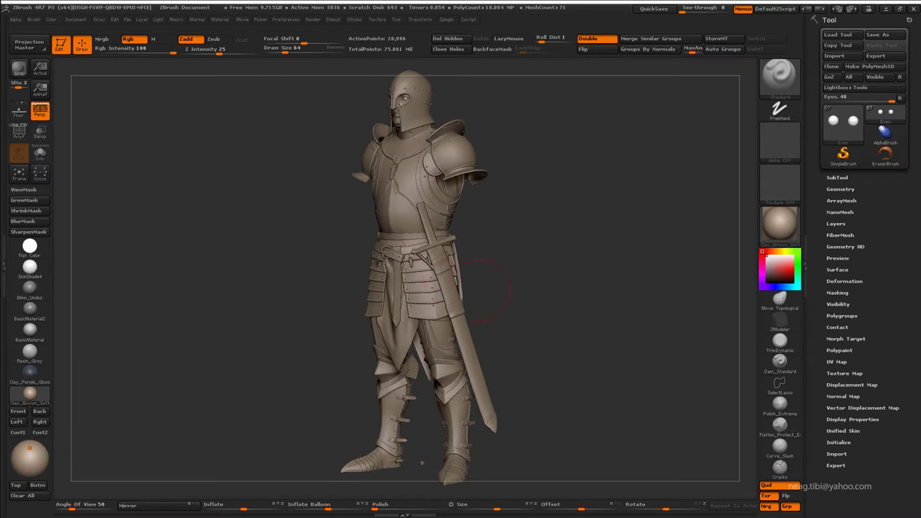
- Hide the sword subtool to clear the view of the waist belt
right_click_drag(511, 303, 410, 193, "alt")
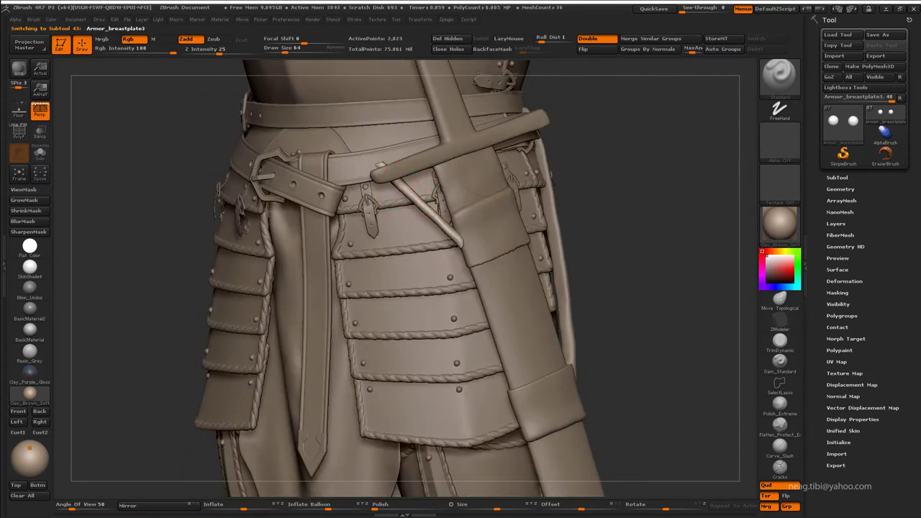
left_click(511, 302, "alt")
left_click(837, 177)
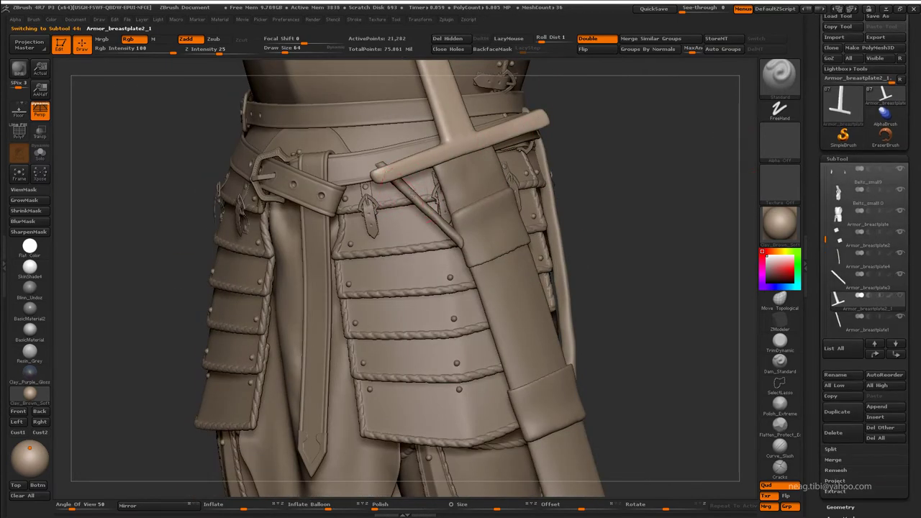
key("ctrl+z")
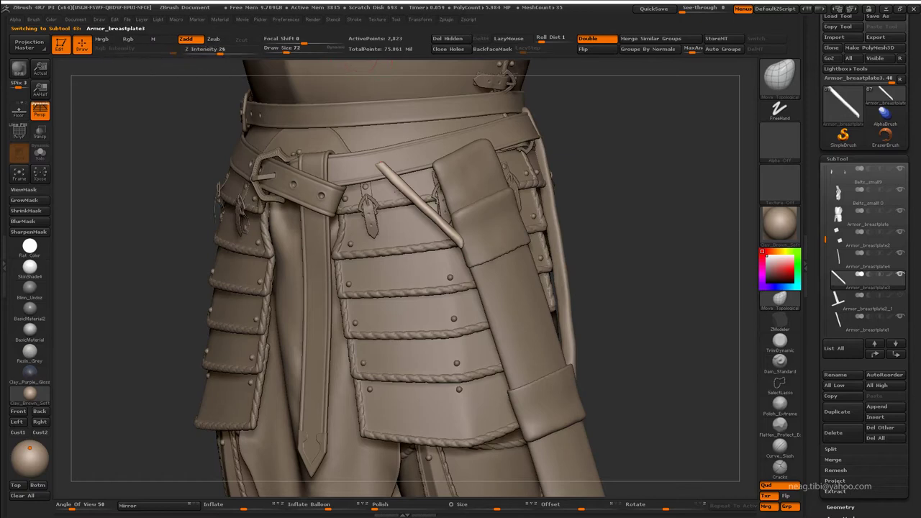
- Bend the straight belt stick into a tapered horn with a Move stroke
left_click_drag(357, 242, 338, 224)
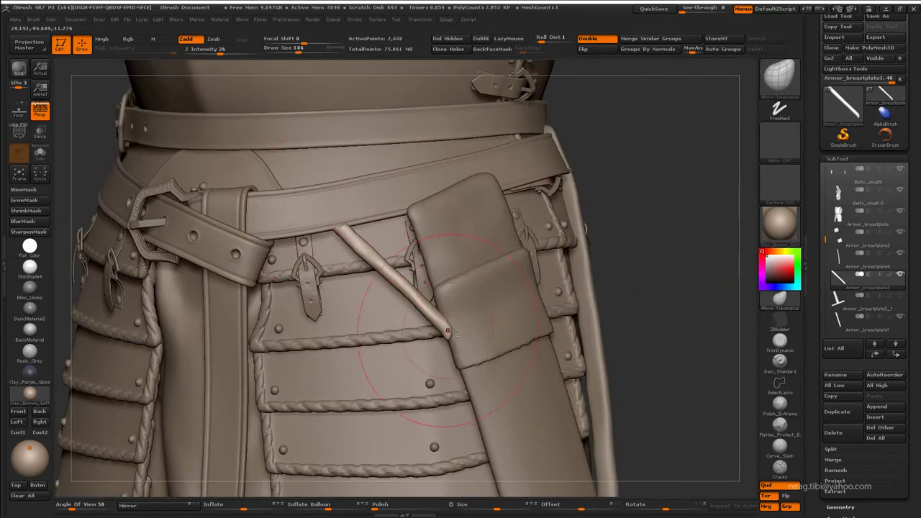
left_click_drag(430, 315, 421, 311)
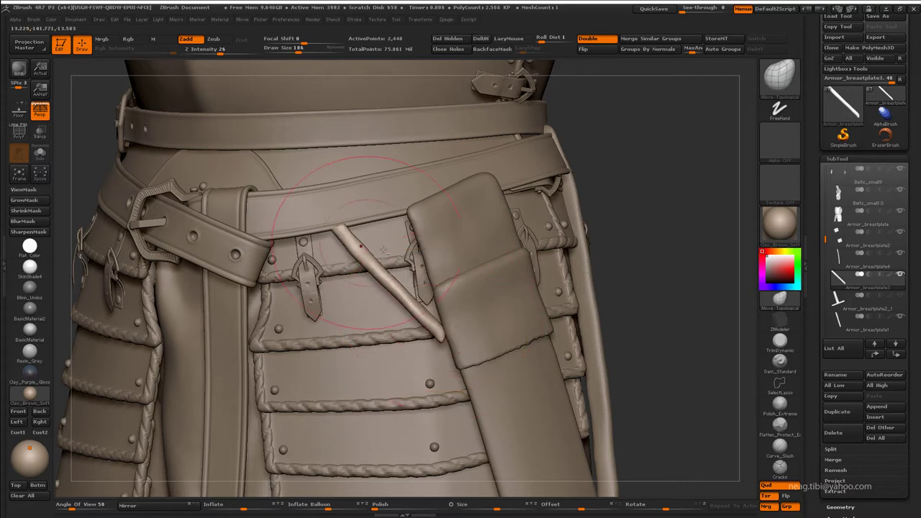
mouse_move(360, 247)
left_mouse_down()
mouse_move(339, 269)
mouse_move(488, 284)
mouse_move(367, 251)
left_mouse_up()
- Duplicate the horn subtool
key("w")
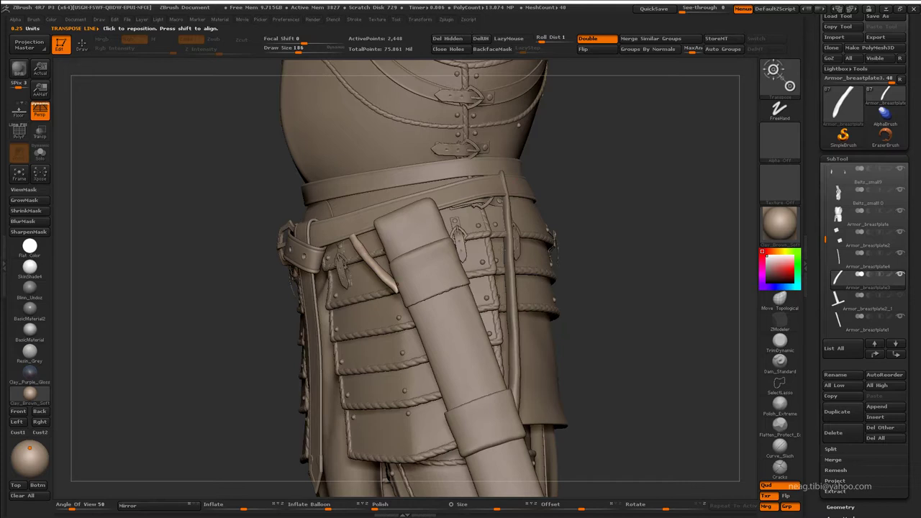
left_click(837, 411)
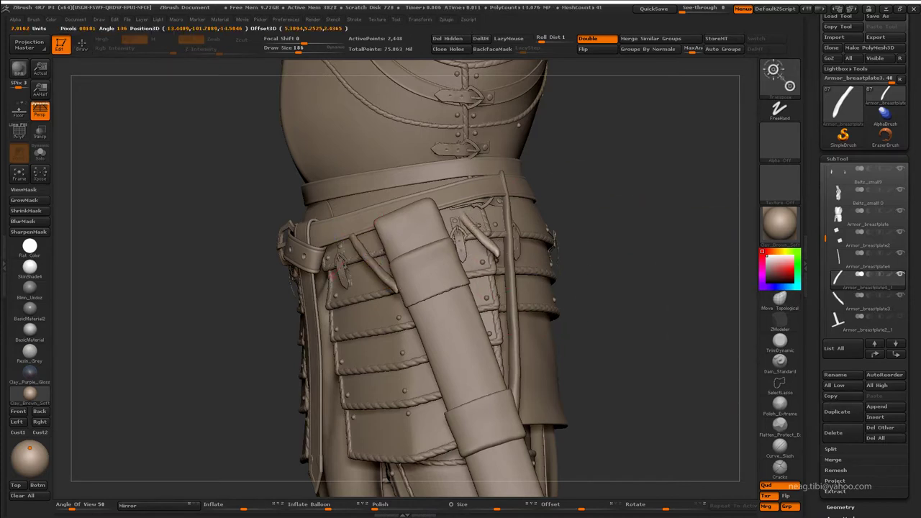
key("ctrl+shift+s")
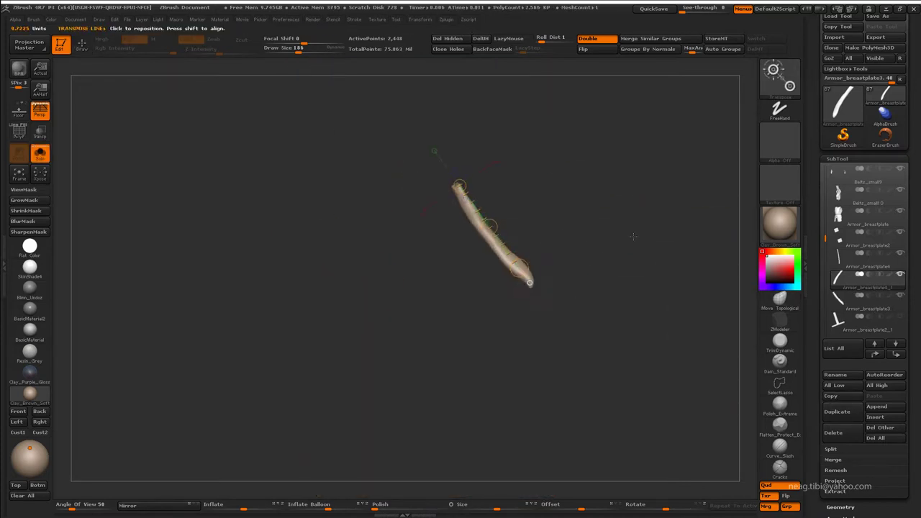
key("ctrl+shift+s")
- Transpose-move the horn copy further along the belt
left_click_drag(515, 267, 526, 282)
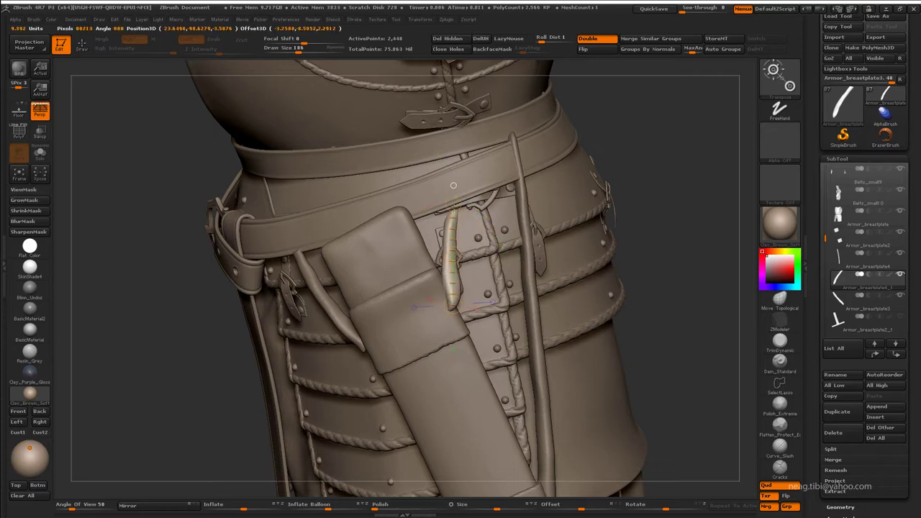
left_click_drag(677, 216, 547, 215)
left_click_drag(472, 194, 468, 305)
mouse_move(677, 187)
left_mouse_down()
mouse_move(619, 157)
mouse_move(547, 180)
left_mouse_up()
left_click_drag(472, 248, 464, 241)
key("q")
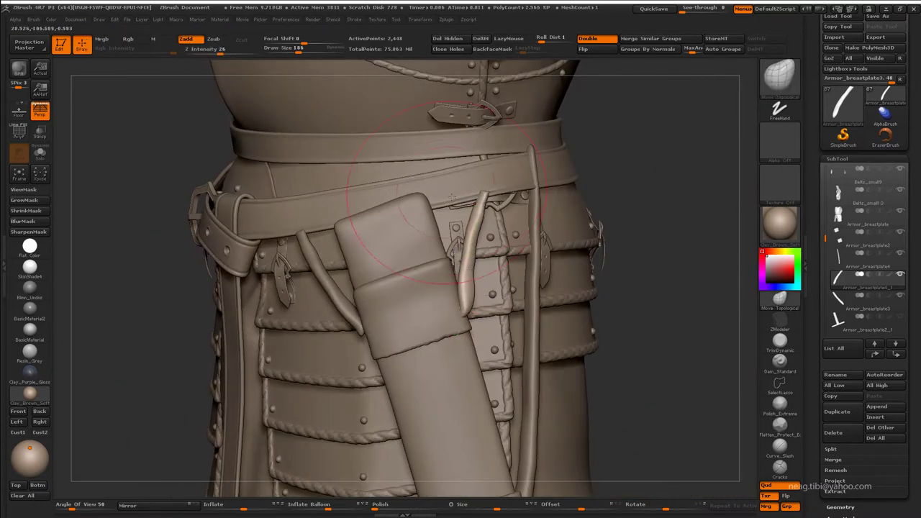
key("s")
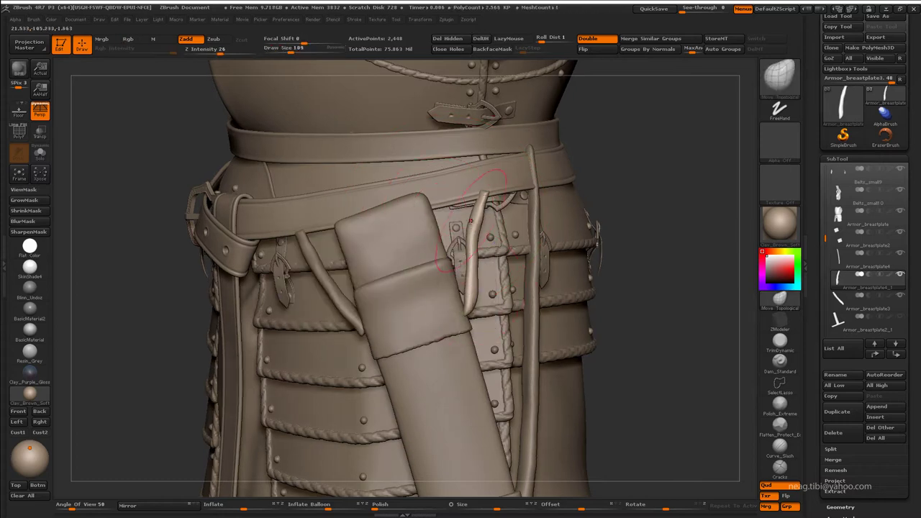
- Select Armor_breastplate3 and turn to a side view of the figure
mouse_move(676, 216)
left_mouse_down("alt")
mouse_move(648, 237)
mouse_move(590, 230)
left_mouse_up("alt")
left_click(360, 288, "alt")
mouse_move(648, 216)
left_mouse_down()
mouse_move(691, 216)
mouse_move(676, 259)
left_mouse_up()
left_click_drag(358, 282, 398, 361, "alt")
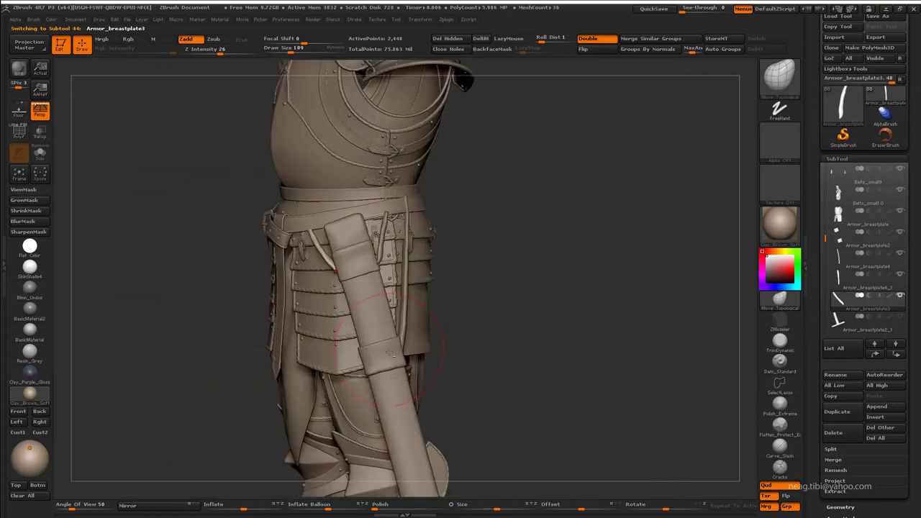
- Duplicate the scabbard band part and move the copy higher up the scabbard
left_click(398, 361, "alt")
key("ctrl+shift+s")
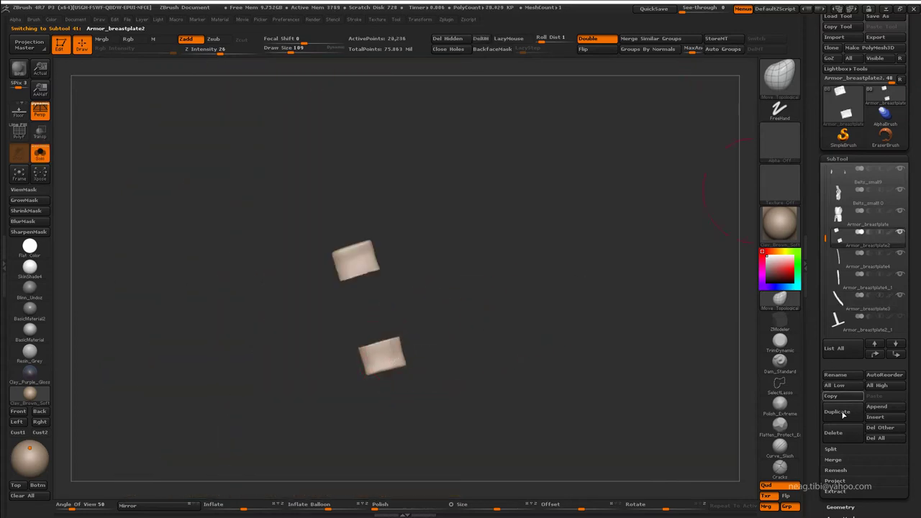
left_click(836, 412)
left_click(830, 449)
key("ctrl+shift+s")
key("w")
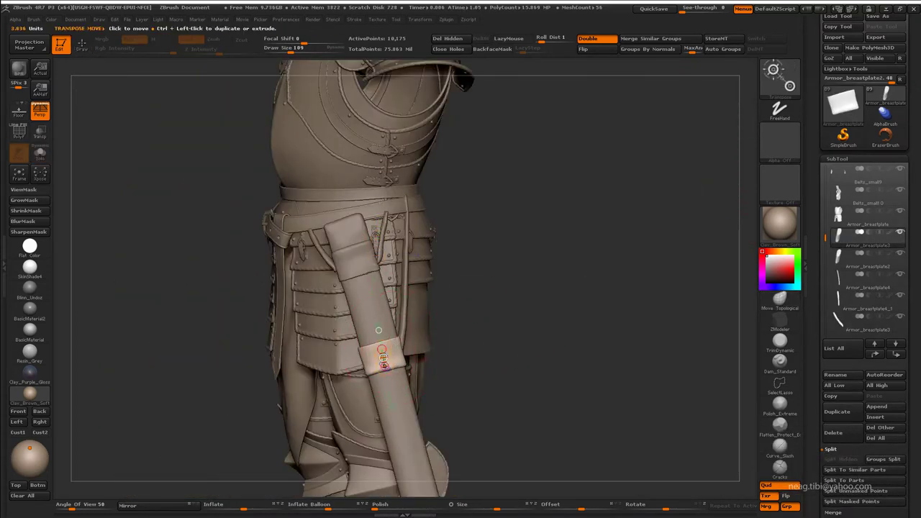
left_click_drag(383, 357, 374, 321)
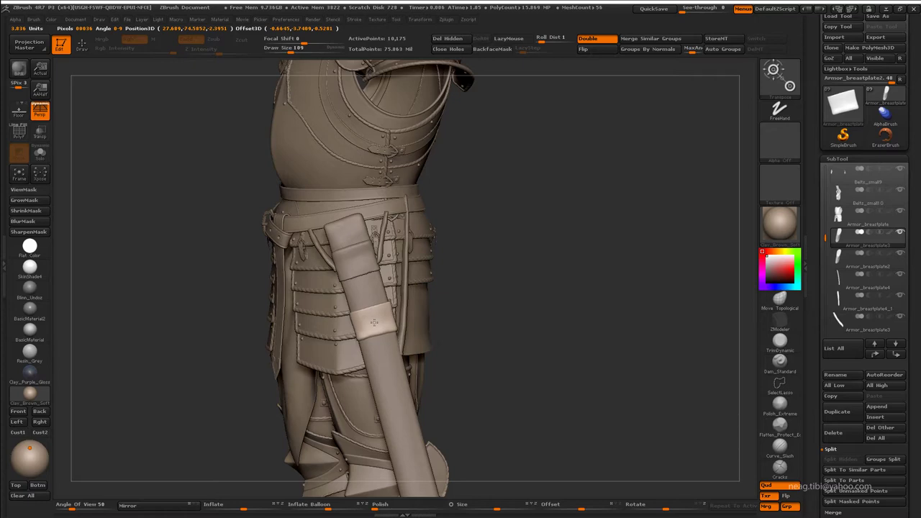
key("q")
- Select the long belt stick, turn to a side view, and isolate it
left_click_drag(506, 285, 461, 303)
left_click(412, 327, "alt")
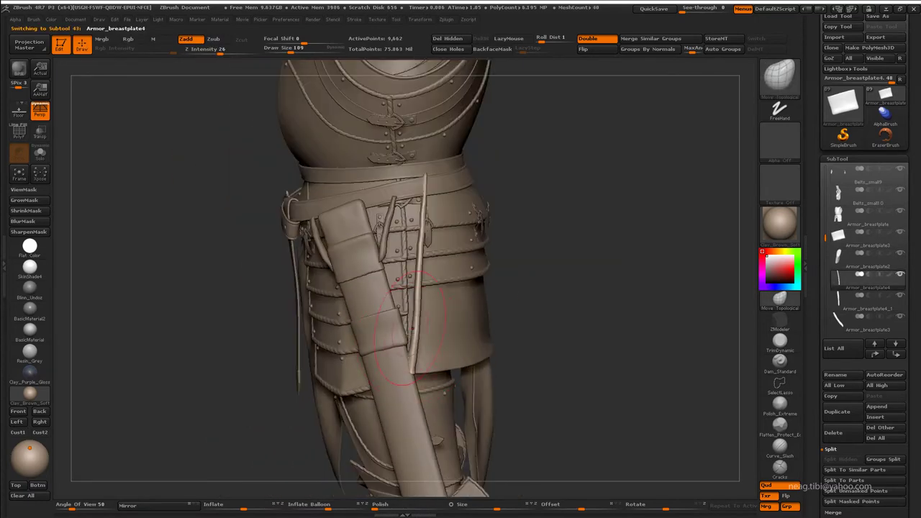
key("w")
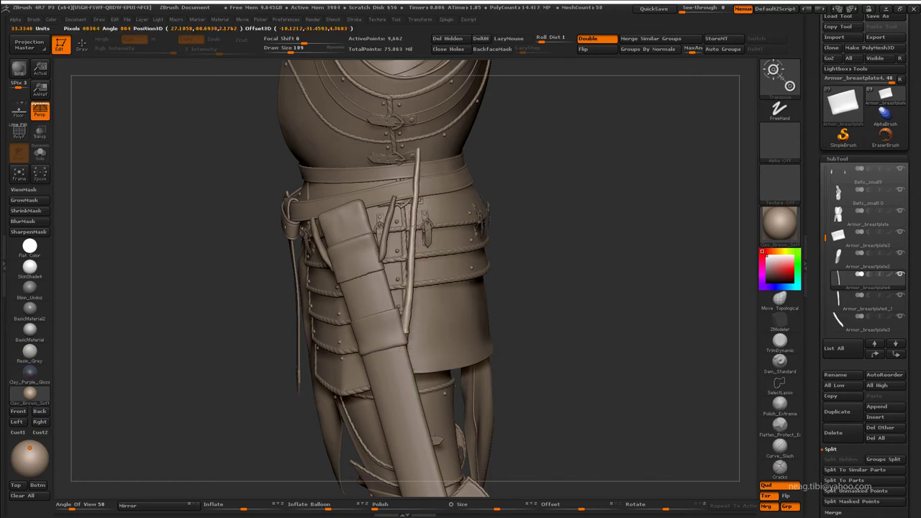
left_click_drag(489, 324, 353, 329)
key("q")
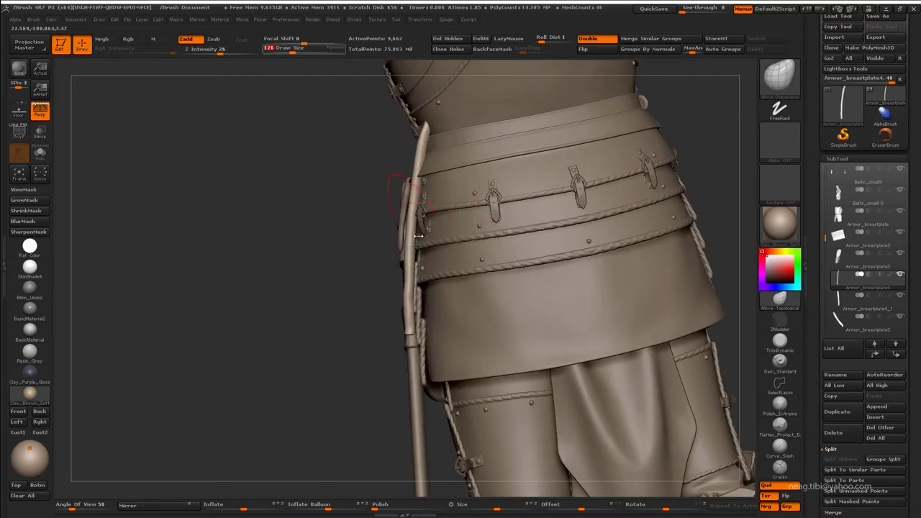
left_click_drag(419, 312, 410, 336, "alt")
left_click_drag(416, 299, 414, 158, "alt")
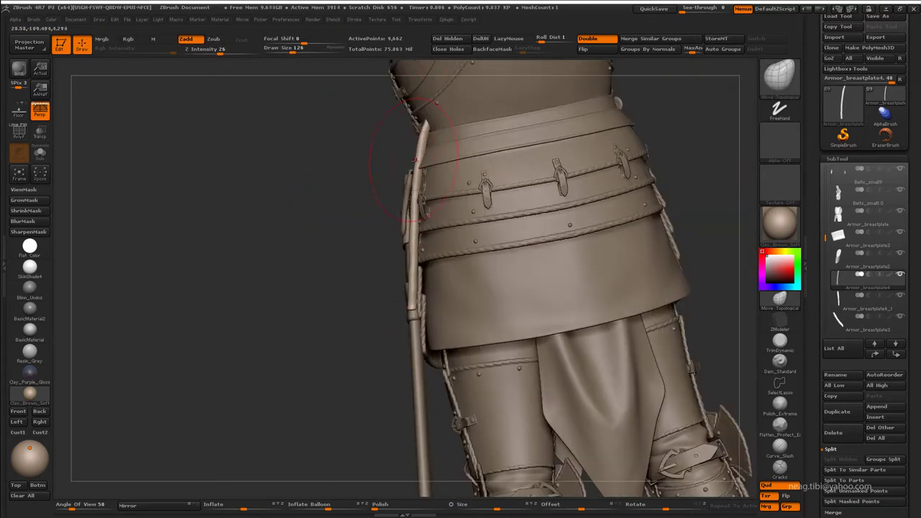
mouse_move(421, 124)
left_mouse_down("alt")
mouse_move(431, 180)
mouse_move(530, 174)
left_mouse_up("alt")
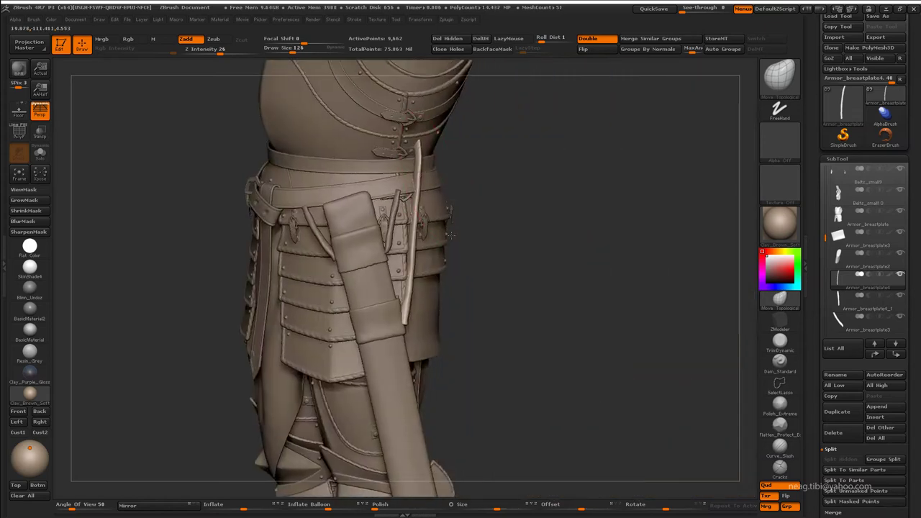
key("ctrl+shift+s")
- Hide and delete the stick's upper section, closing its open end
left_click_drag(454, 197, 384, 98, "ctrl+alt+shift")
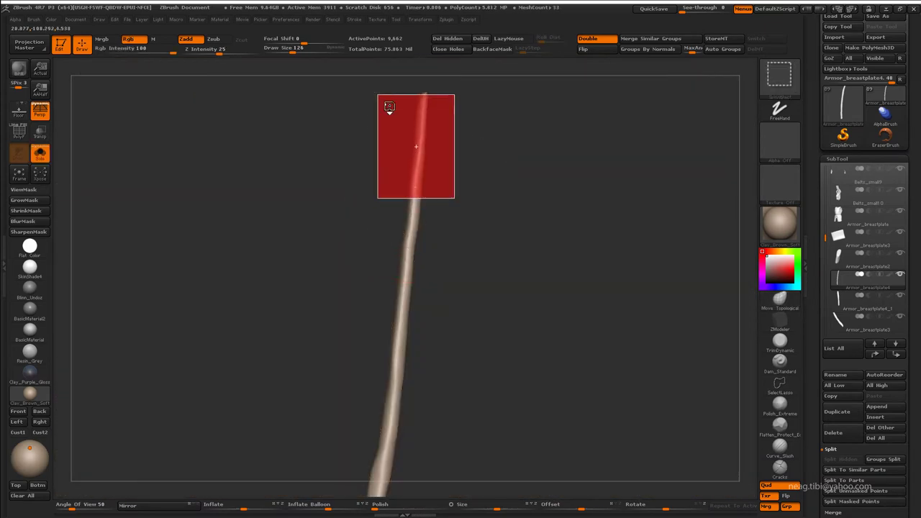
left_click(447, 38)
left_click(448, 49)
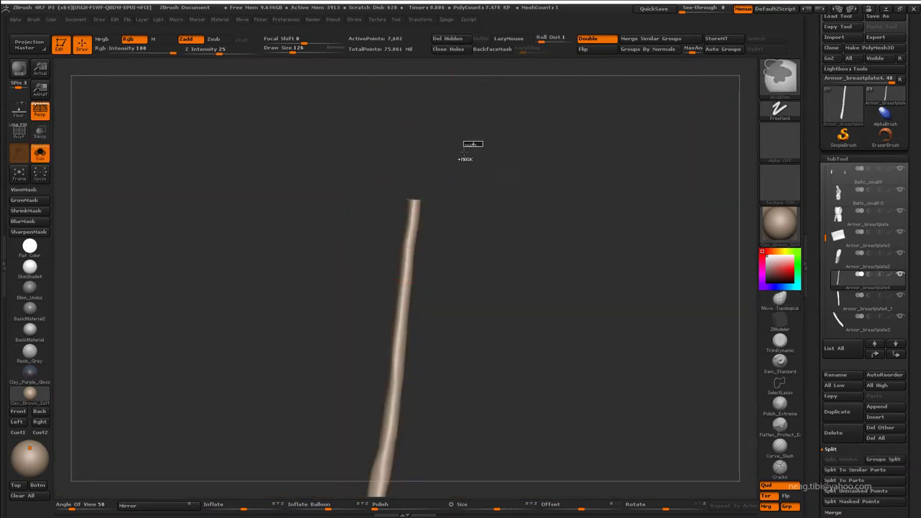
left_click_drag(461, 313, 457, 263, "alt")
left_click_drag(371, 429, 382, 356, "alt")
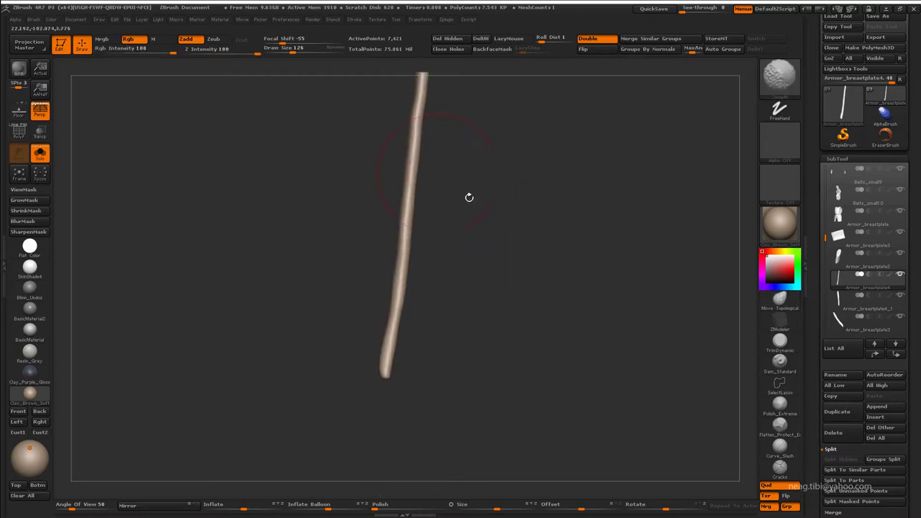
key("ctrl+shift+s")
- Reshape the horn copy so it hooks over the belt's upper edge
key("b")
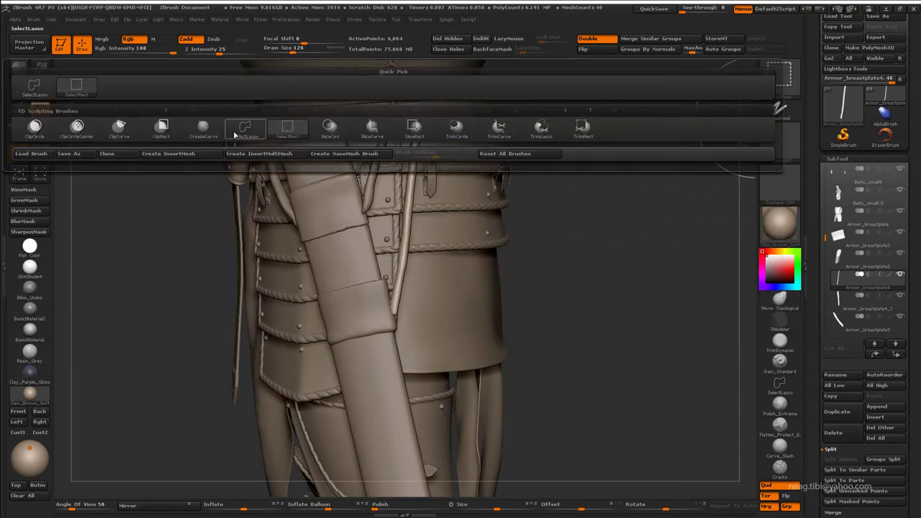
left_click(234, 135)
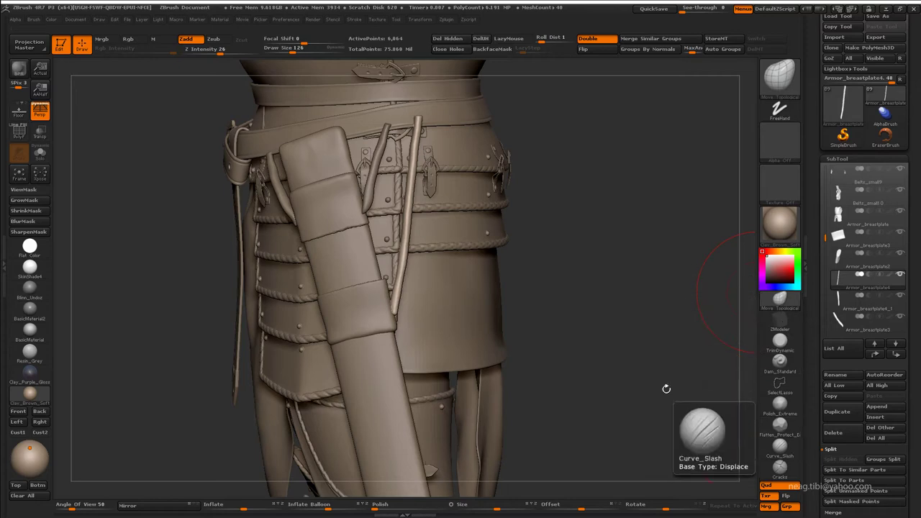
left_click_drag(666, 389, 633, 432)
left_click(443, 302, "alt")
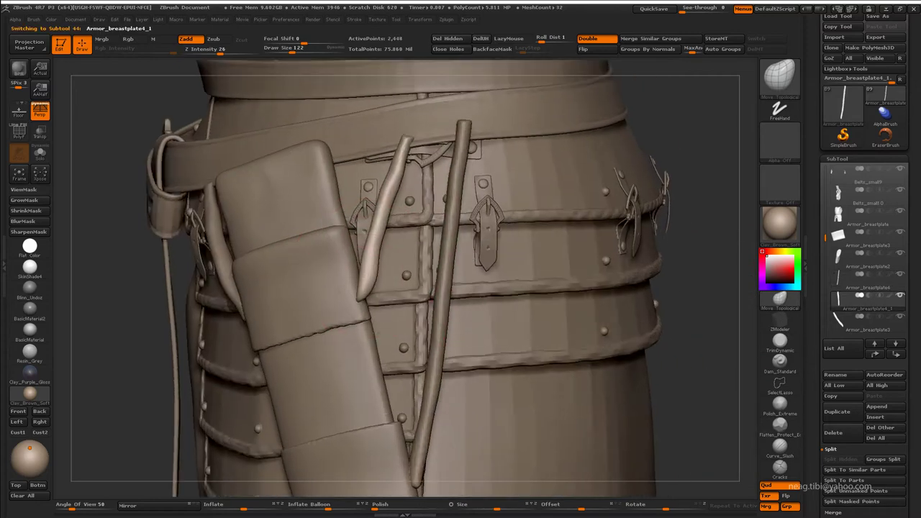
key("space")
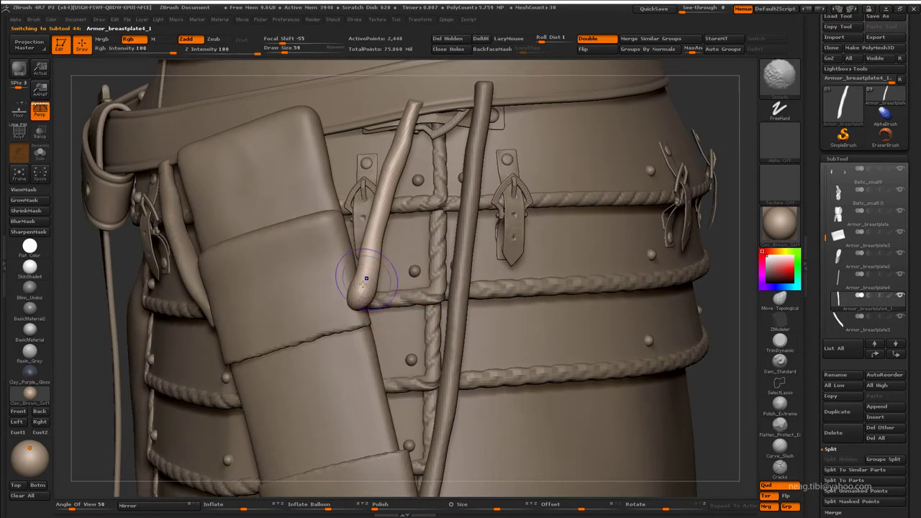
key("ctrl")
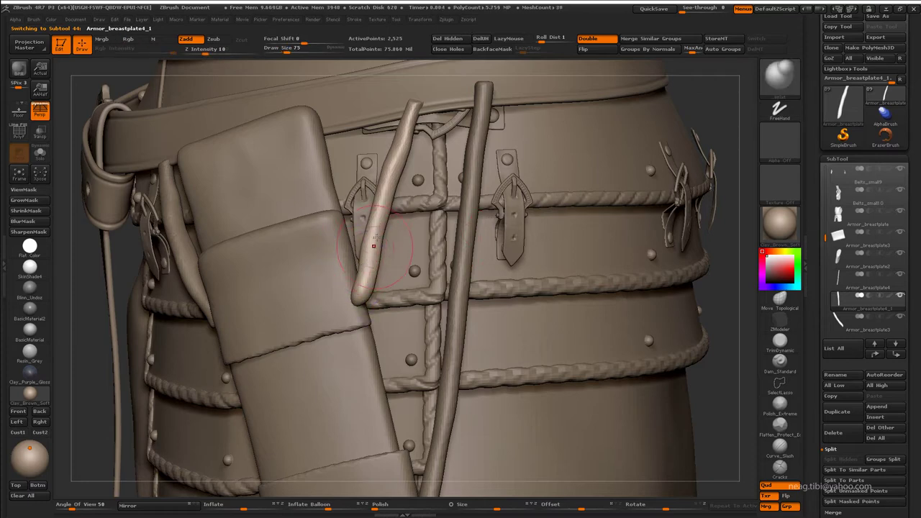
left_click_drag(373, 246, 400, 164)
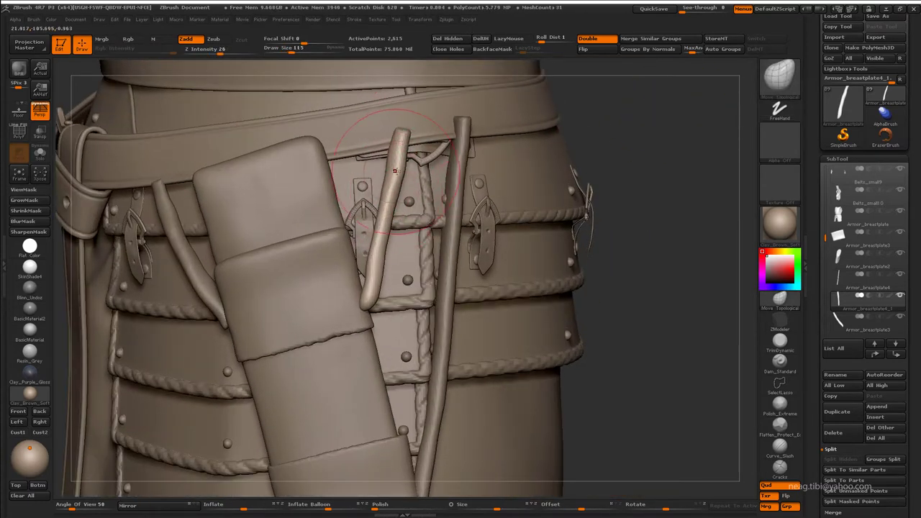
left_click_drag(394, 171, 397, 151)
key("ctrl+shift+s")
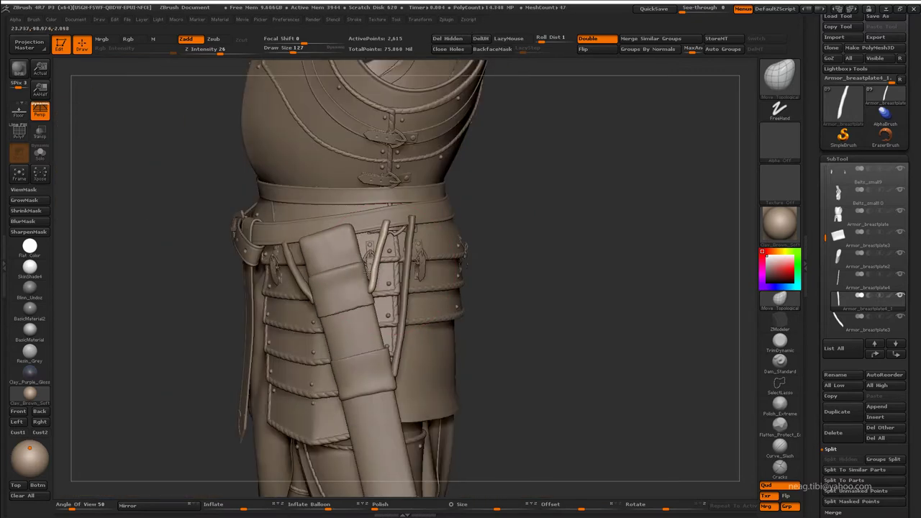
- Select Armor_breastplate3, show every part, and zoom in on the hip belt
left_click(325, 266, "alt")
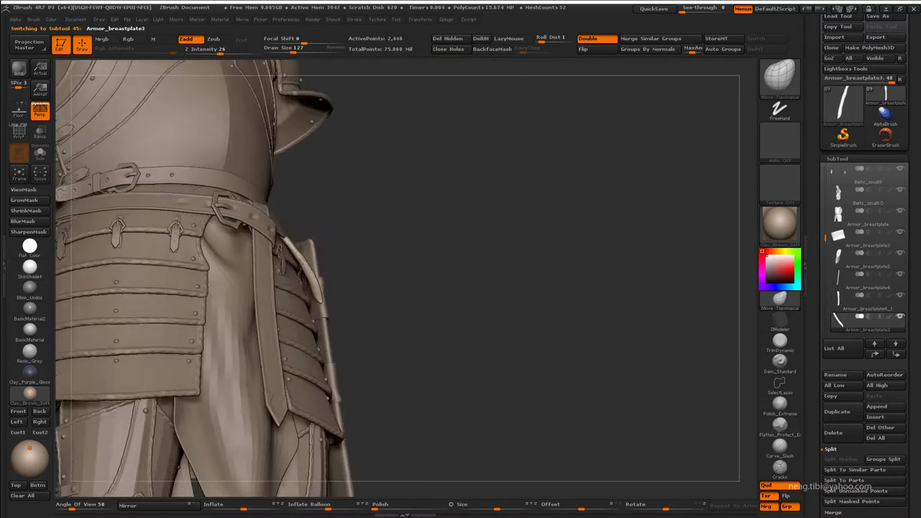
key("ctrl+shift+s")
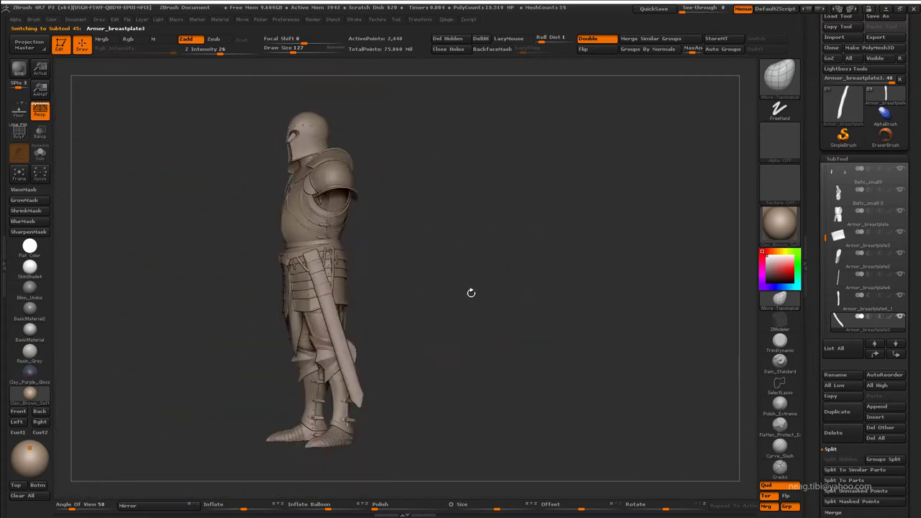
left_click(471, 292, "alt")
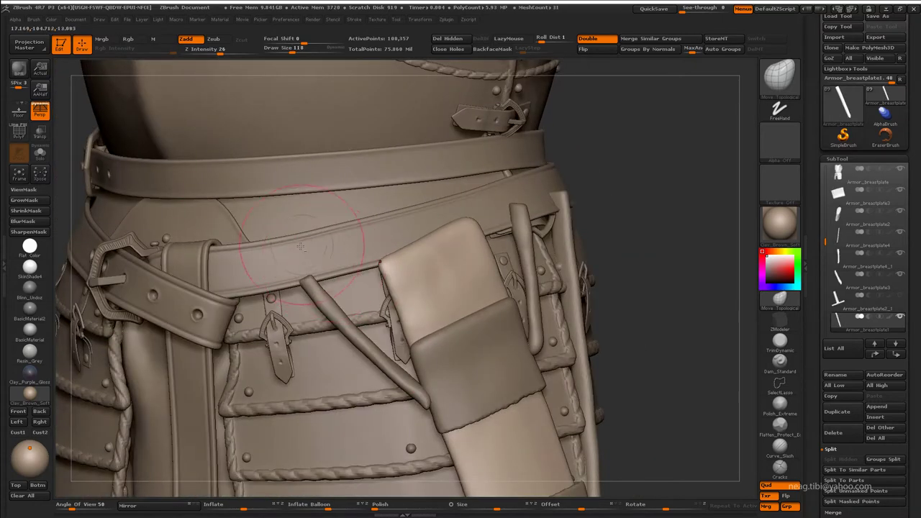
- Select Belt_middle1_2, drop it to SDiv 1, and show its polygroups
scroll(301, 247, "up", 2)
scroll(317, 268, "up", 2)
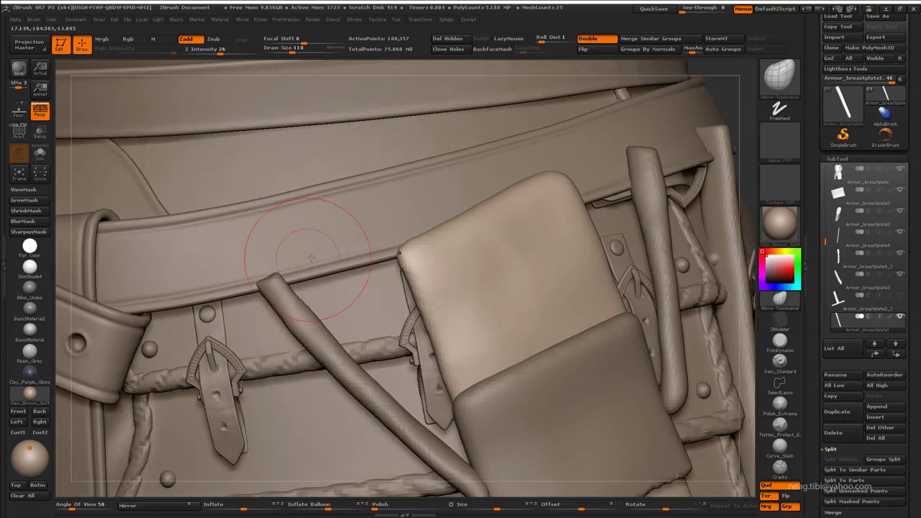
right_click_drag(311, 257, 305, 271, "alt")
left_click(325, 273, "alt")
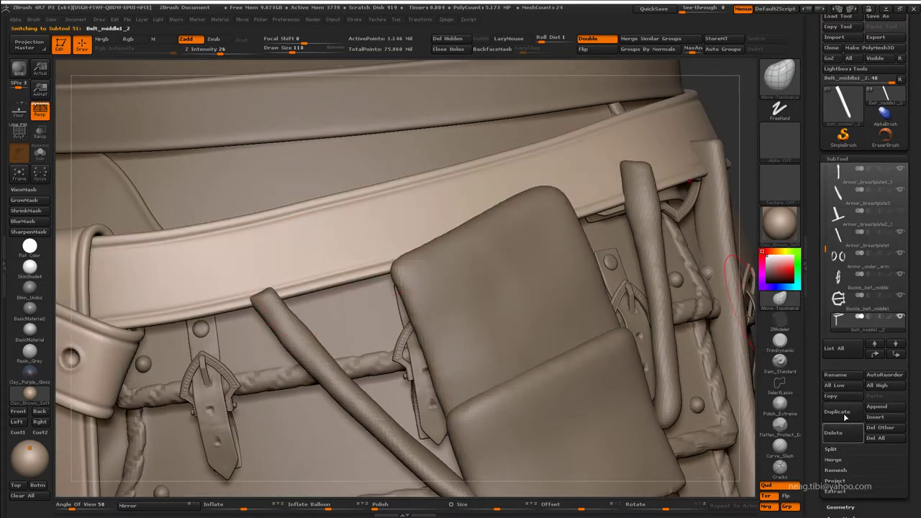
left_click(841, 507)
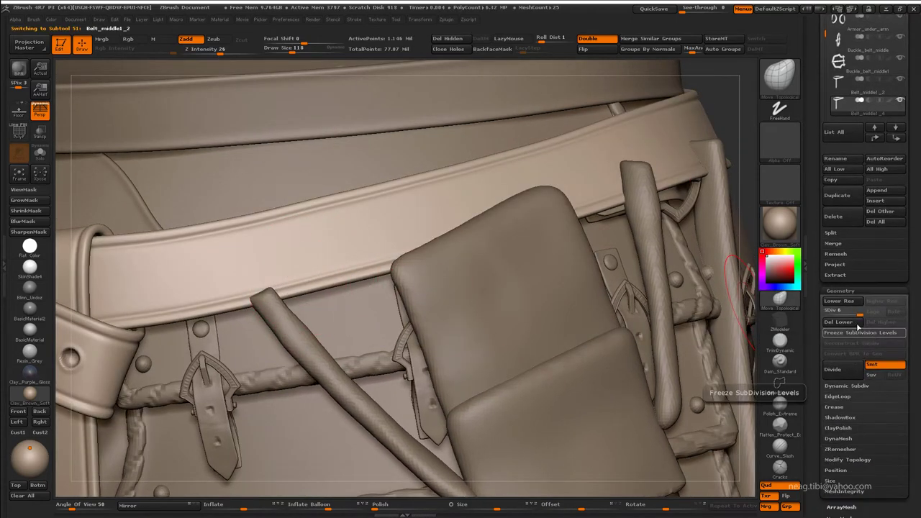
key("shift+d")
key("shift+f")
key("alt+s")
key("alt+s")
key("alt+s")
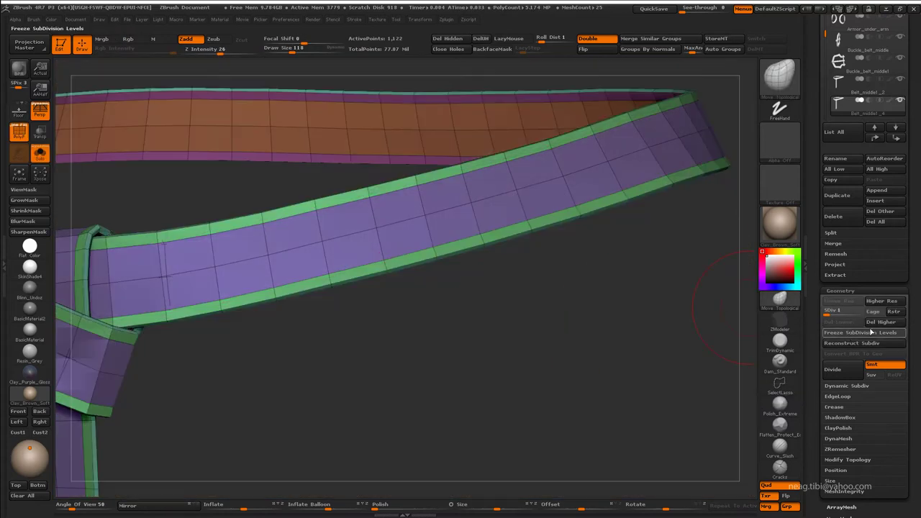
key("alt+s")
key("alt+s")
key("f")
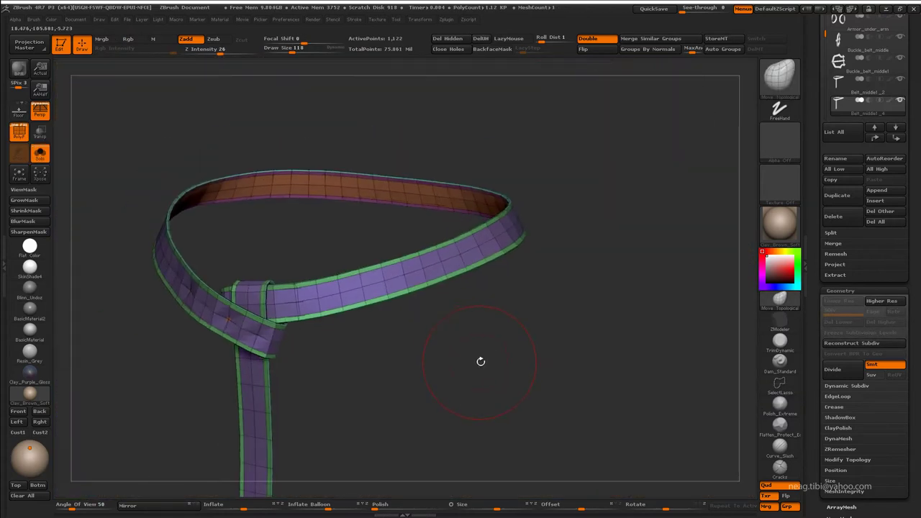
key("alt+s")
- Using ZModeler, delete everything except the three belt-loop strips
key("b")
key("z")
key("m")
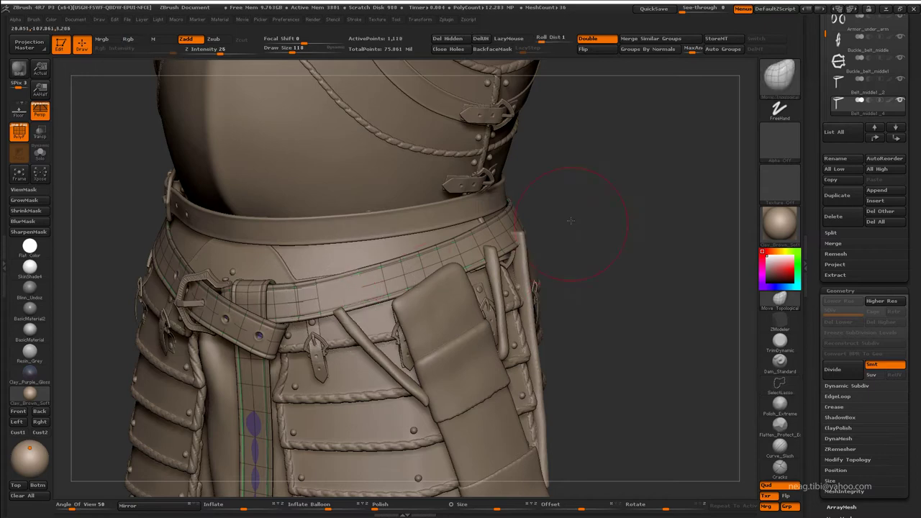
left_click_drag(647, 252, 488, 252)
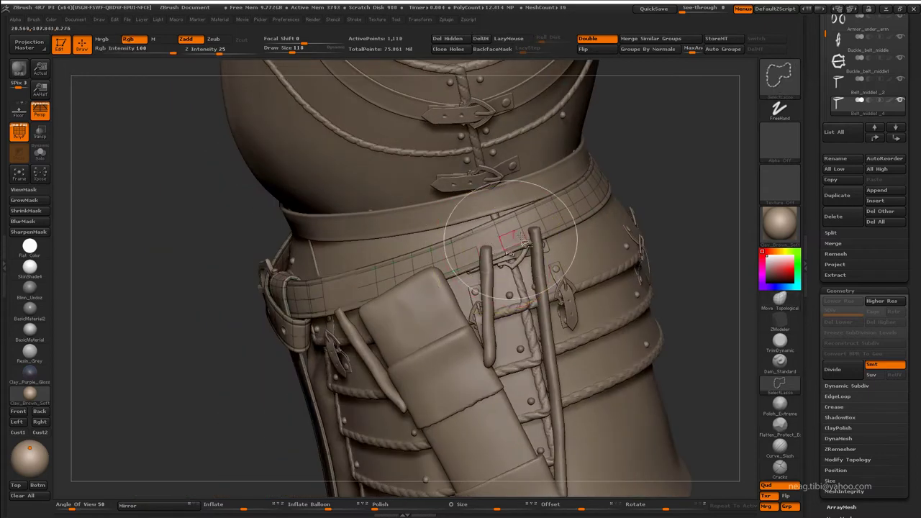
key("alt+s")
left_click(489, 244, "ctrl+shift")
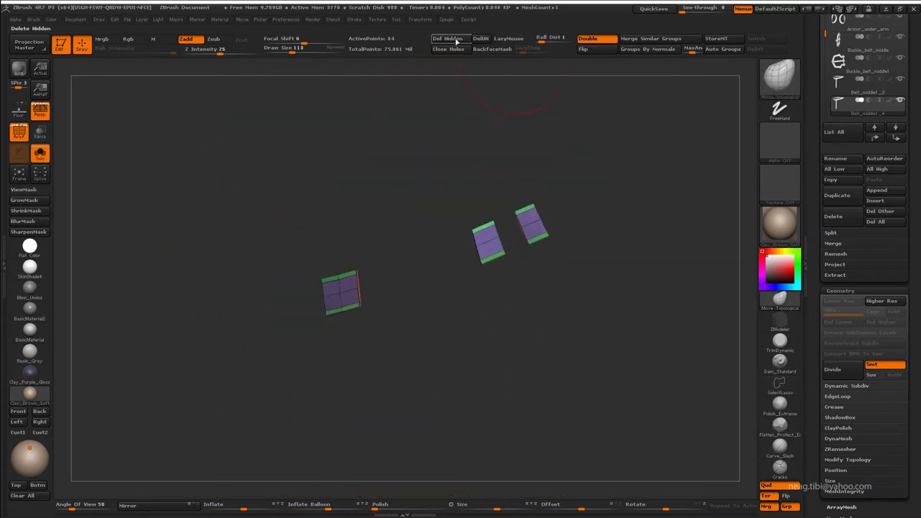
mouse_move(418, 216)
left_mouse_down()
mouse_move(368, 368)
mouse_move(362, 346)
left_mouse_up()
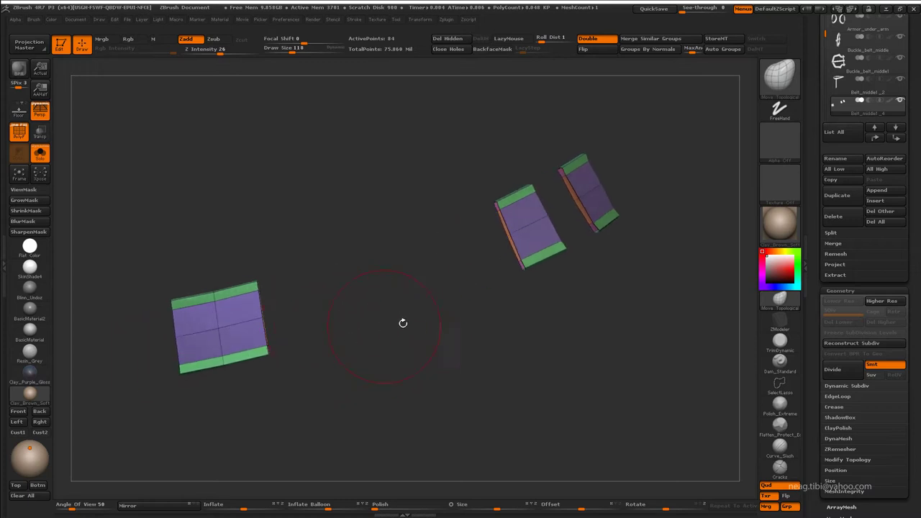
- Hide the left and right belt pieces and isolate the middle one
left_click_drag(402, 323, 360, 331)
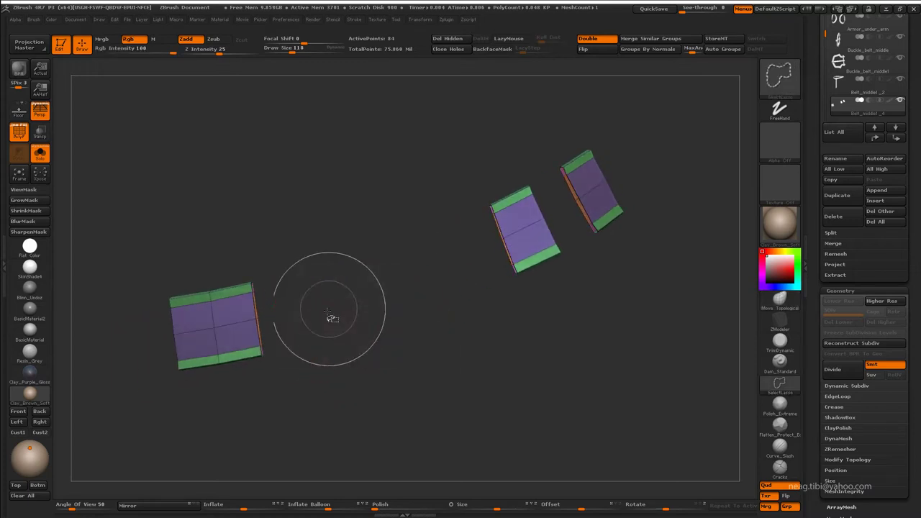
left_click_drag(381, 223, 82, 367, "ctrl+alt+shift")
mouse_move(586, 97)
left_mouse_down("ctrl+alt+shift")
mouse_move(669, 185)
mouse_move(629, 256)
left_mouse_up("ctrl+alt+shift")
left_click(40, 153)
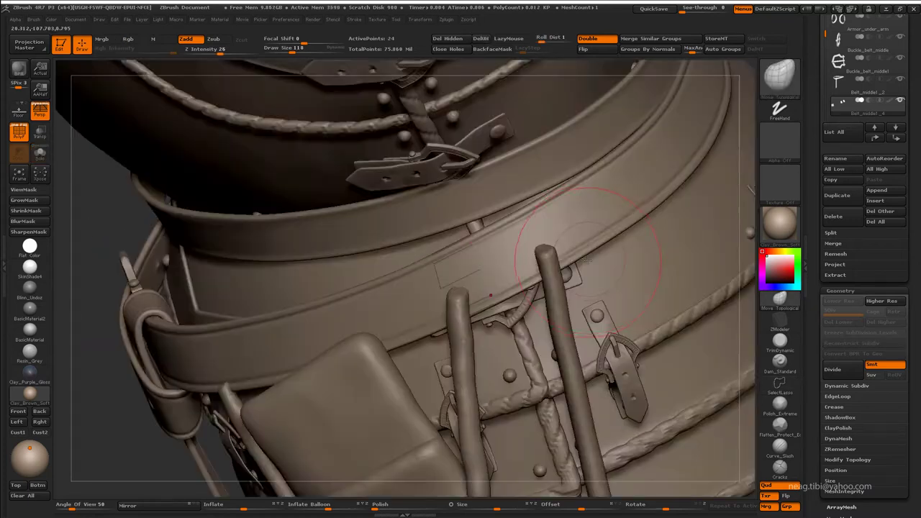
left_click(39, 154)
left_click(40, 153)
key("alt+s")
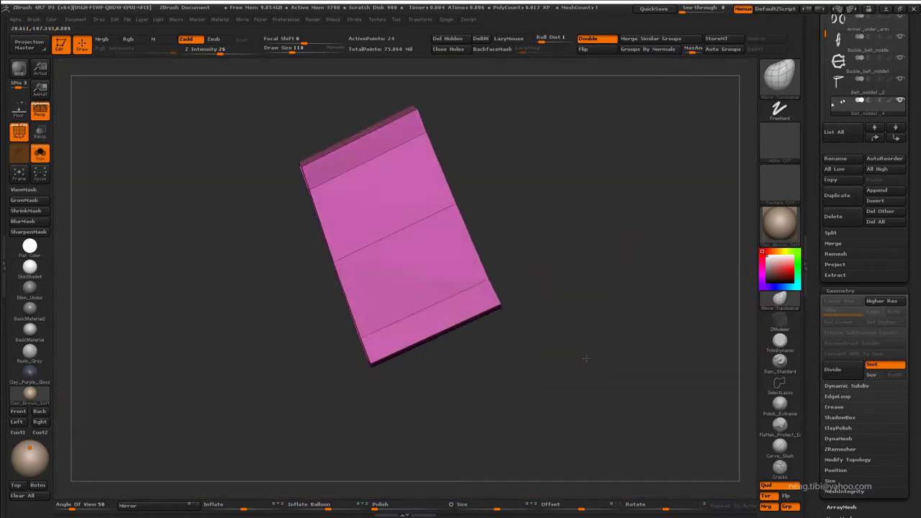
- Delete the extra edge loops so the middle piece becomes a plain panel
left_click(353, 154)
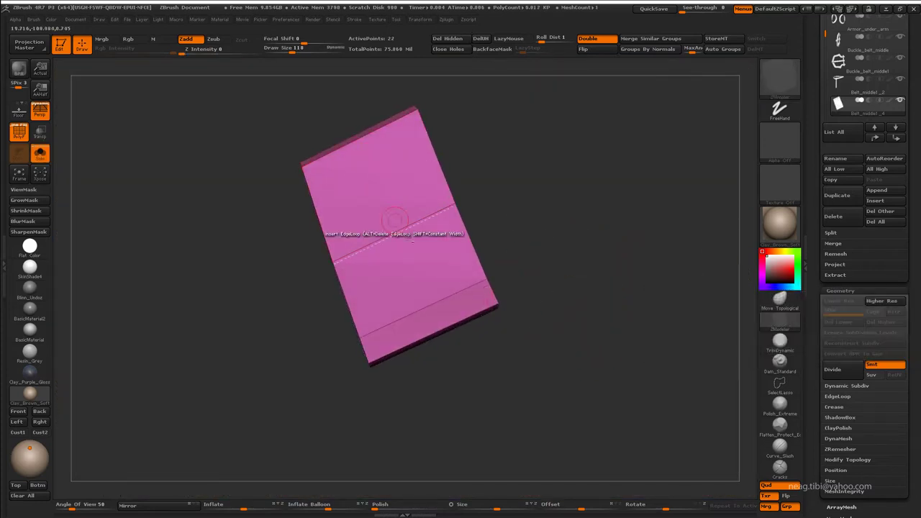
left_click(399, 226, "alt")
left_click_drag(504, 168, 370, 244)
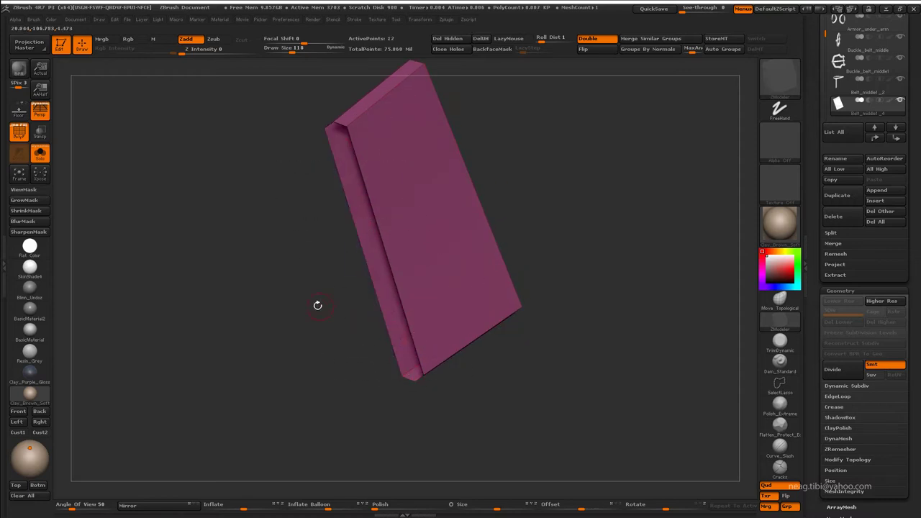
left_click_drag(317, 305, 405, 202)
left_click(406, 201, "alt")
mouse_move(467, 230)
left_mouse_down()
mouse_move(407, 358)
mouse_move(569, 185)
left_mouse_up()
left_click(409, 361, "alt")
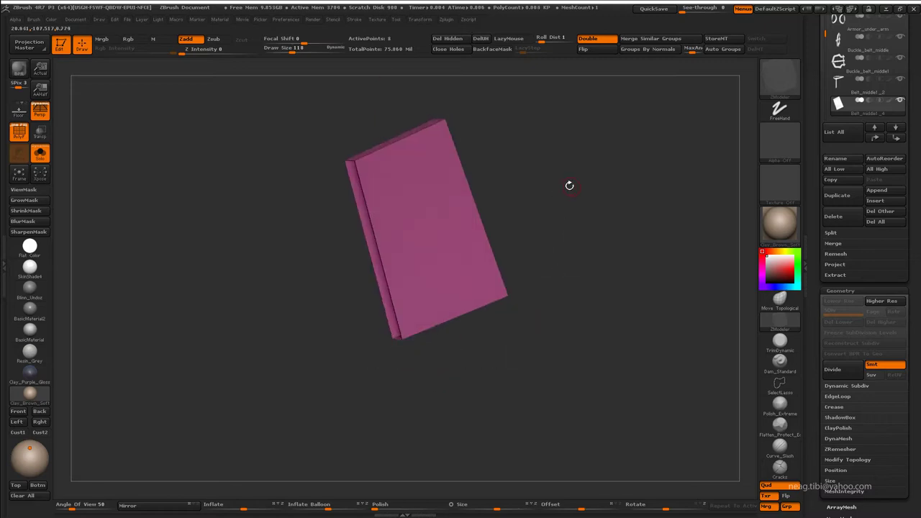
- Check the plain panel in place on the belt front, then isolate it again
left_click(40, 153)
left_click(779, 298)
left_click_drag(504, 144, 273, 338)
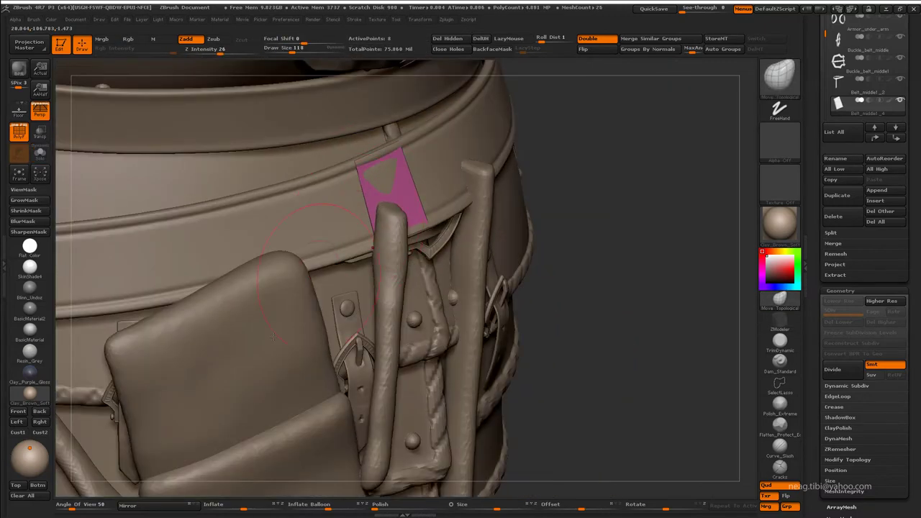
left_click_drag(590, 302, 432, 245)
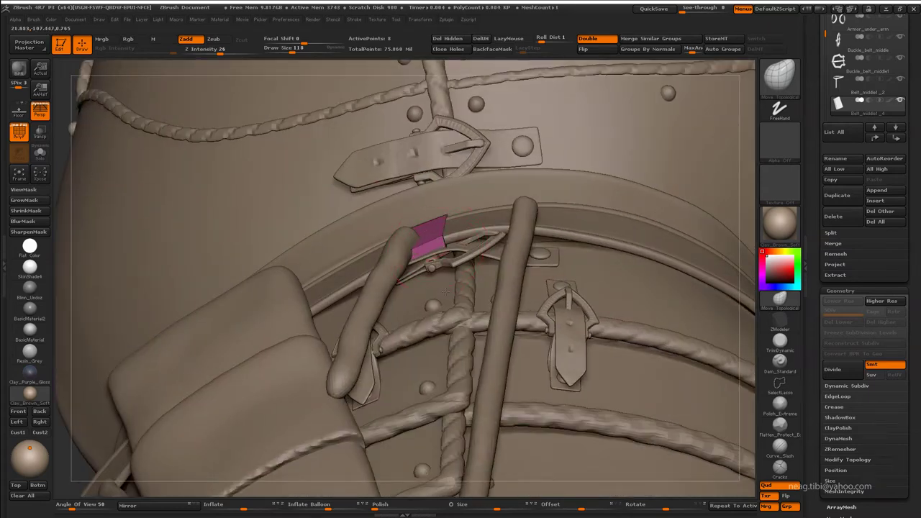
left_click_drag(445, 291, 367, 166)
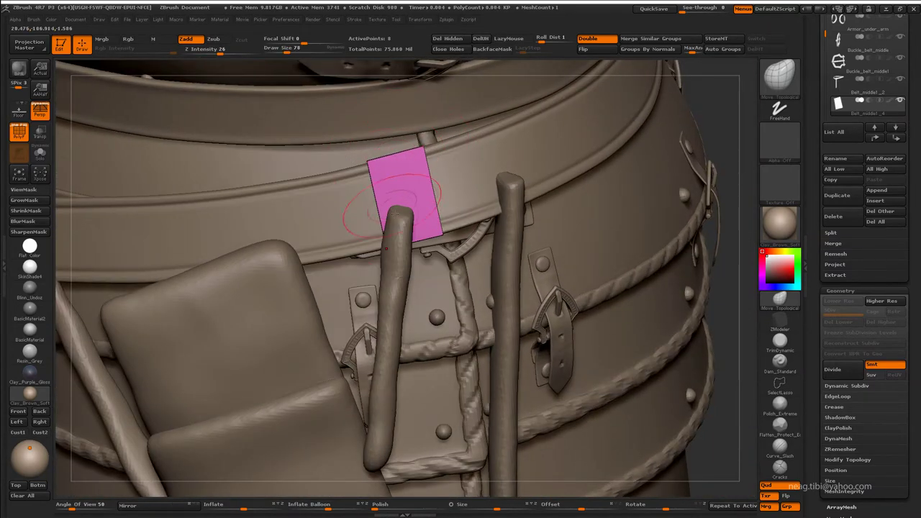
key("alt+s")
mouse_move(409, 263)
left_mouse_down()
mouse_move(466, 206)
mouse_move(439, 212)
left_mouse_up()
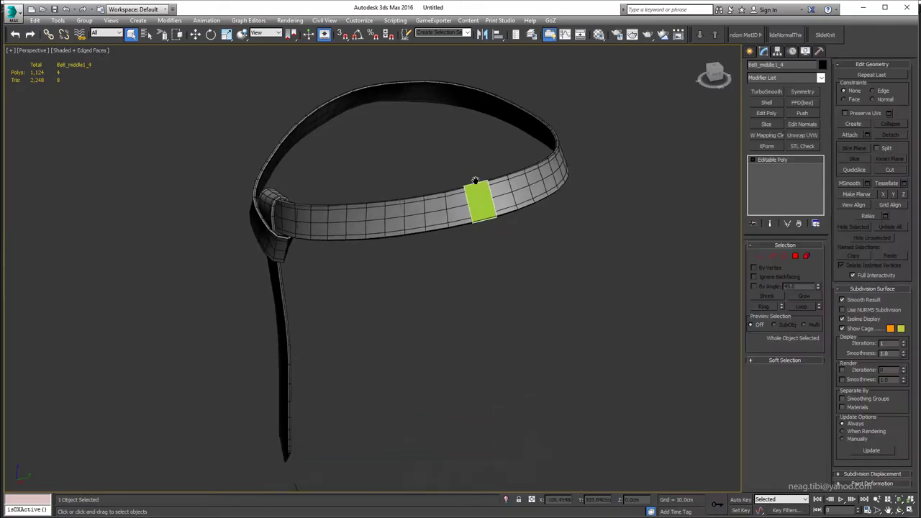
- Clone the green belt panel
scroll(475, 180, "down", 5)
key("ctrl+v")
key("Return")
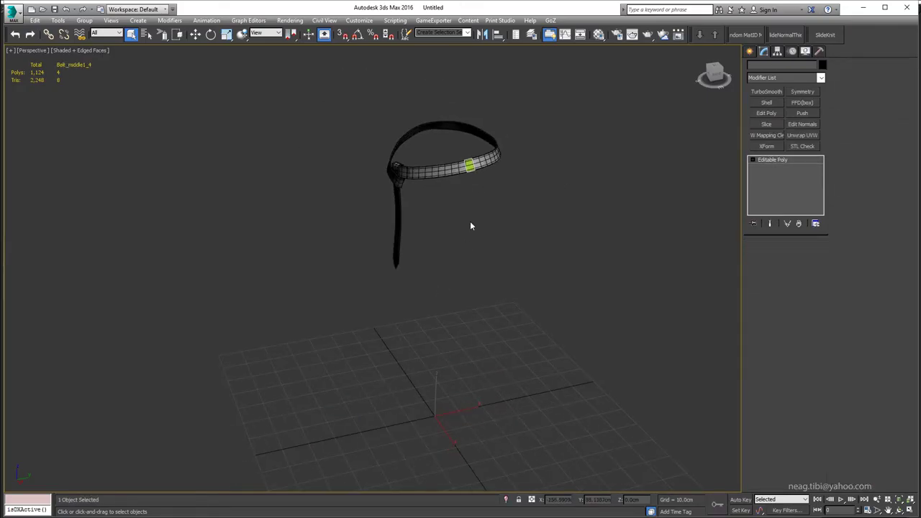
key("w")
- Centre the copy's pivot on the object and set its X position to 0
left_click(778, 50)
left_click(785, 112)
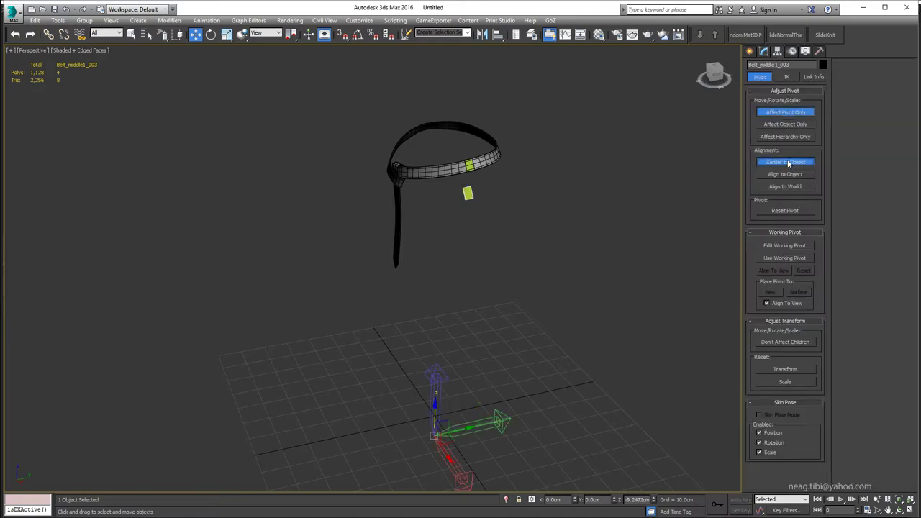
left_click(785, 161)
left_click(785, 111)
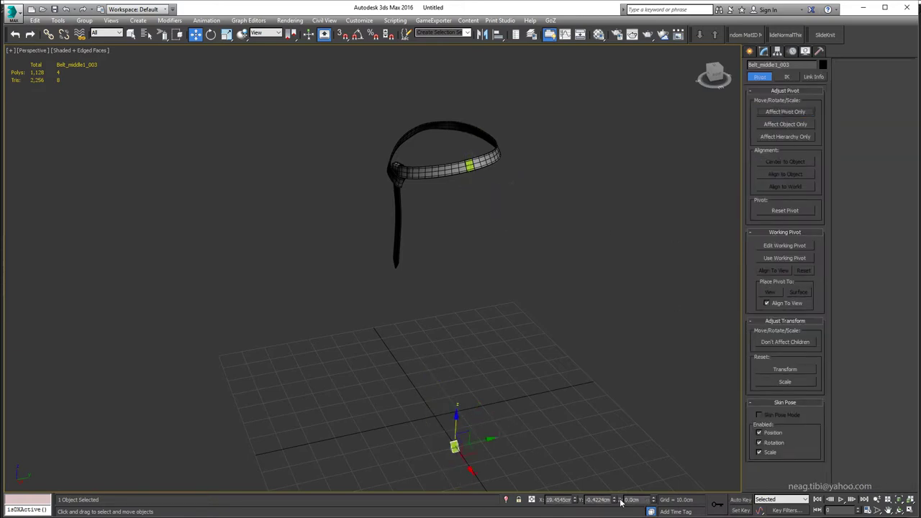
type("0.0cm")
key("Return")
key("z")
- In four viewports, rotate the copy upright in the front and top views
key("alt+w")
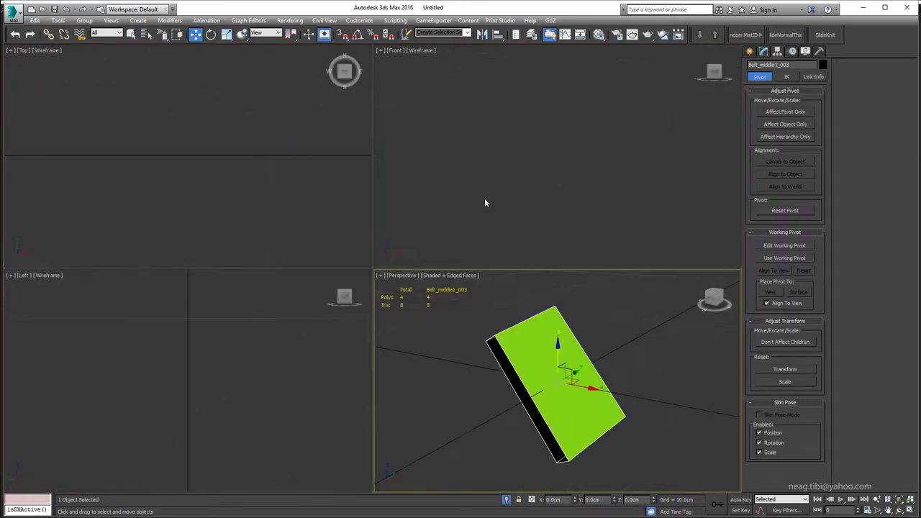
key("e")
key("z")
left_click_drag(187, 108, 195, 165)
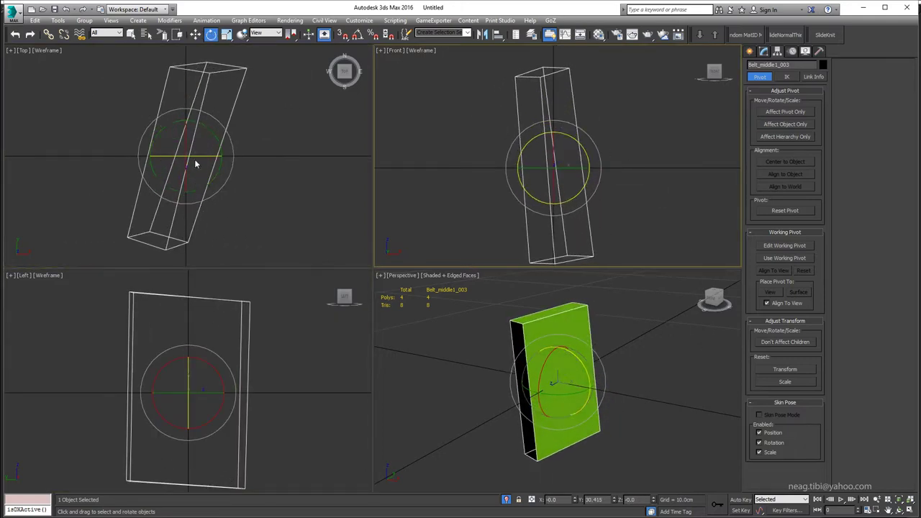
right_click(565, 156)
left_click_drag(569, 137, 607, 42)
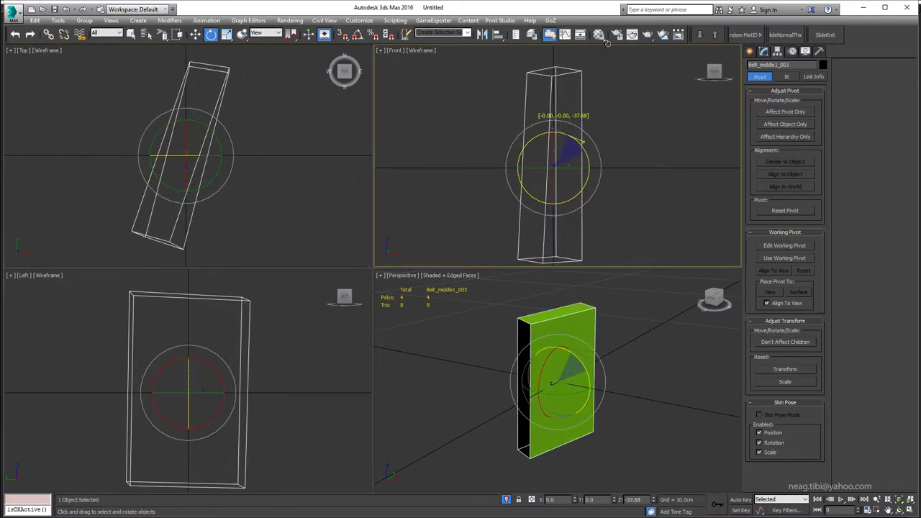
left_click_drag(217, 148, 184, 67)
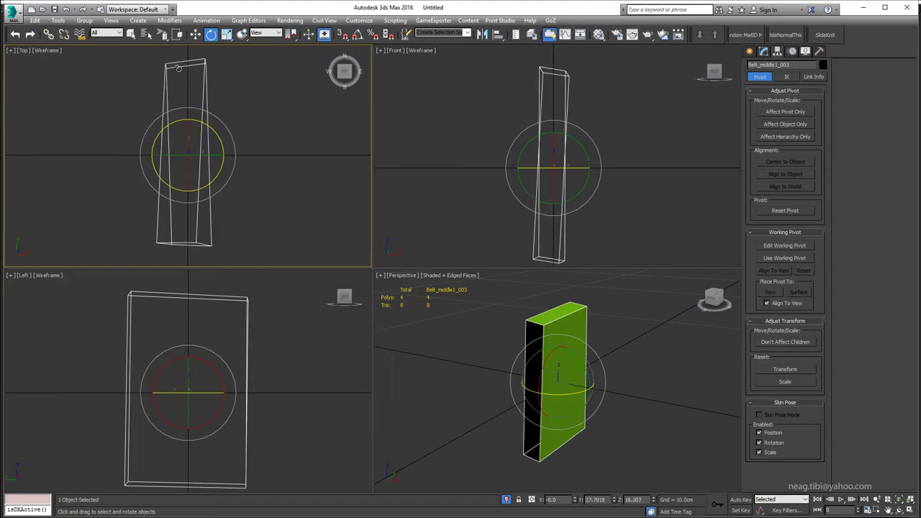
- Fine-tune the panel's tilt in the top and side views until square
right_click(209, 342)
middle_click_drag(514, 366, 545, 350, "alt")
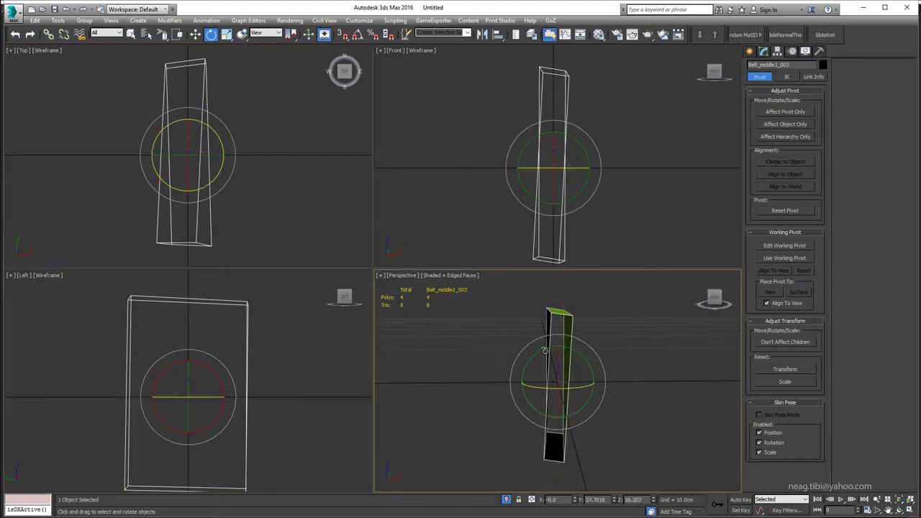
left_click_drag(210, 159, 209, 158)
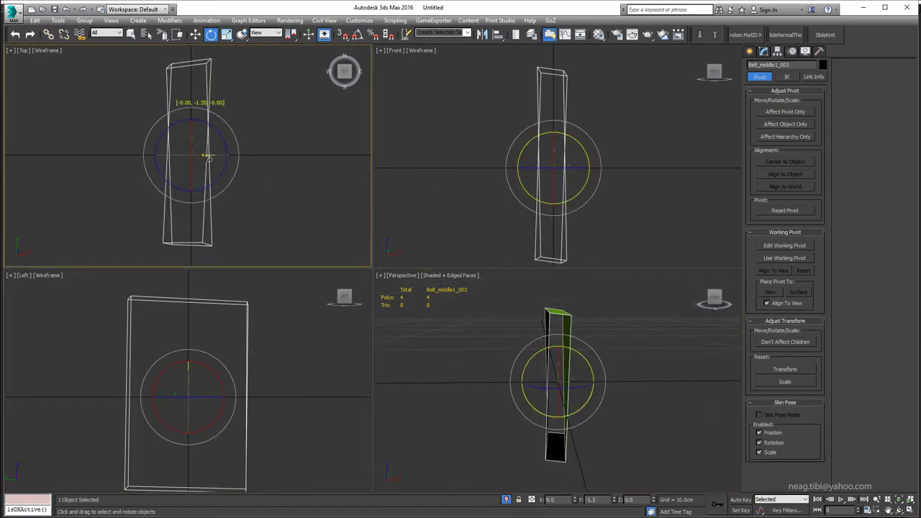
right_click(215, 305)
left_click_drag(220, 363, 228, 358)
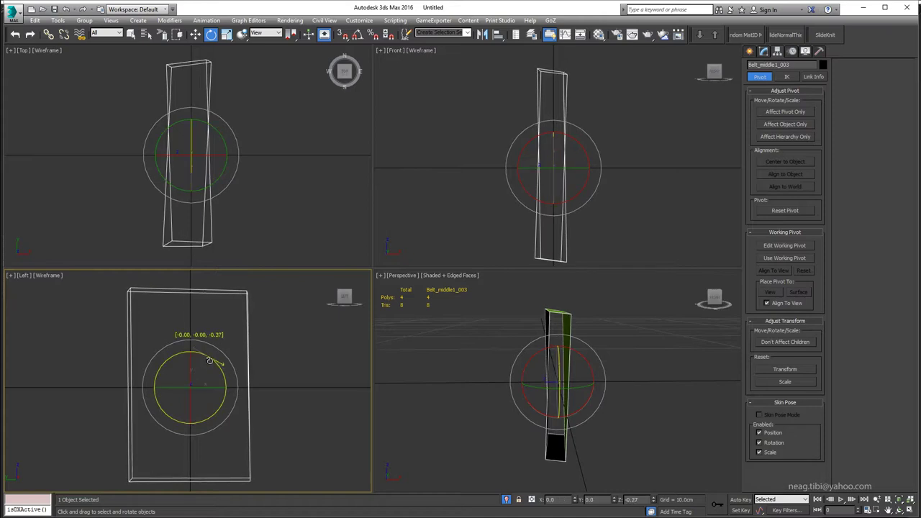
middle_click_drag(595, 428, 571, 366, "alt")
- Create a box, zero its X and Y position at the grid origin, and make it see-through
key("alt+w")
left_click(590, 319)
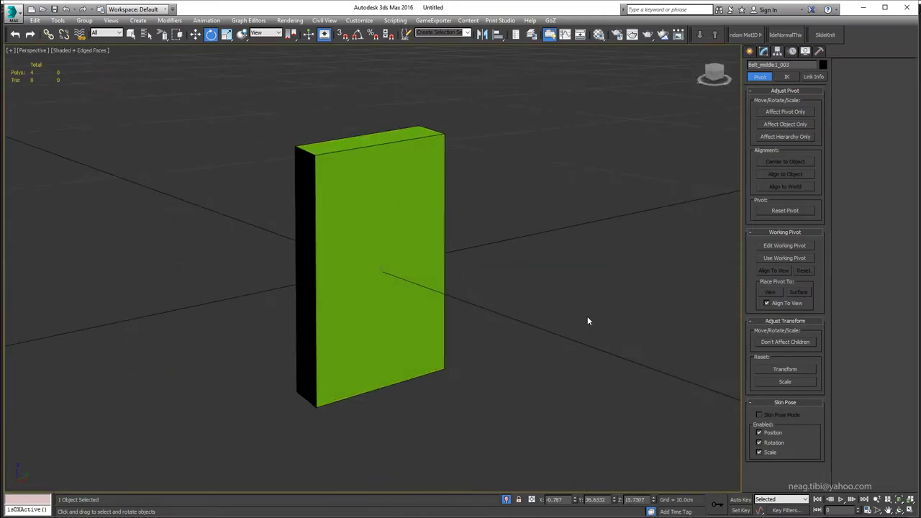
left_click(752, 50)
left_click(761, 113)
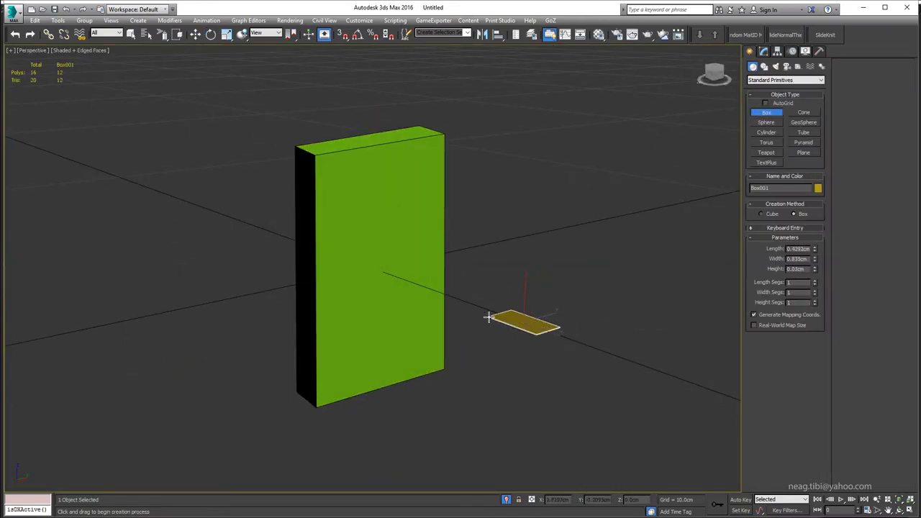
left_click(499, 230)
key("w")
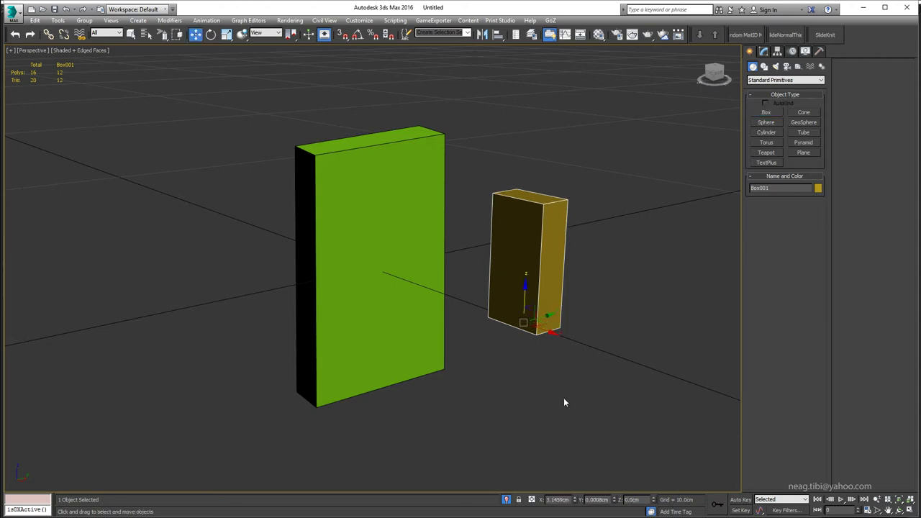
right_click(575, 499)
right_click(615, 500)
key("alt+x")
middle_click_drag(503, 333, 454, 258, "alt")
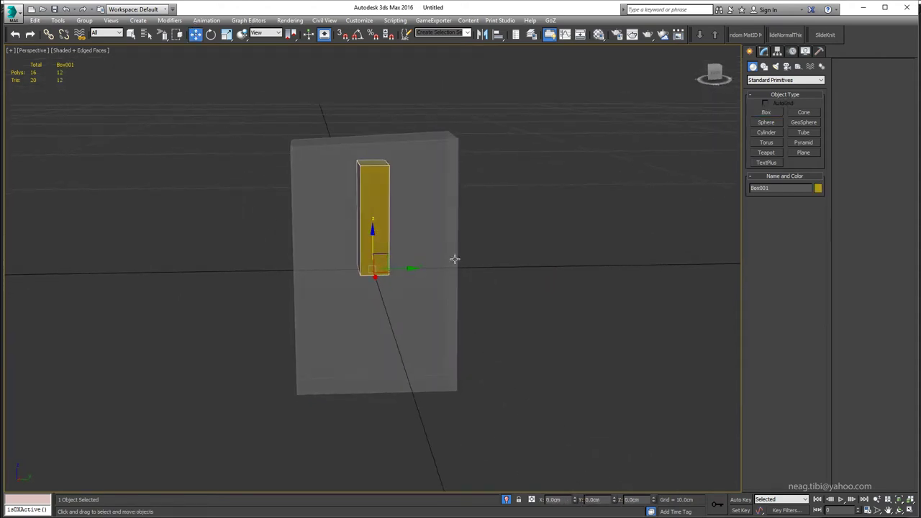
- Size the box to 1.379cm length, 0.625cm width and 4.05cm height
left_click(763, 50)
middle_click_drag(576, 274, 827, 287, "alt")
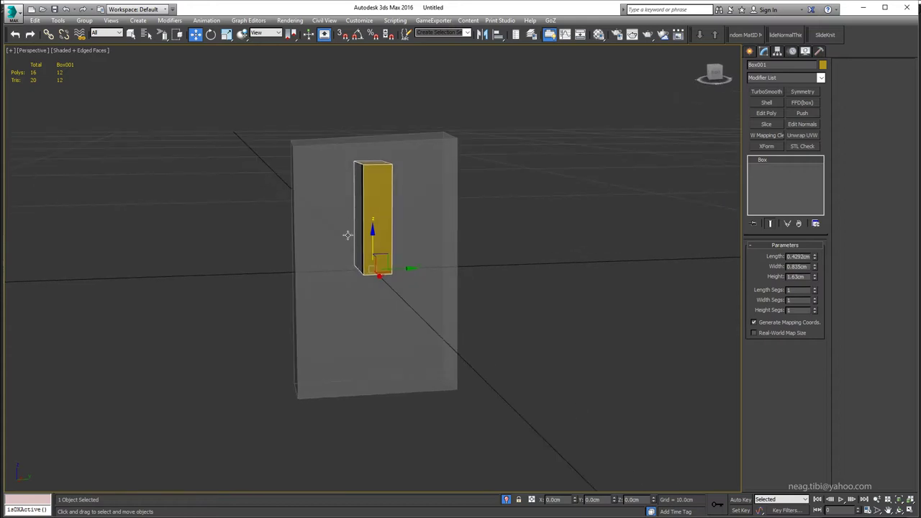
left_click_drag(372, 241, 372, 356)
key("alt+w")
left_click(204, 397)
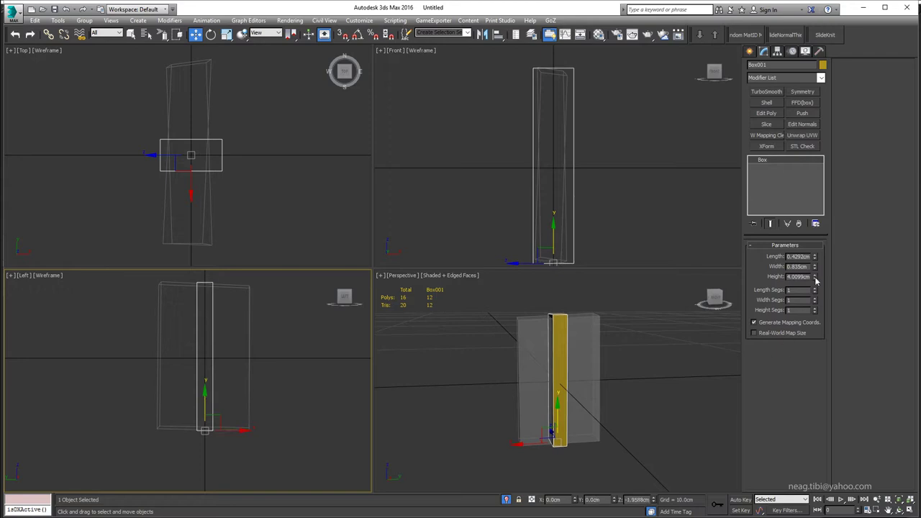
middle_click(623, 355)
key("alt+w")
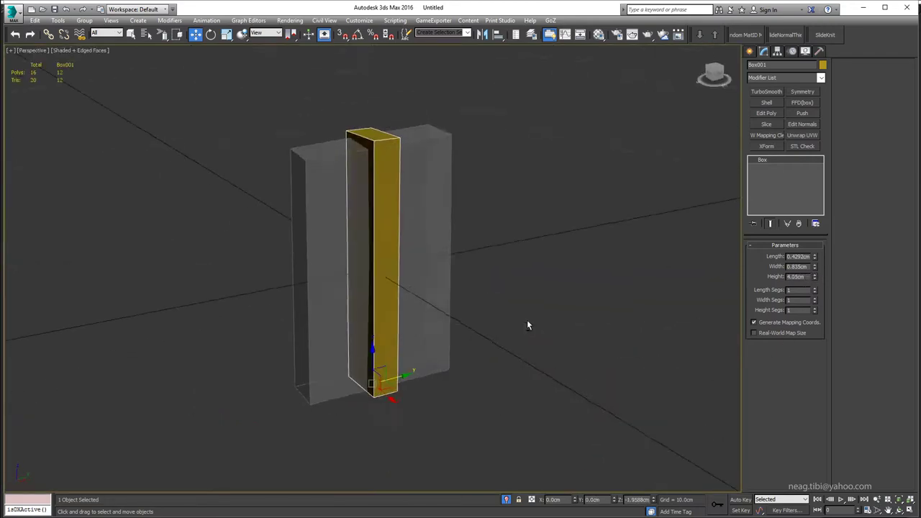
mouse_move(526, 324)
middle_mouse_down("alt")
mouse_move(629, 352)
mouse_move(806, 285)
middle_mouse_up("alt")
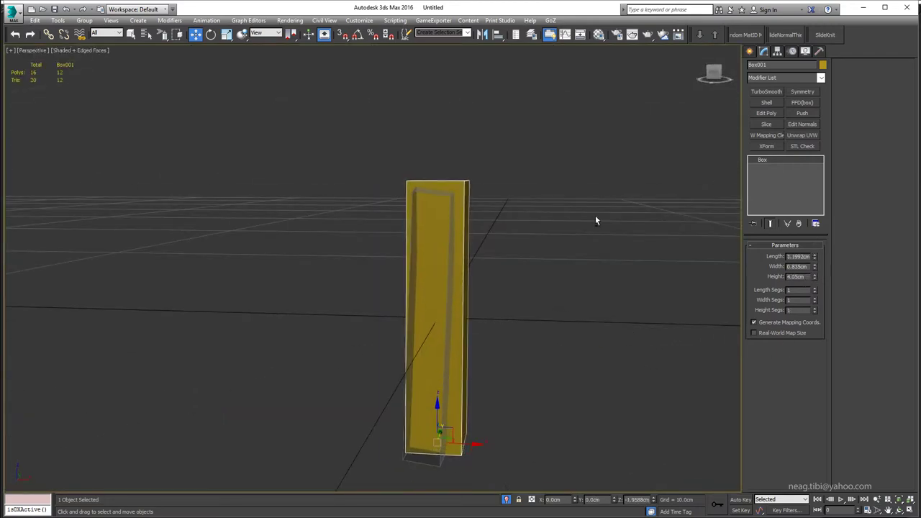
middle_click_drag(595, 215, 501, 218, "alt")
left_click_drag(814, 256, 571, 257)
middle_click_drag(571, 253, 629, 257, "alt")
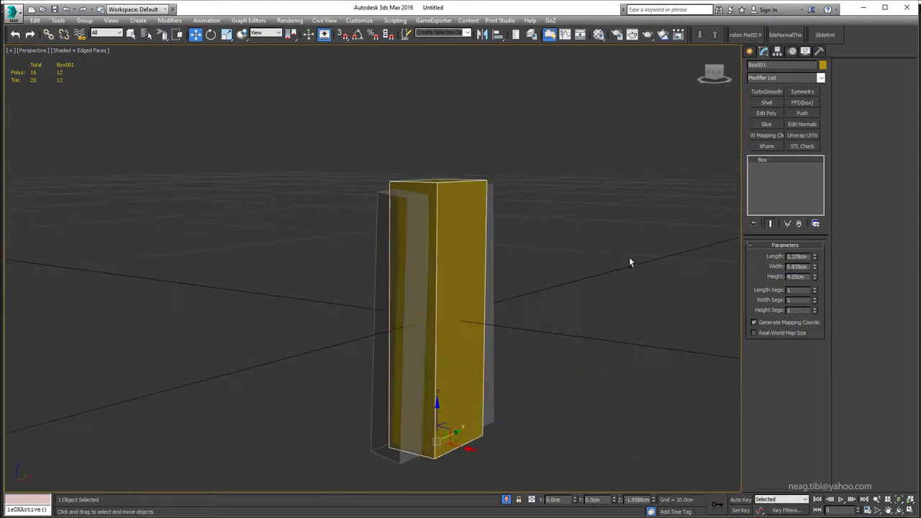
left_click_drag(814, 266, 545, 247)
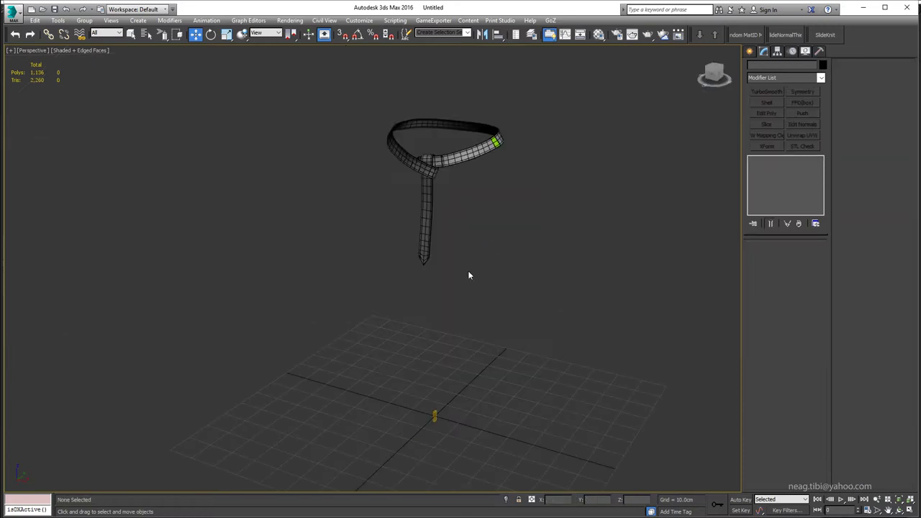
- Add an Edit Poly modifier to the box and select its two side polygons
left_click(766, 113)
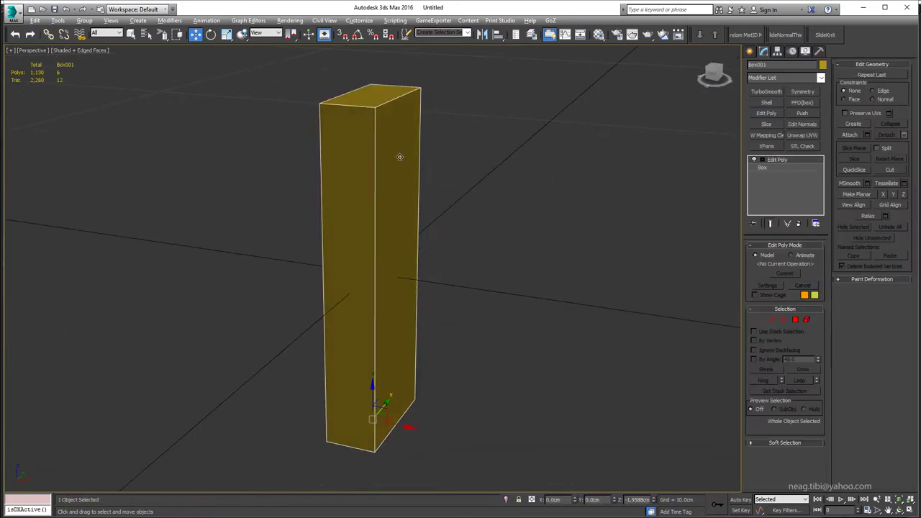
key("4")
left_click(363, 144)
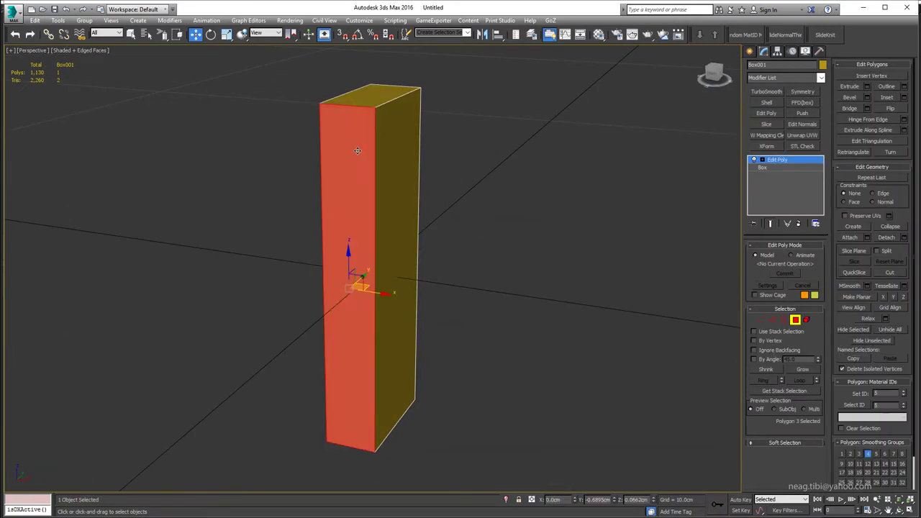
middle_click_drag(362, 144, 434, 212, "alt")
left_click(430, 215)
left_click(791, 249)
- Preview a 0.11cm inset on the side faces, cancel it, and exit Polygon mode
left_click(816, 431)
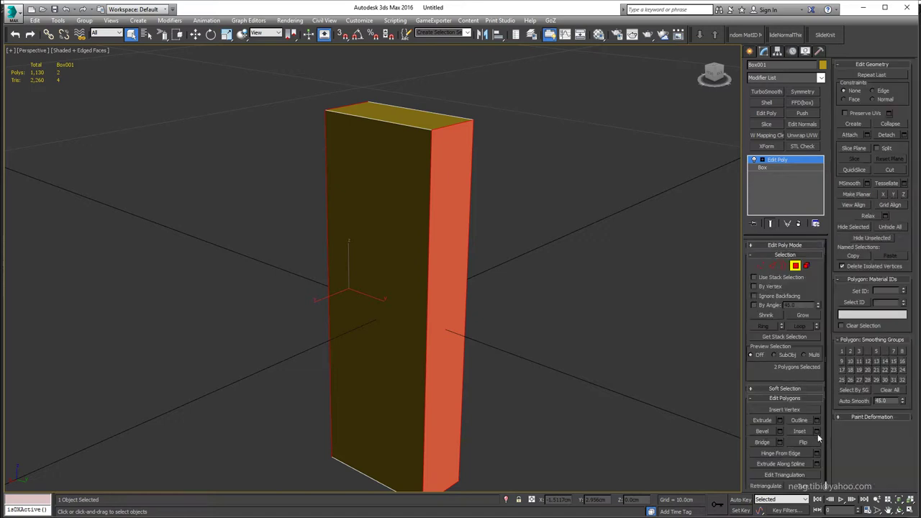
middle_click_drag(504, 302, 547, 302, "alt")
left_click_drag(378, 263, 636, 276)
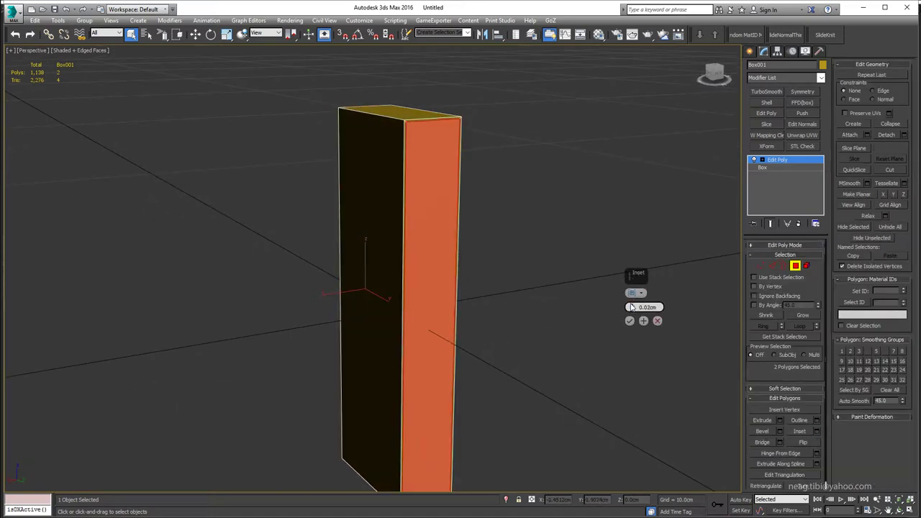
left_click_drag(631, 308, 630, 307)
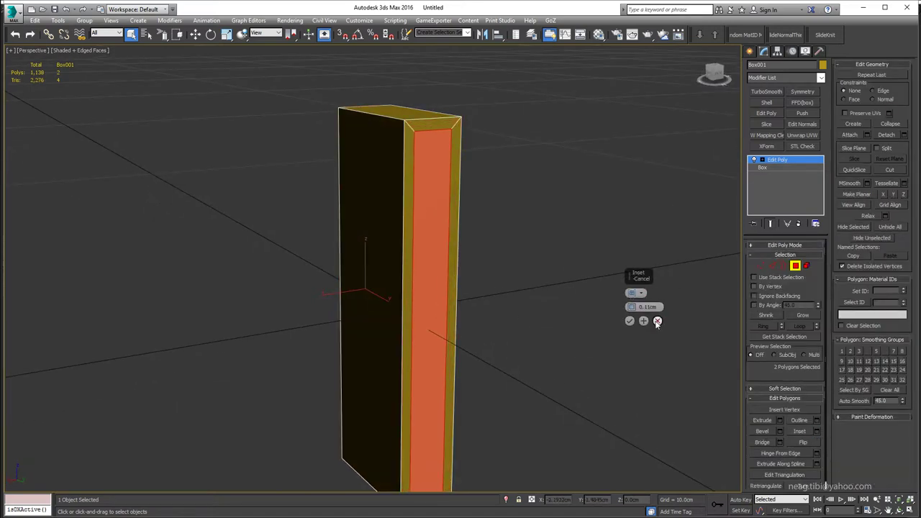
left_click(657, 321)
left_click(795, 265)
scroll(403, 222, "down", 3)
scroll(380, 308, "down", 6)
- Clone the tall box as the copy Box002
key("ctrl+v")
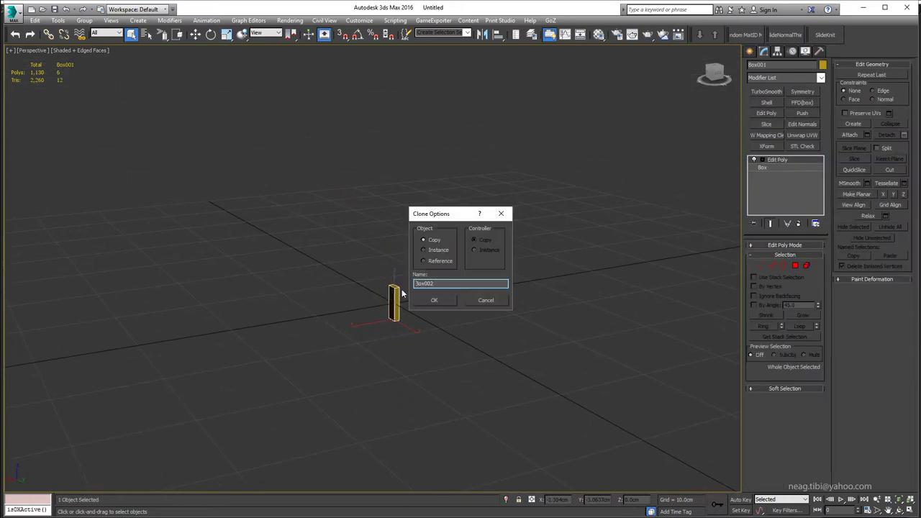
left_click(441, 301)
scroll(355, 342, "down", 3)
key("w")
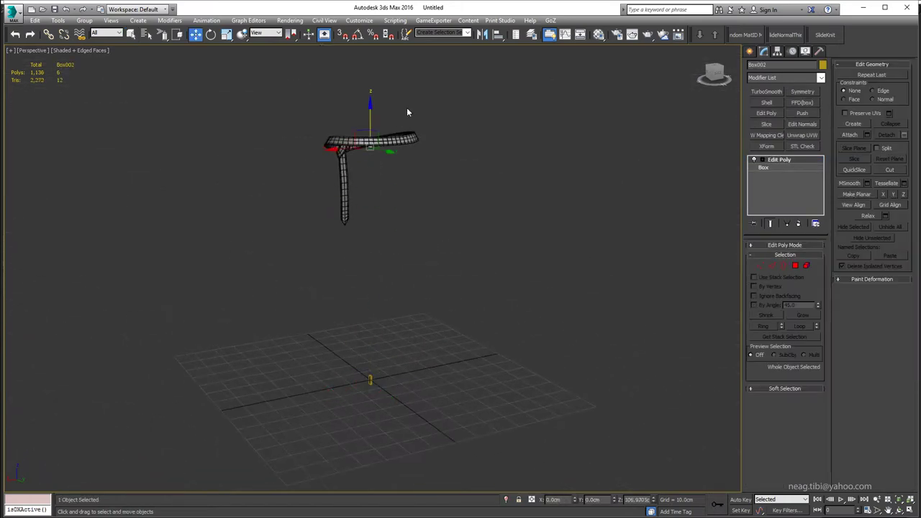
mouse_move(406, 112)
middle_mouse_down("alt")
mouse_move(353, 129)
mouse_move(464, 209)
middle_mouse_up("alt")
scroll(466, 193, "up", 6)
- Rotate Box002 in Local coordinates to lie flat on the green strip, then delete the strip
key("e")
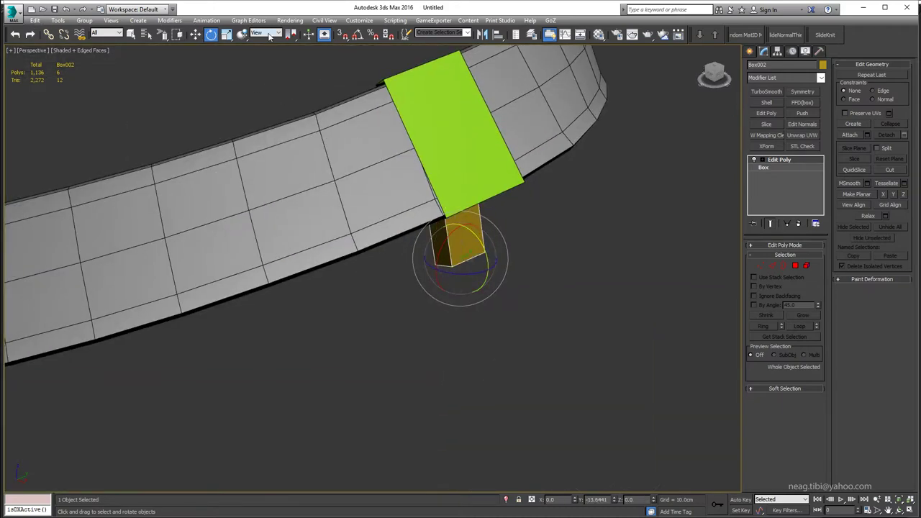
left_click(256, 33)
left_click(261, 83)
scroll(388, 331, "up", 5)
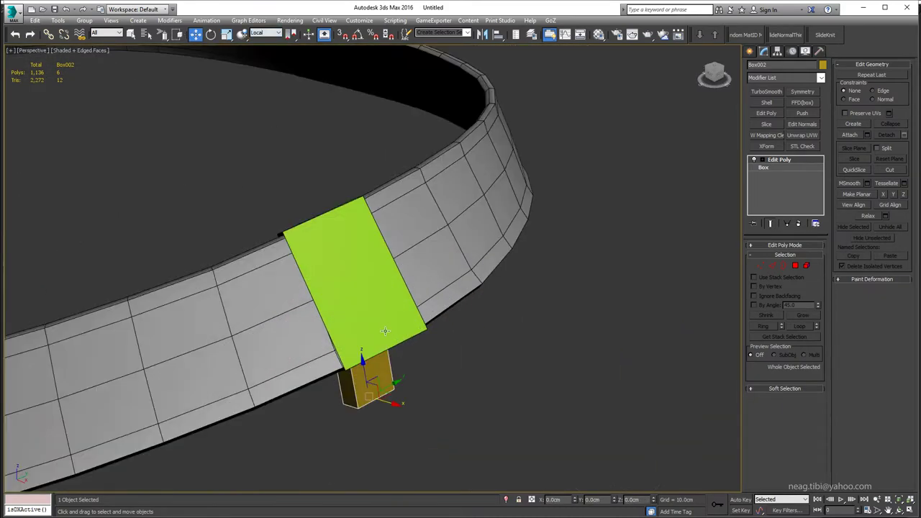
mouse_move(389, 331)
middle_mouse_down("alt")
mouse_move(405, 393)
mouse_move(422, 380)
mouse_move(422, 309)
middle_mouse_up("alt")
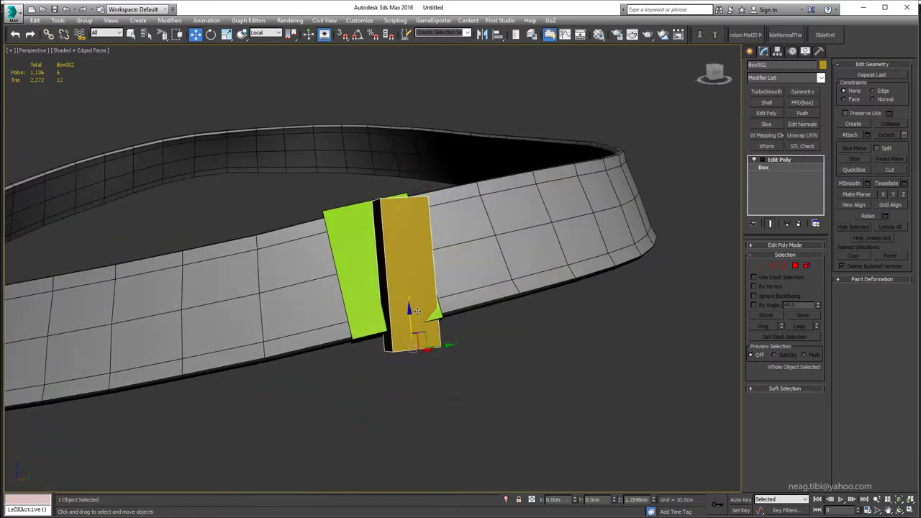
key("e")
left_click_drag(438, 329, 421, 329)
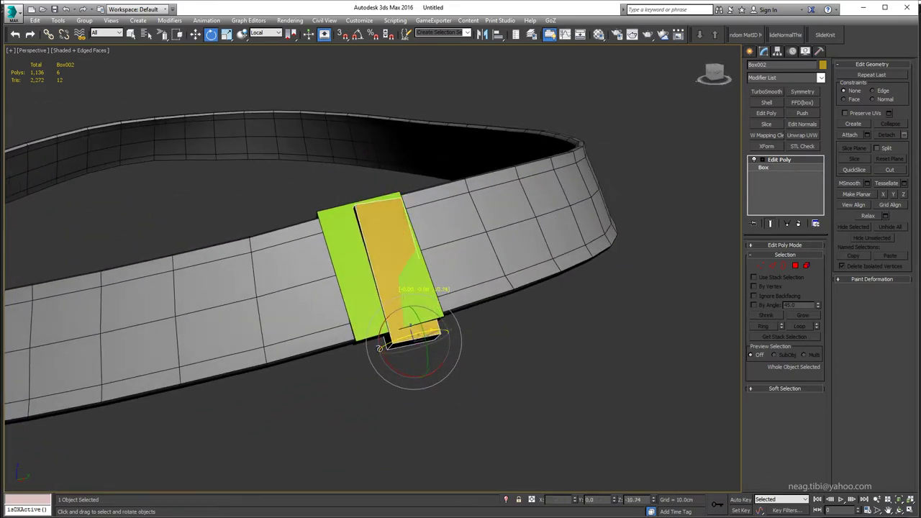
middle_click_drag(422, 329, 377, 330, "alt")
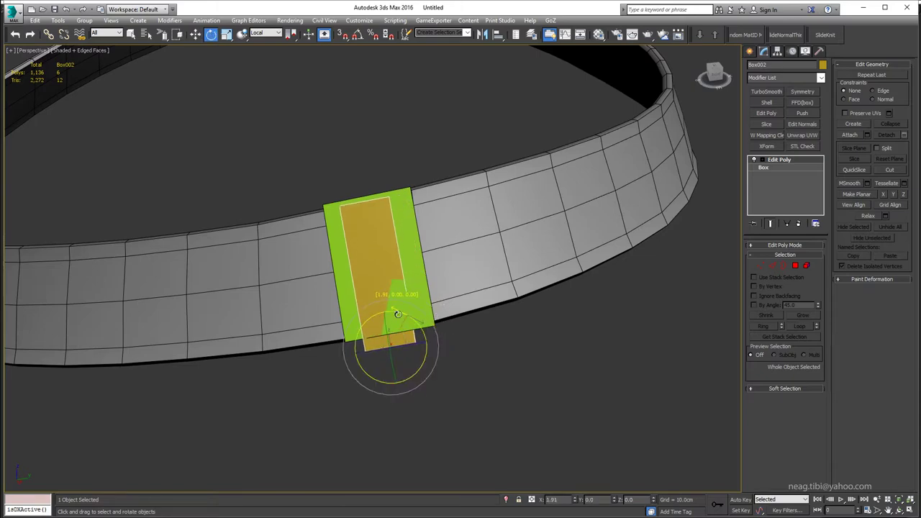
middle_click_drag(404, 317, 446, 317, "alt")
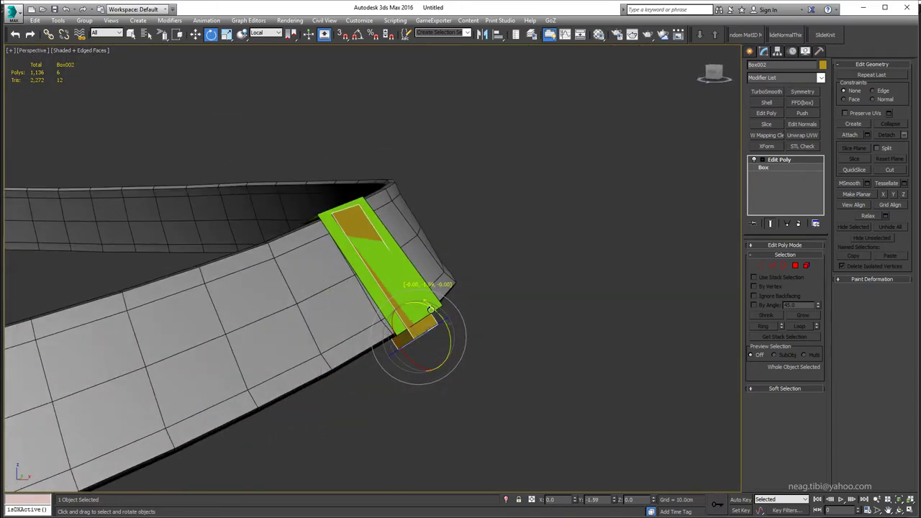
middle_click_drag(400, 297, 374, 302, "alt")
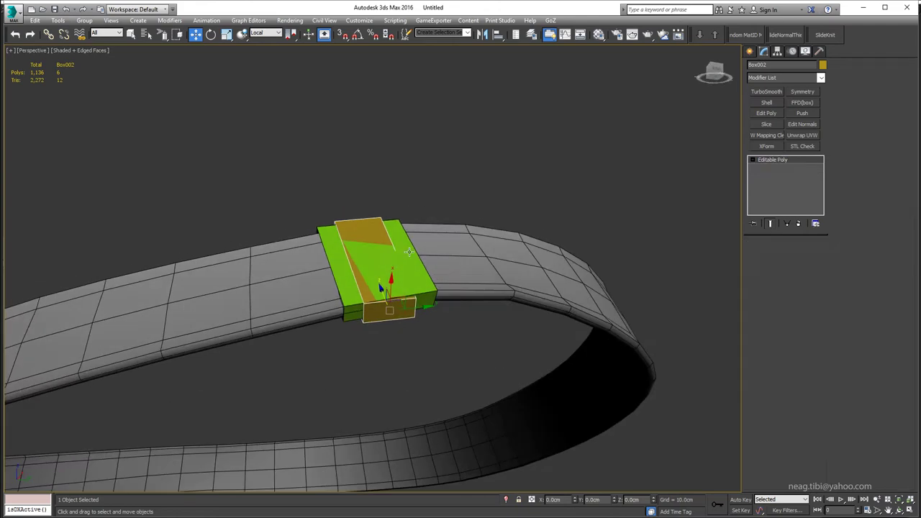
key("Delete")
mouse_move(366, 228)
middle_mouse_down("alt")
mouse_move(370, 205)
mouse_move(469, 255)
mouse_move(400, 306)
mouse_move(427, 276)
mouse_move(559, 272)
mouse_move(390, 311)
mouse_move(353, 298)
mouse_move(425, 308)
mouse_move(419, 323)
mouse_move(314, 311)
mouse_move(354, 316)
middle_mouse_up("alt")
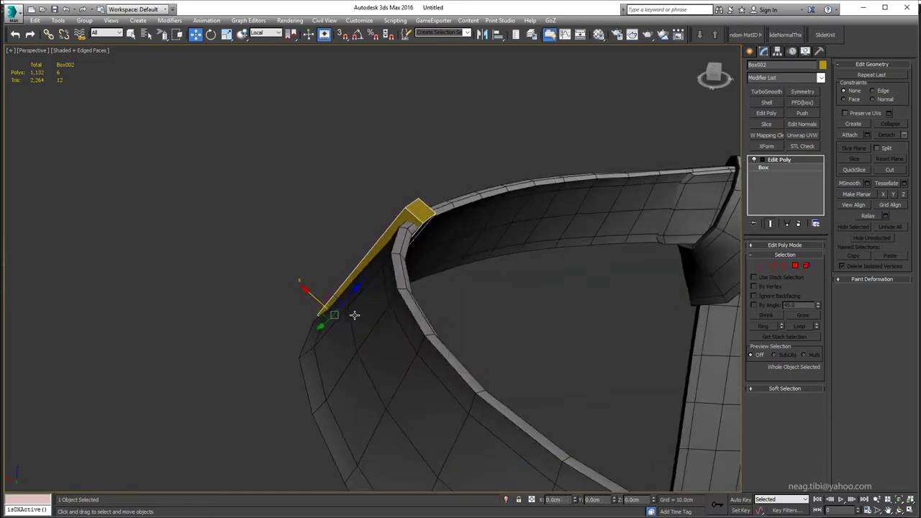
- Delete the Edit Poly modifier from the loop box's stack
right_click(781, 172)
left_click(782, 173)
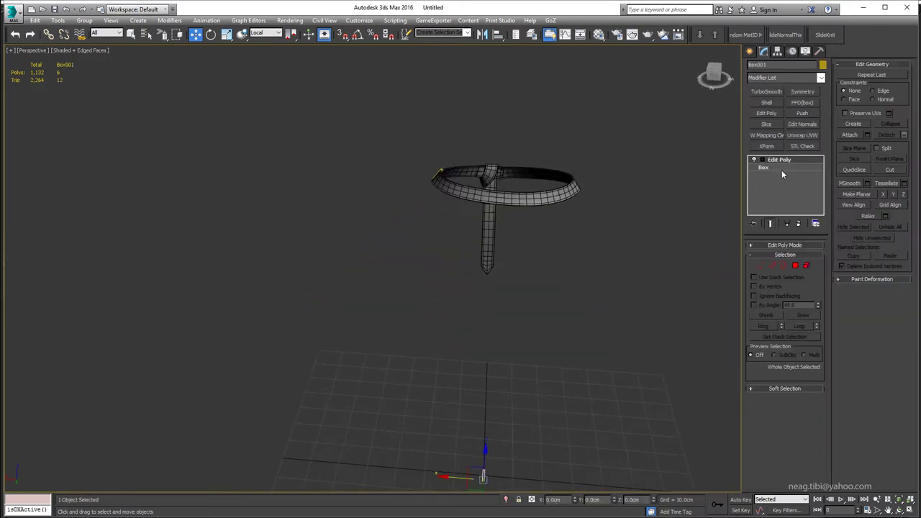
right_click(782, 174)
left_click(803, 179)
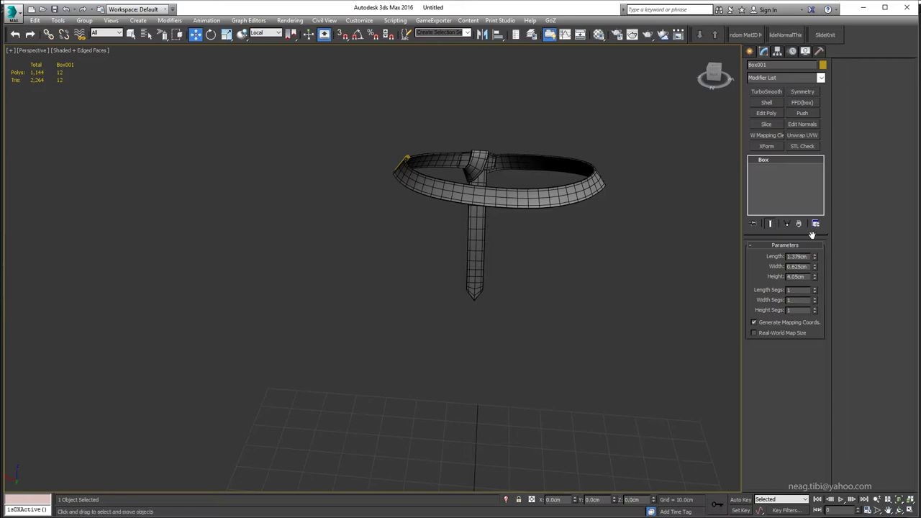
- Resize the loop box to 1.055cm width and 4.374cm height
middle_click_drag(601, 293, 589, 202)
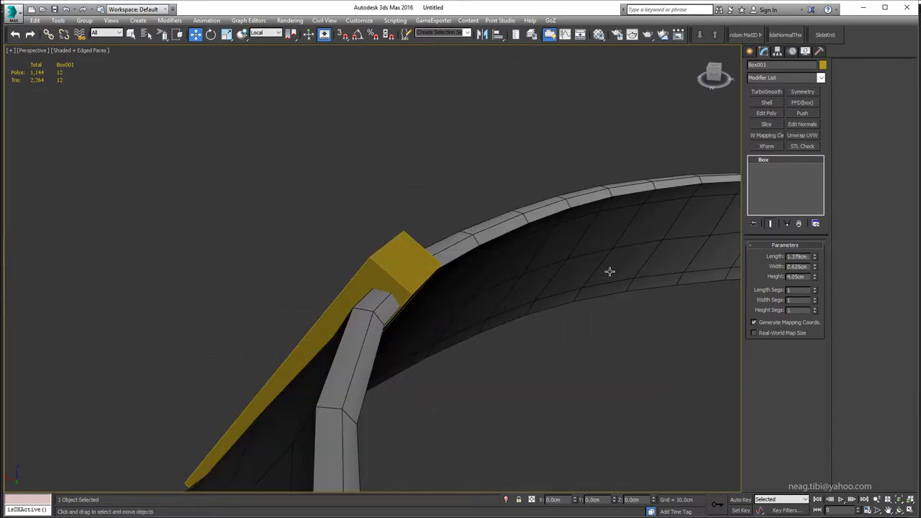
left_click_drag(814, 267, 814, 265)
mouse_move(576, 245)
middle_mouse_down("alt")
mouse_move(536, 239)
mouse_move(513, 200)
middle_mouse_up("alt")
scroll(513, 200, "up", 3)
scroll(507, 205, "up", 2)
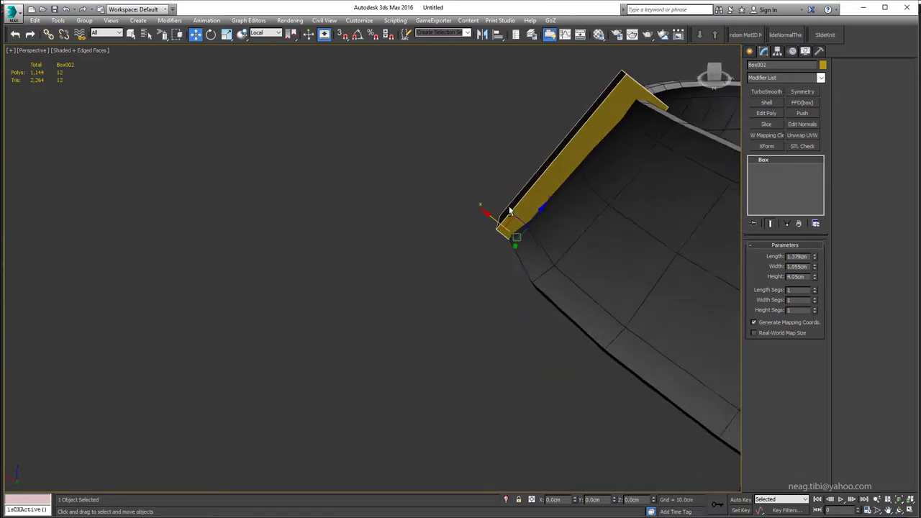
middle_click_drag(499, 219, 766, 279, "alt")
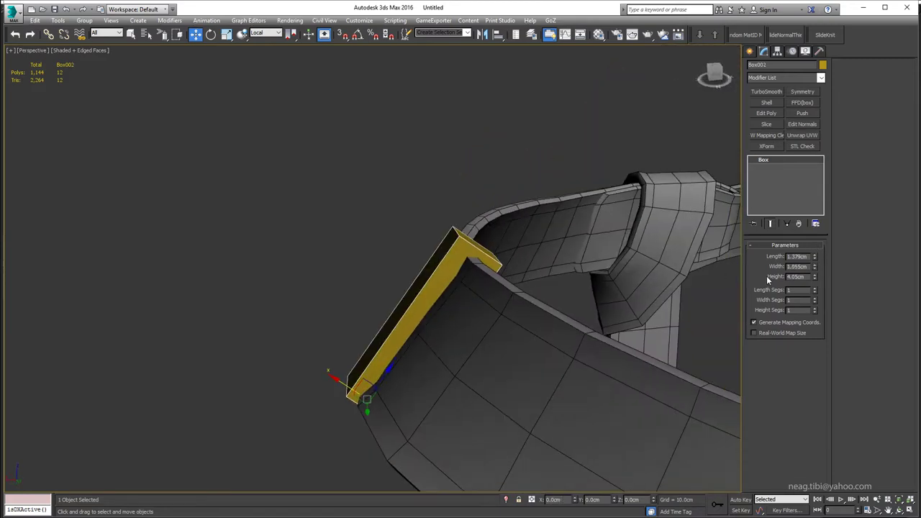
mouse_move(383, 382)
middle_mouse_down("alt")
mouse_move(528, 360)
mouse_move(563, 335)
mouse_move(505, 352)
mouse_move(472, 380)
mouse_move(451, 225)
middle_mouse_up("alt")
scroll(495, 391, "down", 5)
scroll(450, 225, "down", 3)
- Select the loop box Box002 at the belt's end and centre it in view
left_click(406, 467)
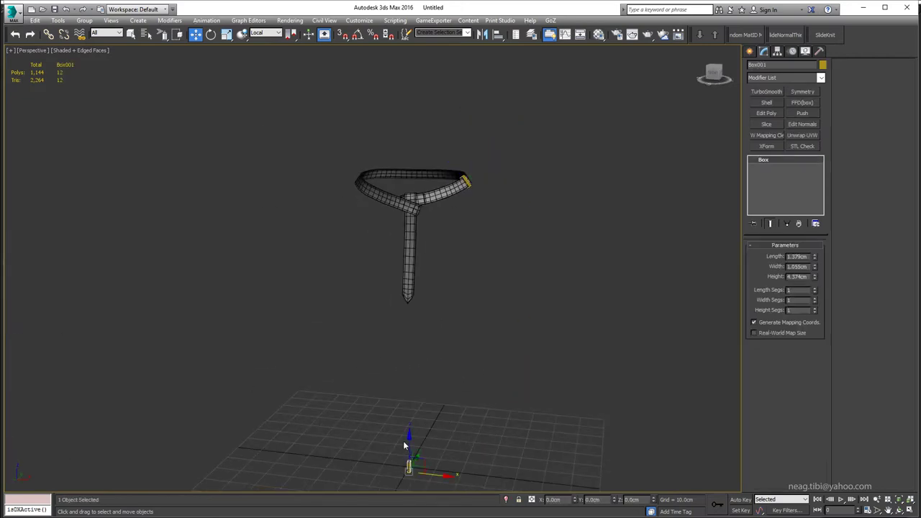
left_click(469, 184)
scroll(470, 184, "up", 3)
scroll(487, 207, "up", 3)
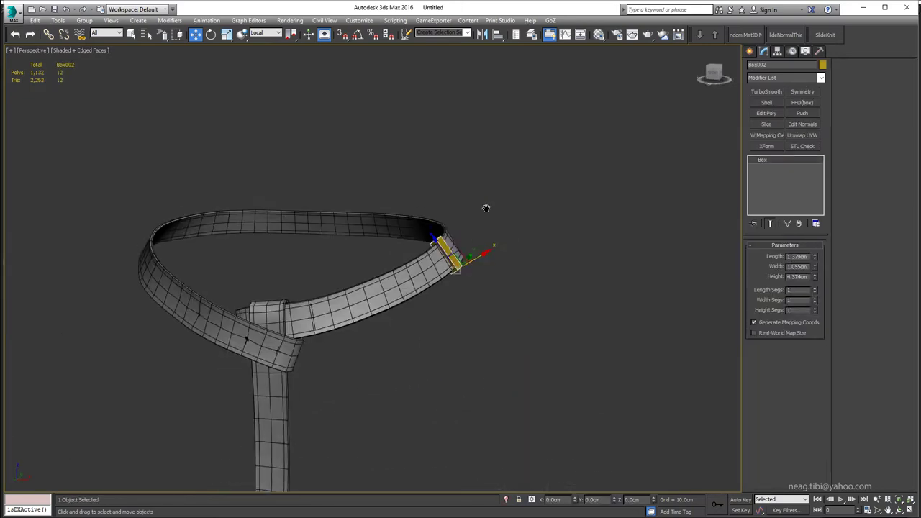
scroll(487, 207, "up", 5)
middle_click_drag(535, 188, 475, 188)
- Add Edit Poly to Box002 and select its two opposite long side faces
left_click(766, 113)
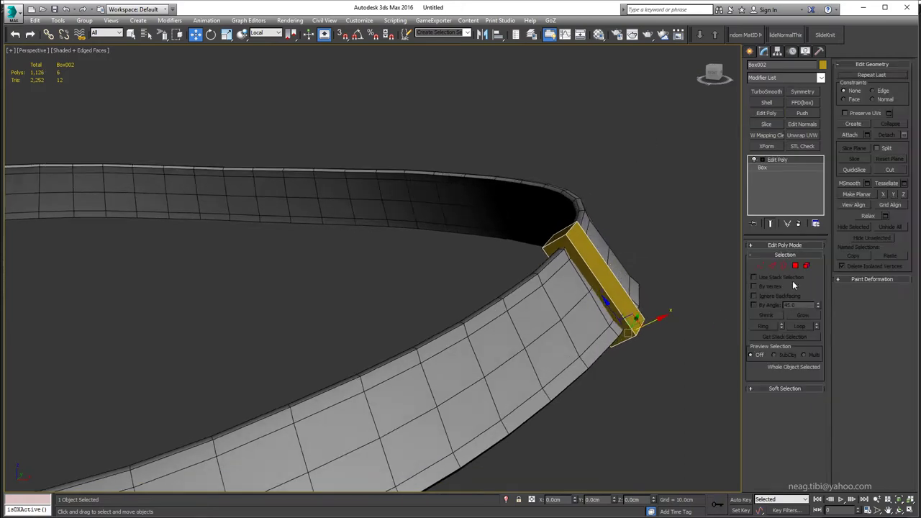
left_click(795, 266)
left_click(582, 288)
middle_click_drag(576, 317, 603, 265, "alt")
key("q")
left_click(603, 264, "ctrl")
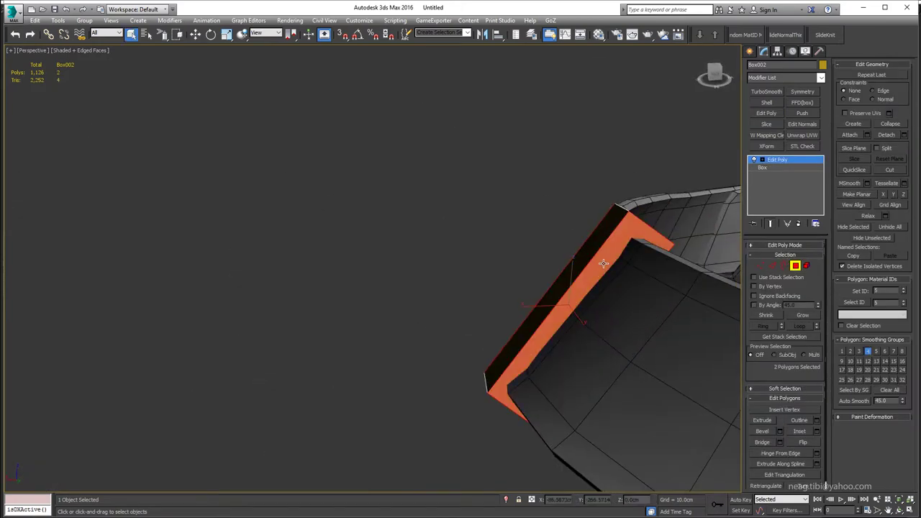
- Inset both selected faces by about 0.228cm
left_click_drag(632, 310, 631, 300)
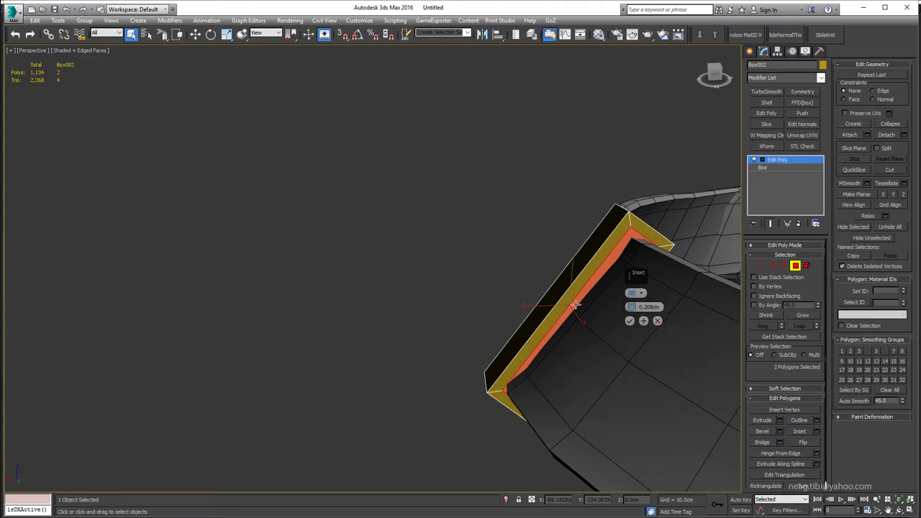
middle_click_drag(630, 301, 632, 308, "alt")
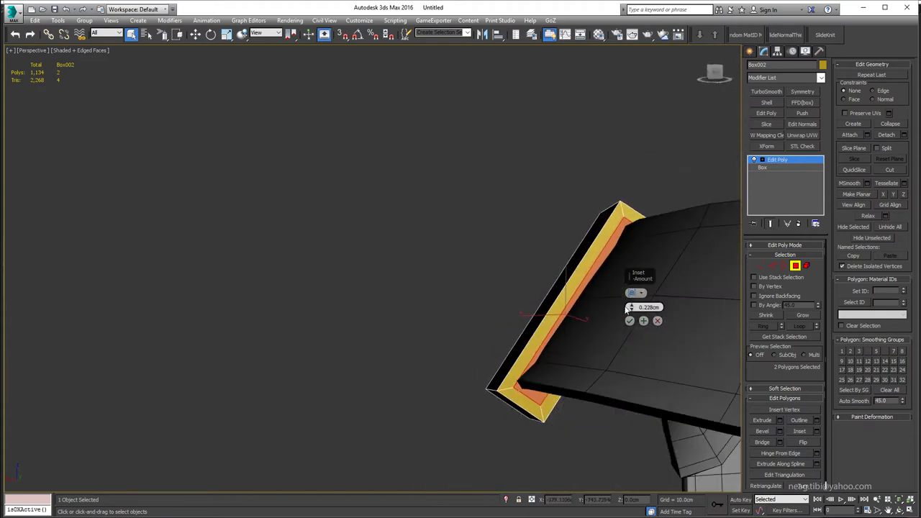
scroll(628, 310, "down", 5)
middle_click_drag(554, 306, 561, 320, "alt")
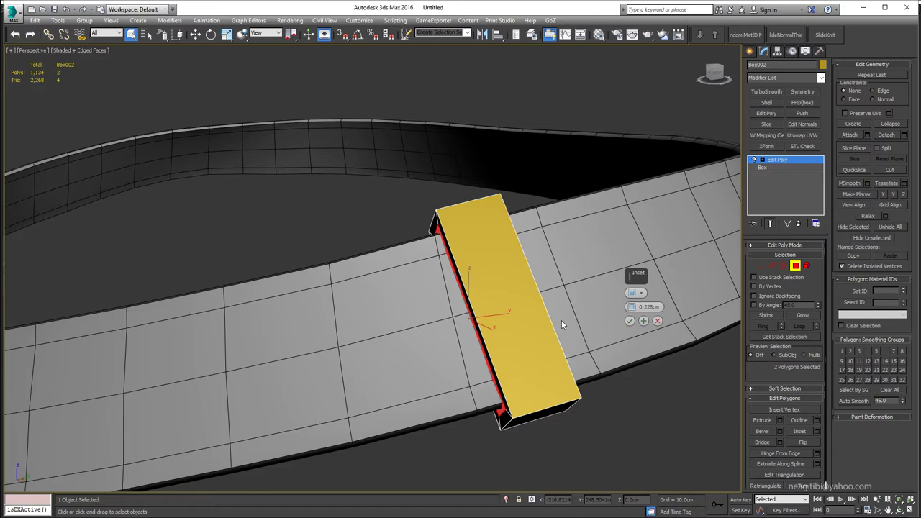
middle_click_drag(561, 321, 522, 333)
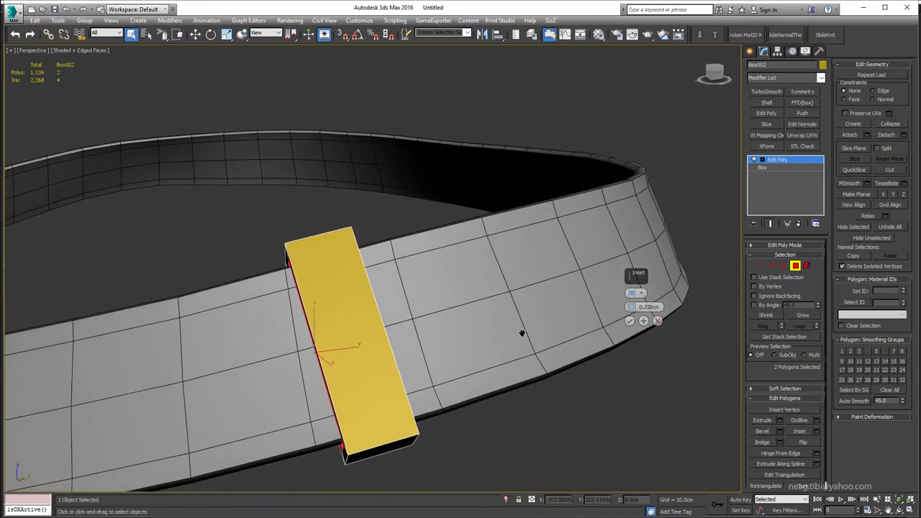
left_click(629, 321)
- Check the inset in wireframe, then isolate Box002 on its own
key("F3")
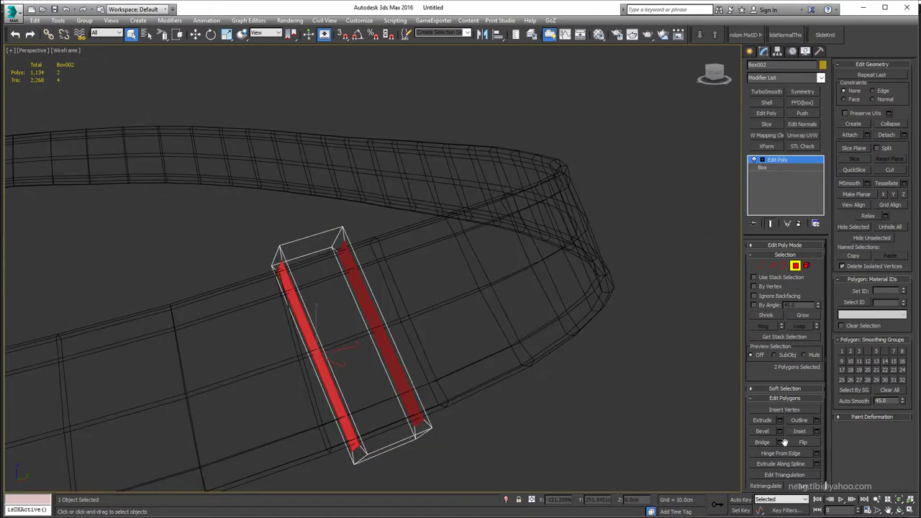
mouse_move(507, 380)
middle_mouse_down("alt")
mouse_move(517, 330)
mouse_move(424, 349)
middle_mouse_up("alt")
key("F3")
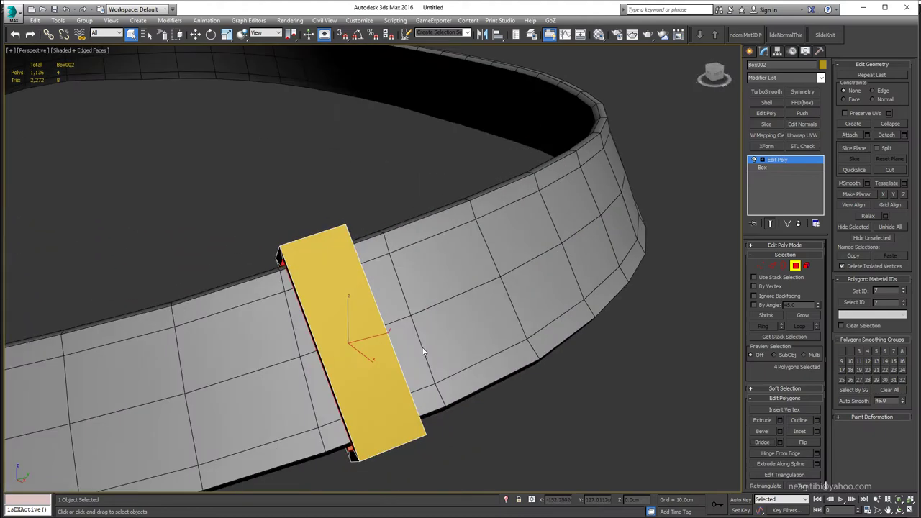
key("alt+q")
middle_click_drag(392, 277, 323, 354, "alt")
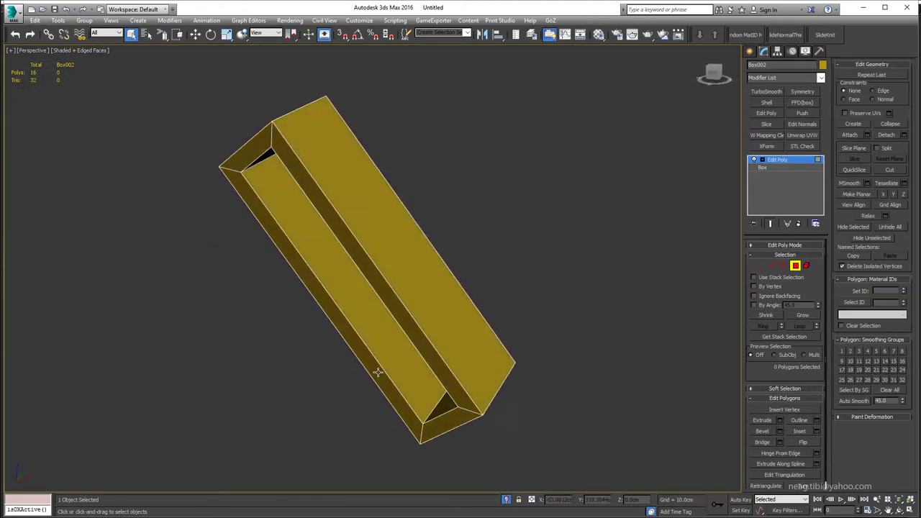
- Split the box lengthwise by connecting its edges
key("2")
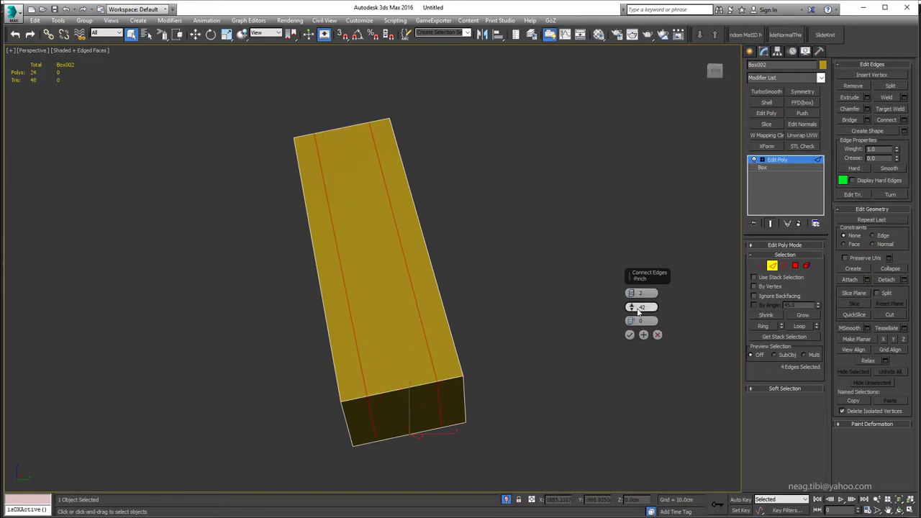
middle_click_drag(397, 338, 413, 343, "alt")
middle_click_drag(475, 319, 468, 323, "alt")
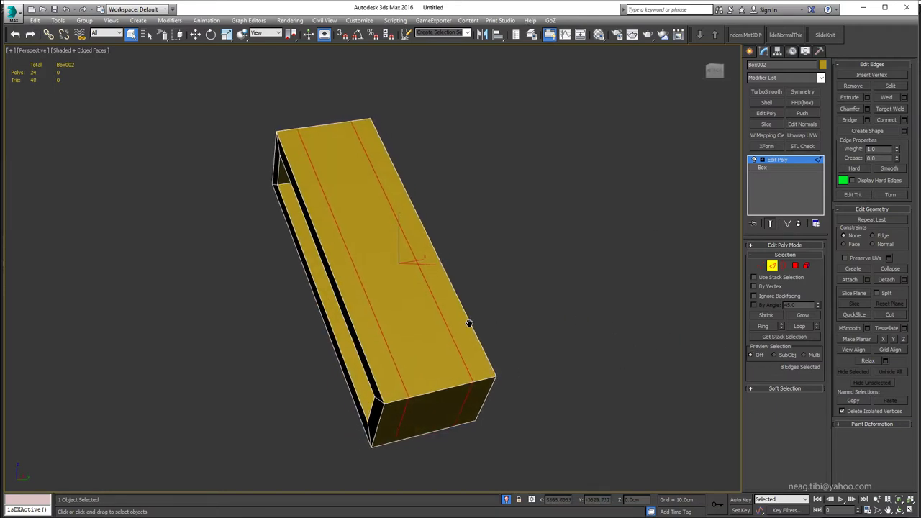
left_click(772, 267)
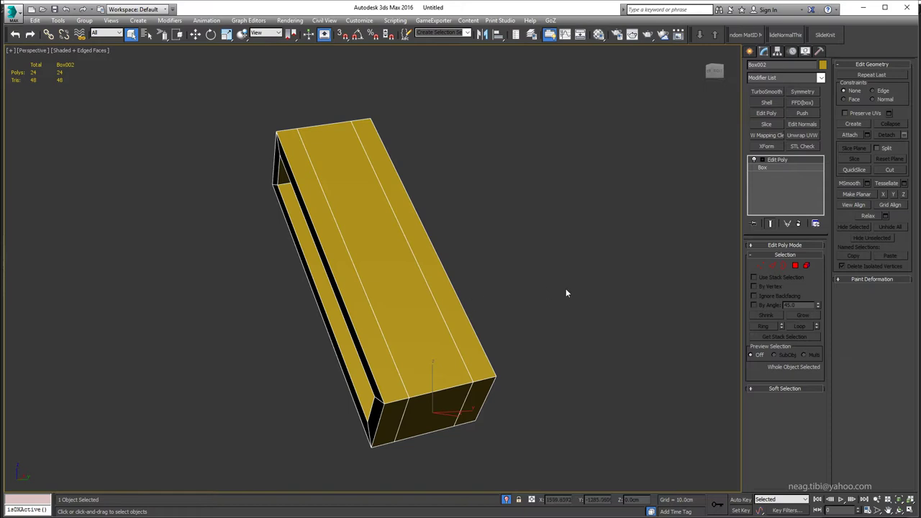
- Make an instanced copy Box003 and delete all its faces except the top strip
key("ctrl+v")
left_click(439, 300)
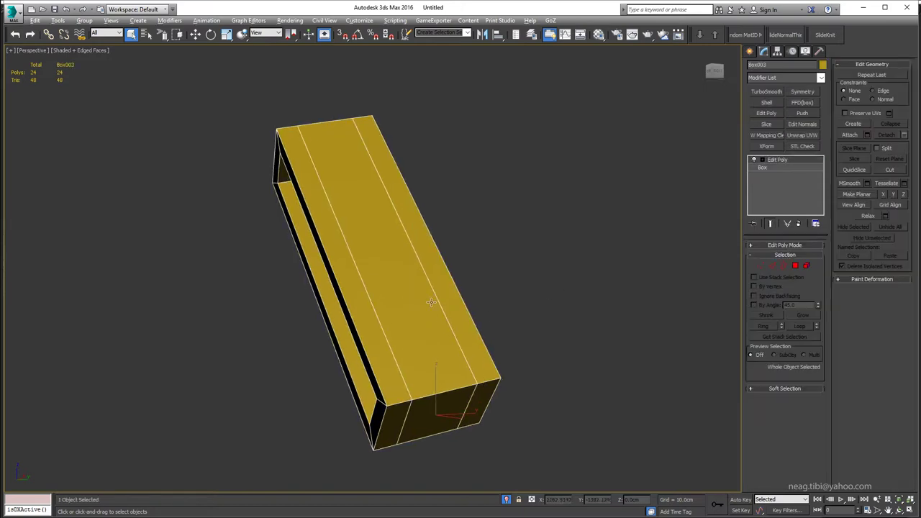
key("4")
left_click(418, 309)
key("ctrl+a")
left_click(339, 212, "alt")
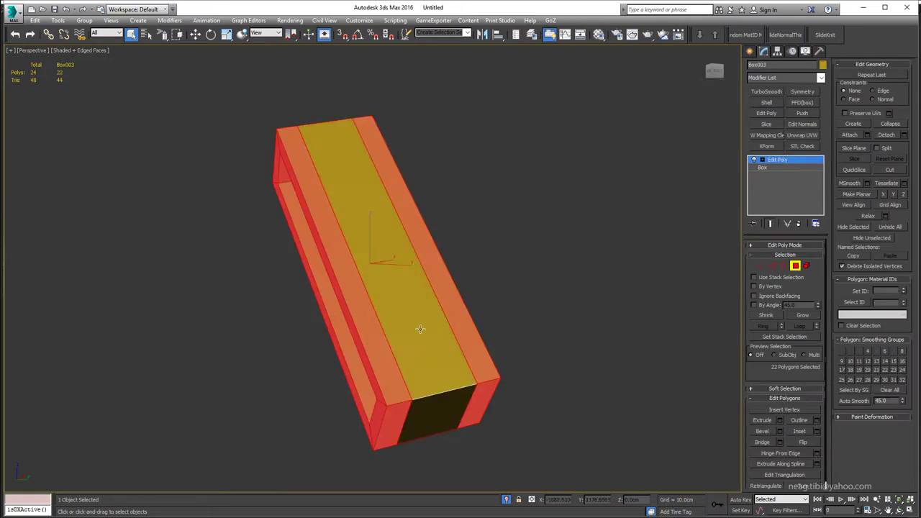
mouse_move(338, 213)
middle_mouse_down("alt")
mouse_move(331, 218)
mouse_move(375, 302)
middle_mouse_up("alt")
key("Delete")
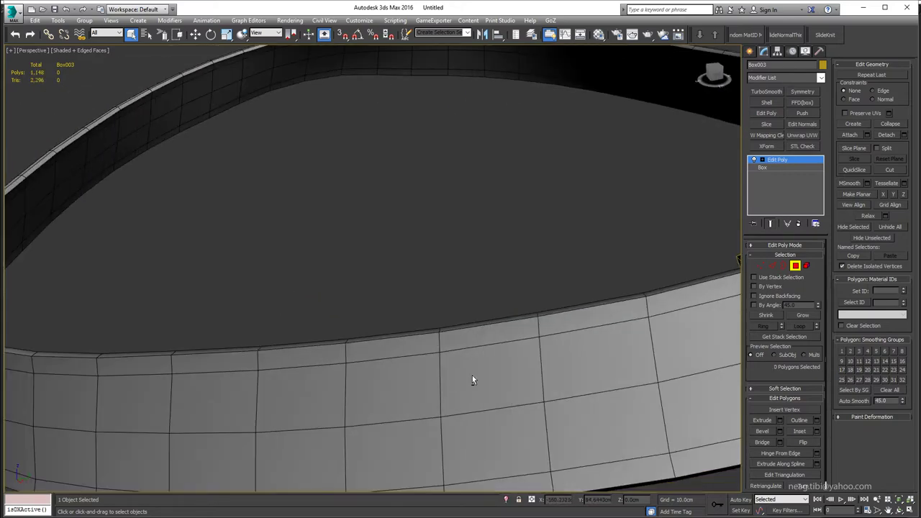
- Add a Shell modifier giving the strip 0.18cm thickness
scroll(472, 380, "down", 5)
mouse_move(472, 380)
middle_mouse_down("alt")
mouse_move(379, 188)
mouse_move(786, 121)
middle_mouse_up("alt")
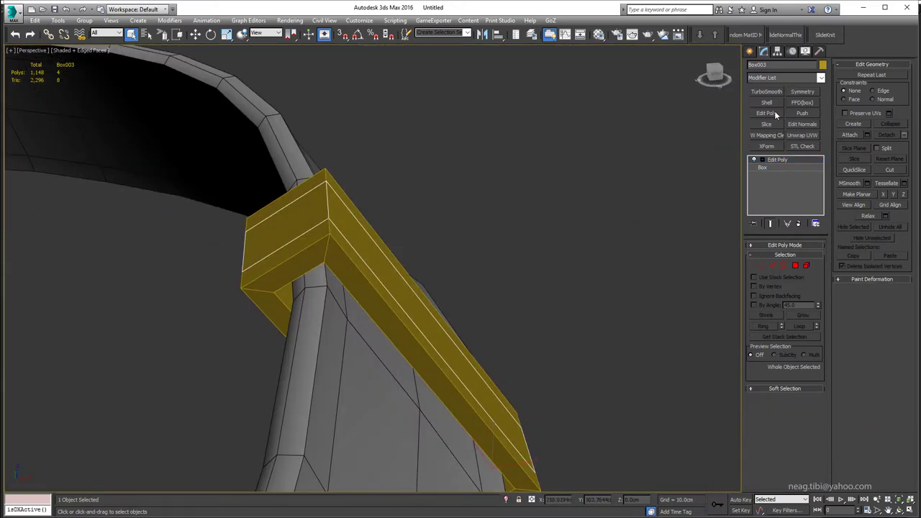
left_click(766, 102)
mouse_move(346, 216)
middle_mouse_down("alt")
mouse_move(374, 231)
mouse_move(339, 264)
mouse_move(768, 261)
middle_mouse_up("alt")
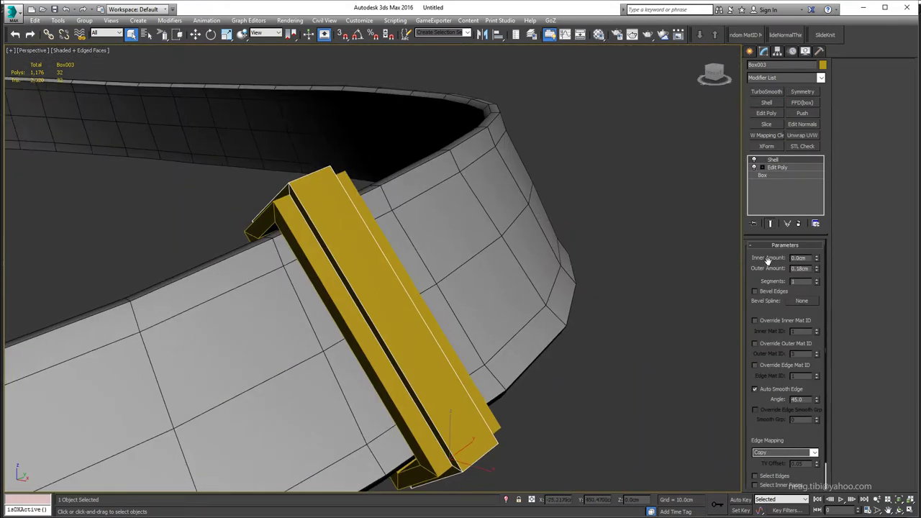
- Raise the Shell's outer amount and add an Edit Poly with a lengthwise connected edge loop
left_click_drag(817, 269, 810, 261)
left_click(766, 113)
middle_click_drag(374, 238, 316, 173, "alt")
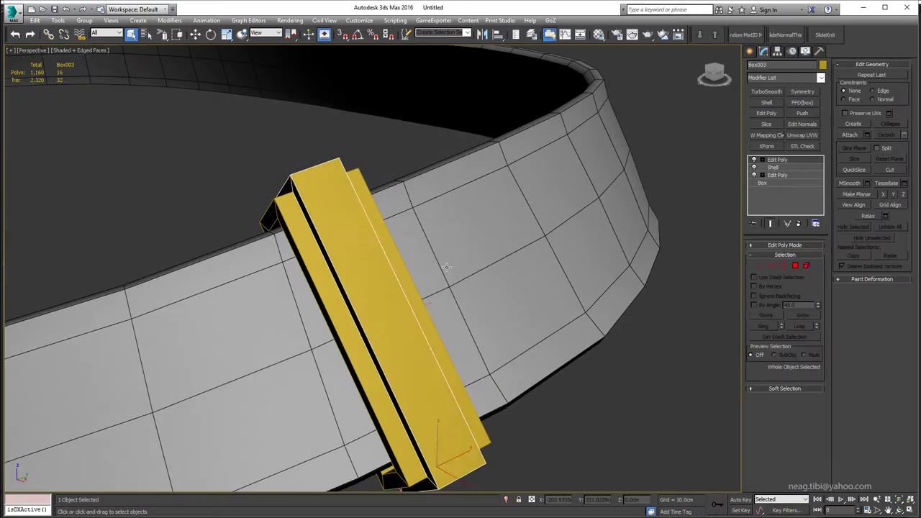
key("2")
left_click(315, 167)
left_click(904, 120)
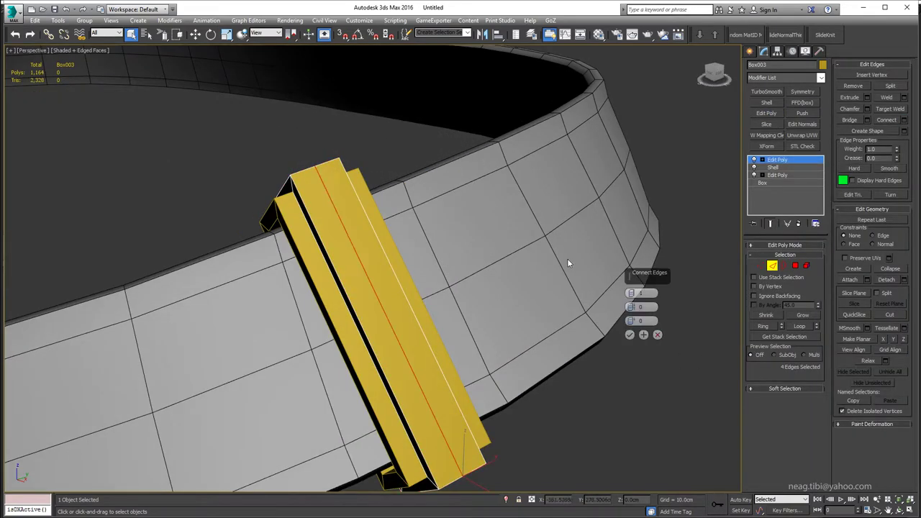
- Add a Push modifier at about -0.13cm and isolate the frame
left_click(362, 307)
left_click(802, 113)
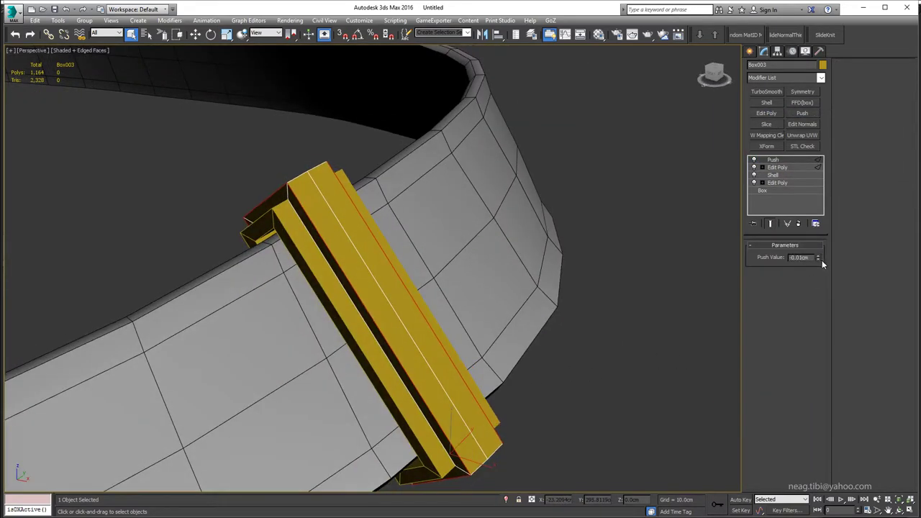
left_click_drag(821, 259, 826, 264)
mouse_move(485, 233)
middle_mouse_down("alt")
mouse_move(410, 222)
mouse_move(384, 281)
mouse_move(443, 245)
middle_mouse_up("alt")
key("F3")
key("alt+q")
key("F3")
middle_click_drag(325, 237, 297, 189, "alt")
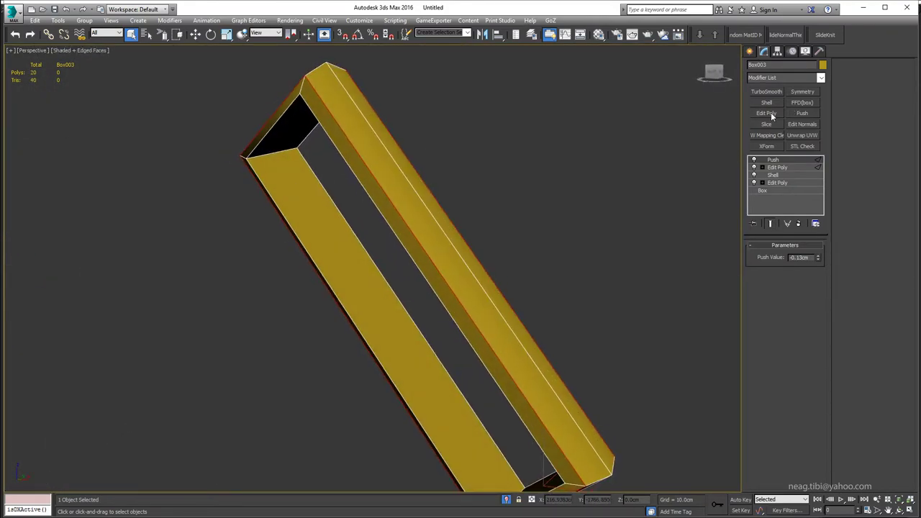
- Add an Edit Poly and connect both side edge pairs with 2 segments, Pinch 72
left_click(771, 113)
key("2")
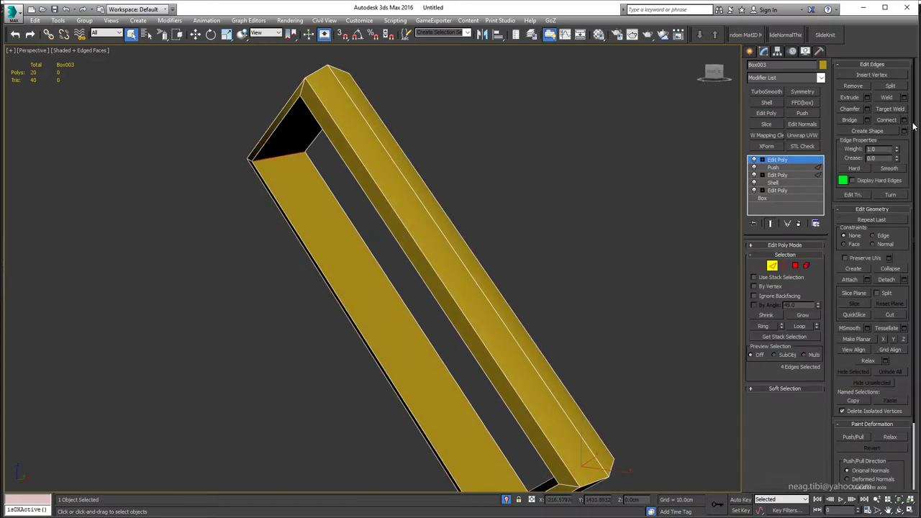
left_click(904, 120)
left_click_drag(631, 309, 635, 344)
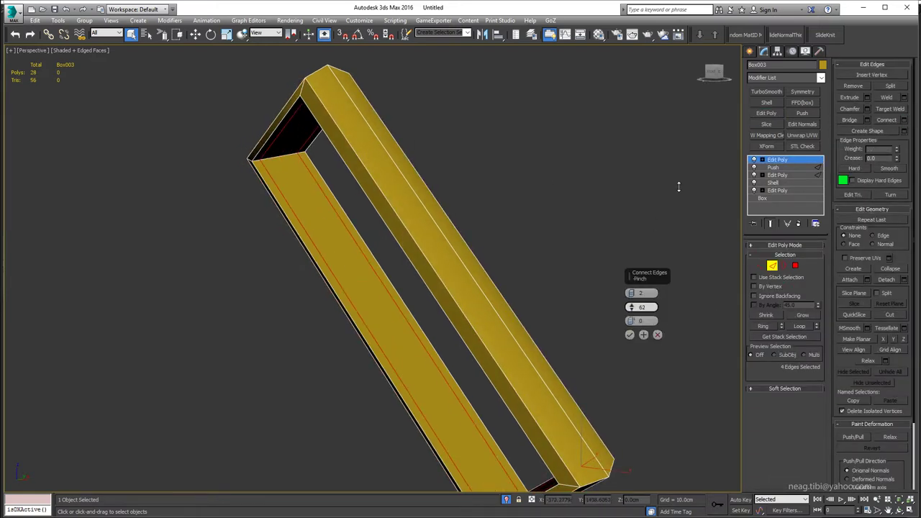
left_click(904, 120)
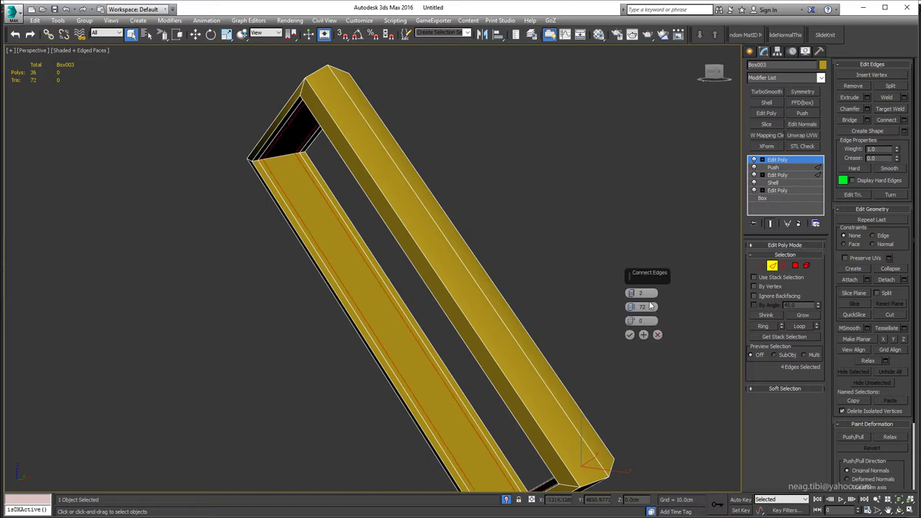
left_click(629, 334)
- Leave edge mode and exit isolation to show the full belt model again
scroll(602, 339, "down", 3)
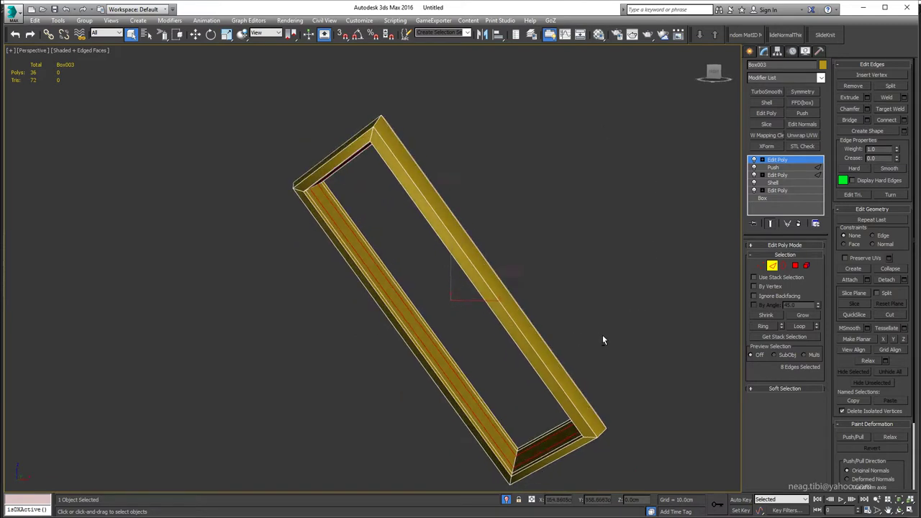
middle_click_drag(602, 339, 382, 199, "alt")
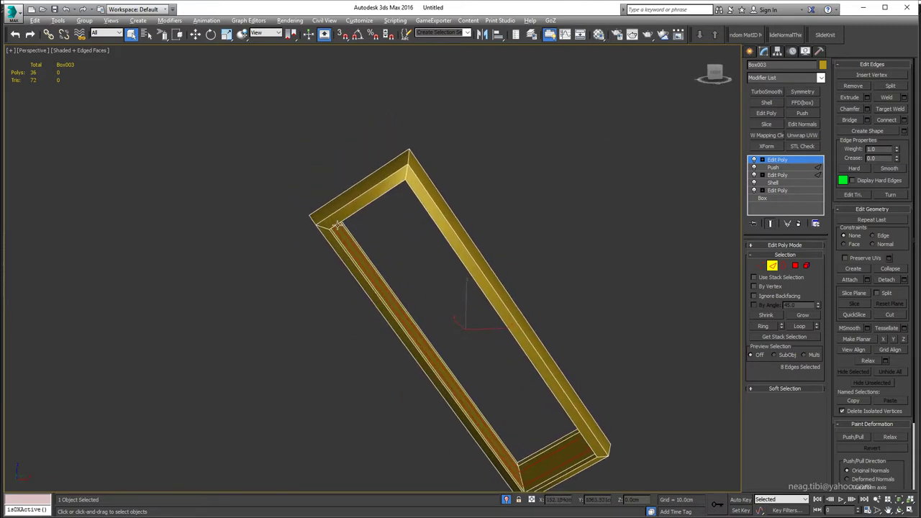
left_click(507, 500)
mouse_move(571, 315)
middle_mouse_down("alt")
mouse_move(569, 302)
mouse_move(520, 312)
middle_mouse_up("alt")
key("2")
scroll(550, 306, "up", 4)
- Clone the belt-loop frame as Box004 and set its Z position to 0
key("w")
scroll(411, 170, "down", 6)
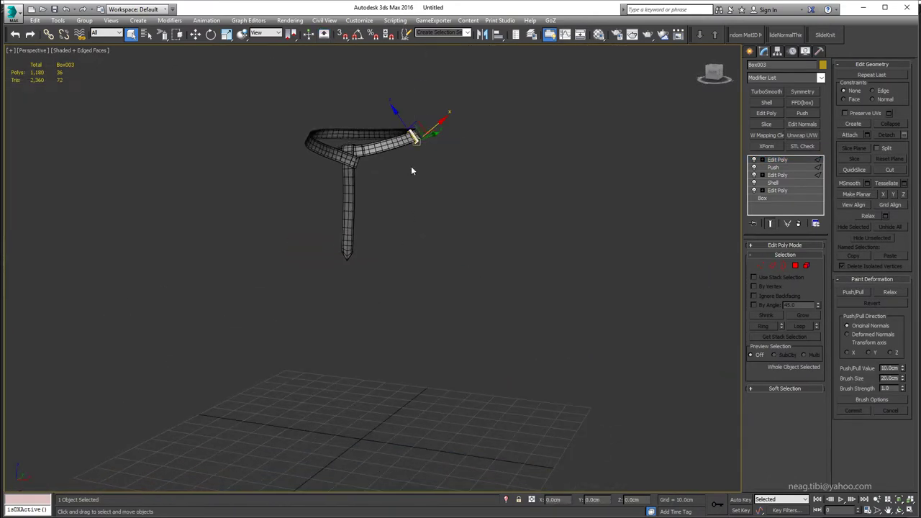
left_click_drag(401, 118, 447, 182, "shift")
left_click(462, 305)
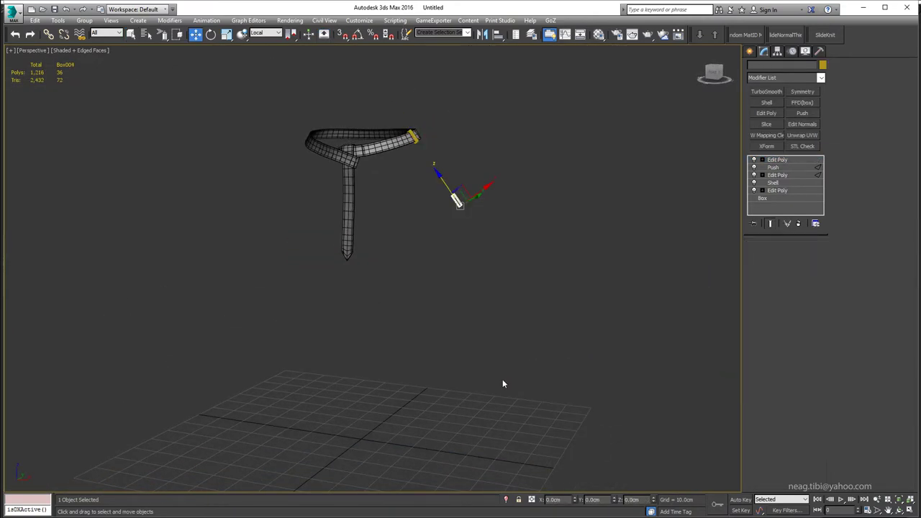
left_click(266, 34)
left_click(261, 41)
right_click(653, 501)
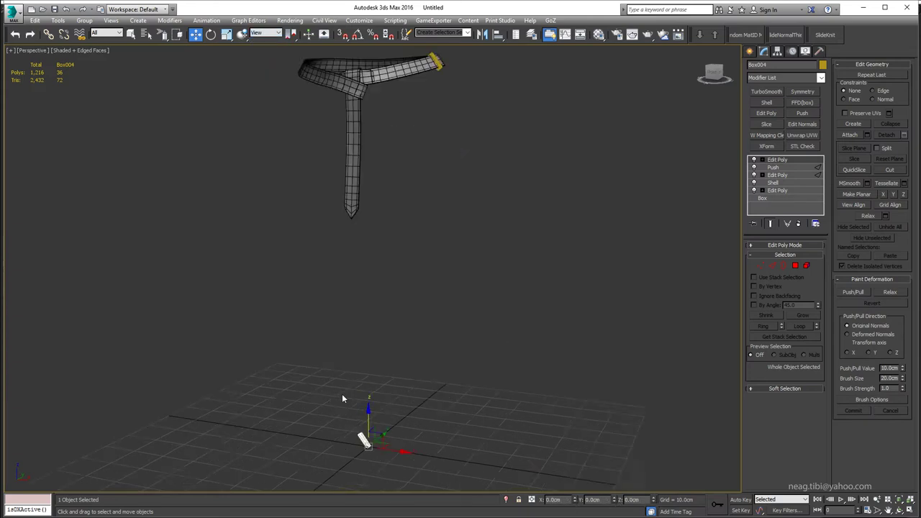
- Rotate the Box004 copy upright in View coordinates
scroll(245, 143, "up", 3)
key("e")
left_click(266, 34)
left_click(258, 41)
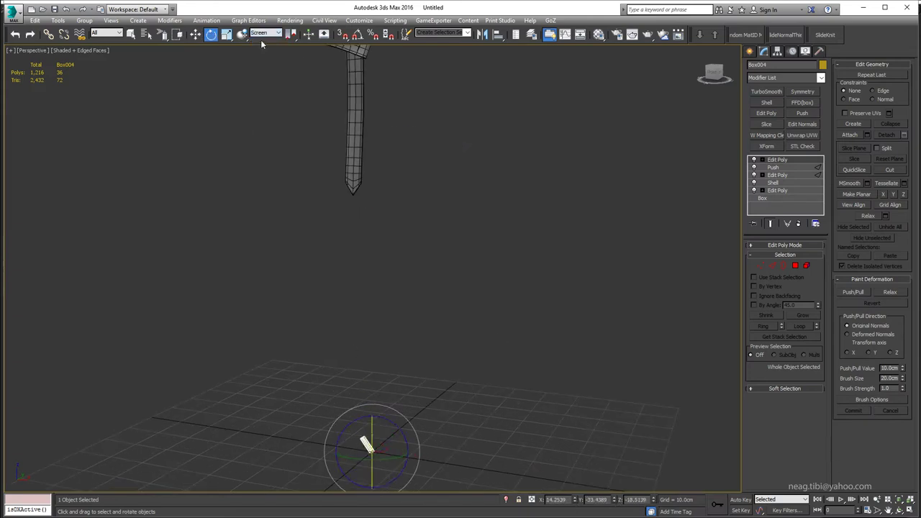
right_click(653, 502)
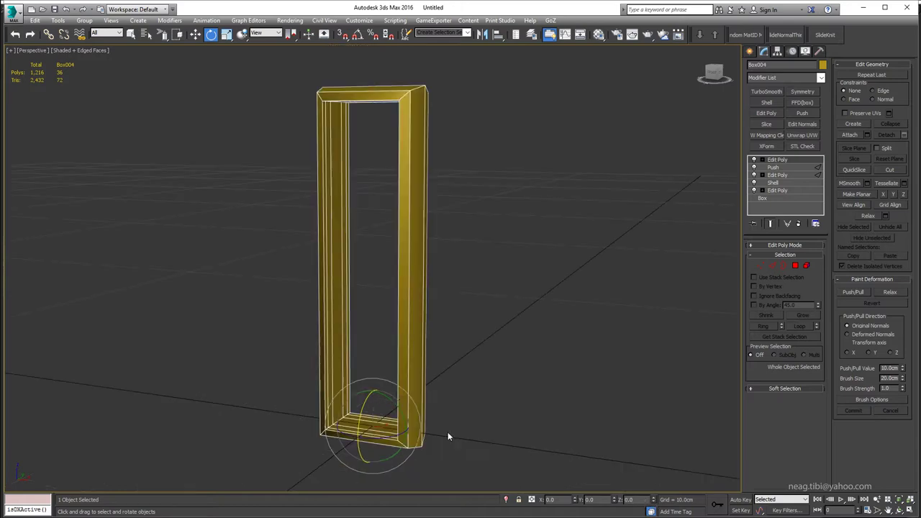
middle_click_drag(449, 434, 382, 376, "alt")
scroll(376, 408, "up", 2)
- Create a torus ring below the belt-loop frame
mouse_move(376, 408)
middle_mouse_down("alt")
mouse_move(446, 375)
mouse_move(426, 393)
middle_mouse_up("alt")
left_click(446, 374)
key("alt+w")
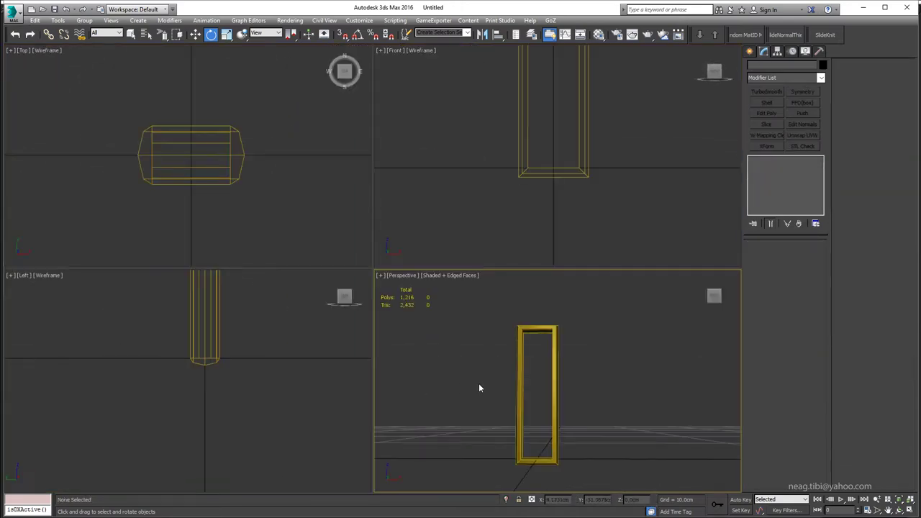
left_click(749, 52)
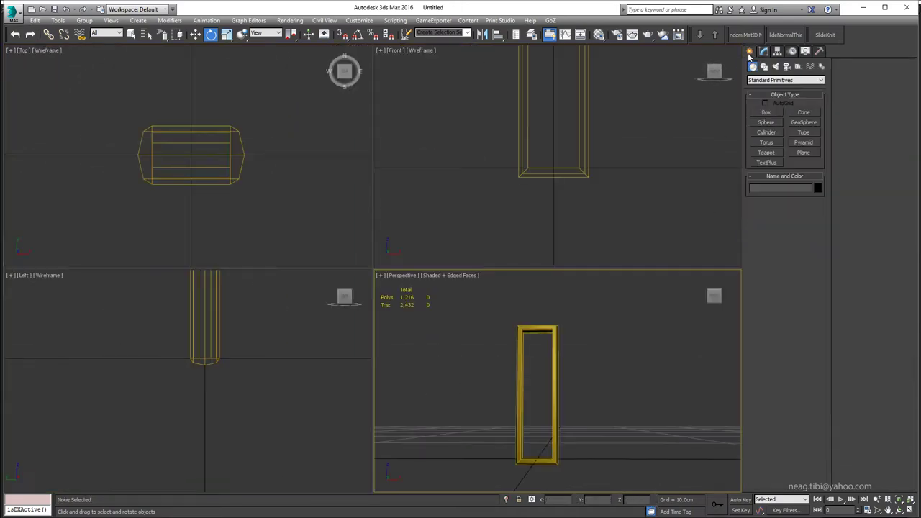
left_click(767, 142)
key("alt+w")
scroll(395, 329, "down", 3)
mouse_move(395, 329)
middle_mouse_down()
mouse_move(310, 352)
mouse_move(361, 364)
mouse_move(378, 288)
middle_mouse_up()
scroll(409, 356, "up", 3)
left_click_drag(408, 356, 440, 357)
left_click(378, 370)
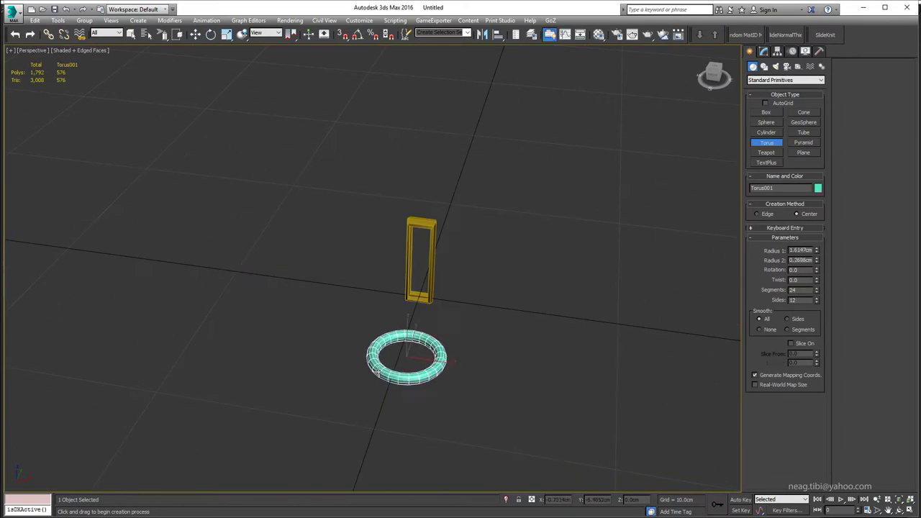
- Center the torus at 0 on the X and Y axes
key("w")
right_click(573, 500)
right_click(614, 499)
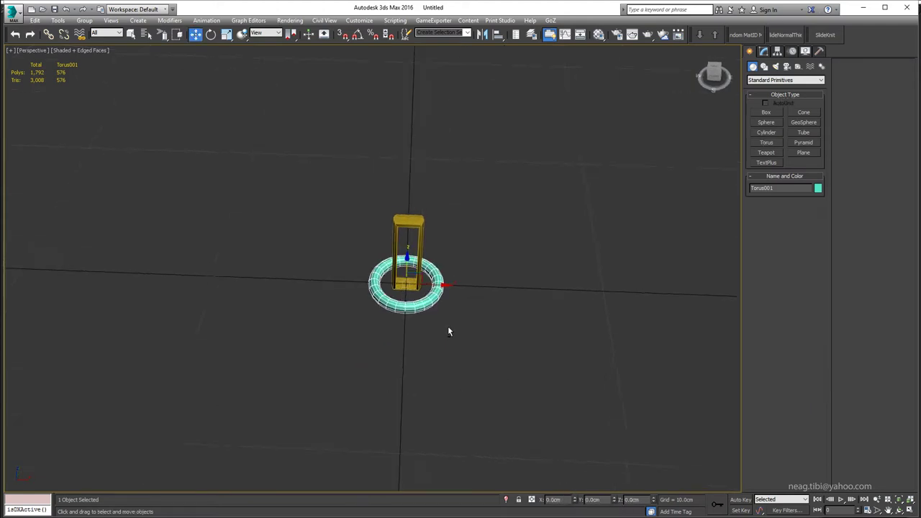
key("z")
- Set the torus to 16 segments and 9 sides
left_click(763, 51)
middle_click_drag(582, 287, 630, 331, "alt")
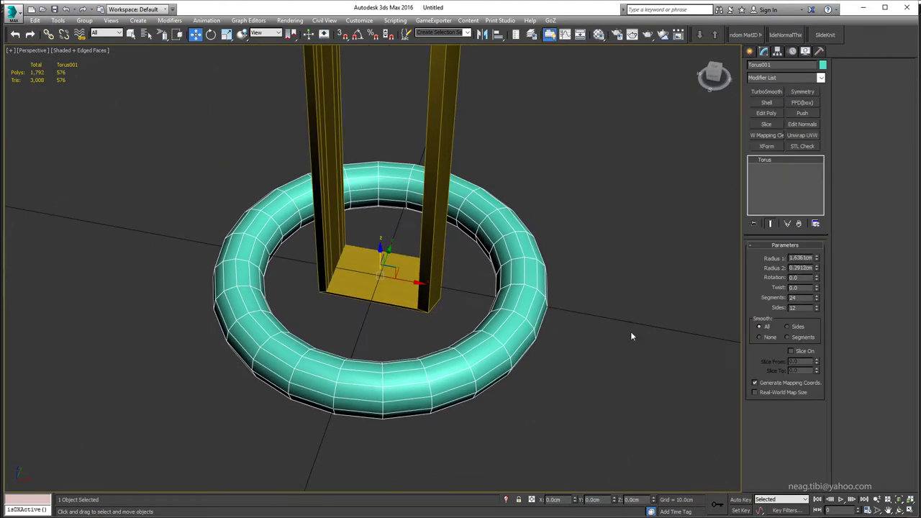
left_click(816, 301)
left_click(816, 301)
left_click(816, 310)
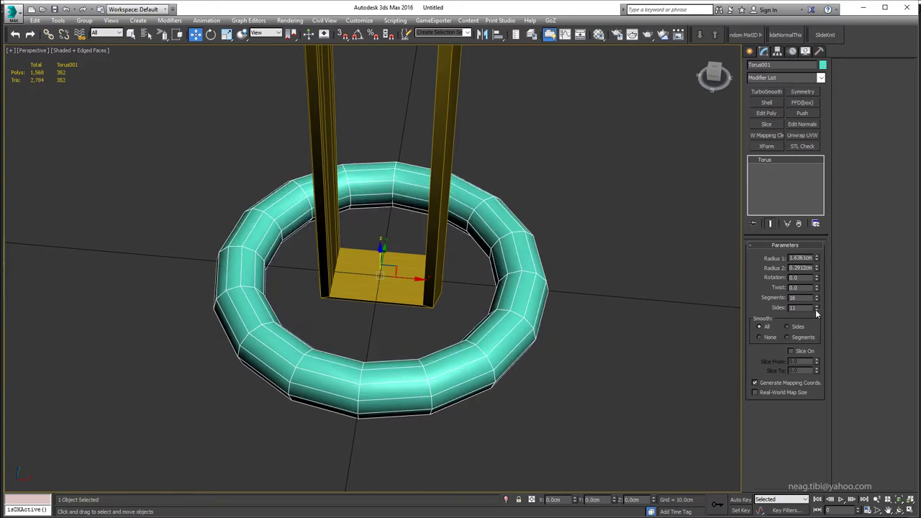
left_click(816, 305)
left_click(815, 305)
middle_click_drag(532, 302, 547, 375, "alt")
- Shrink the torus radius to about 0.7 cm and rotate it 90° on X upright
left_click_drag(816, 267, 818, 288)
mouse_move(413, 302)
middle_mouse_down("alt")
mouse_move(410, 261)
mouse_move(389, 310)
middle_mouse_up("alt")
left_click_drag(389, 309, 428, 472)
key("F3")
mouse_move(317, 317)
middle_mouse_down("alt")
mouse_move(305, 290)
mouse_move(305, 326)
middle_mouse_up("alt")
- Lower the torus below the frame and shrink its radii to 0.5735 and 0.2012 cm
key("ctrl+z")
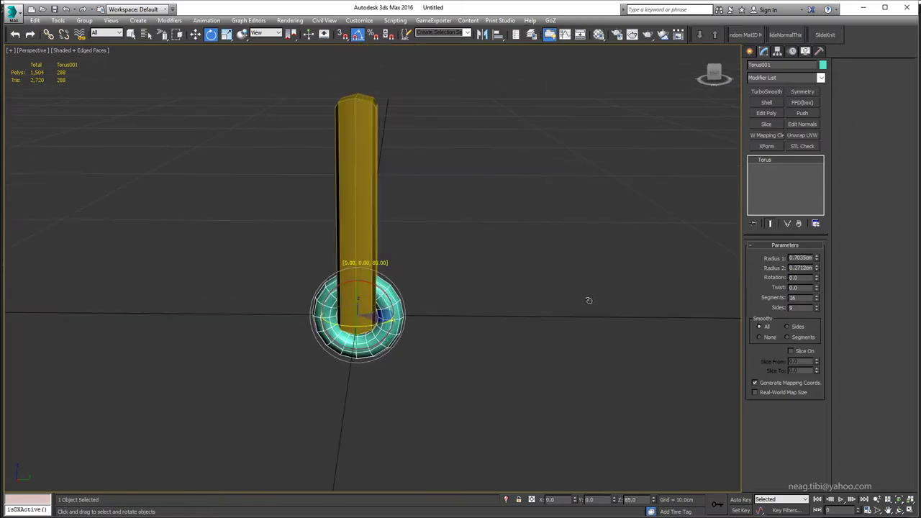
key("w")
left_click_drag(387, 300, 407, 324)
middle_click_drag(407, 325, 431, 310, "alt")
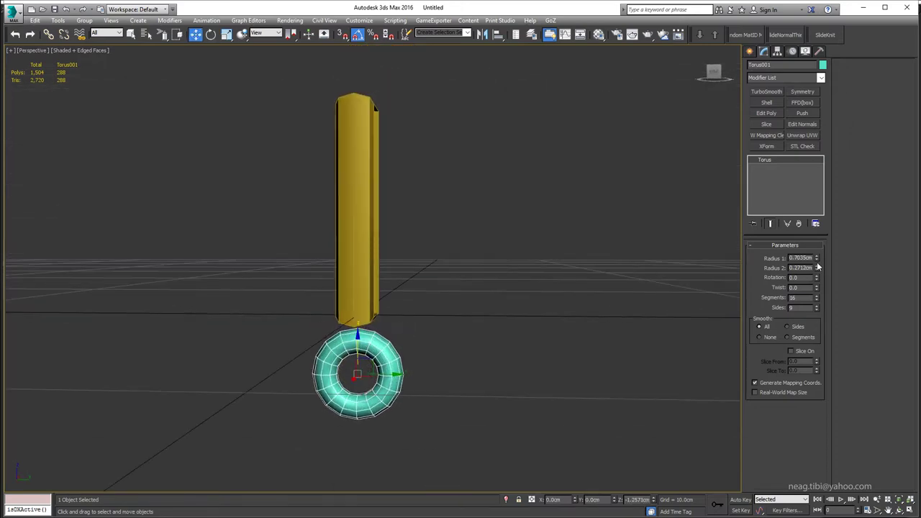
left_click_drag(817, 266, 817, 269)
mouse_move(475, 273)
middle_mouse_down("alt")
mouse_move(446, 258)
mouse_move(492, 259)
mouse_move(180, 390)
middle_mouse_up("alt")
mouse_move(365, 377)
middle_mouse_down("alt")
mouse_move(388, 338)
mouse_move(396, 331)
mouse_move(405, 339)
mouse_move(349, 348)
mouse_move(368, 343)
middle_mouse_up("alt")
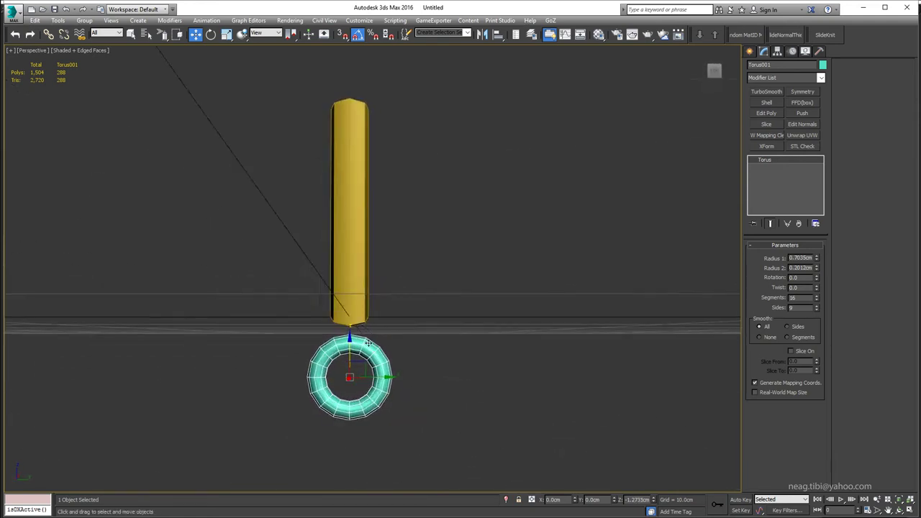
mouse_move(817, 258)
left_mouse_down()
mouse_move(820, 272)
mouse_move(820, 263)
left_mouse_up()
mouse_move(374, 259)
middle_mouse_down("alt")
mouse_move(339, 262)
mouse_move(360, 283)
mouse_move(372, 351)
middle_mouse_up("alt")
- Add Edit Poly to the torus, isolate it, and delete its top two polygons
scroll(365, 339, "up", 2)
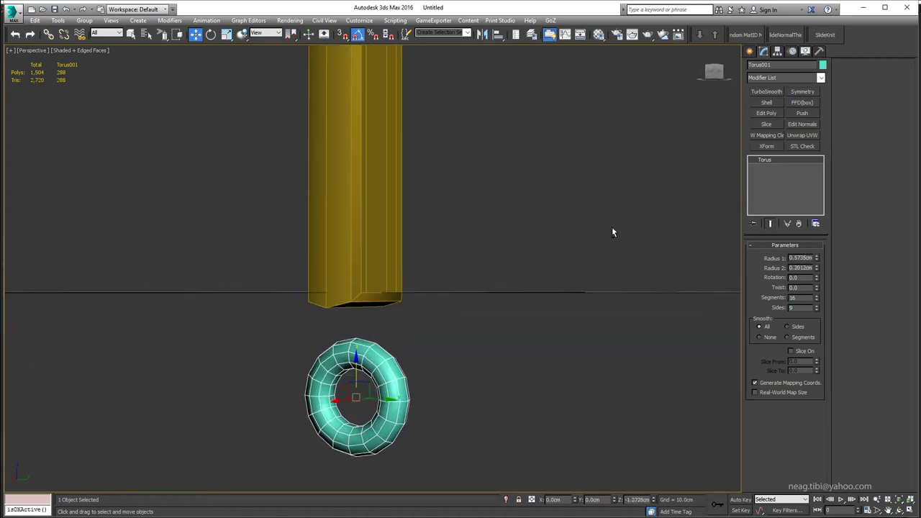
left_click(767, 112)
key("alt+q")
middle_click_drag(365, 365, 338, 293, "alt")
key("4")
left_click(357, 243)
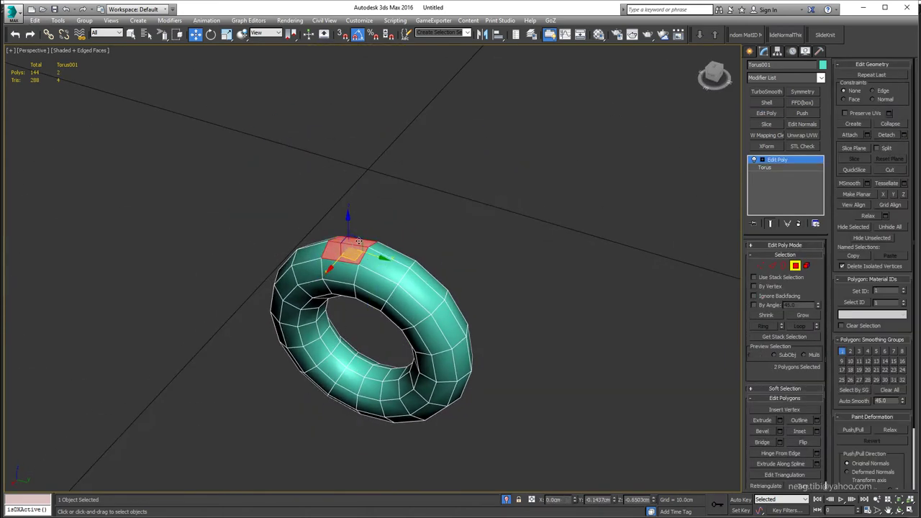
key("Delete")
- Shift-move the top border upward twice to extrude a square neck toward the frame
key("3")
left_click(375, 264)
middle_click_drag(374, 264, 368, 238, "alt")
left_click_drag(368, 238, 374, 221, "shift")
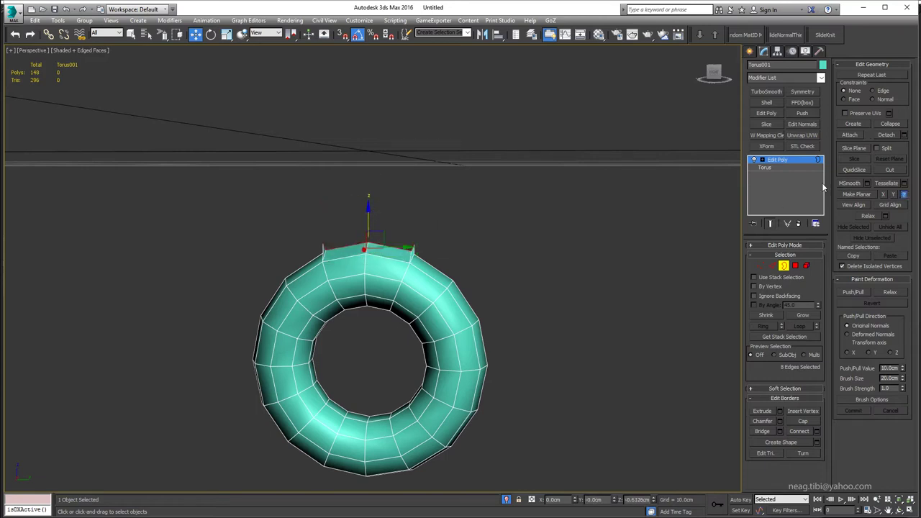
middle_click_drag(397, 225, 468, 209, "alt")
middle_click_drag(597, 236, 691, 230, "alt")
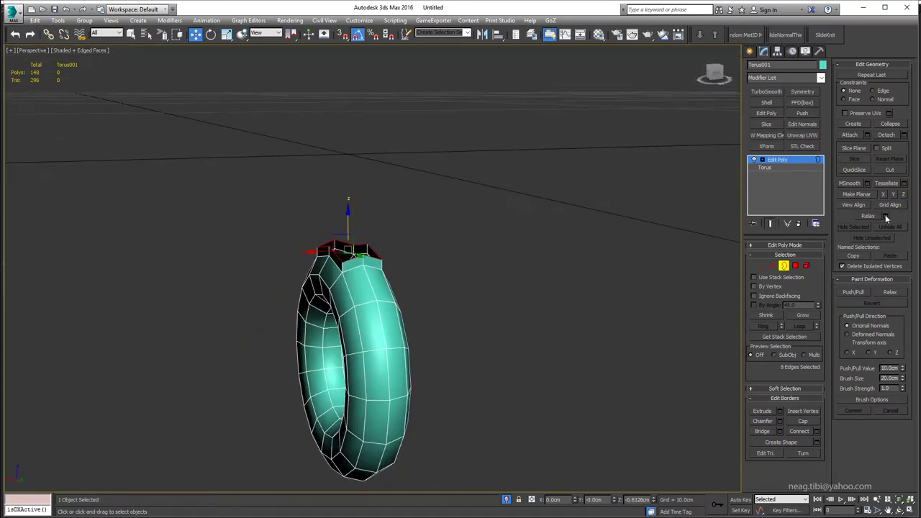
middle_click_drag(422, 273, 374, 237, "alt")
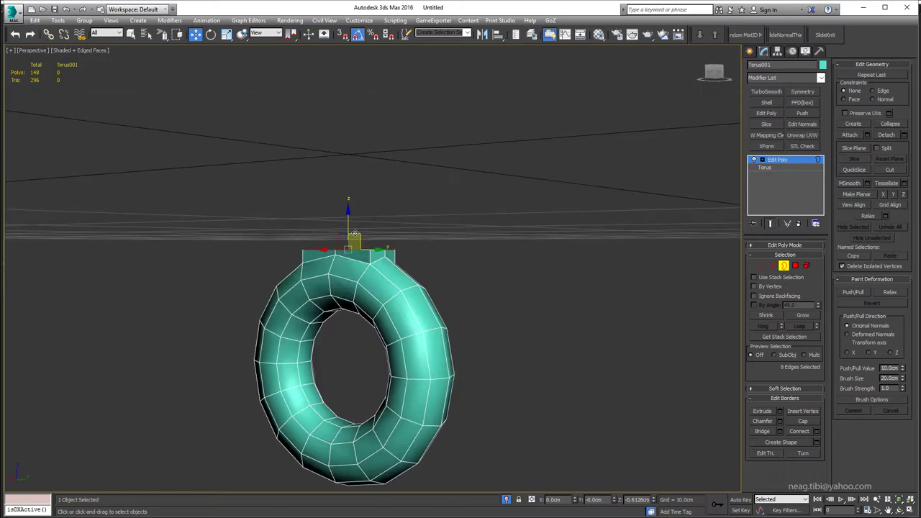
scroll(357, 230, "up", 3)
left_click_drag(355, 237, 366, 190, "shift")
scroll(366, 190, "down", 5)
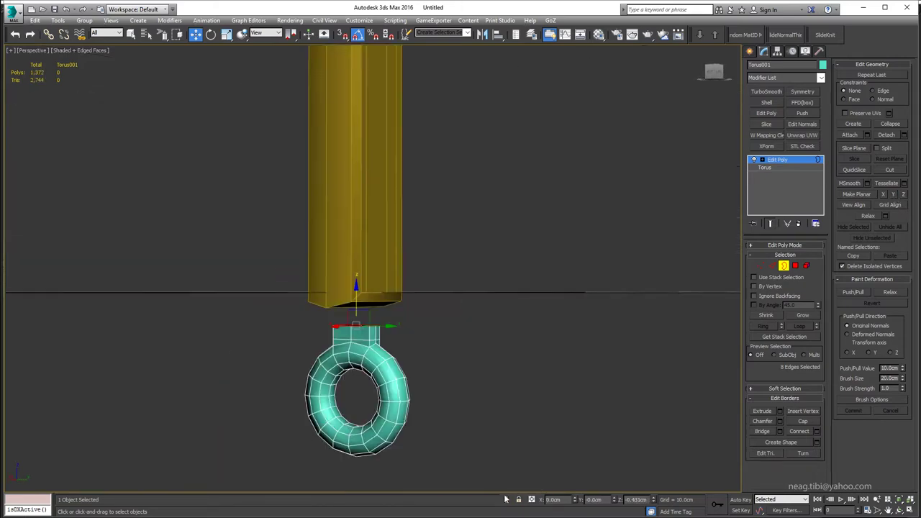
middle_click_drag(360, 302, 437, 300, "alt")
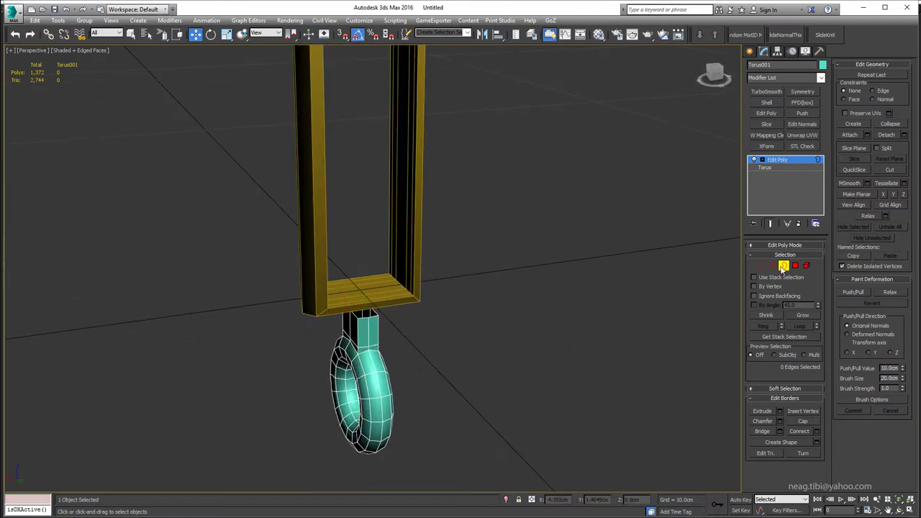
- Exit isolation and assign the tie's green material to the frame and ring
key("ctrl+a")
key("m")
left_click(495, 213)
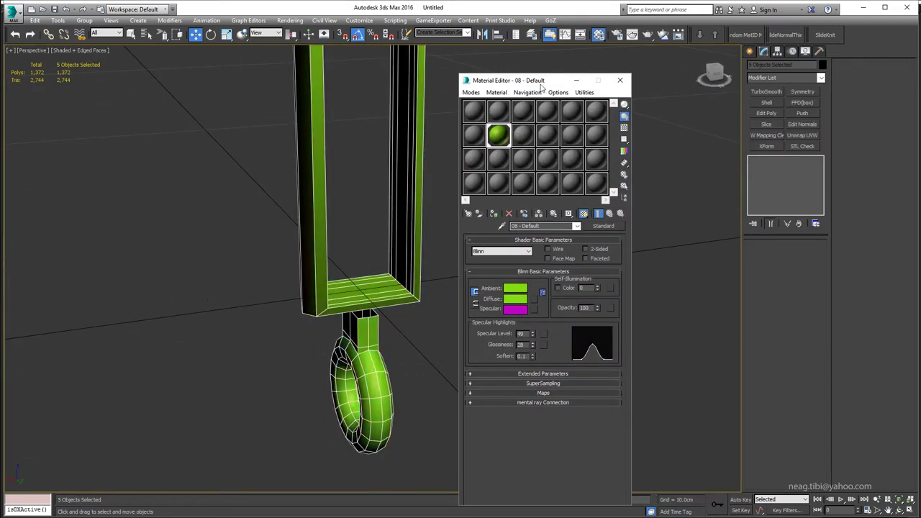
left_click(619, 49)
middle_click_drag(374, 273, 350, 291, "alt")
- Set the frame and ring object colour to black
key("ctrl+i")
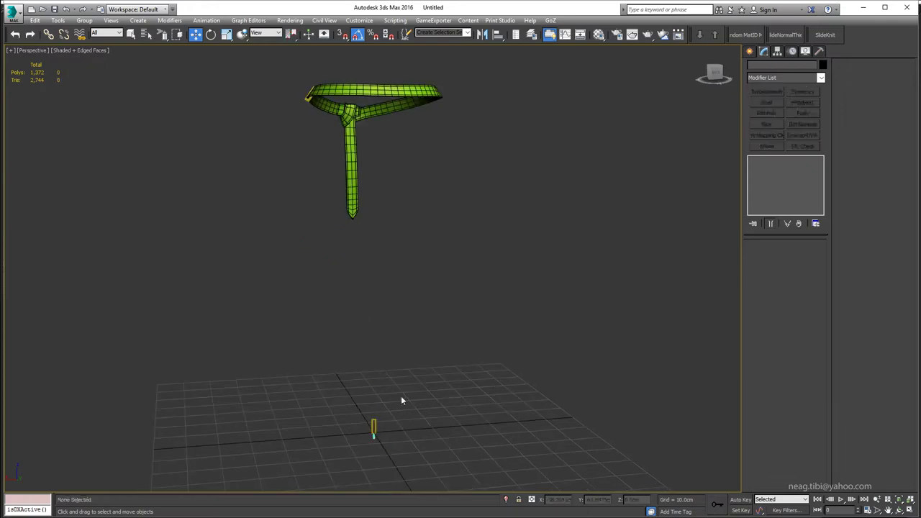
key("z")
scroll(435, 351, "up", 3)
scroll(349, 354, "up", 2)
left_click(823, 66)
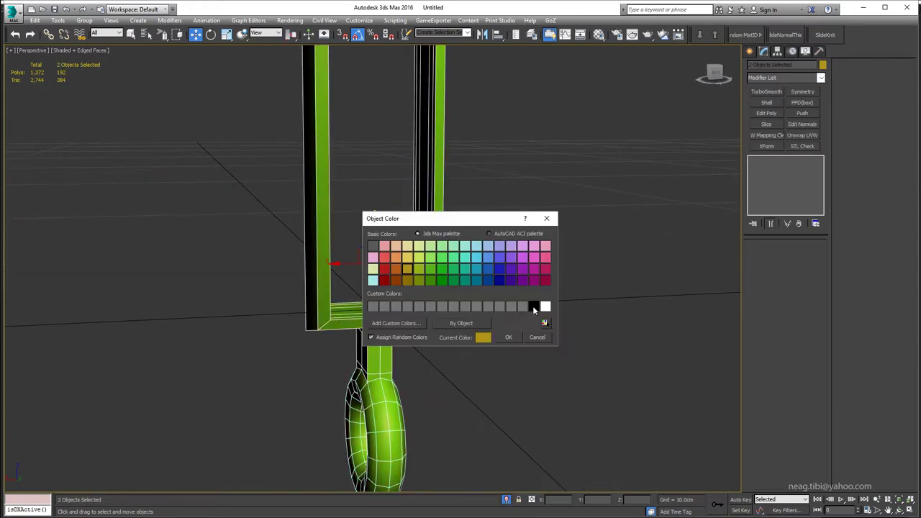
left_click(507, 338)
middle_click_drag(496, 341, 392, 327, "alt")
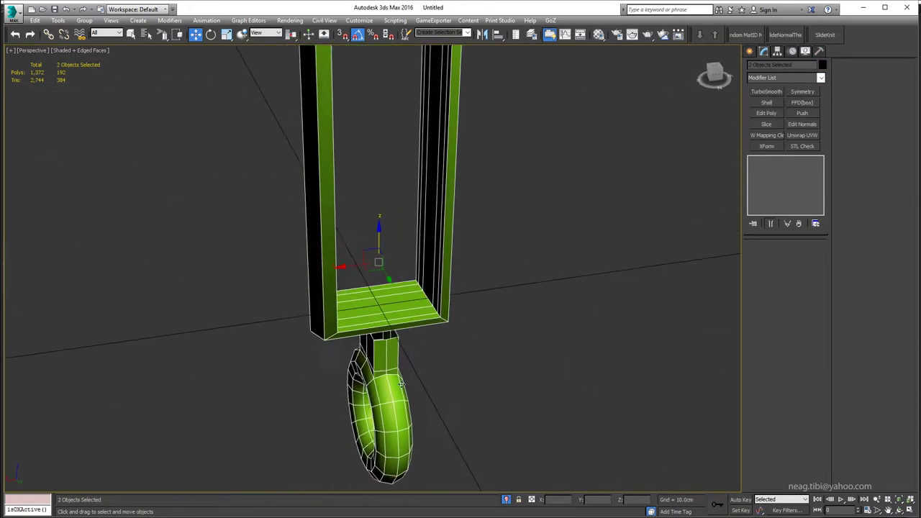
left_click(392, 327)
- Connect new edges across the centre of the frame's bottom bar
key("2")
middle_click_drag(392, 327, 447, 228, "alt")
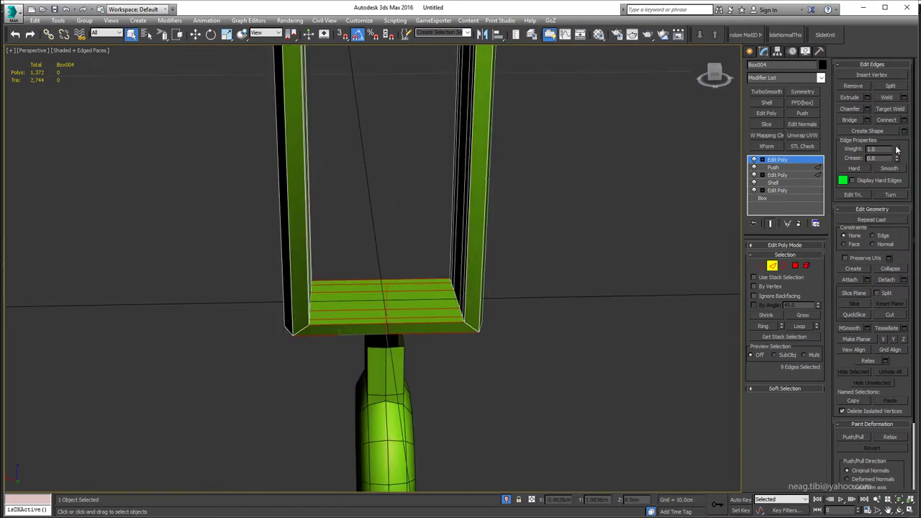
left_click(906, 121)
key("Escape")
middle_click_drag(503, 302, 354, 310, "alt")
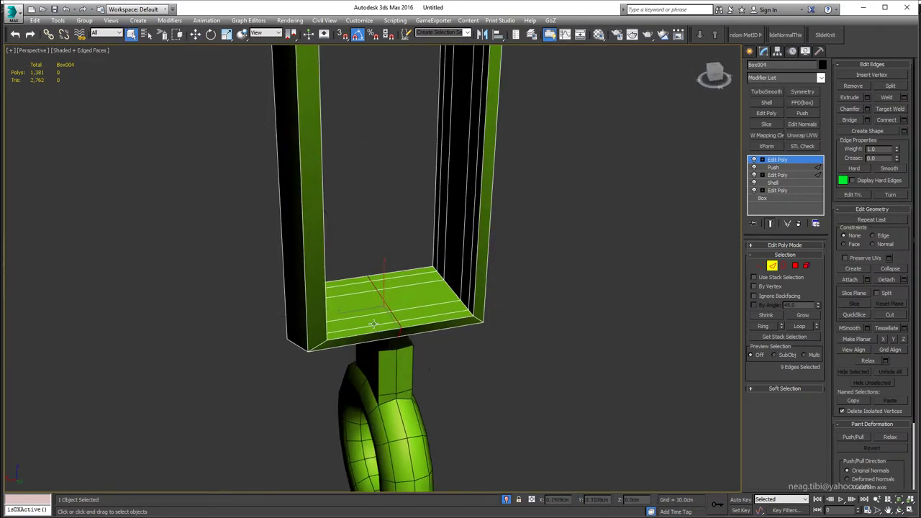
key("ctrl+shift+e")
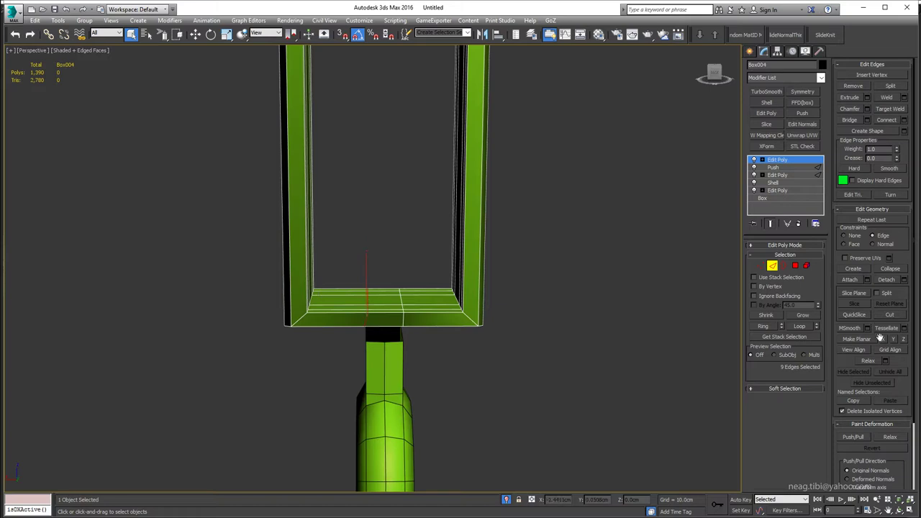
key("alt+w")
scroll(543, 176, "up", 3)
key("alt+w")
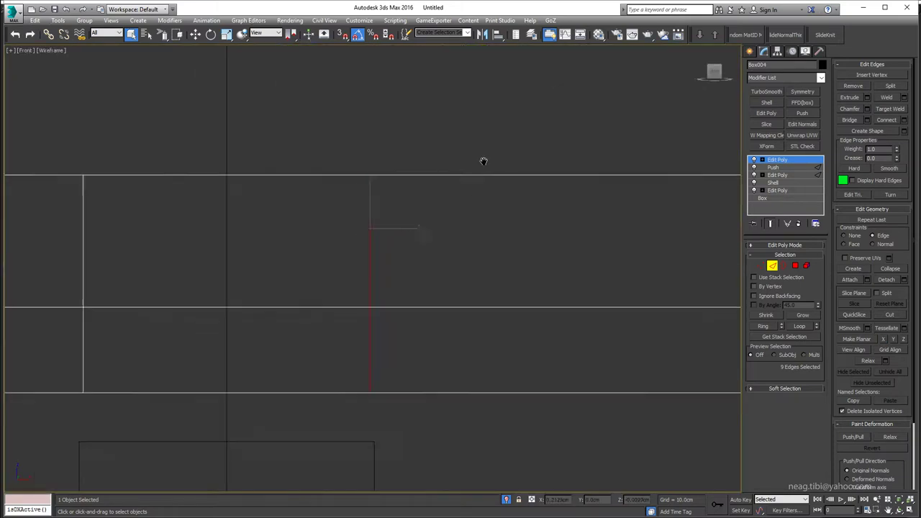
scroll(484, 161, "down", 4)
key("w")
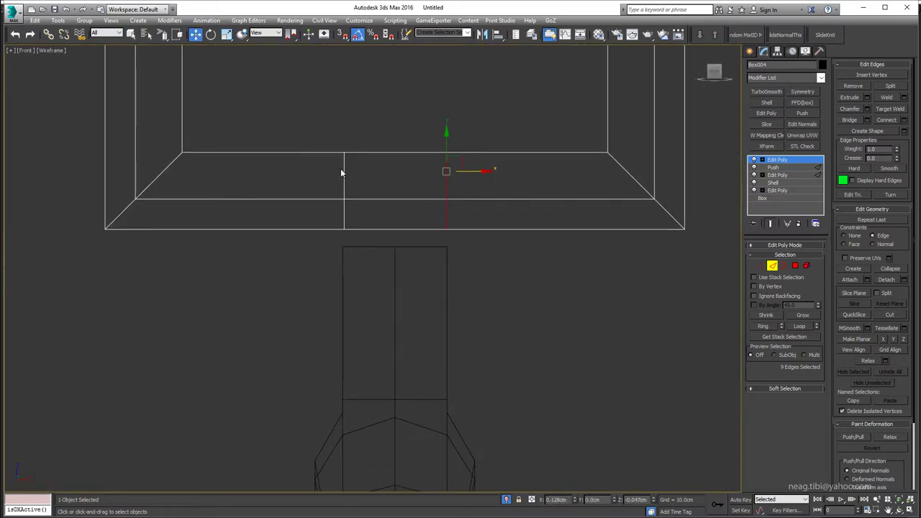
scroll(361, 349, "down", 3)
scroll(361, 349, "down", 2)
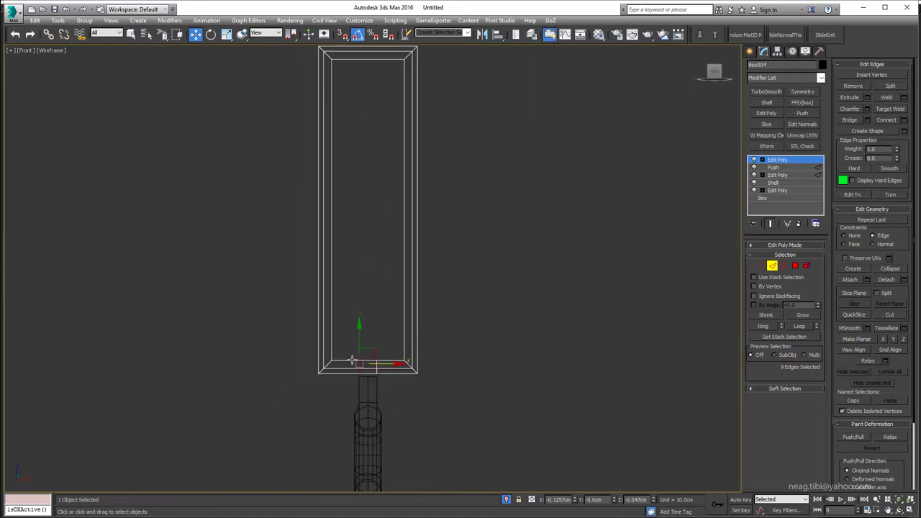
scroll(368, 351, "up", 2)
scroll(368, 351, "up", 2)
scroll(369, 353, "up", 2)
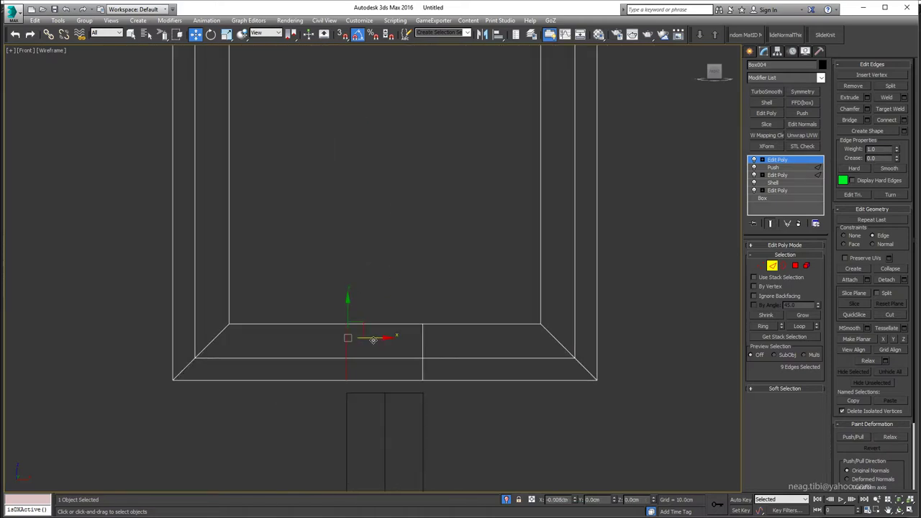
key("alt+w")
key("alt+w")
mouse_move(451, 346)
middle_mouse_down("alt")
mouse_move(425, 327)
mouse_move(548, 318)
mouse_move(407, 284)
middle_mouse_up("alt")
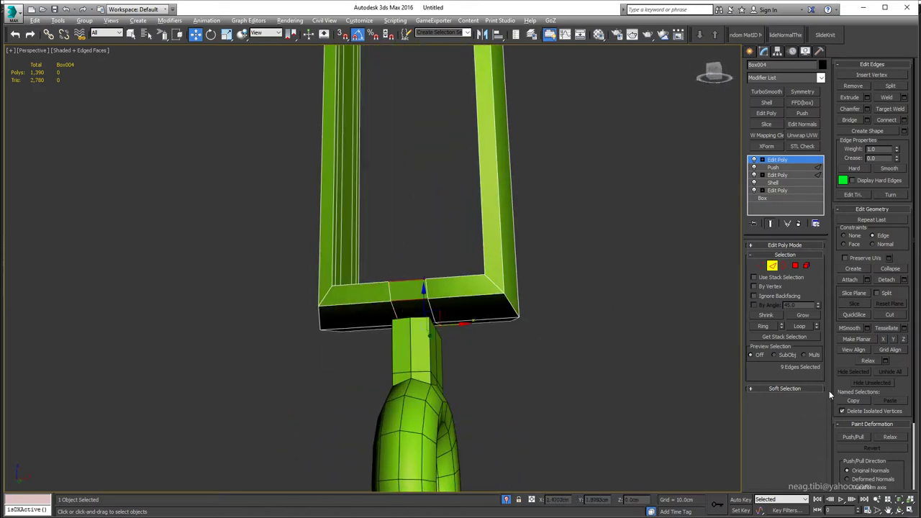
left_click(905, 119)
left_click(629, 335)
- Delete the two underside polygons above the ring's neck to open a hole
mouse_move(625, 336)
middle_mouse_down("alt")
mouse_move(431, 317)
mouse_move(432, 305)
mouse_move(452, 344)
middle_mouse_up("alt")
key("4")
left_click(400, 310)
key("4")
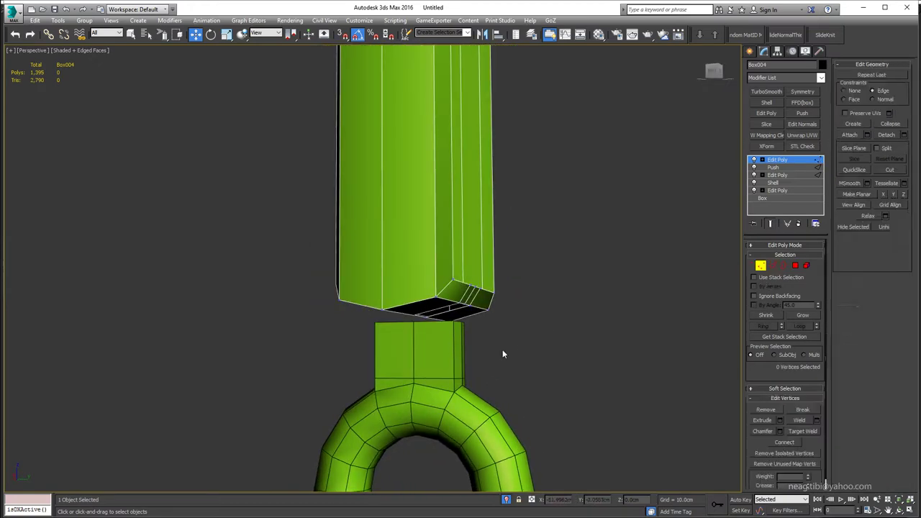
left_click(452, 354)
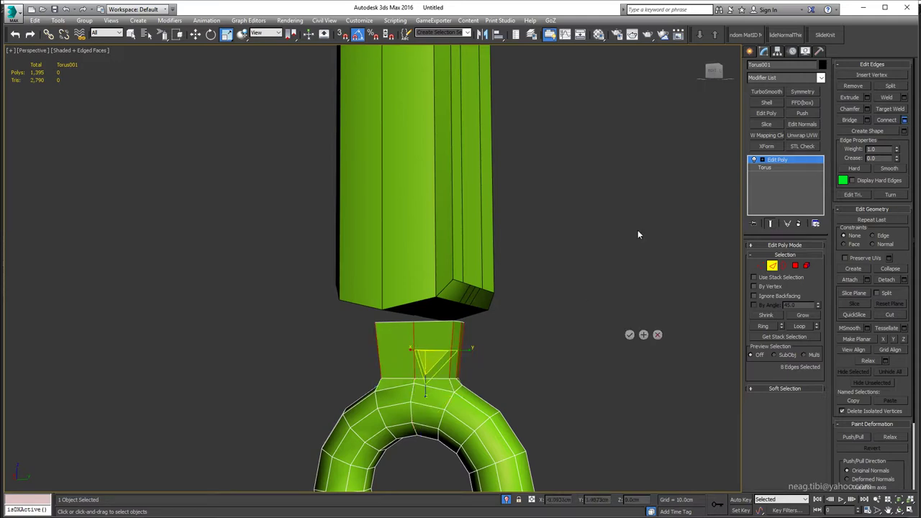
- Bridge the neck's top border to the hole in the frame's bottom bar
mouse_move(426, 368)
middle_mouse_down("alt")
mouse_move(441, 377)
mouse_move(425, 338)
mouse_move(468, 298)
middle_mouse_up("alt")
key("4")
key("3")
key("3")
key("3")
left_click(434, 305)
left_click(754, 434)
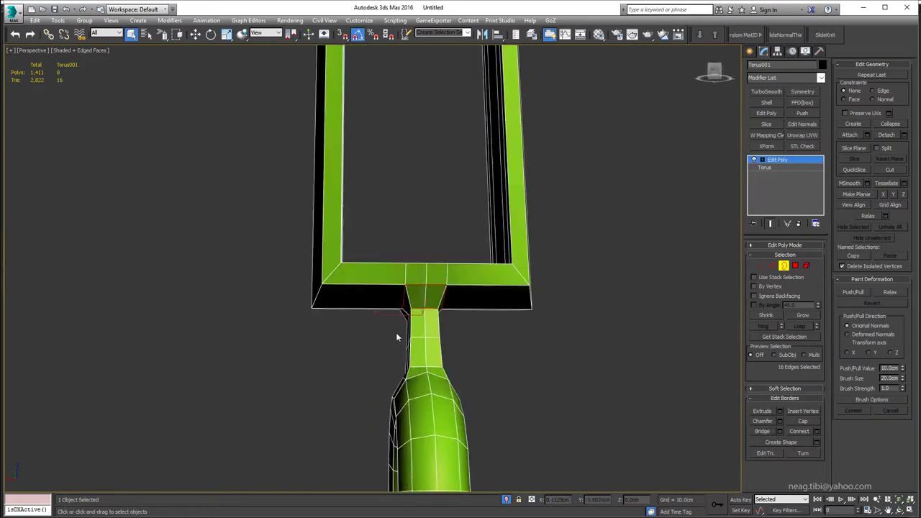
- Select the edge loop around the bridge and move it to shape the neck
mouse_move(396, 333)
middle_mouse_down("alt")
mouse_move(439, 314)
mouse_move(425, 335)
mouse_move(298, 335)
mouse_move(432, 348)
middle_mouse_up("alt")
key("2")
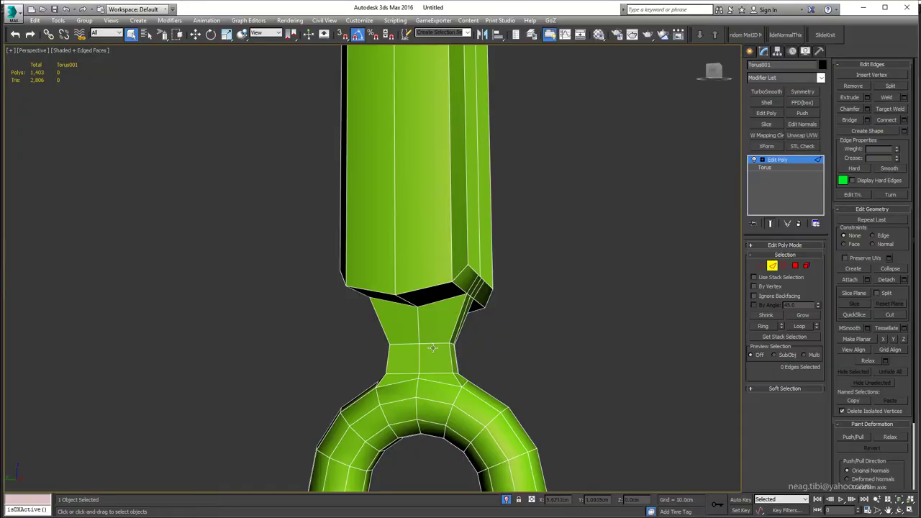
double_click(431, 348)
key("w")
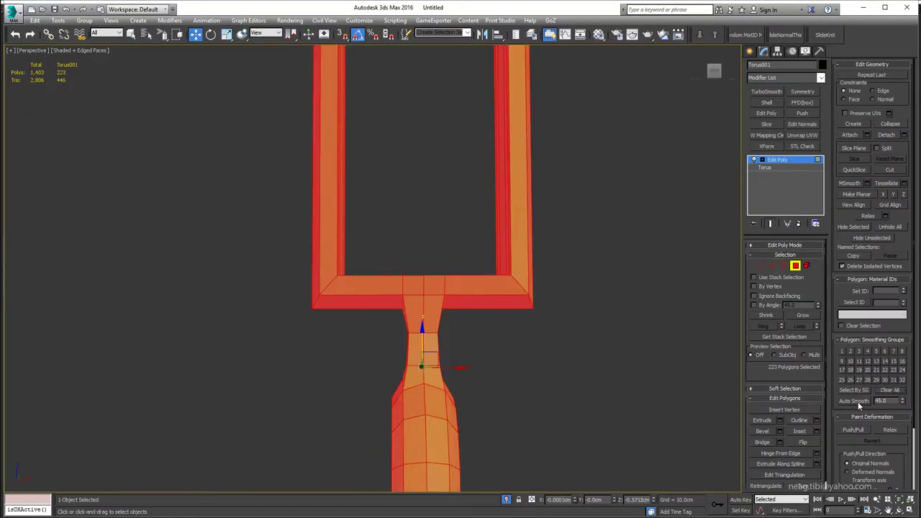
mouse_move(462, 363)
middle_mouse_down("alt")
mouse_move(400, 340)
mouse_move(347, 340)
mouse_move(336, 310)
mouse_move(372, 309)
mouse_move(422, 329)
mouse_move(343, 355)
mouse_move(385, 300)
mouse_move(396, 361)
mouse_move(377, 357)
middle_mouse_up("alt")
key("F4")
key("F4")
scroll(343, 355, "up", 4)
left_click(377, 357)
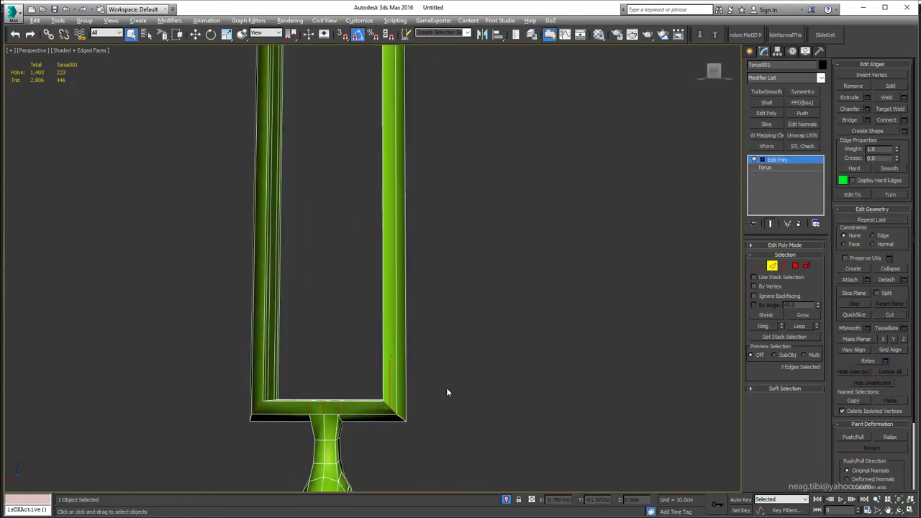
- Add connecting edge loops across the belt-loop frame's base
left_click(905, 120)
middle_click_drag(547, 309, 601, 313, "alt")
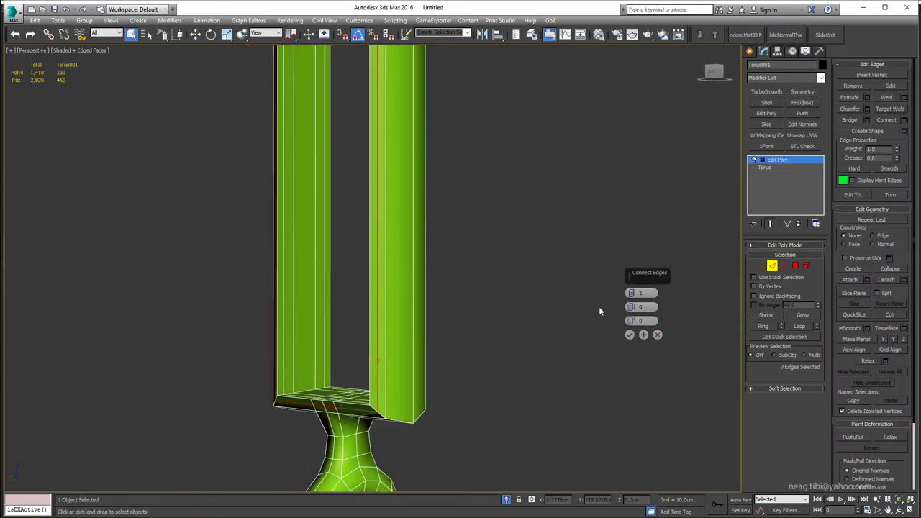
left_click(642, 335)
left_click(905, 122)
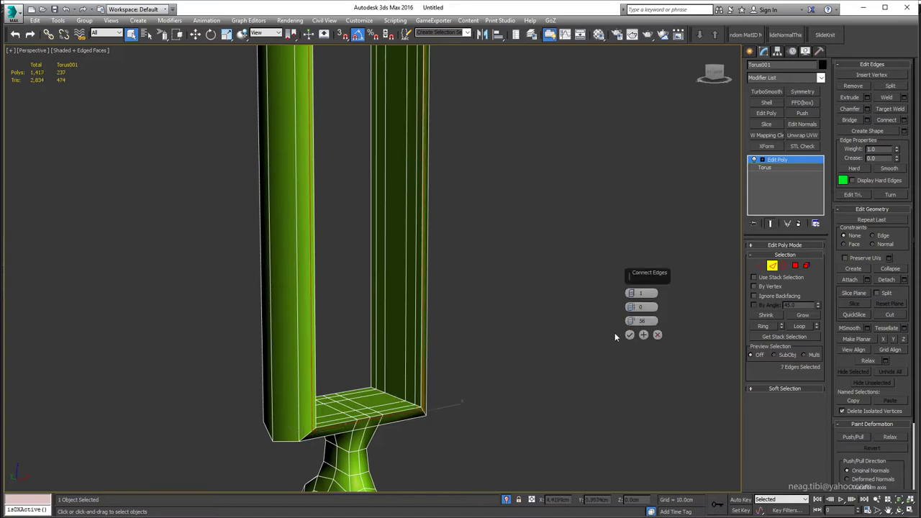
left_click(630, 336)
middle_click_drag(630, 335, 576, 338, "alt")
- Try selecting the base face loop, then undo back to the edge selection
key("4")
left_click(350, 391)
left_click(351, 391, "shift")
key("ctrl+z")
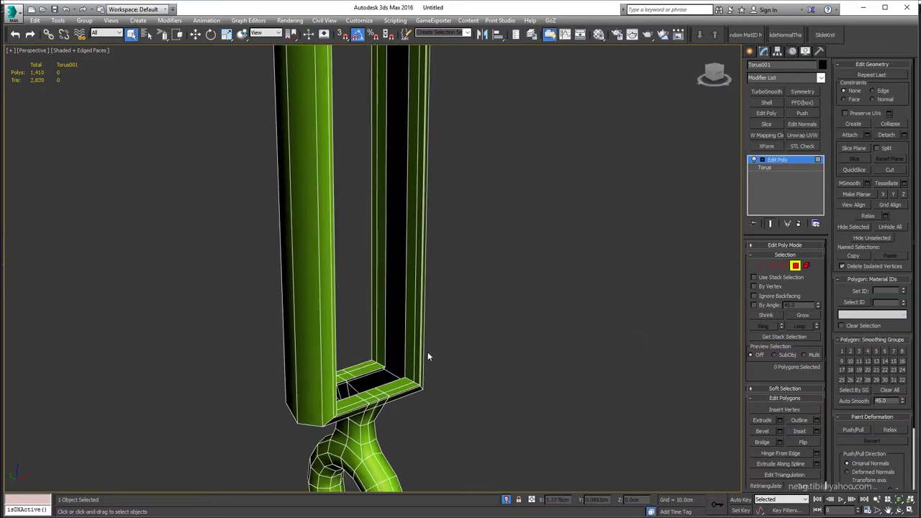
middle_click_drag(351, 390, 377, 341, "alt")
key("ctrl+z")
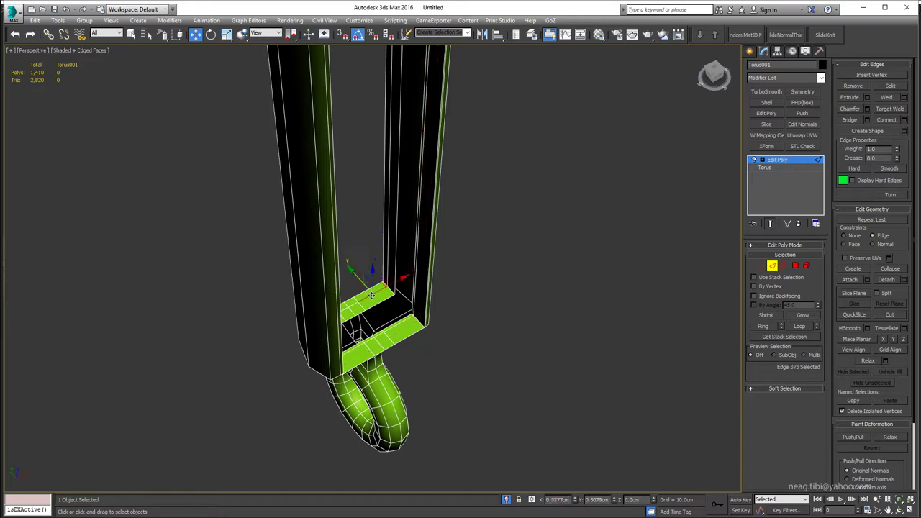
- Select a single base edge and connect it with a new supporting loop
middle_click_drag(341, 220, 421, 349, "alt")
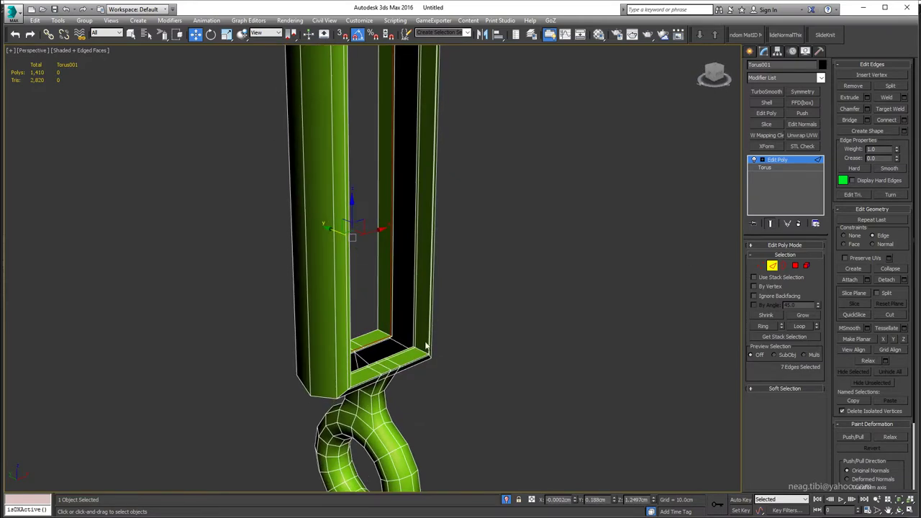
left_click(401, 341)
left_click(854, 240)
middle_click_drag(547, 331, 576, 335, "alt")
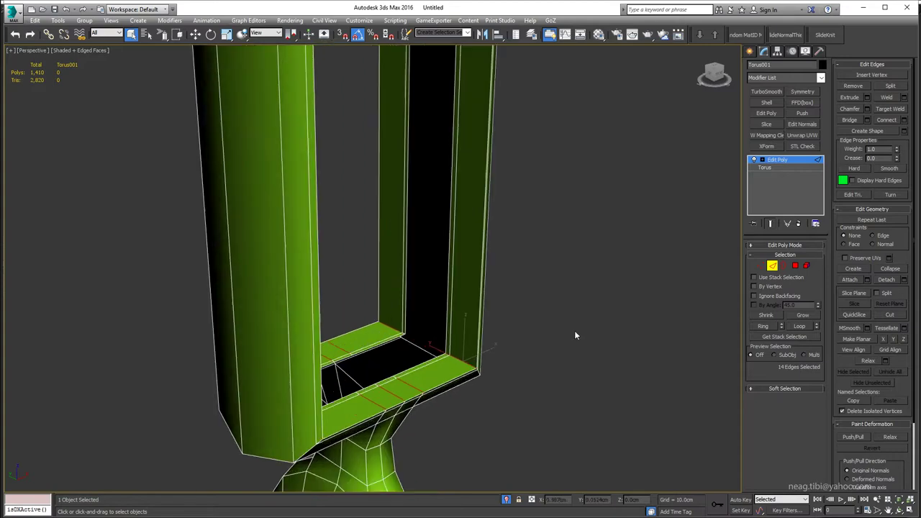
left_click(867, 120)
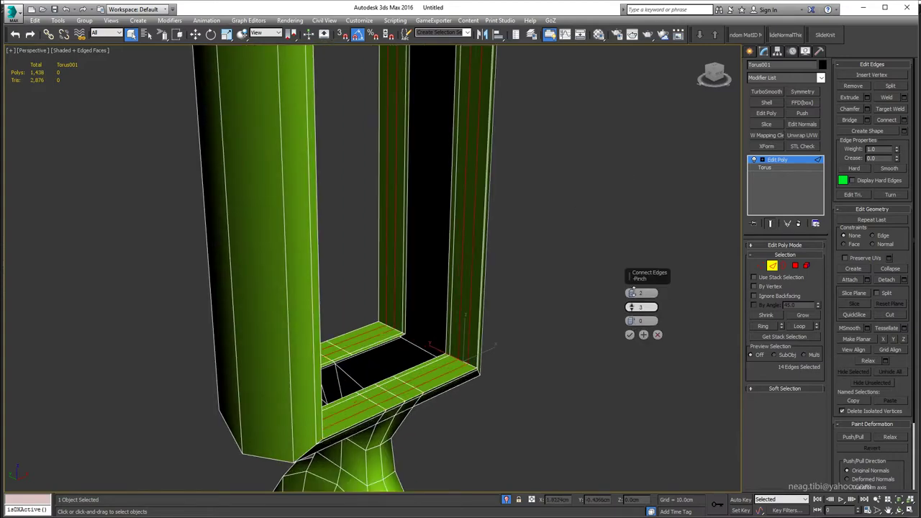
left_click(630, 334)
mouse_move(446, 303)
middle_mouse_down("alt")
mouse_move(314, 326)
mouse_move(512, 136)
mouse_move(862, 179)
middle_mouse_up("alt")
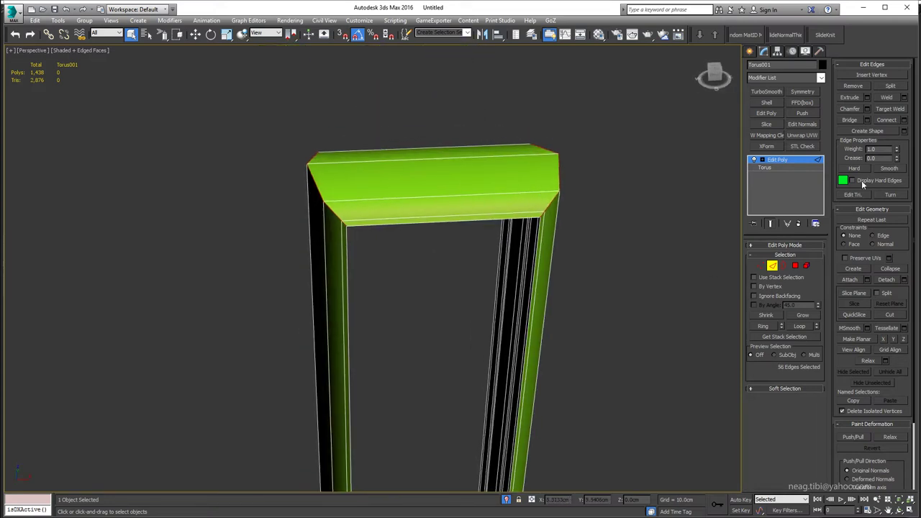
- Chamfer the frame's corner edges at 0.12cm and connect the base edges
left_click(867, 109)
left_click_drag(631, 308, 632, 309)
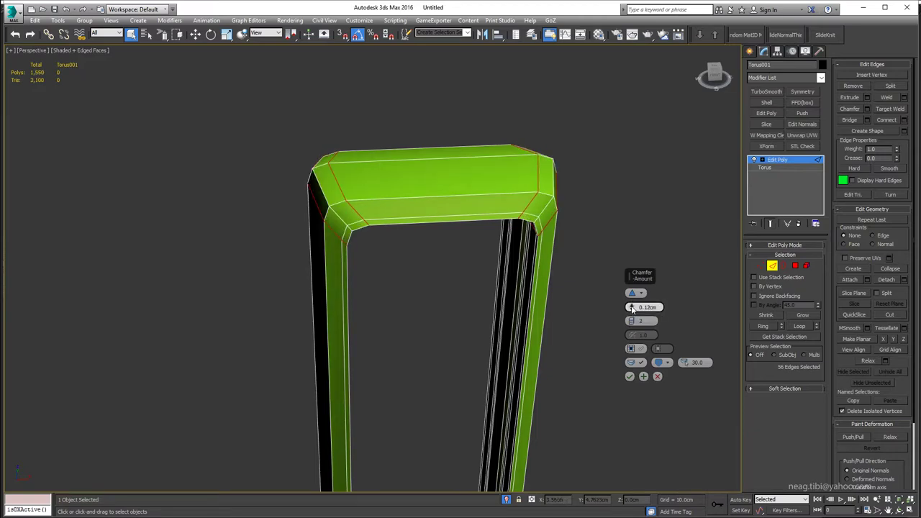
left_click(630, 376)
mouse_move(629, 376)
middle_mouse_down("alt")
mouse_move(510, 201)
mouse_move(516, 249)
mouse_move(449, 391)
mouse_move(522, 378)
middle_mouse_up("alt")
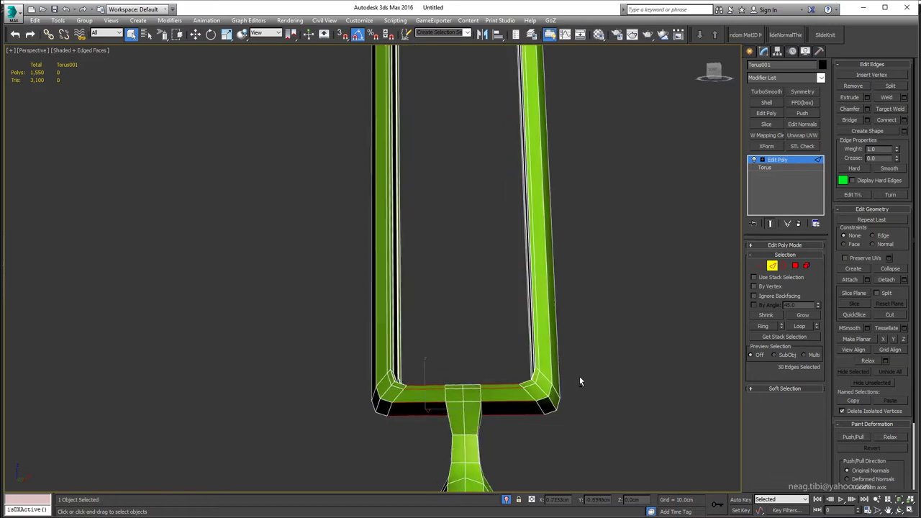
left_click(904, 119)
mouse_move(519, 336)
middle_mouse_down("alt")
mouse_move(630, 322)
mouse_move(494, 361)
middle_mouse_up("alt")
left_click(629, 334)
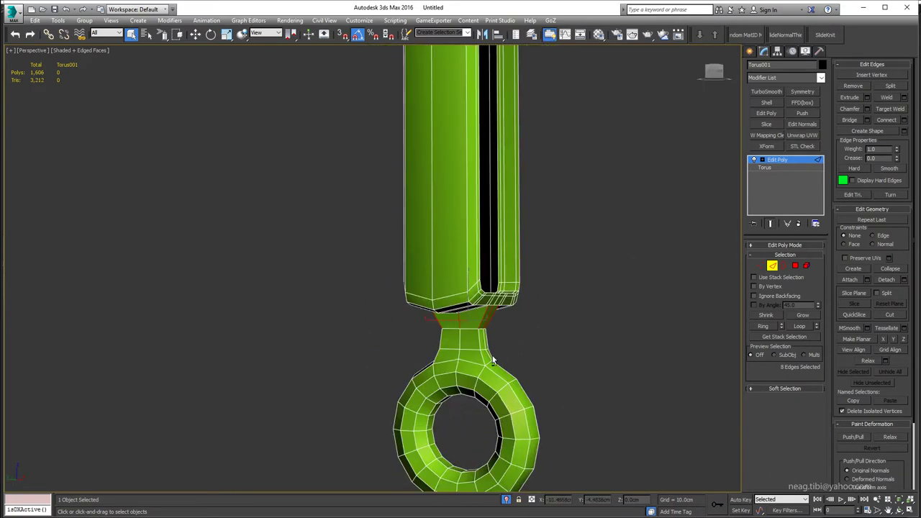
- Select all of the frame's polygons, then return to edge editing
key("4")
key("ctrl+a")
key("4")
scroll(615, 323, "down", 5)
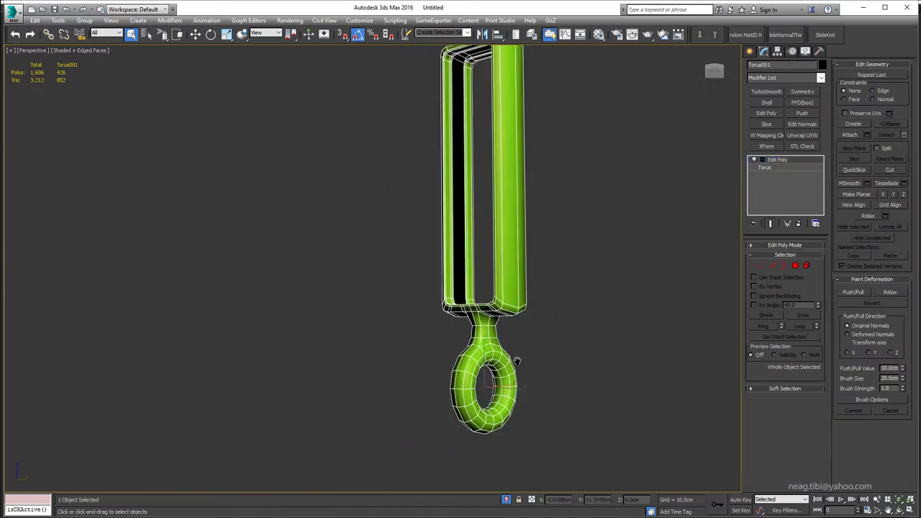
middle_click_drag(616, 323, 534, 198, "alt")
key("alt+r")
key("Escape")
key("2")
- Ring-select the frame's top edge and add connecting loops across it, with edge constraint on
left_click(505, 180)
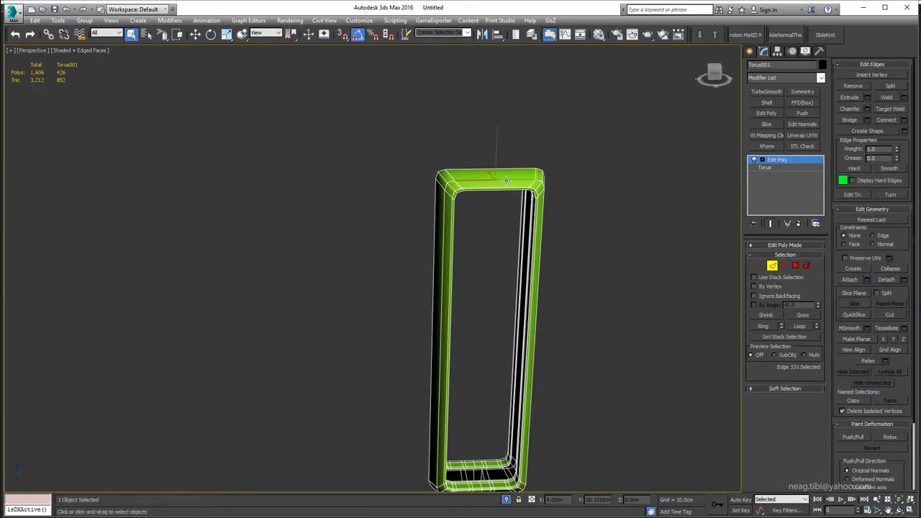
left_click(904, 119)
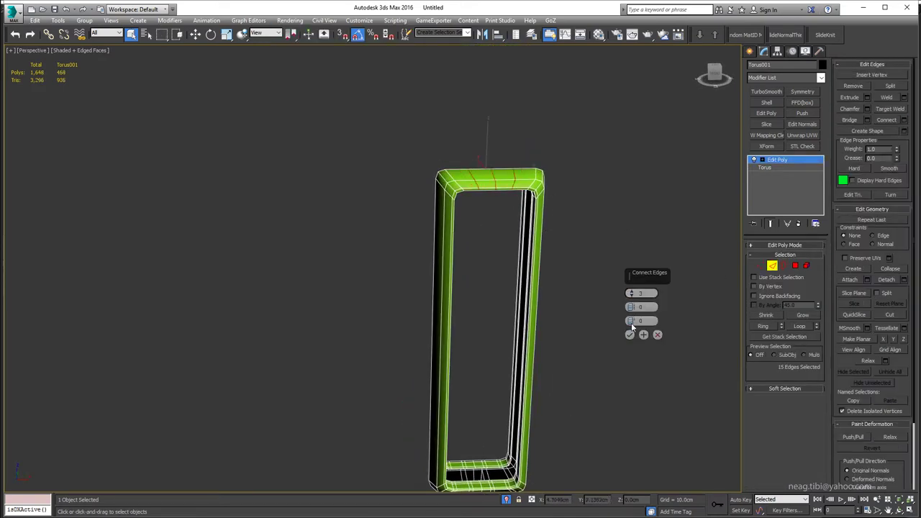
key("alt+r")
middle_click_drag(452, 308, 647, 216, "alt")
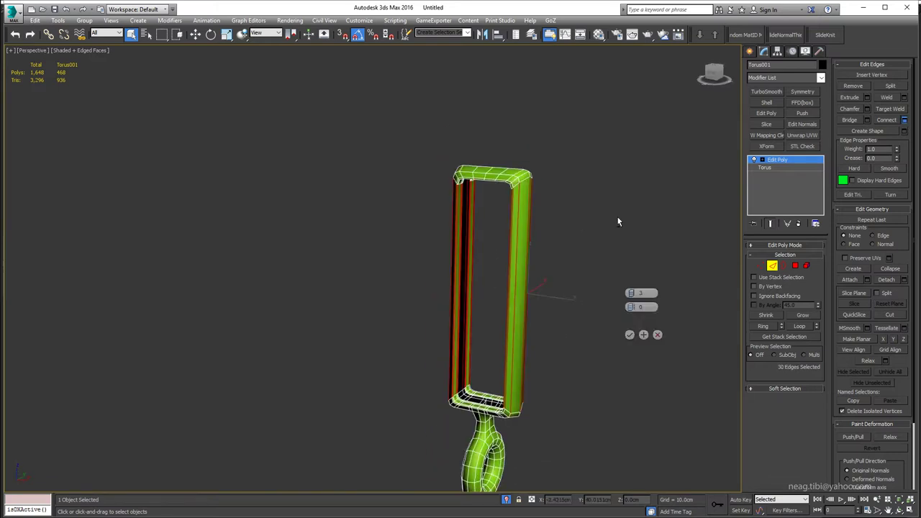
double_click(631, 295)
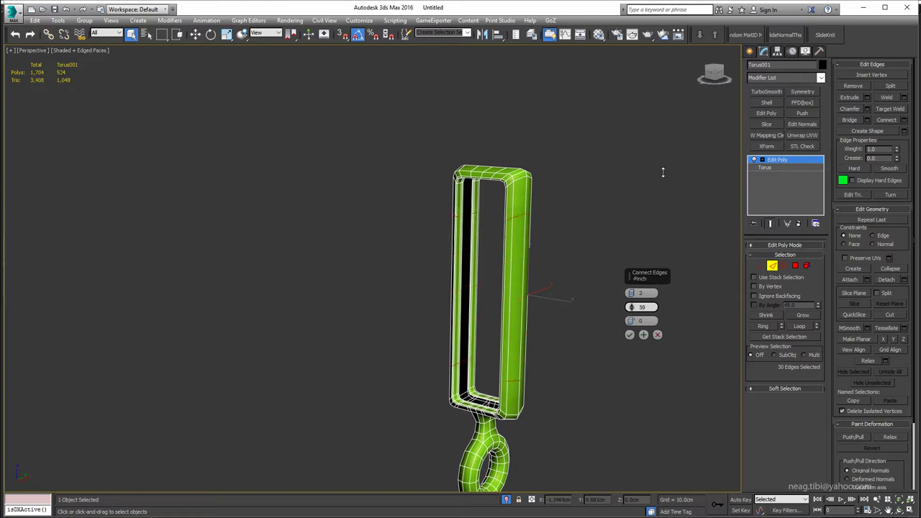
left_click(630, 335)
left_click(882, 237)
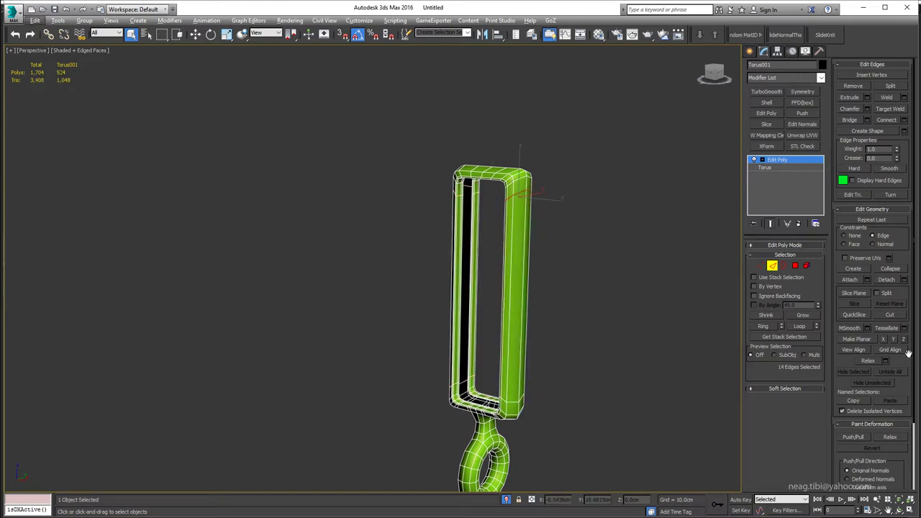
- Loop-select the edges on the frame's left and right bars
middle_click_drag(489, 223, 556, 219, "alt")
middle_click_drag(460, 194, 681, 266, "alt")
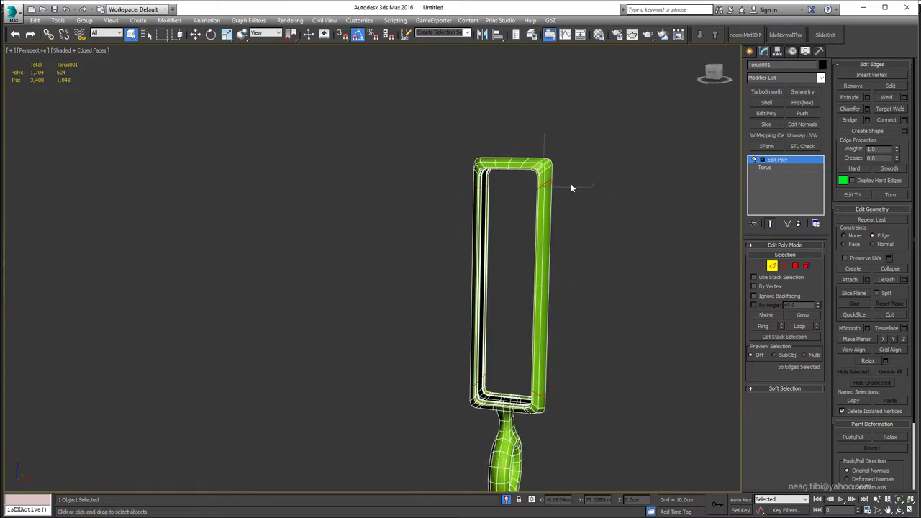
scroll(571, 183, "up", 5)
middle_click_drag(570, 183, 434, 187, "alt")
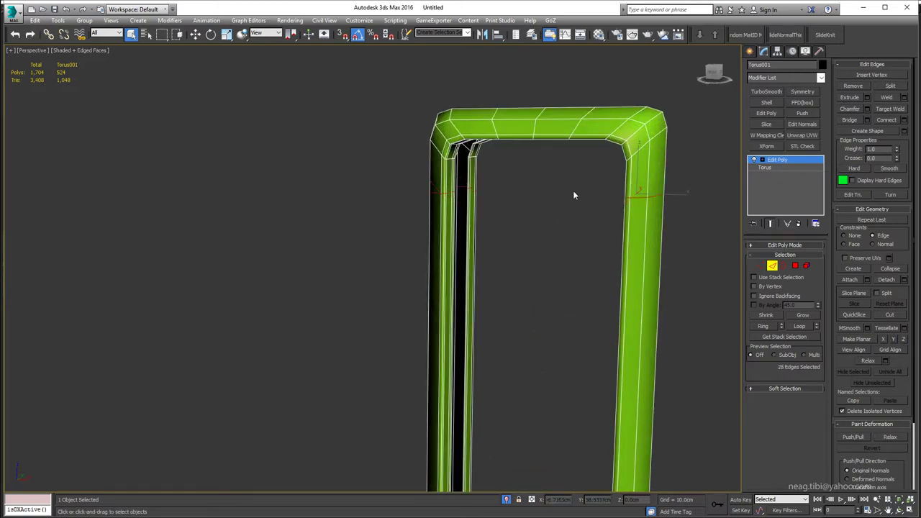
middle_click_drag(611, 194, 612, 398)
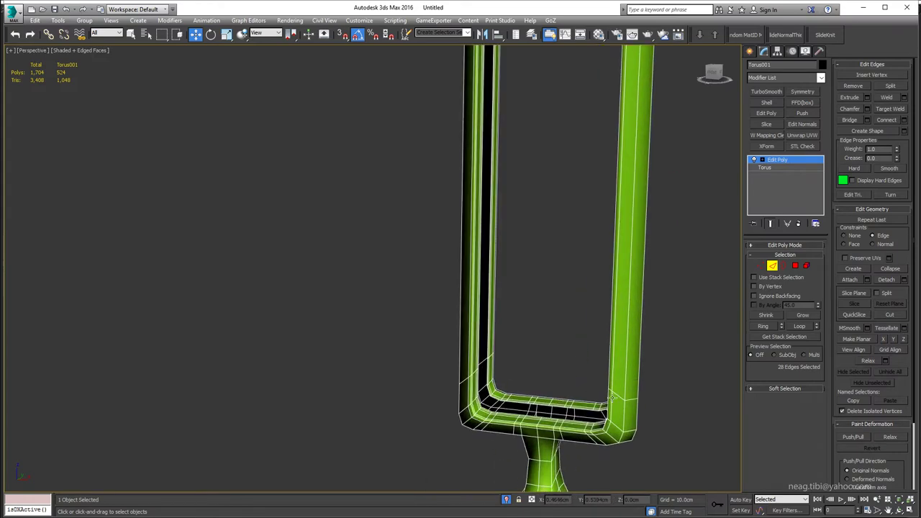
double_click(468, 381, "ctrl")
scroll(585, 342, "down", 2)
mouse_move(541, 332)
middle_mouse_down("alt")
mouse_move(577, 370)
mouse_move(610, 329)
mouse_move(559, 300)
middle_mouse_up("alt")
scroll(496, 161, "up", 3)
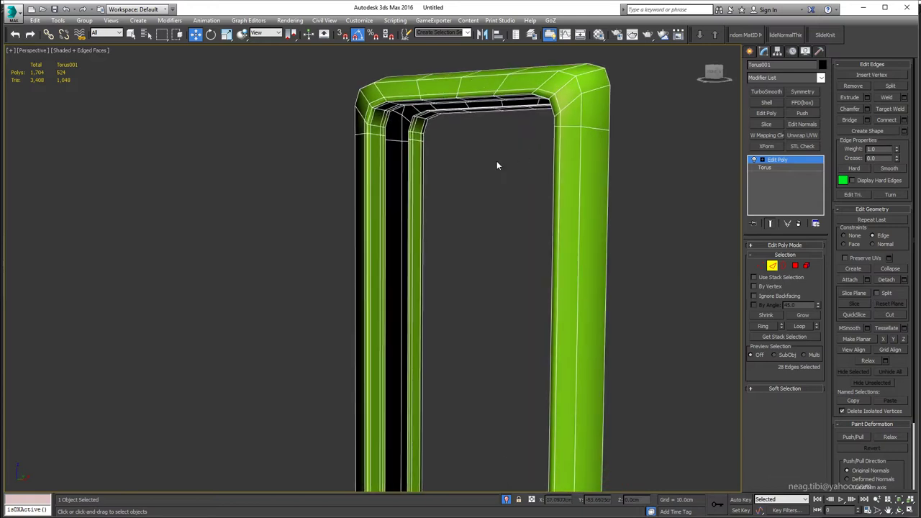
scroll(532, 335, "down", 3)
double_click(532, 335)
key("q")
double_click(425, 224, "ctrl")
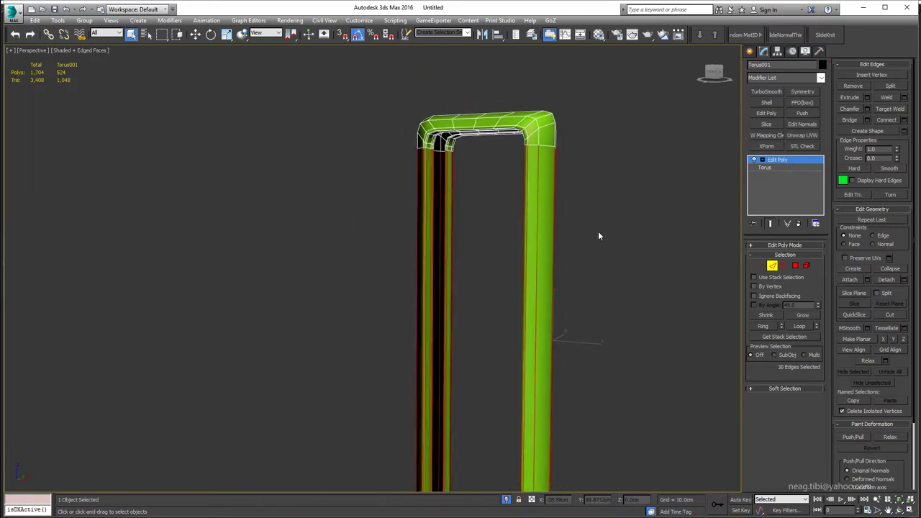
scroll(598, 236, "down", 3)
- Connect the selected bar edges with 9 evenly spaced loops and commit
left_click(903, 120)
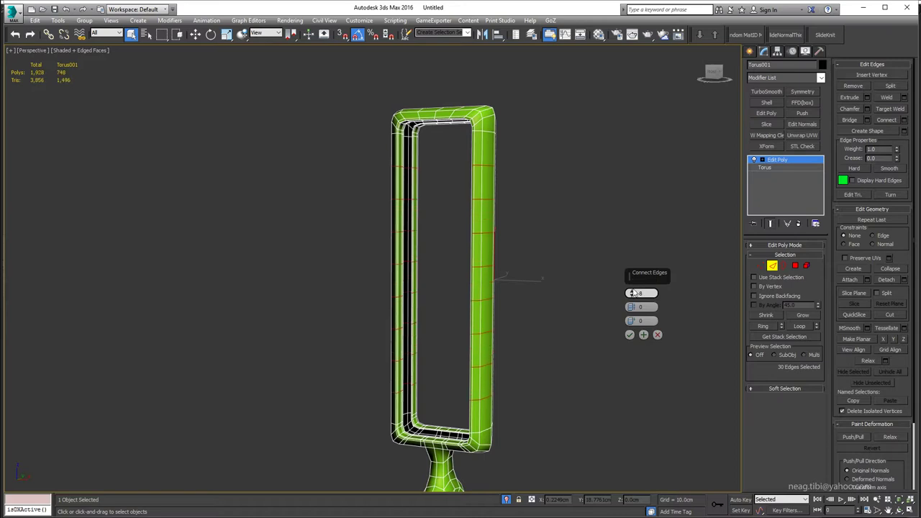
mouse_move(632, 288)
middle_mouse_down("alt")
mouse_move(380, 283)
mouse_move(560, 283)
middle_mouse_up("alt")
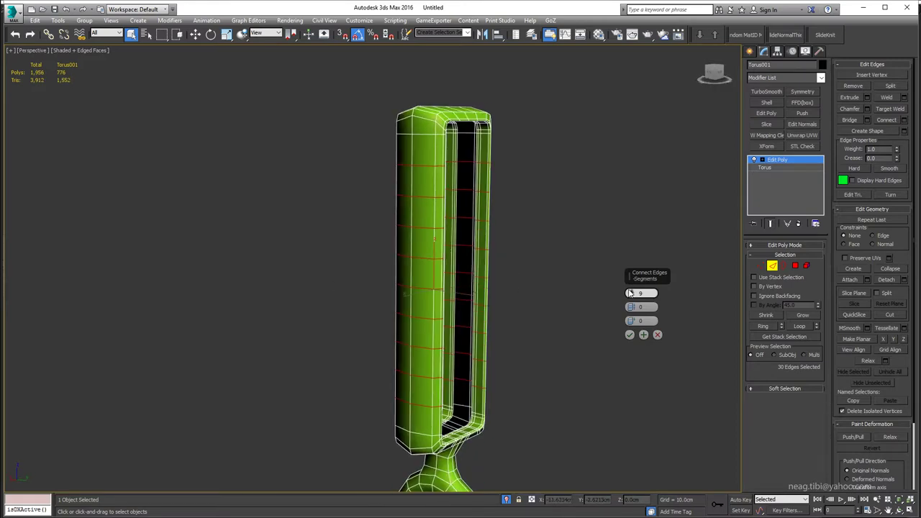
left_click(631, 291)
left_click(630, 334)
middle_click_drag(629, 335, 489, 192, "alt")
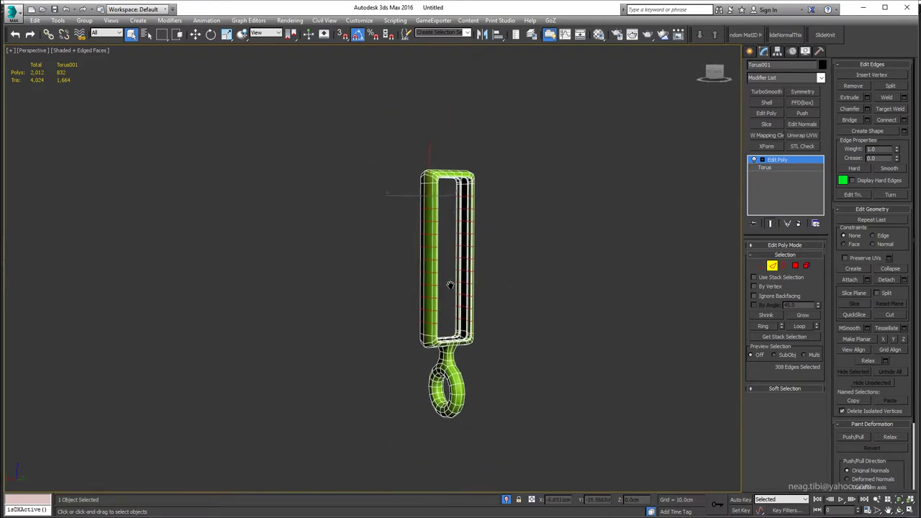
left_click(489, 192)
- Select an edge at the frame's top, then deselect and turn off Edged Faces with F4
scroll(447, 186, "up", 5)
mouse_move(410, 183)
middle_mouse_down("alt")
mouse_move(391, 169)
mouse_move(326, 155)
middle_mouse_up("alt")
left_click(326, 154)
key("2")
left_click(326, 155)
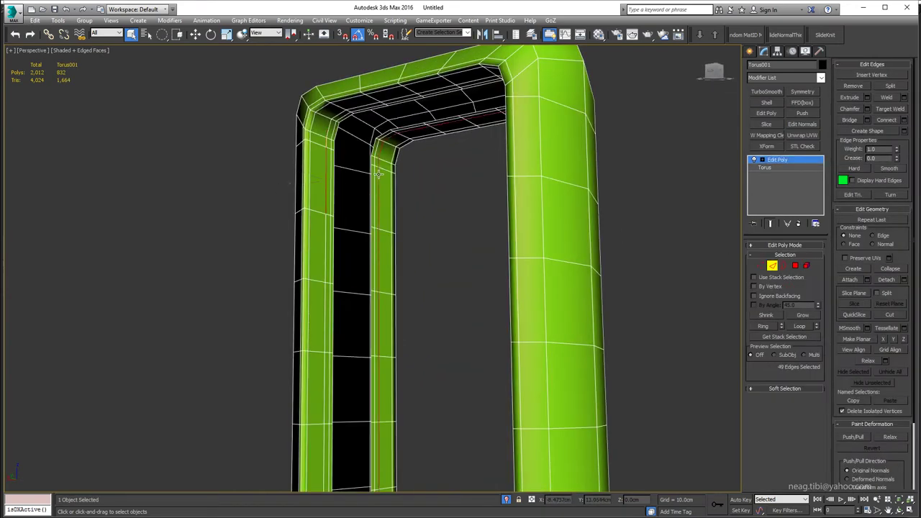
scroll(323, 191, "down", 5)
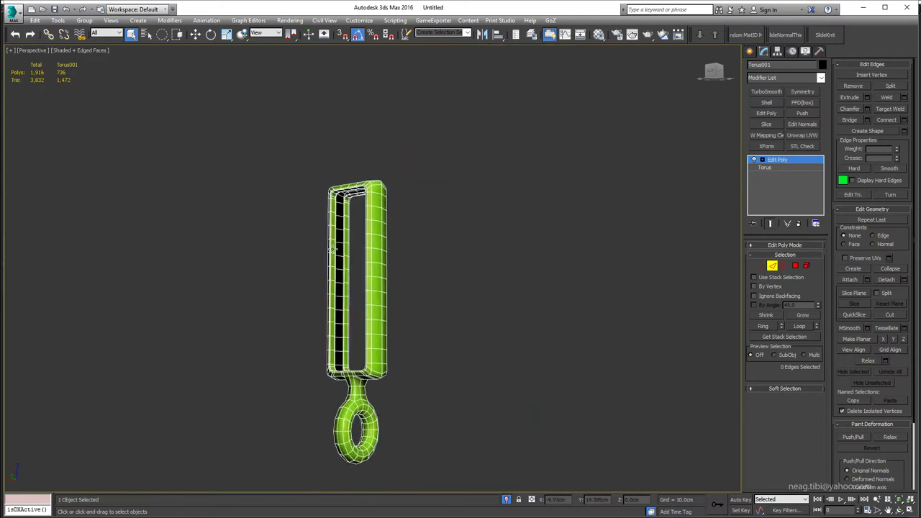
middle_click_drag(324, 190, 500, 269, "alt")
left_click(437, 250)
key("F4")
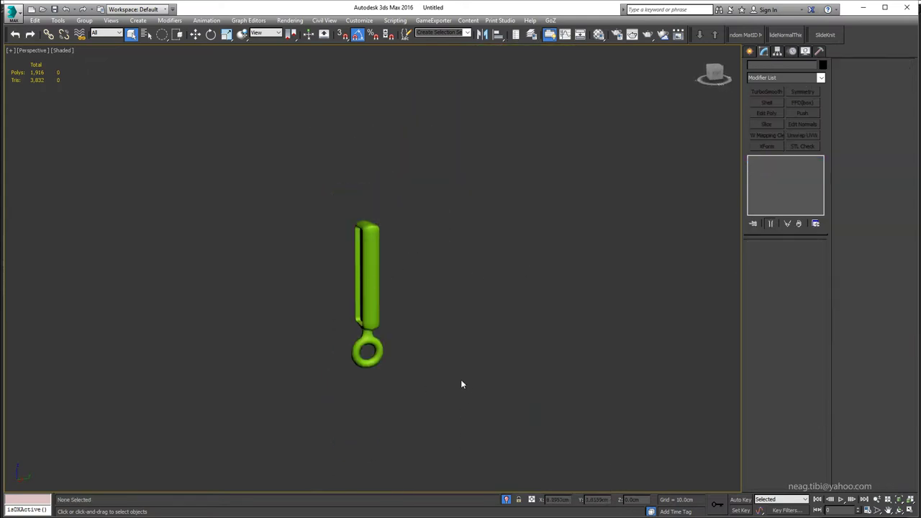
- Select the buckle loop object and zoom the view onto it
scroll(461, 379, "down", 8)
middle_click_drag(384, 333, 398, 409, "alt")
right_click(460, 295)
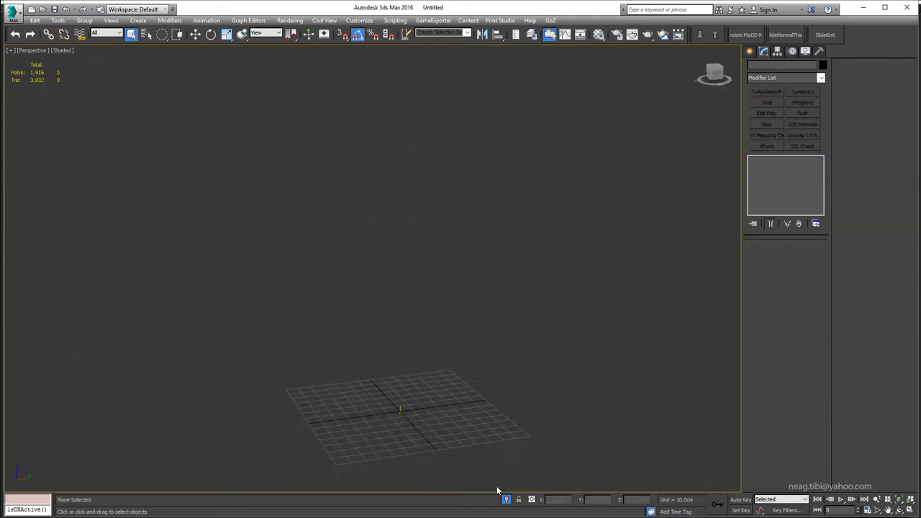
scroll(496, 491, "up", 5)
right_click(436, 353)
left_click(473, 299)
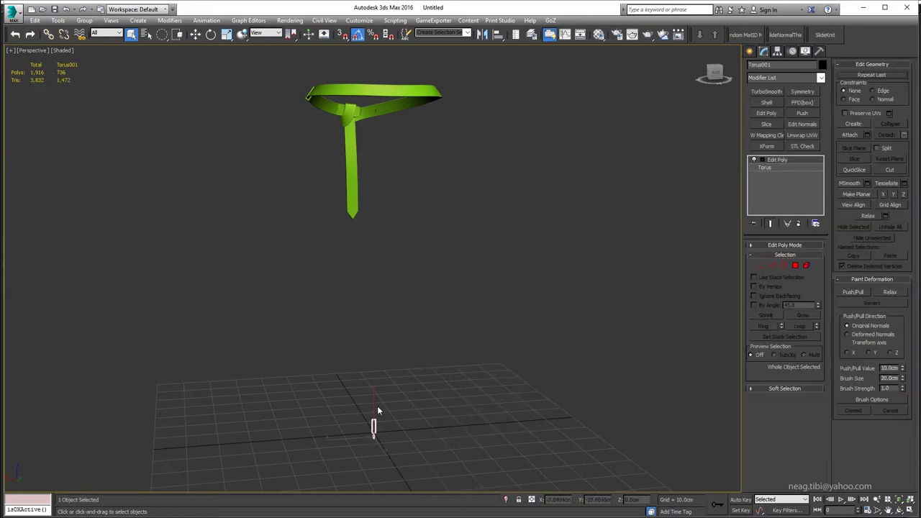
middle_click_drag(418, 168, 413, 141, "alt")
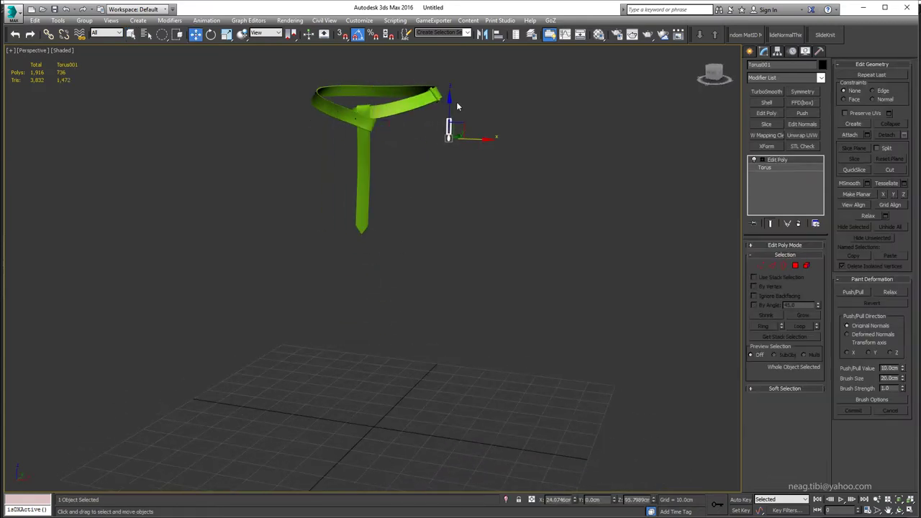
key("z")
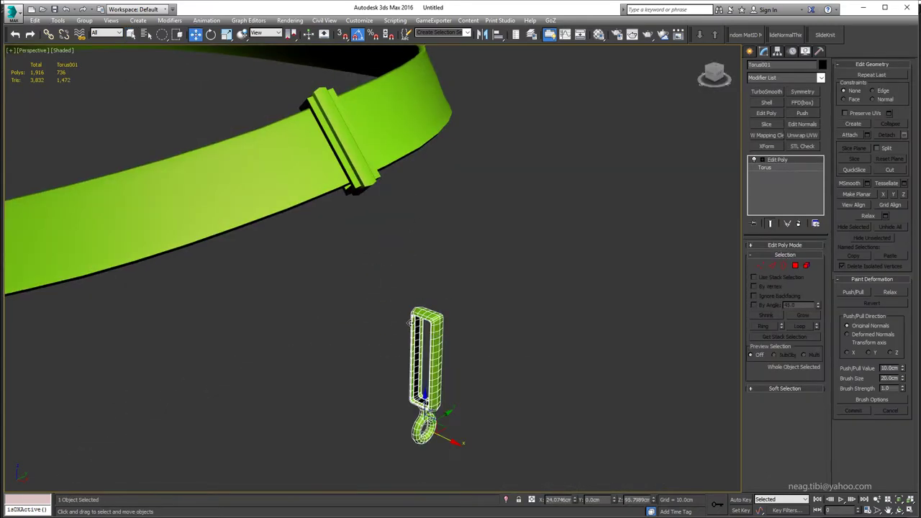
mouse_move(412, 323)
middle_mouse_down("alt")
mouse_move(423, 235)
mouse_move(397, 243)
middle_mouse_up("alt")
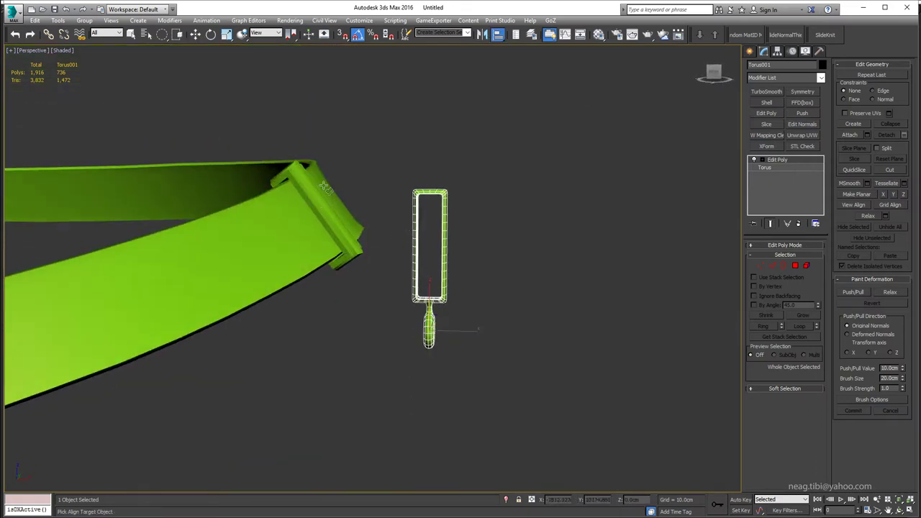
- Trial-align the loop to Box003 center-to-center with X and Y orientation matched
left_click(297, 164)
left_click(424, 235)
left_click(482, 236)
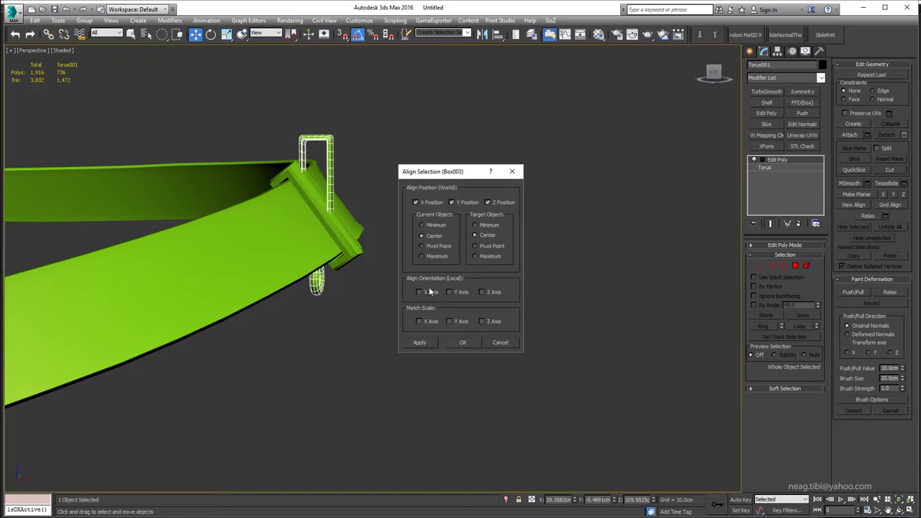
left_click(426, 292)
left_click(457, 292)
left_click(486, 292)
left_click(483, 292)
left_click(450, 292)
left_click(419, 292)
left_click(420, 292)
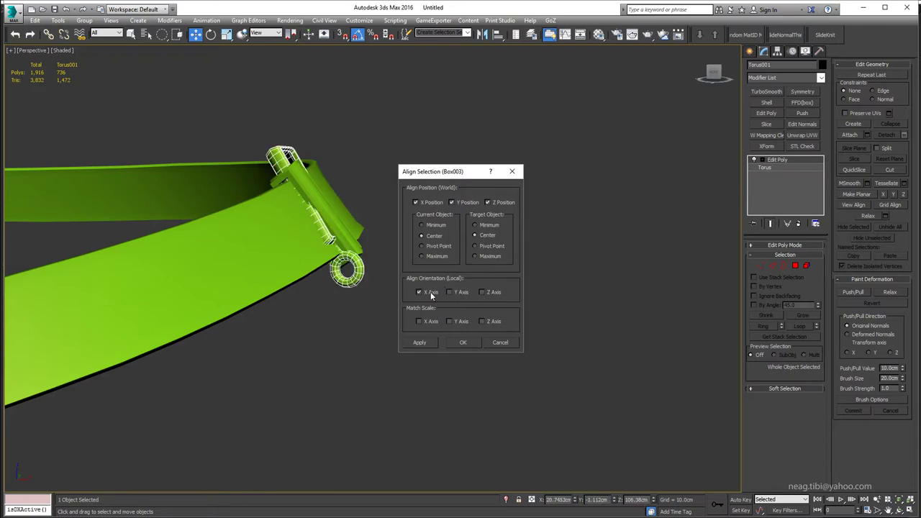
left_click(456, 292)
left_click(463, 342)
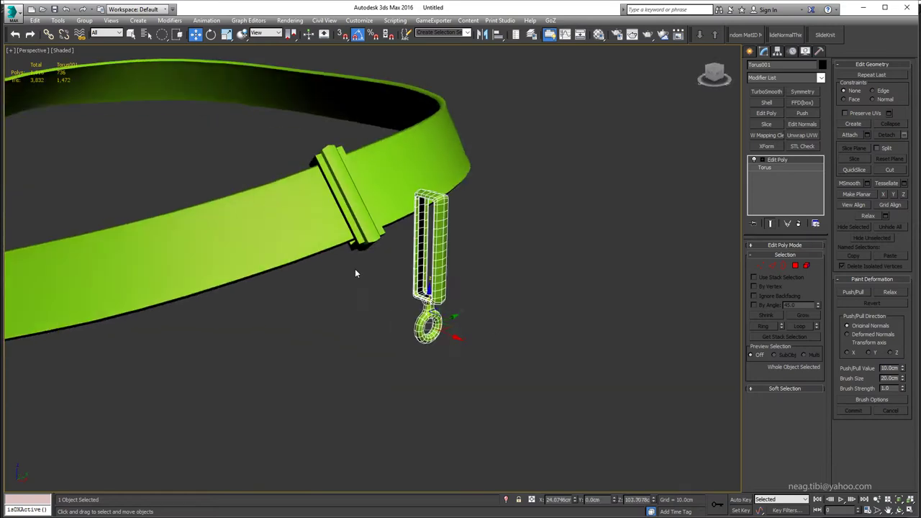
- Retry the alignment pivot-to-pivot with X and Y orientation, then cancel it and maximize the Front wireframe view
middle_click_drag(355, 272, 421, 195, "alt")
left_click(497, 35)
left_click(339, 209)
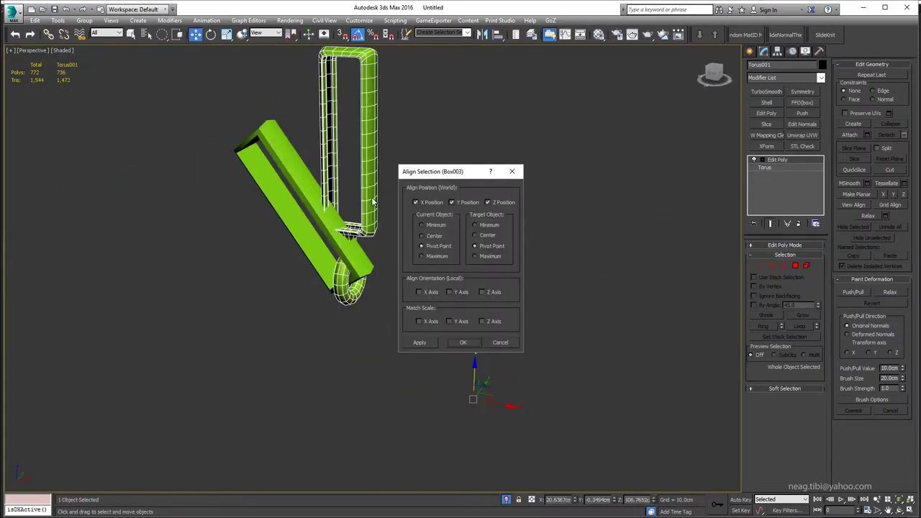
left_click(423, 236)
left_click(475, 235)
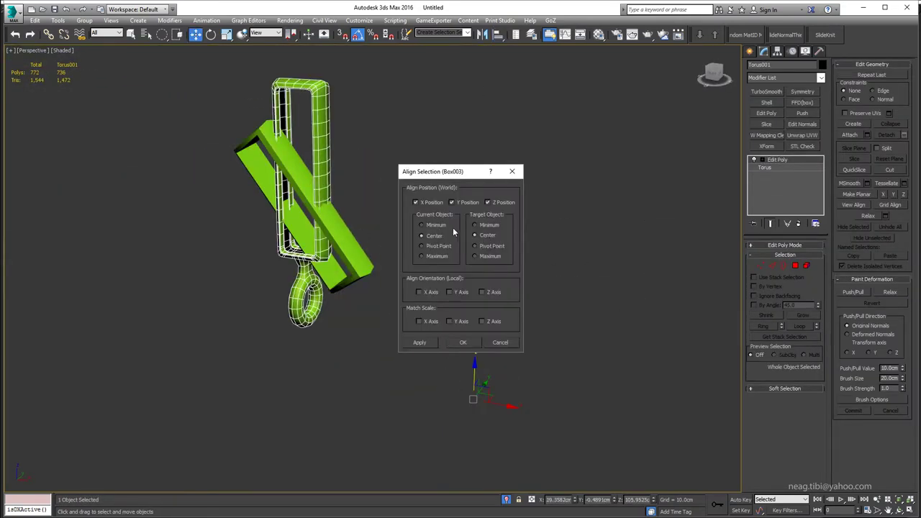
left_click(437, 247)
left_click(488, 246)
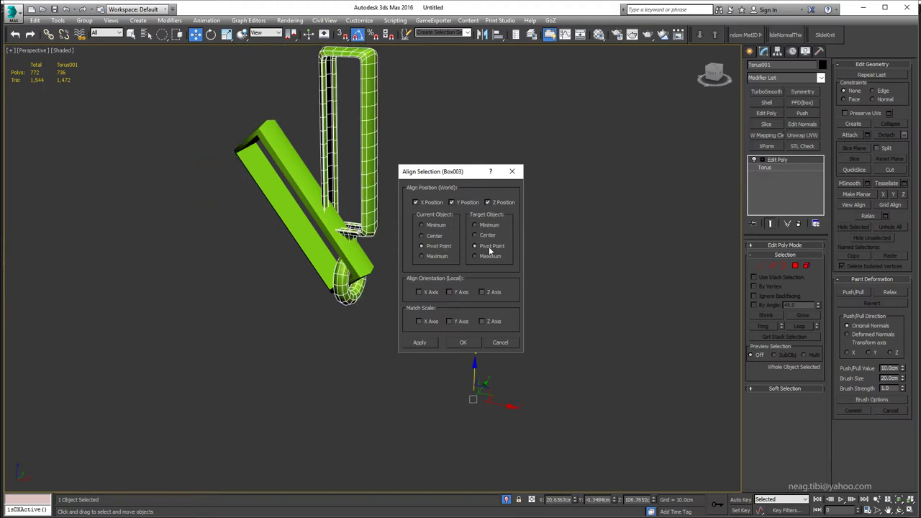
left_click(419, 292)
left_click(450, 292)
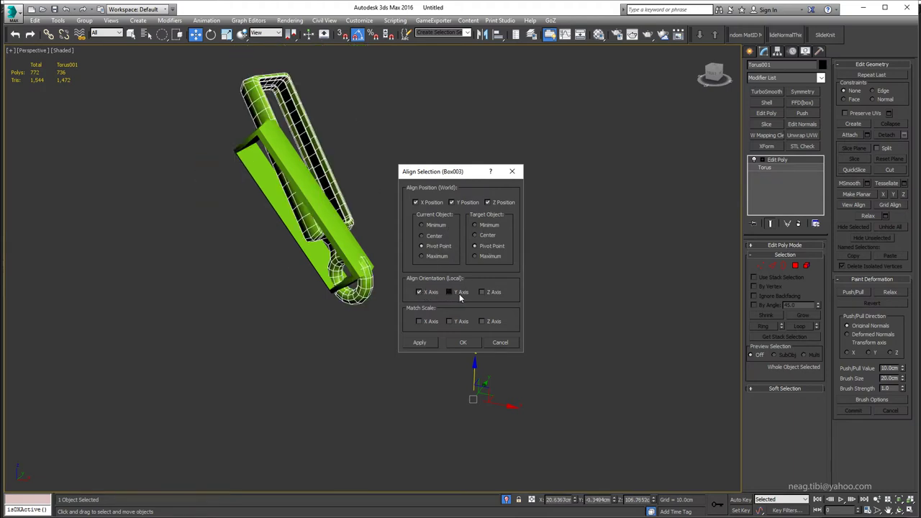
left_click(506, 348)
key("alt+w")
key("alt+w")
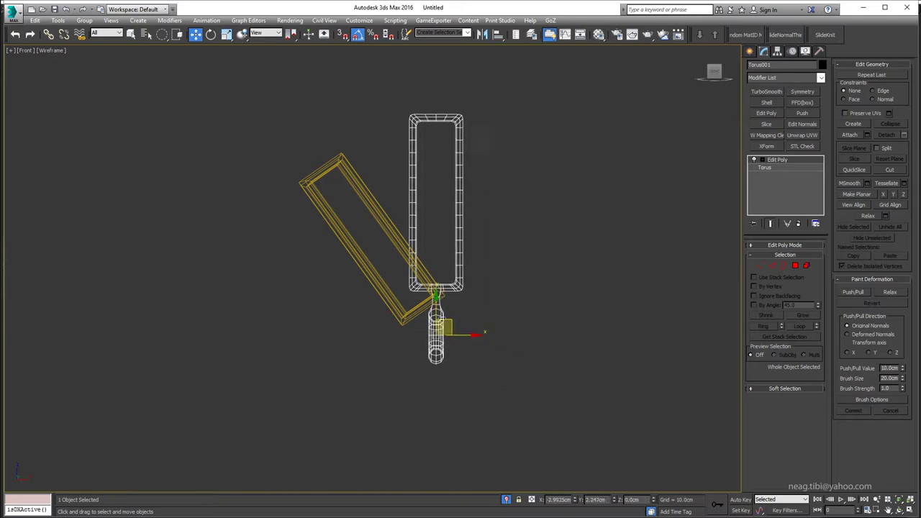
- Rotate Torus001 in the Front view to match Box003's tilt, fine-tuning the angle
key("e")
left_click_drag(441, 321, 440, 329)
key("w")
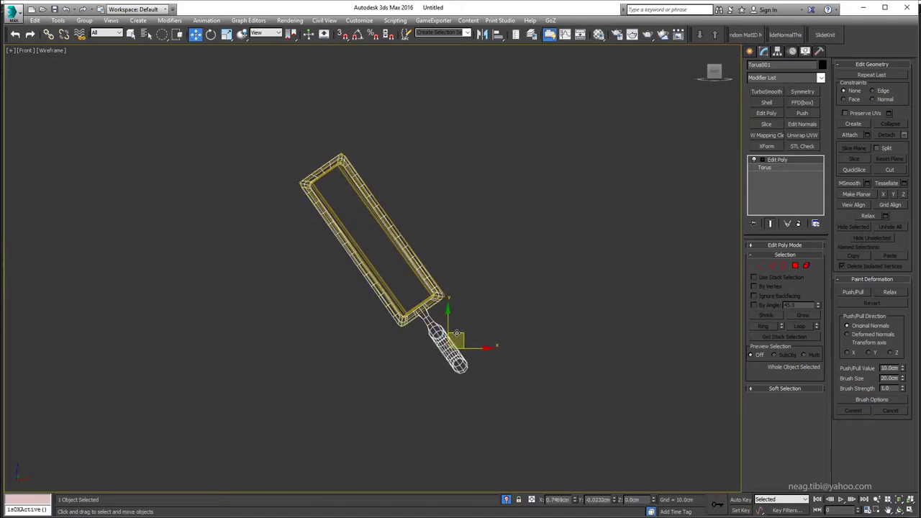
scroll(456, 333, "up", 2)
scroll(478, 387, "up", 2)
key("e")
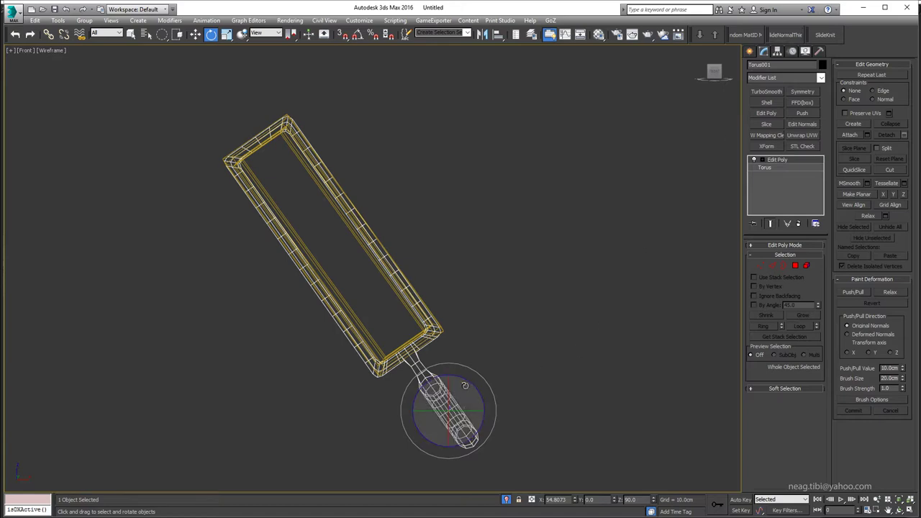
mouse_move(472, 383)
left_mouse_down()
mouse_move(463, 377)
mouse_move(467, 391)
left_mouse_up()
key("w")
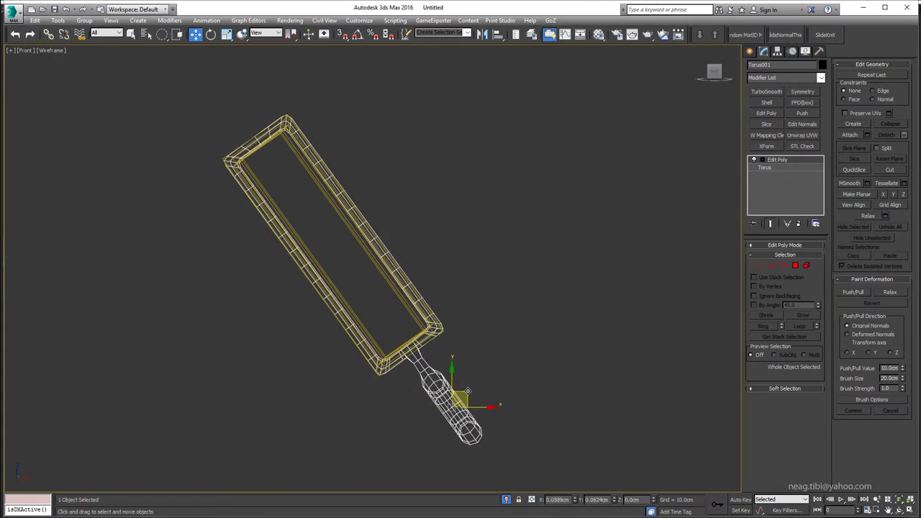
scroll(468, 391, "up", 1)
scroll(468, 391, "up", 1)
key("e")
left_click_drag(469, 385, 464, 397)
key("w")
key("e")
key("w")
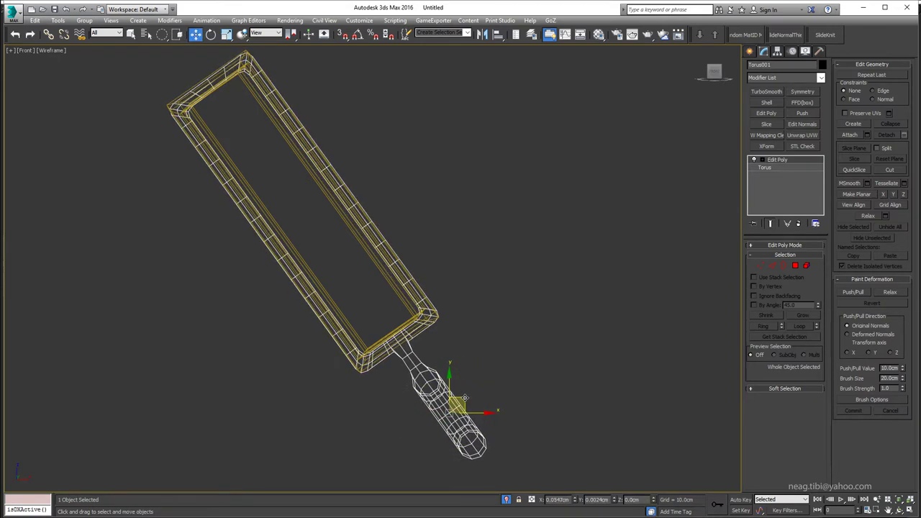
- Check the loop's alignment in the Left, Top and Perspective views
key("alt+w")
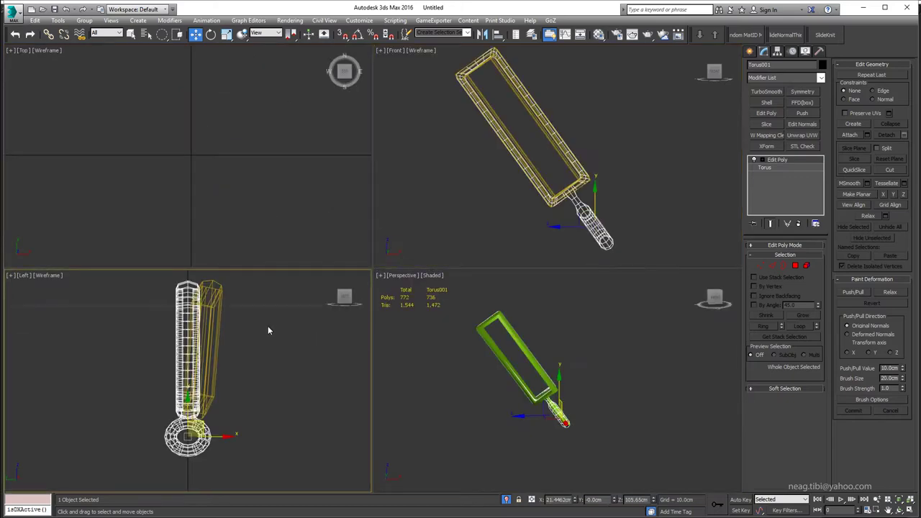
key("alt+w")
key("alt+w")
key("alt+w")
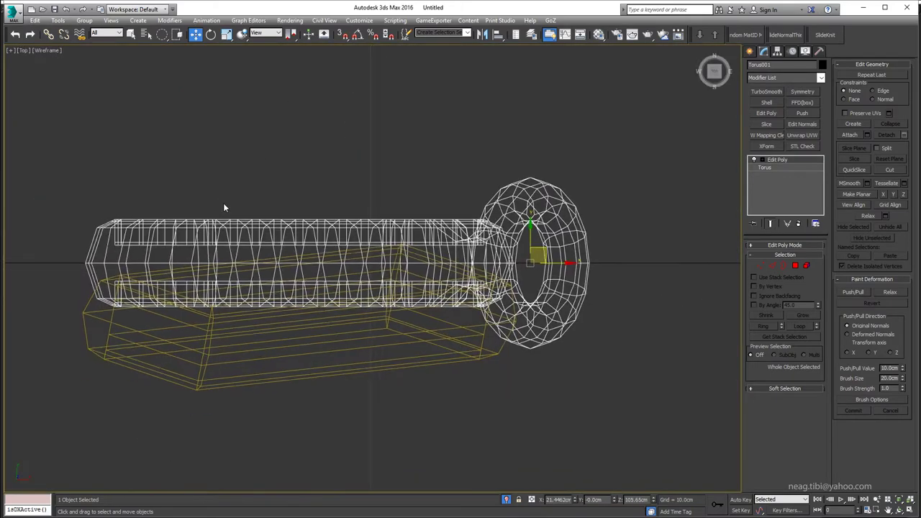
key("F3")
key("alt+w")
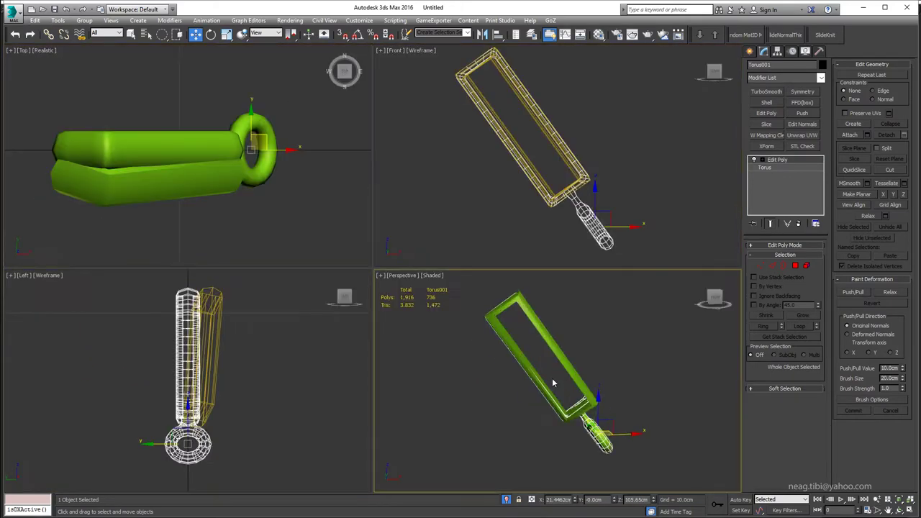
left_click(552, 378)
key("alt+w")
middle_click_drag(466, 367, 452, 355, "alt")
- Rotate the loop 5.14° in Local coordinates onto the box bar
key("e")
middle_click_drag(412, 314, 416, 359, "alt")
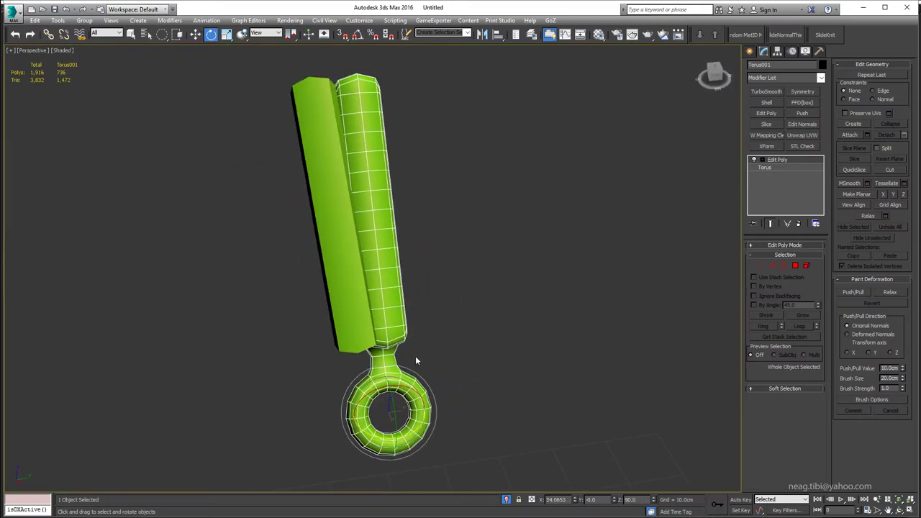
left_click(263, 34)
left_click(264, 78)
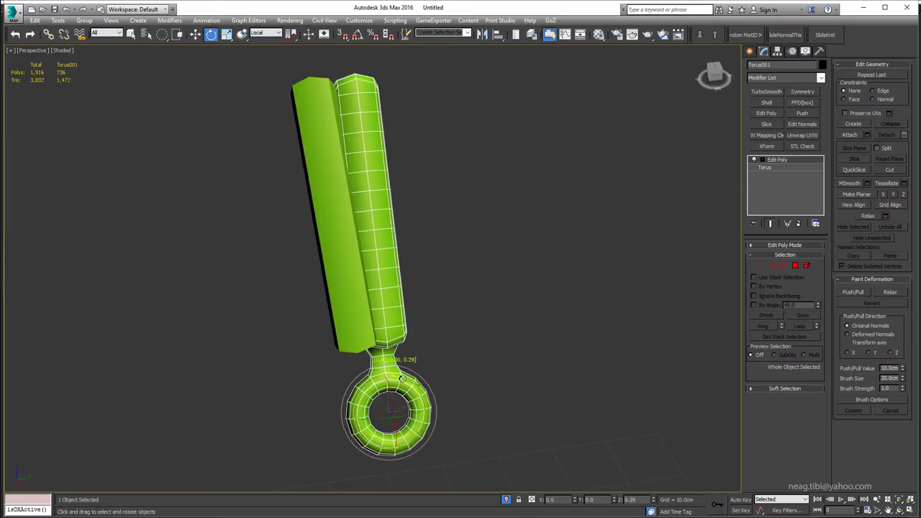
left_click_drag(392, 367, 382, 365)
key("w")
left_click(263, 34)
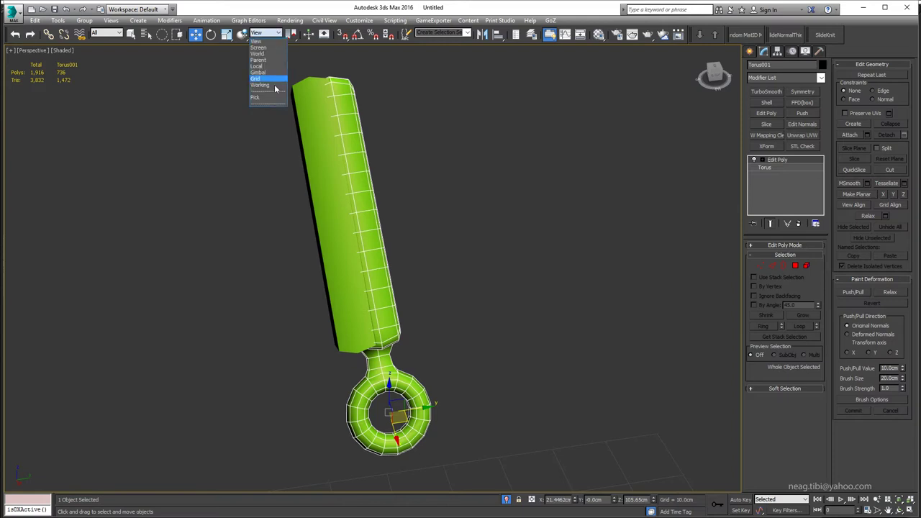
left_click(265, 77)
middle_click_drag(417, 432, 436, 451, "alt")
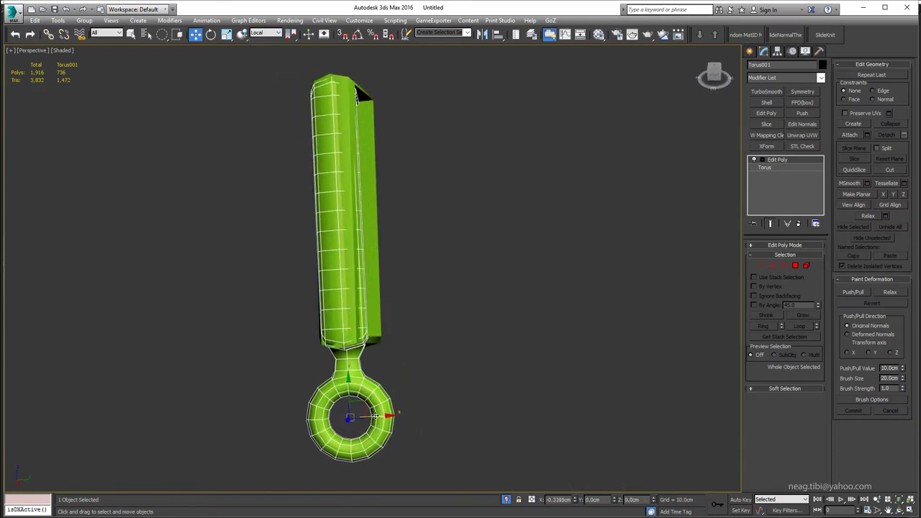
- Rotate Torus001 slightly so the loop sits flush inside the box
mouse_move(394, 415)
middle_mouse_down("alt")
mouse_move(399, 291)
mouse_move(253, 257)
mouse_move(380, 245)
middle_mouse_up("alt")
key("e")
key("w")
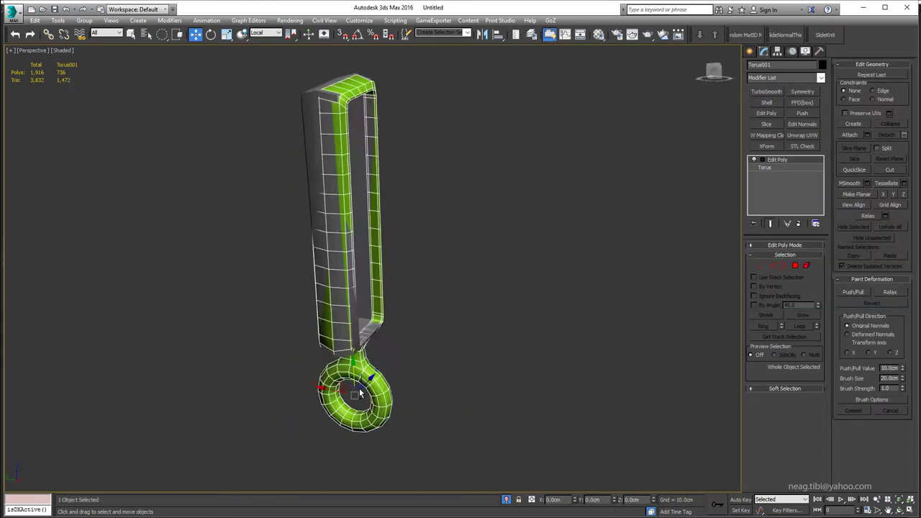
mouse_move(360, 393)
middle_mouse_down("alt")
mouse_move(504, 300)
mouse_move(432, 309)
middle_mouse_up("alt")
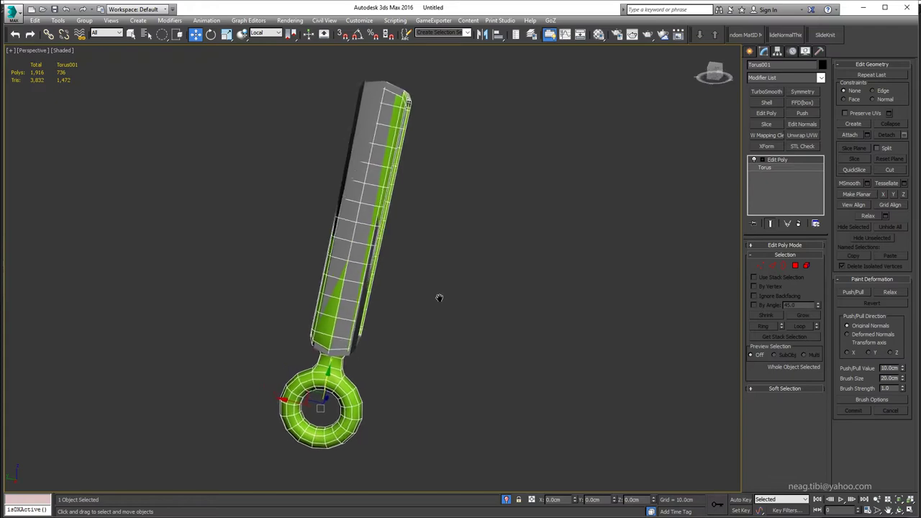
key("e")
left_click_drag(333, 397, 337, 388)
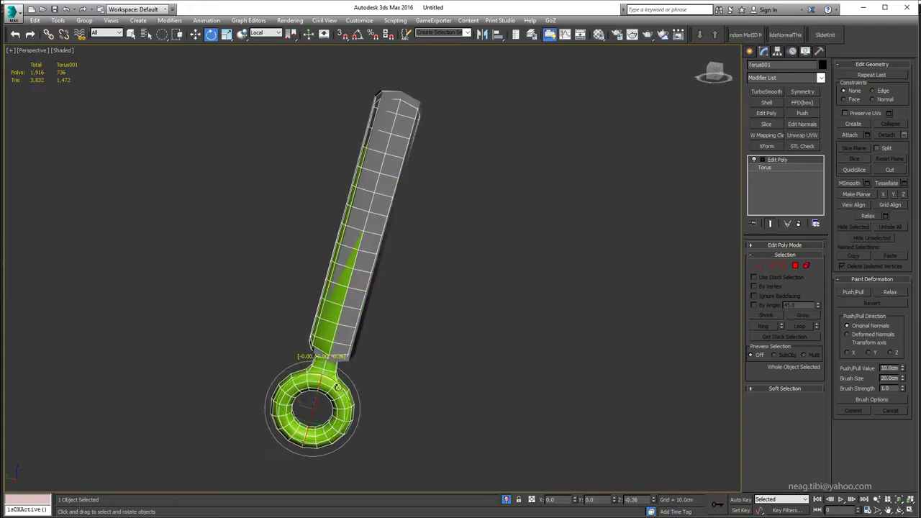
- Nudge the loop slightly to the left, then start editing its pivot with Affect Pivot Only
mouse_move(344, 384)
middle_mouse_down("alt")
mouse_move(283, 381)
mouse_move(304, 359)
middle_mouse_up("alt")
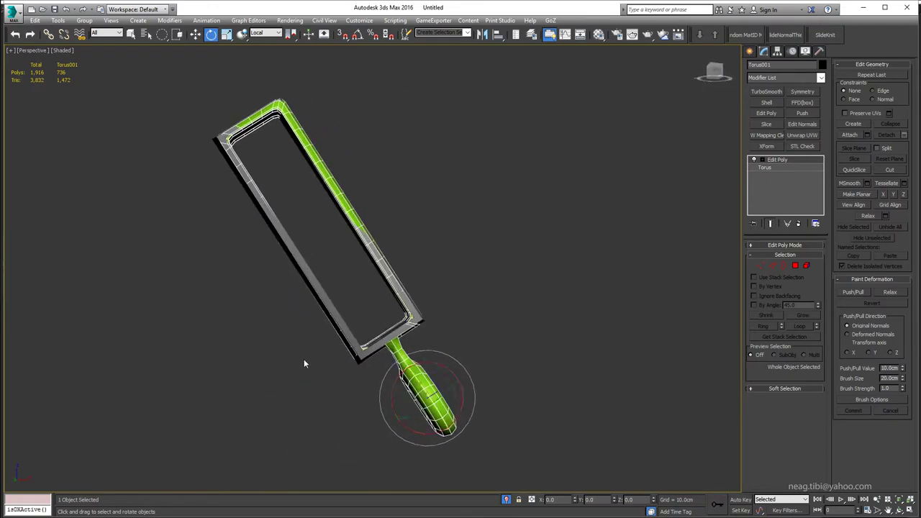
key("w")
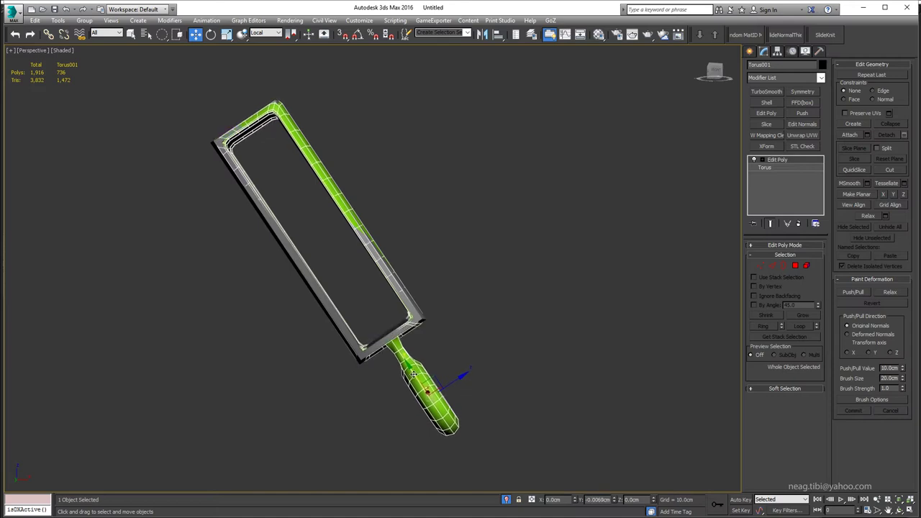
middle_click_drag(413, 372, 385, 318, "alt")
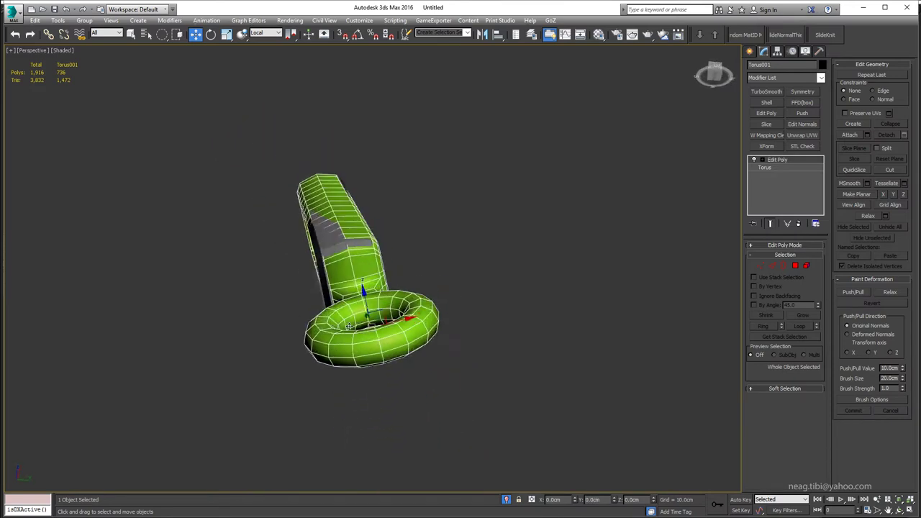
key("e")
left_click_drag(402, 327, 395, 338)
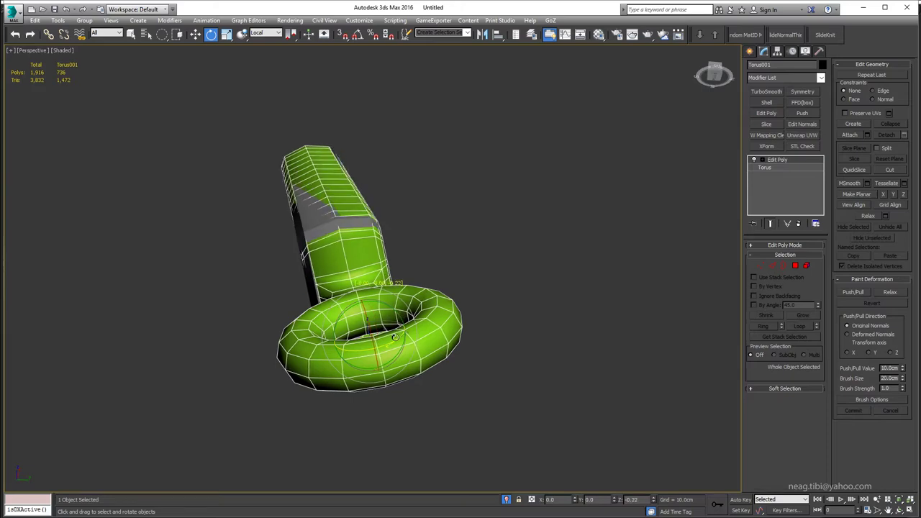
middle_click_drag(394, 337, 314, 354, "alt")
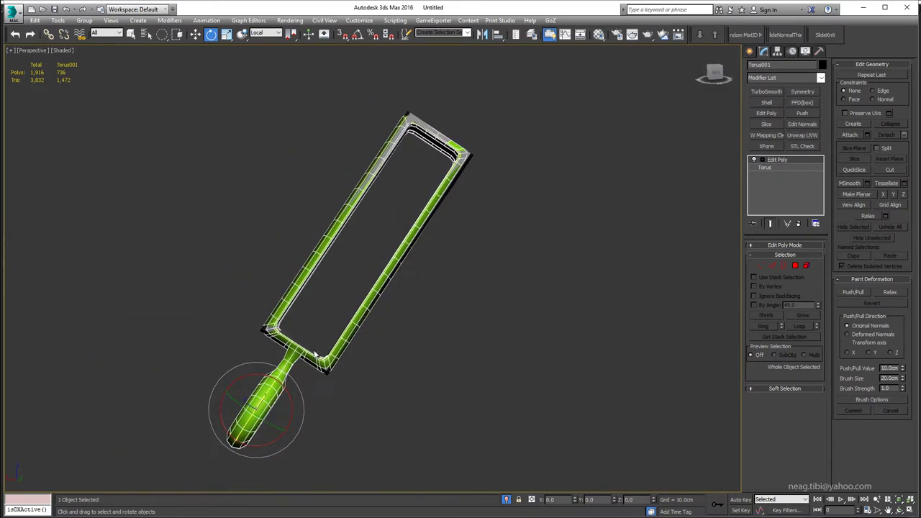
left_click(779, 50)
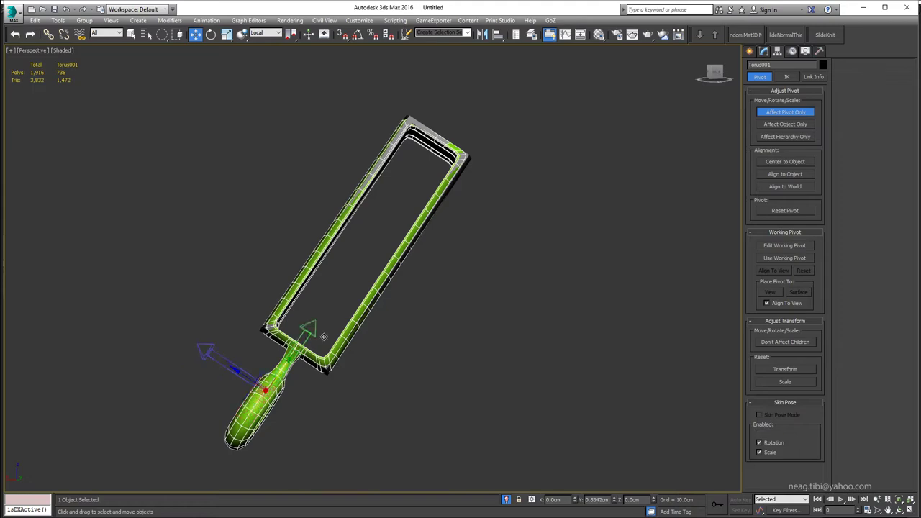
- Select the belt-loop frame Box002 and add a Push modifier to its stack
mouse_move(427, 232)
middle_mouse_down("alt")
mouse_move(349, 290)
mouse_move(467, 240)
mouse_move(564, 297)
middle_mouse_up("alt")
left_click(504, 468)
scroll(504, 468, "up", 3)
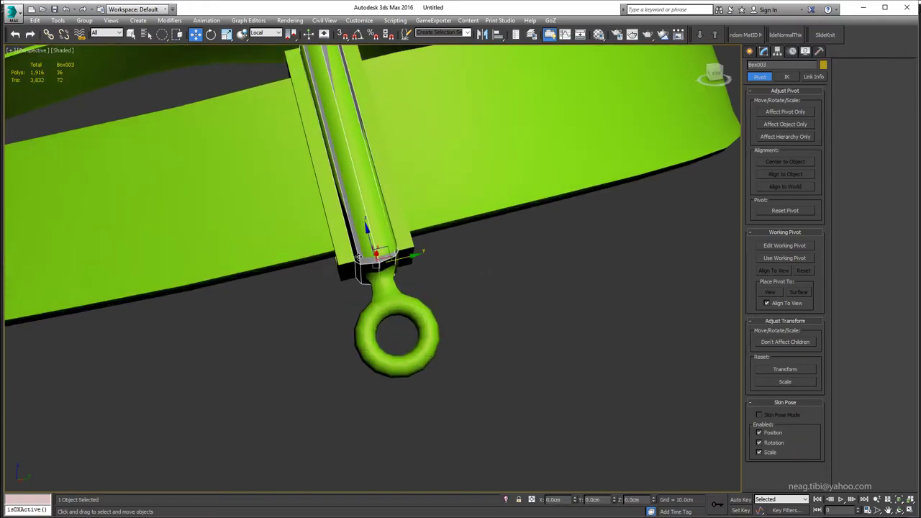
mouse_move(504, 469)
middle_mouse_down("alt")
mouse_move(349, 357)
mouse_move(444, 263)
mouse_move(330, 195)
mouse_move(342, 189)
middle_mouse_up("alt")
left_click(444, 263)
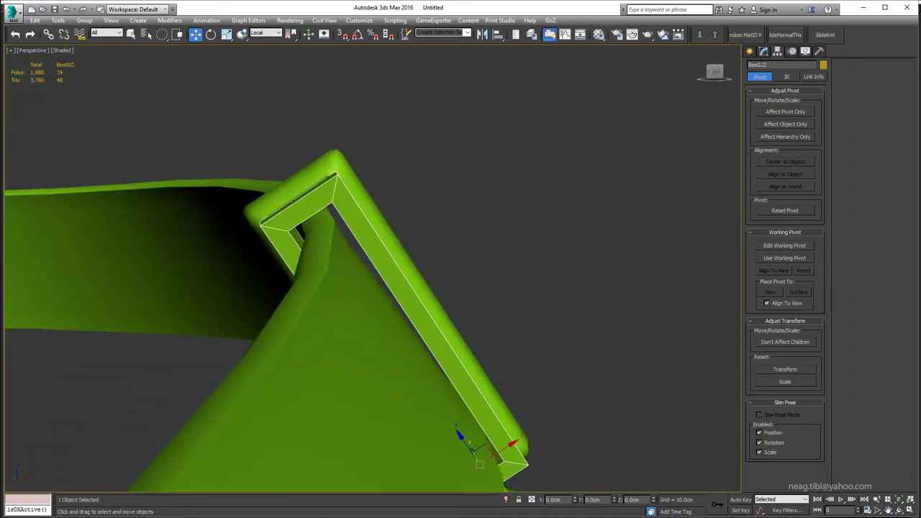
left_click(763, 50)
left_click(802, 113)
left_click(818, 260)
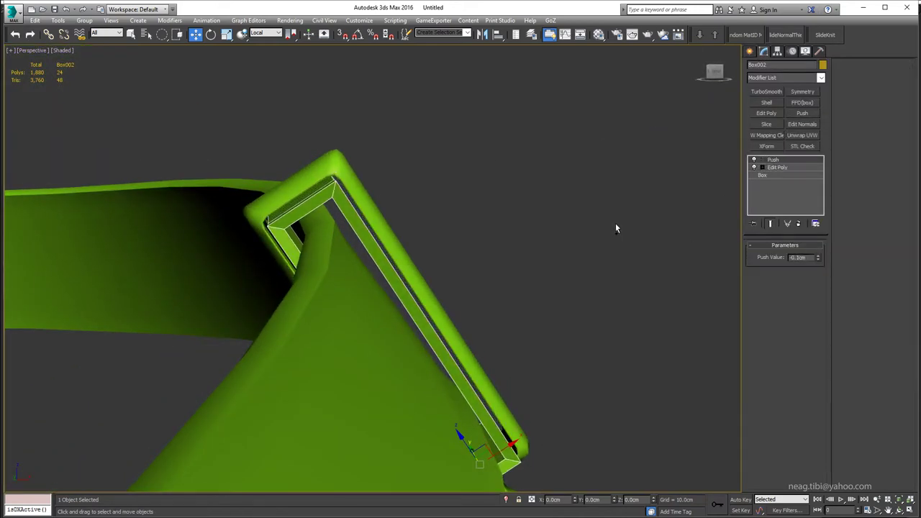
key("ctrl+z")
key("shift+z")
key("shift+z")
key("shift+z")
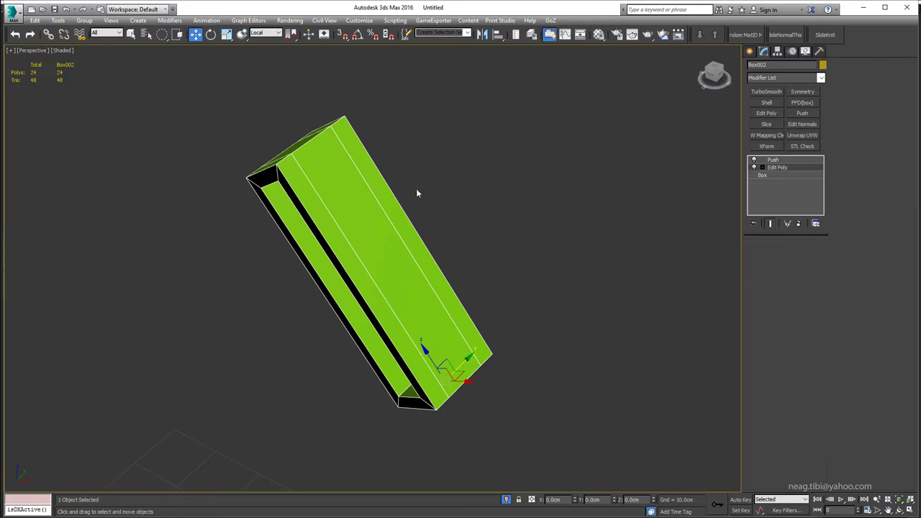
- Set the frame's Push Value to -0.08cm to push its surface inward
key("2")
left_click(318, 193)
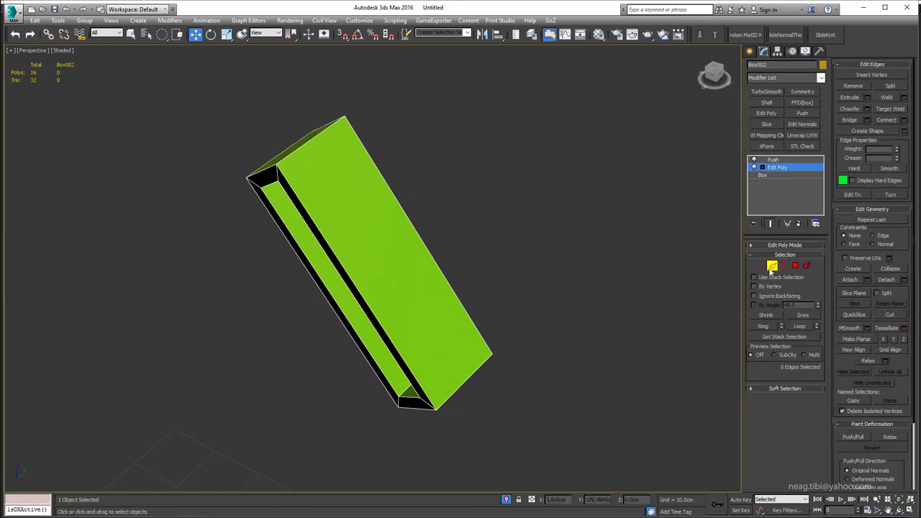
left_click(772, 159)
key("shift+y")
key("shift+y")
key("shift+y")
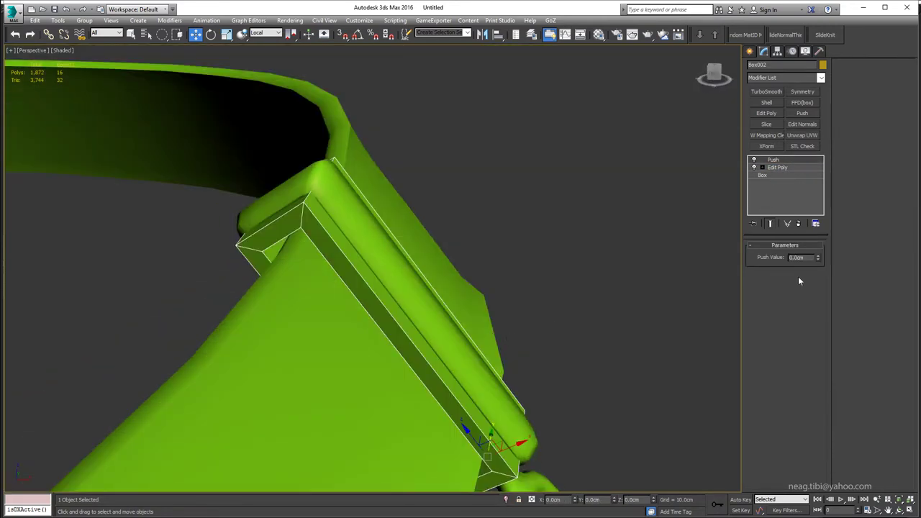
left_click_drag(818, 257, 818, 261)
key("shift+z")
key("shift+z")
key("shift+z")
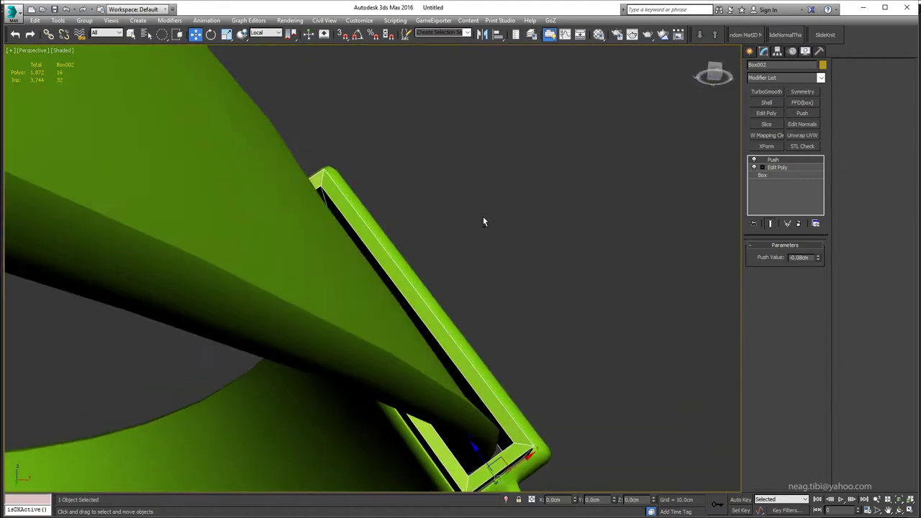
key("shift+z")
key("shift+z")
- Add a new Edit Poly modifier above the Push and select the frame's corner edges
key("shift+z")
key("shift+z")
key("shift+z")
key("shift+z")
key("shift+z")
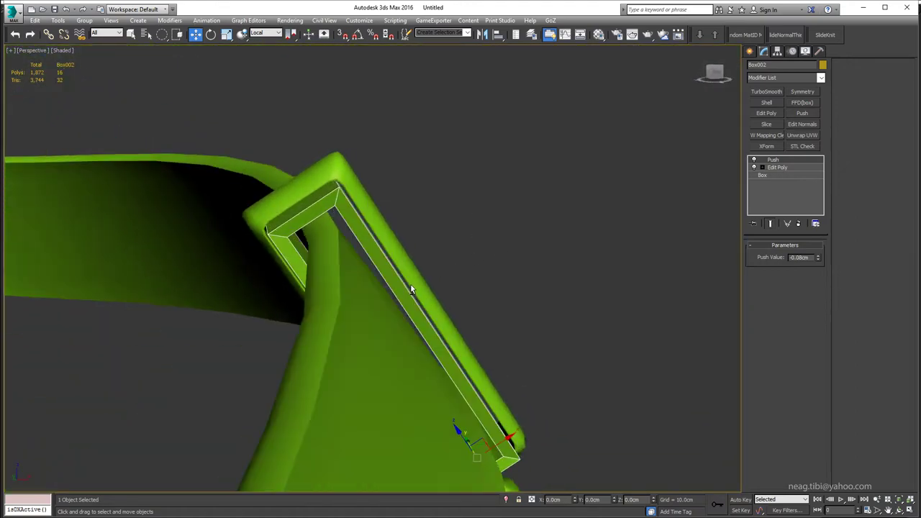
key("shift+z")
key("shift+z")
key("shift+z")
key("shift+z")
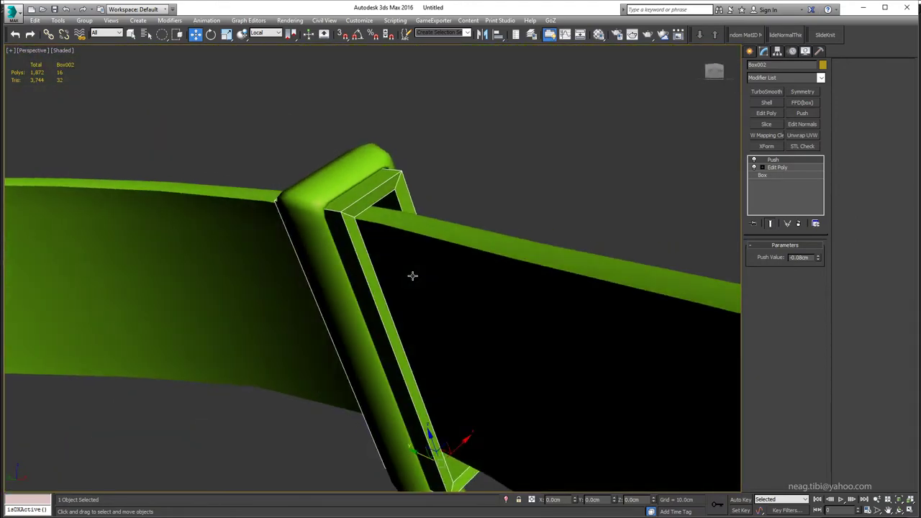
key("shift+z")
key("shift+z")
key("shift+z")
key("shift+z")
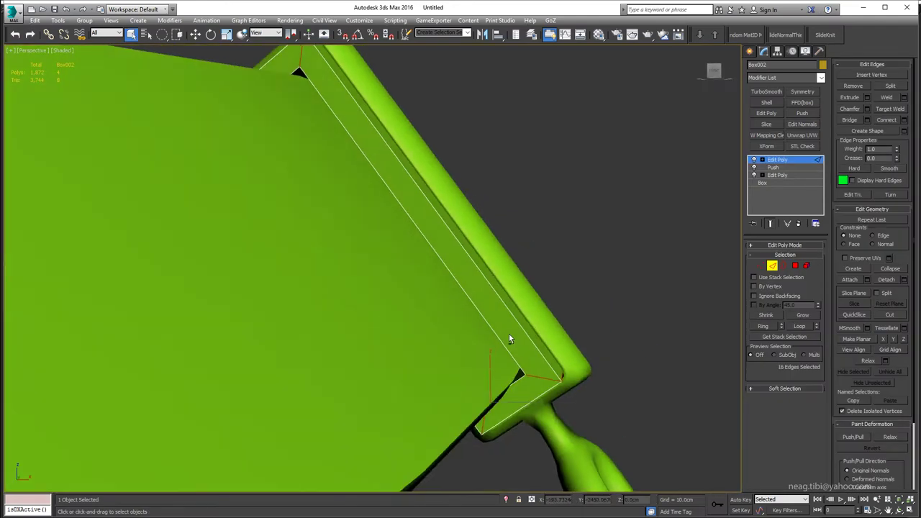
key("shift+z")
- Chamfer Box002's selected corner edges by 0.09cm and clear the selection
left_click(868, 109)
key("shift+z")
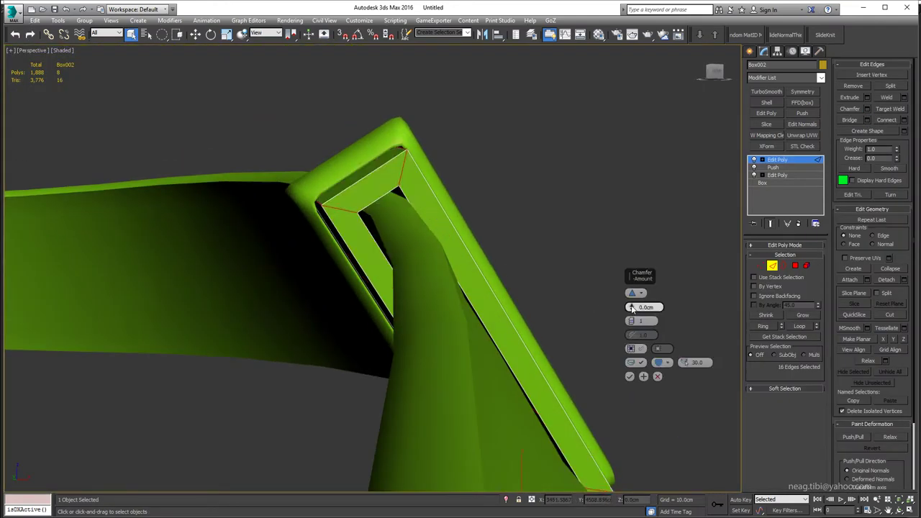
key("shift+z")
key("shift+z")
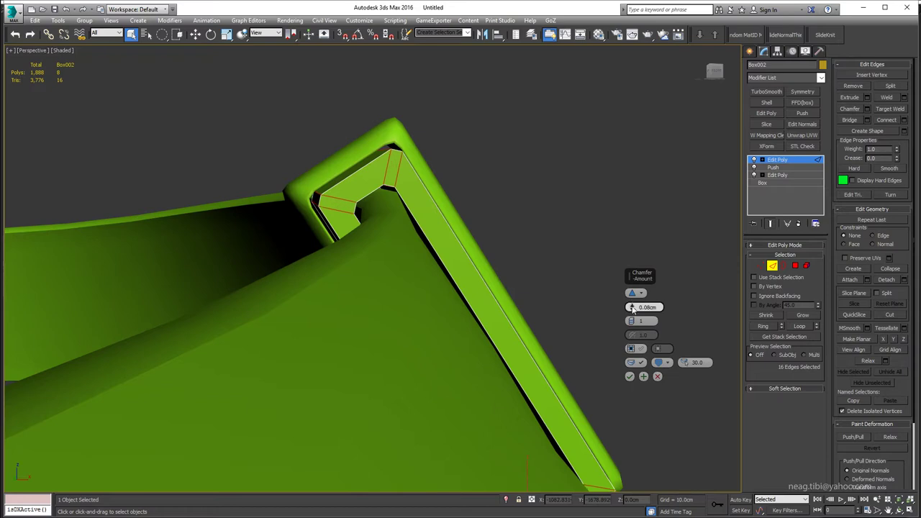
key("shift+z")
key("shift+z")
key("shift+z")
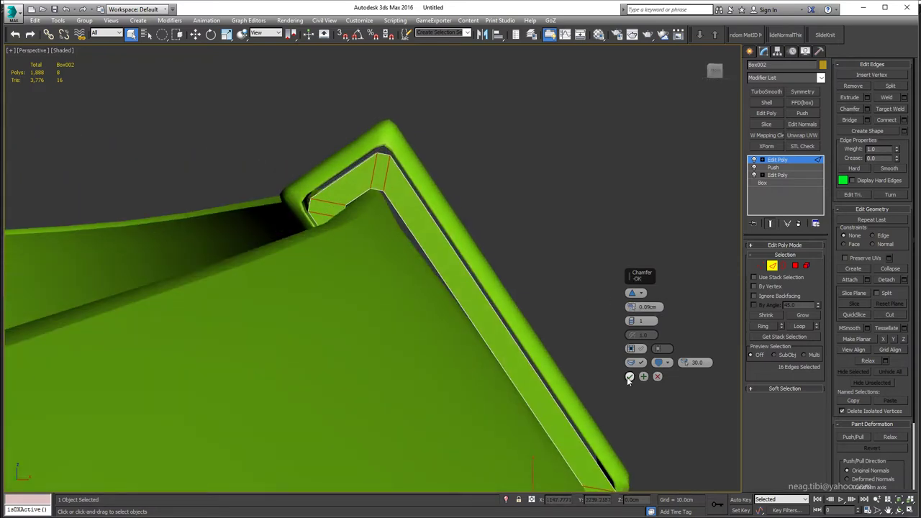
key("shift+z")
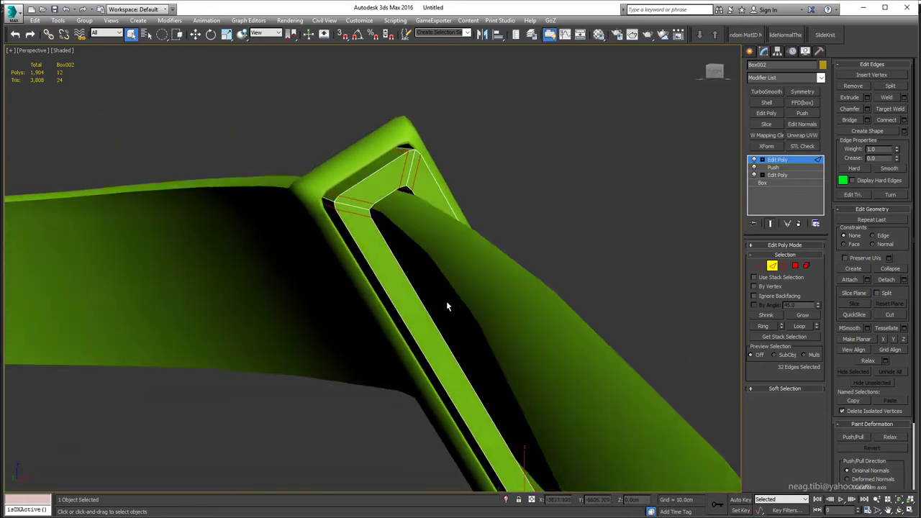
key("shift+z")
key("shift+z")
key("ctrl+d")
- Select the torus ring Torus001 and enter its vertex level, viewing the belt in wireframe
key("ctrl+z")
key("shift+z")
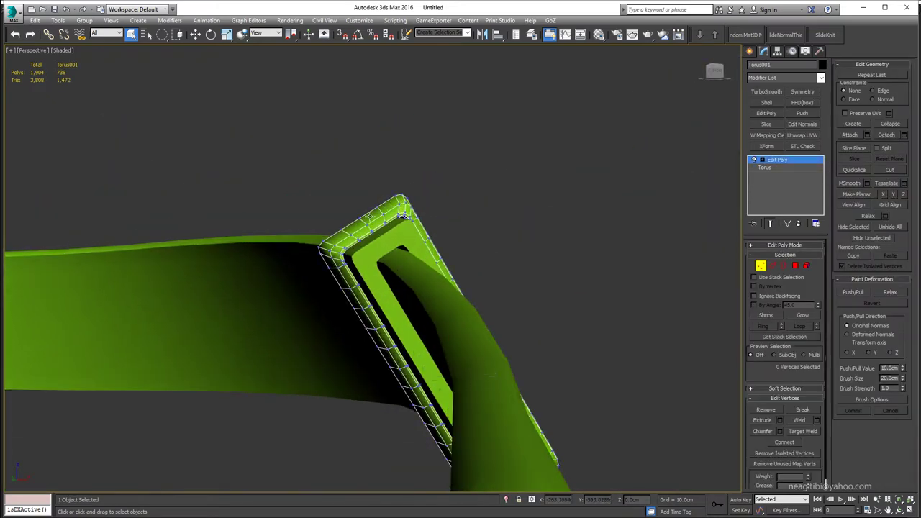
key("shift+z")
key("shift+z")
key("shift+z")
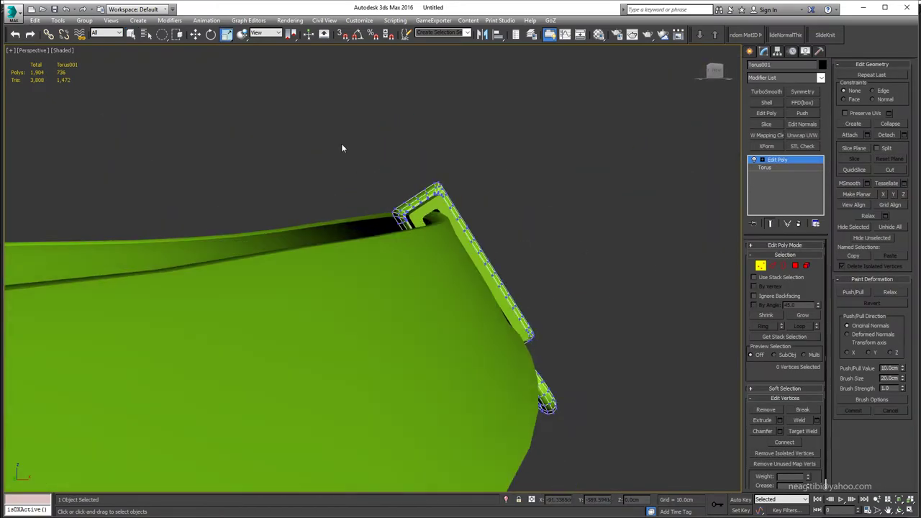
key("shift+z")
key("shift+z")
key("shift+z")
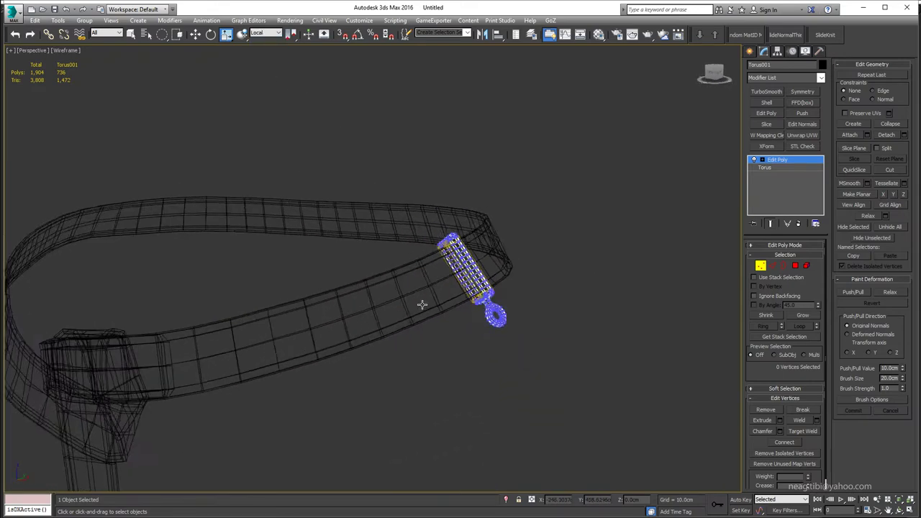
key("shift+z")
key("shift+z")
key("shift+z")
key("ctrl+z")
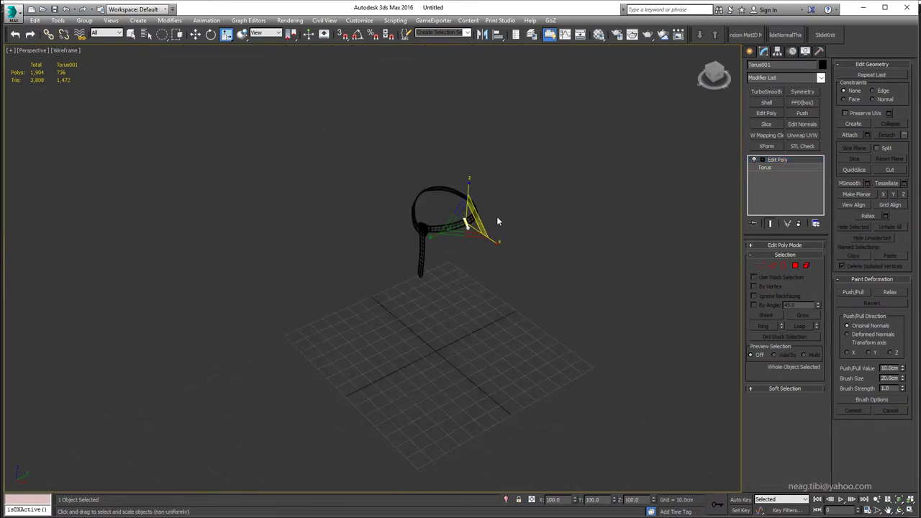
key("shift+z")
key("w")
key("shift+z")
key("shift+z")
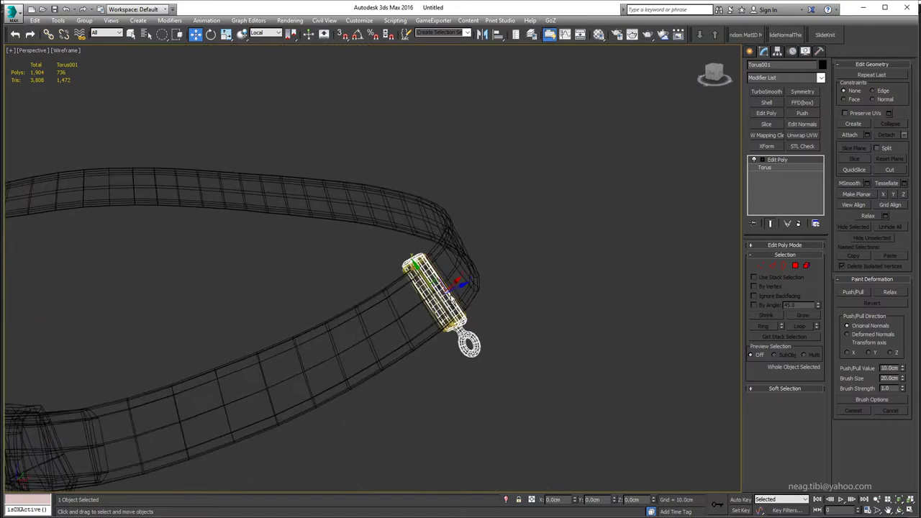
key("shift+z")
key("shift+z")
key("shift+z")
key("shift+z")
- Scale the ring's vertices to about 97% on Z so it hugs the frame, then check the fit
key("1")
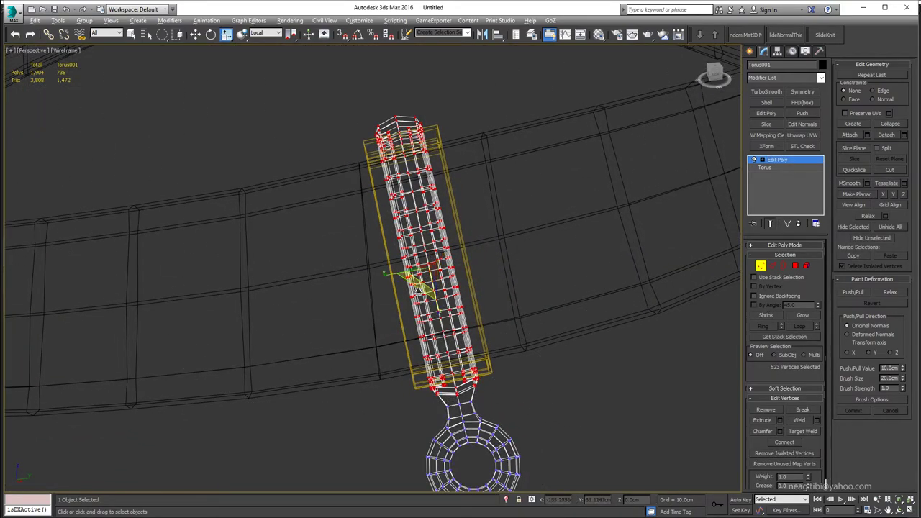
key("shift+z")
key("shift+z")
key("shift+z")
key("shift+z")
key("shift+z")
key("F3")
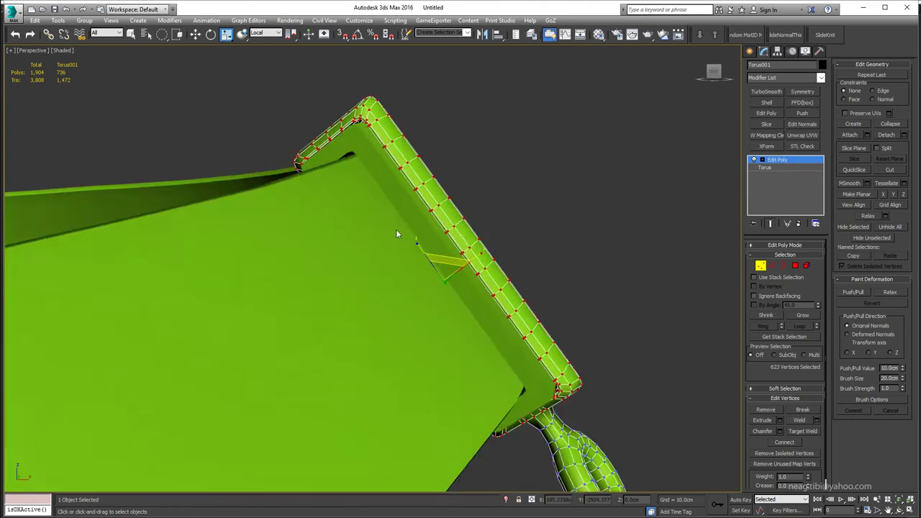
key("r")
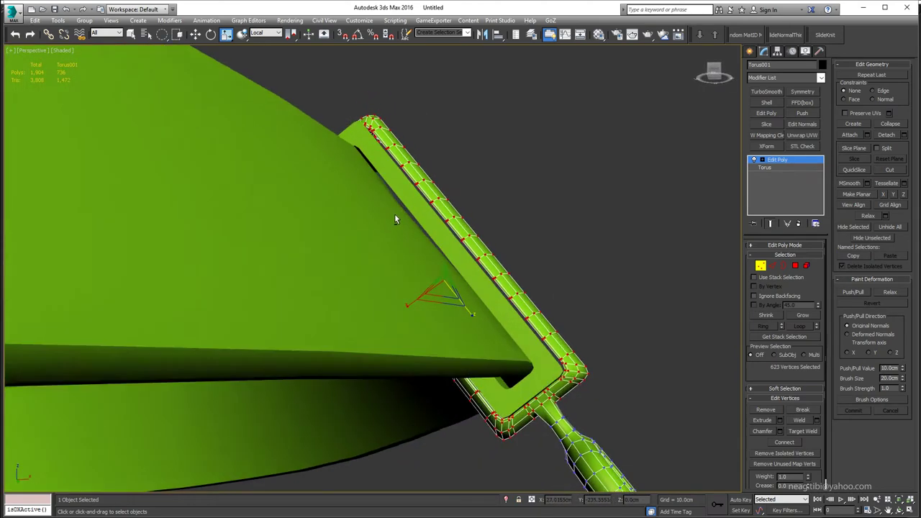
left_click_drag(418, 243, 405, 234)
key("w")
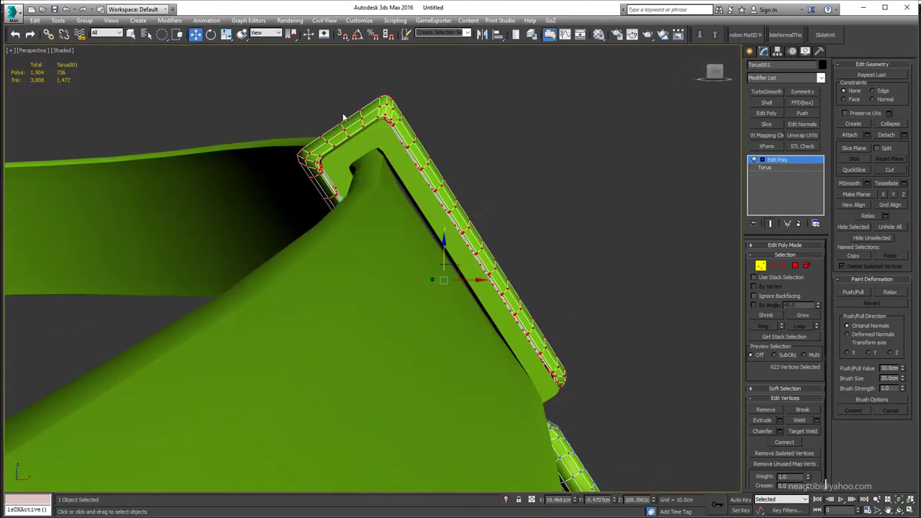
mouse_move(405, 160)
middle_mouse_down("alt")
mouse_move(387, 108)
mouse_move(400, 89)
mouse_move(401, 115)
middle_mouse_up("alt")
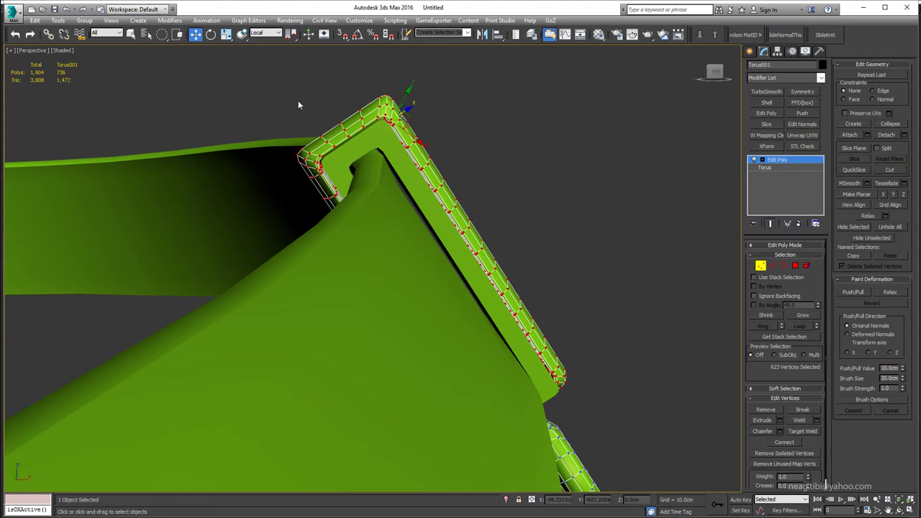
mouse_move(501, 197)
middle_mouse_down("alt")
mouse_move(421, 256)
mouse_move(403, 324)
middle_mouse_up("alt")
- Select Box002's edges and connect them to add supporting edge loops
left_click(400, 360)
mouse_move(400, 360)
middle_mouse_down("alt")
mouse_move(393, 390)
mouse_move(464, 370)
middle_mouse_up("alt")
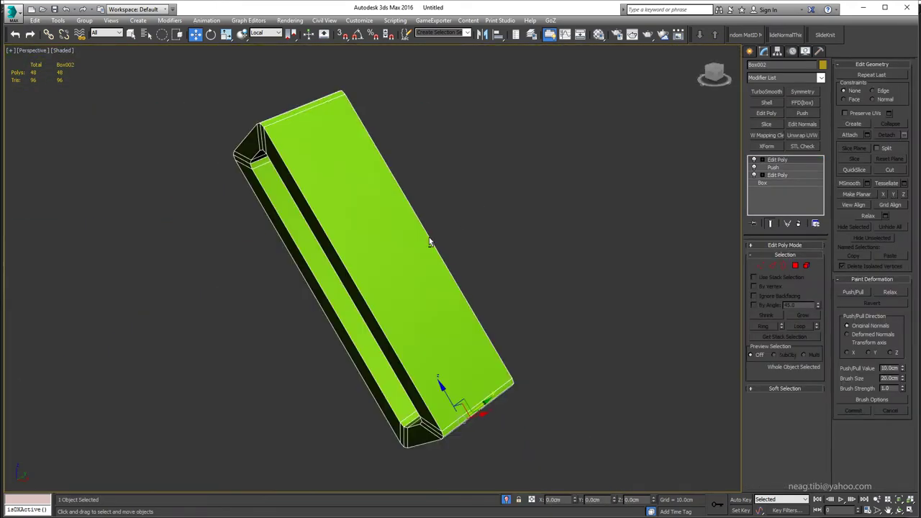
mouse_move(338, 238)
middle_mouse_down("alt")
mouse_move(344, 247)
mouse_move(335, 206)
middle_mouse_up("alt")
key("2")
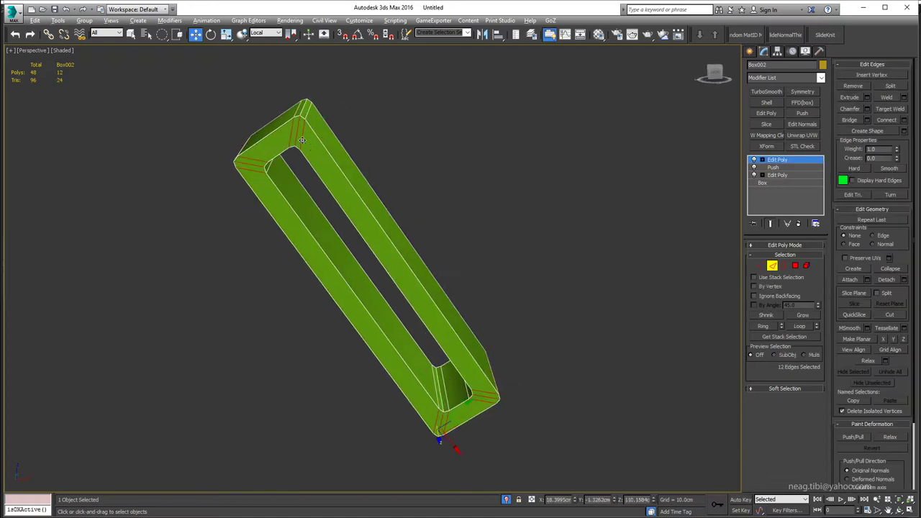
key("q")
mouse_move(452, 437)
middle_mouse_down("alt")
mouse_move(467, 367)
mouse_move(436, 475)
middle_mouse_up("alt")
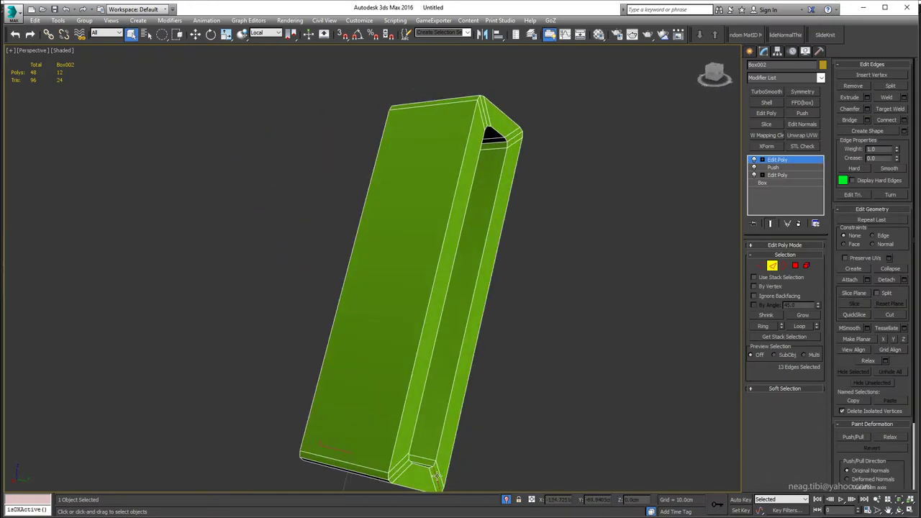
left_click(904, 121)
- Add a Push modifier to the frame with a value of 0.08cm
left_click(802, 113)
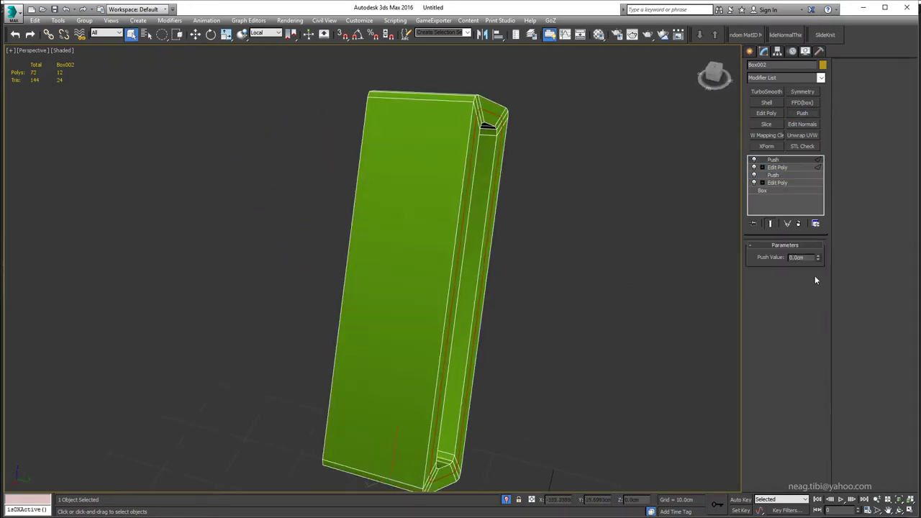
left_click_drag(817, 257, 817, 259)
middle_click_drag(489, 238, 604, 202, "alt")
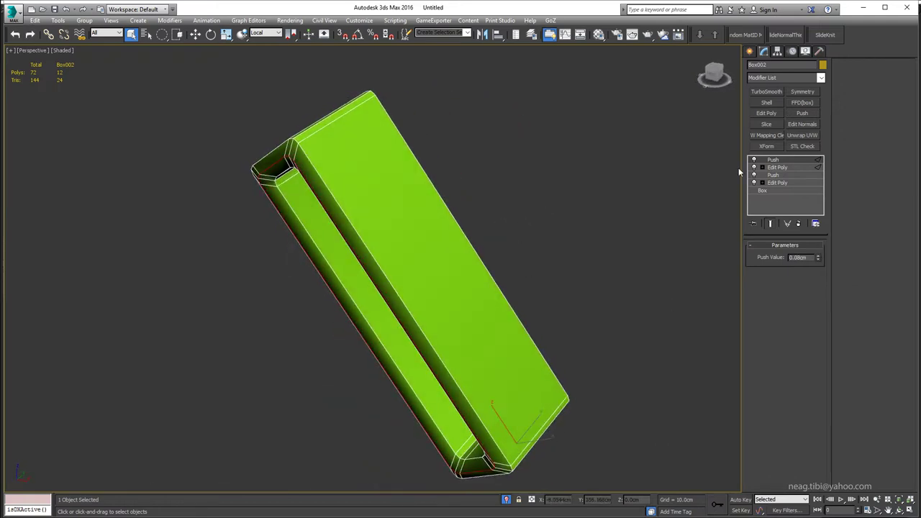
- Add another Edit Poly, select 12 edges and connect them with 2 segments and Pinch 77
left_click(767, 113)
key("2")
middle_click_drag(638, 310, 669, 287, "alt")
left_click(904, 121)
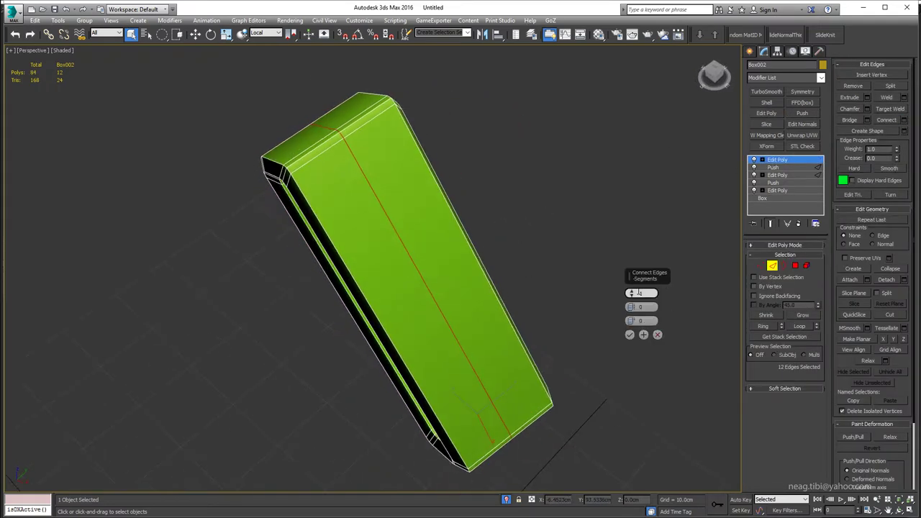
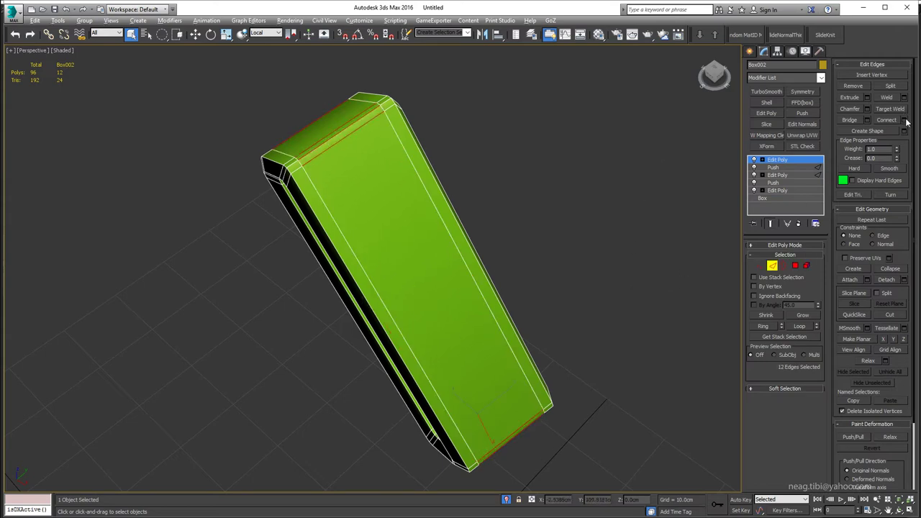
- Add connecting edge loops across the hollow rectangular frame and check its interior walls
left_click(629, 335)
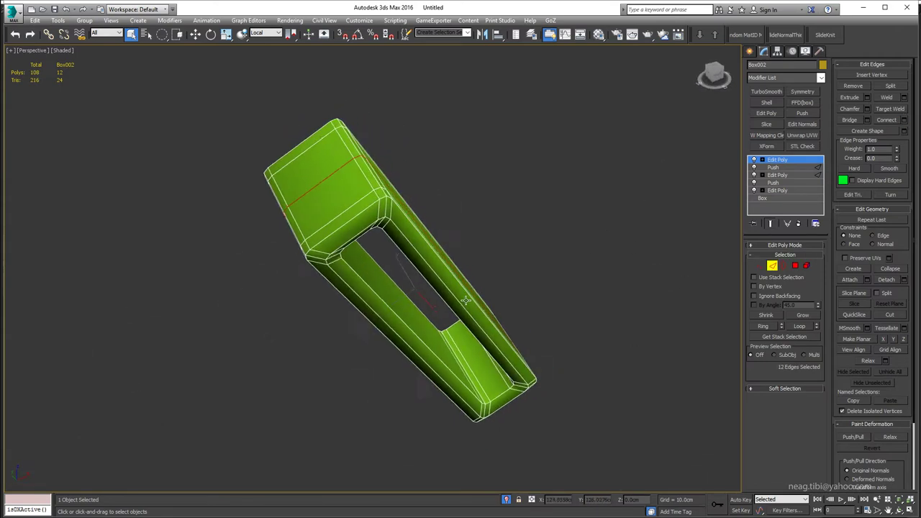
middle_click_drag(632, 338, 905, 115, "alt")
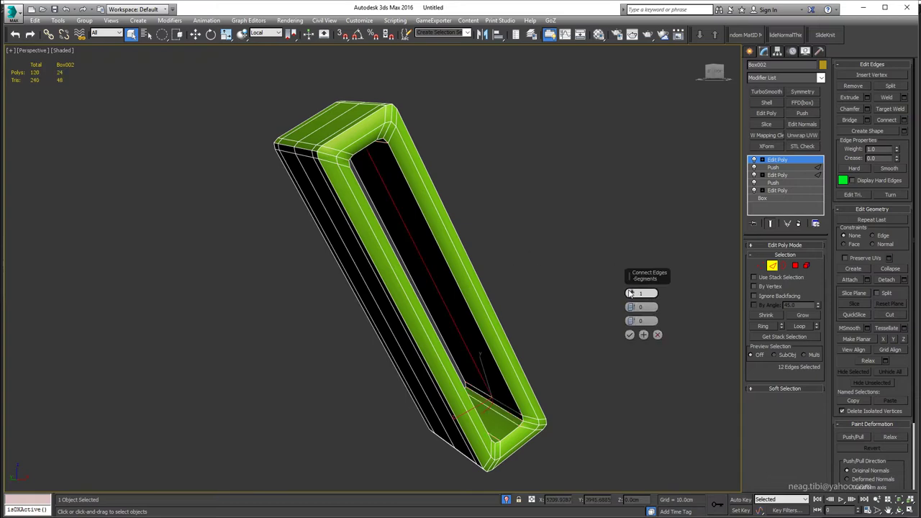
left_click(631, 334)
mouse_move(631, 335)
middle_mouse_down("alt")
mouse_move(453, 366)
mouse_move(382, 308)
mouse_move(495, 207)
middle_mouse_up("alt")
key("ctrl+shift+e")
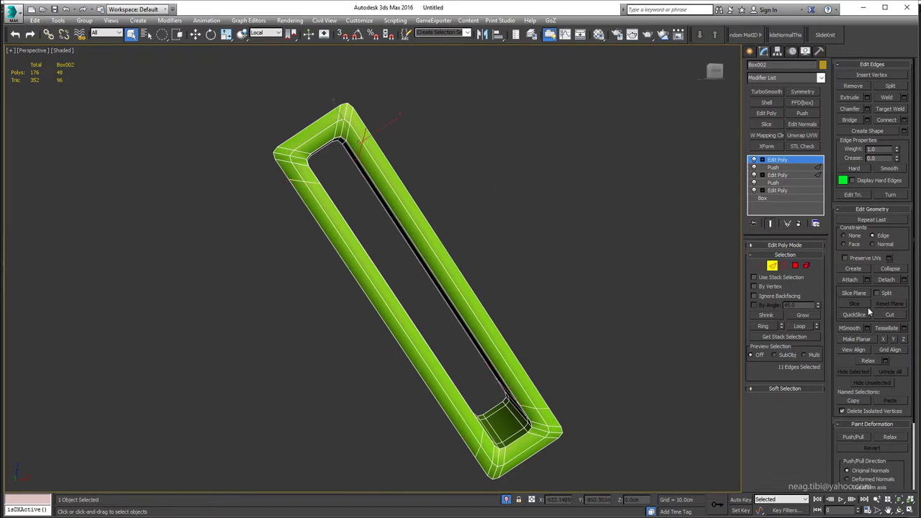
mouse_move(496, 259)
middle_mouse_down("alt")
mouse_move(506, 255)
mouse_move(323, 205)
middle_mouse_up("alt")
mouse_move(442, 234)
middle_mouse_down("alt")
mouse_move(463, 236)
mouse_move(493, 377)
middle_mouse_up("alt")
key("w")
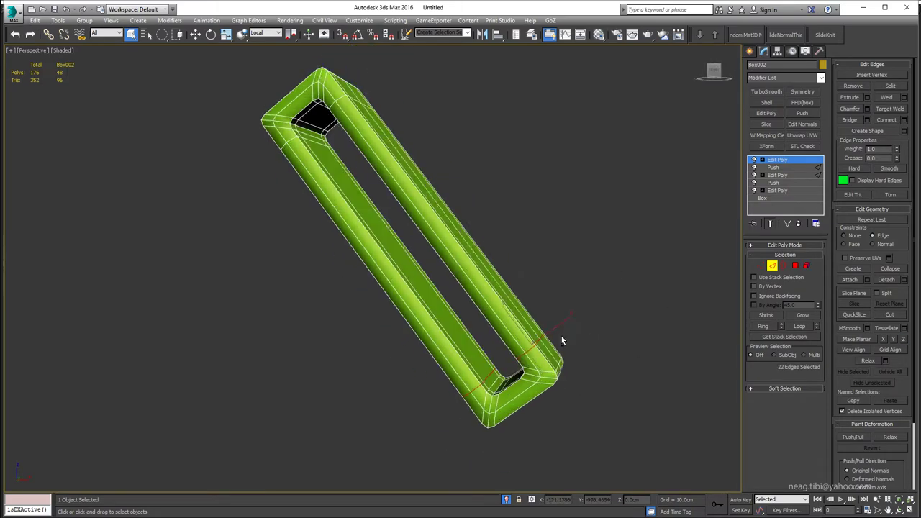
mouse_move(561, 334)
middle_mouse_down("alt")
mouse_move(451, 243)
mouse_move(386, 171)
middle_mouse_up("alt")
- Connect a second edge ring with 5 segments, deselect, and exit isolation to show the whole belt
double_click(339, 198, "ctrl")
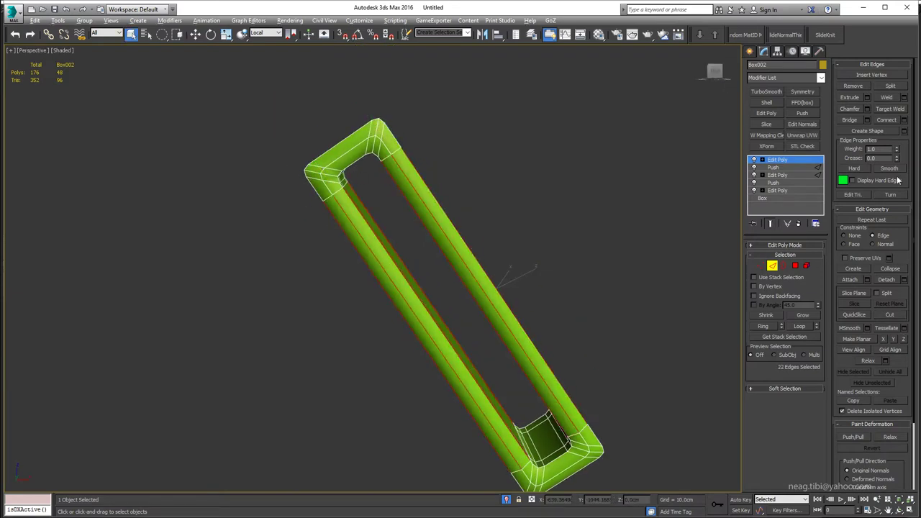
key("ctrl+shift+e")
left_click_drag(631, 293, 631, 287)
middle_click_drag(626, 288, 601, 281, "alt")
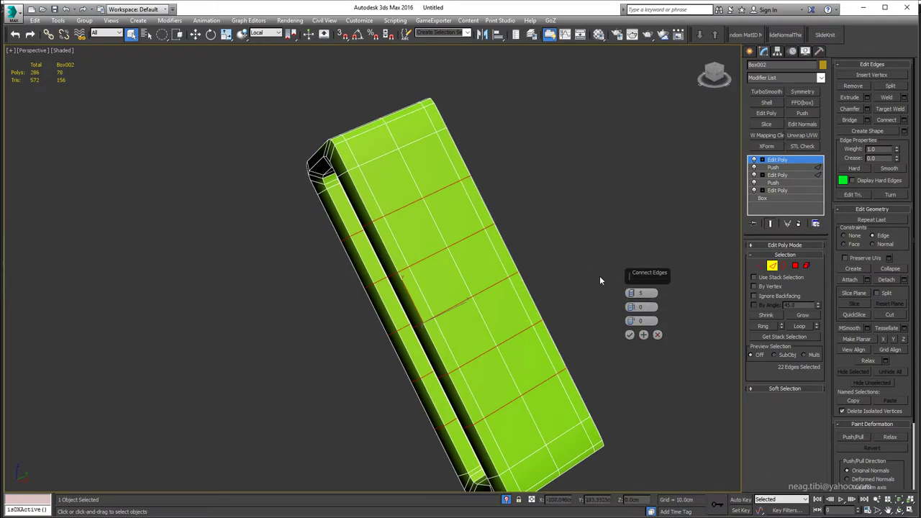
left_click(631, 336)
mouse_move(634, 336)
middle_mouse_down("alt")
mouse_move(578, 309)
mouse_move(592, 304)
mouse_move(530, 329)
middle_mouse_up("alt")
left_click(394, 339)
key("alt+q")
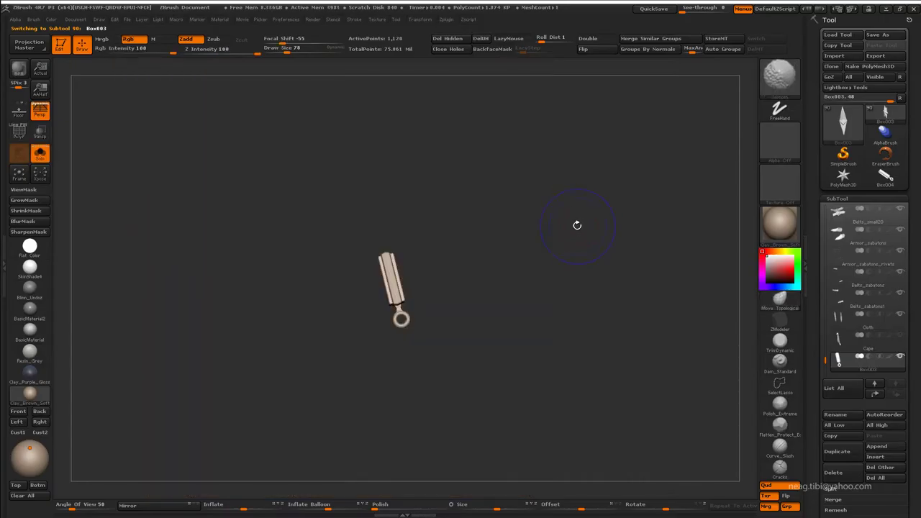
- Frame the buckle strap upright and turn off Solo to show the surrounding armour
left_click(732, 51)
mouse_move(534, 259)
left_mouse_down()
mouse_move(565, 246)
mouse_move(571, 278)
left_mouse_up()
key("f")
key("shift+f")
mouse_move(535, 226)
left_mouse_down()
mouse_move(538, 280)
mouse_move(520, 306)
mouse_move(567, 290)
left_mouse_up()
key("ctrl+shift+s")
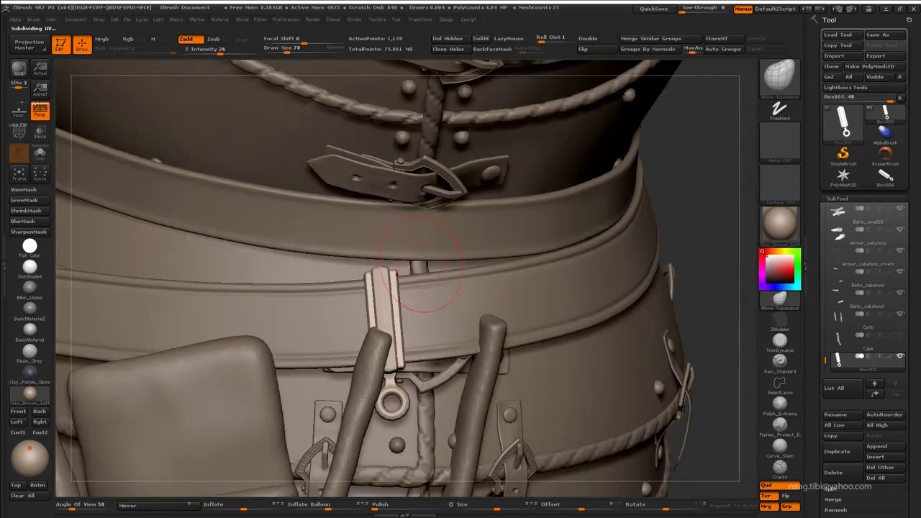
- Duplicate the belt loop with a Ctrl-drag and move the copy right along the belt
mouse_move(392, 320)
left_mouse_down("ctrl")
mouse_move(484, 312)
mouse_move(544, 204)
mouse_move(445, 275)
mouse_move(472, 288)
left_mouse_up("ctrl")
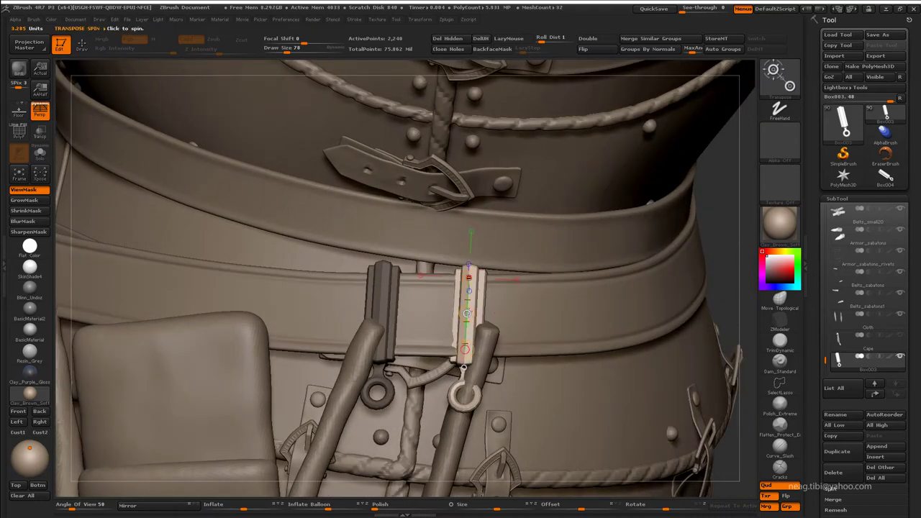
left_click_drag(450, 274, 461, 350)
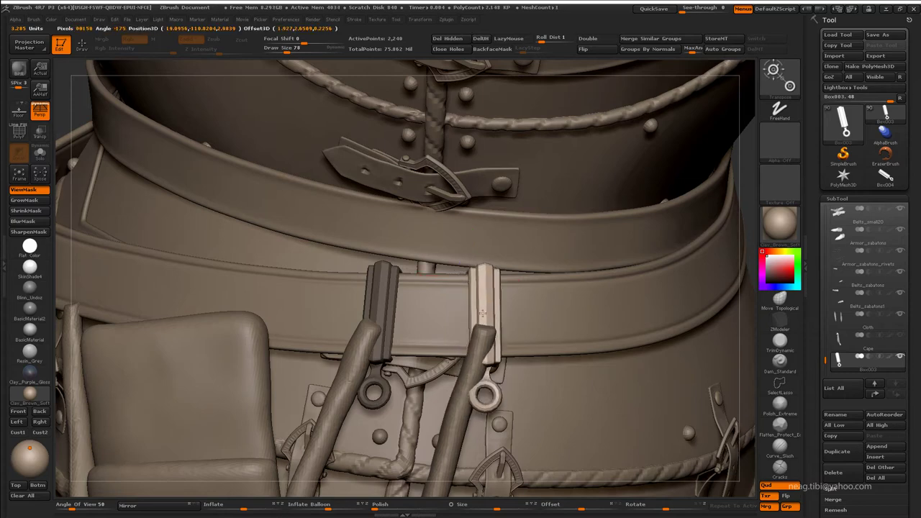
left_click_drag(482, 313, 509, 288)
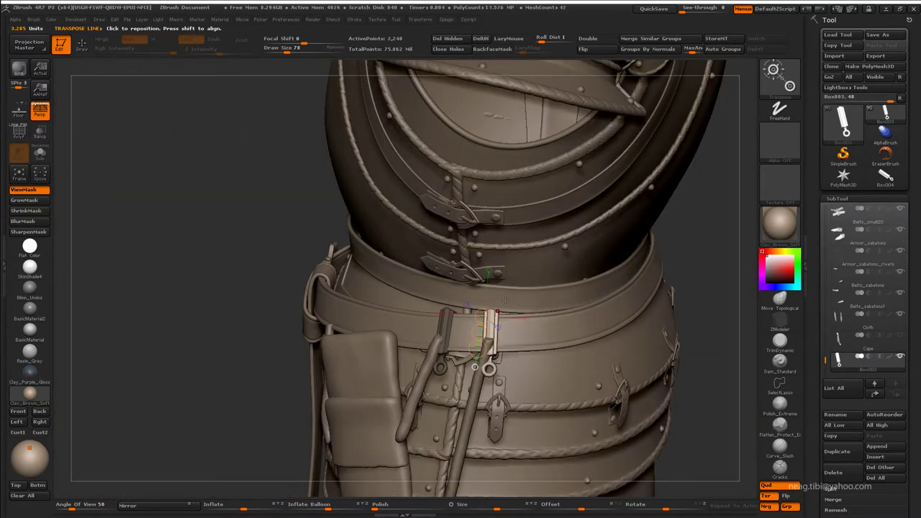
right_click_drag(504, 298, 589, 349, "ctrl")
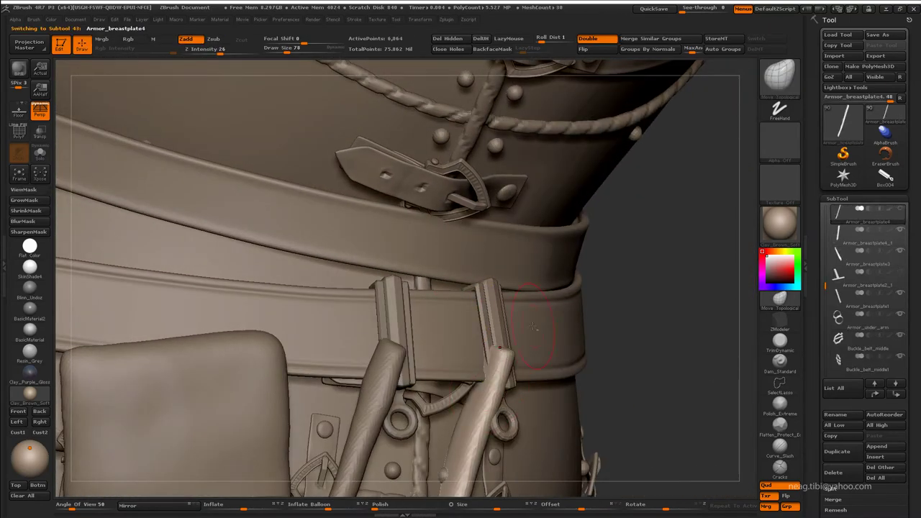
- Select Box003 and rotate the belt loop so it hangs upright
left_click(495, 331, "alt")
right_click_drag(495, 331, 452, 357)
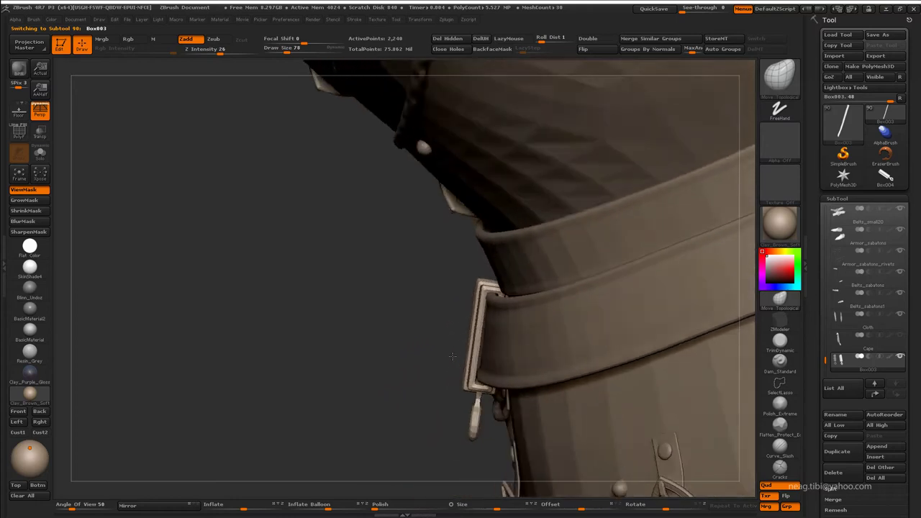
key("w")
right_click_drag(444, 303, 380, 321)
left_click_drag(468, 253, 435, 420)
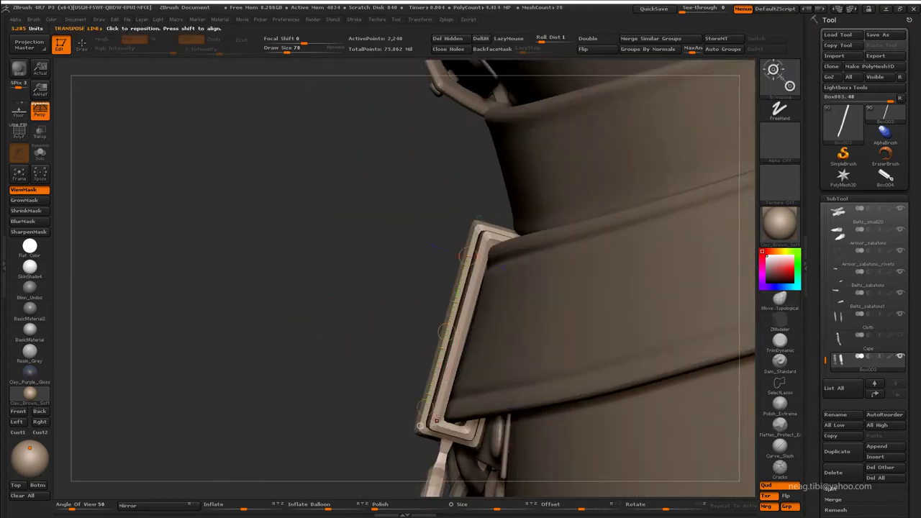
right_click_drag(403, 273, 406, 267)
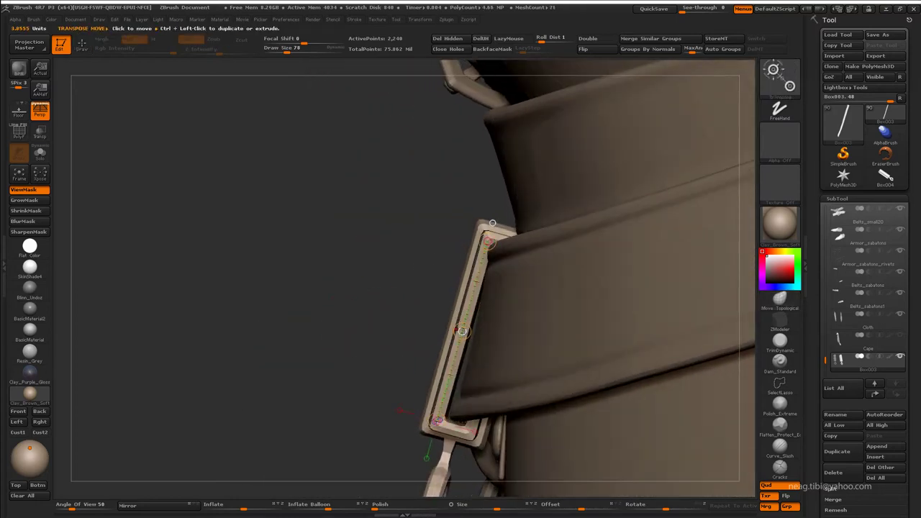
mouse_move(459, 326)
right_mouse_down()
mouse_move(630, 309)
mouse_move(657, 247)
mouse_move(446, 222)
right_mouse_up()
key("q")
key("w")
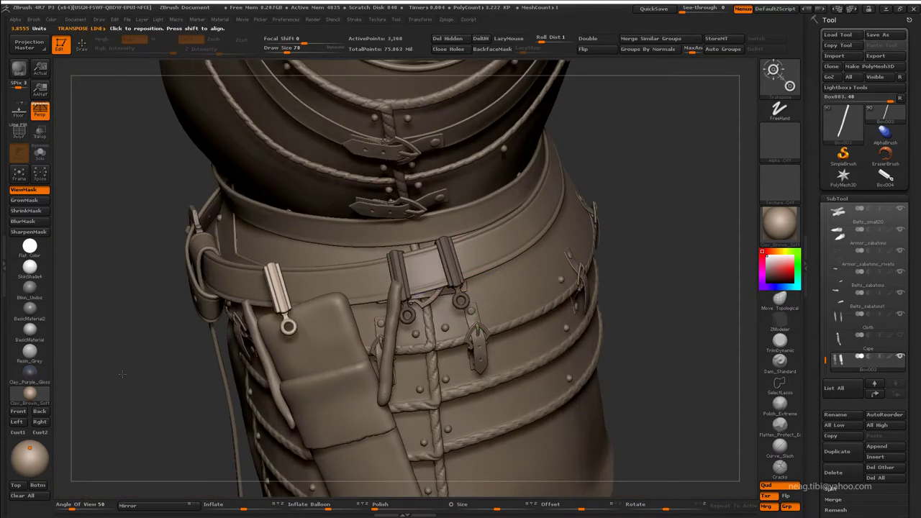
right_click_drag(122, 373, 440, 216)
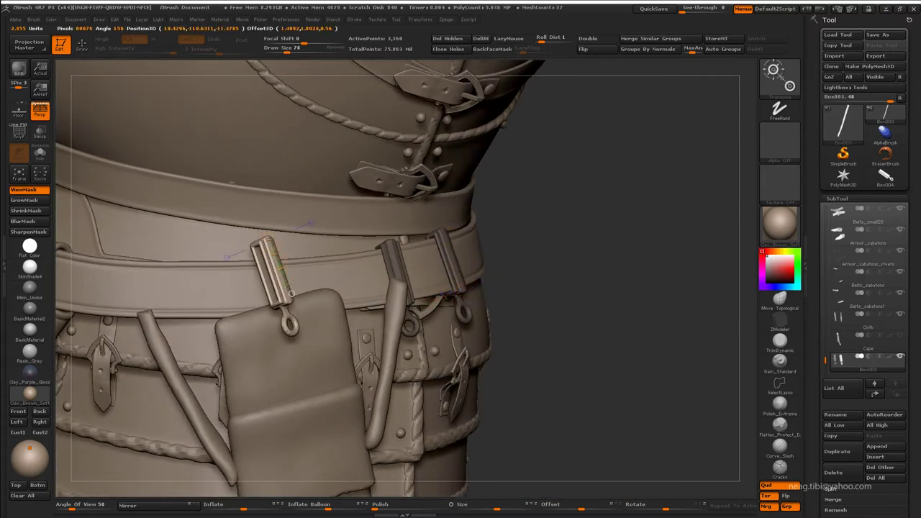
mouse_move(279, 271)
left_mouse_down()
mouse_move(309, 274)
mouse_move(160, 281)
left_mouse_up()
mouse_move(155, 282)
right_mouse_down()
mouse_move(249, 277)
mouse_move(432, 356)
mouse_move(389, 339)
right_mouse_up()
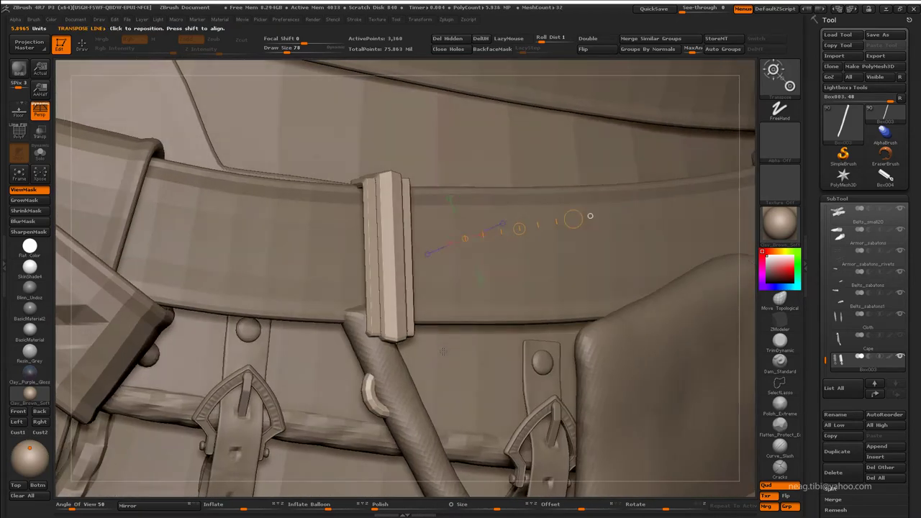
- Shift the belt loop and ring left so they sit flush against the curving belt
left_click(376, 325)
left_click_drag(372, 211, 357, 252)
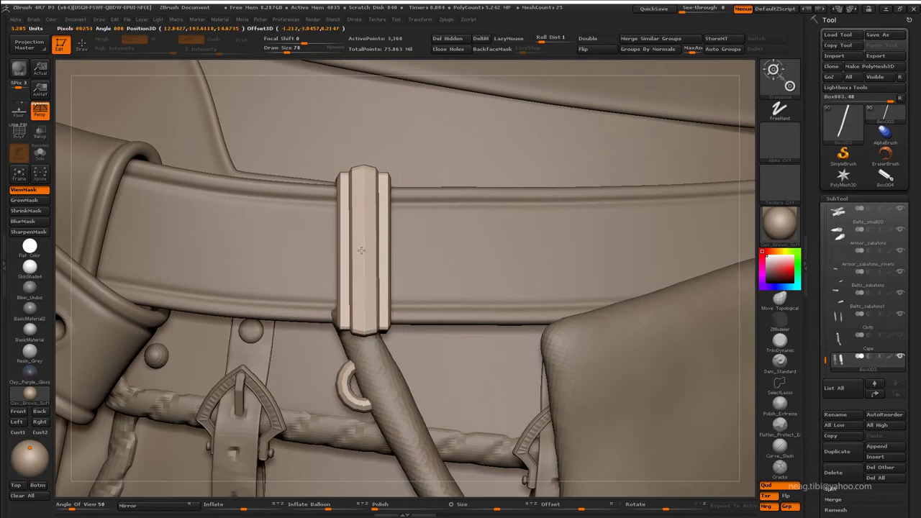
right_click_drag(359, 252, 476, 226)
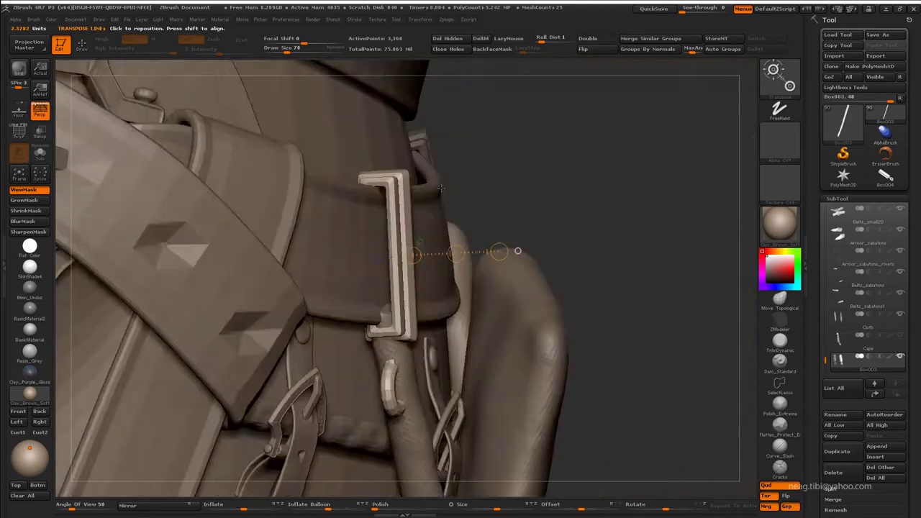
right_click_drag(476, 227, 467, 217)
left_click_drag(463, 254, 456, 252)
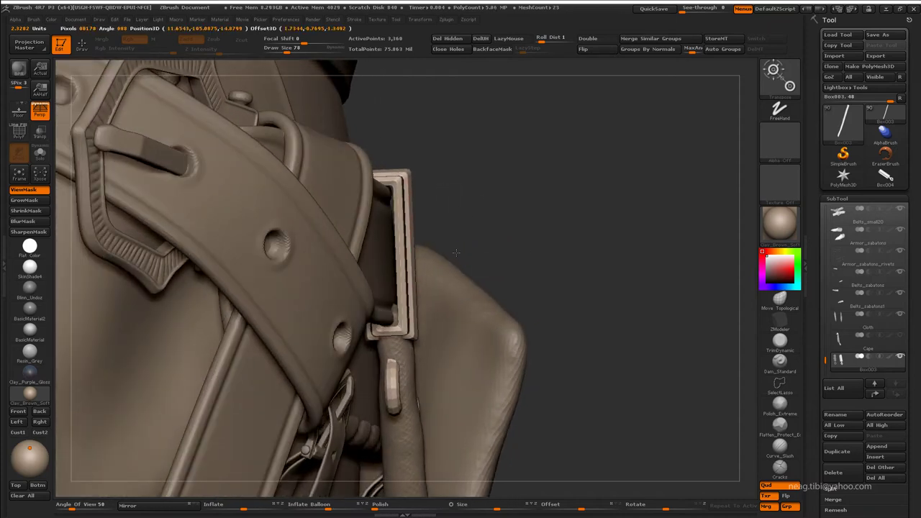
right_click_drag(457, 252, 453, 333)
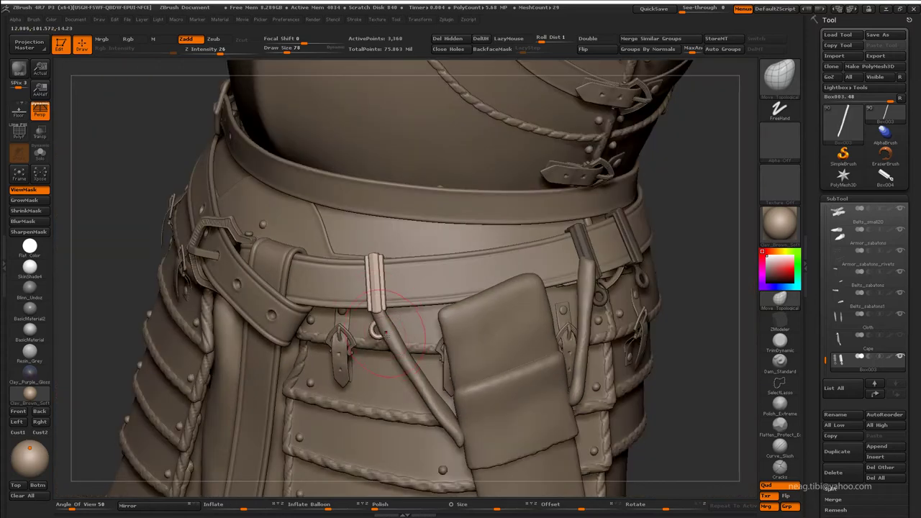
left_click(414, 346, "alt")
mouse_move(575, 248)
right_mouse_down("ctrl")
mouse_move(334, 308)
mouse_move(504, 274)
mouse_move(576, 309)
right_mouse_up("ctrl")
left_click(382, 291, "alt")
- Hide the T-shaped sword mesh and make Armor_breastplate4 active while viewing the belt
scroll(863, 287, "up", 3)
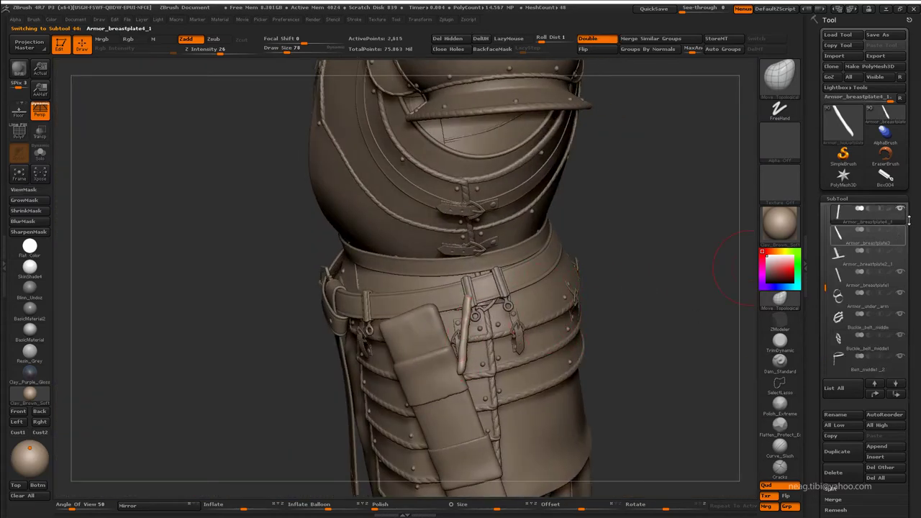
left_click(860, 214)
scroll(864, 288, "up", 2)
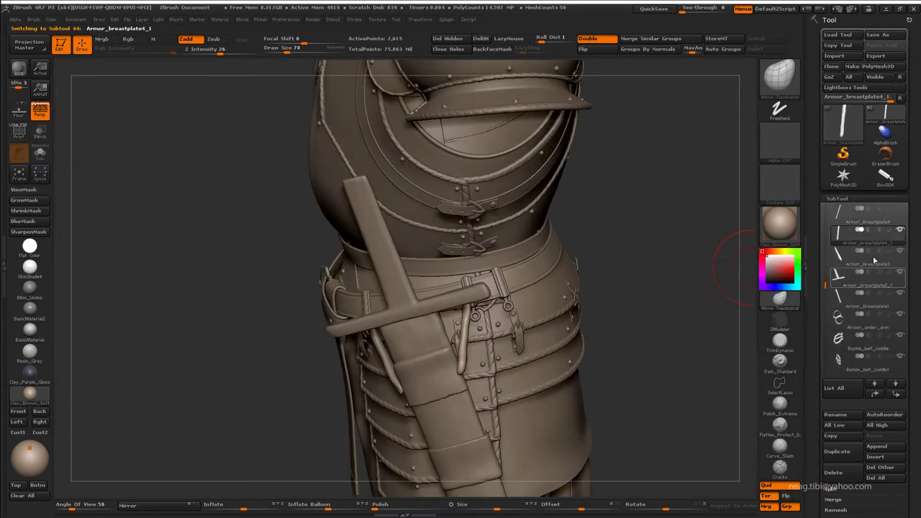
left_click(901, 275)
scroll(902, 299, "up", 1)
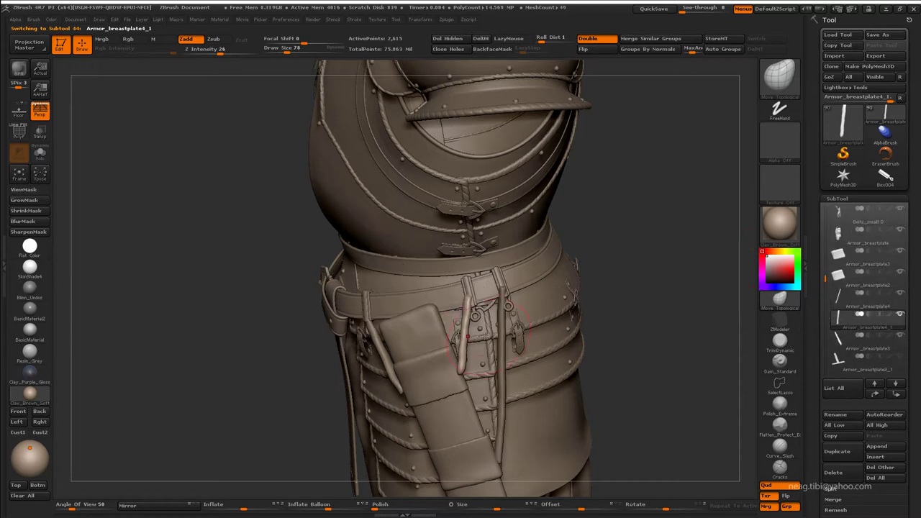
left_click_drag(466, 307, 490, 351)
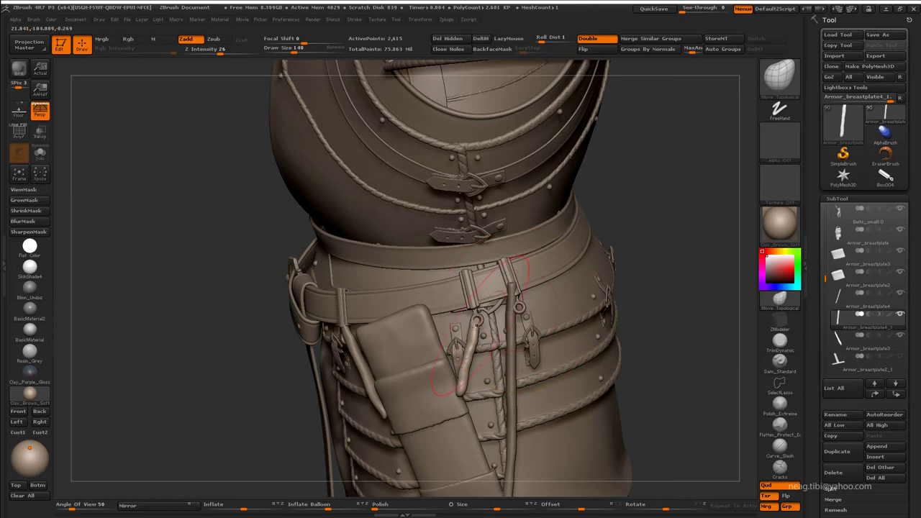
left_click(512, 316, "alt")
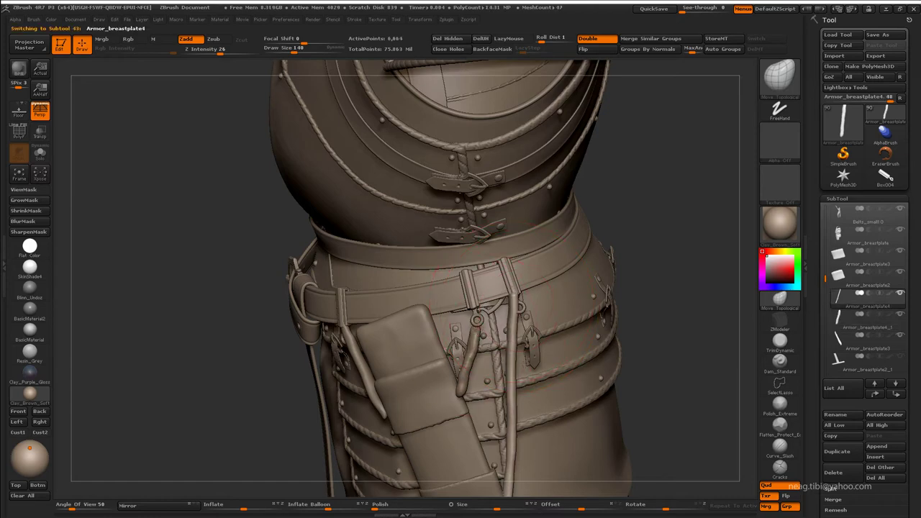
left_click_drag(514, 331, 467, 334)
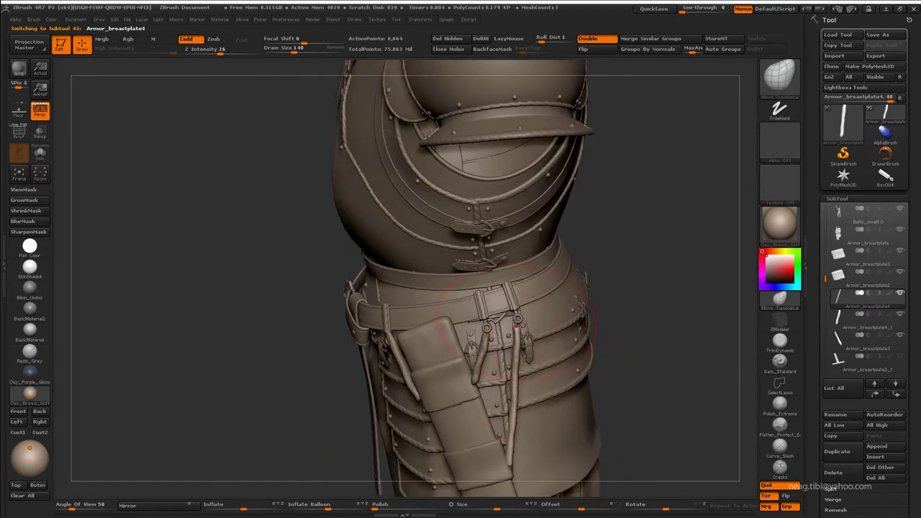
mouse_move(216, 288)
left_mouse_down("alt")
mouse_move(216, 237)
mouse_move(180, 288)
left_mouse_up("alt")
left_click_drag(216, 238, 216, 345, "alt")
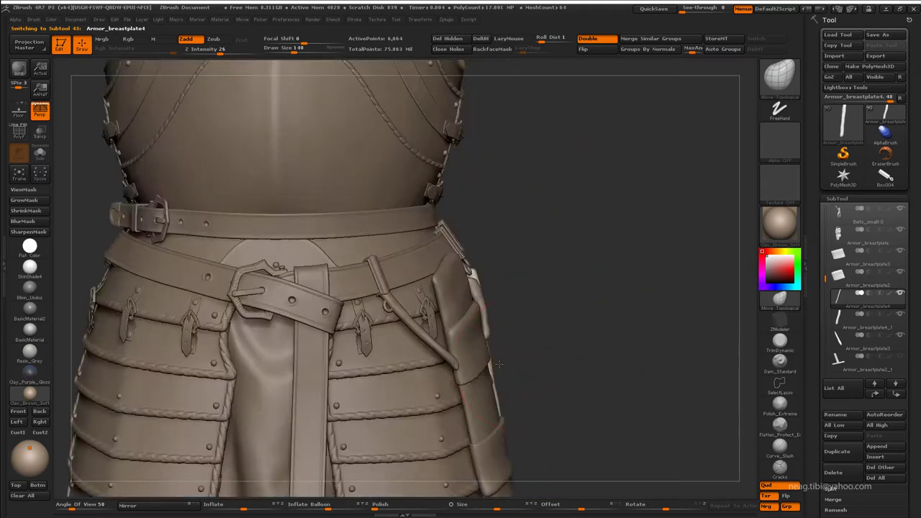
- Make the Armor_breastplate4_1 strap the active subtool, viewed close up
left_click_drag(530, 300, 464, 274)
left_click(465, 273, "alt")
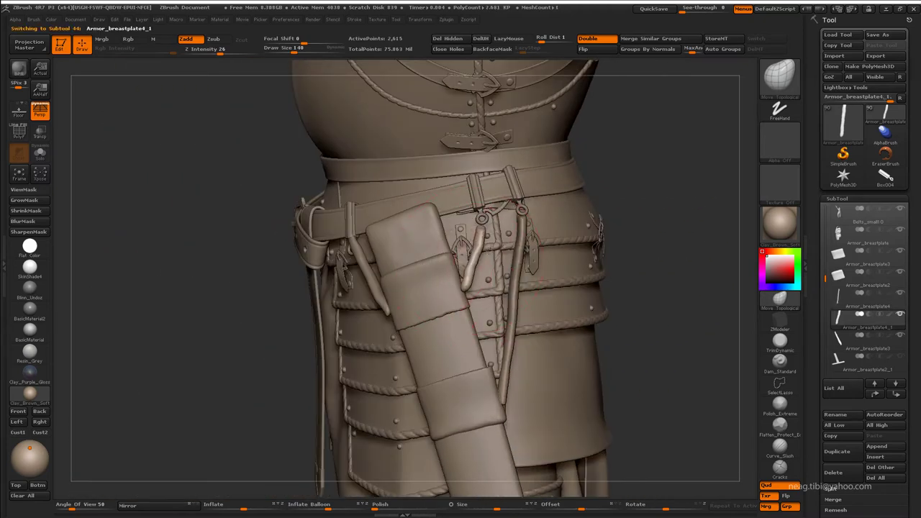
left_click_drag(413, 301, 392, 288)
left_click(408, 290, "alt")
mouse_move(439, 322)
left_mouse_down()
mouse_move(442, 342)
mouse_move(468, 317)
left_mouse_up()
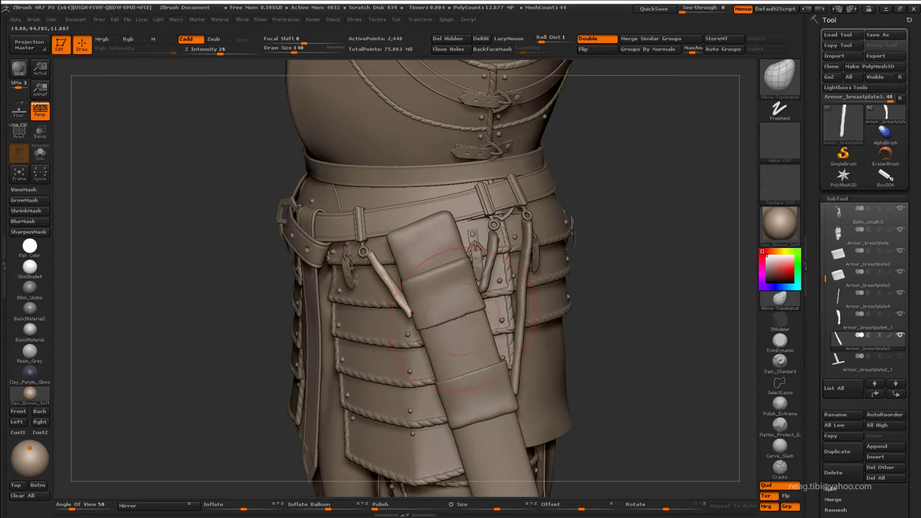
left_click_drag(500, 249, 523, 213, "alt")
left_click(523, 213, "alt")
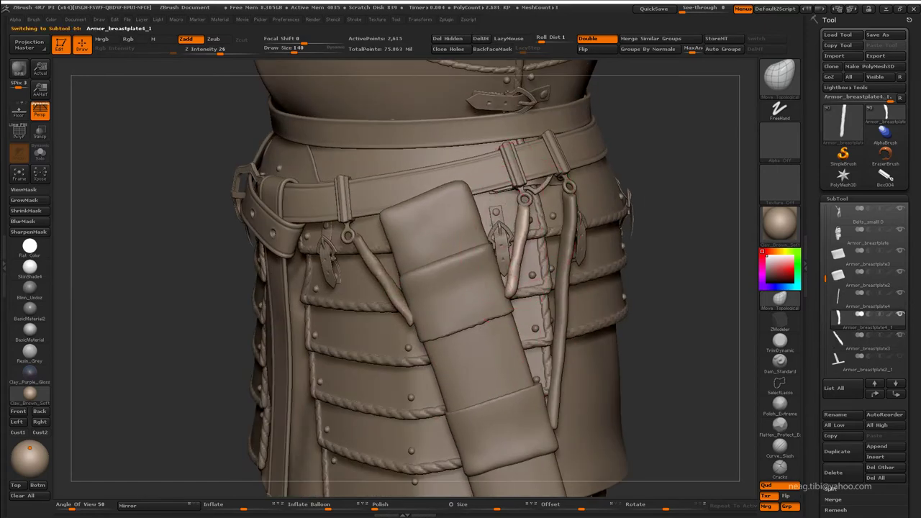
mouse_move(620, 188)
left_mouse_down()
mouse_move(631, 320)
mouse_move(719, 279)
left_mouse_up()
- MergeDown the strap pieces into Armor_breastplate3, confirming each merge
left_click(834, 480)
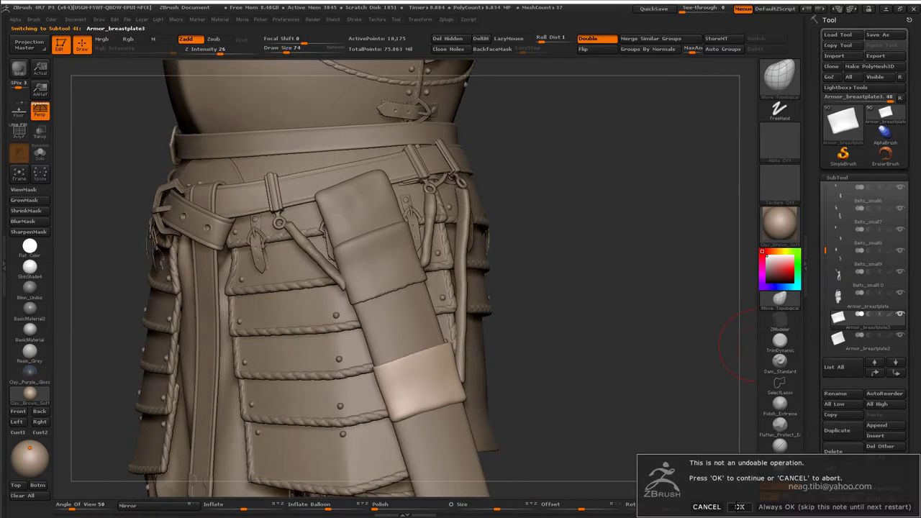
key("Return")
mouse_move(611, 374)
left_mouse_down()
mouse_move(507, 188)
mouse_move(734, 324)
left_mouse_up()
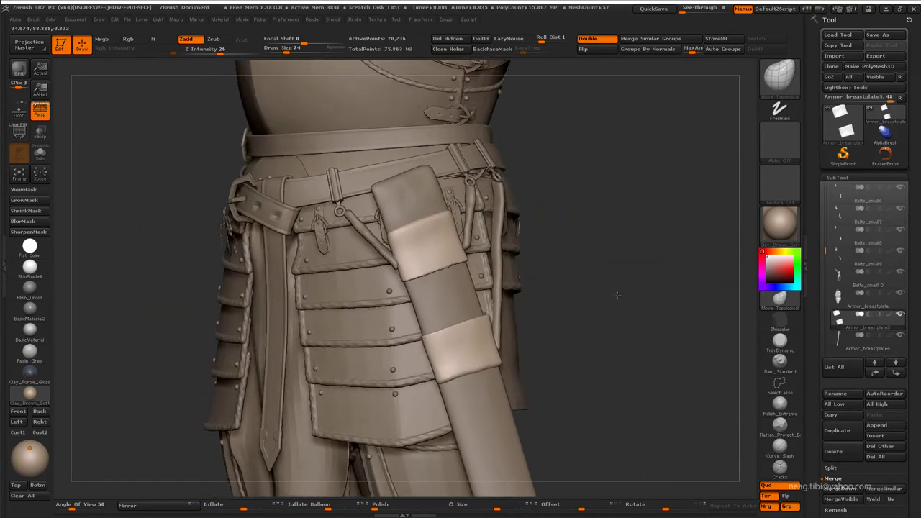
left_click(839, 488)
left_click(738, 505)
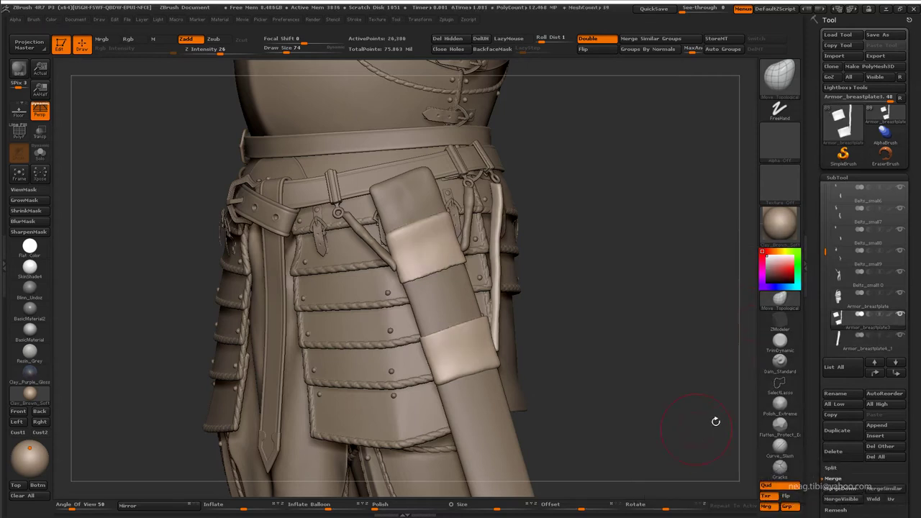
left_click(835, 481)
key("Return")
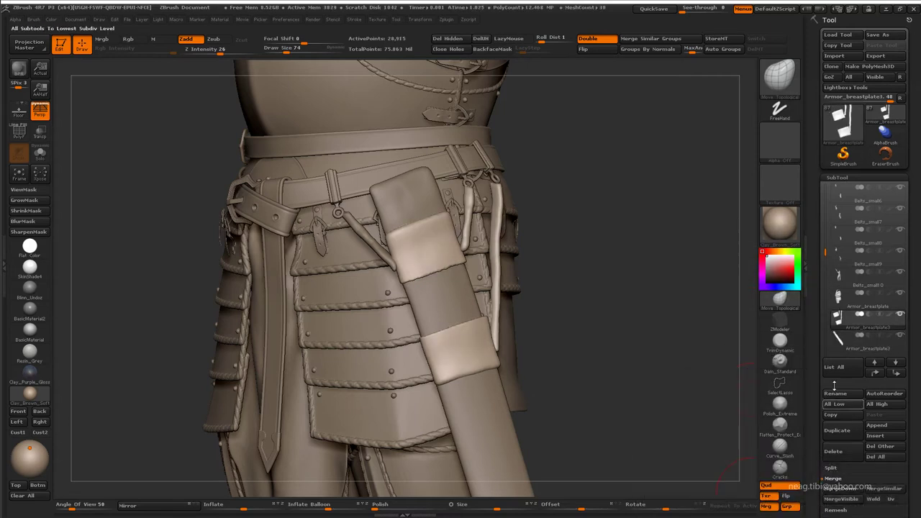
- Merge Armor_breastplate2_1 and the sword into Armor_breastplate3, then frame the armored figure
left_click(839, 487)
key("Return")
left_click(837, 349)
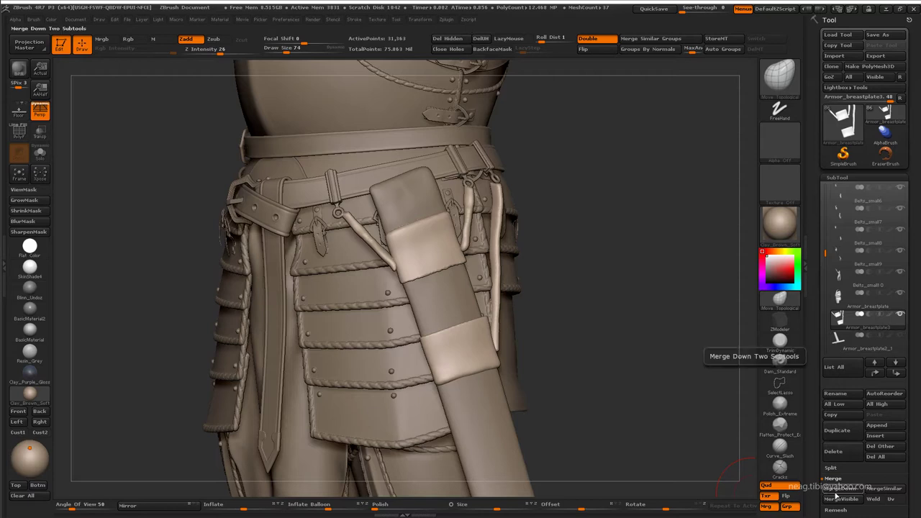
left_click(827, 489)
key("Return")
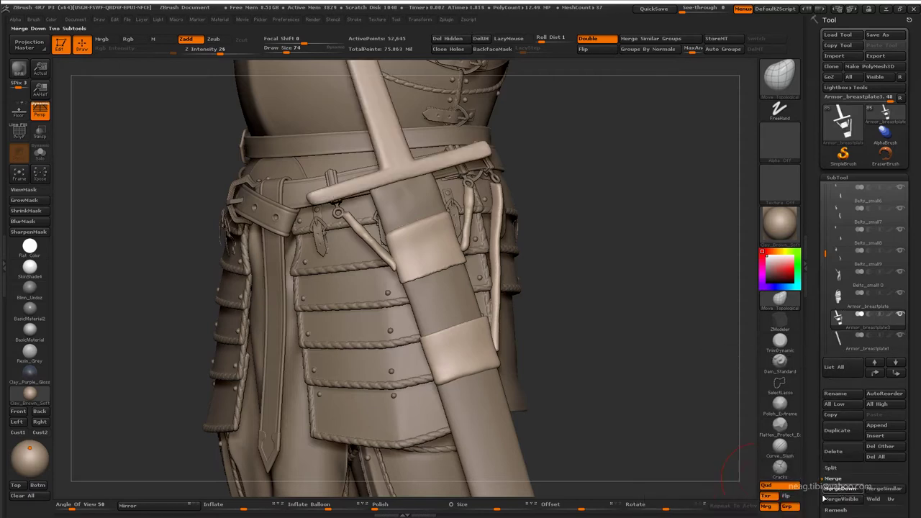
key("f")
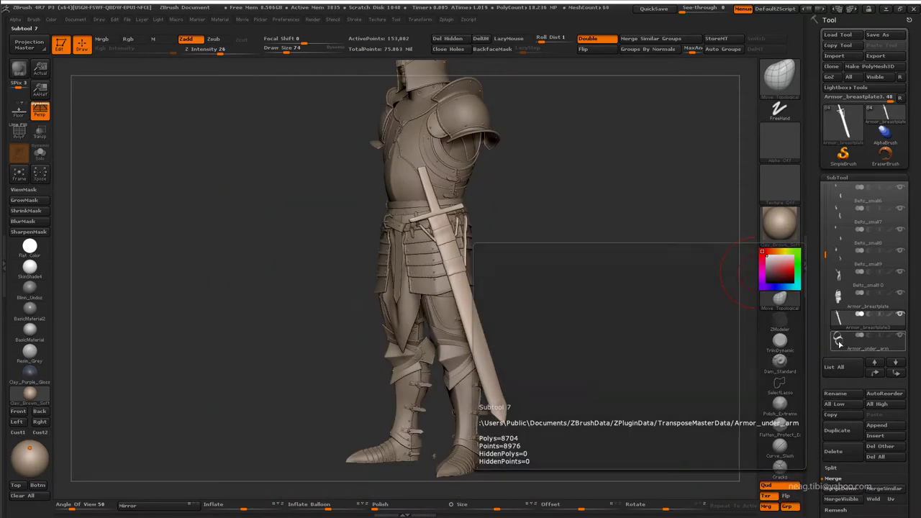
left_click(895, 362)
mouse_move(433, 456)
left_mouse_down("alt")
mouse_move(482, 278)
mouse_move(626, 274)
left_mouse_up("alt")
- Switch to 3ds Max and inspect the green tie-shaped belt knot up close
key("alt+Tab")
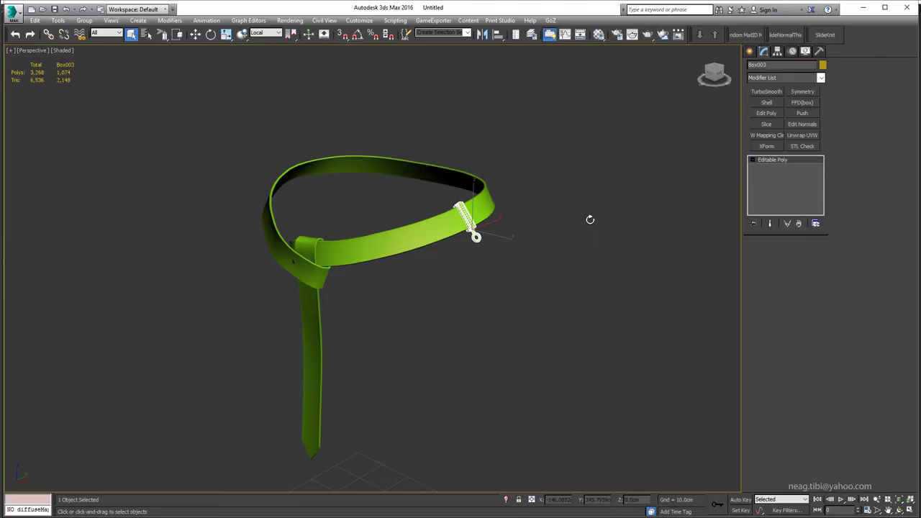
left_click(473, 248)
middle_click_drag(473, 249, 280, 251, "alt")
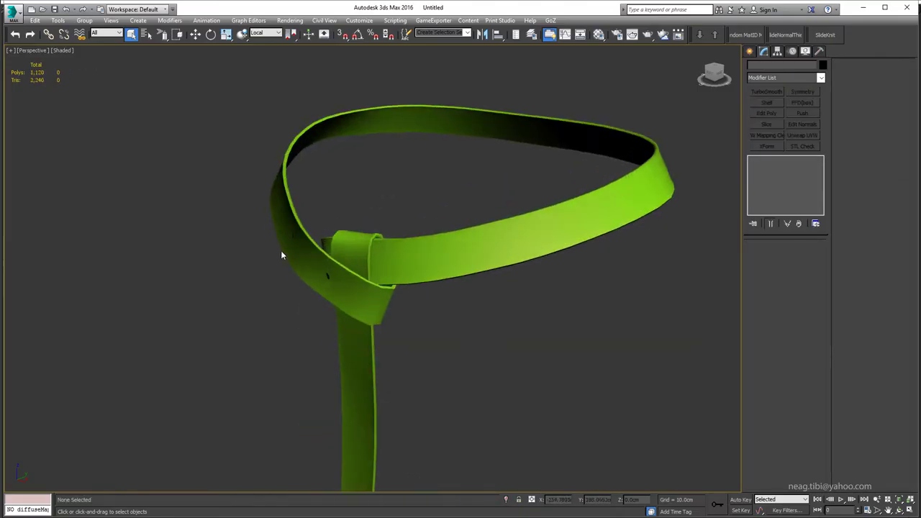
scroll(280, 251, "up", 5)
scroll(365, 256, "up", 5)
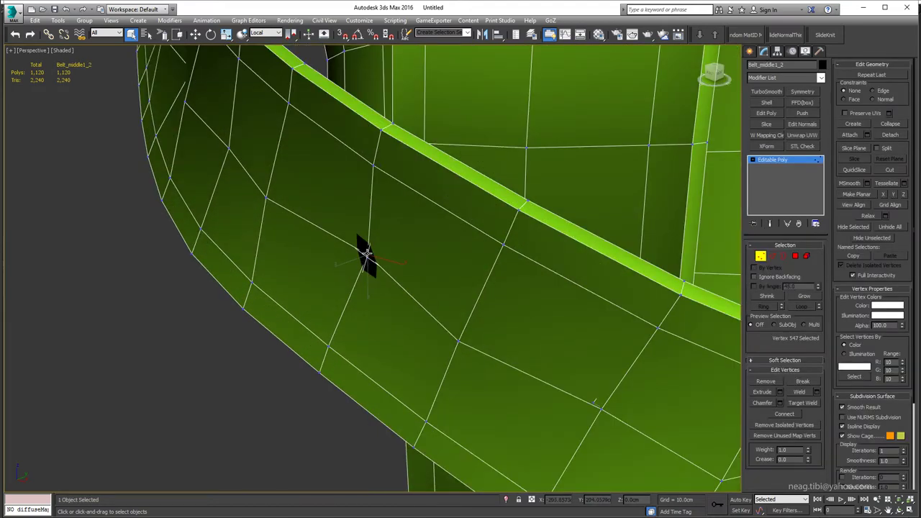
scroll(341, 264, "down", 3)
scroll(314, 251, "down", 5)
scroll(243, 312, "up", 10)
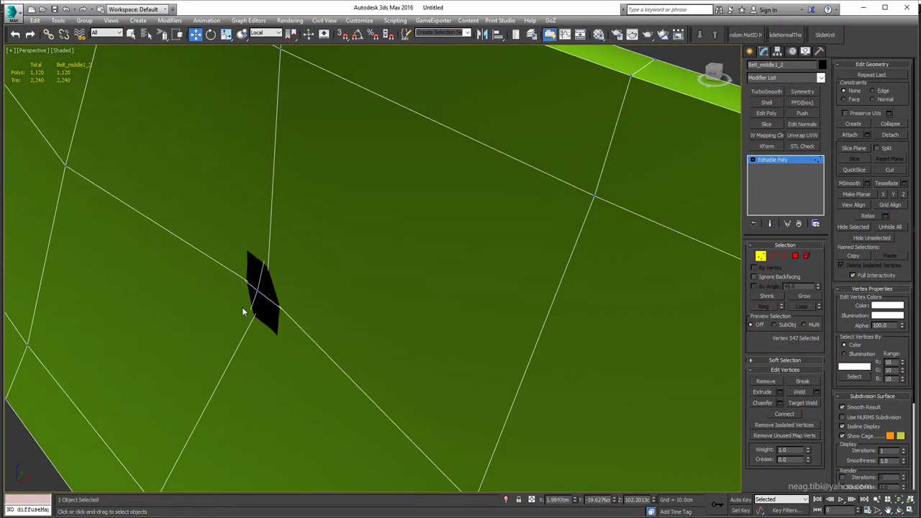
scroll(321, 221, "down", 5)
scroll(321, 222, "down", 3)
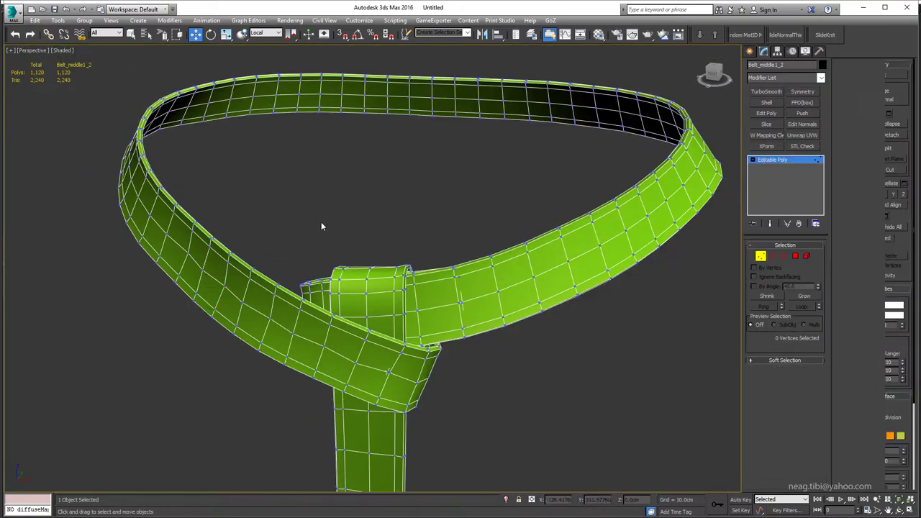
left_click(322, 221)
scroll(321, 221, "down", 3)
key("alt+Tab")
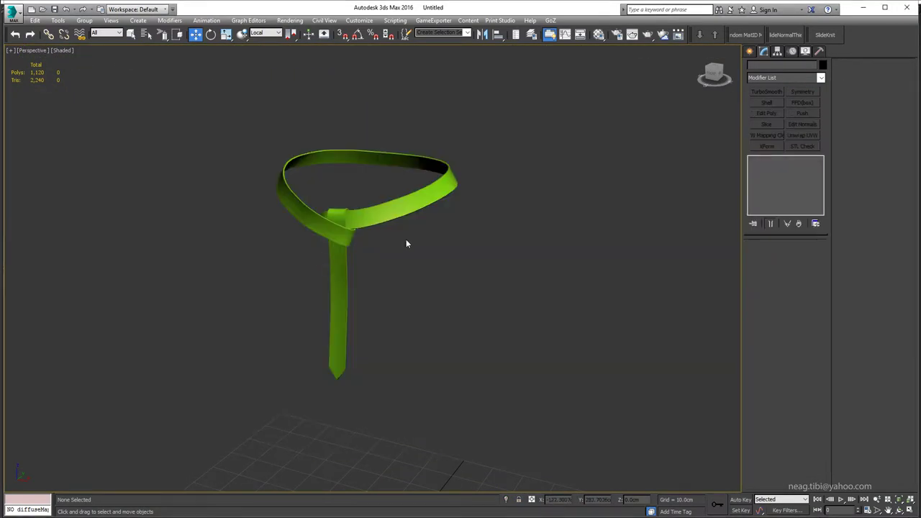
- Assign a new plain grey Standard material to the Belt_middle1_2 tie belt
left_click(334, 177)
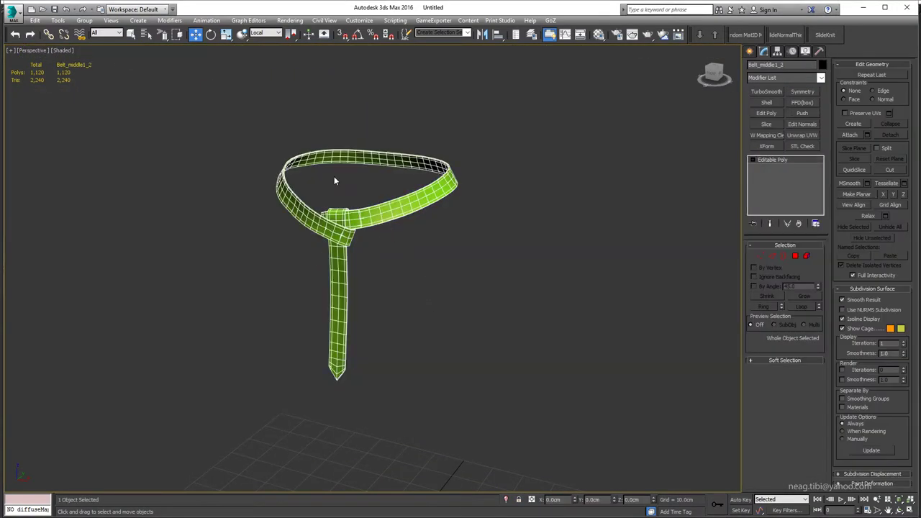
key("m")
left_click(467, 184)
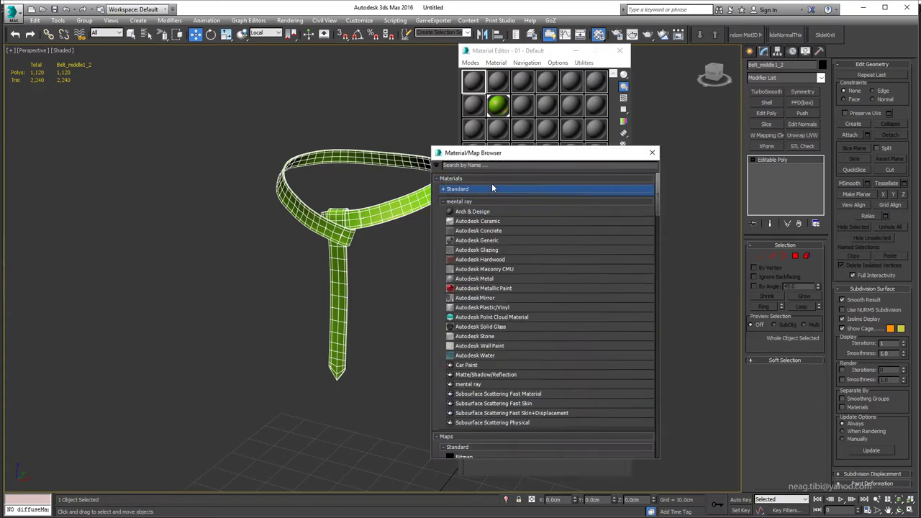
key("Escape")
left_click(492, 184)
left_click(620, 51)
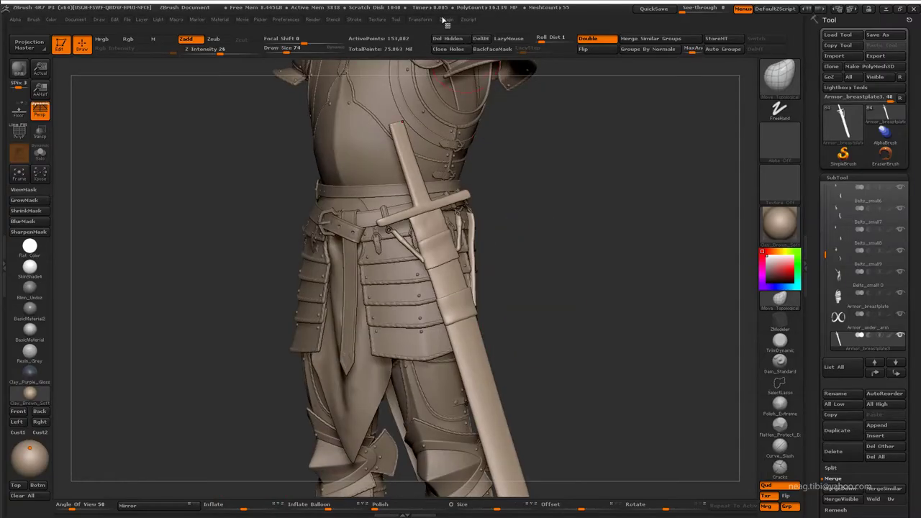
- Pre-process the current subtool in Decimation Master and solo the sword piece
left_click(446, 20)
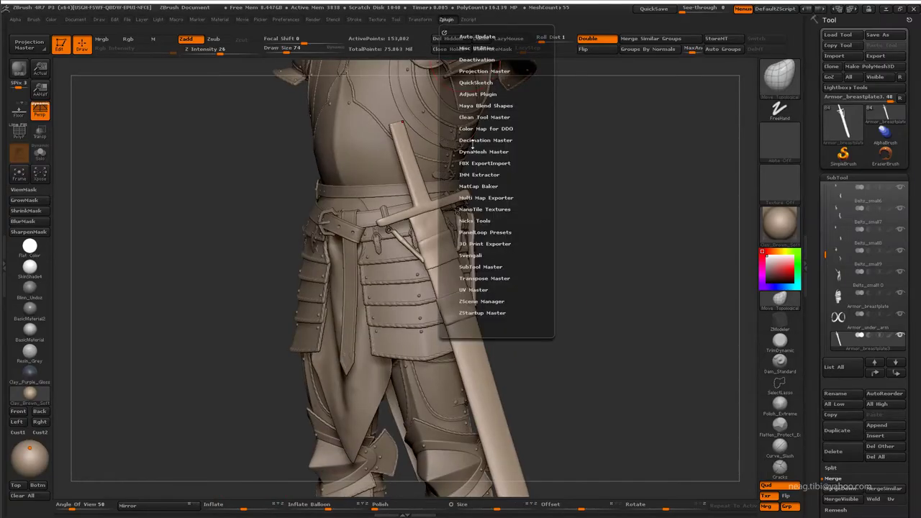
left_click(481, 140)
left_click(497, 185)
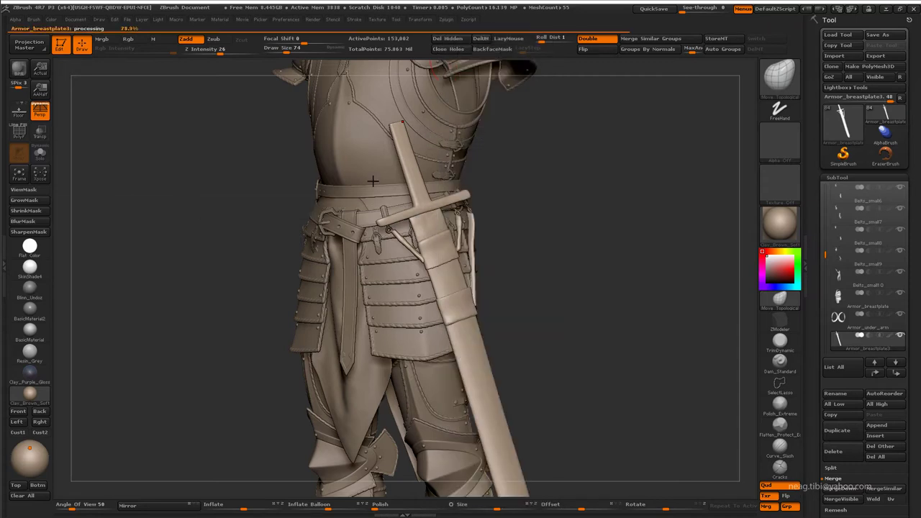
left_click_drag(578, 248, 574, 255)
left_click(39, 153)
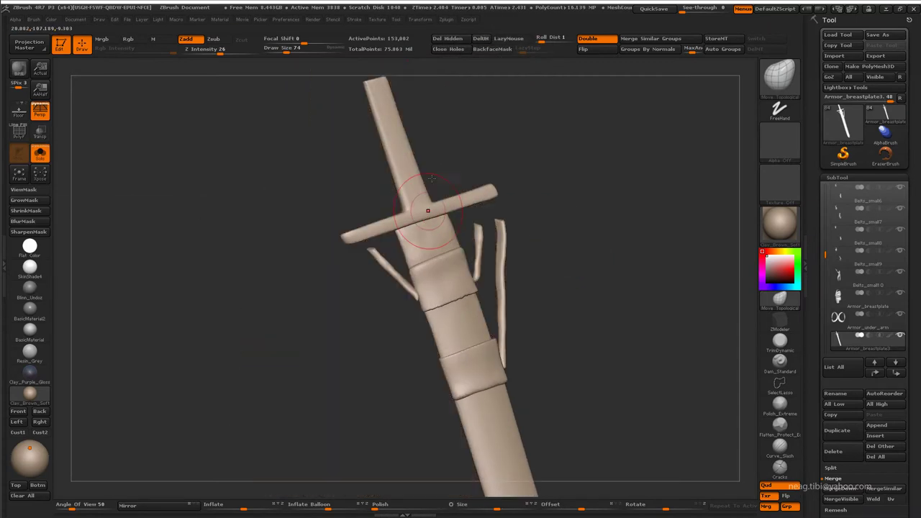
- Set the Decimation Master target to 10 k polys and decimate the sword subtool
left_click(446, 21)
left_click(461, 275)
type("20")
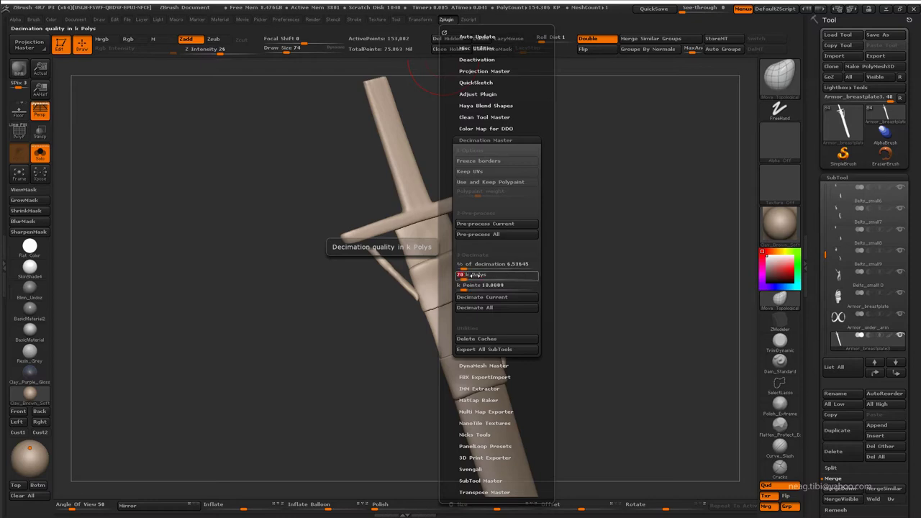
key("Return")
key("f")
key("shift+f")
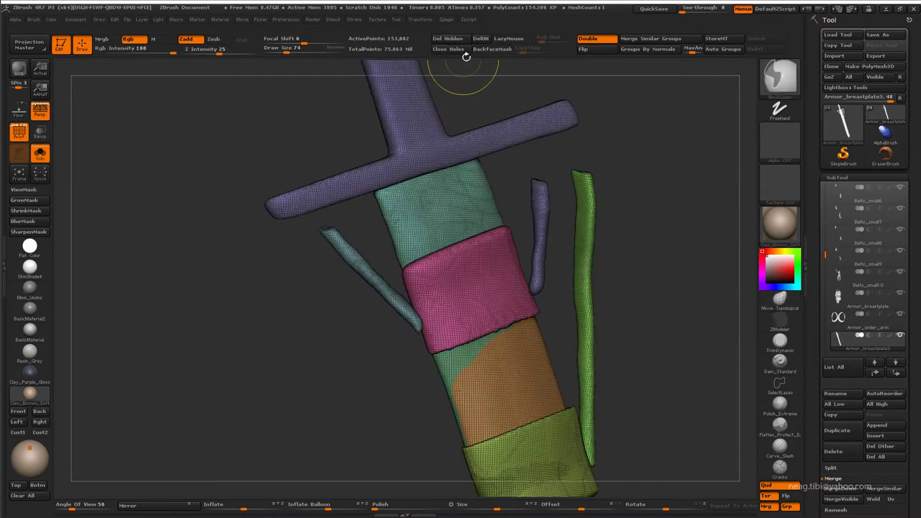
key("shift+f")
left_click(446, 20)
left_click(476, 275)
left_click(482, 297)
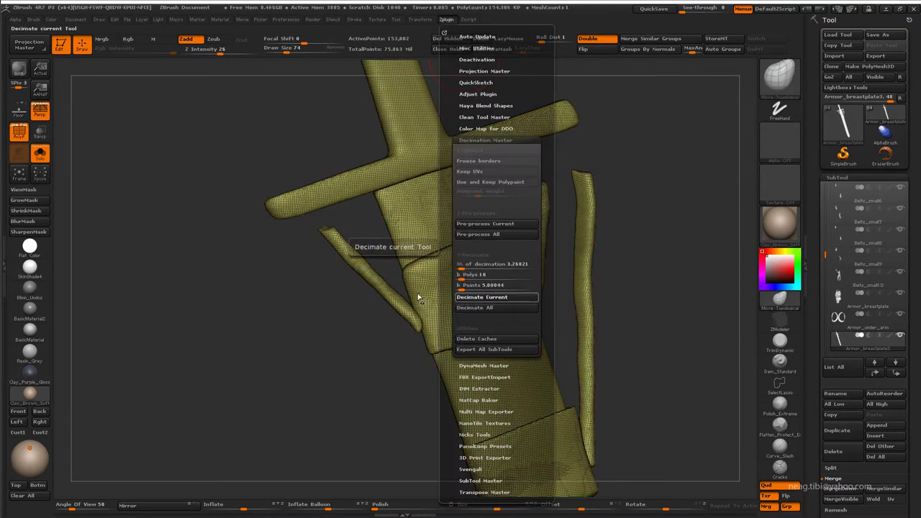
mouse_move(307, 262)
left_mouse_down()
mouse_move(479, 353)
mouse_move(452, 268)
mouse_move(536, 288)
left_mouse_up()
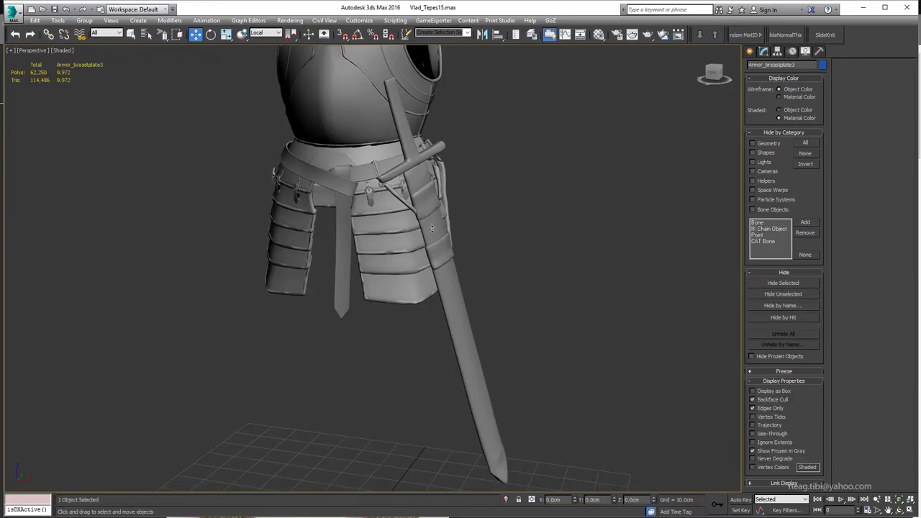
- Select Armor_breastplate004, clear its transform locks, isolate it, and maximize the Front view
left_click(440, 301)
left_click(777, 50)
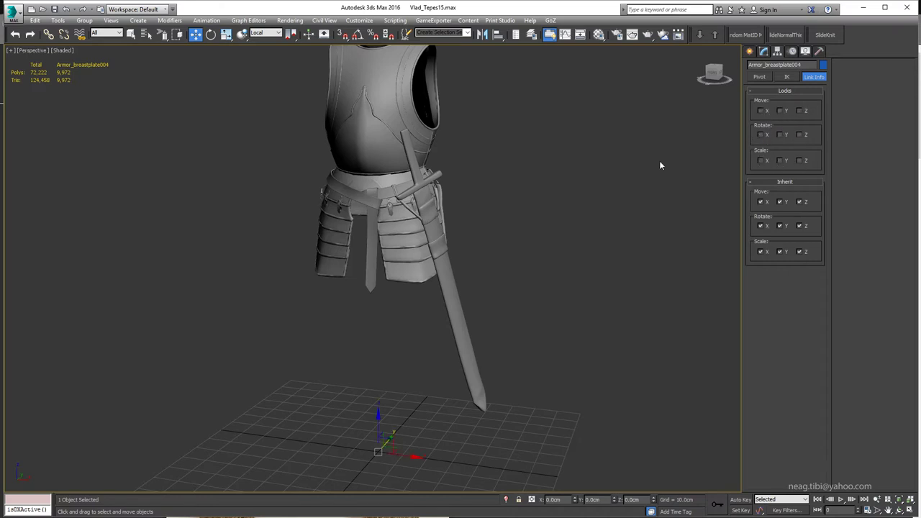
scroll(660, 165, "down", 2)
left_click(792, 50)
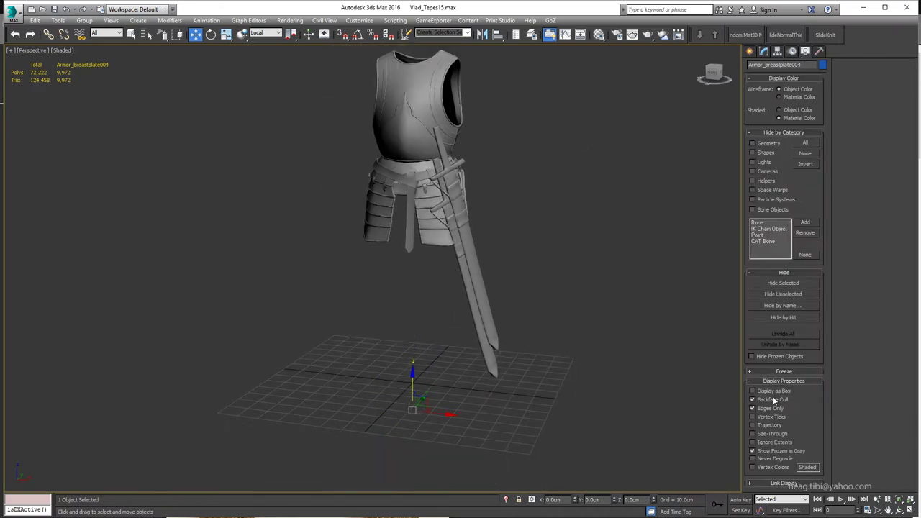
key("e")
key("alt+q")
key("alt+w")
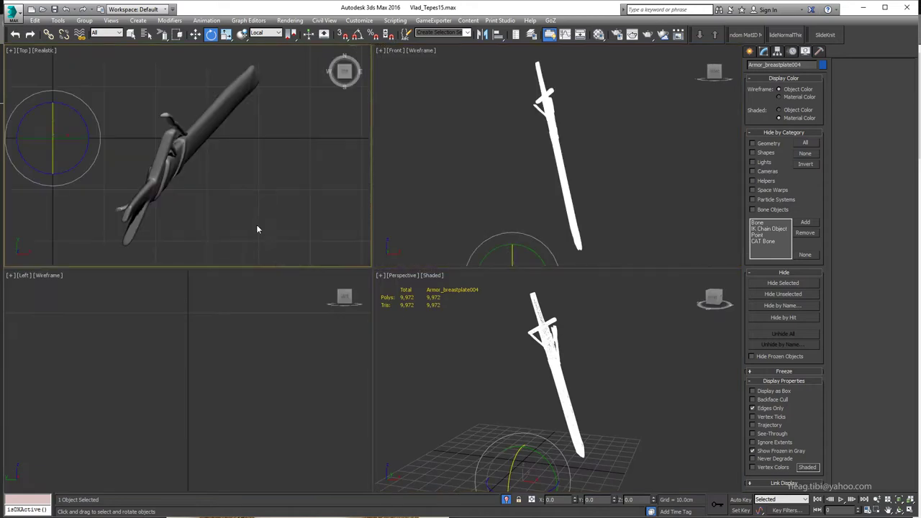
key("alt+w")
scroll(450, 226, "down", 2)
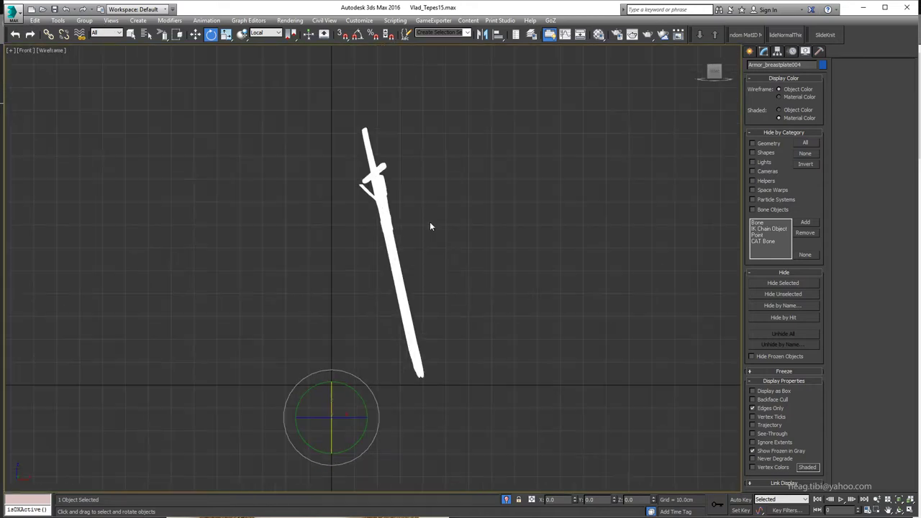
- Centre the sword's pivot on the object with Affect Pivot Only and Center to Object
left_click(777, 51)
left_click(788, 78)
left_click(761, 77)
left_click(785, 111)
left_click(785, 161)
left_click(785, 112)
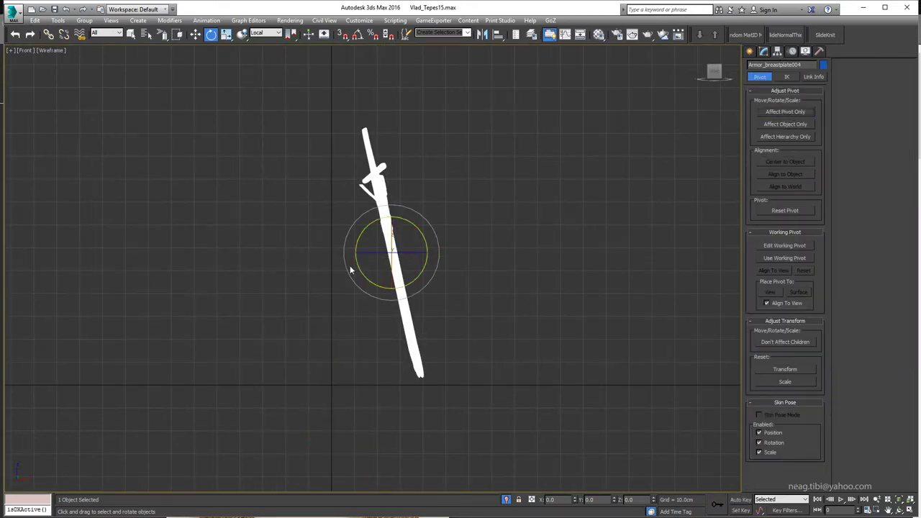
- Rotate the sword upright in the front view using View coordinates
mouse_move(413, 228)
left_mouse_down()
mouse_move(471, 245)
mouse_move(361, 254)
left_mouse_up()
key("w")
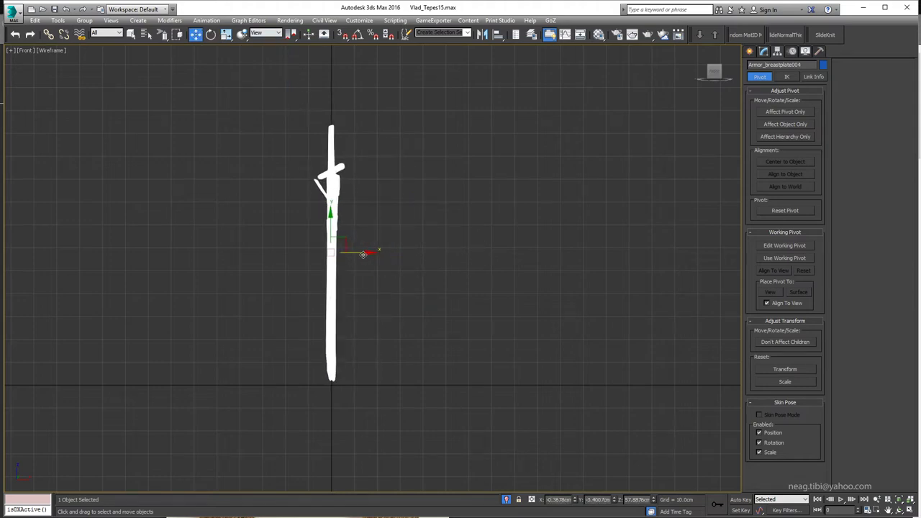
key("e")
left_click(266, 33)
left_click(261, 39)
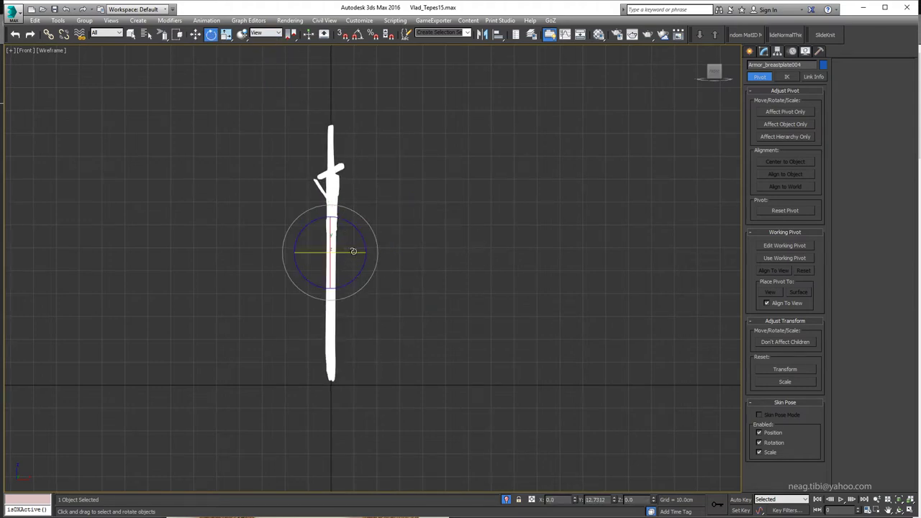
mouse_move(364, 253)
left_mouse_down()
mouse_move(69, 276)
mouse_move(411, 238)
left_mouse_up()
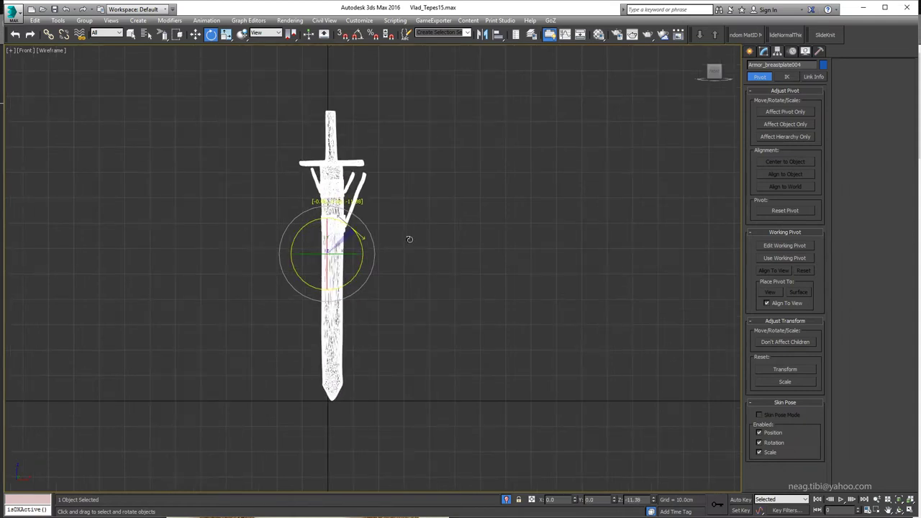
key("w")
scroll(359, 242, "up", 2)
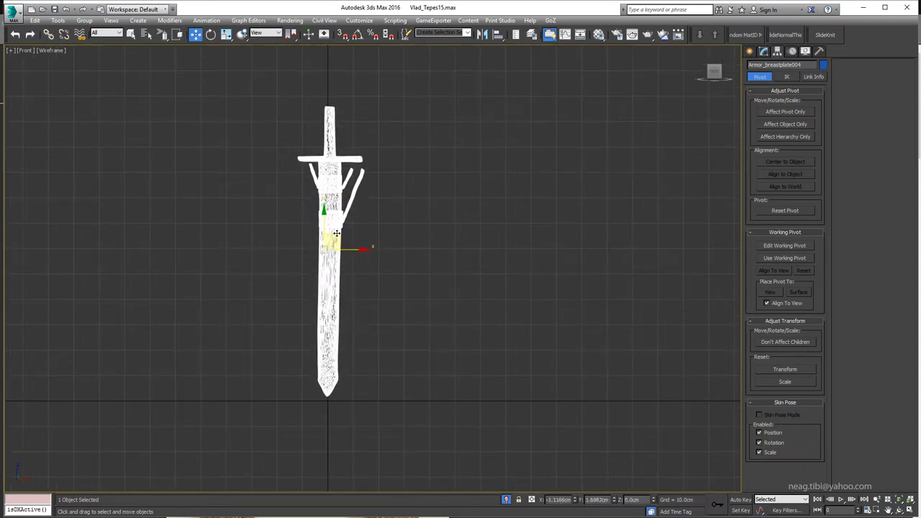
key("e")
key("w")
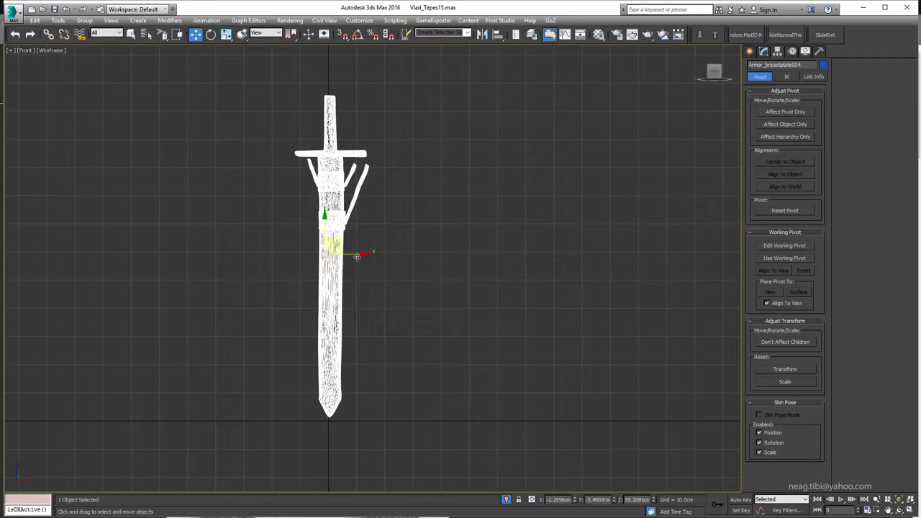
- Straighten the sword's remaining tilt in the left side view
key("alt+w")
middle_click_drag(164, 287, 237, 323, "alt")
key("alt+w")
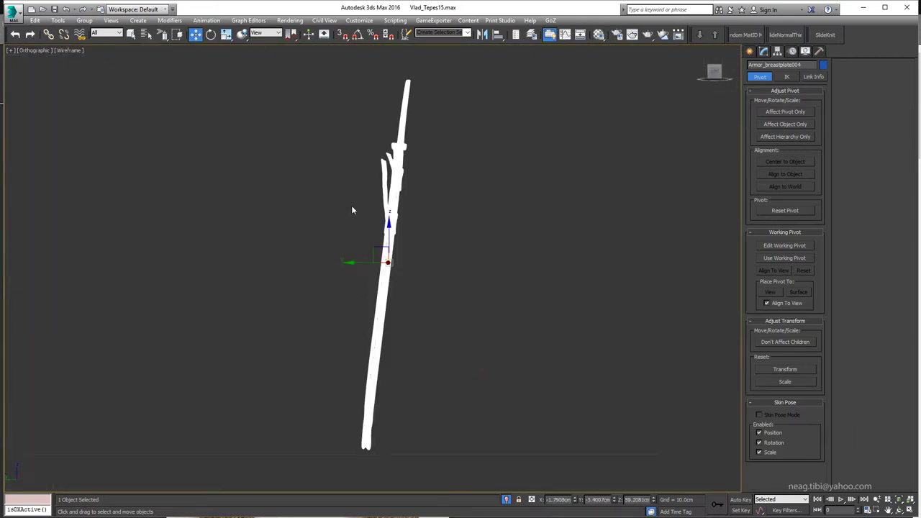
mouse_move(351, 205)
middle_mouse_down("alt")
mouse_move(345, 229)
mouse_move(274, 238)
middle_mouse_up("alt")
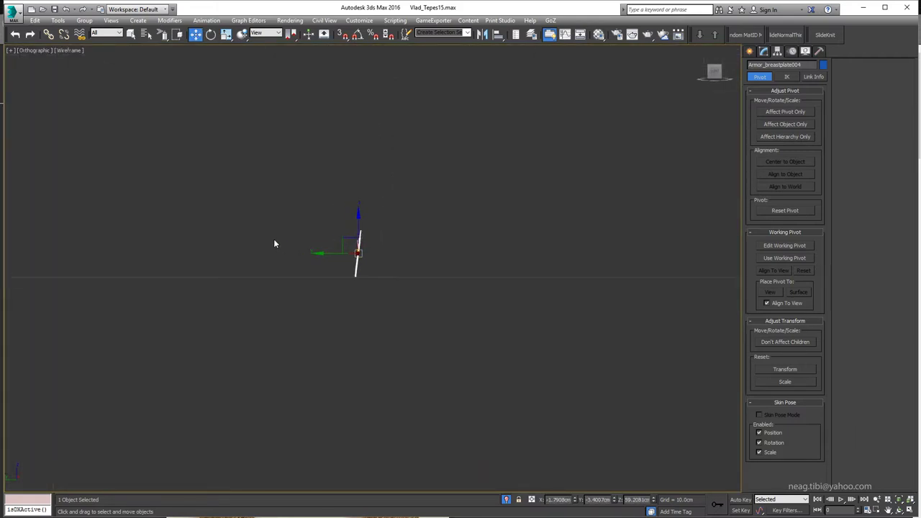
key("l")
key("alt+w")
key("alt+w")
key("e")
left_click_drag(389, 241, 381, 216)
key("w")
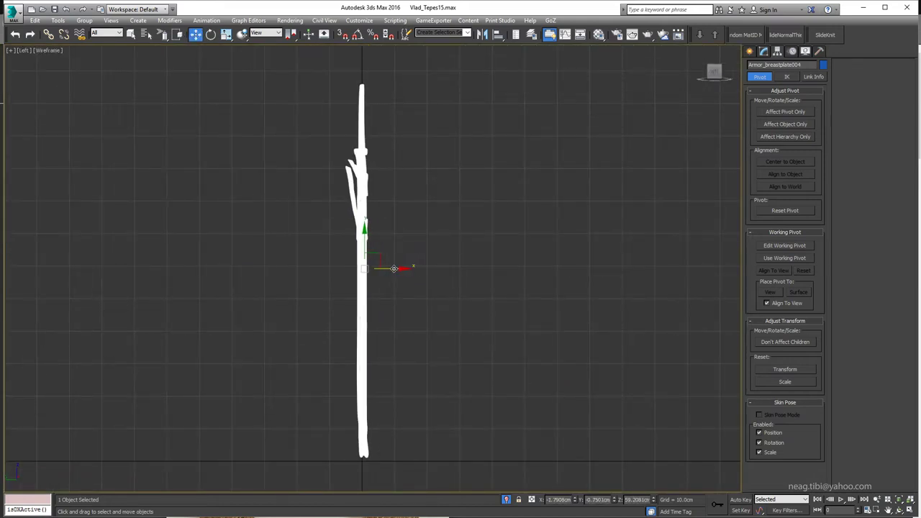
- Straighten the sword in the top view, then confirm its alignment in the front view
key("alt+w")
right_click(164, 166)
key("alt+w")
key("e")
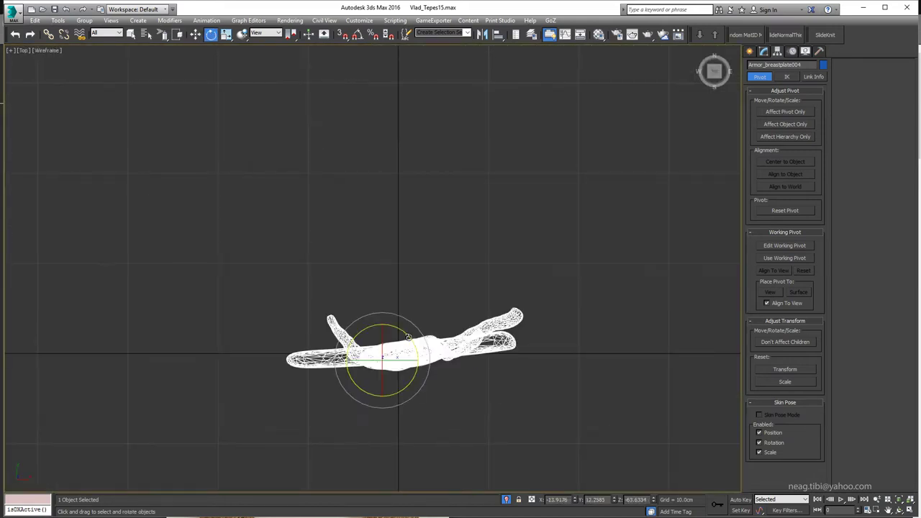
left_click_drag(418, 338, 403, 338)
key("w")
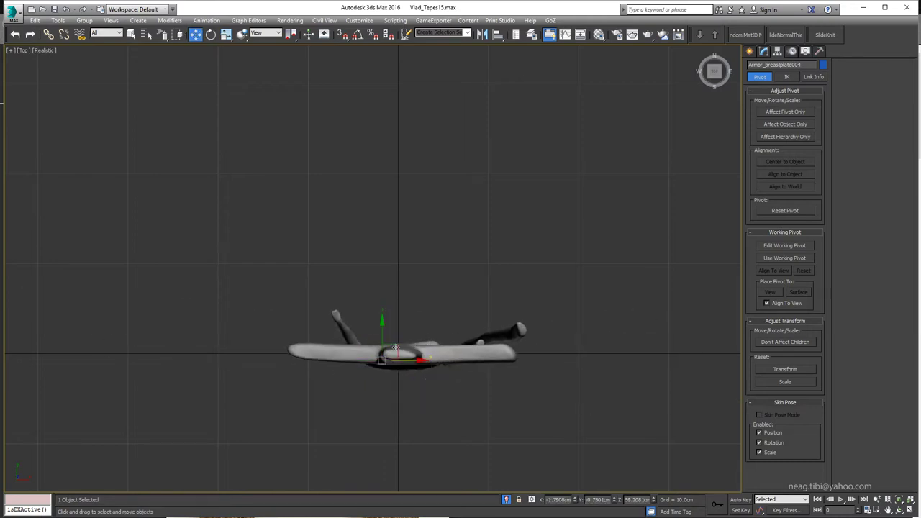
key("alt+w")
right_click(555, 187)
key("alt+w")
key("alt+w")
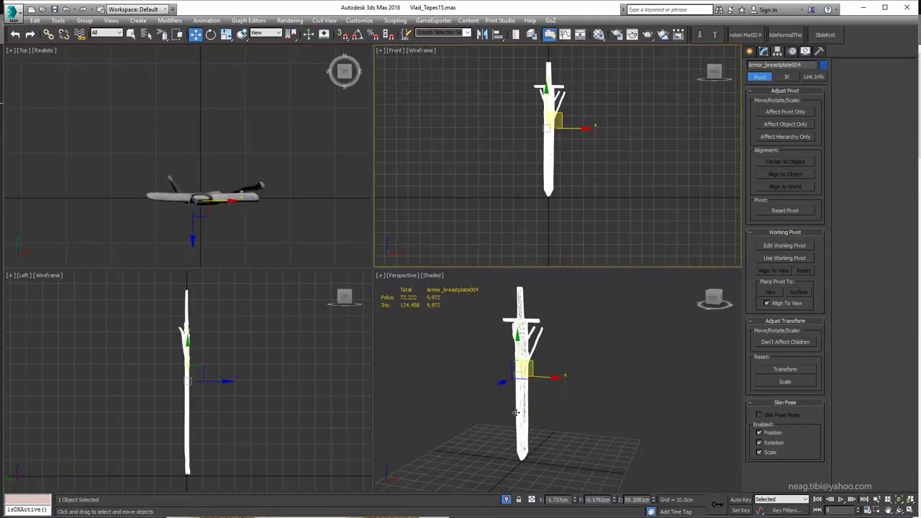
right_click(503, 360)
key("alt+w")
scroll(396, 187, "up", 5)
- Delete the two slanted strap elements from the sword in Editable Poly Element mode
key("5")
key("q")
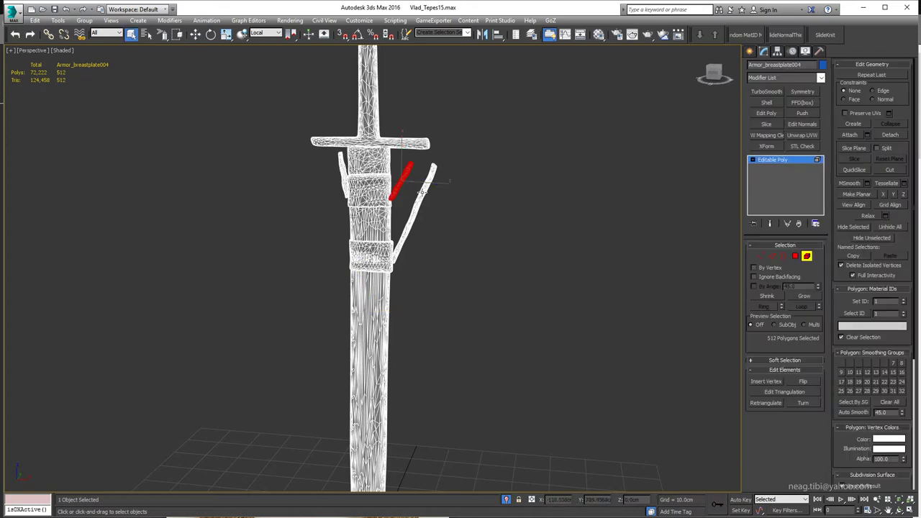
key("z")
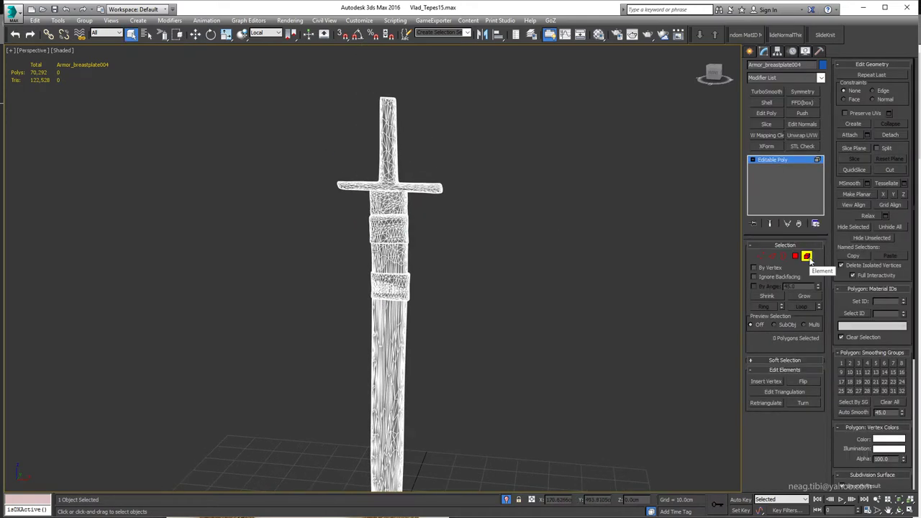
left_click(482, 286)
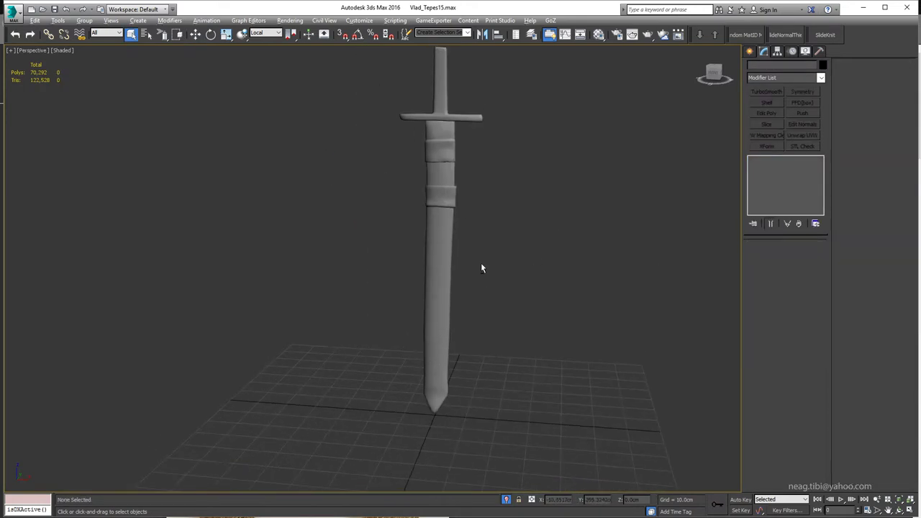
- Select the Box primitive tool with the front view maximized
key("alt+w")
left_click(470, 195)
key("alt+w")
left_click(751, 51)
left_click(766, 112)
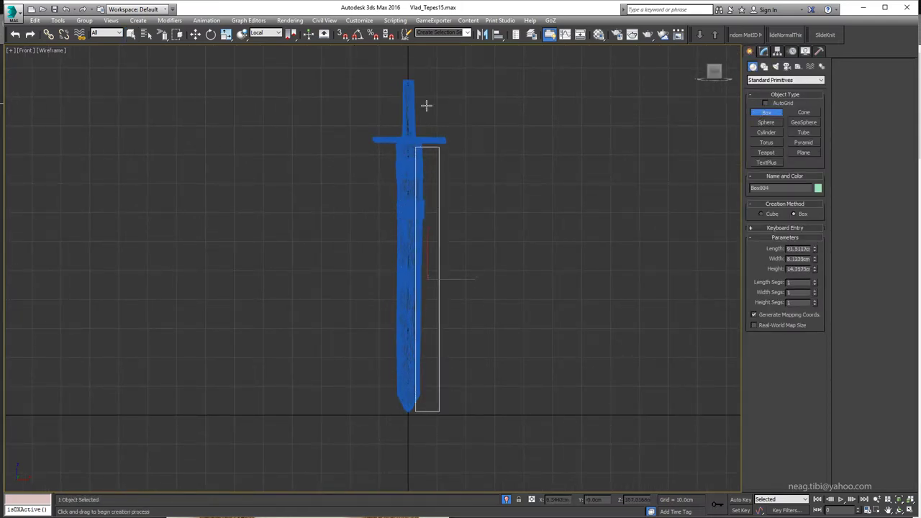
- Move the new box over the blade and size it 9.0169 wide by 2.5663 thick
key("w")
left_click_drag(458, 280, 452, 282)
key("alt+w")
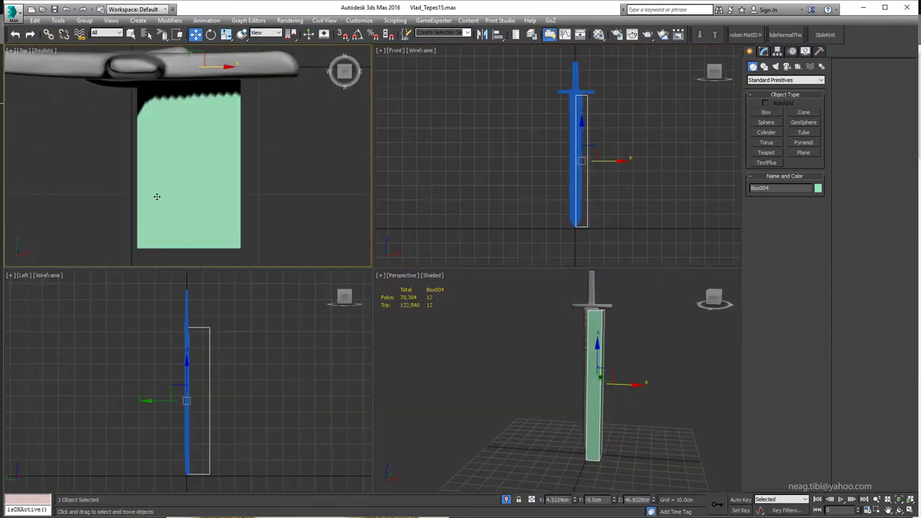
scroll(160, 191, "down", 3)
left_click(764, 50)
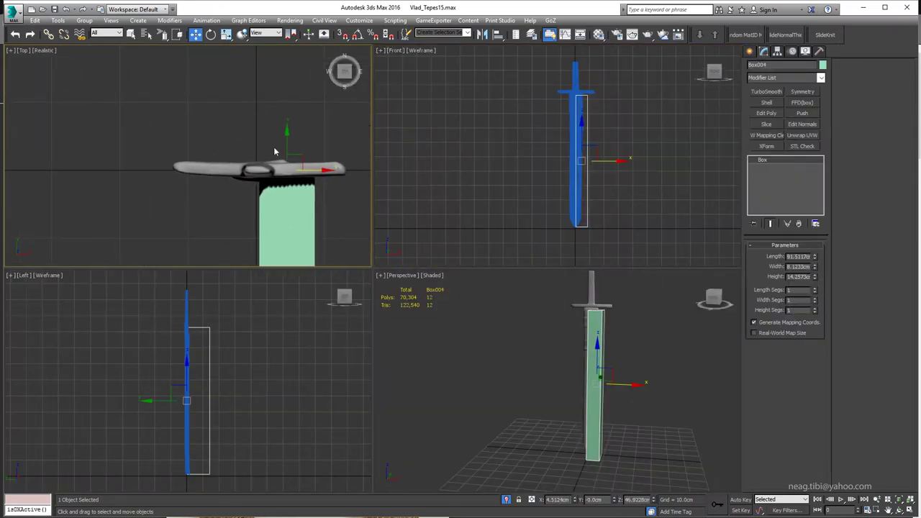
middle_click_drag(274, 151, 271, 77)
scroll(271, 77, "down", 1)
left_click_drag(816, 264, 818, 311)
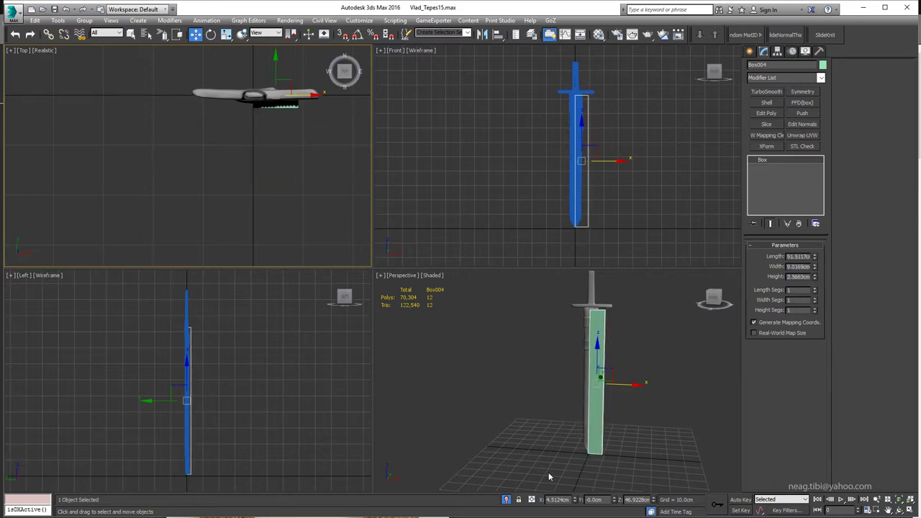
- Centre the box's pivot on the object and reset its Y position to 0
key("alt+w")
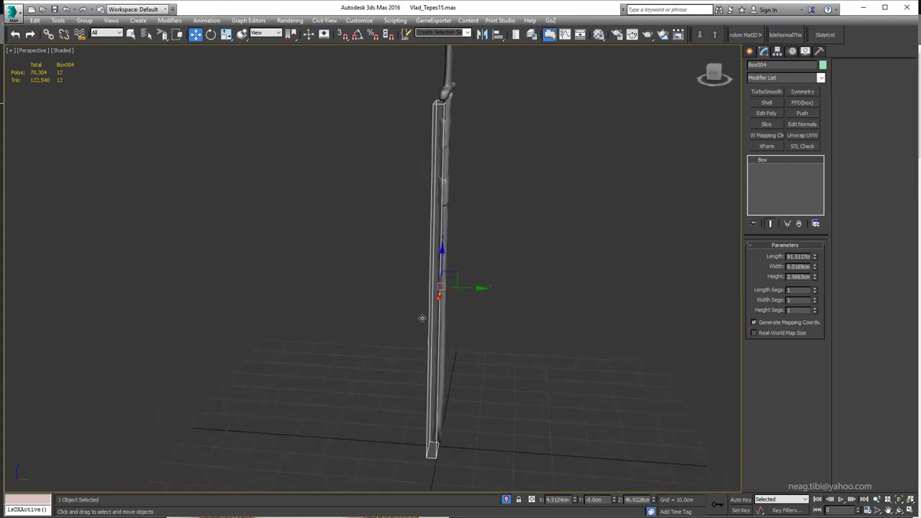
middle_click_drag(678, 228, 648, 238, "alt")
left_click(777, 51)
left_click(785, 112)
left_click(781, 174)
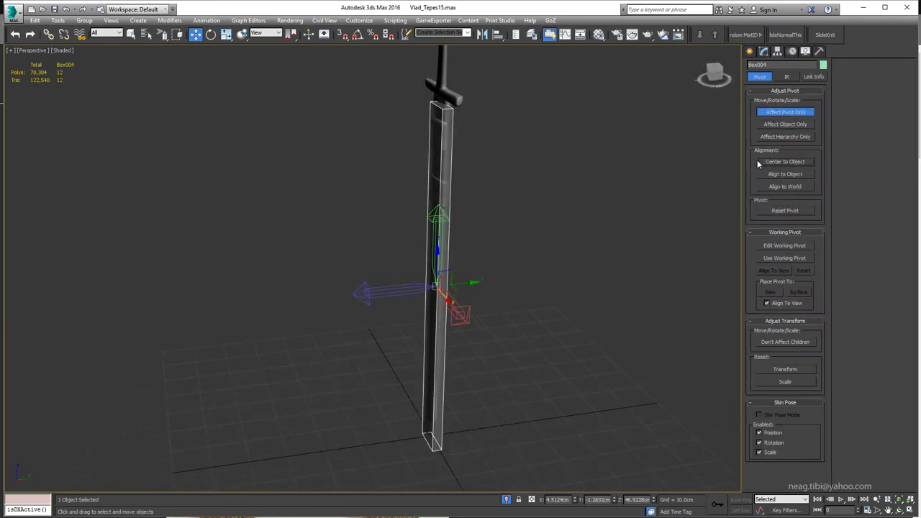
left_click(785, 112)
right_click(615, 500)
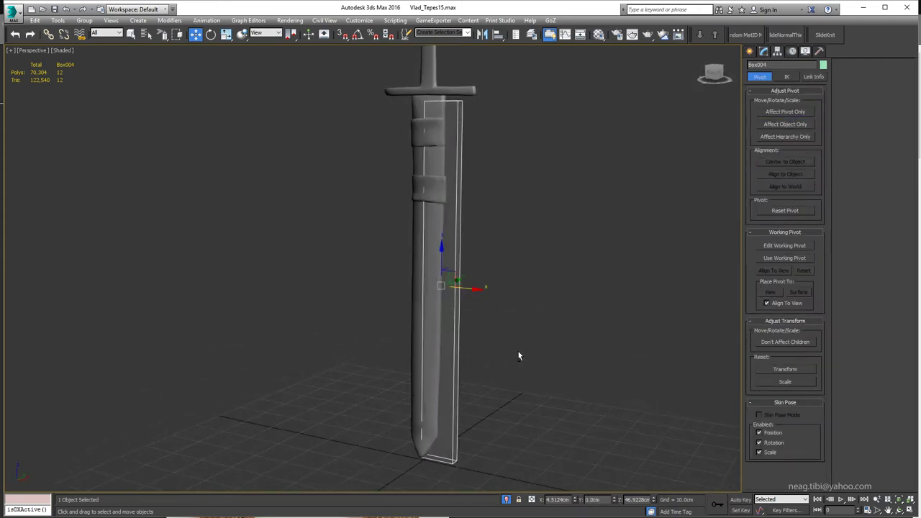
middle_click_drag(519, 353, 547, 335, "alt")
- Add an Edit Poly modifier and select the box's top corner vertices in the front view
left_click(751, 52)
left_click(764, 51)
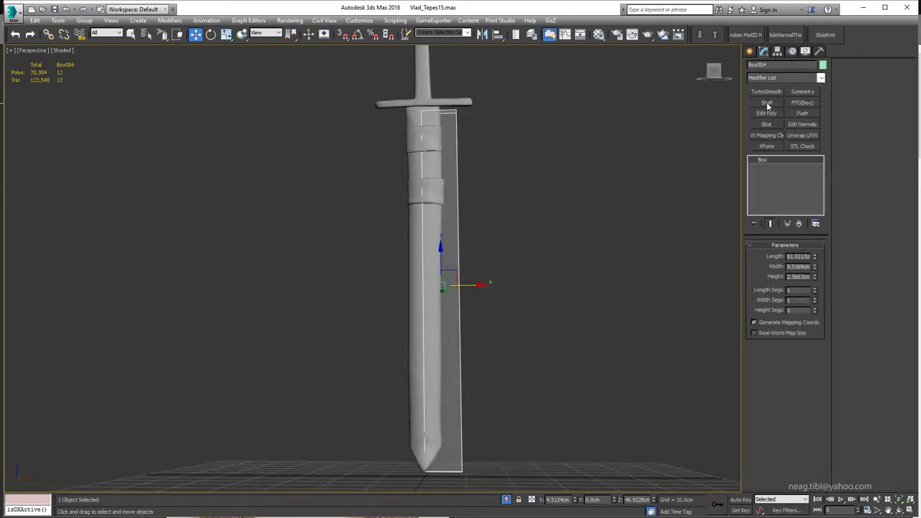
key("1")
key("alt+w")
key("alt+w")
left_click_drag(414, 181, 398, 194)
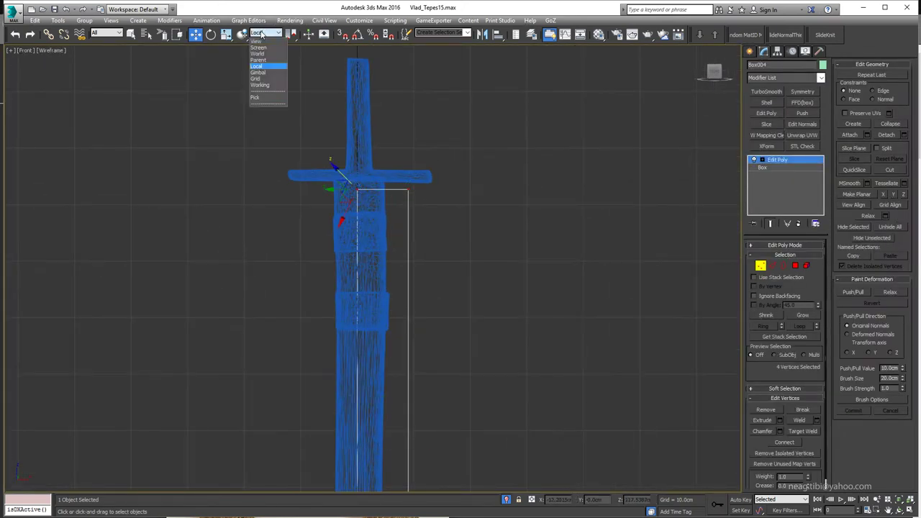
- Pull the box's tip vertices inward so its end tapers to the blade's point
left_click(257, 41)
scroll(403, 180, "down", 3)
scroll(419, 200, "down", 3)
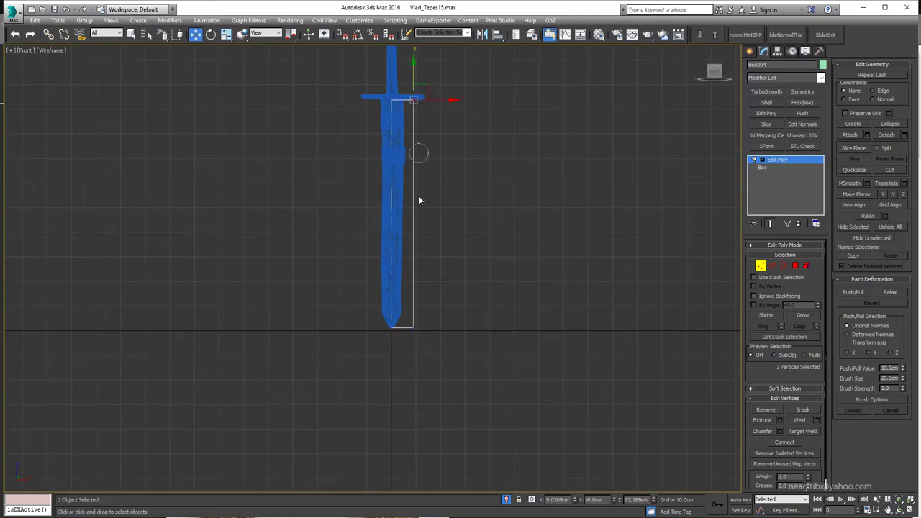
scroll(387, 346, "up", 3)
scroll(389, 338, "up", 2)
left_click(395, 339)
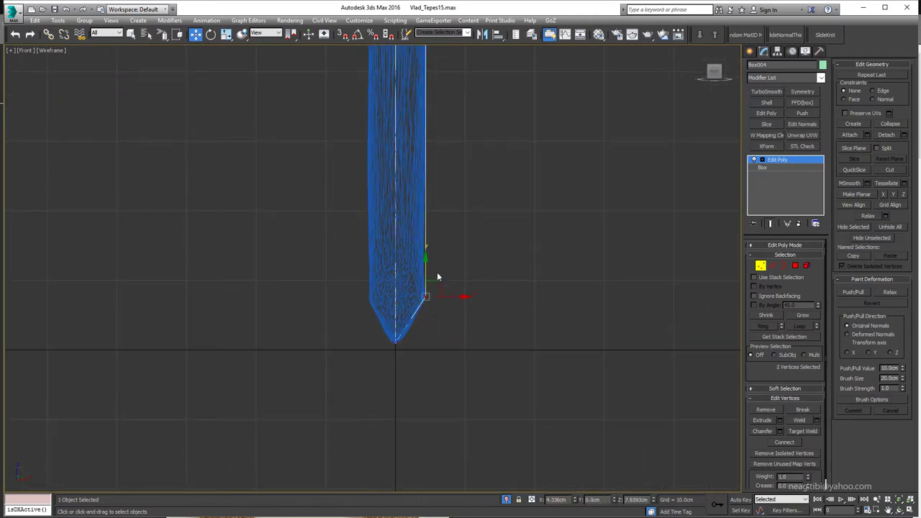
scroll(437, 277, "down", 2)
middle_click_drag(437, 277, 404, 347)
scroll(420, 266, "down", 3)
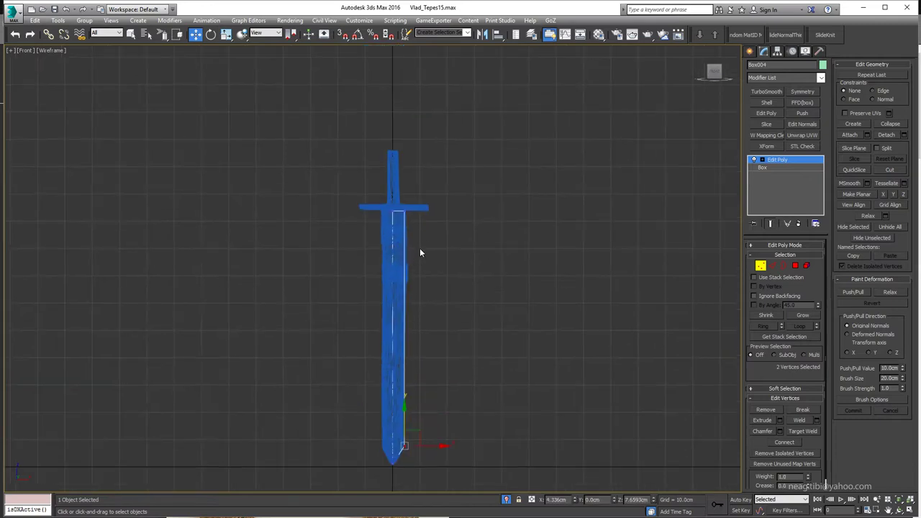
- Clear the vertex selection and reselect the blade object in the perspective view
key("alt+w")
left_click(567, 448)
scroll(568, 448, "up", 3)
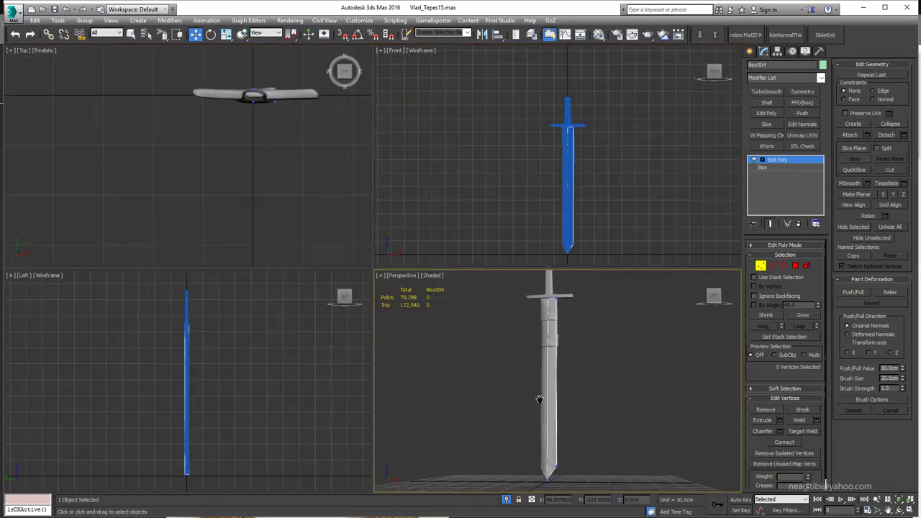
scroll(539, 382, "up", 3)
key("alt+w")
key("alt+w")
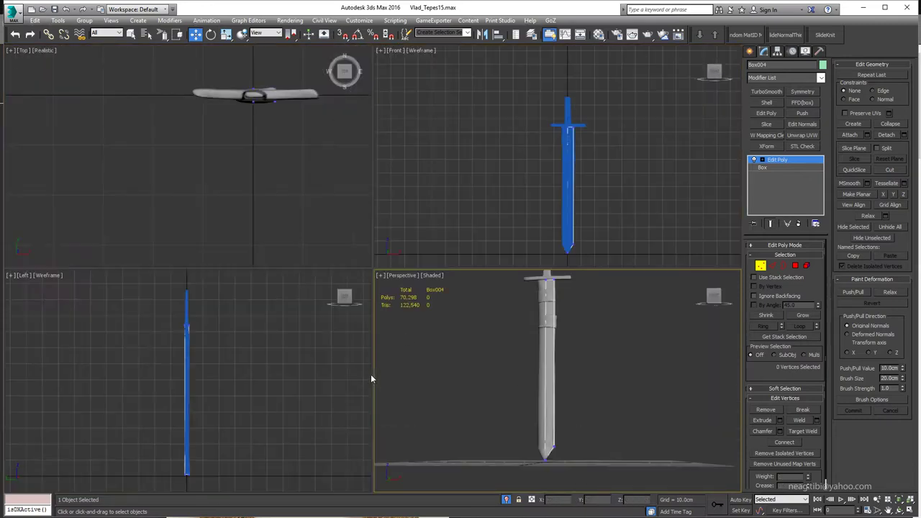
scroll(589, 436, "up", 3)
key("alt+w")
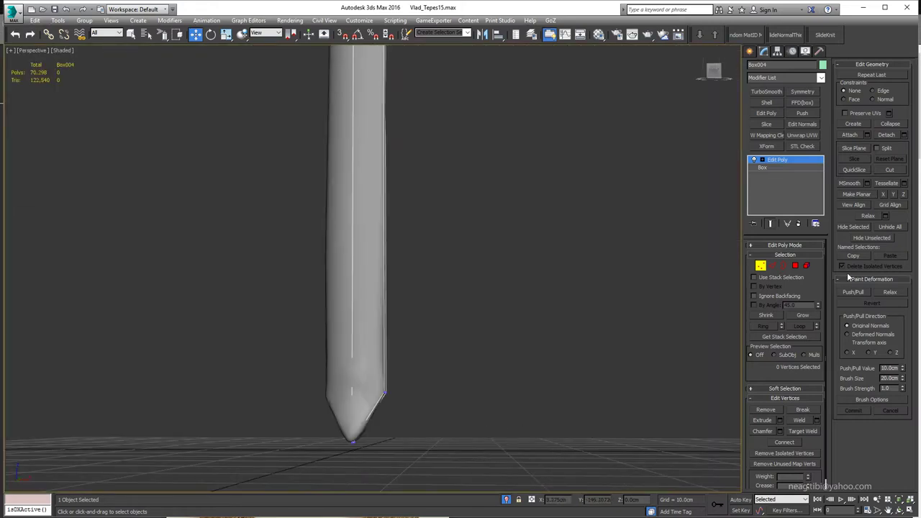
left_click(596, 293)
left_click(333, 315)
left_click(446, 317)
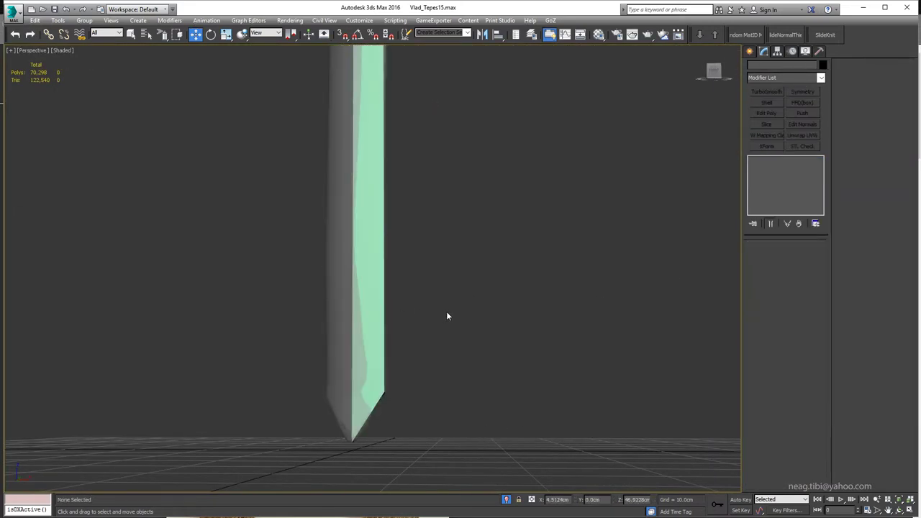
scroll(446, 317, "down", 4)
left_click(425, 285)
- After briefly viewing the material editor, draw a front-view plane 16.234 wide
key("m")
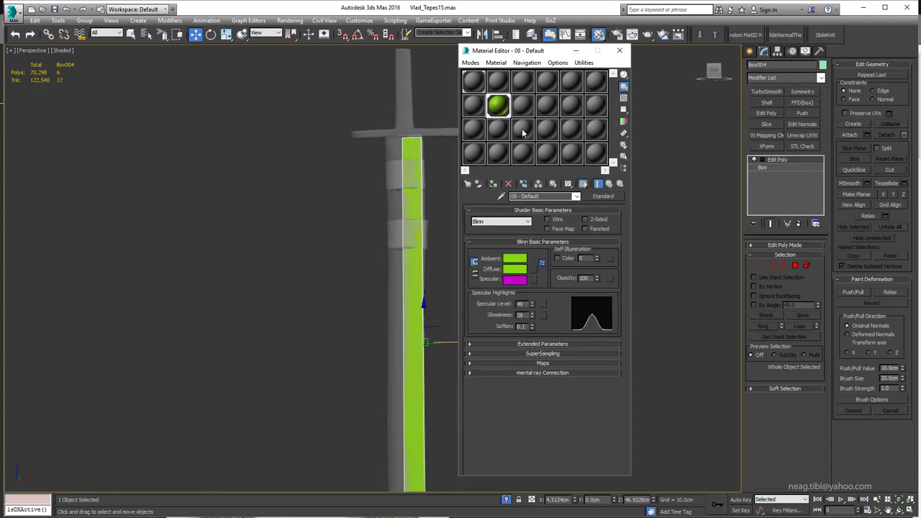
left_click(620, 50)
scroll(531, 304, "down", 5)
left_click(804, 152)
key("alt+w")
mouse_move(544, 99)
left_mouse_down()
mouse_move(597, 203)
mouse_move(596, 233)
left_mouse_up()
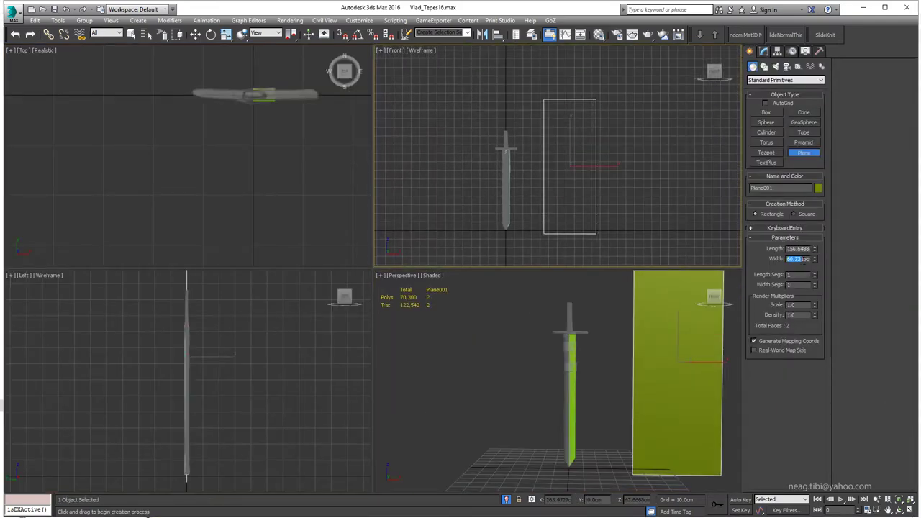
type("16.23")
type("40")
key("Return")
- Scale the plane up and stretch it taller to cover the whole sword
middle_click_drag(565, 167, 586, 175)
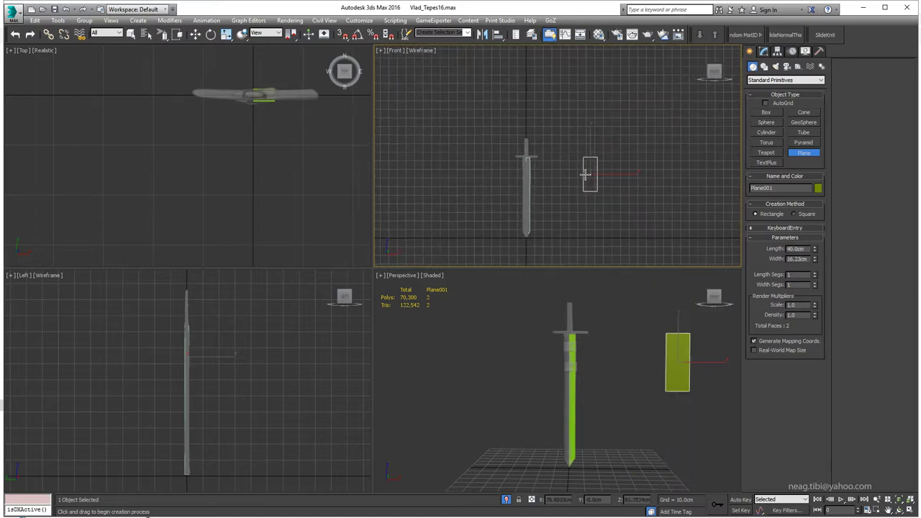
key("r")
mouse_move(596, 175)
left_mouse_down()
mouse_move(590, 113)
mouse_move(538, 107)
left_mouse_up()
key("alt+w")
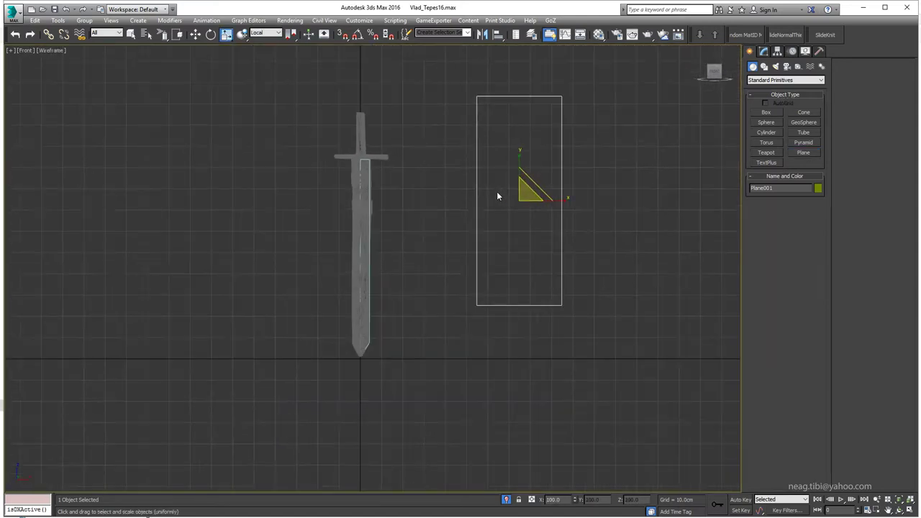
key("F3")
left_click_drag(540, 216, 540, 177)
- Move the plane to X=0 behind the sword and fine-tune its scale
key("w")
left_click_drag(574, 500, 573, 508)
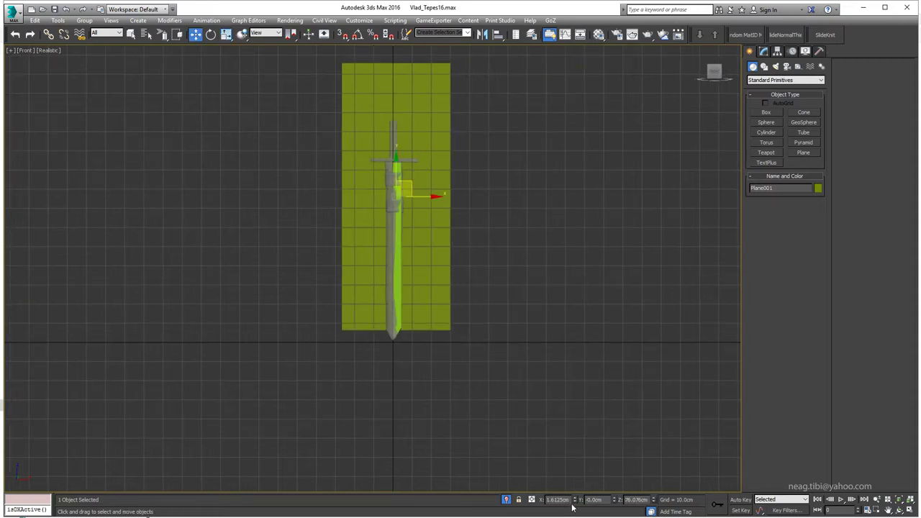
right_click(572, 508)
middle_click_drag(407, 180, 411, 200)
scroll(398, 209, "up", 1)
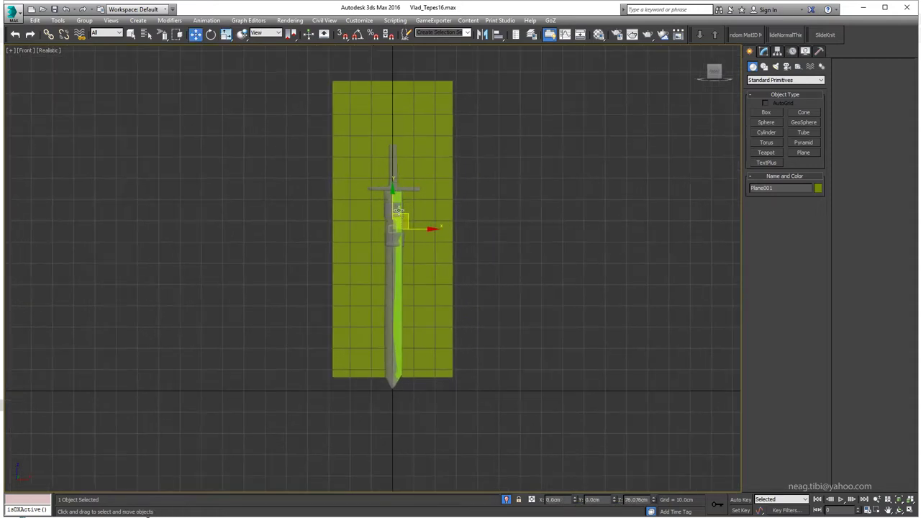
mouse_move(396, 226)
left_mouse_down()
mouse_move(396, 263)
mouse_move(391, 237)
mouse_move(395, 254)
mouse_move(393, 245)
left_mouse_up()
key("r")
key("w")
key("alt+w")
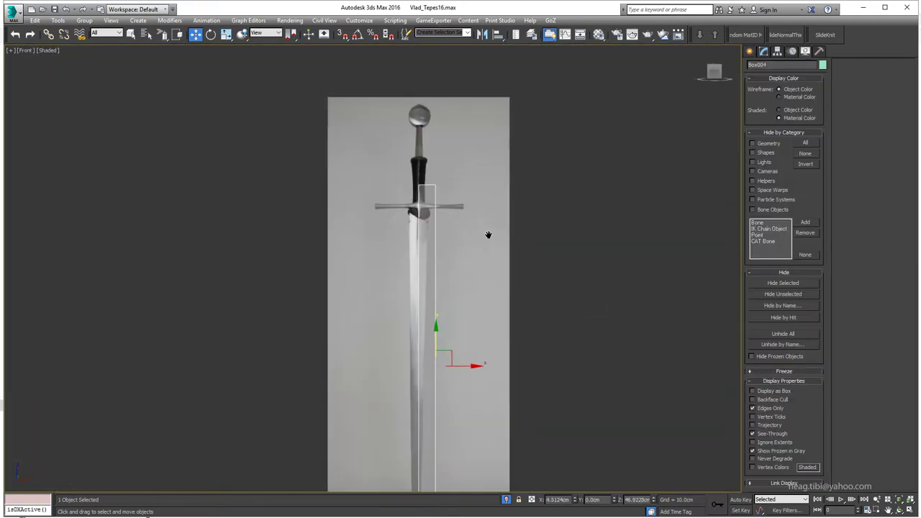
- Select the blade's bottom tip vertices against the sword reference photo
scroll(414, 196, "up", 1)
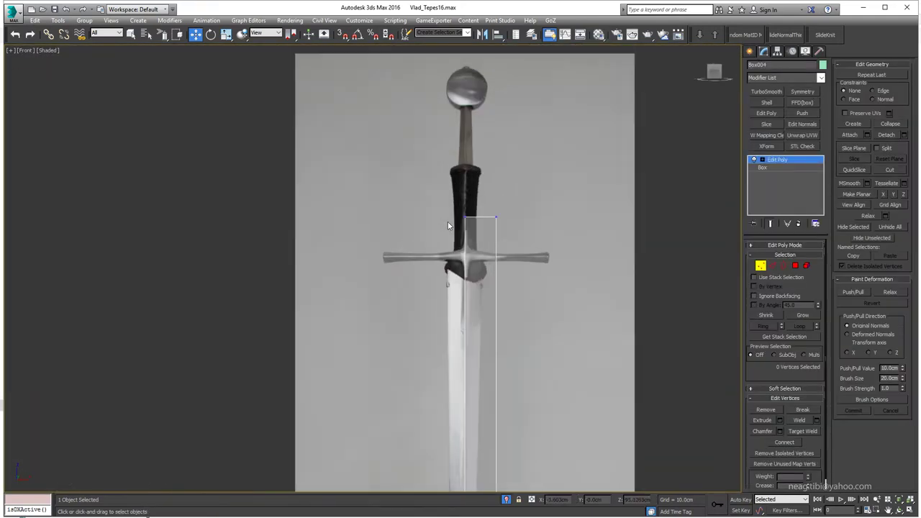
scroll(413, 196, "up", 2)
scroll(414, 195, "up", 3)
scroll(425, 144, "up", 2)
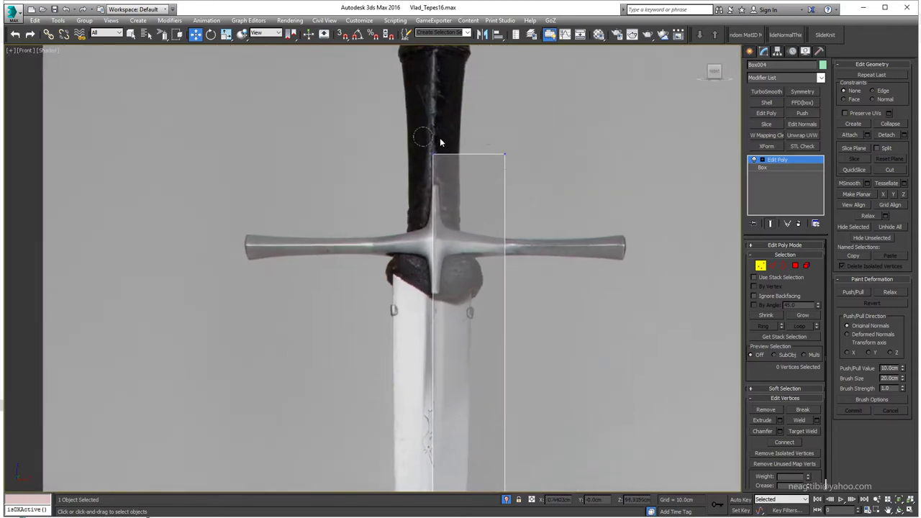
scroll(378, 249, "down", 2)
scroll(389, 288, "down", 3)
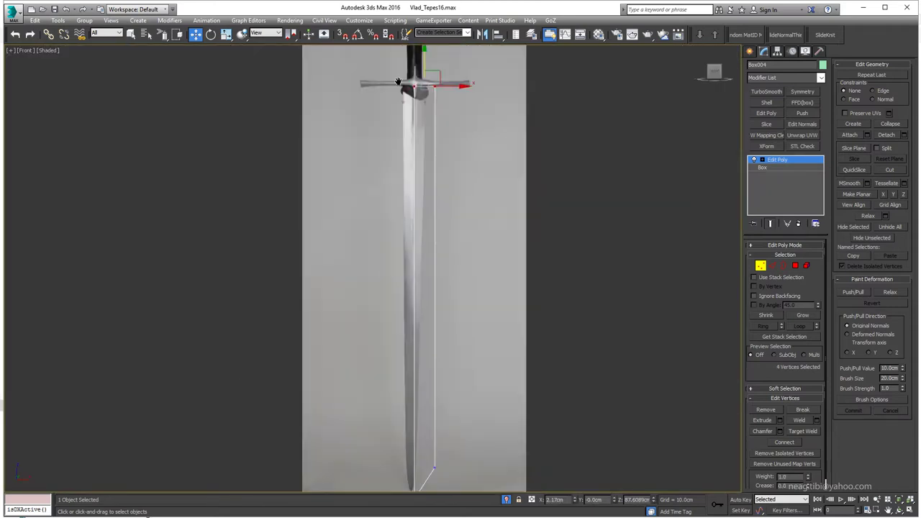
scroll(397, 427, "up", 4)
scroll(398, 426, "up", 1)
left_click(408, 460)
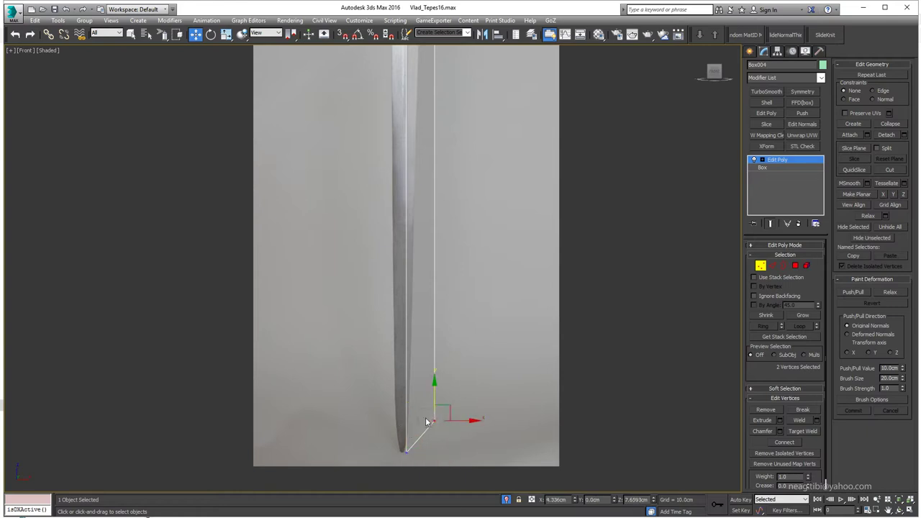
scroll(446, 423, "down", 3)
scroll(446, 424, "down", 2)
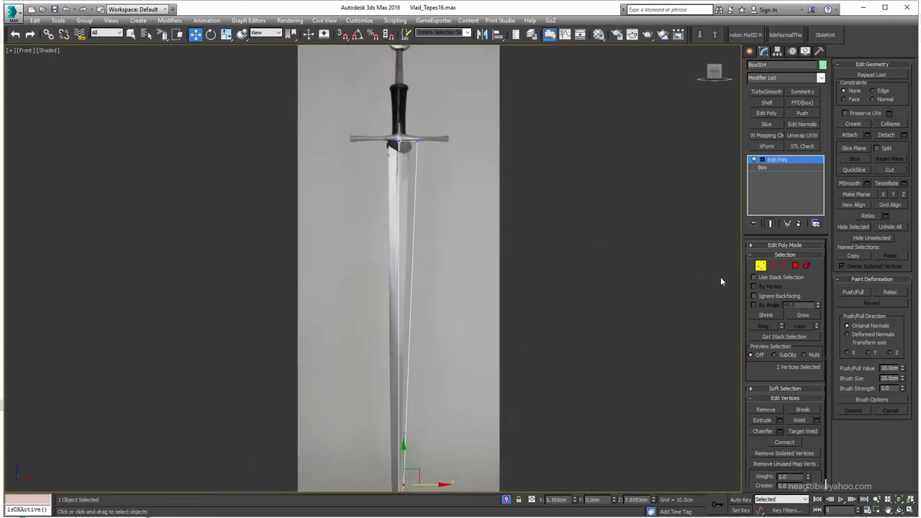
key("1")
scroll(410, 160, "up", 1)
scroll(422, 235, "down", 2)
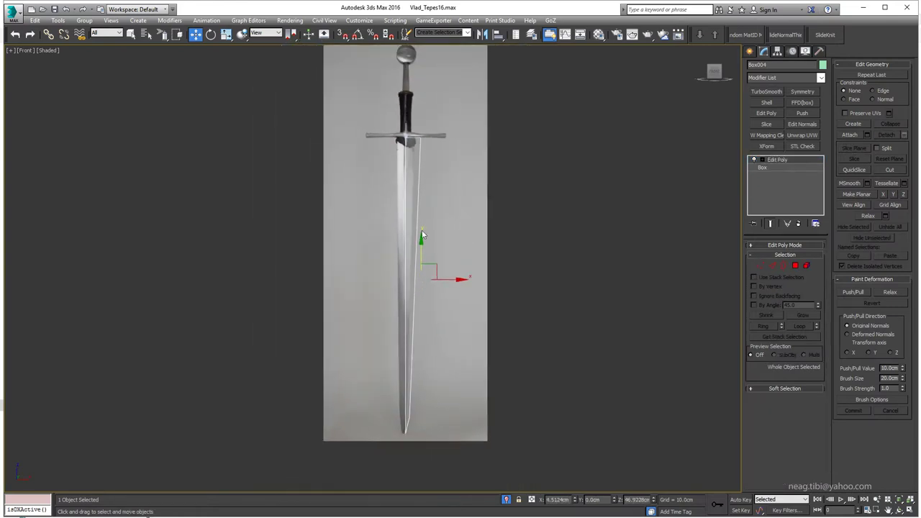
scroll(415, 172, "up", 3)
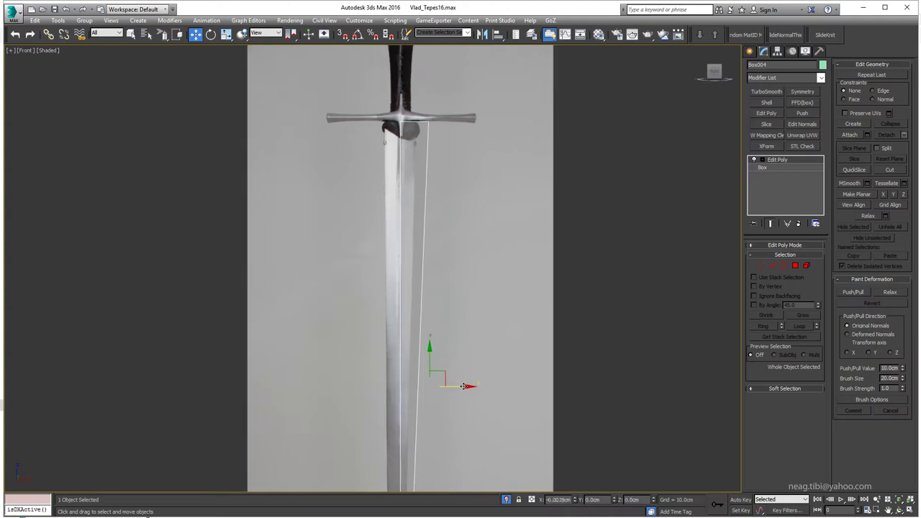
- Nudge the blade's tip vertices to straighten its edge along the reference
key("1")
scroll(397, 110, "up", 1)
scroll(394, 430, "up", 3)
scroll(419, 407, "down", 4)
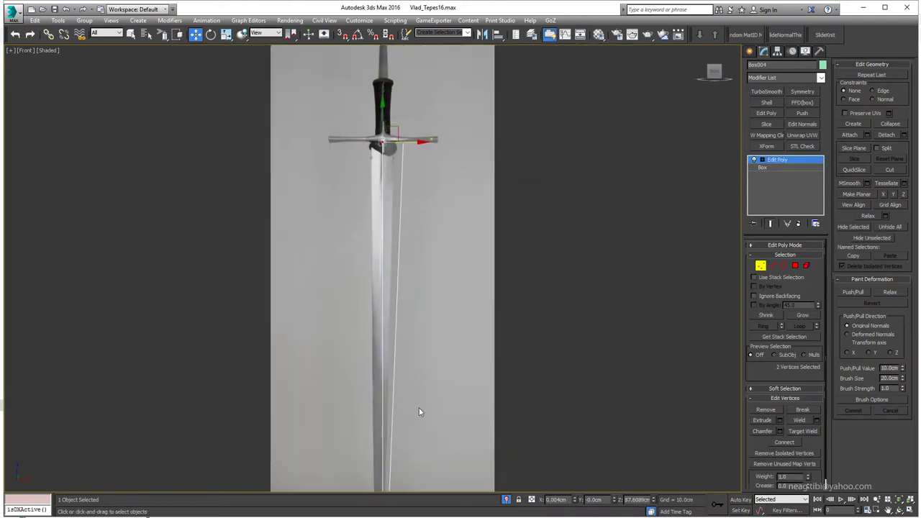
scroll(409, 134, "up", 3)
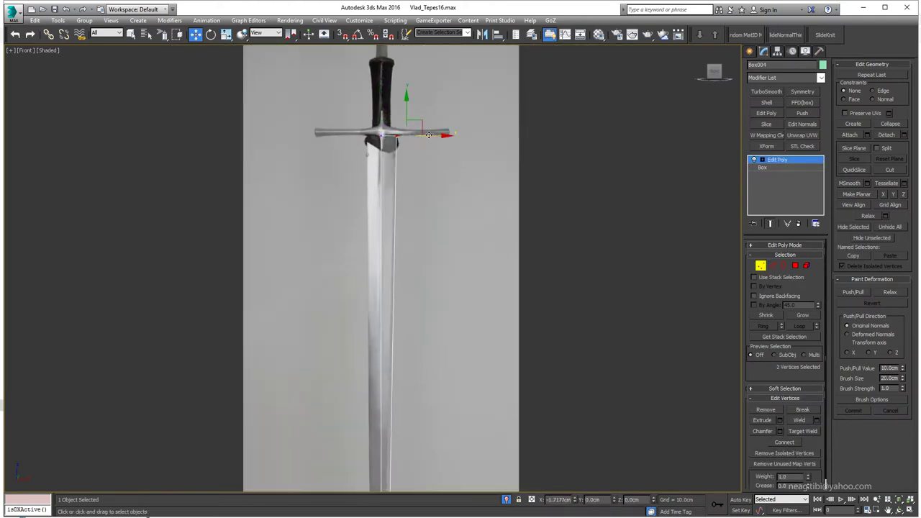
scroll(429, 135, "down", 2)
scroll(454, 333, "up", 4)
left_click(454, 333)
scroll(422, 343, "up", 2)
scroll(420, 357, "up", 2)
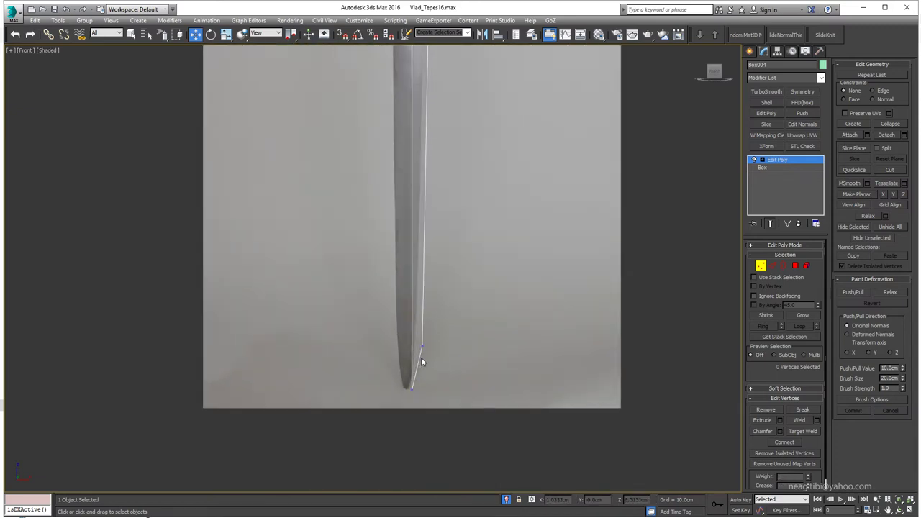
mouse_move(420, 355)
left_mouse_down()
mouse_move(415, 338)
mouse_move(445, 347)
left_mouse_up()
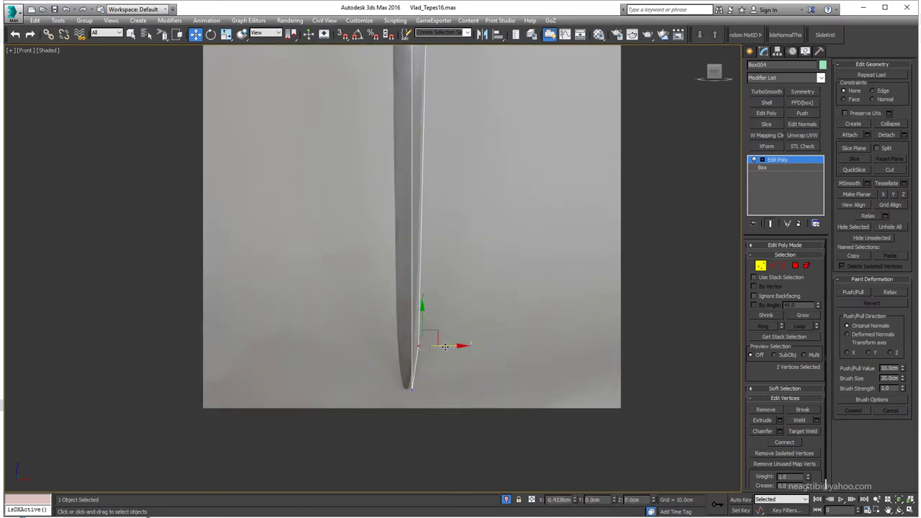
scroll(493, 332, "down", 2)
- Reposition Box004's pivot with Affect Pivot Only, then return to the modifier stack
left_click(760, 266)
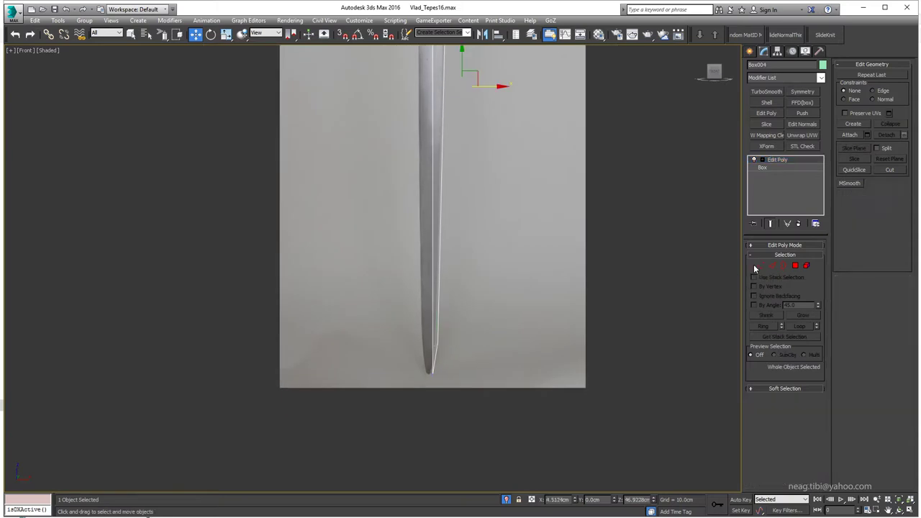
left_click(777, 51)
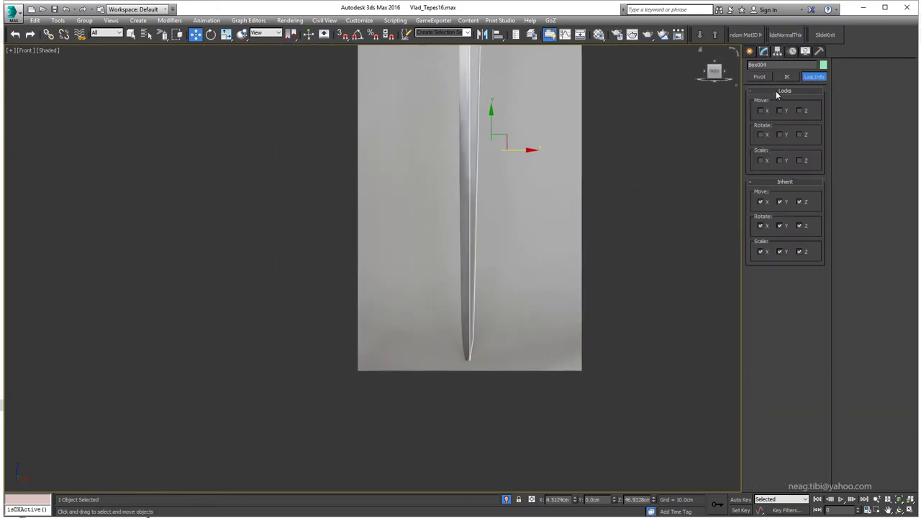
left_click(760, 77)
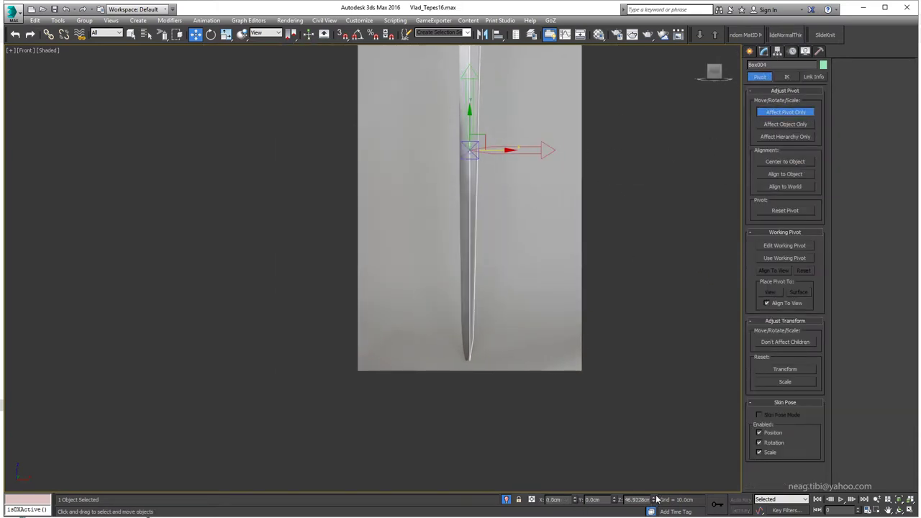
left_click(785, 112)
left_click(751, 51)
left_click(764, 51)
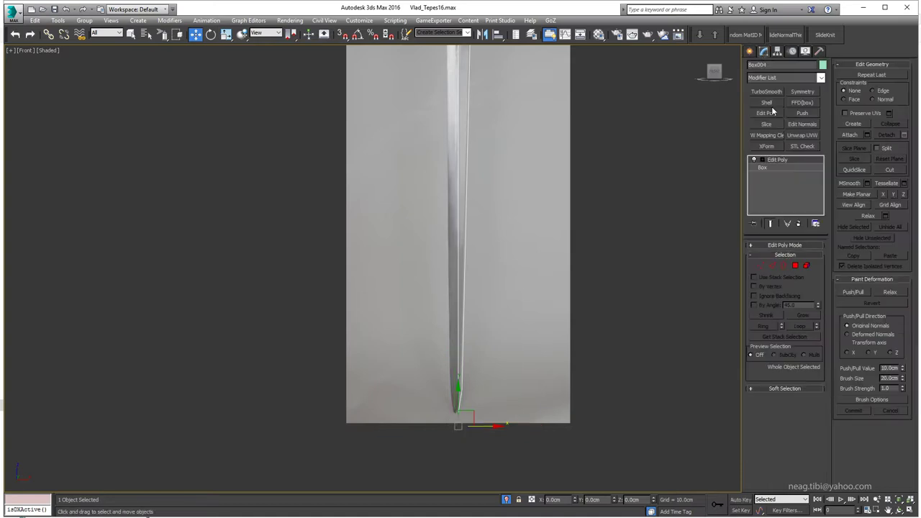
left_click(778, 159)
middle_click_drag(550, 143, 531, 241)
- Select the blade's tip vertices and frame them in an orbited perspective view
left_click(777, 167)
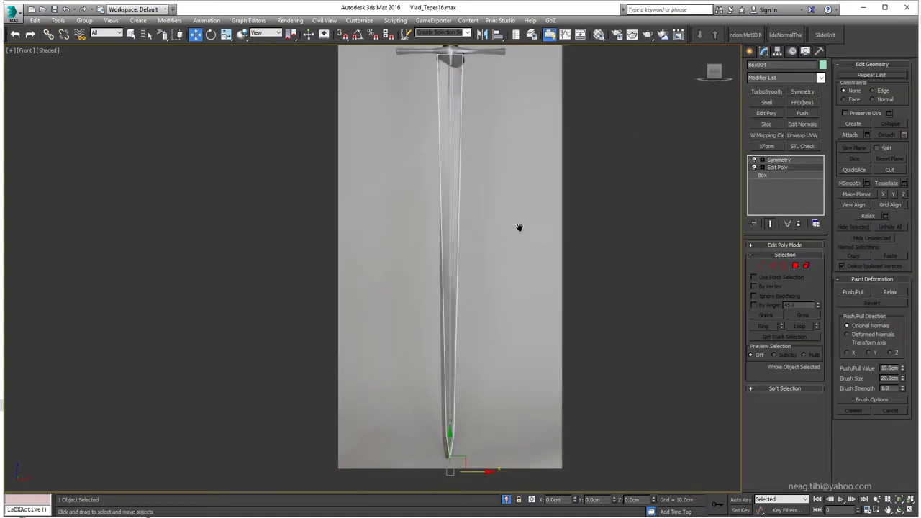
scroll(520, 228, "down", 3)
scroll(474, 146, "up", 4)
scroll(508, 117, "down", 3)
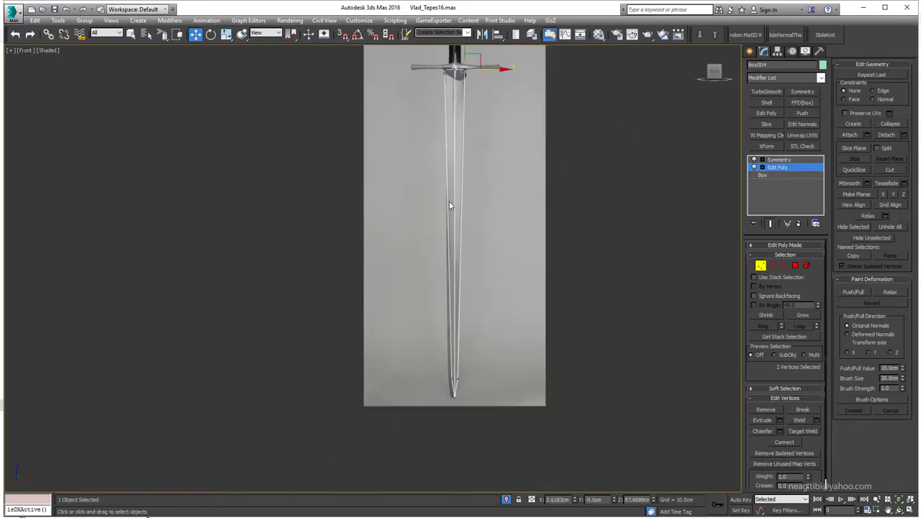
left_click_drag(432, 377, 460, 346)
scroll(461, 346, "up", 5)
scroll(486, 336, "down", 1)
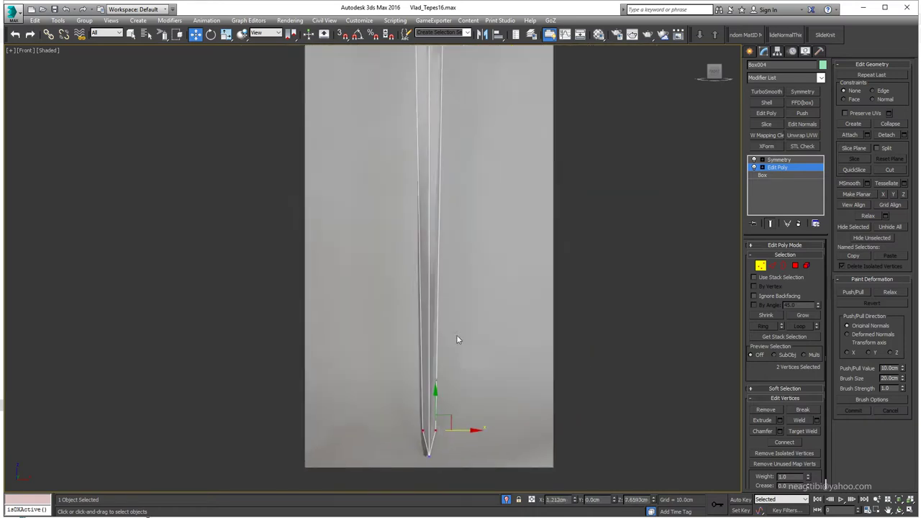
scroll(456, 339, "down", 3)
scroll(401, 252, "up", 5)
scroll(432, 216, "up", 2)
key("p")
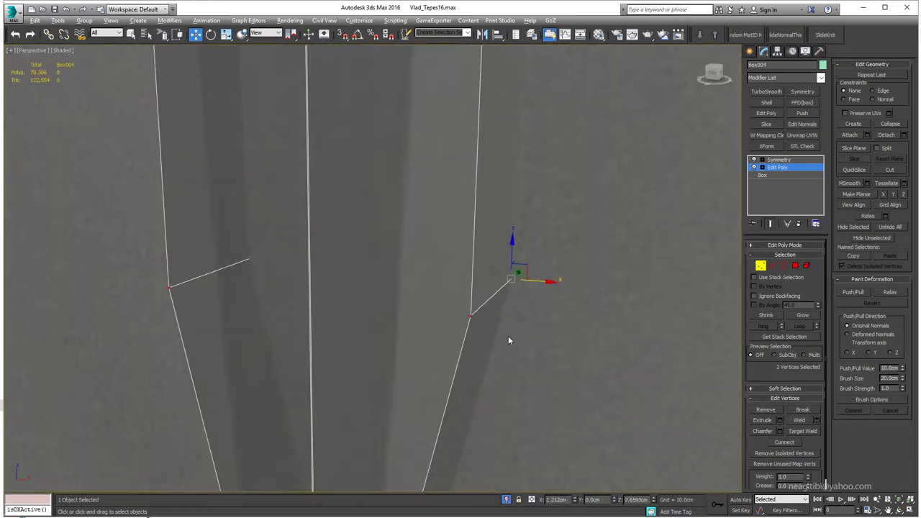
scroll(508, 335, "down", 3)
scroll(458, 334, "down", 3)
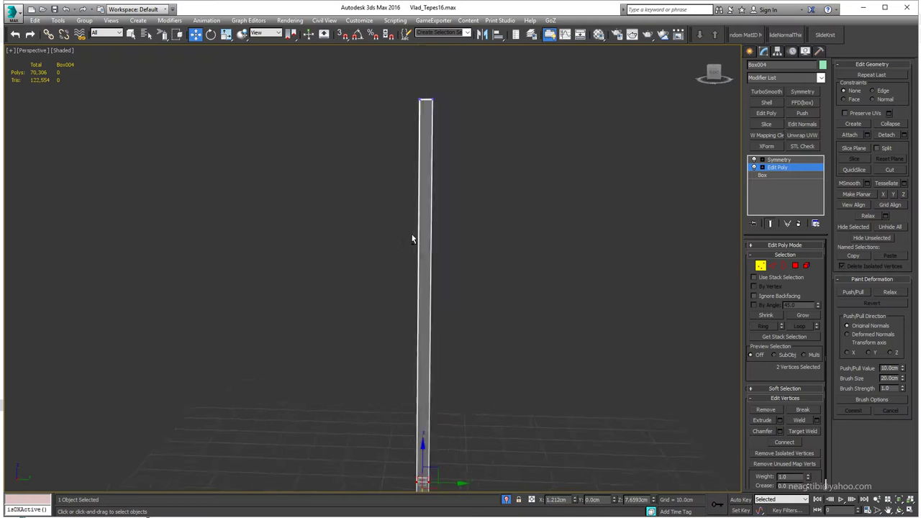
key("ctrl+a")
key("z")
key("r")
key("alt+w")
key("alt+w")
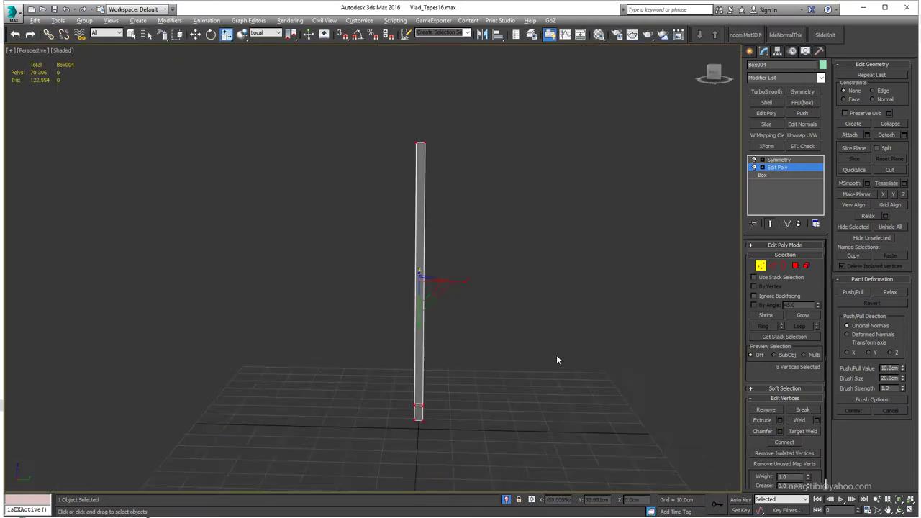
mouse_move(557, 355)
middle_mouse_down("alt")
mouse_move(403, 325)
mouse_move(415, 314)
mouse_move(398, 311)
middle_mouse_up("alt")
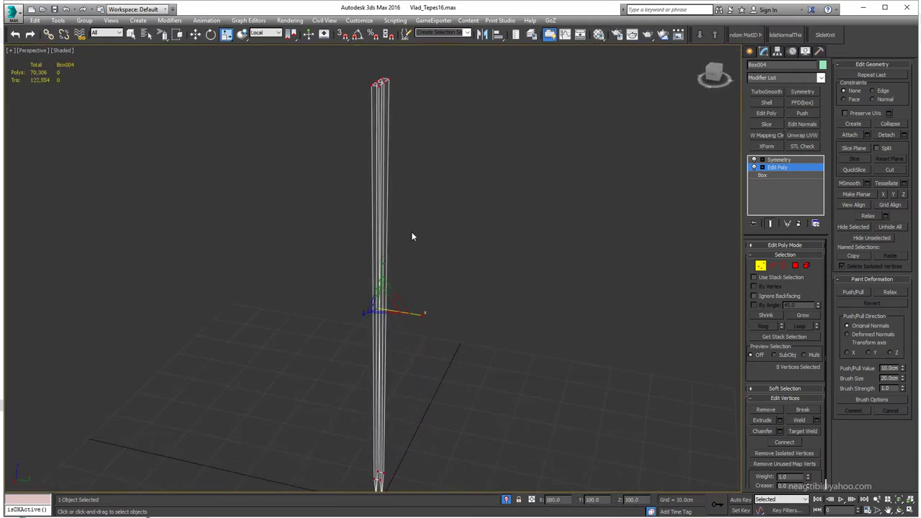
middle_click_drag(412, 232, 378, 184, "alt")
scroll(397, 167, "up", 3)
- Scale the blade's end vertices inward in view axes to taper the blade toward a point
key("q")
left_click_drag(350, 173, 321, 490)
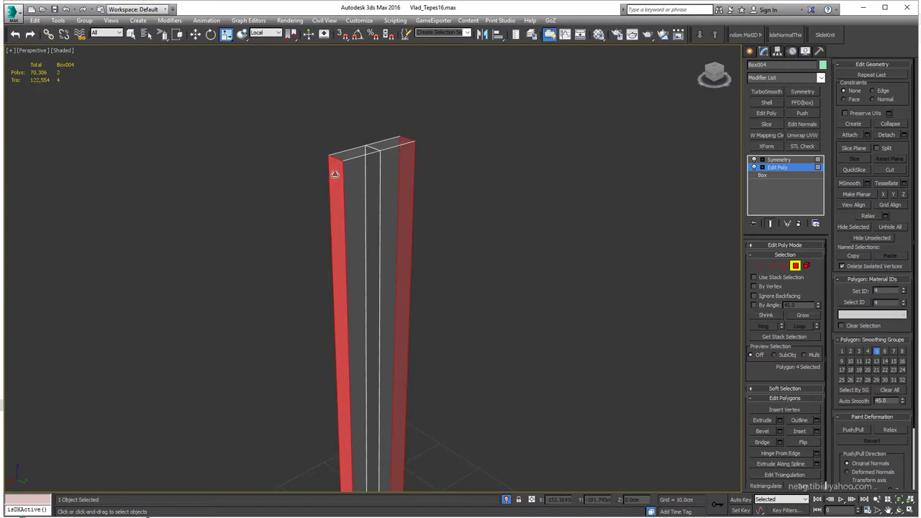
mouse_move(345, 180)
middle_mouse_down("alt")
mouse_move(335, 195)
mouse_move(341, 239)
mouse_move(319, 238)
middle_mouse_up("alt")
key("F3")
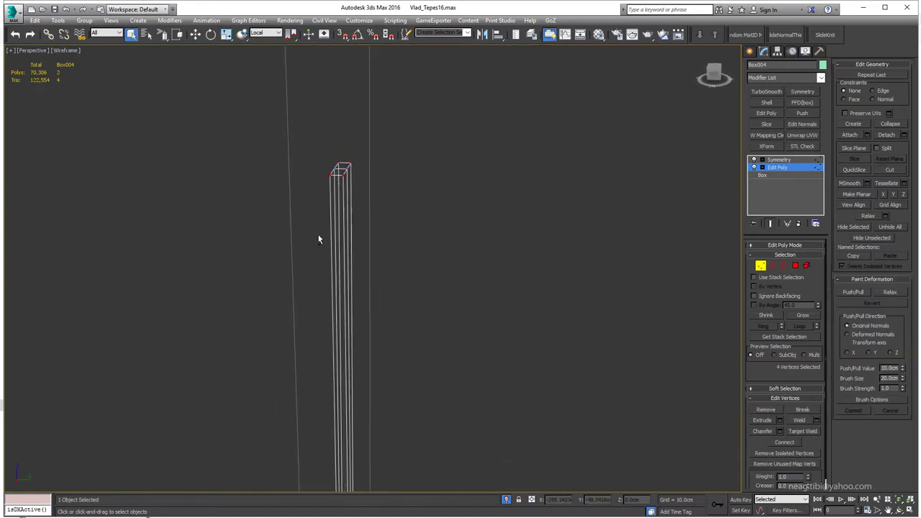
key("2")
mouse_move(336, 188)
middle_mouse_down("alt")
mouse_move(345, 183)
mouse_move(352, 200)
mouse_move(392, 142)
mouse_move(389, 290)
mouse_move(393, 279)
mouse_move(422, 295)
mouse_move(400, 230)
mouse_move(343, 363)
mouse_move(401, 255)
mouse_move(412, 430)
middle_mouse_up("alt")
key("F3")
key("4")
key("1")
key("F3")
left_click(391, 277, "alt")
key("r")
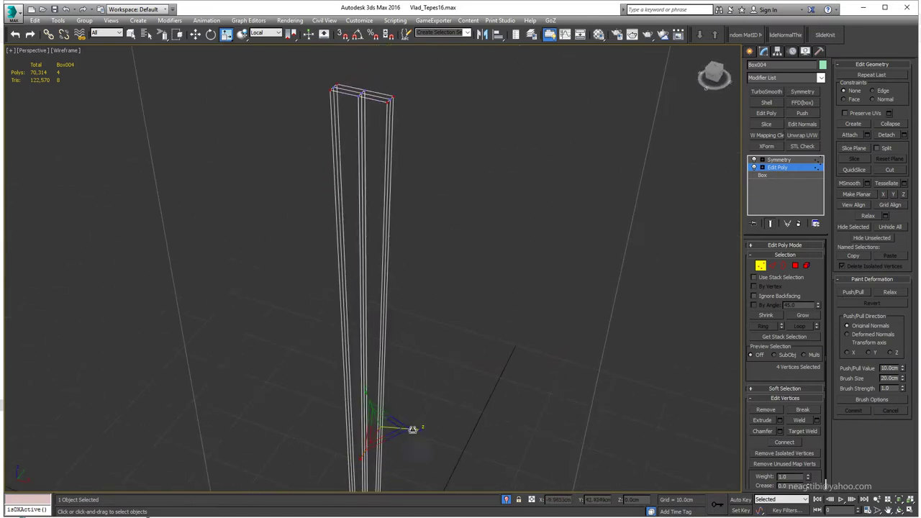
left_click(256, 41)
mouse_move(439, 266)
middle_mouse_down("alt")
mouse_move(387, 281)
mouse_move(344, 431)
middle_mouse_up("alt")
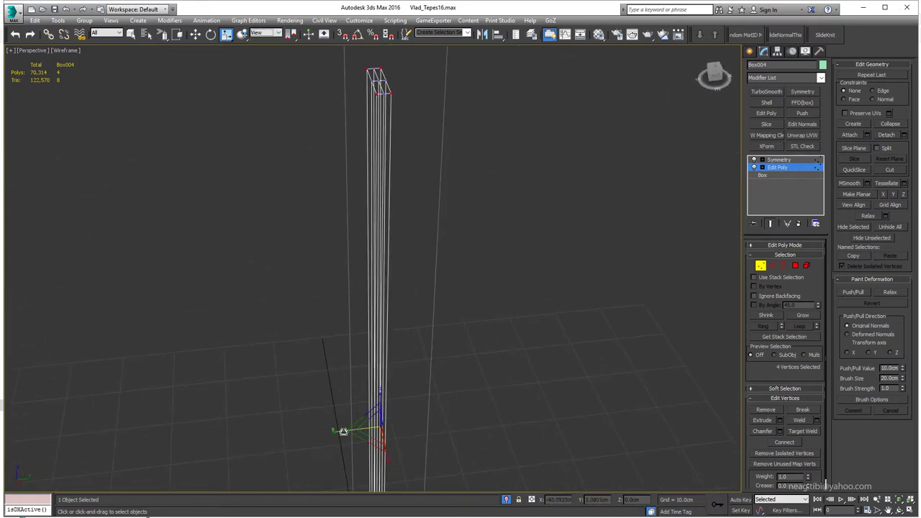
mouse_move(384, 346)
middle_mouse_down("alt")
mouse_move(387, 291)
mouse_move(432, 392)
mouse_move(431, 384)
mouse_move(422, 403)
mouse_move(395, 389)
mouse_move(384, 282)
mouse_move(341, 397)
mouse_move(328, 331)
mouse_move(206, 355)
mouse_move(418, 352)
mouse_move(458, 366)
mouse_move(476, 397)
mouse_move(441, 310)
mouse_move(578, 296)
mouse_move(403, 270)
mouse_move(470, 303)
mouse_move(411, 312)
mouse_move(437, 252)
mouse_move(386, 255)
mouse_move(335, 221)
mouse_move(336, 329)
mouse_move(344, 336)
middle_mouse_up("alt")
key("F3")
- Delete the two selected faces at the blade's tip in Polygon mode
left_click(780, 186)
key("4")
key("q")
key("Delete")
- Select the open border at the blade tip and preview the mirrored Symmetry result
key("3")
left_click(372, 272)
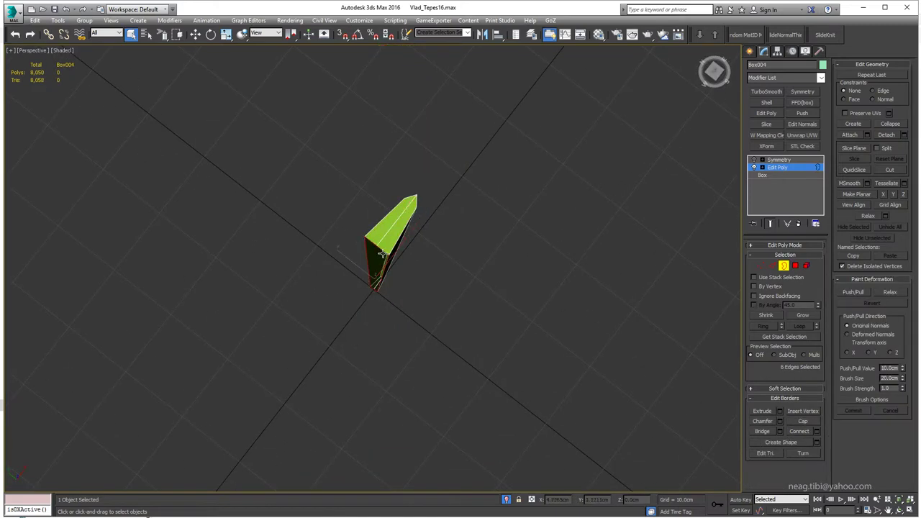
key("shift+z")
left_click(765, 268)
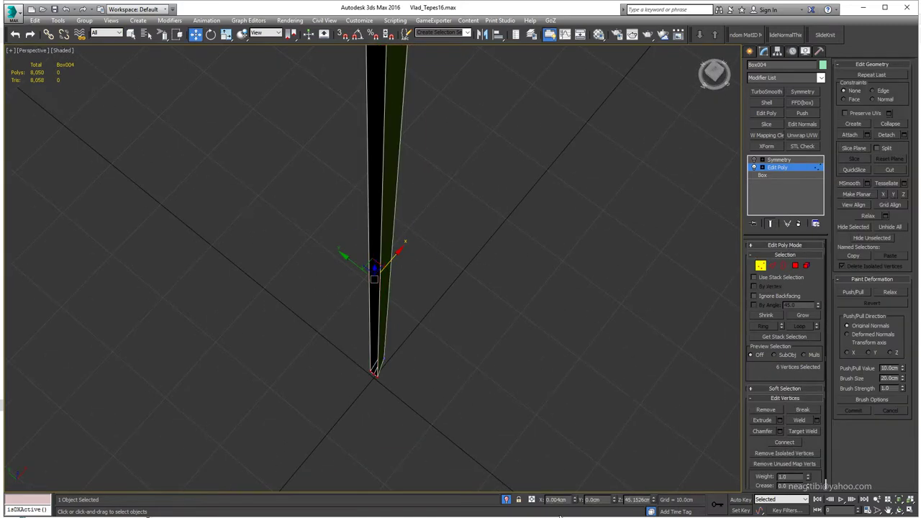
left_click(777, 167)
left_click(778, 159)
left_click(777, 167)
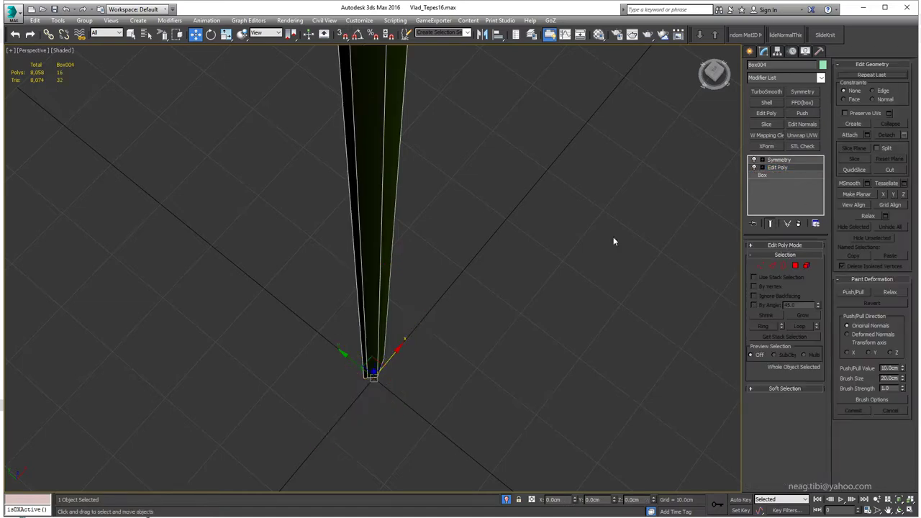
- Select the blade's two bottom vertices and scale them together
middle_click_drag(613, 237, 452, 245, "alt")
scroll(452, 246, "down", 4)
mouse_move(403, 138)
middle_mouse_down("alt")
mouse_move(402, 331)
mouse_move(364, 414)
mouse_move(421, 369)
mouse_move(414, 382)
middle_mouse_up("alt")
key("1")
left_click_drag(392, 364, 418, 387)
key("r")
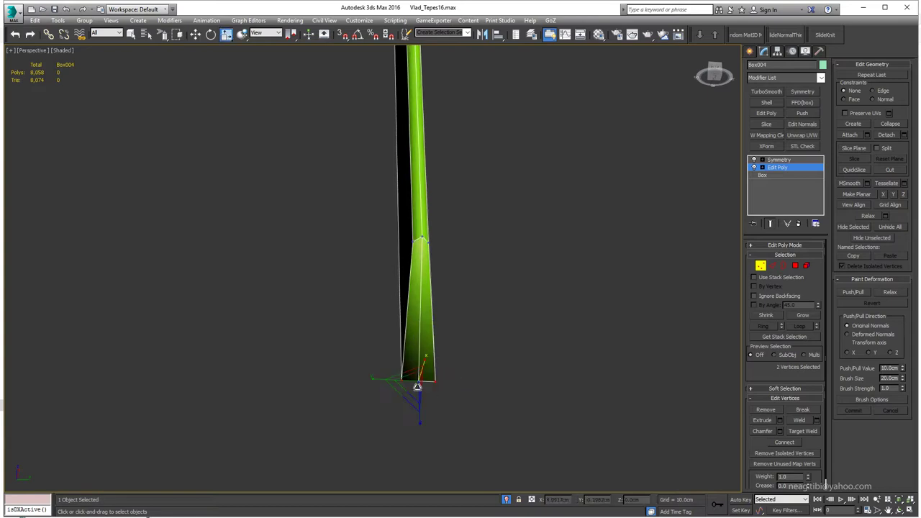
- Cut a new edge across the blade where the tip begins to taper
mouse_move(440, 394)
middle_mouse_down("alt")
mouse_move(488, 319)
mouse_move(527, 285)
middle_mouse_up("alt")
left_click(536, 290)
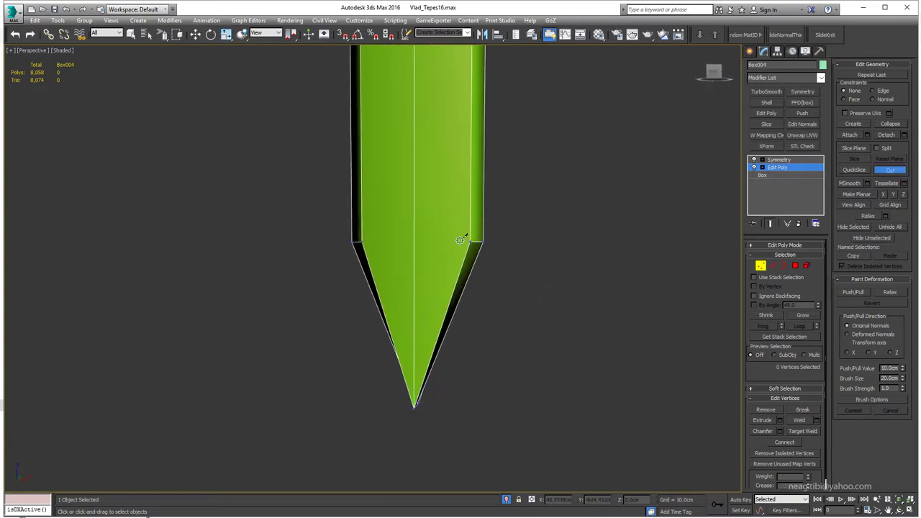
right_click(433, 240)
key("F3")
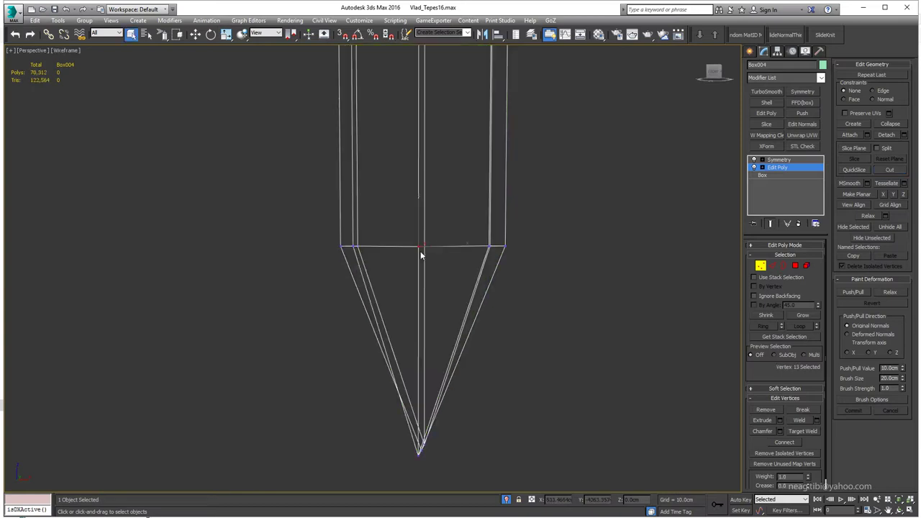
key("F3")
middle_click_drag(420, 255, 363, 276, "alt")
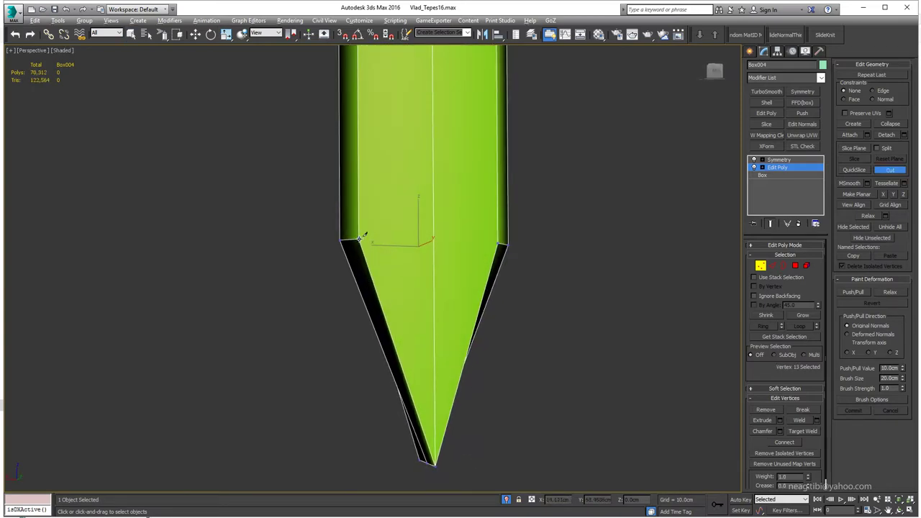
- Select the edge loop at the base of the blade's point in wireframe
key("w")
key("alt+w")
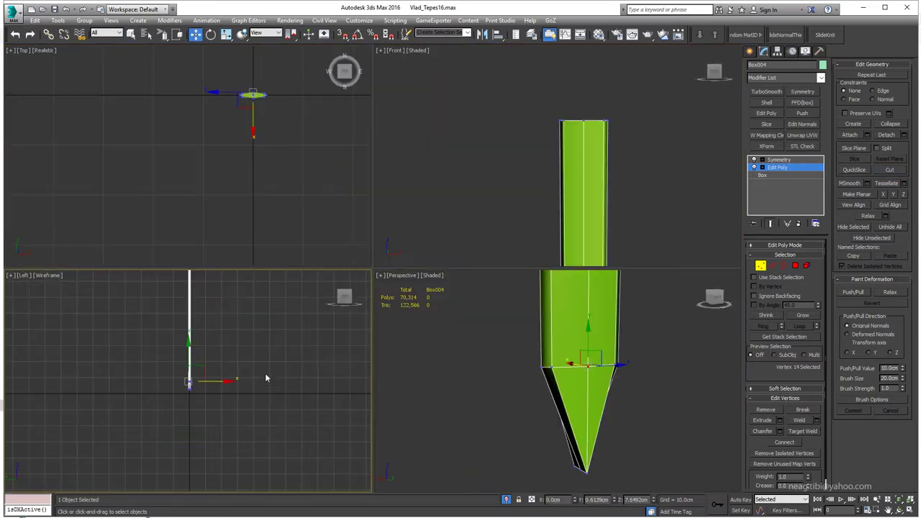
right_click(267, 376)
key("alt+w")
key("F3")
scroll(424, 252, "up", 2)
scroll(379, 276, "up", 3)
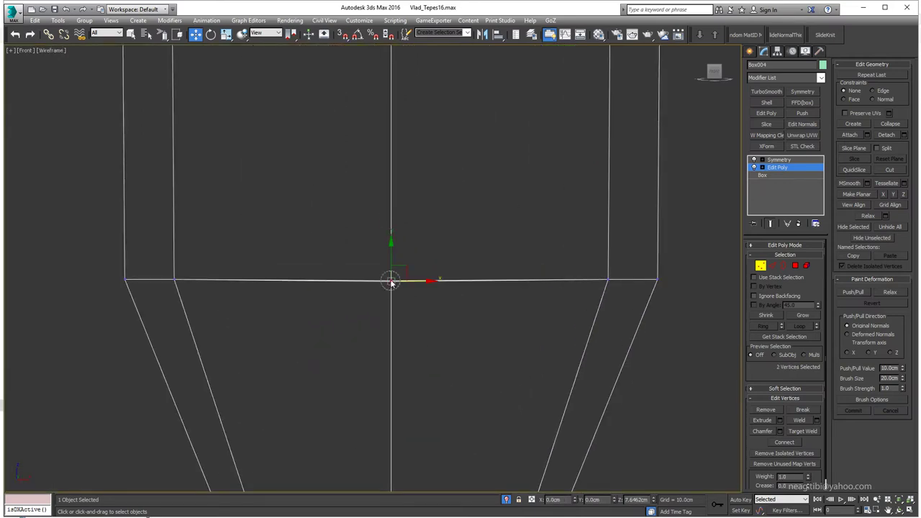
key("2")
double_click(413, 280)
scroll(414, 281, "down", 1)
key("alt+w")
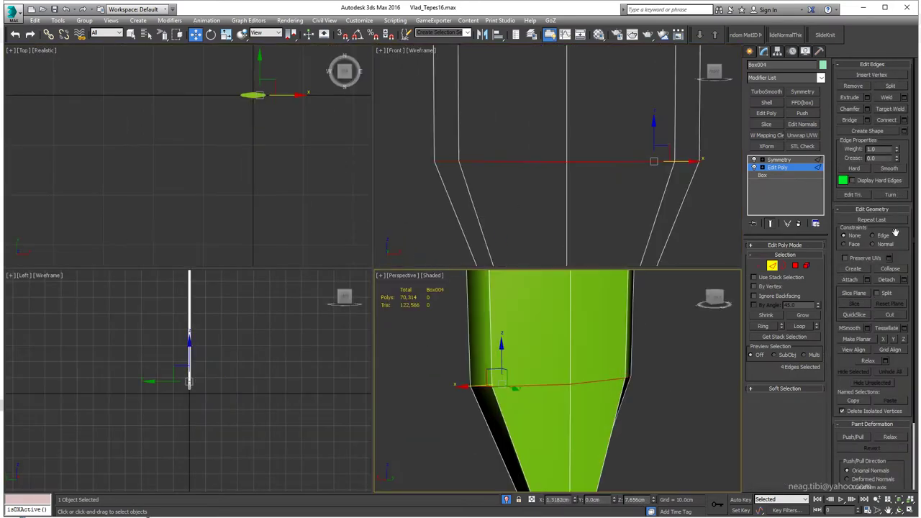
mouse_move(605, 338)
middle_mouse_down("alt")
mouse_move(589, 348)
mouse_move(583, 396)
middle_mouse_up("alt")
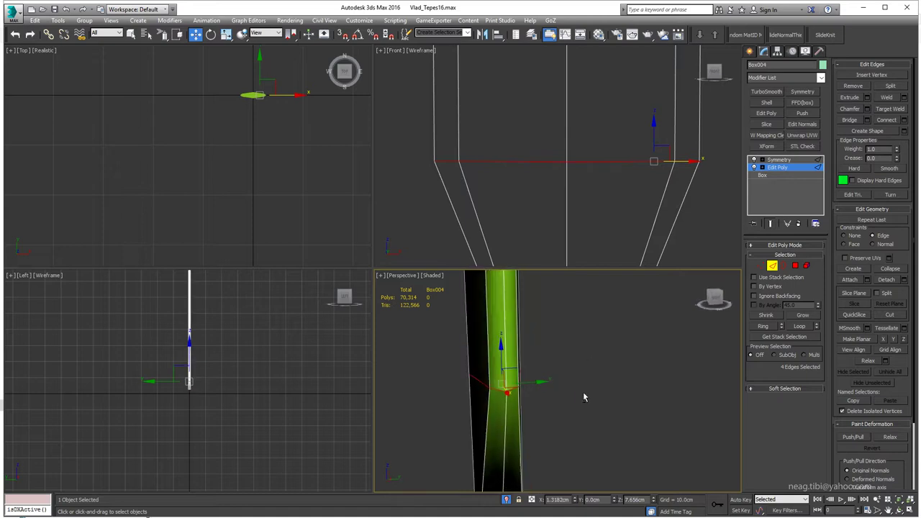
key("alt+w")
middle_click_drag(510, 372, 454, 336, "alt")
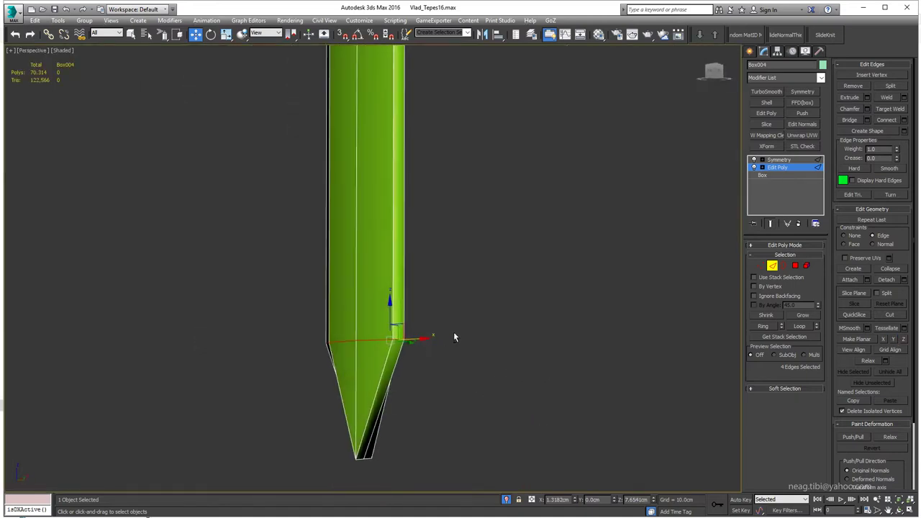
- Pull the point's two bottom vertices closer together to narrow its base
key("1")
left_click(370, 368)
left_click(421, 394, "ctrl")
middle_click_drag(421, 394, 430, 382, "alt")
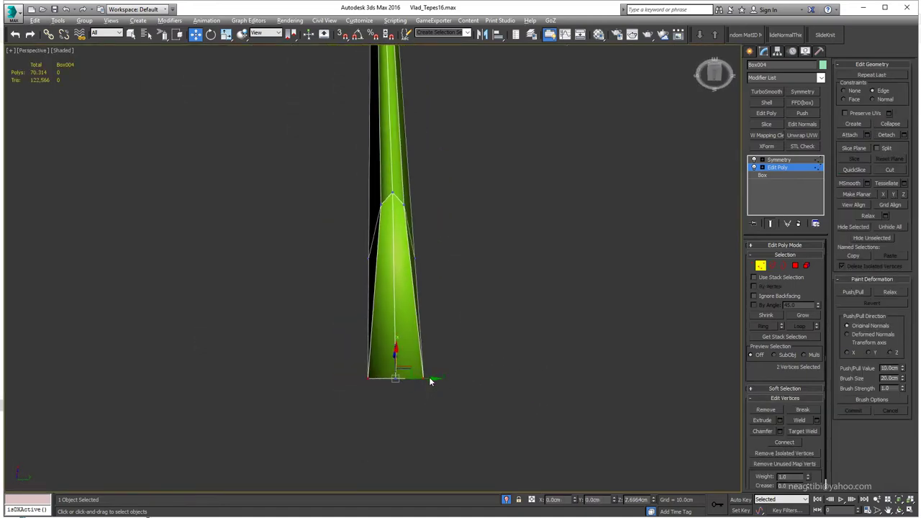
left_click_drag(441, 379, 369, 393)
mouse_move(276, 398)
middle_mouse_down("alt")
mouse_move(457, 308)
mouse_move(410, 293)
mouse_move(417, 321)
mouse_move(365, 311)
mouse_move(347, 345)
mouse_move(662, 280)
middle_mouse_up("alt")
scroll(410, 293, "up", 4)
key("w")
- Select the blade's top face, then the edges along its left side
key("4")
key("ctrl+a")
left_click(845, 350)
left_click(345, 187)
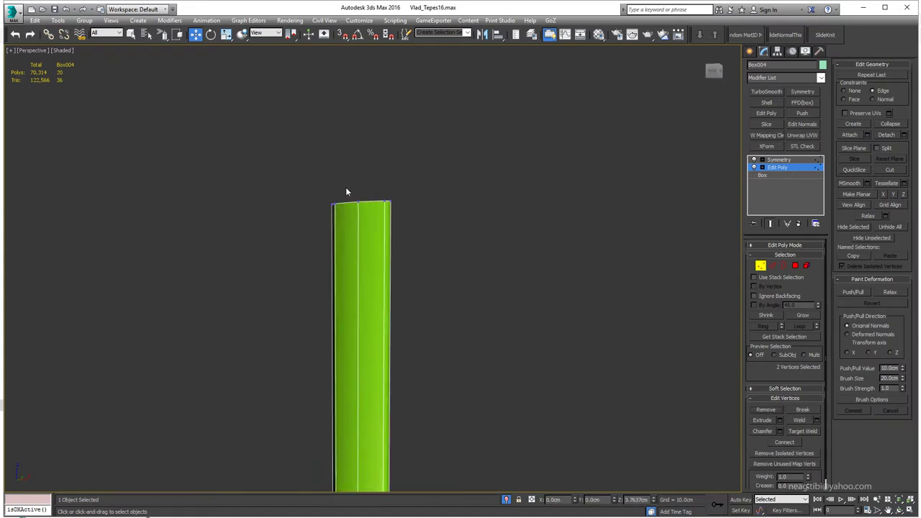
middle_click_drag(345, 187, 313, 234, "alt")
key("ctrl+a")
left_click(369, 218)
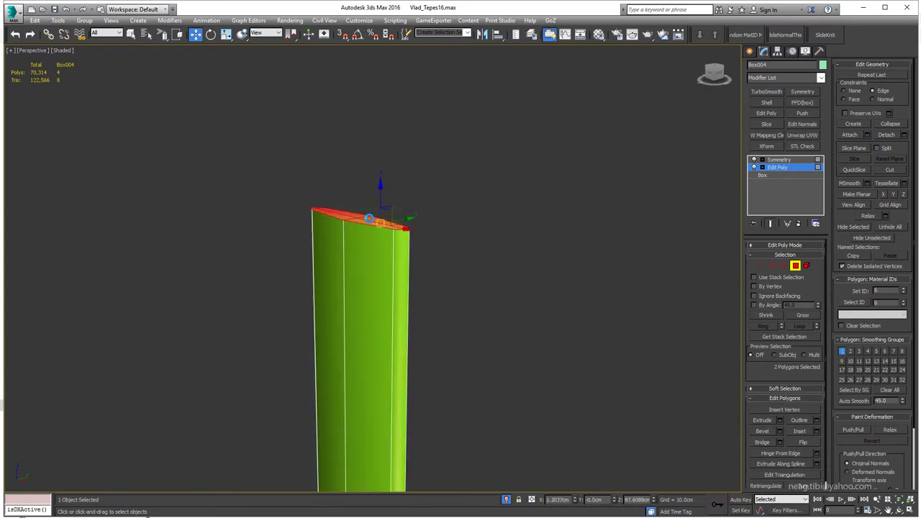
mouse_move(368, 218)
middle_mouse_down("alt")
mouse_move(353, 240)
mouse_move(418, 254)
middle_mouse_up("alt")
scroll(413, 62, "down", 5)
scroll(403, 231, "up", 5)
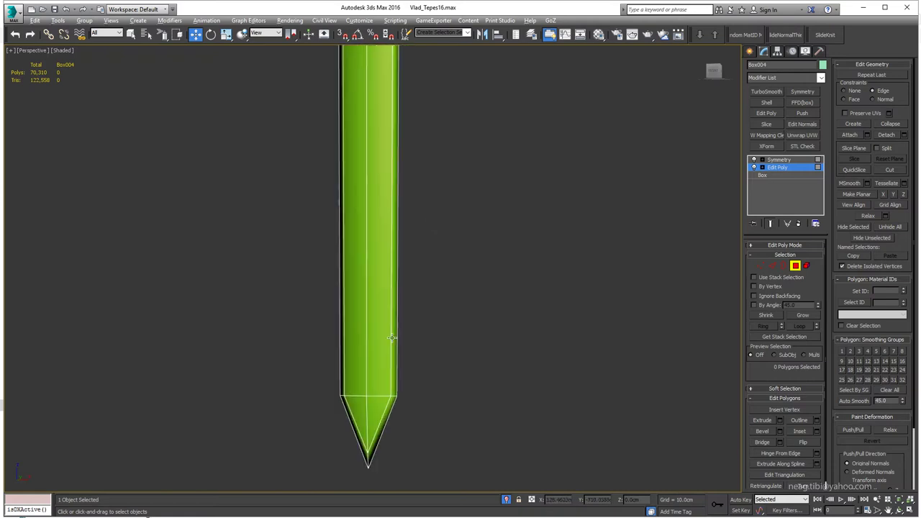
middle_click_drag(391, 338, 403, 359, "alt")
key("2")
middle_click_drag(448, 386, 449, 356, "alt")
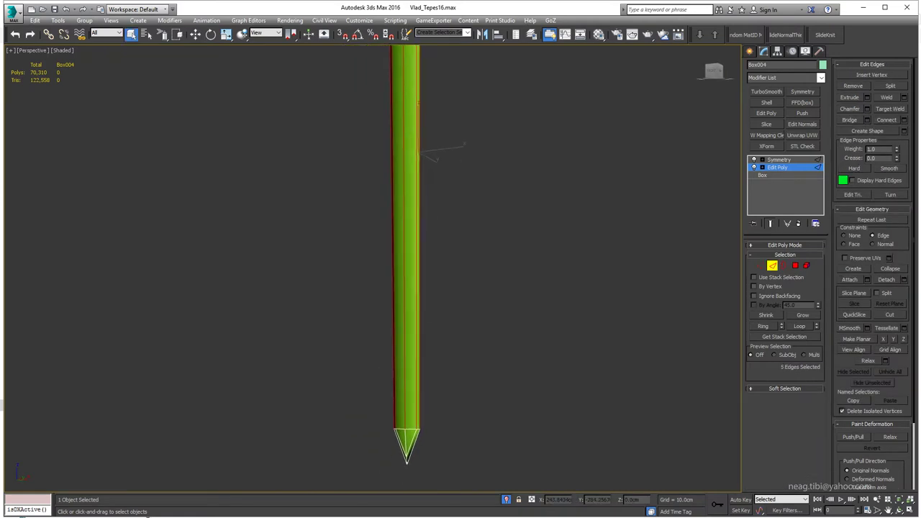
- Unhide the armour and sculpted sword and compare the proxy blade in the Front view
key("alt+w")
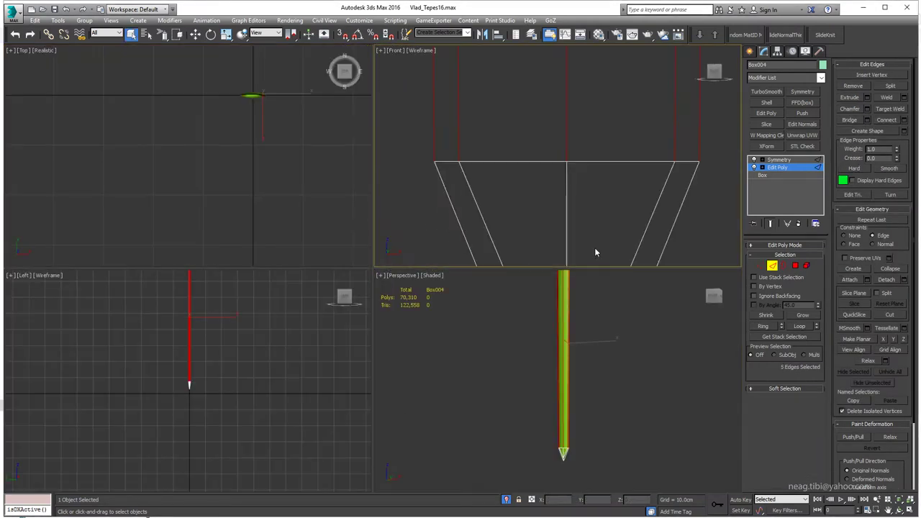
key("alt+w")
scroll(502, 305, "down", 3)
left_click(501, 305)
key("alt+q")
scroll(501, 305, "down", 2)
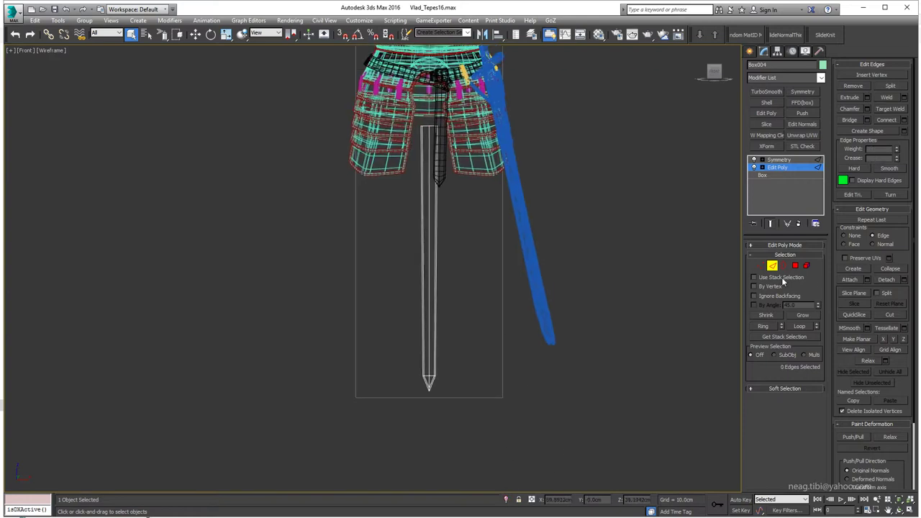
key("2")
key("F3")
left_click(431, 346)
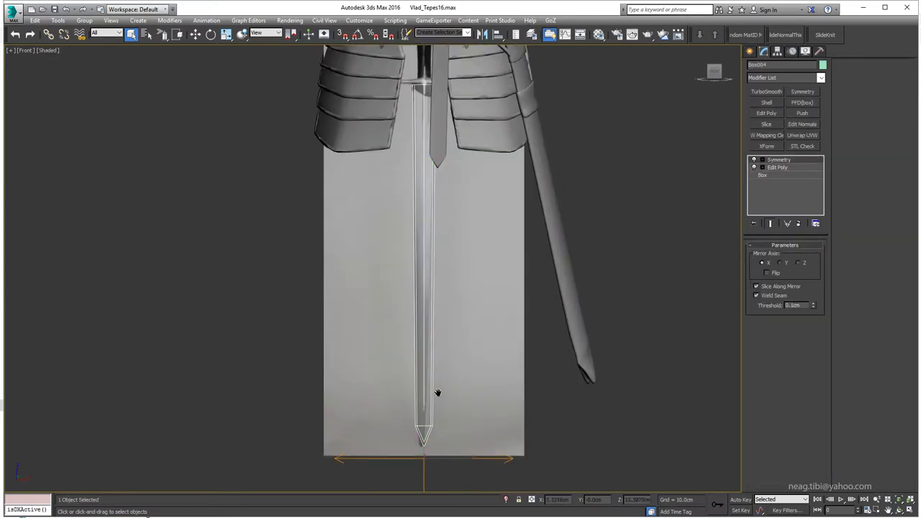
scroll(452, 193, "up", 2)
middle_click_drag(452, 194, 437, 158)
- Narrow the blade by moving its base and tip vertices inward and raising the vertex ring
scroll(436, 310, "up", 5)
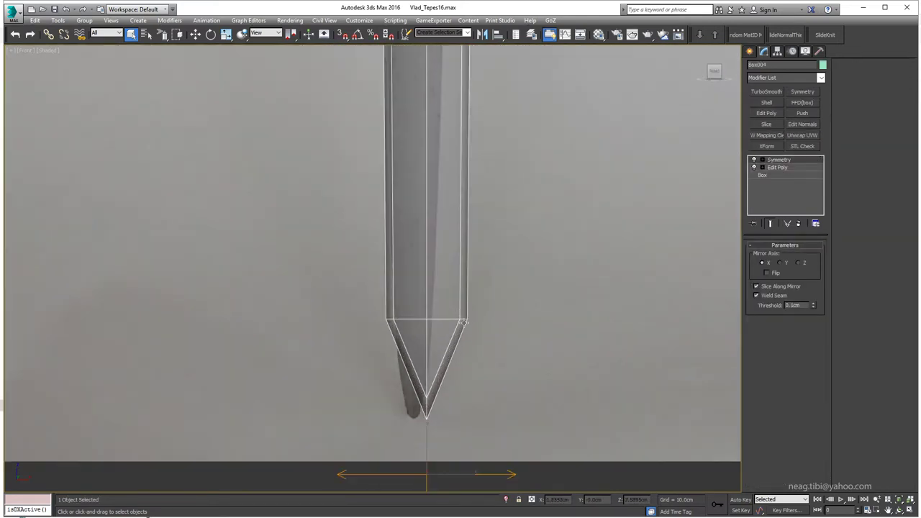
scroll(436, 309, "down", 2)
scroll(404, 216, "down", 2)
mouse_move(404, 215)
middle_mouse_down()
mouse_move(405, 369)
mouse_move(435, 429)
middle_mouse_up()
scroll(488, 375, "up", 4)
key("w")
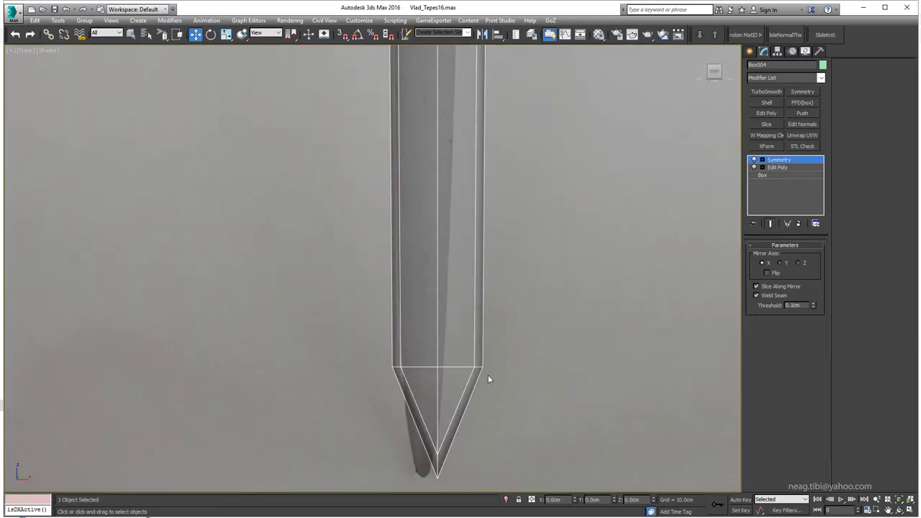
left_click(777, 168)
left_click_drag(511, 367, 493, 364)
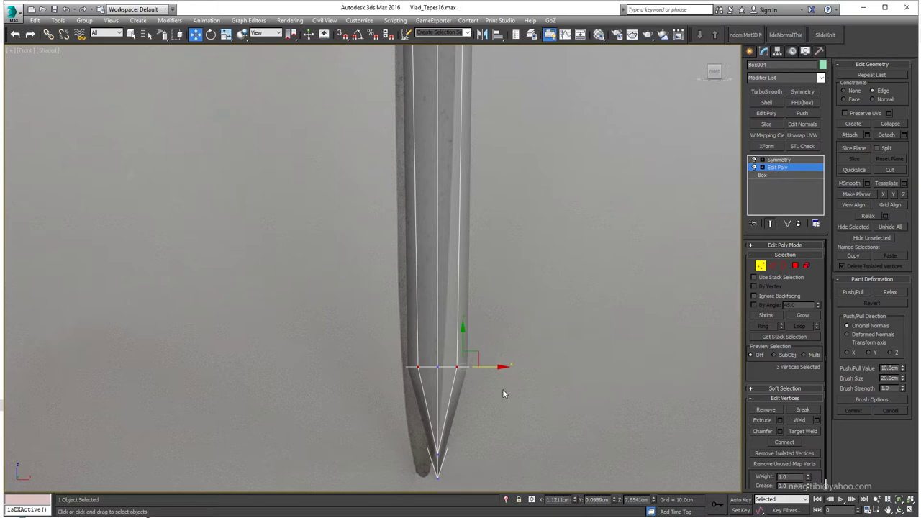
key("alt+w")
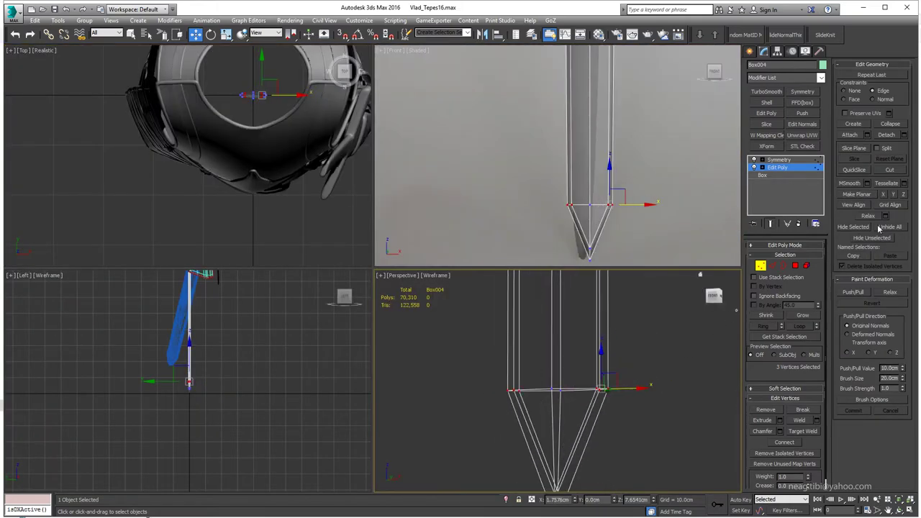
key("F3")
left_click_drag(608, 203, 623, 203)
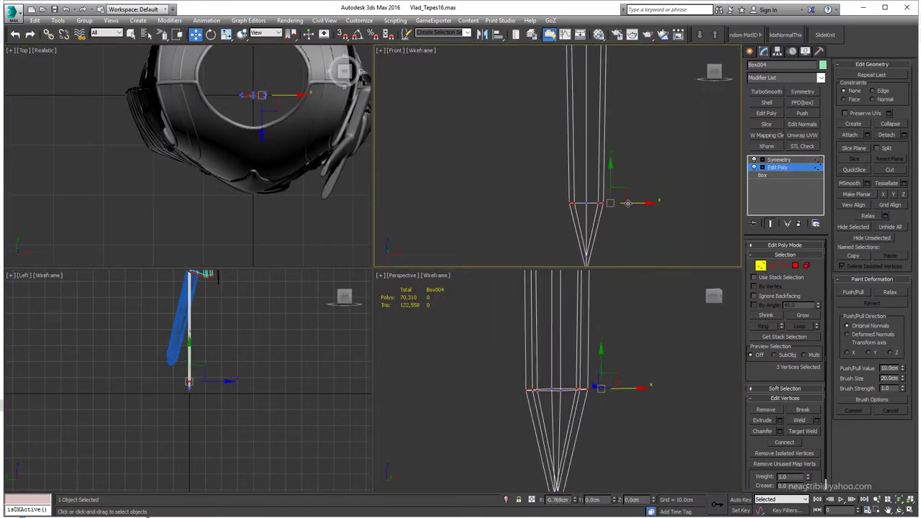
left_click_drag(588, 176, 598, 148)
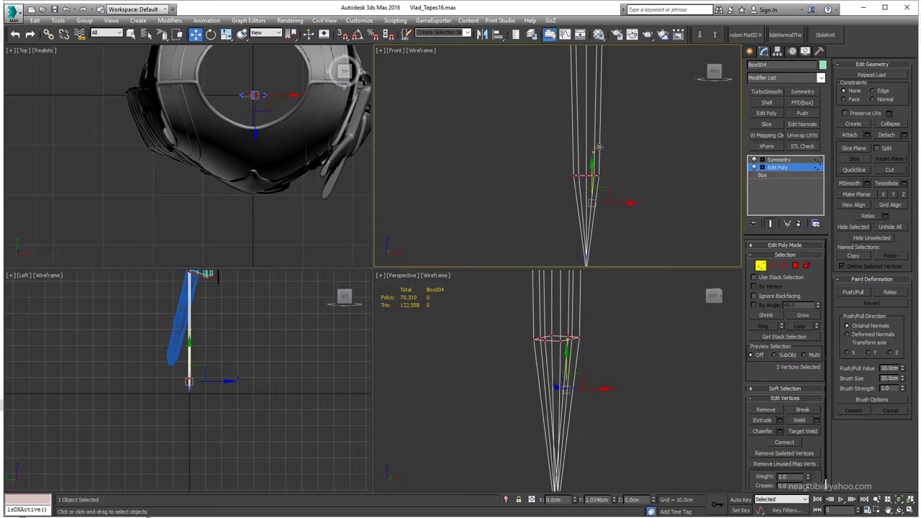
- Check the taper in the shaded perspective view and select the pair of blade-tip vertices
middle_click(689, 347)
key("alt+w")
key("F3")
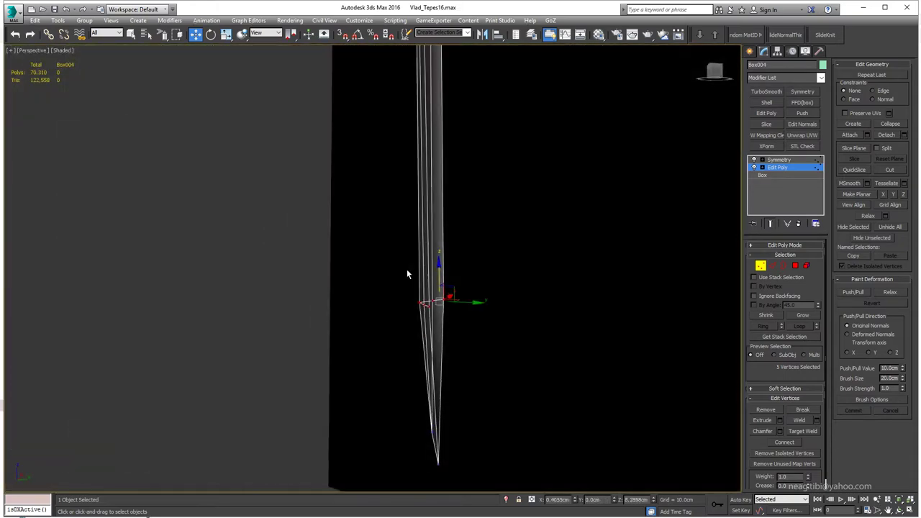
mouse_move(407, 274)
middle_mouse_down("alt")
mouse_move(397, 280)
mouse_move(429, 313)
mouse_move(465, 300)
mouse_move(440, 339)
mouse_move(442, 304)
middle_mouse_up("alt")
left_click(435, 308)
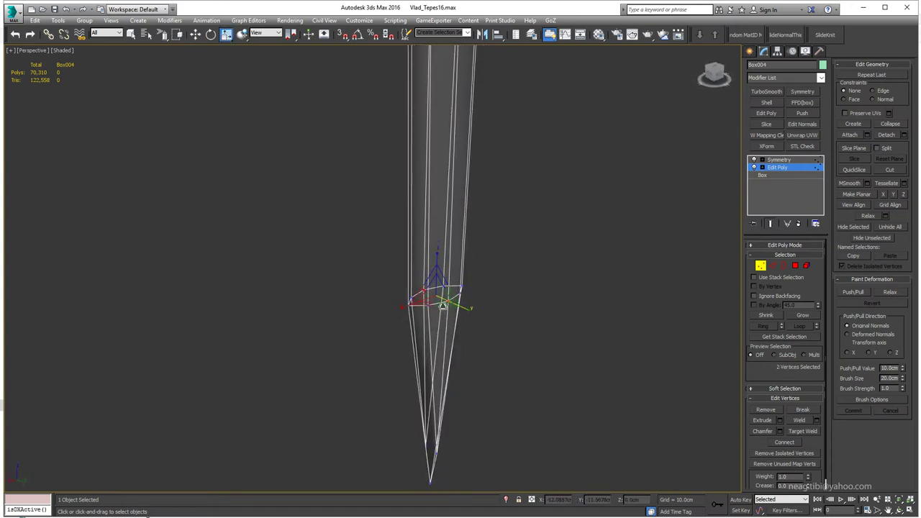
key("2")
left_click(761, 266)
scroll(400, 324, "up", 2)
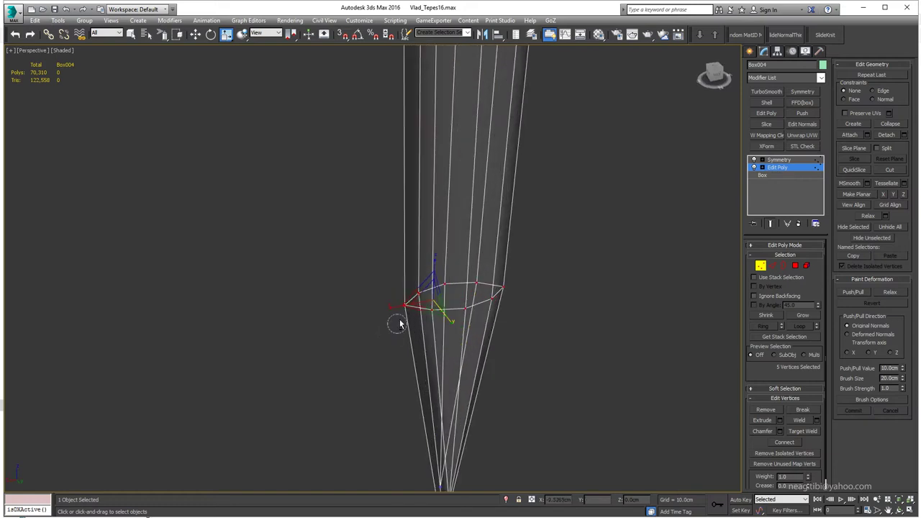
mouse_move(500, 306)
middle_mouse_down("alt")
mouse_move(518, 339)
mouse_move(473, 304)
mouse_move(452, 353)
mouse_move(468, 331)
mouse_move(545, 296)
mouse_move(530, 213)
mouse_move(475, 317)
mouse_move(462, 298)
mouse_move(505, 405)
mouse_move(525, 269)
middle_mouse_up("alt")
left_click(476, 351, "ctrl")
key("F3")
key("F3")
scroll(504, 324, "up", 3)
scroll(487, 391, "up", 5)
- Connect the tip edges into a new loop and flatten it with Make Planar Y
middle_click_drag(487, 391, 483, 383, "alt")
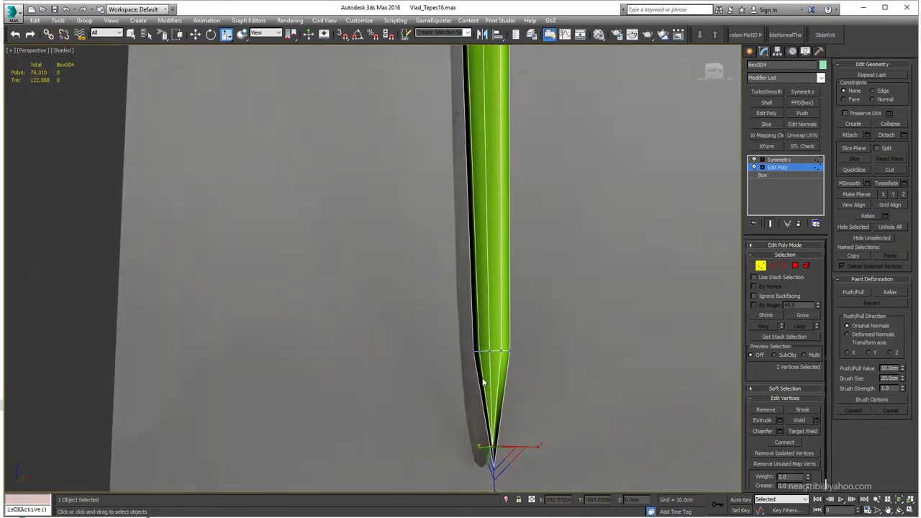
key("2")
key("q")
left_click(904, 120)
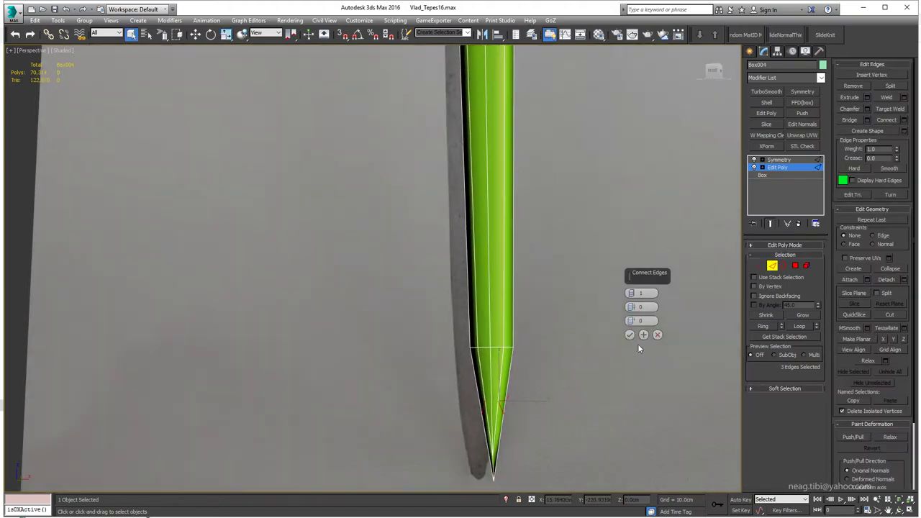
left_click(490, 389, "ctrl")
middle_click_drag(487, 342, 620, 359, "alt")
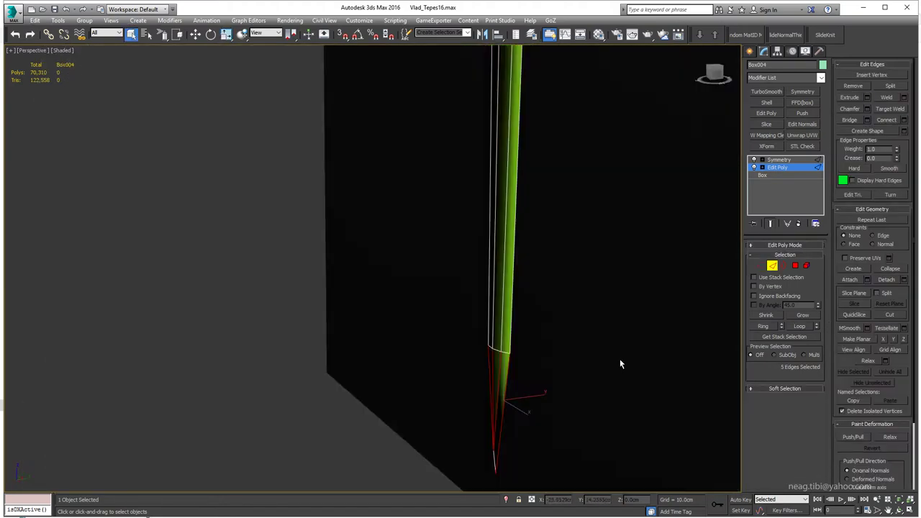
left_click(905, 120)
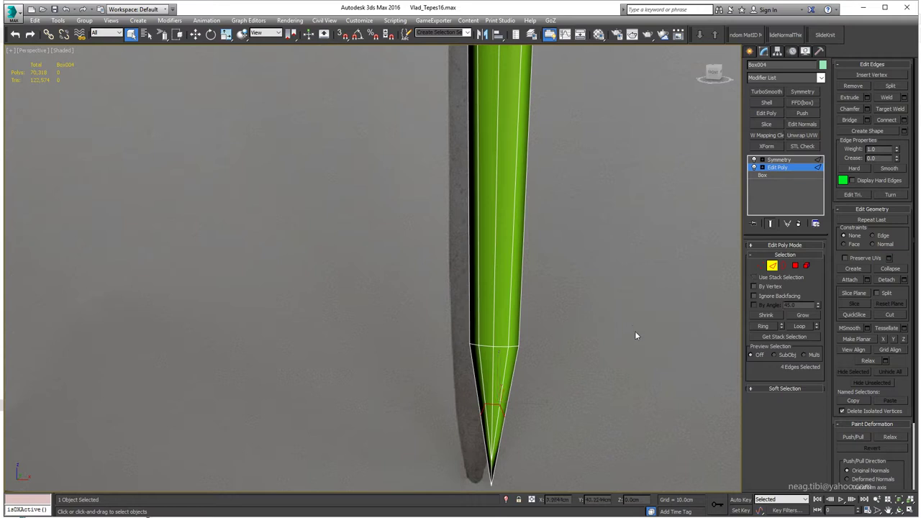
left_click(893, 340)
key("F3")
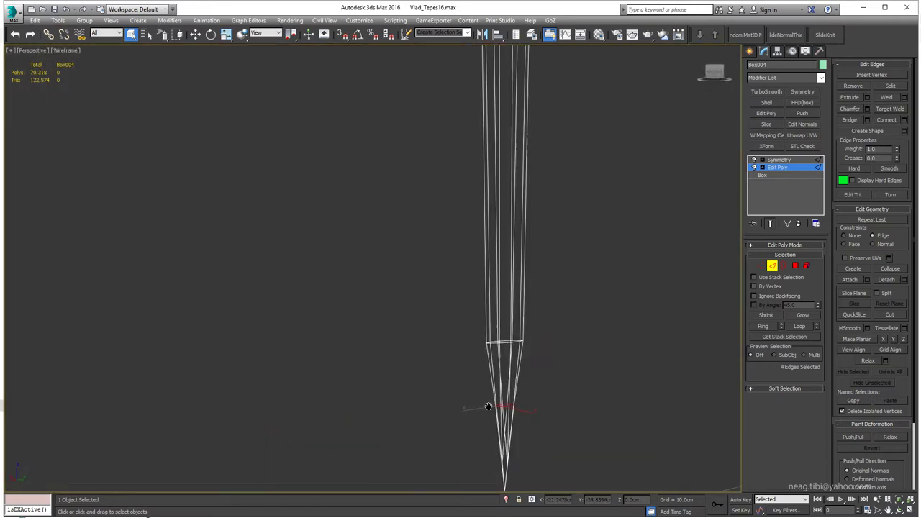
middle_click_drag(529, 373, 855, 368, "alt")
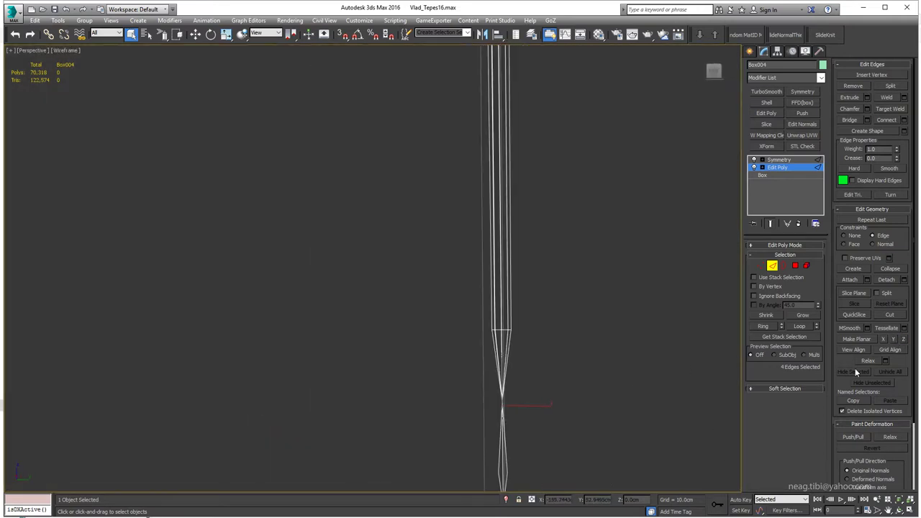
key("shift+z")
key("F3")
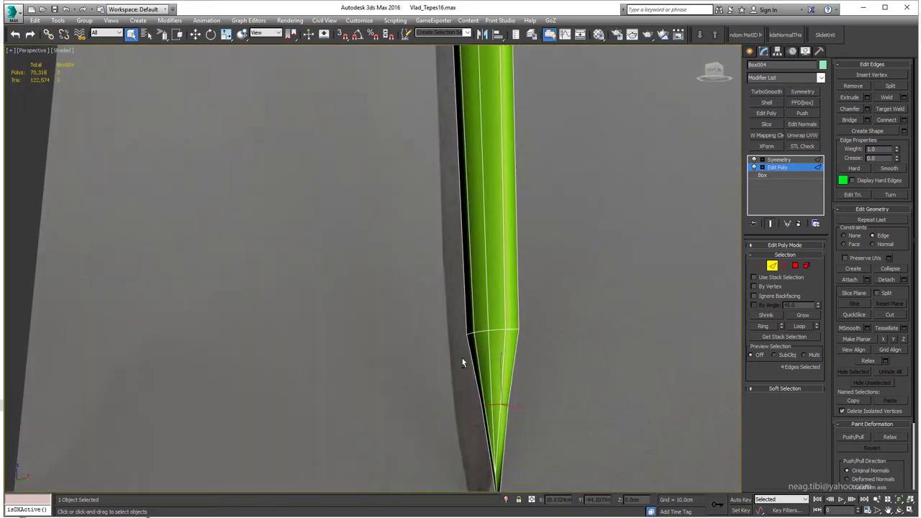
- Select the blade's edge ring and preview Connect Edges with 21 segments along its length
key("shift+z")
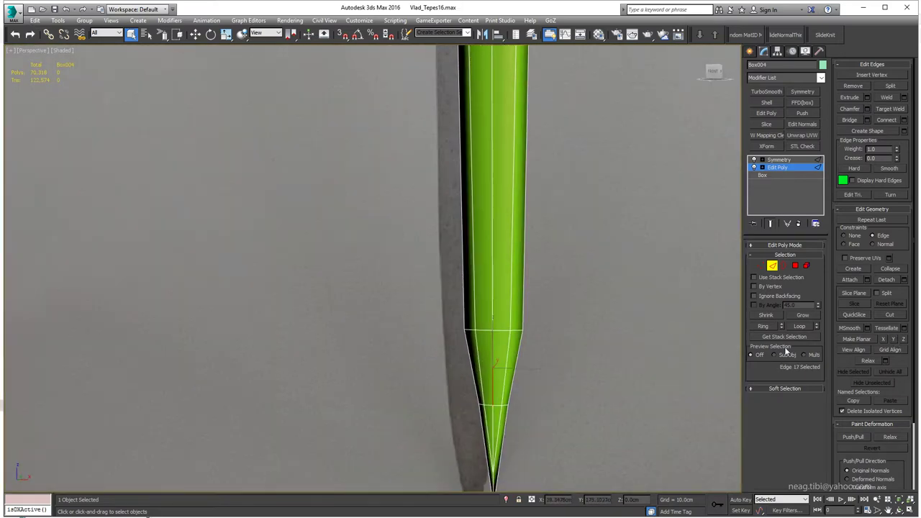
key("shift+z")
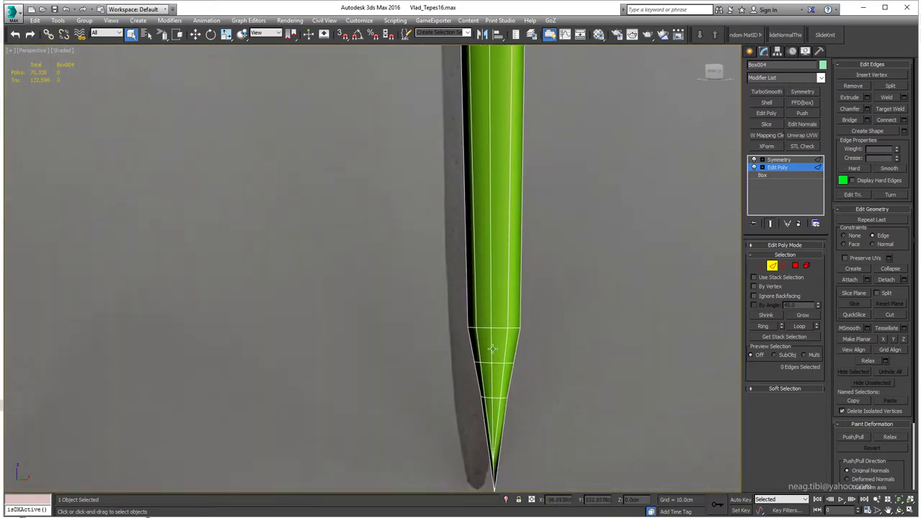
key("shift+z")
key("shift+z")
key("shift+z")
scroll(394, 219, "up", 2)
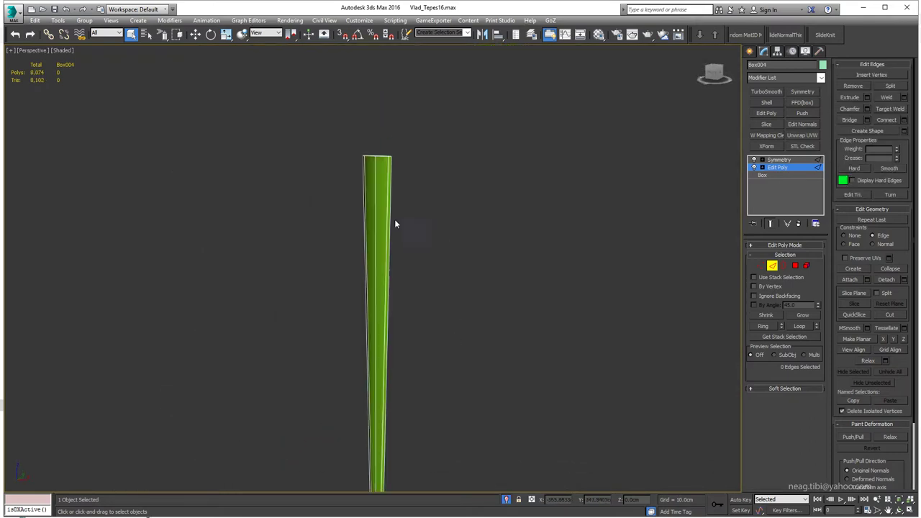
double_click(403, 155)
scroll(403, 157, "up", 3)
scroll(403, 158, "up", 1)
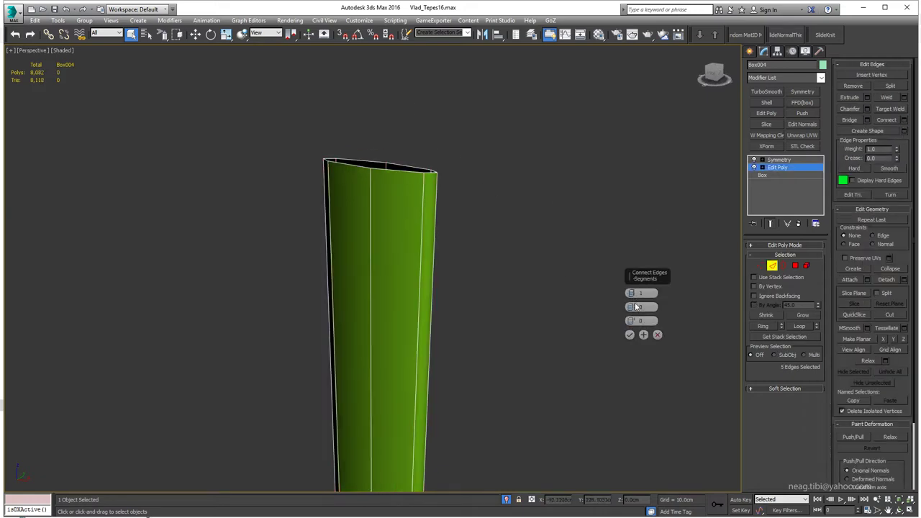
type("100")
key("Return")
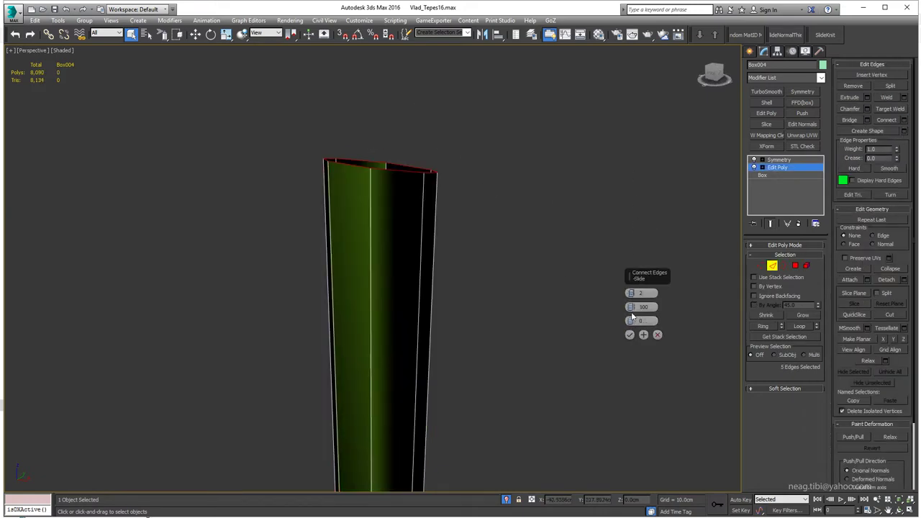
left_click(631, 309)
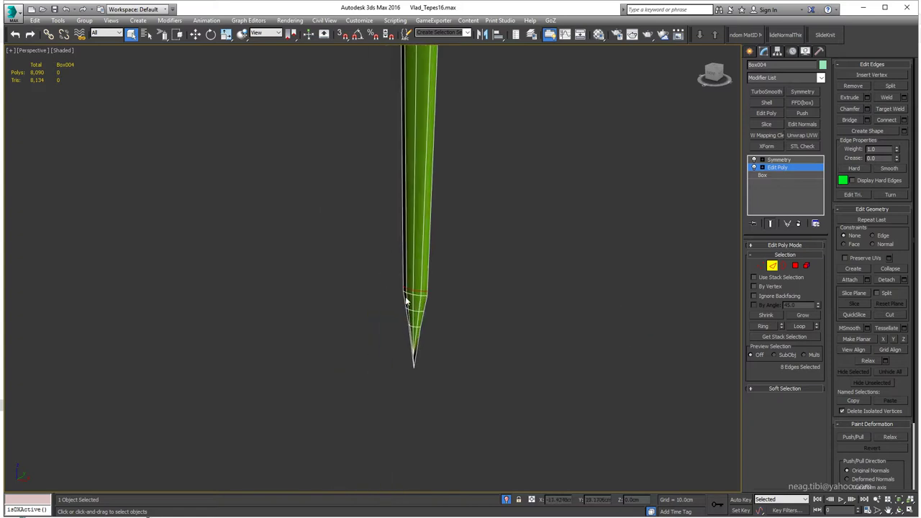
scroll(424, 287, "down", 5)
scroll(395, 175, "up", 5)
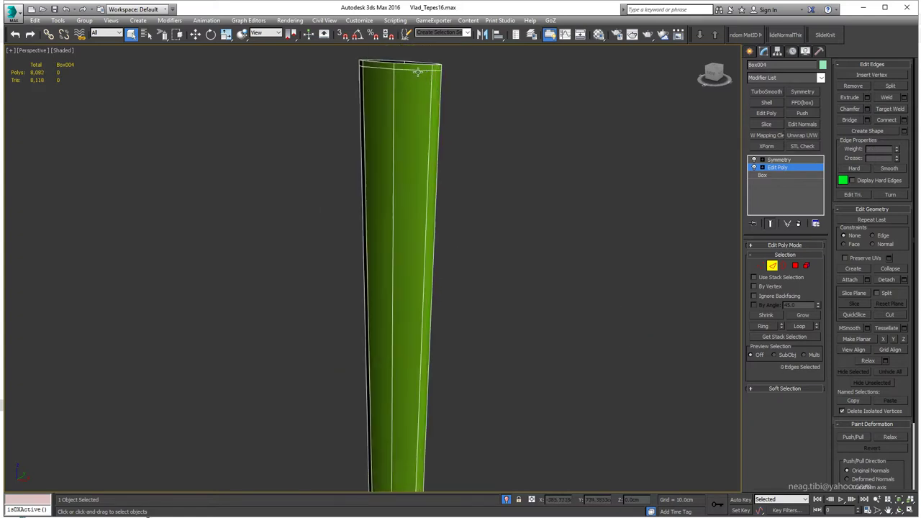
middle_click_drag(403, 179, 411, 317)
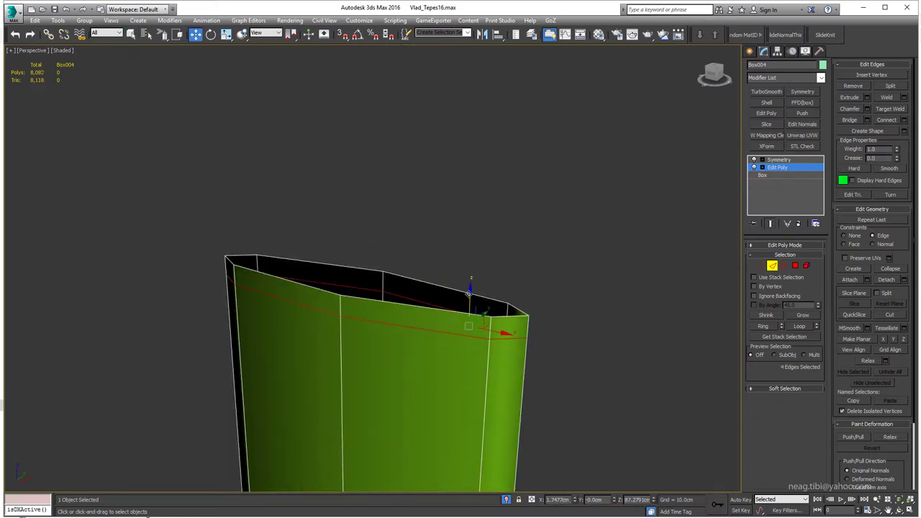
scroll(434, 219, "down", 5)
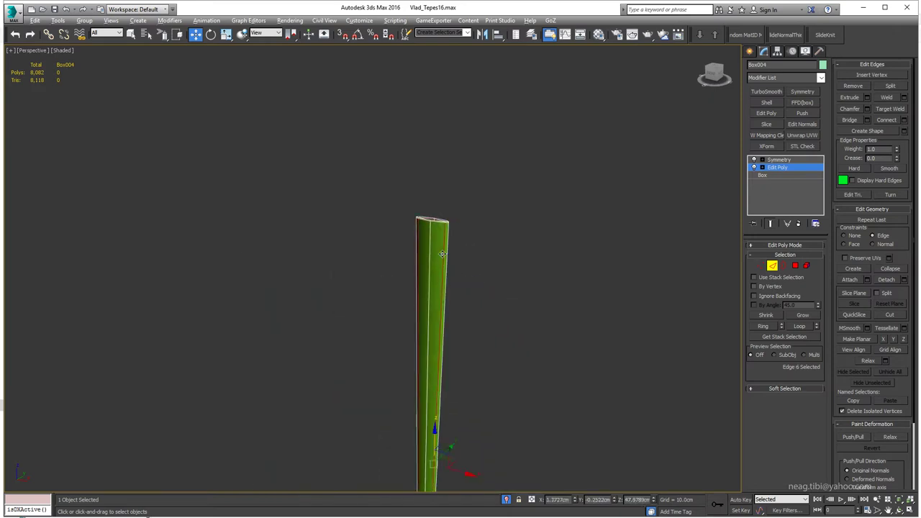
middle_click_drag(441, 254, 654, 132, "alt")
key("ctrl+shift+e")
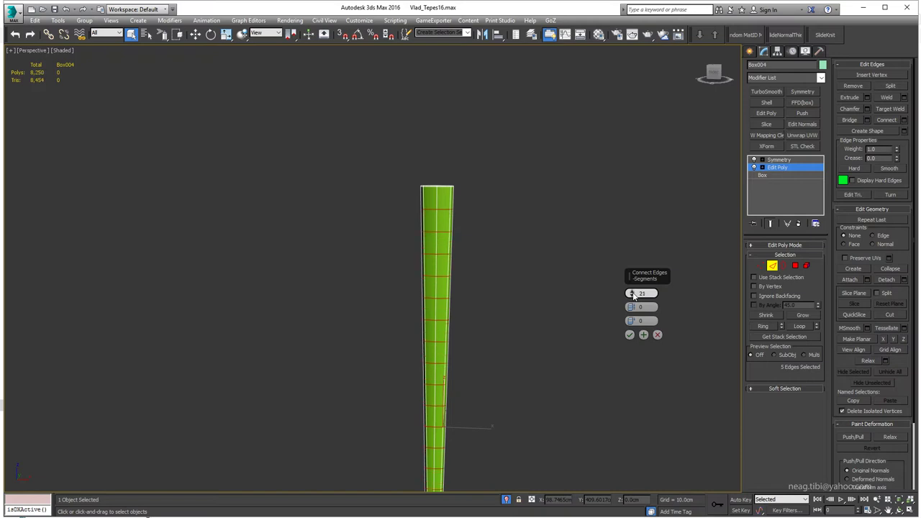
- Raise the number of loops along the blade and commit the new edge loops
left_click_drag(633, 296, 634, 277)
scroll(446, 273, "down", 3)
scroll(469, 314, "up", 5)
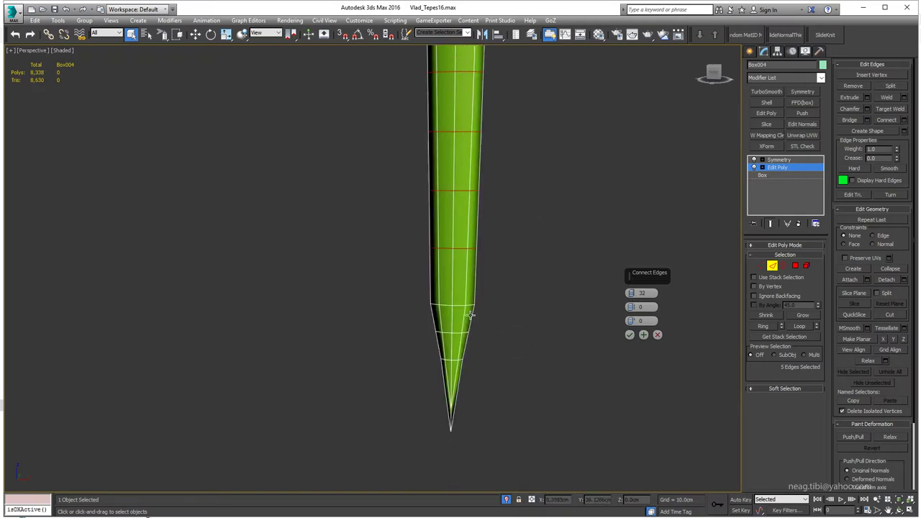
scroll(471, 314, "down", 3)
scroll(472, 394, "up", 2)
key("Return")
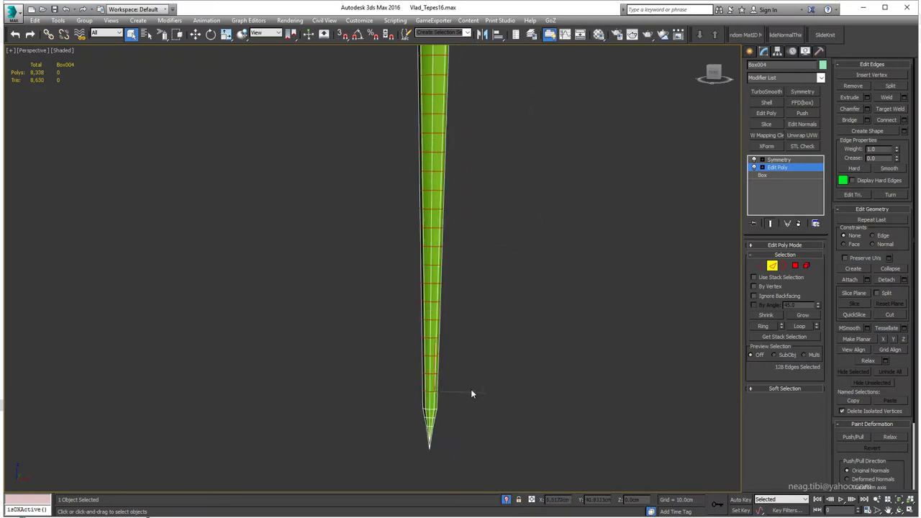
scroll(472, 394, "up", 5)
scroll(462, 195, "down", 2)
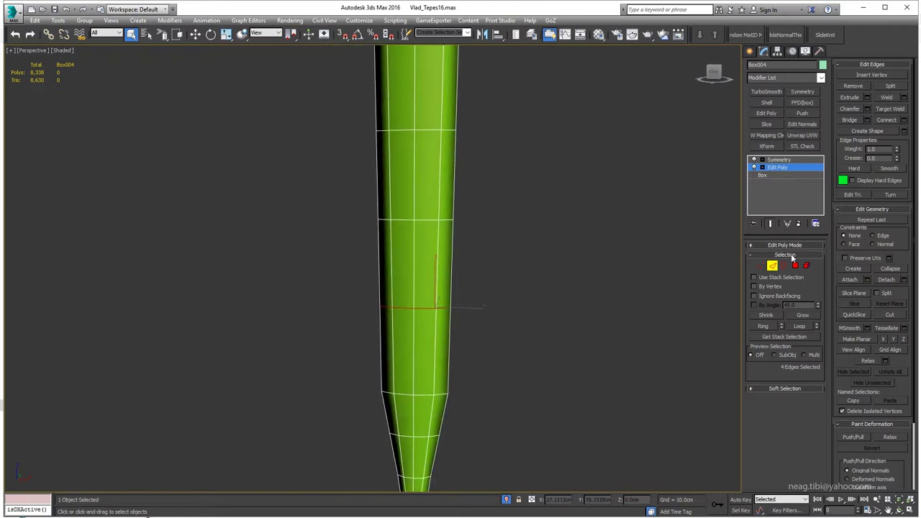
- Chamfer the selected edge loops, widening the chamfer to spread them apart
left_click(867, 108)
mouse_move(599, 286)
middle_mouse_down("alt")
mouse_move(455, 339)
mouse_move(560, 322)
mouse_move(544, 314)
middle_mouse_up("alt")
left_click_drag(631, 307, 631, 298)
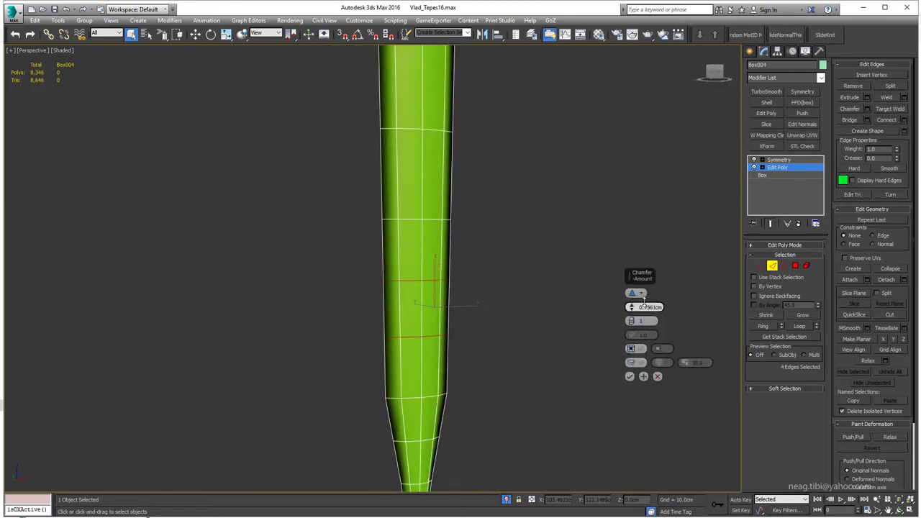
middle_click_drag(479, 207, 637, 375, "alt")
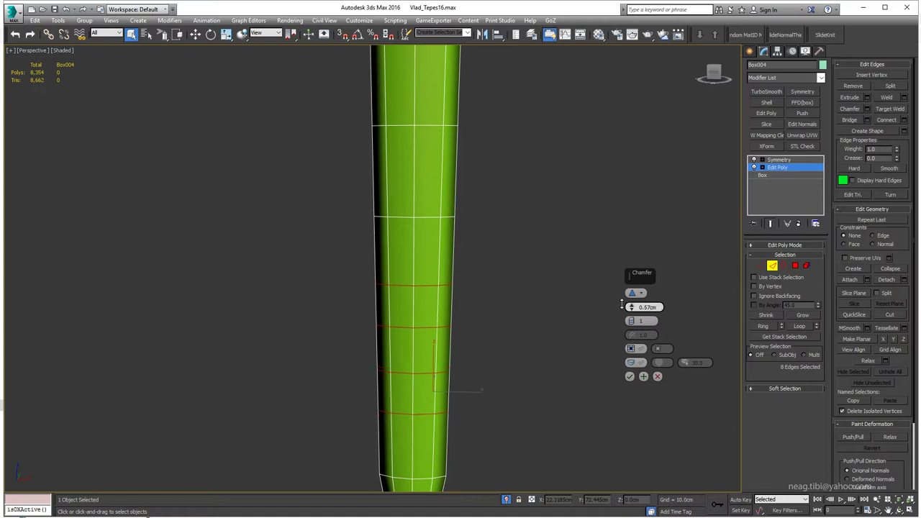
left_click(630, 376)
- Slide one edge loop up the spike along its edges and chamfer it into two loops
left_click(425, 414)
key("w")
left_click(872, 236)
middle_click_drag(420, 416, 428, 361)
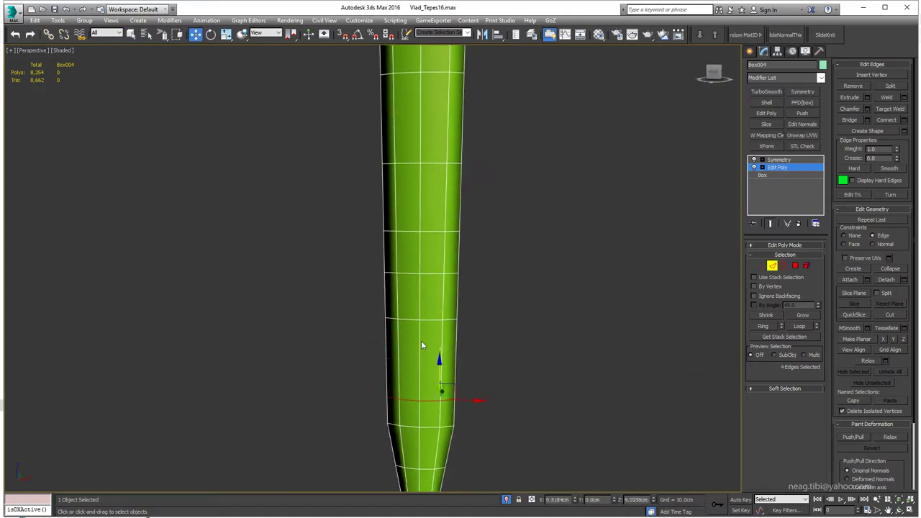
left_click_drag(440, 374, 440, 337)
key("ctrl+shift+c")
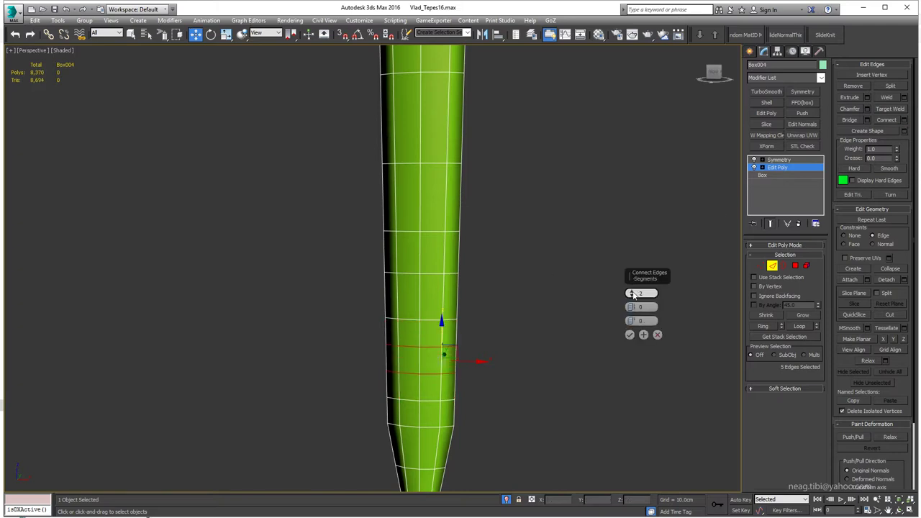
left_click(630, 334)
- Add two more edge loops near the point by connecting selected edge rings
left_click(423, 179)
key("alt+r")
key("ctrl+shift+e")
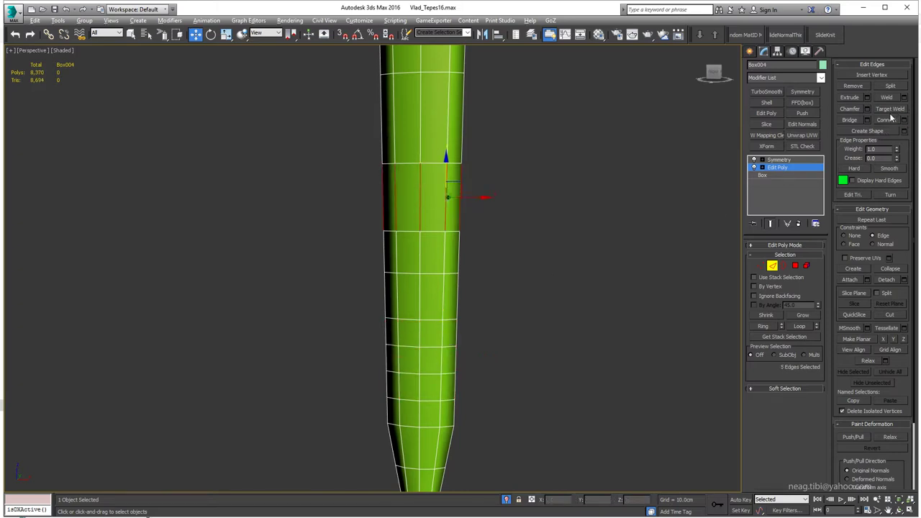
scroll(414, 344, "down", 3)
scroll(414, 343, "up", 3)
left_click(415, 343)
key("alt+r")
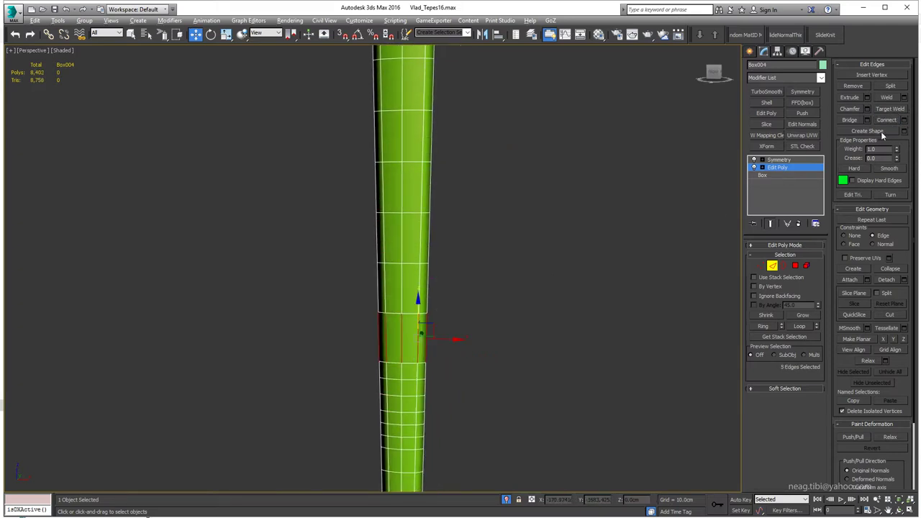
left_click(885, 121)
scroll(422, 329, "down", 3)
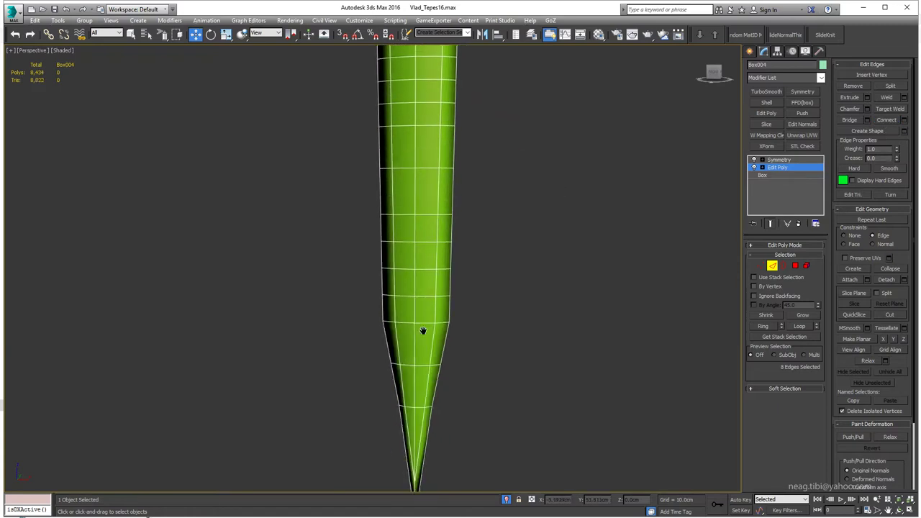
scroll(428, 296, "up", 3)
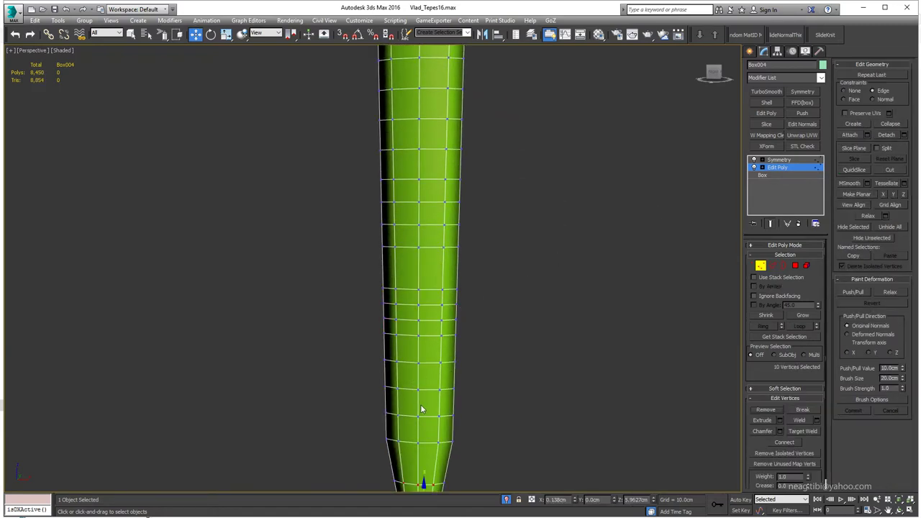
- Select Box004's whole top row of vertices in wireframe Vertex mode
left_click(375, 245)
mouse_move(375, 244)
middle_mouse_down("alt")
mouse_move(456, 246)
mouse_move(444, 288)
middle_mouse_up("alt")
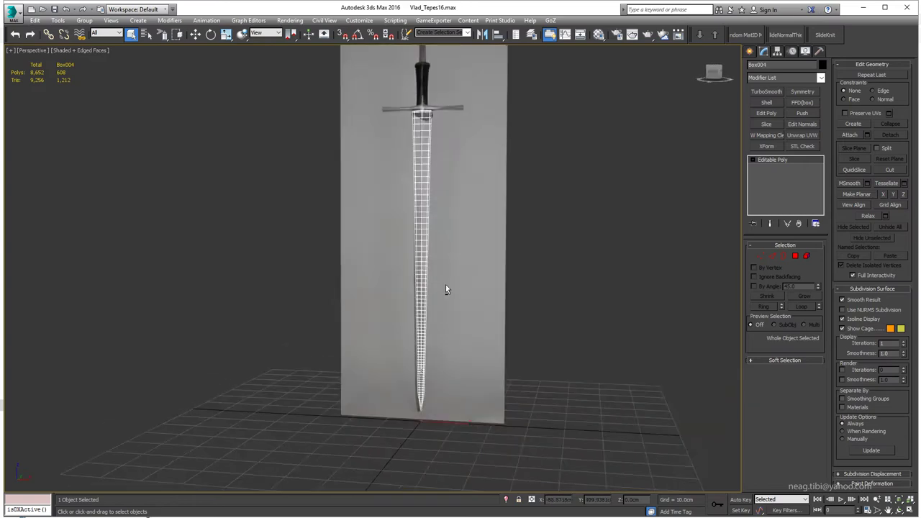
scroll(444, 288, "up", 3)
scroll(407, 238, "up", 2)
key("1")
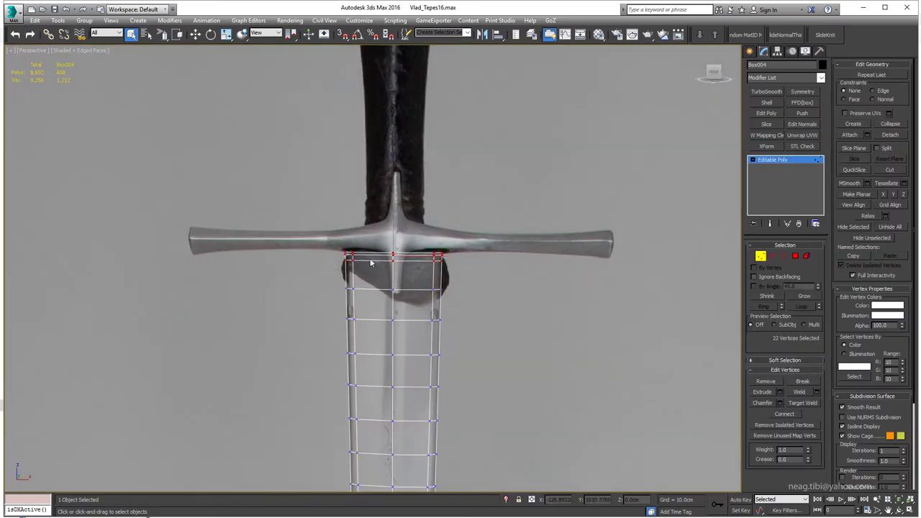
key("F3")
mouse_move(372, 264)
middle_mouse_down("alt")
mouse_move(290, 259)
mouse_move(417, 240)
middle_mouse_up("alt")
- Raise the top vertex row in the Front view until it sits beneath the crossguard
key("alt+w")
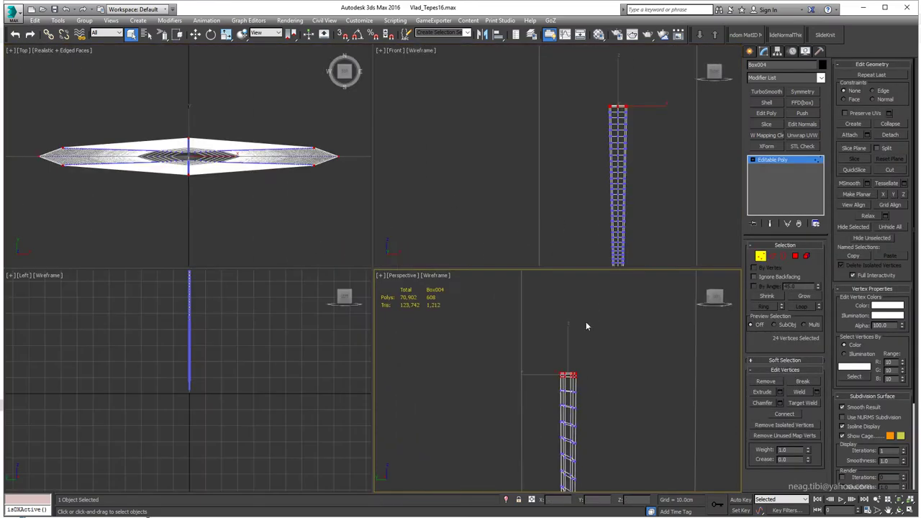
key("f")
key("alt+w")
key("F3")
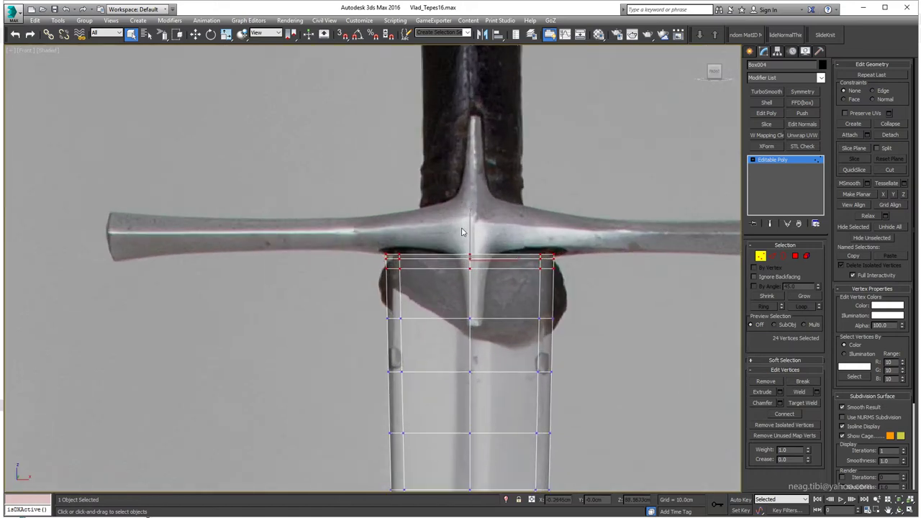
key("w")
left_click_drag(463, 232, 463, 209)
scroll(450, 231, "down", 4)
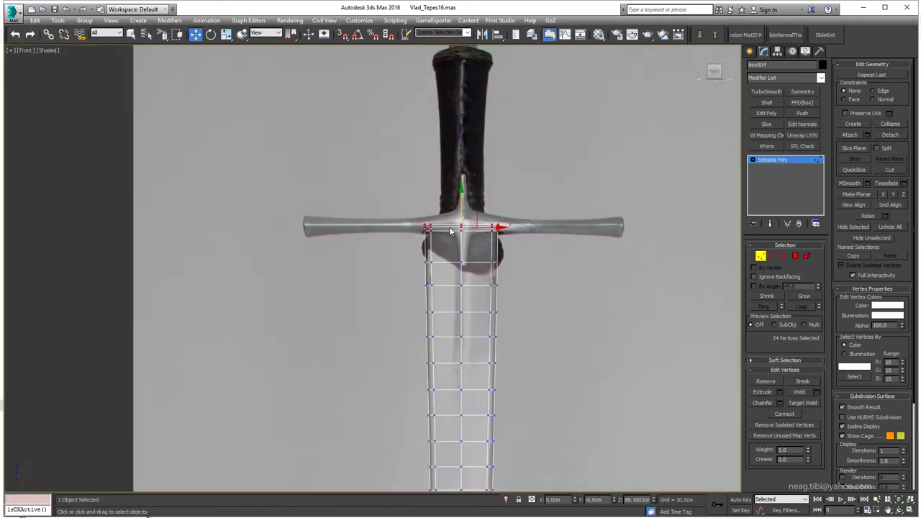
scroll(432, 187, "down", 5)
scroll(468, 230, "up", 3)
scroll(509, 230, "up", 2)
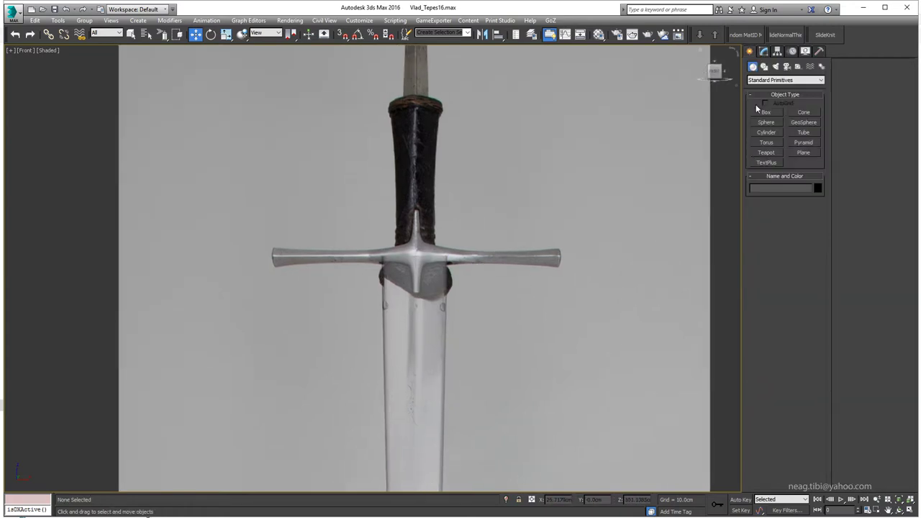
- Draw a cylinder at the crossguard in the side view and set it to 8 sides
middle_click_drag(572, 109, 569, 118)
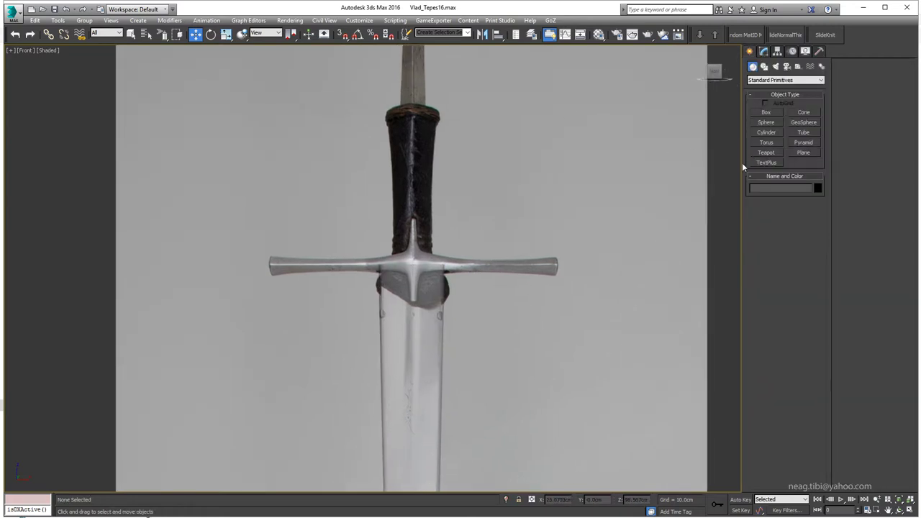
left_click(777, 132)
left_click(408, 269)
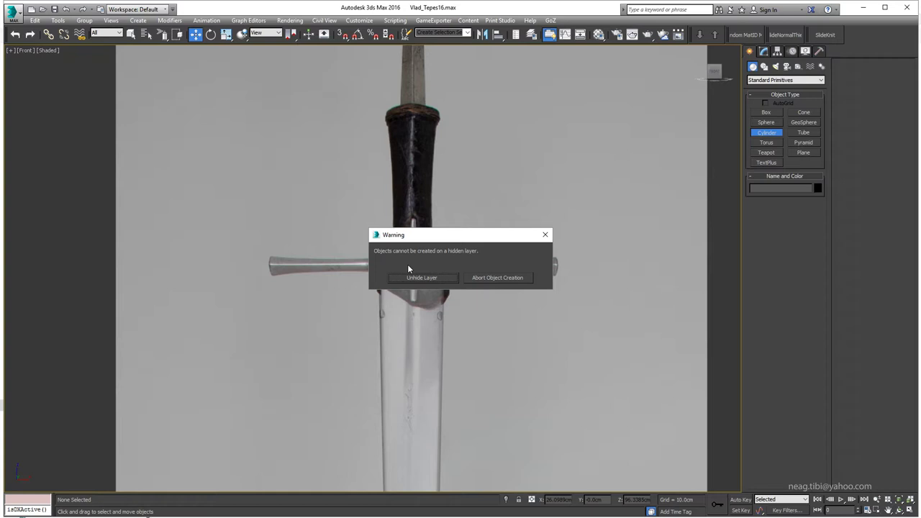
left_click(480, 278)
left_click(529, 37)
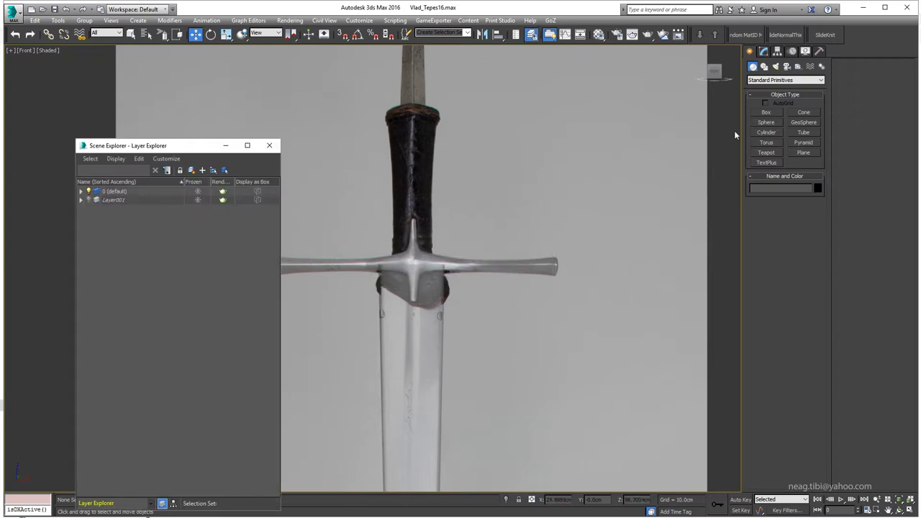
left_click(767, 132)
key("alt+w")
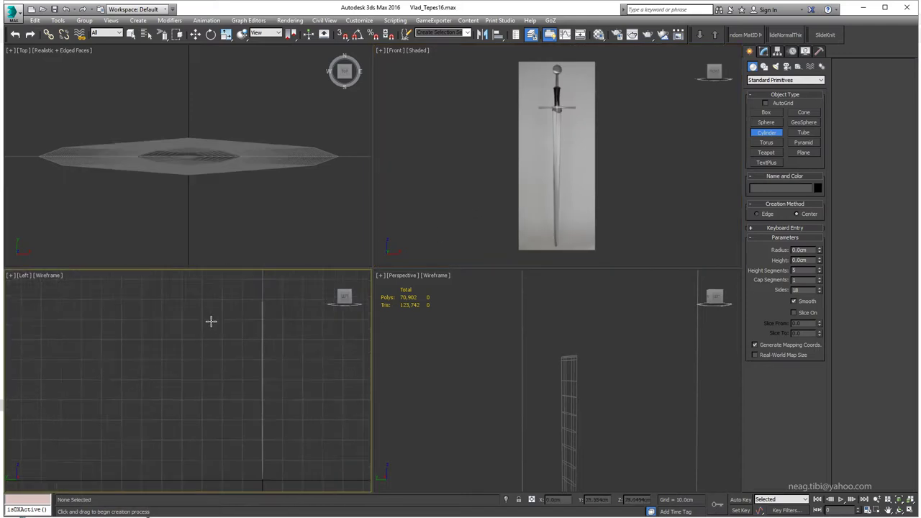
left_click_drag(258, 351, 280, 351)
left_click(281, 306)
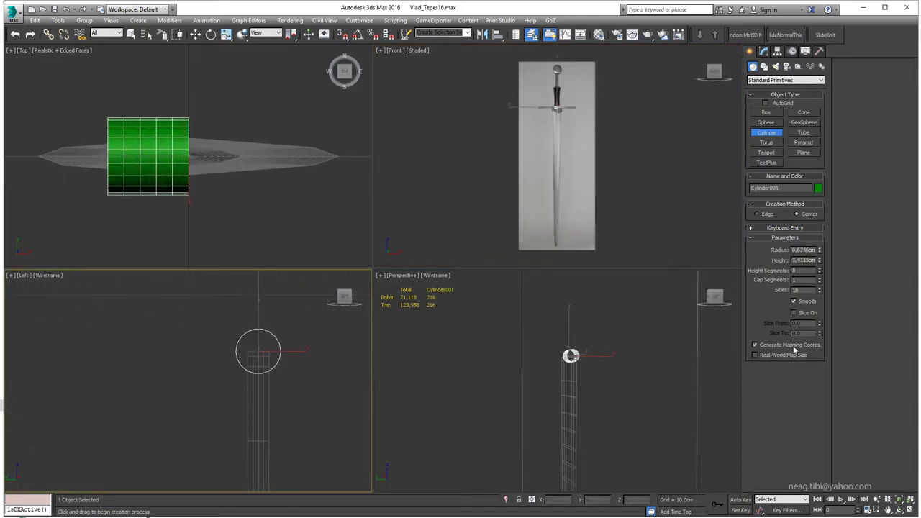
type("30")
type("80")
key("Return")
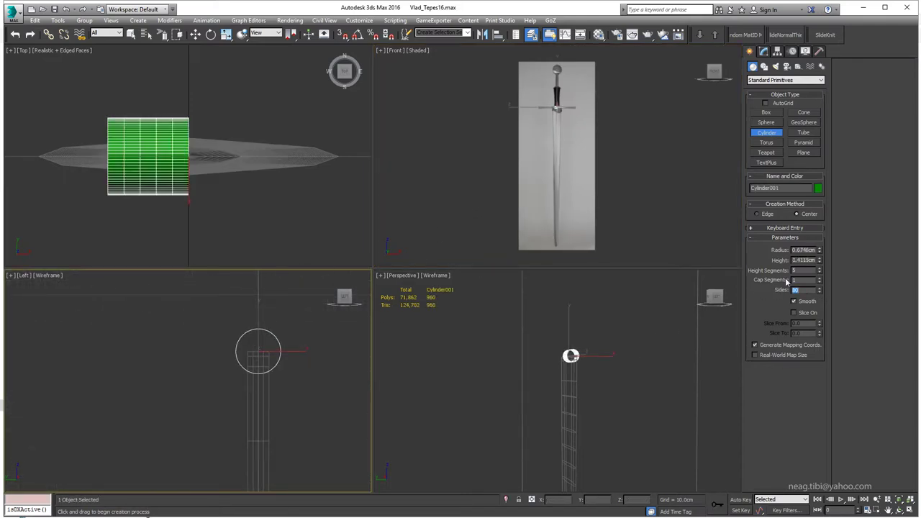
type("8")
key("Return")
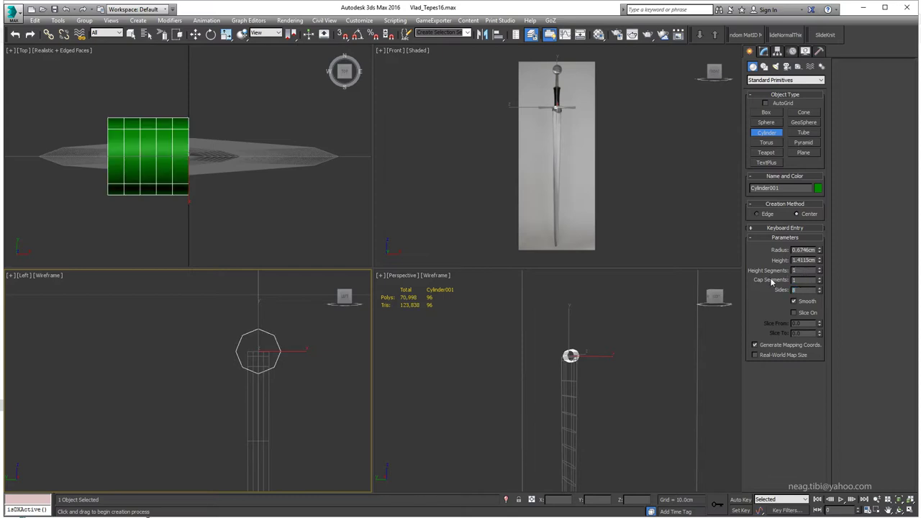
- Stretch the cylinder to about 11.2 cm along the crossguard arm, seen through over the reference
right_click(634, 216)
key("alt+w")
key("z")
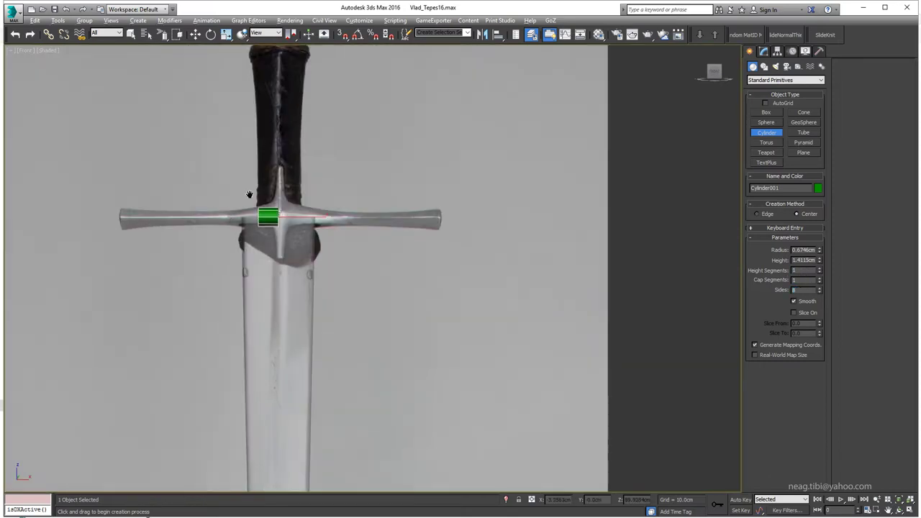
left_click_drag(819, 260, 819, 231)
key("alt+x")
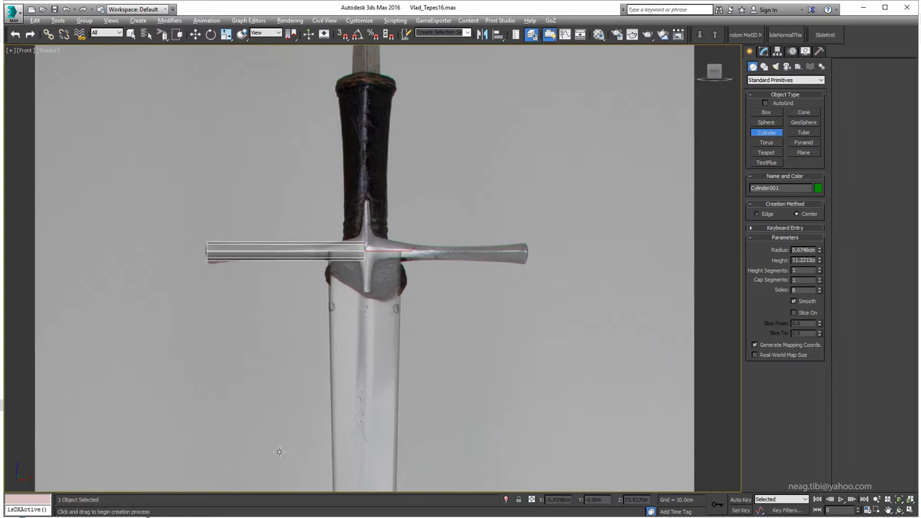
scroll(375, 261, "up", 3)
middle_click_drag(288, 260, 373, 260)
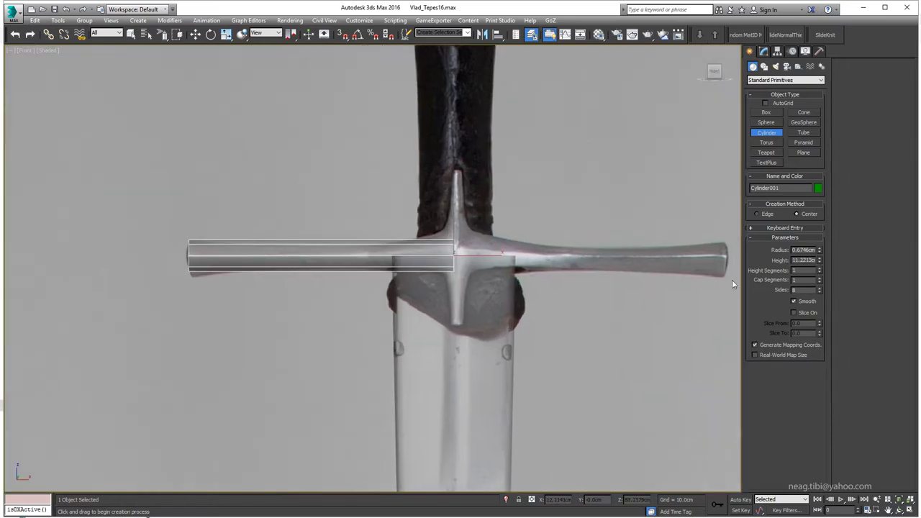
middle_click_drag(733, 284, 741, 286)
key("w")
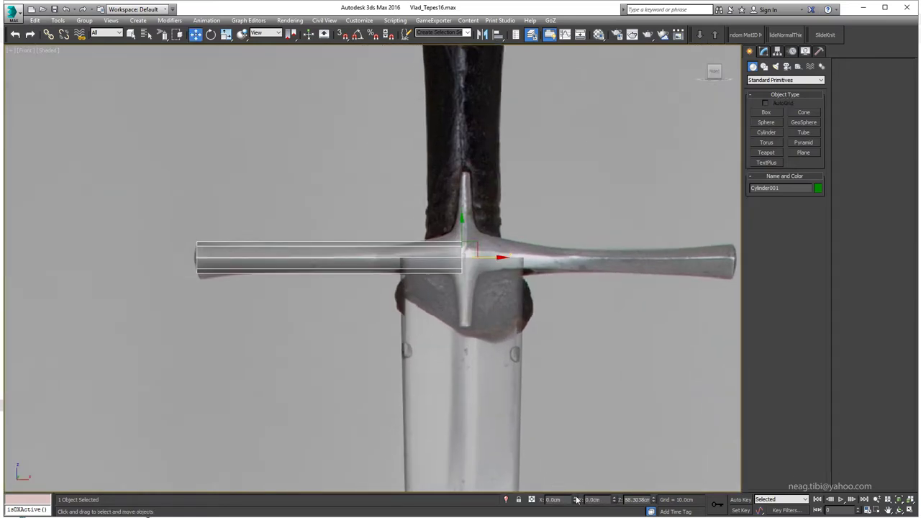
middle_click_drag(468, 227, 466, 244)
key("F4")
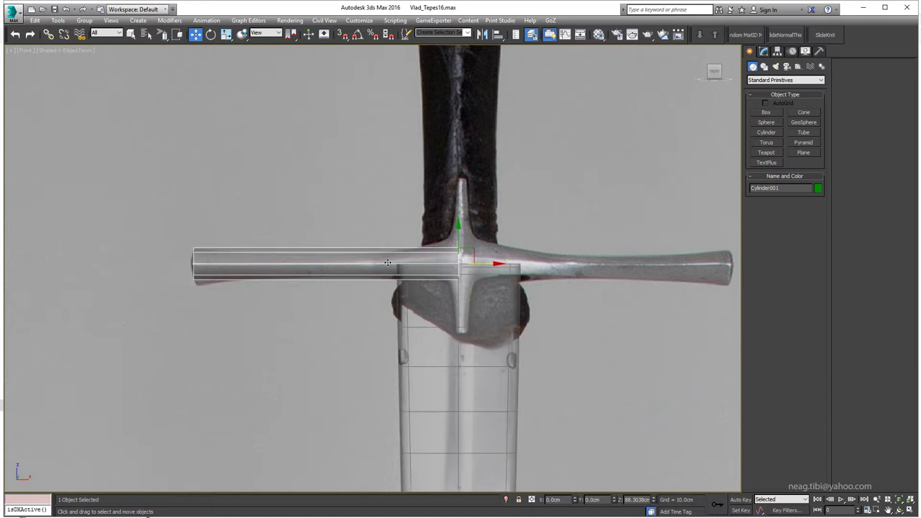
- Reduce the cylinder to 4 sides and position it along the crossguard arm
key("alt+w")
right_click(535, 389)
key("alt+w")
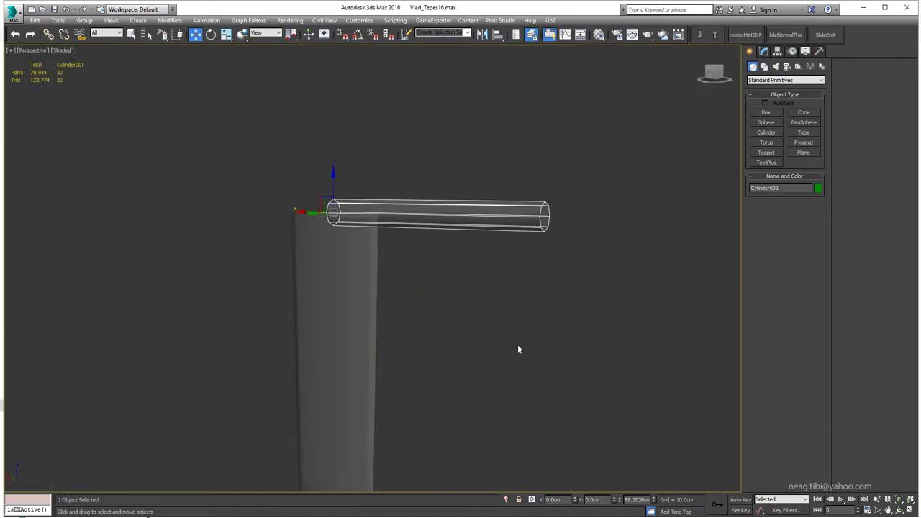
left_click(764, 51)
left_click(820, 299)
left_click(820, 300)
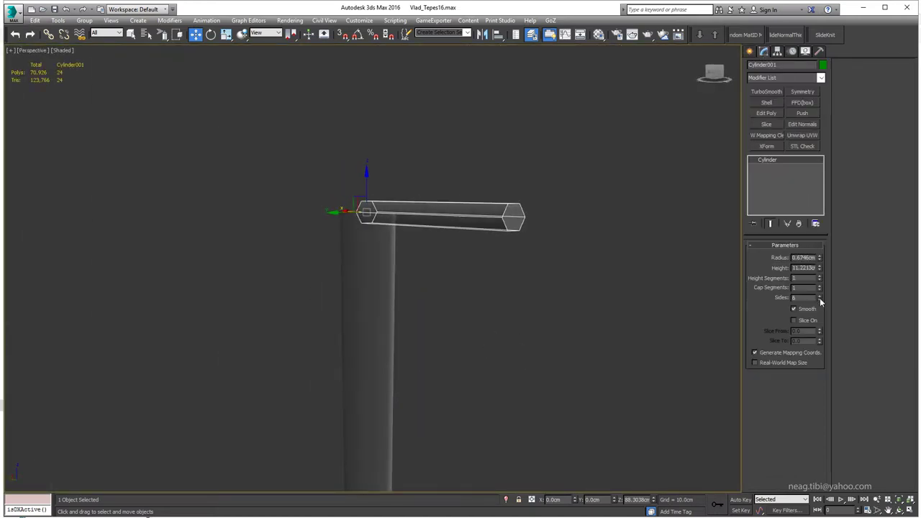
left_click(819, 299)
left_click(819, 300)
key("alt+w")
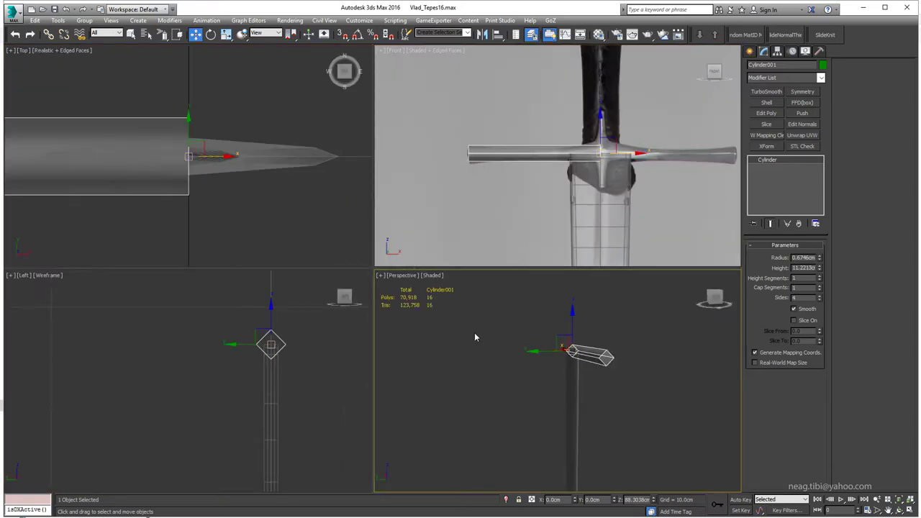
left_click_drag(569, 347, 606, 372)
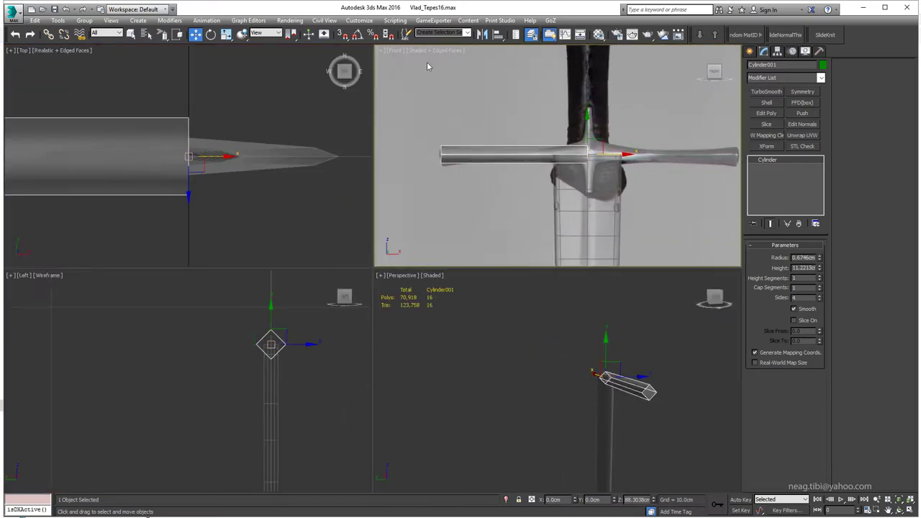
- Mirror the cylinder to the other arm and convert it with Edit Poly
left_click(489, 37)
left_click(440, 346)
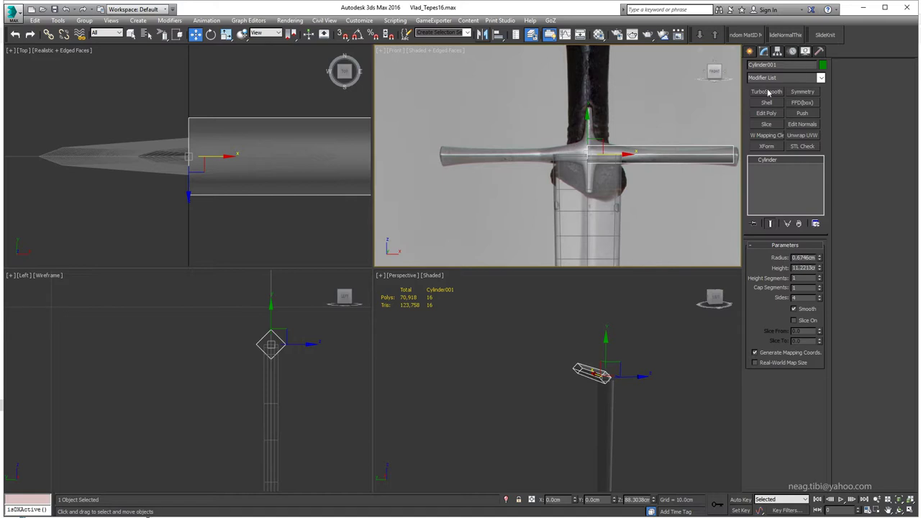
left_click(766, 113)
middle_click_drag(687, 128, 646, 139)
left_click(819, 51)
- Convert the cylinder to an editable poly and inspect its polygons in the perspective view
right_click(691, 187)
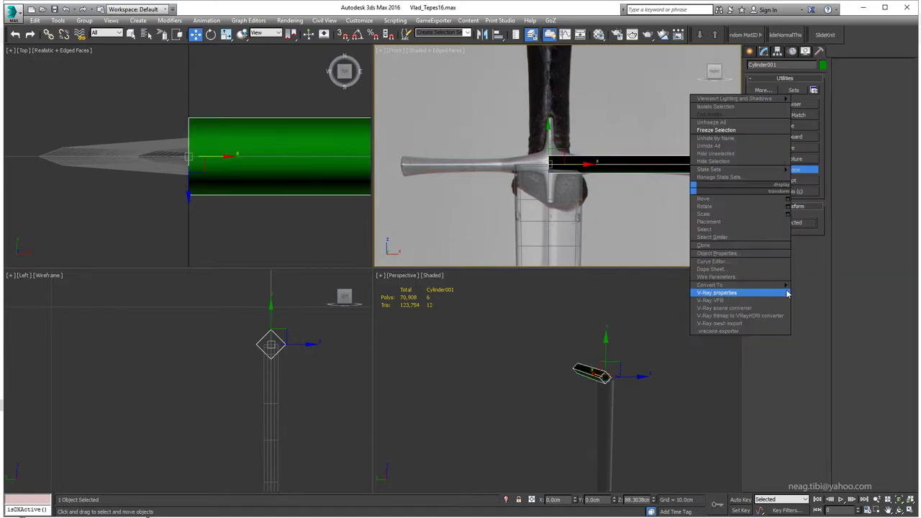
left_click(820, 285)
key("4")
key("ctrl+a")
key("alt+w")
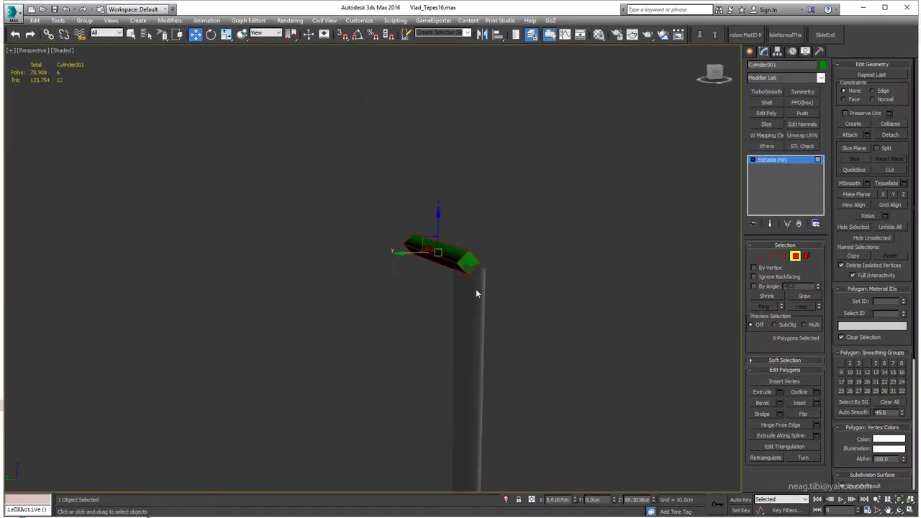
scroll(627, 238, "up", 5)
middle_click_drag(626, 238, 474, 232, "alt")
key("4")
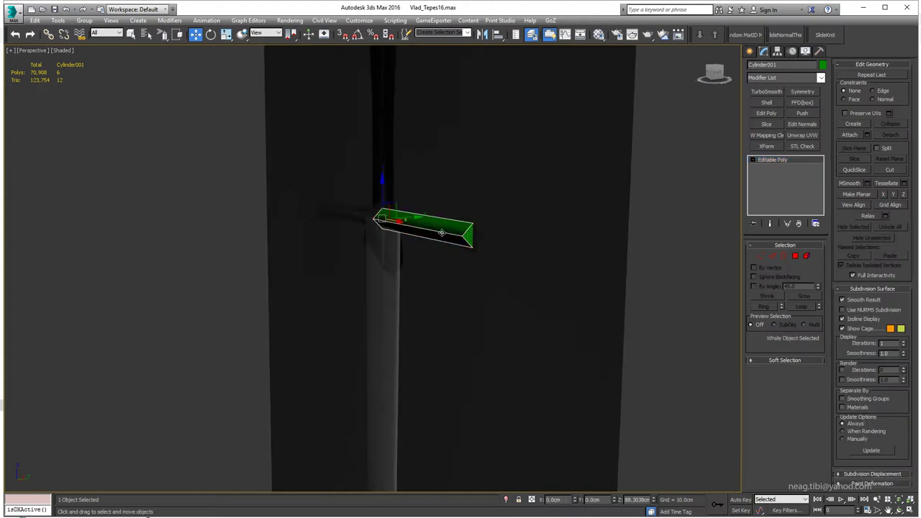
key("4")
key("alt+w")
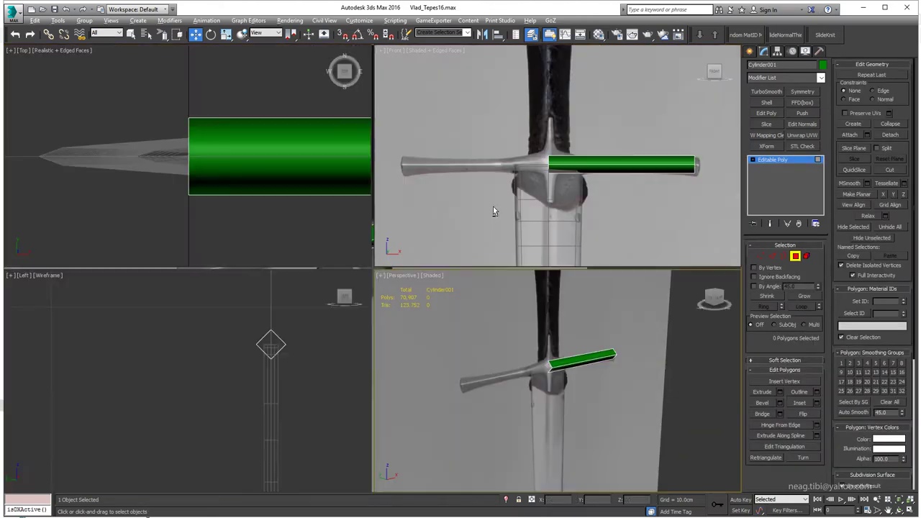
- Select the crossguard's top edge loop and scale it down to narrow the middle
key("1")
key("alt+w")
scroll(341, 323, "up", 5)
scroll(341, 322, "down", 3)
left_click_drag(529, 270, 571, 298)
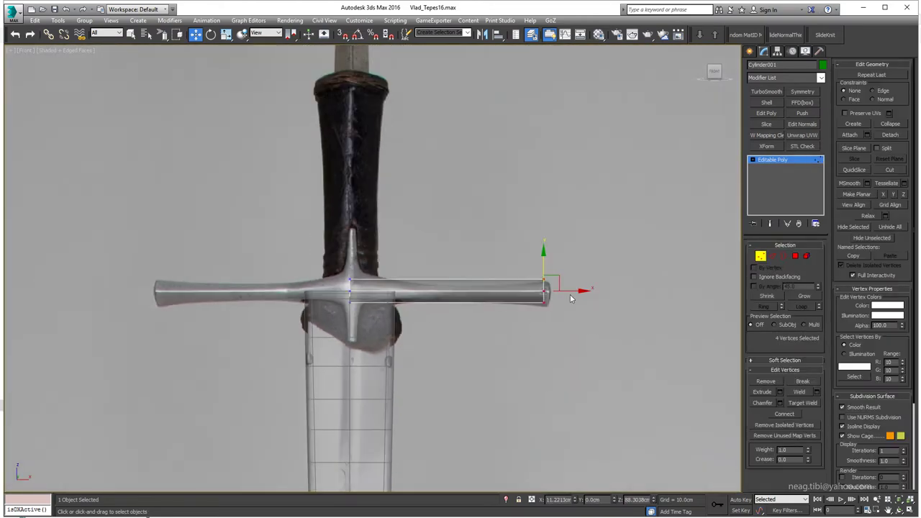
key("2")
double_click(464, 283)
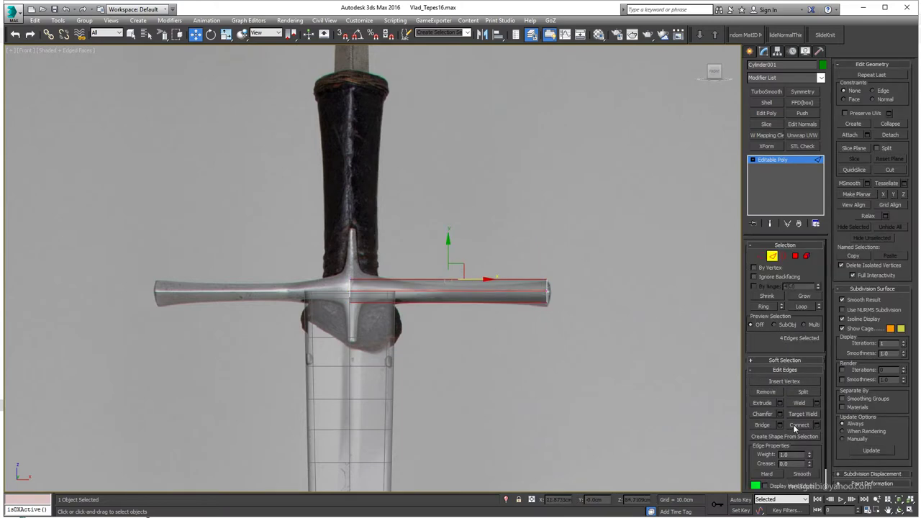
scroll(540, 281, "up", 2)
key("r")
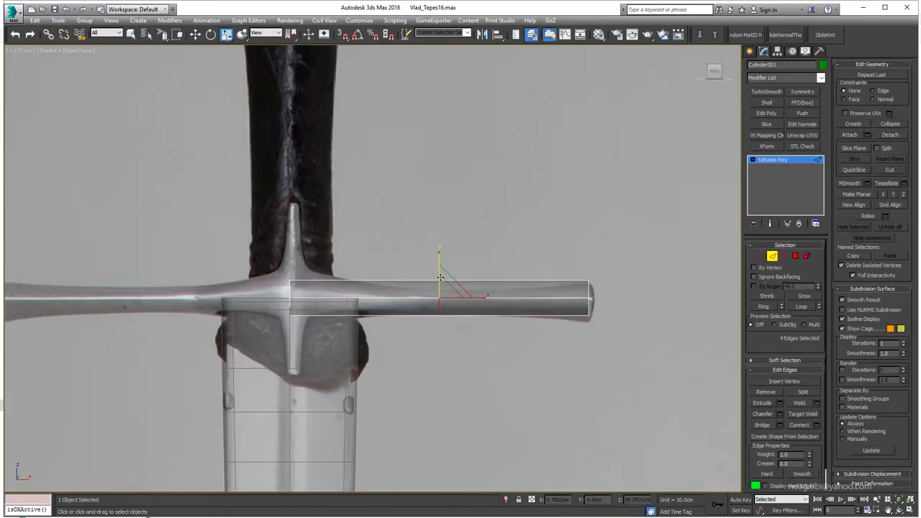
left_click_drag(443, 309, 452, 319)
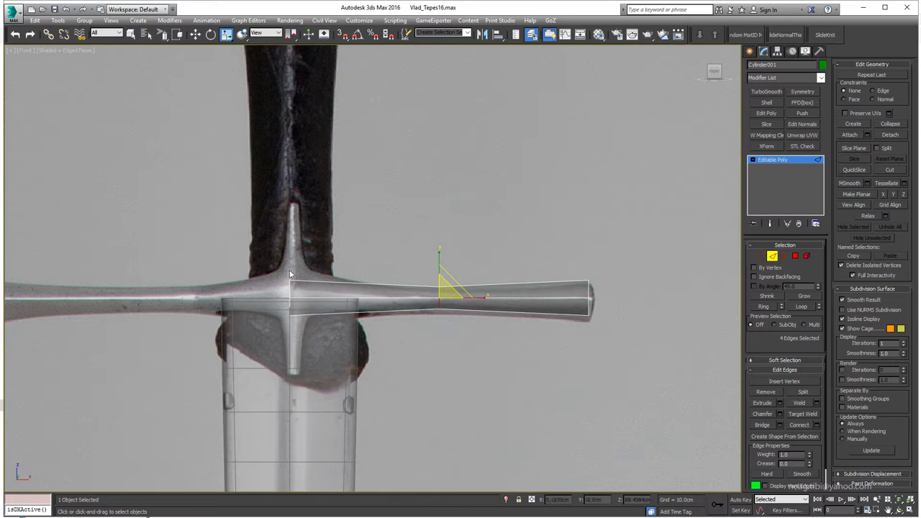
- Enlarge the open end border at the crossguard's inner end
key("3")
left_click_drag(291, 274, 305, 272)
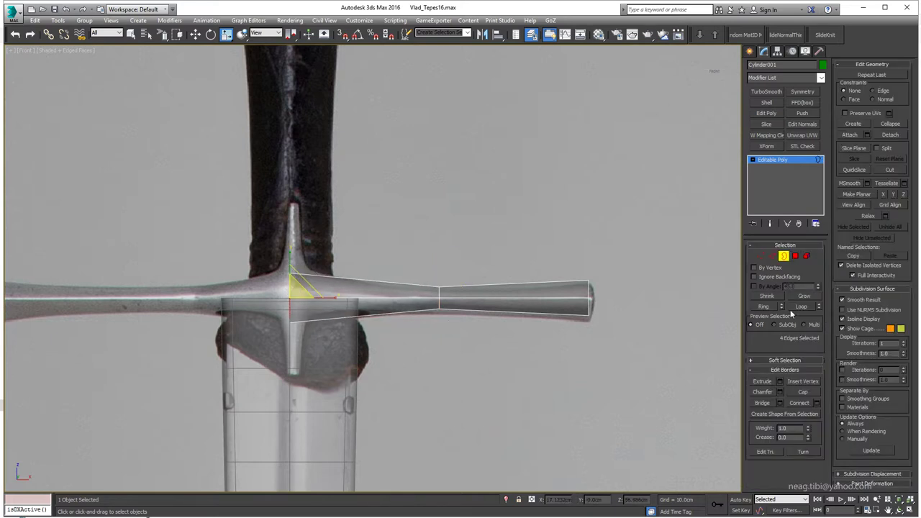
key("3")
key("w")
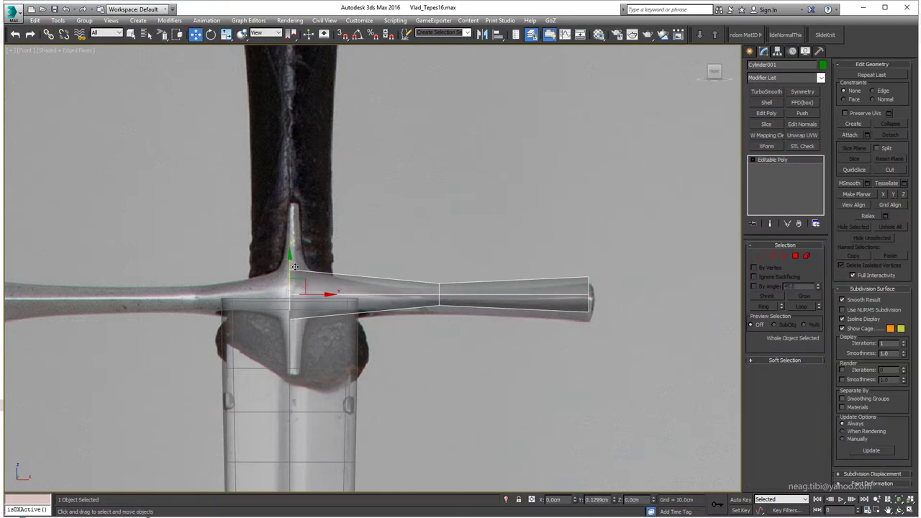
- Select the four tip vertices and scale them to flare the crossguard end
key("1")
left_click_drag(568, 331, 611, 257)
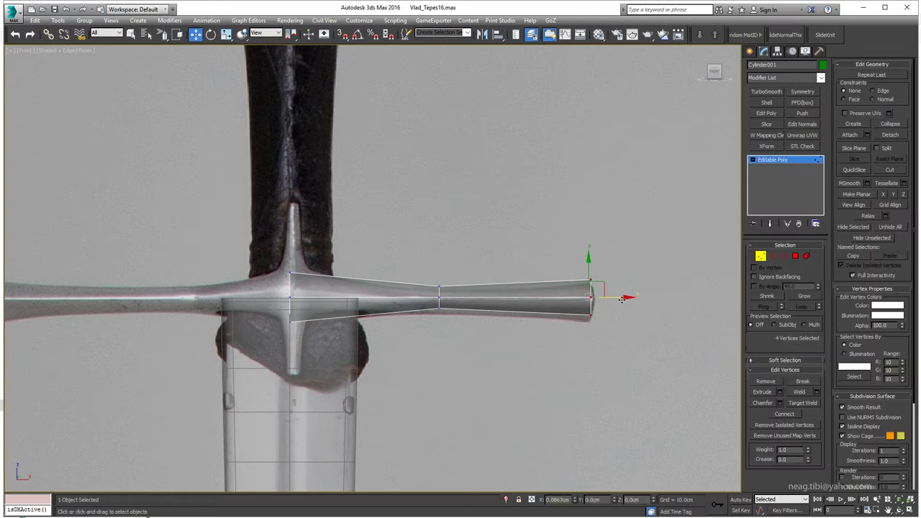
scroll(503, 287, "down", 3)
scroll(560, 305, "up", 4)
key("r")
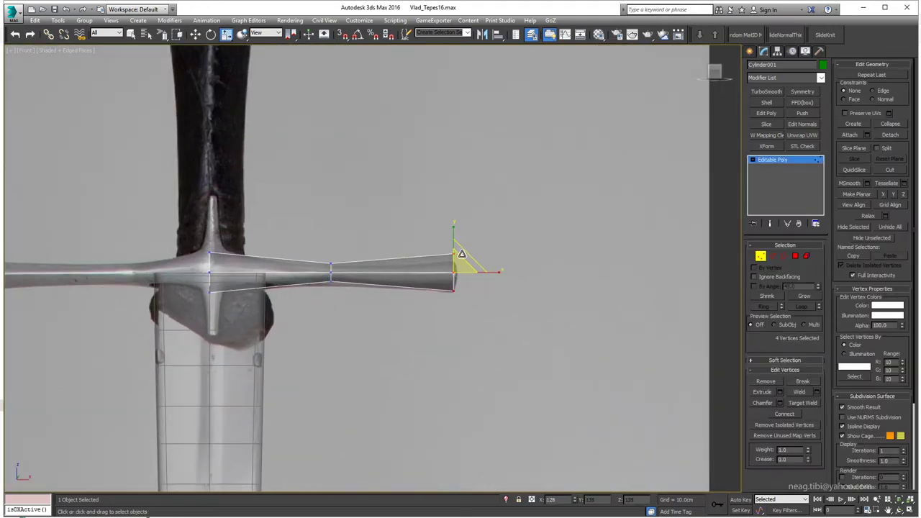
scroll(360, 272, "up", 2)
- Chamfer the selected crossguard edges and slim its middle section further
key("2")
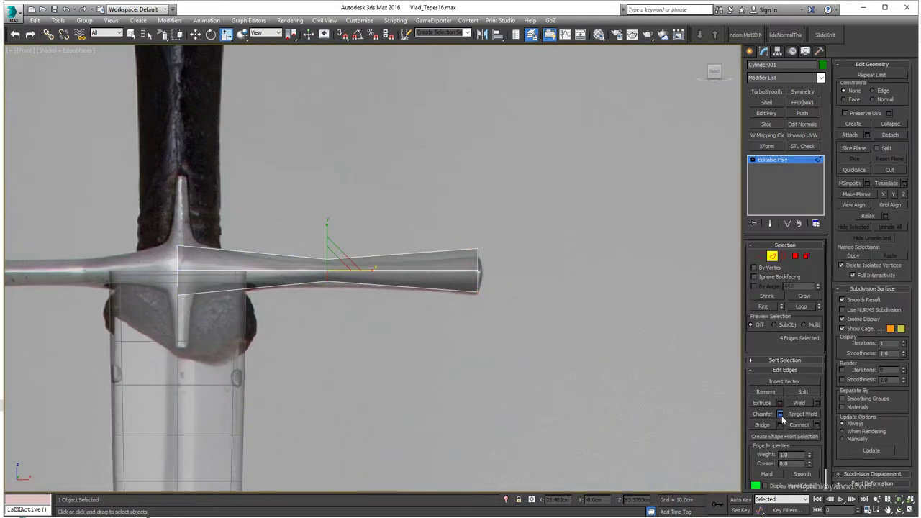
left_click(780, 414)
left_click_drag(642, 308, 638, 329)
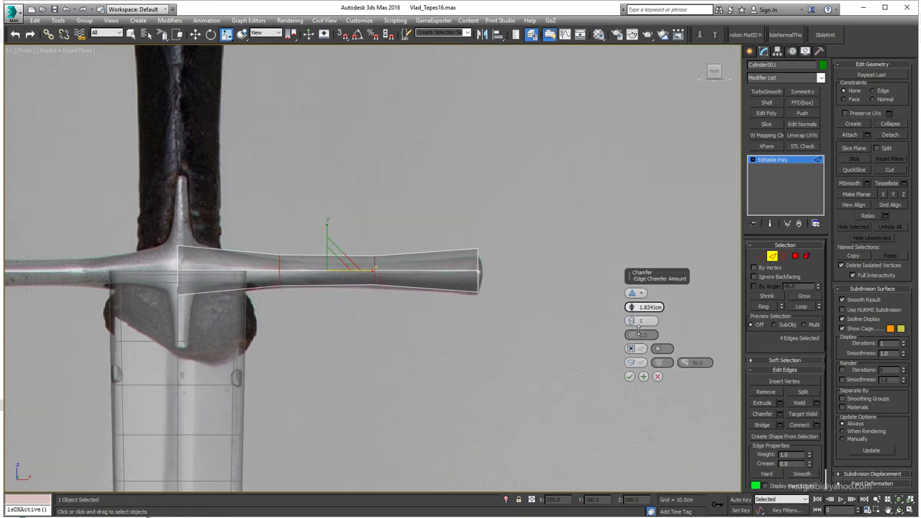
left_click(629, 376)
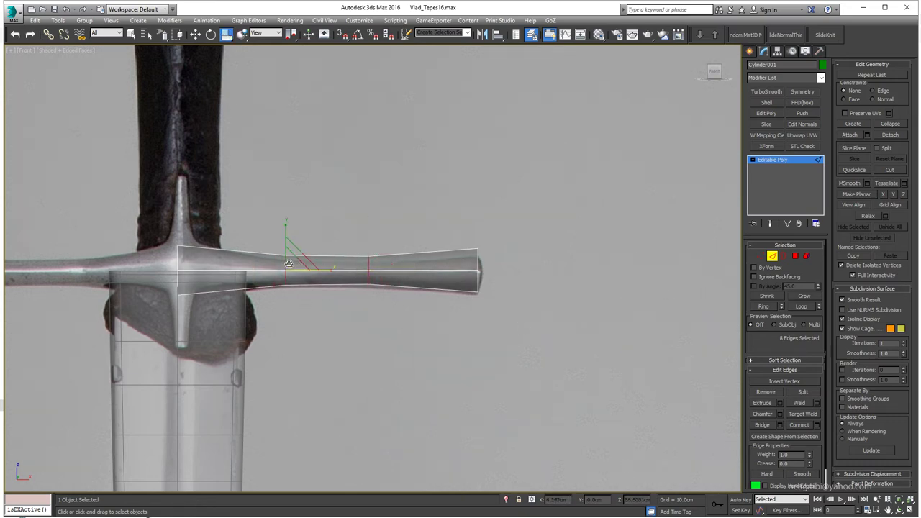
left_click_drag(295, 267, 296, 274)
middle_click_drag(292, 226, 390, 233)
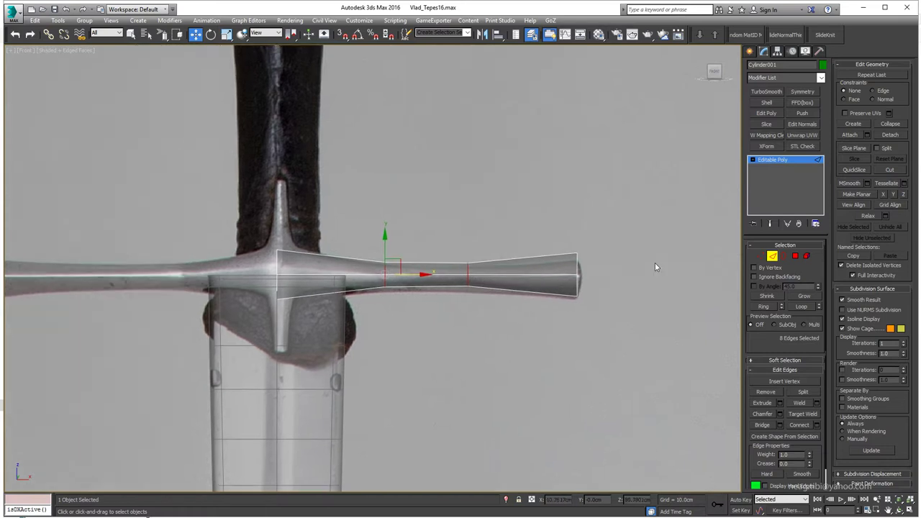
left_click(772, 256)
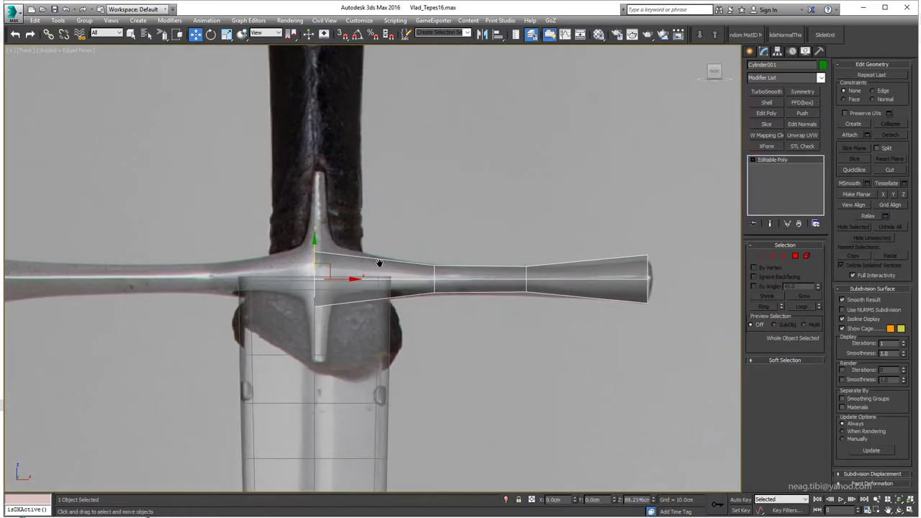
- Inset the crossguard's end cap polygon
key("alt+w")
key("alt+w")
key("F3")
scroll(494, 269, "up", 3)
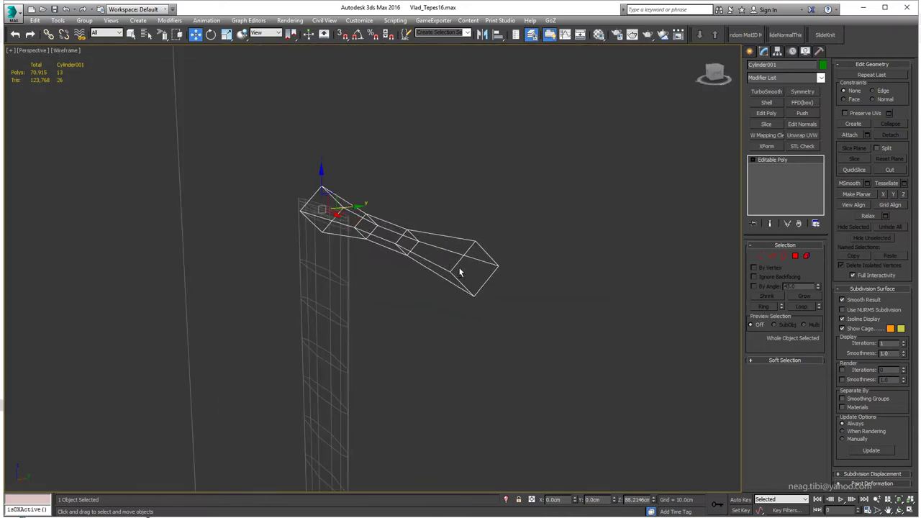
middle_click_drag(456, 267, 519, 292)
key("4")
left_click(512, 279)
left_click(816, 403)
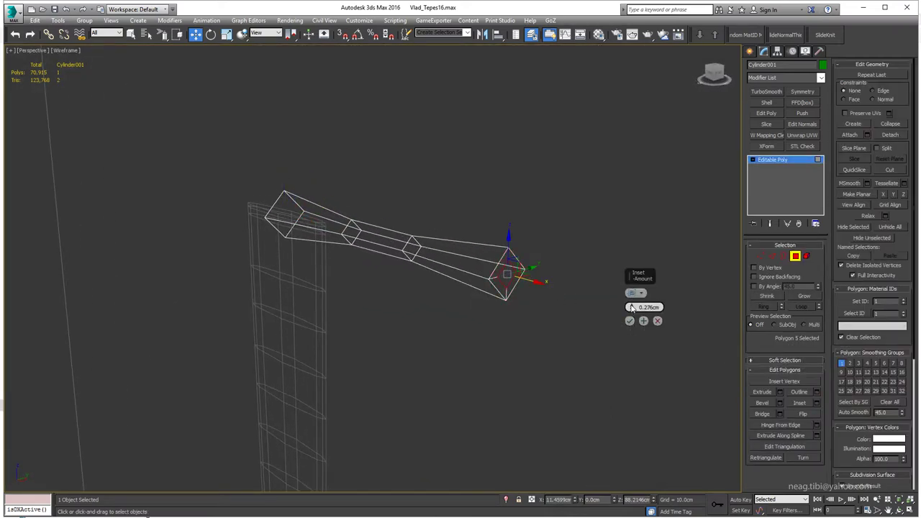
mouse_move(631, 307)
middle_mouse_down("alt")
mouse_move(590, 318)
mouse_move(541, 278)
middle_mouse_up("alt")
left_click(629, 321)
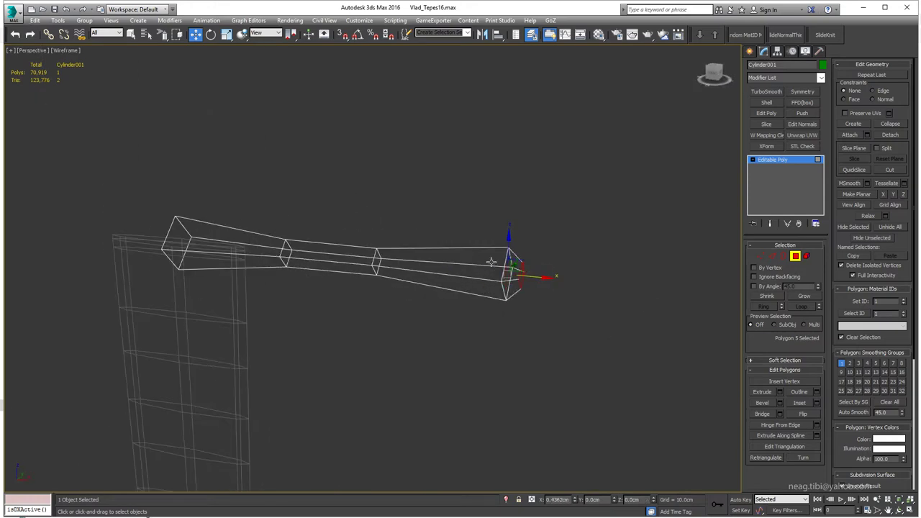
- Add a Symmetry modifier to mirror the half crossguard to the other side
key("F3")
middle_click_drag(490, 261, 431, 252, "alt")
scroll(383, 240, "down", 2)
scroll(383, 240, "down", 2)
scroll(384, 240, "up", 4)
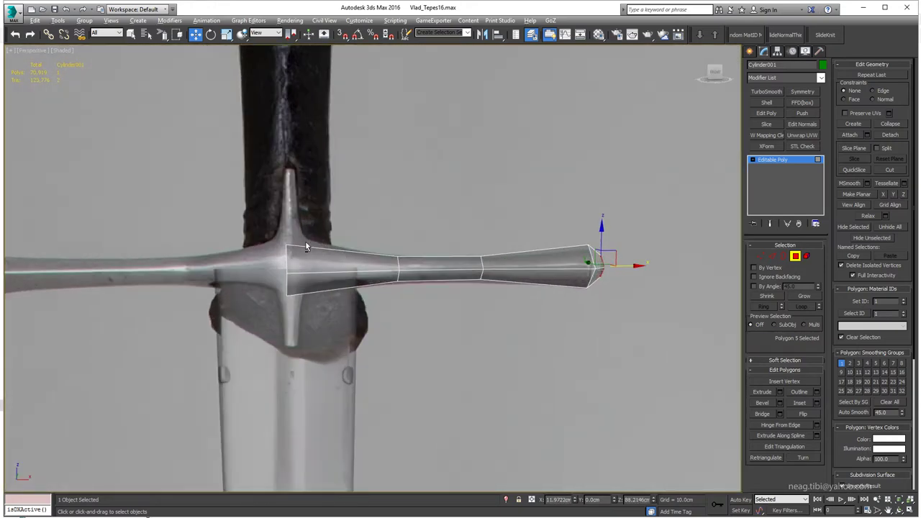
left_click(795, 256)
left_click(802, 91)
- Assign the green material to the crossguard in the Material Editor
key("m")
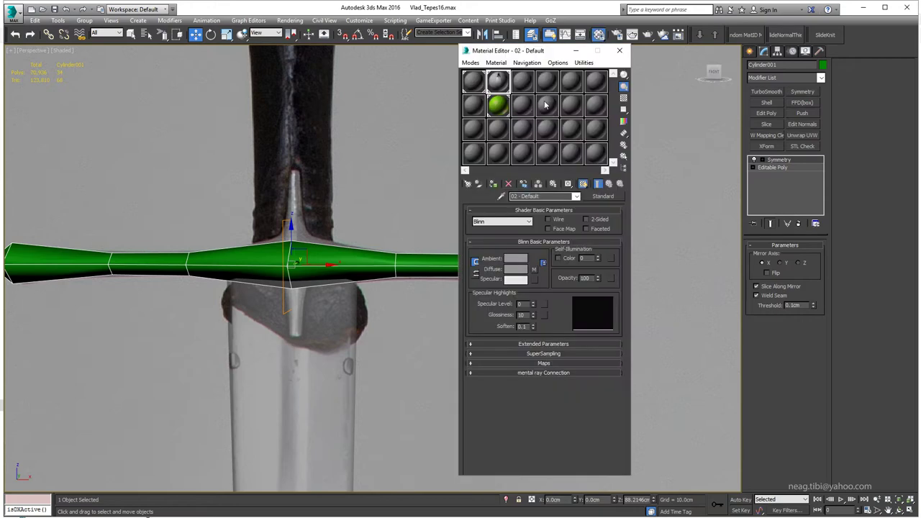
left_click(494, 184)
left_click(497, 105)
left_click(494, 183)
key("m")
scroll(315, 262, "down", 2)
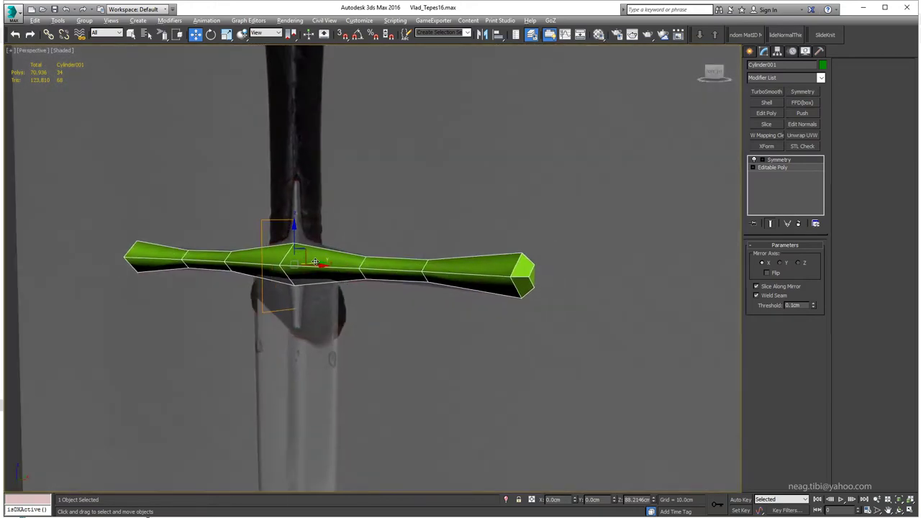
scroll(315, 261, "up", 2)
scroll(636, 223, "up", 1)
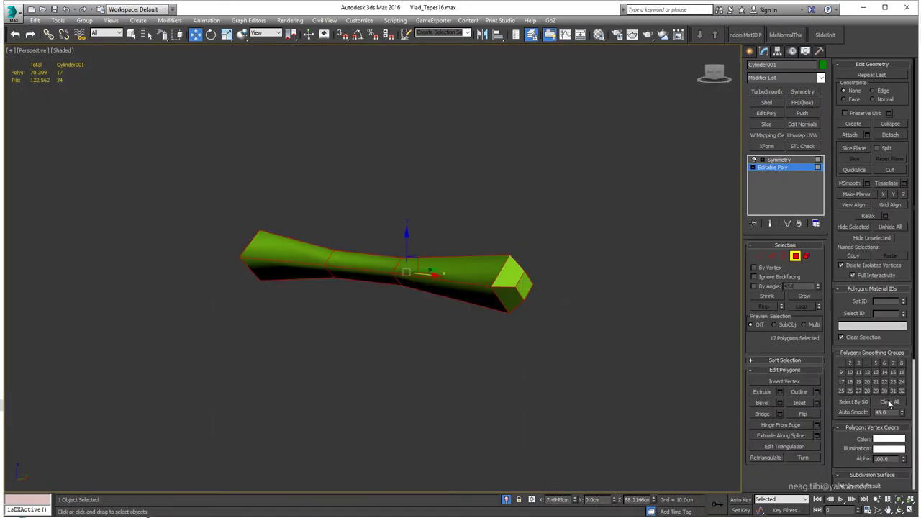
- Select the crossguard's edge loops and chamfer them by 0.09 cm
key("2")
mouse_move(461, 297)
middle_mouse_down("alt")
mouse_move(503, 299)
mouse_move(547, 273)
middle_mouse_up("alt")
key("alt+f")
key("Escape")
key("alt+r")
left_click(779, 413)
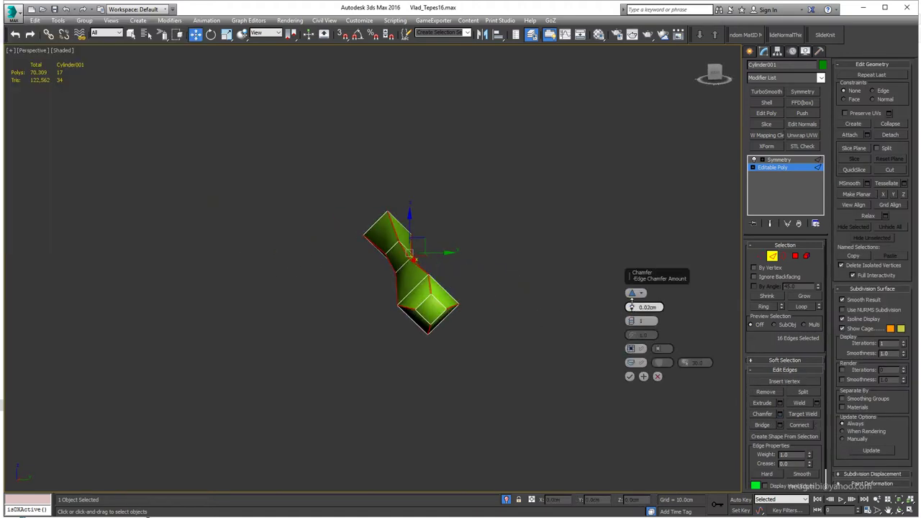
left_click(630, 376)
- Inset the crossguard's end cap polygon
scroll(427, 310, "up", 2)
scroll(427, 308, "up", 2)
key("4")
left_click(446, 305)
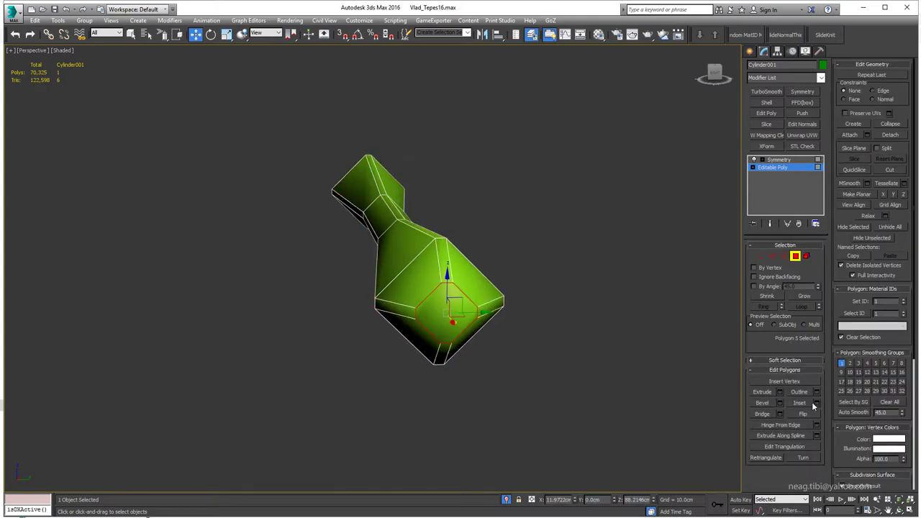
left_click(818, 408)
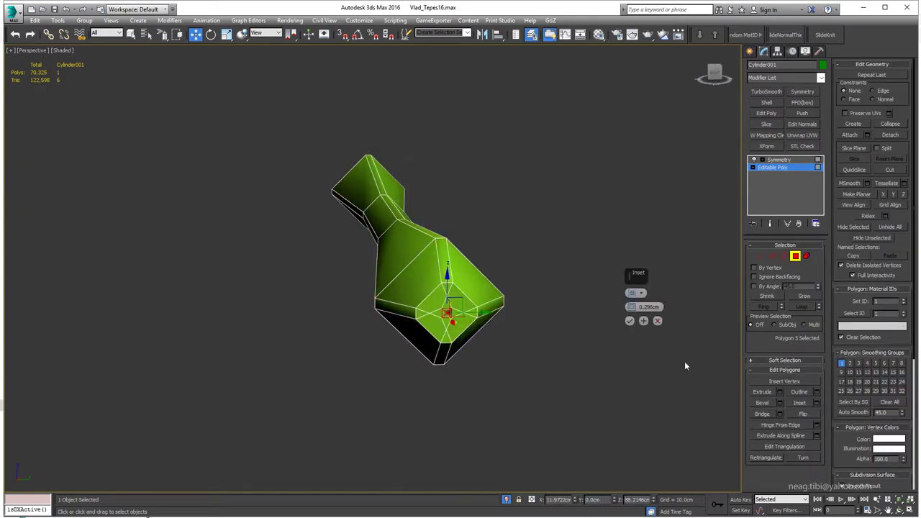
left_click(630, 321)
middle_click_drag(503, 323, 383, 362, "alt")
- Connect the two selected vertices and cut two vertical edges across the end cap
key("1")
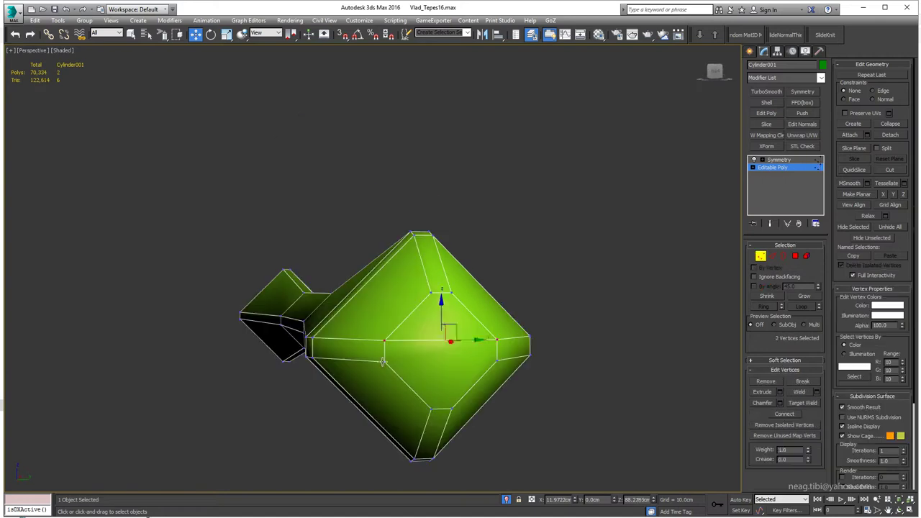
key("ctrl+shift+e")
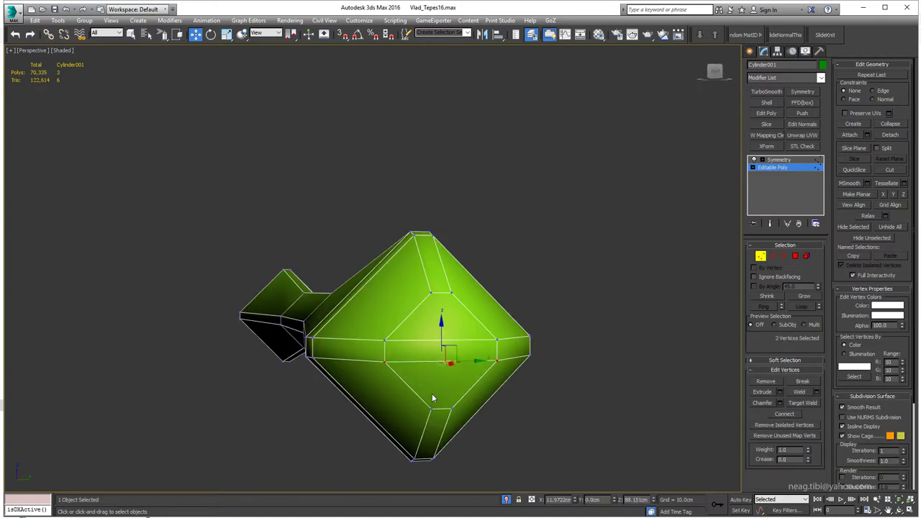
key("alt+c")
left_click(430, 408)
left_click(430, 292)
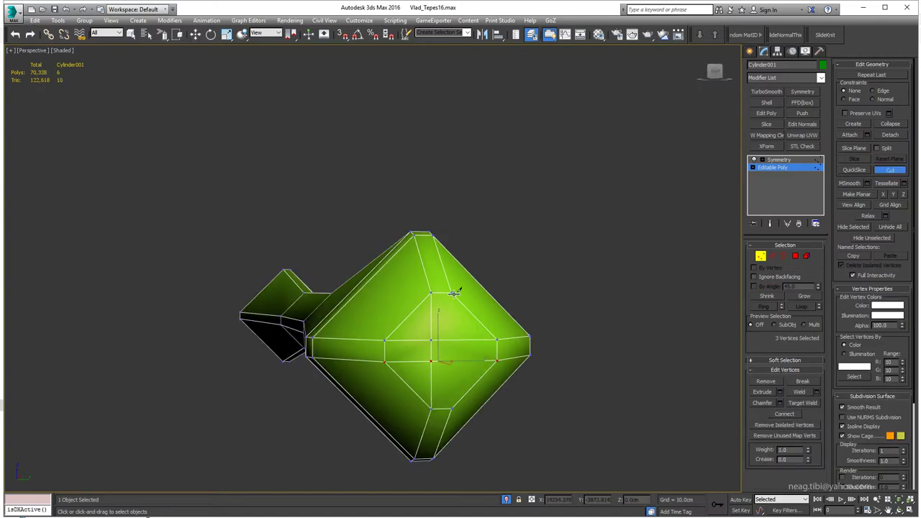
left_click(451, 292)
left_click(451, 409)
right_click(468, 388)
mouse_move(469, 376)
middle_mouse_down("alt")
mouse_move(435, 372)
mouse_move(477, 298)
mouse_move(439, 365)
mouse_move(468, 405)
mouse_move(457, 350)
mouse_move(368, 339)
mouse_move(428, 387)
mouse_move(446, 389)
middle_mouse_up("alt")
- Add one connecting edge loop with a slide of -13 toward the guard's inner end
key("4")
key("w")
key("2")
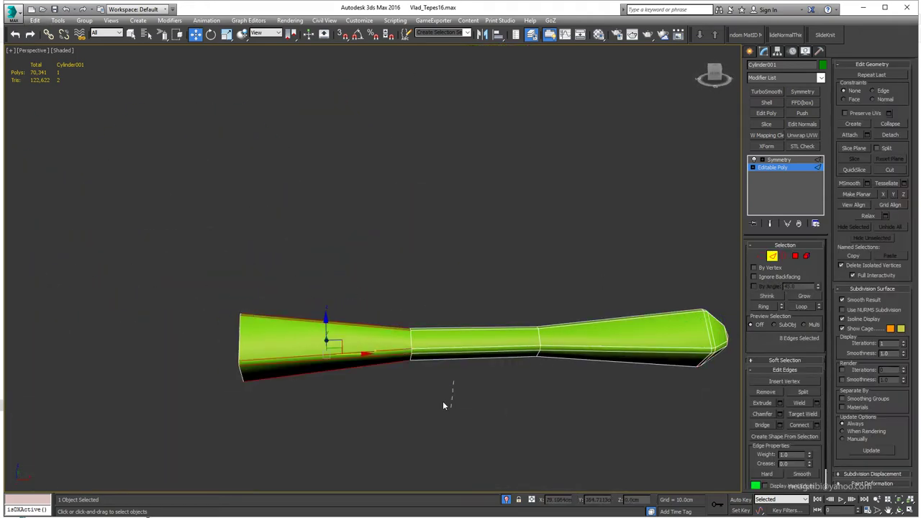
left_click(817, 425)
left_click_drag(630, 321, 630, 363)
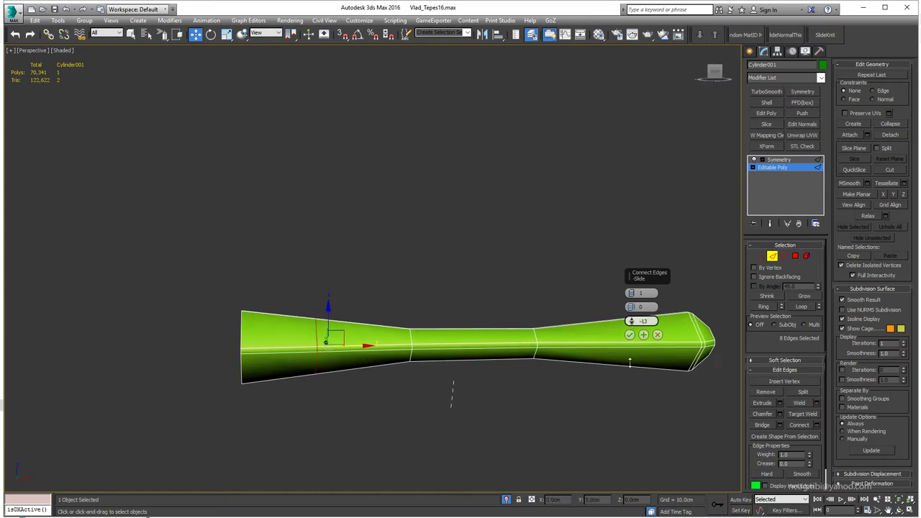
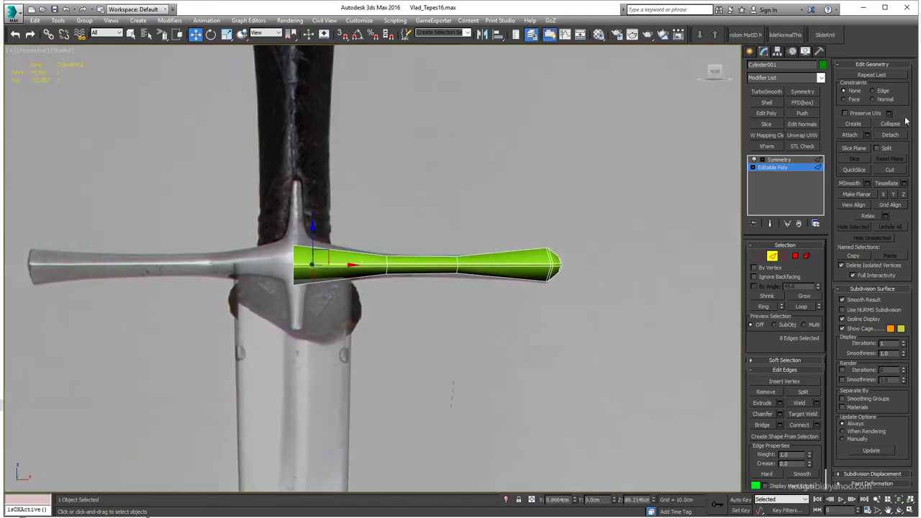
- Scale the guard arm's inner border to 125% to widen its end
key("f")
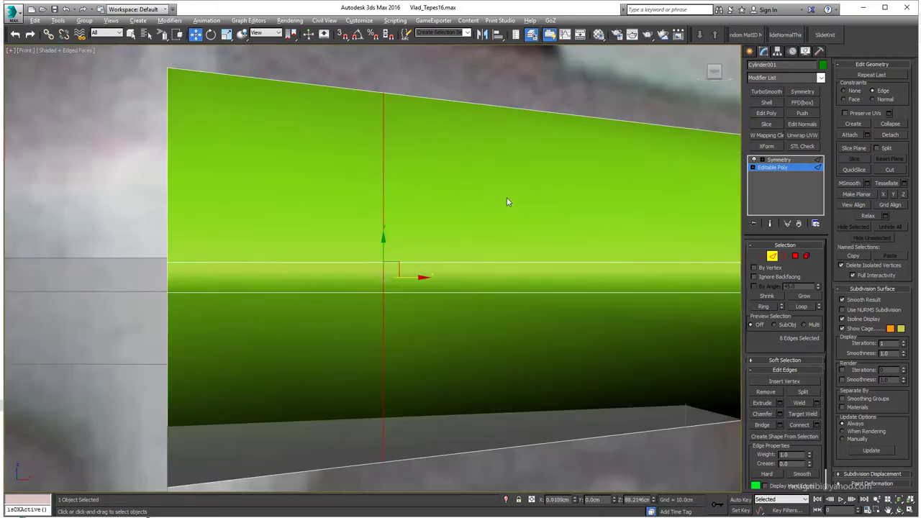
key("3")
scroll(367, 203, "down", 5)
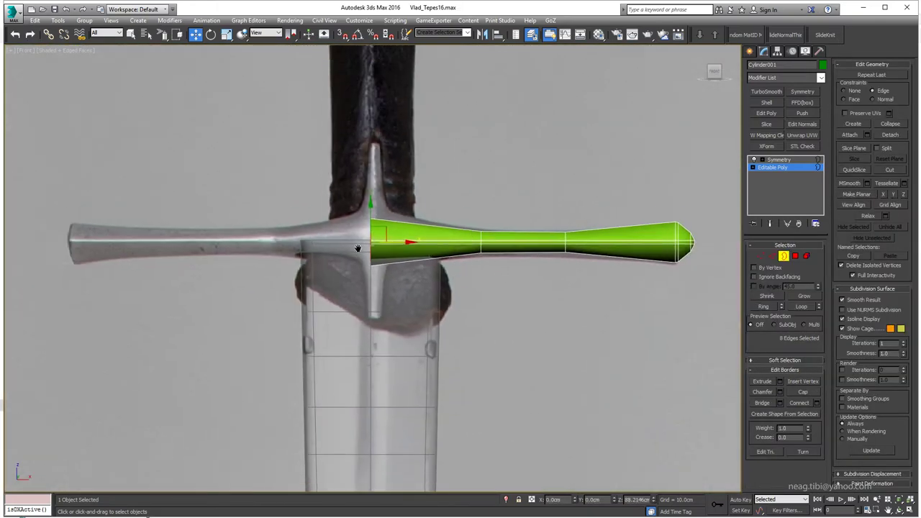
key("r")
left_click_drag(373, 245, 375, 233)
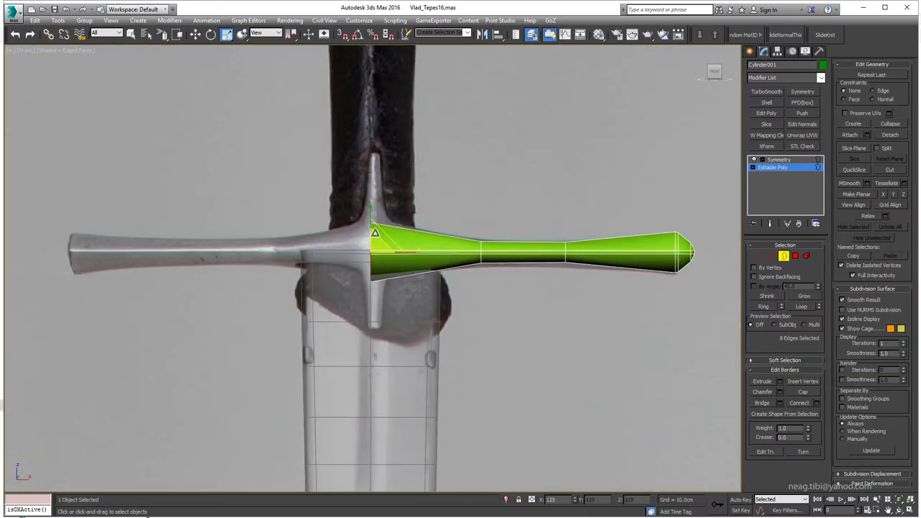
key("3")
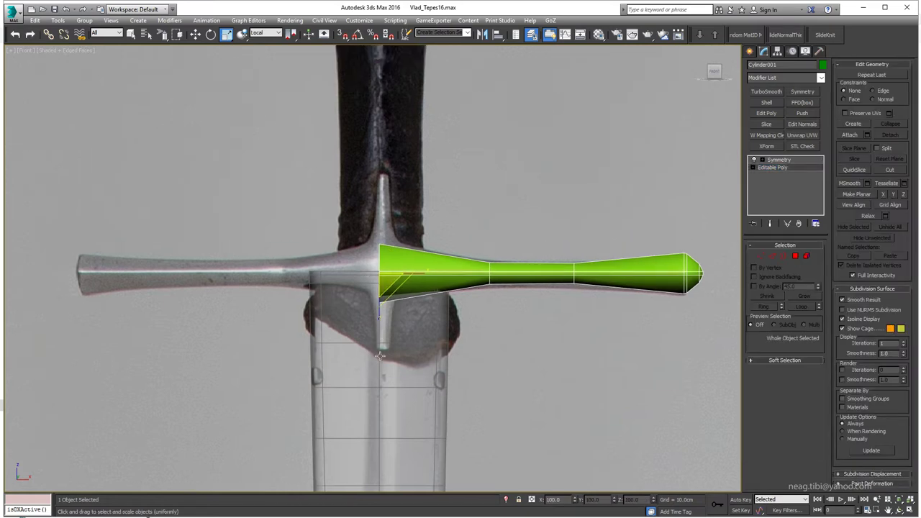
- Connect an edge ring near the arm's inner end into a new edge loop
key("alt+w")
middle_click(569, 414)
key("alt+w")
scroll(407, 313, "up", 5)
middle_click_drag(407, 313, 431, 303, "alt")
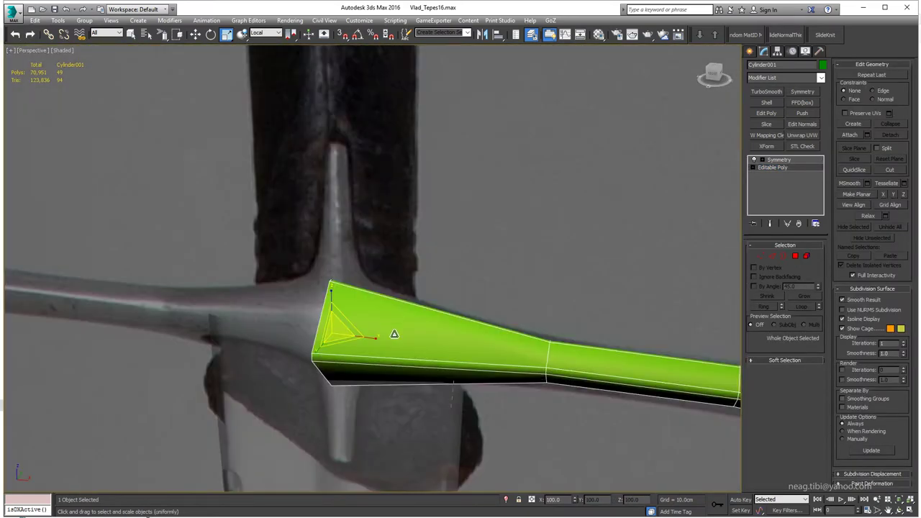
left_click(772, 167)
left_click(772, 256)
key("q")
left_click(819, 425)
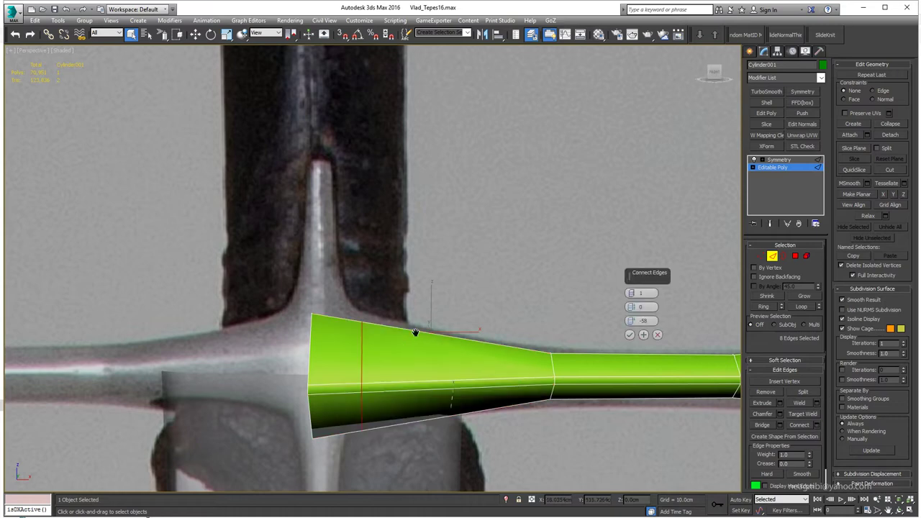
key("alt+w")
- Connect the ring across the arm to add a lengthwise centre edge loop
key("alt+w")
scroll(417, 200, "down", 2)
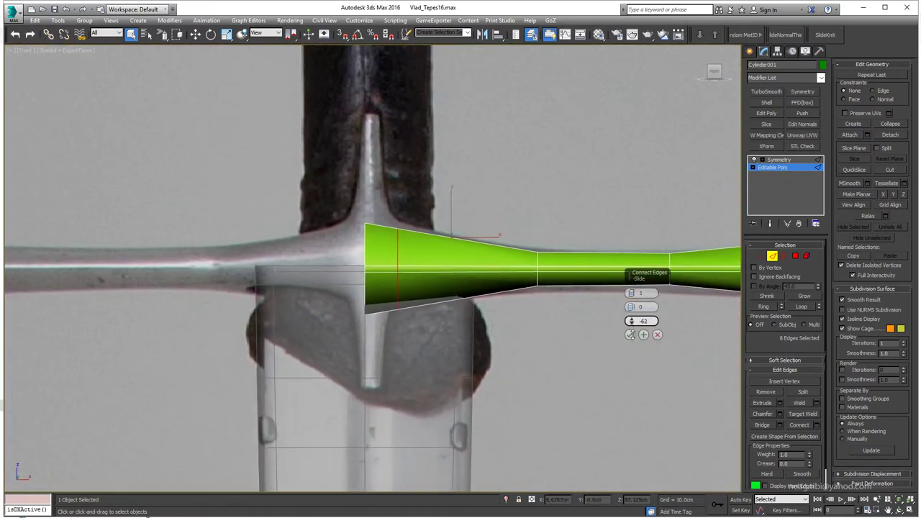
left_click(630, 336)
key("alt+w")
middle_click(515, 407)
key("alt+w")
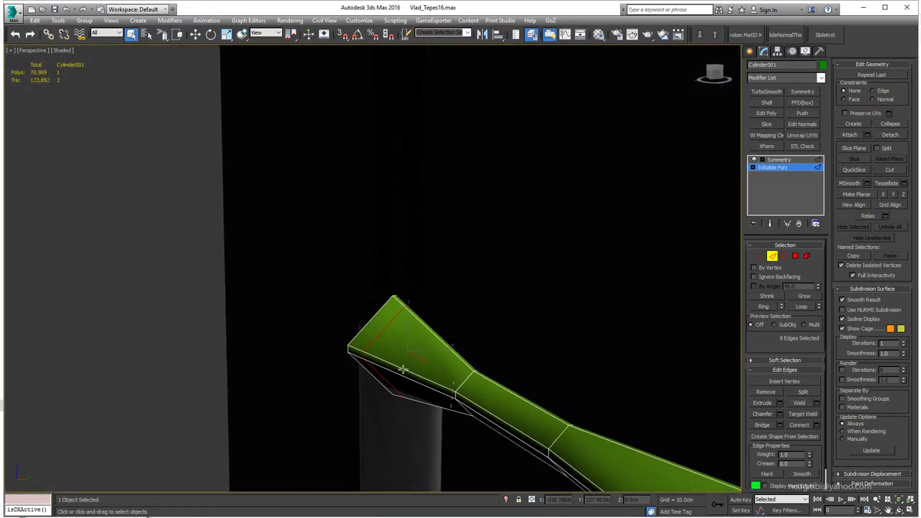
mouse_move(515, 406)
middle_mouse_down("alt")
mouse_move(458, 367)
mouse_move(496, 318)
middle_mouse_up("alt")
key("alt+r")
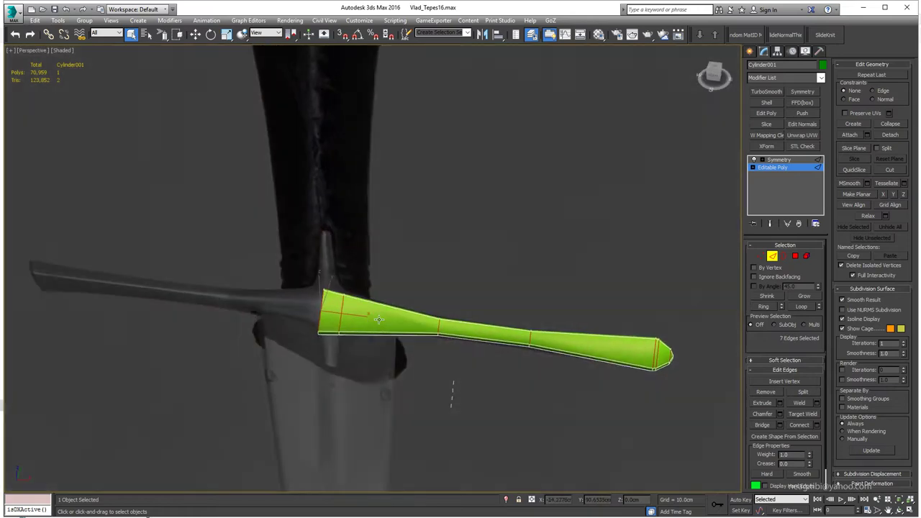
middle_click_drag(441, 326, 904, 209, "alt")
left_click(816, 425)
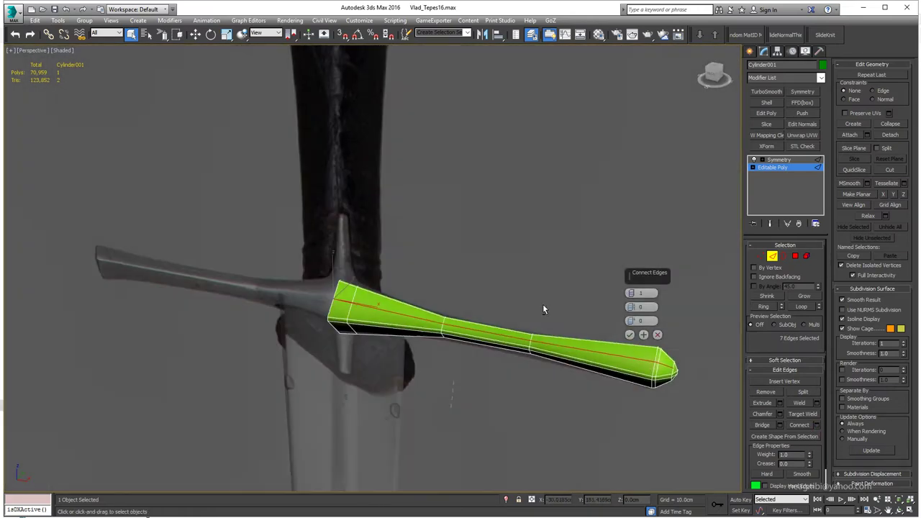
mouse_move(543, 304)
middle_mouse_down("alt")
mouse_move(630, 336)
mouse_move(628, 396)
mouse_move(453, 378)
middle_mouse_up("alt")
left_click(629, 334)
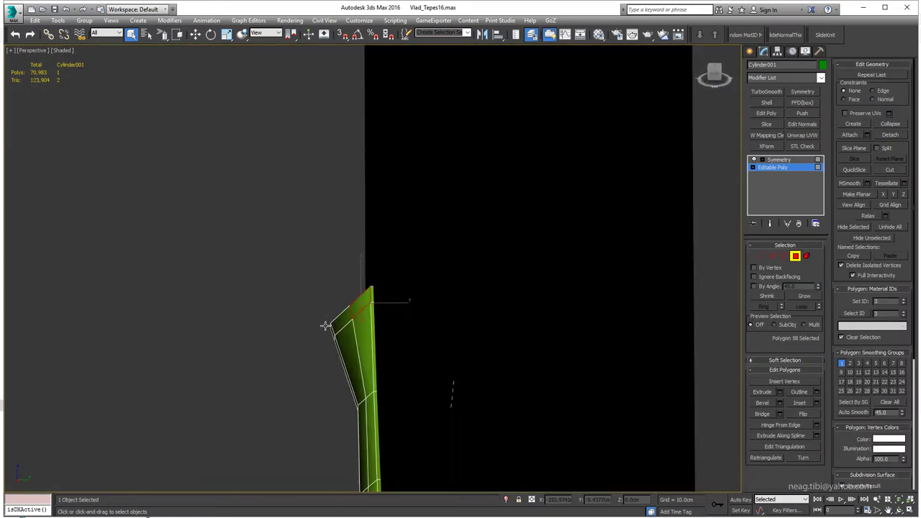
- Raise a short block from the top polygons at the guard's inner end
middle_click_drag(325, 325, 377, 312, "alt")
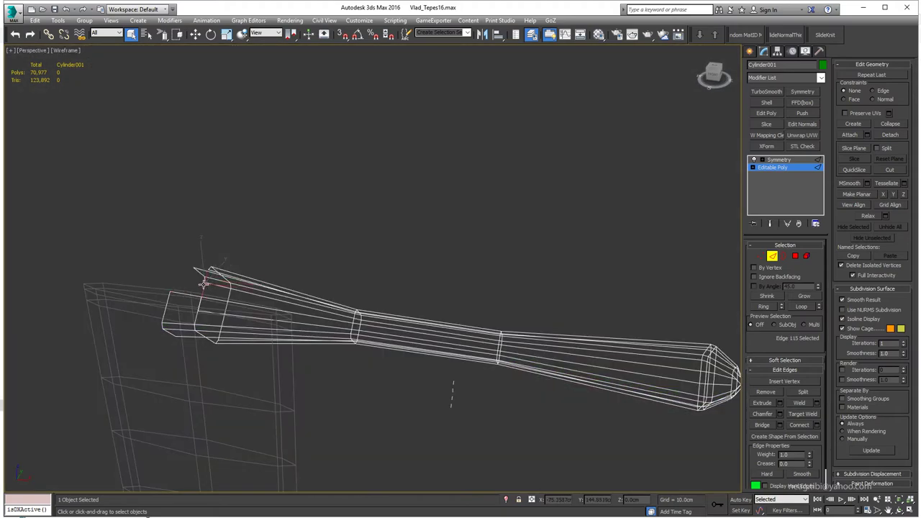
double_click(170, 264)
scroll(170, 264, "up", 2)
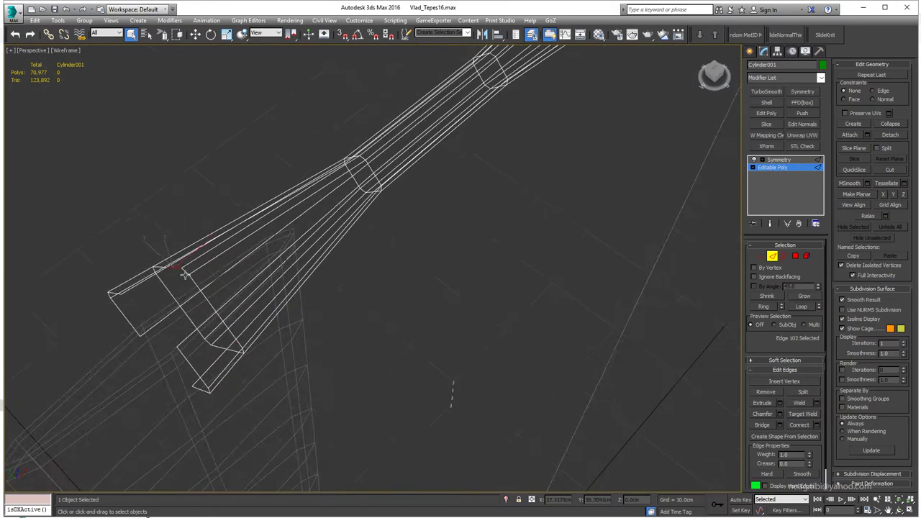
scroll(180, 274, "up", 2)
scroll(194, 265, "up", 2)
scroll(194, 266, "up", 2)
- Select the new block's edges, refining the selection from a side-on view
middle_click_drag(357, 317, 308, 319, "alt")
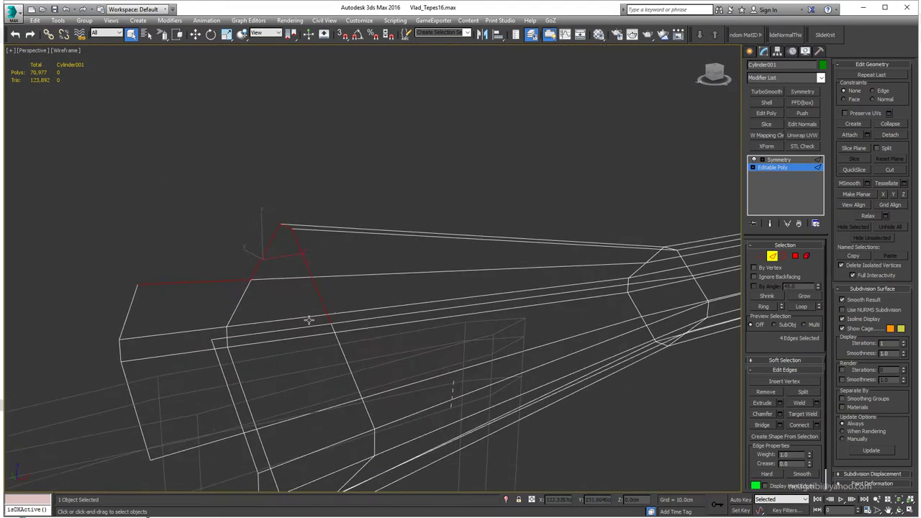
mouse_move(298, 261)
middle_mouse_down("alt")
mouse_move(267, 199)
mouse_move(262, 276)
middle_mouse_up("alt")
left_click(262, 276, "ctrl")
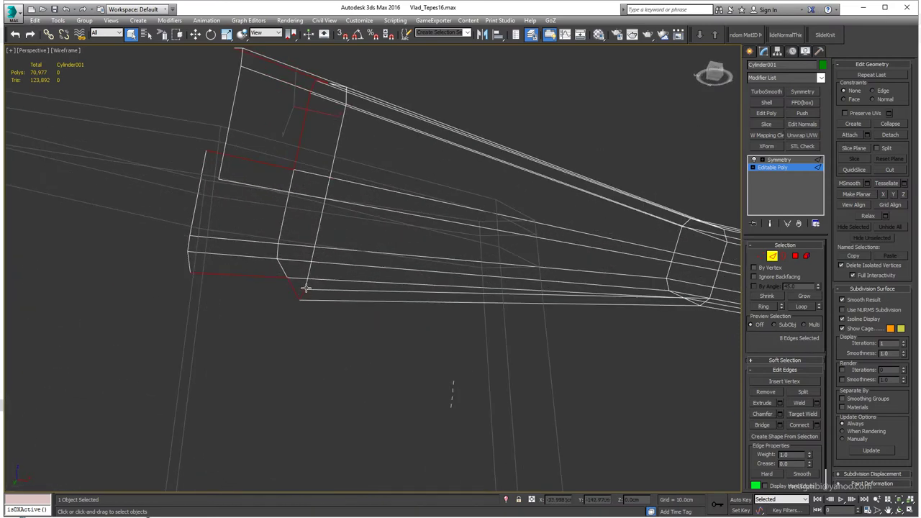
left_click(251, 237, "ctrl")
mouse_move(303, 222)
middle_mouse_down("alt")
mouse_move(251, 237)
mouse_move(283, 323)
mouse_move(316, 354)
middle_mouse_up("alt")
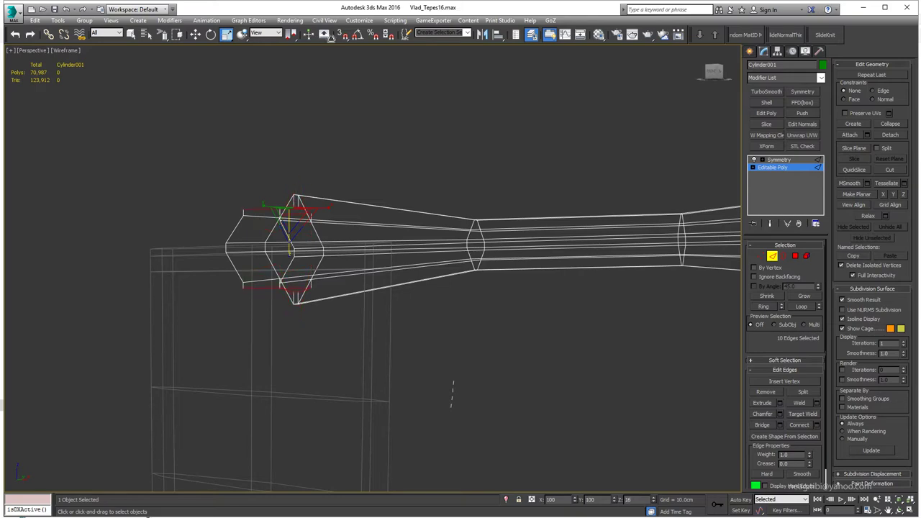
scroll(452, 392, "up", 3)
mouse_move(452, 392)
middle_mouse_down("alt")
mouse_move(359, 442)
mouse_move(413, 399)
middle_mouse_up("alt")
left_click(414, 400, "alt")
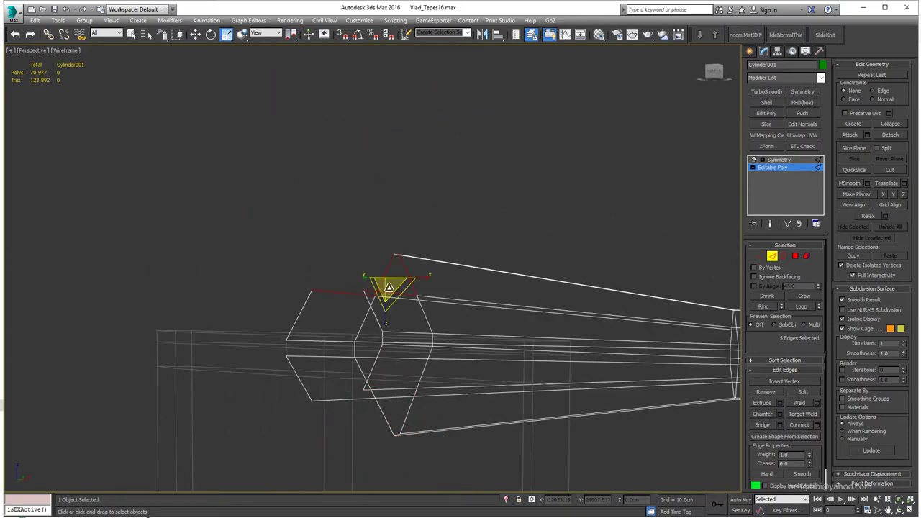
key("F3")
scroll(382, 208, "down", 3)
- Make the mesh see-through in the Front view, framed on the langet
key("alt+w")
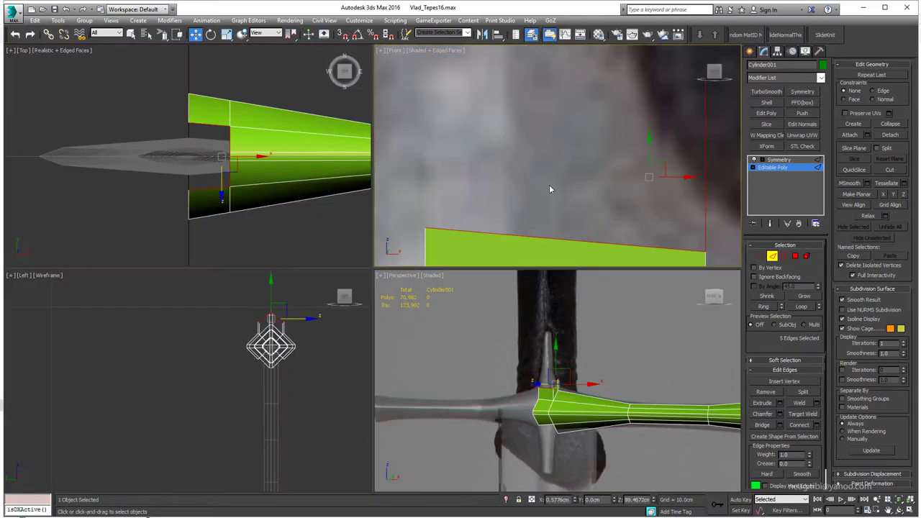
right_click(549, 184)
key("alt+w")
scroll(403, 209, "down", 5)
scroll(424, 264, "down", 1)
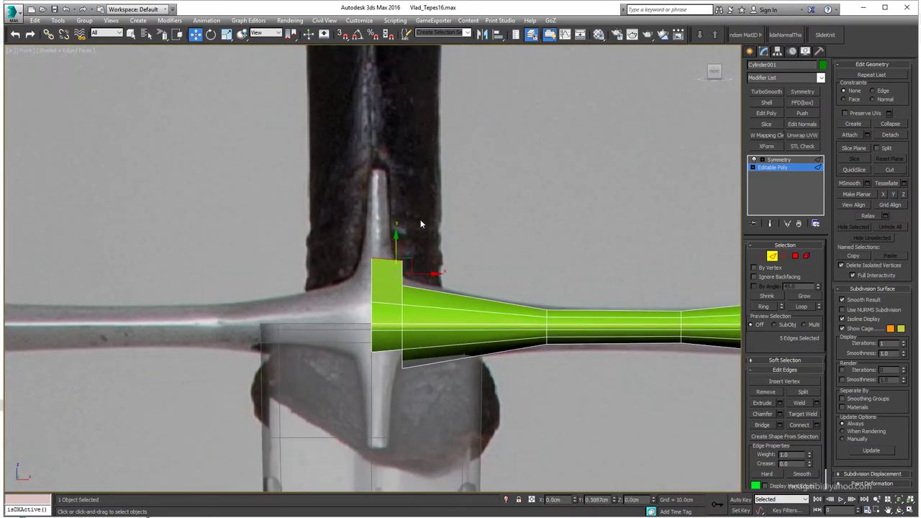
key("F3")
key("alt+w")
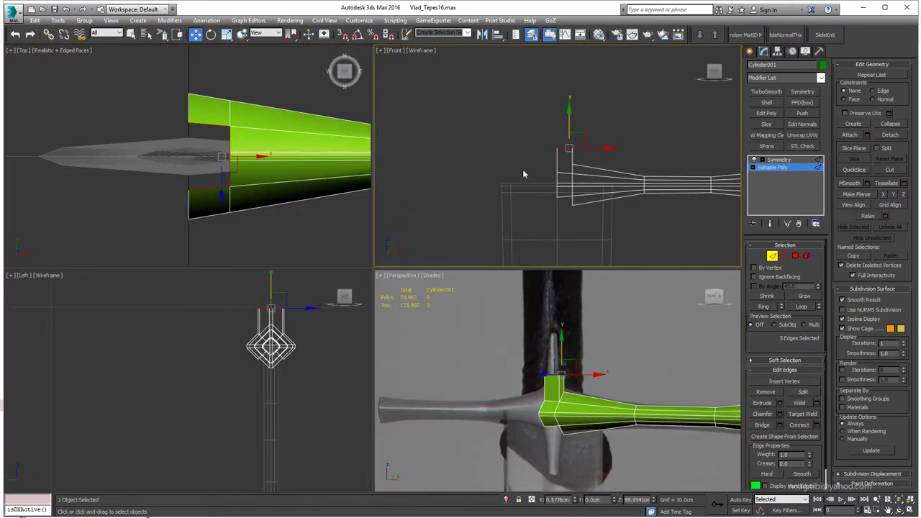
key("F3")
key("alt+w")
key("alt+x")
middle_click_drag(396, 223, 436, 263)
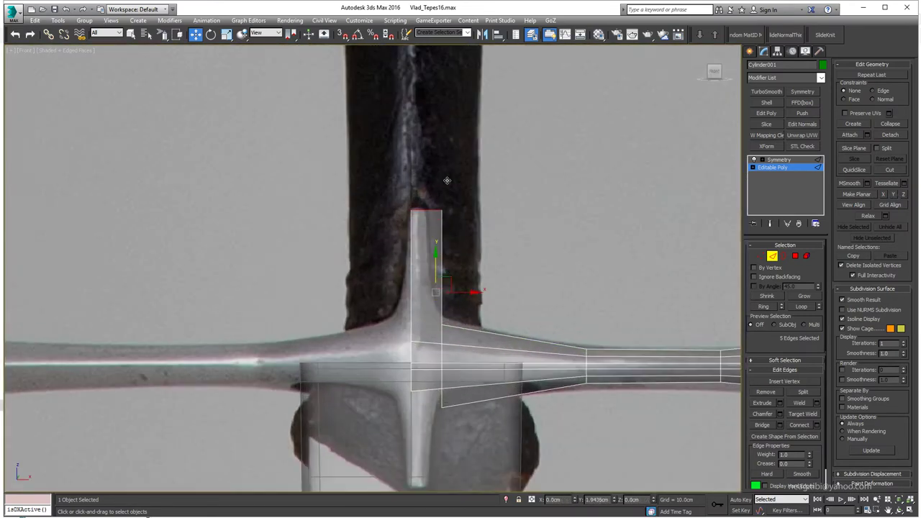
- Select the vertex pair near the top of the guard
key("1")
key("F3")
key("F3")
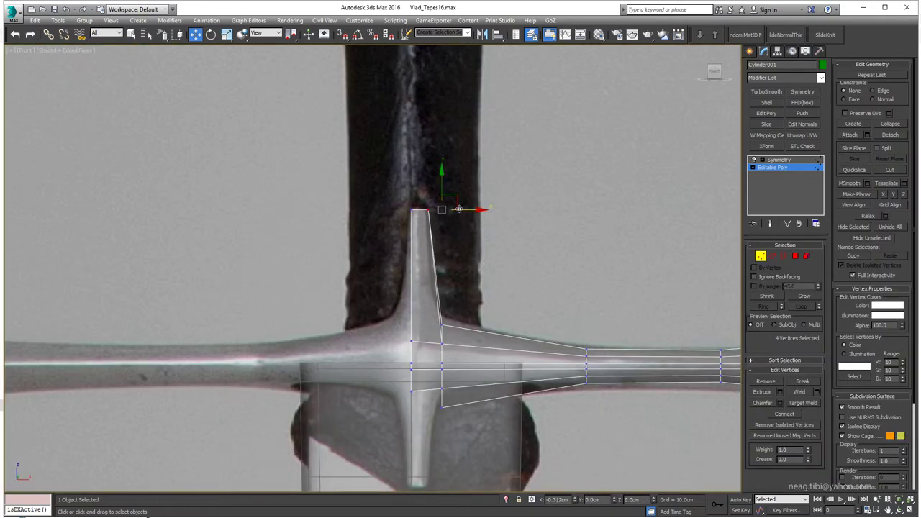
key("alt+w")
key("F3")
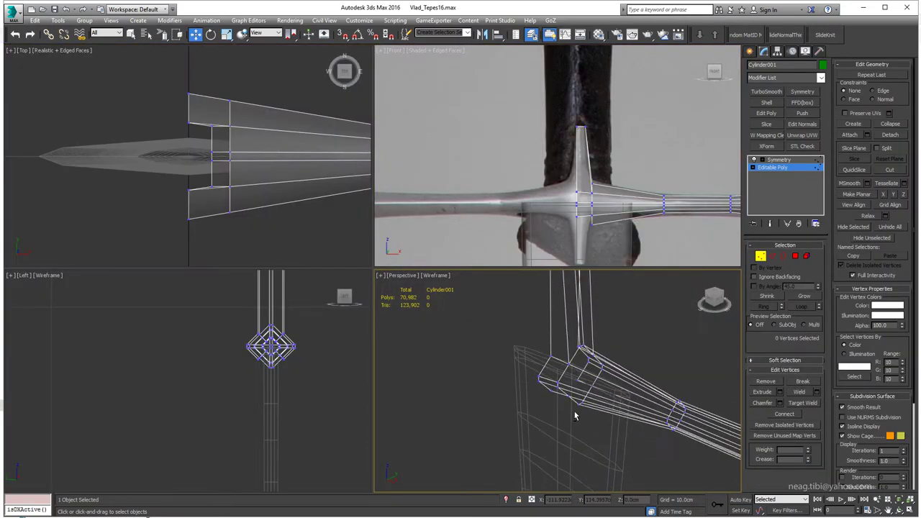
scroll(588, 329, "up", 3)
scroll(597, 355, "up", 2)
left_click(582, 357)
scroll(580, 198, "up", 3)
scroll(580, 198, "up", 2)
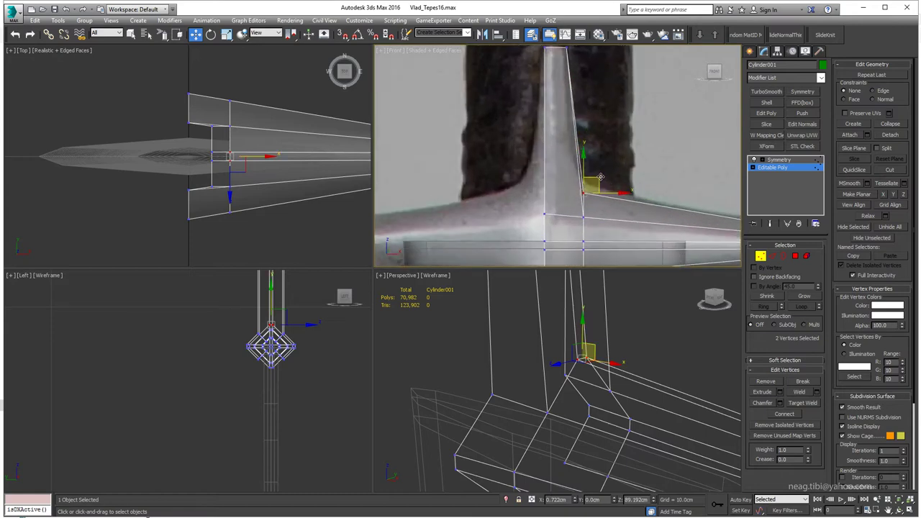
- Add an edge cut across the langet
key("2")
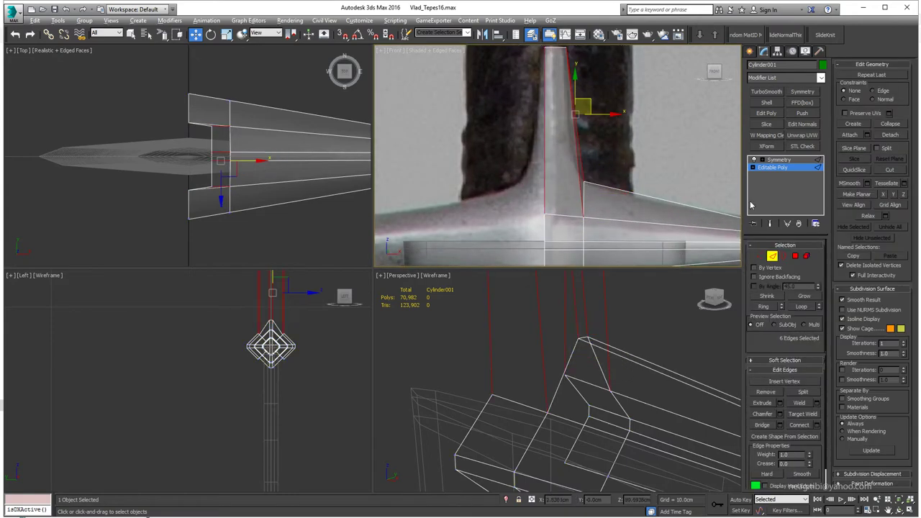
left_click(797, 405)
scroll(625, 217, "down", 2)
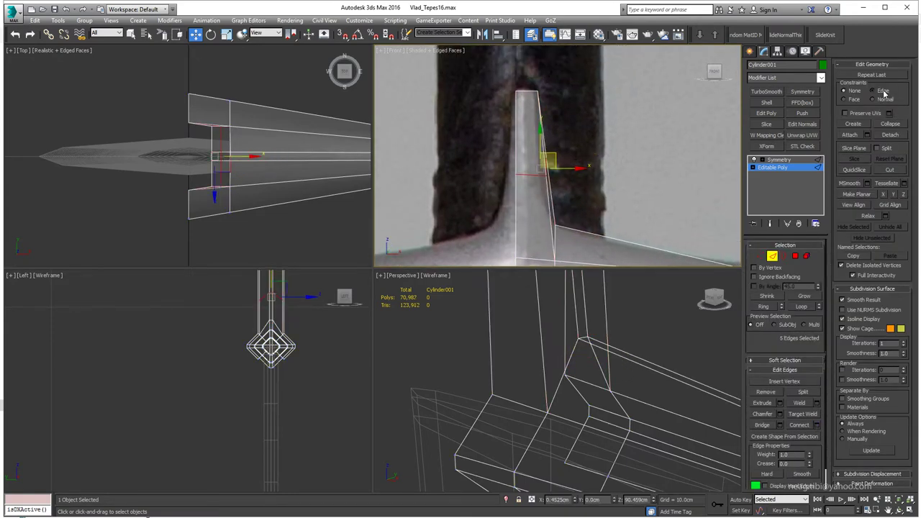
key("1")
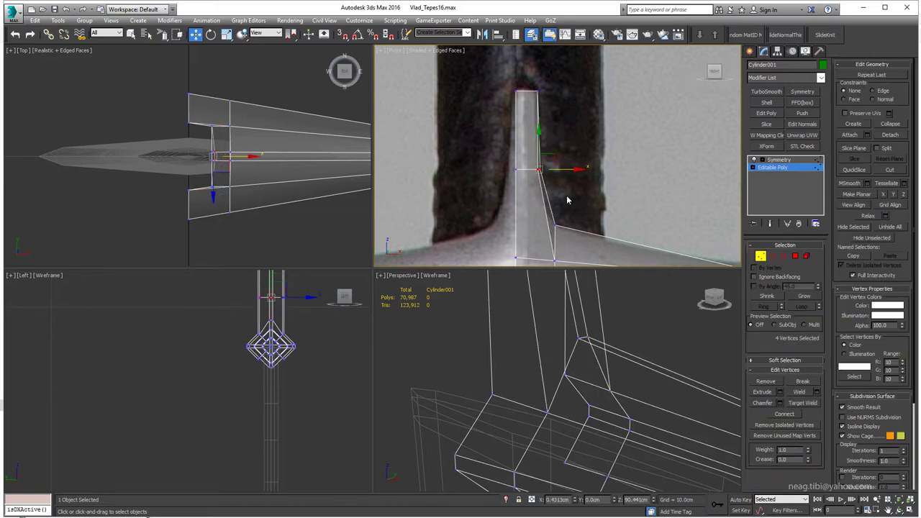
scroll(567, 201, "down", 2)
scroll(524, 162, "down", 1)
scroll(534, 186, "down", 2)
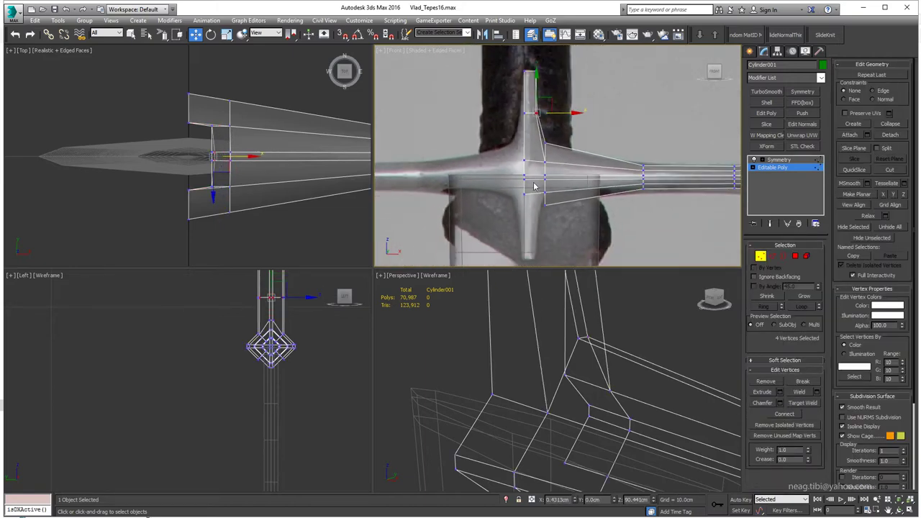
- Select four langet vertices plus another guard vertex and scale them
key("alt+w")
scroll(489, 360, "down", 2)
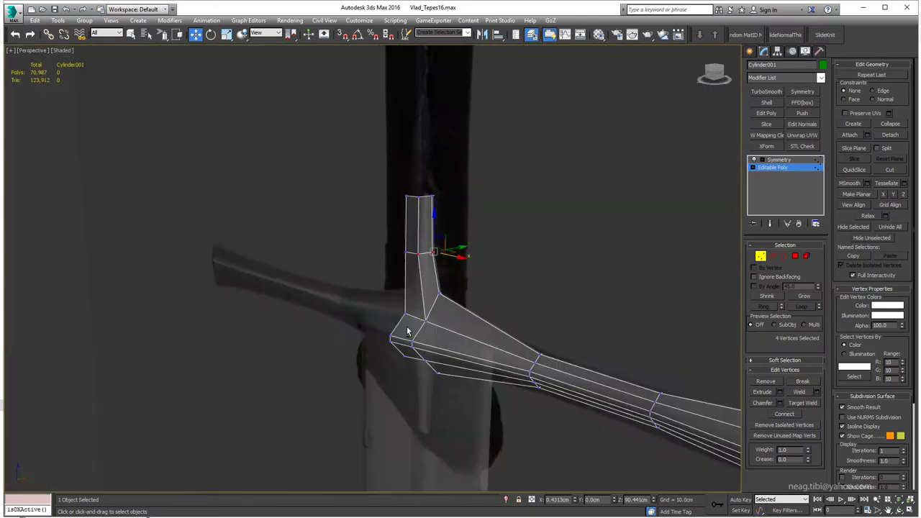
mouse_move(460, 324)
middle_mouse_down("alt")
mouse_move(404, 283)
mouse_move(441, 280)
middle_mouse_up("alt")
mouse_move(495, 207)
middle_mouse_down("alt")
mouse_move(469, 195)
mouse_move(418, 236)
mouse_move(560, 212)
mouse_move(480, 235)
mouse_move(442, 220)
mouse_move(411, 222)
mouse_move(446, 216)
mouse_move(486, 240)
mouse_move(471, 199)
mouse_move(473, 230)
mouse_move(516, 248)
mouse_move(505, 241)
mouse_move(436, 323)
mouse_move(541, 264)
middle_mouse_up("alt")
key("r")
key("alt+w")
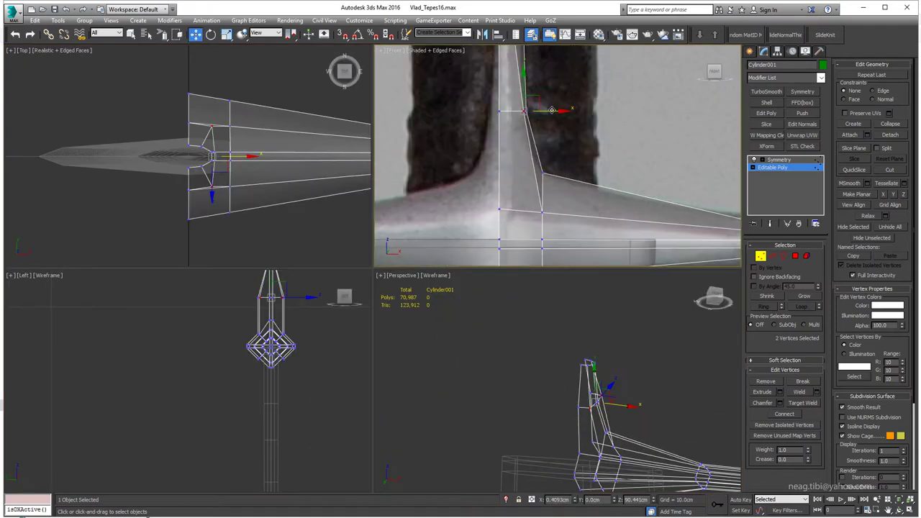
key("alt+w")
middle_click_drag(510, 419, 468, 442, "alt")
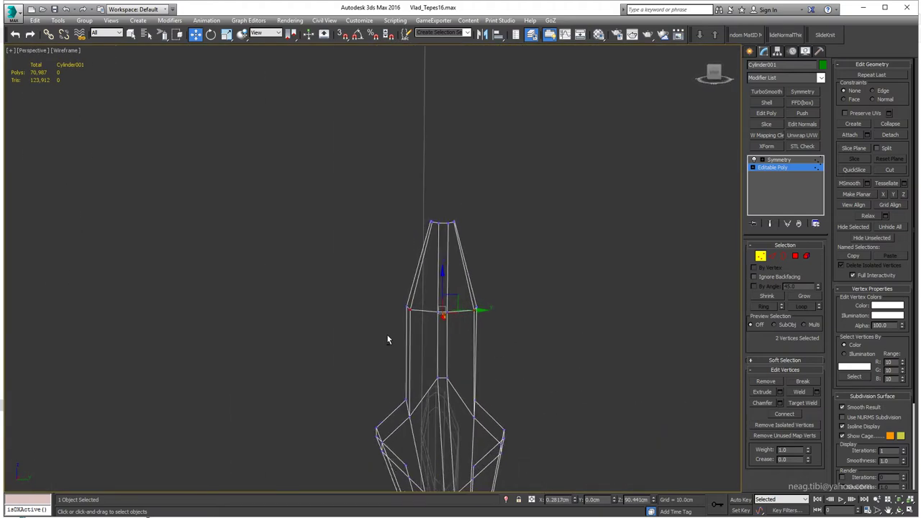
middle_click_drag(386, 338, 403, 313, "alt")
left_click(482, 308, "ctrl")
mouse_move(482, 308)
middle_mouse_down("alt")
mouse_move(484, 348)
mouse_move(457, 381)
middle_mouse_up("alt")
key("r")
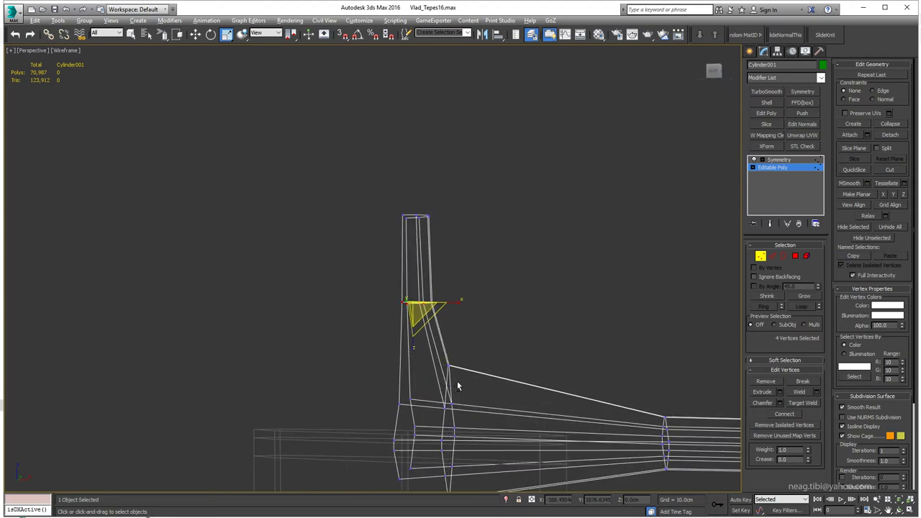
- Select the vertices at the guard corner in the Front view
key("alt+w")
scroll(518, 159, "up", 2)
left_click(545, 176)
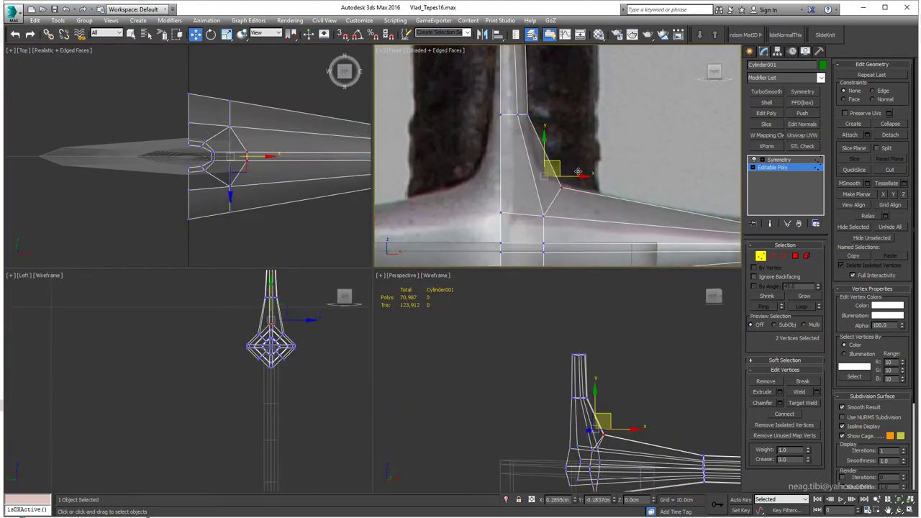
scroll(573, 168, "down", 2)
middle_click_drag(594, 177, 504, 166)
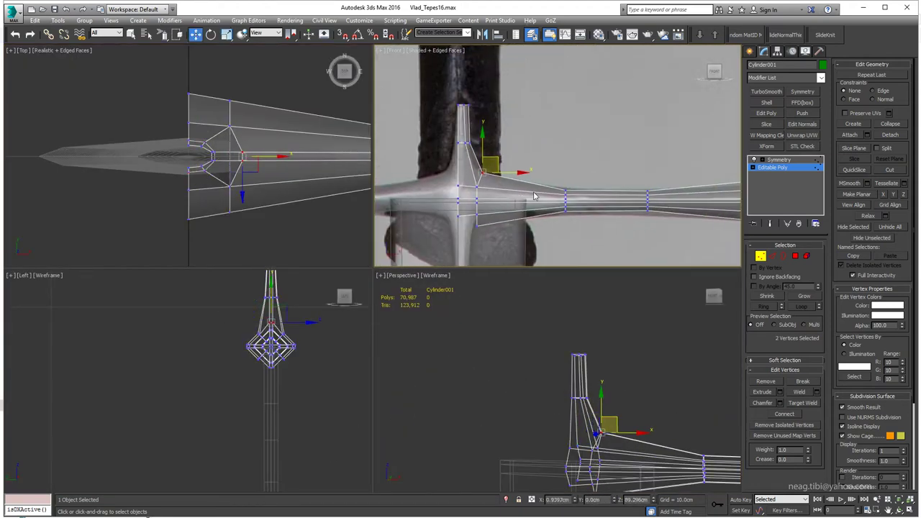
scroll(504, 165, "down", 2)
scroll(502, 205, "up", 3)
- Select the guard corner's diagonal edge and check the mirrored Symmetry result
key("2")
left_click(501, 205)
scroll(500, 195, "down", 2)
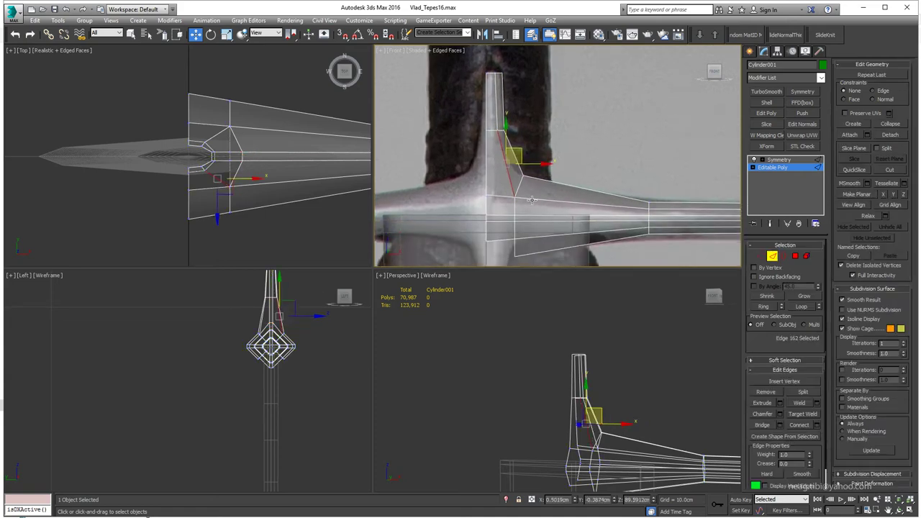
scroll(499, 189, "down", 1)
left_click(779, 159)
- Select edges along the guard in the base Editable Poly for moving
scroll(533, 166, "down", 2)
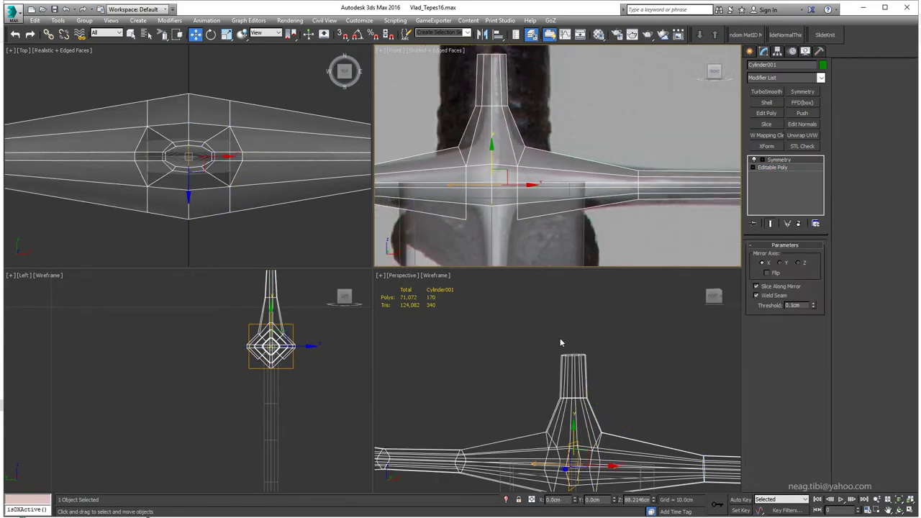
key("F3")
scroll(535, 346, "up", 2)
left_click(772, 167)
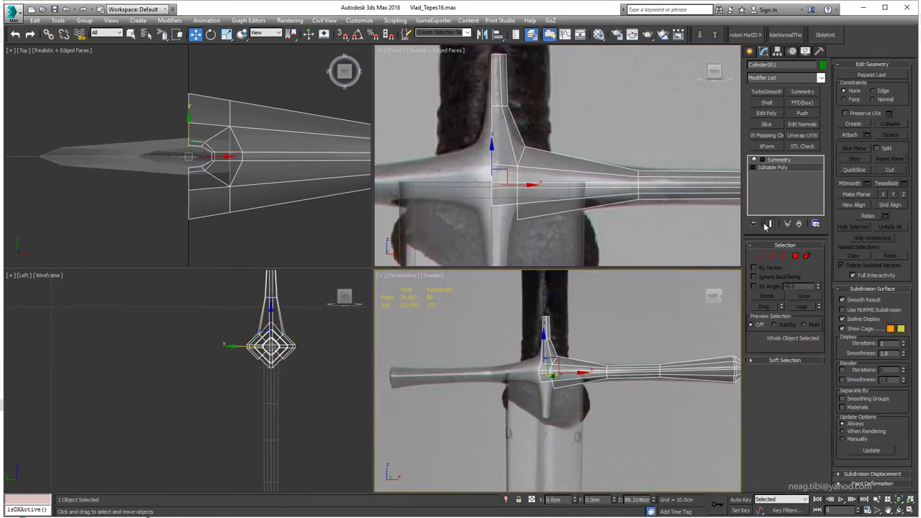
scroll(503, 180, "up", 2)
left_click(556, 371)
key("z")
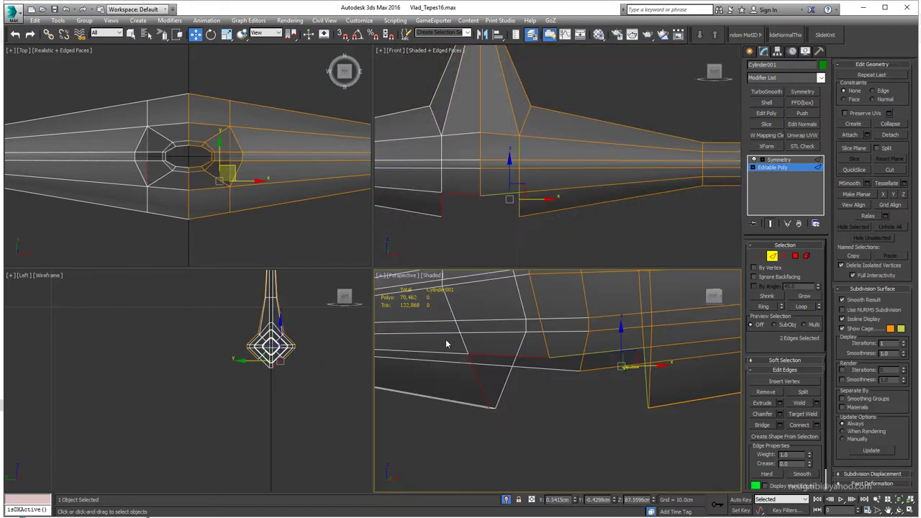
mouse_move(391, 341)
middle_mouse_down("alt")
mouse_move(631, 386)
mouse_move(565, 372)
mouse_move(532, 345)
middle_mouse_up("alt")
left_click(636, 401, "ctrl")
key("w")
- Unhide all hidden objects to bring back the blade reference
key("F3")
key("alt+w")
right_click(257, 189)
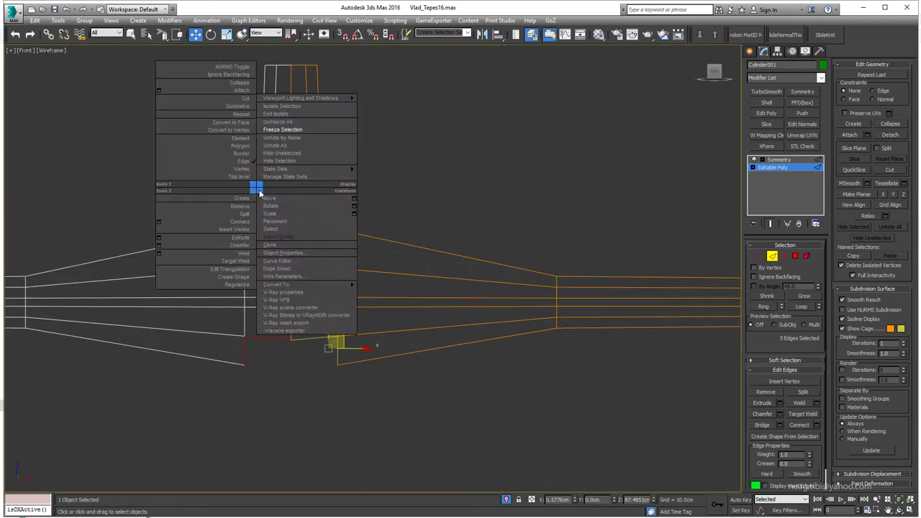
left_click(275, 146)
left_click(513, 297)
key("F3")
scroll(488, 175, "down", 3)
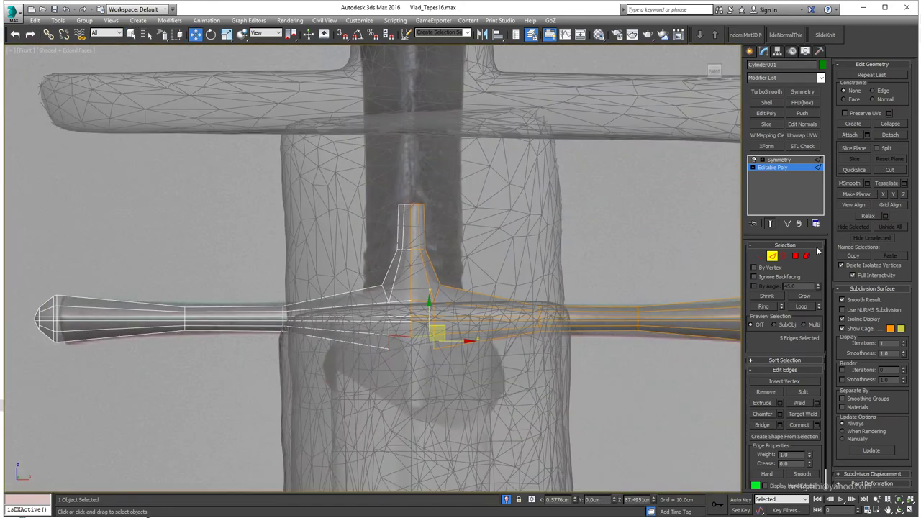
- Select the langet's lower-corner vertices to taper its end over the blade
key("2")
key("F3")
key("2")
scroll(403, 403, "up", 2)
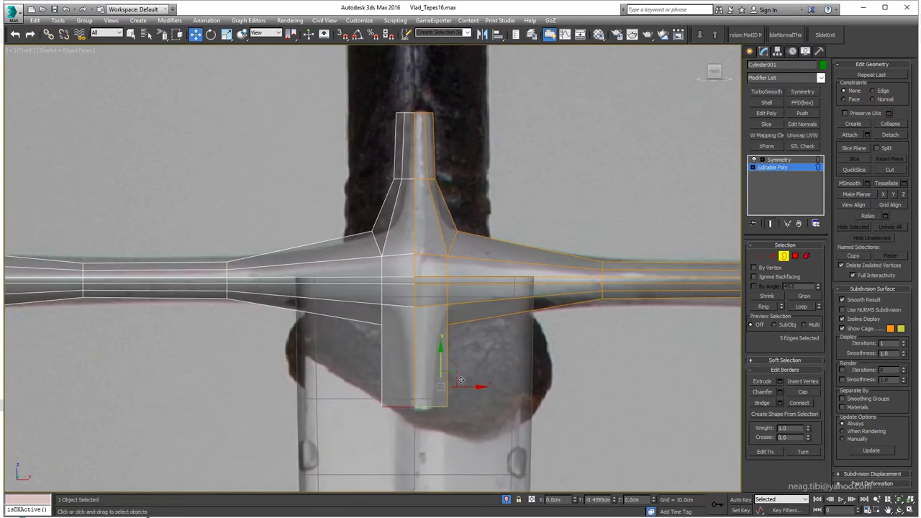
scroll(448, 234, "down", 2)
key("1")
left_click_drag(483, 401, 441, 365)
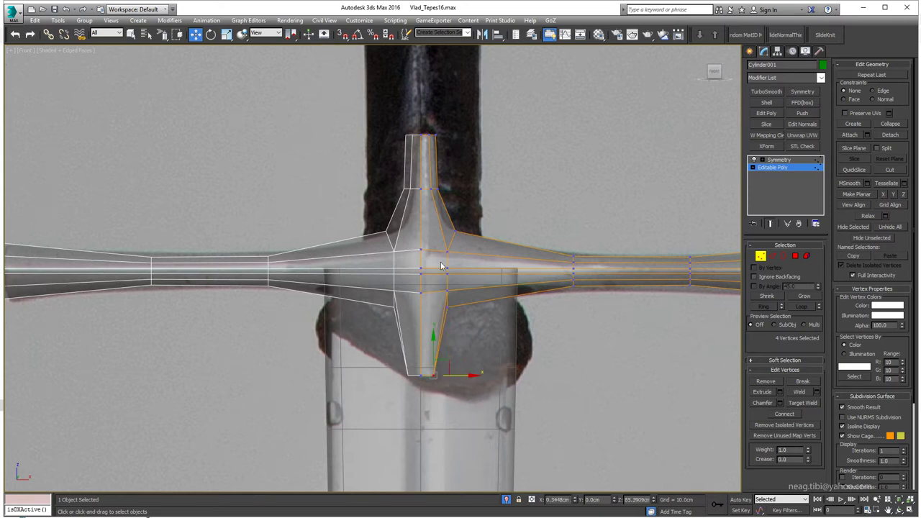
key("F3")
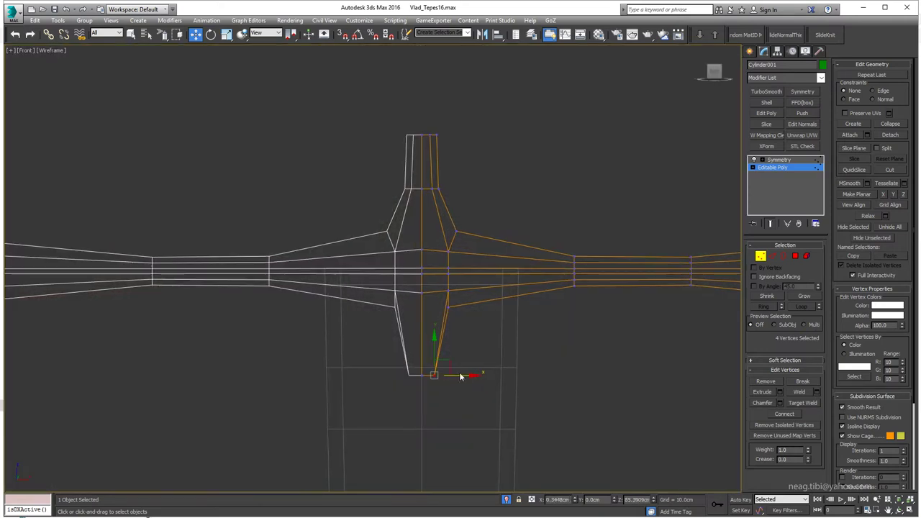
- Draw Line001 as a vertical guide down the langet's centre, then reselect Cylinder001's vertices
left_click(591, 339)
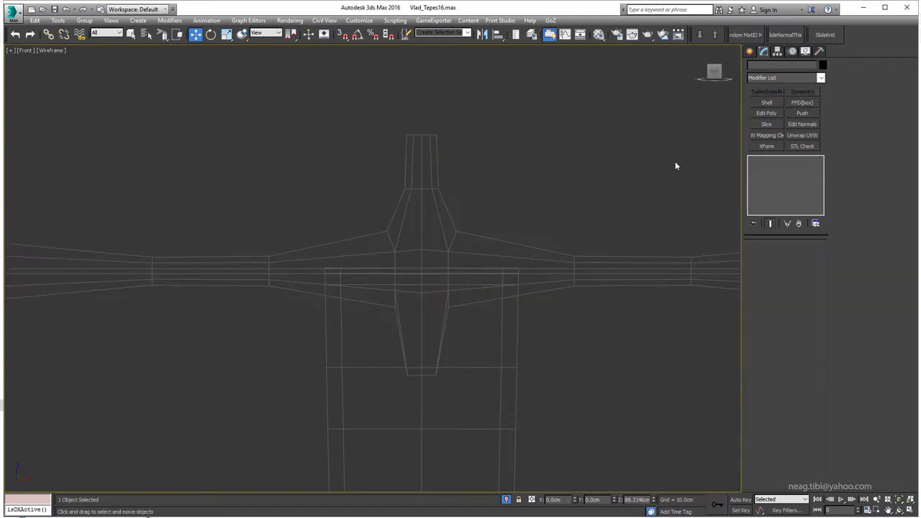
left_click(750, 50)
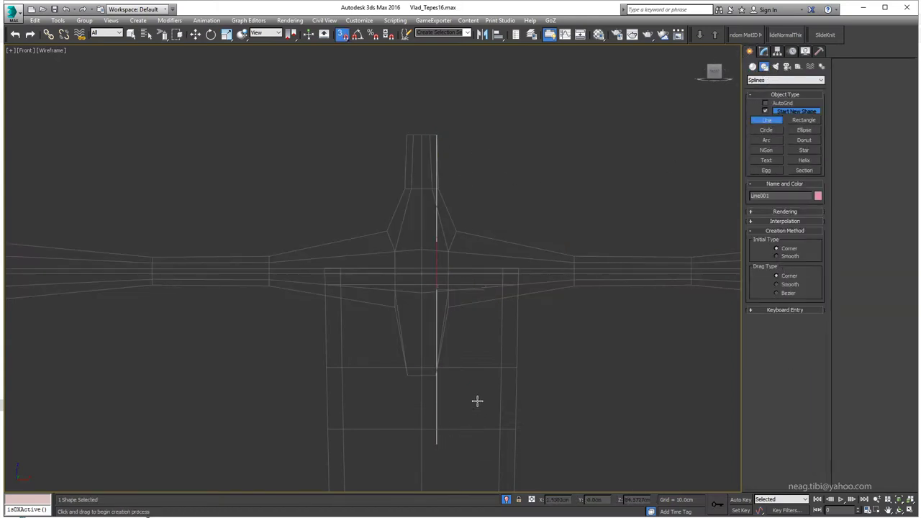
left_click(435, 334)
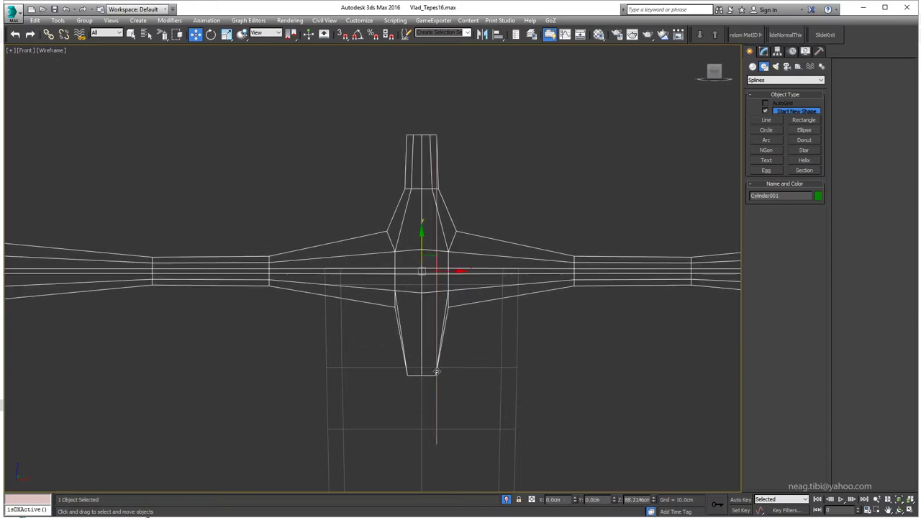
left_click(770, 170)
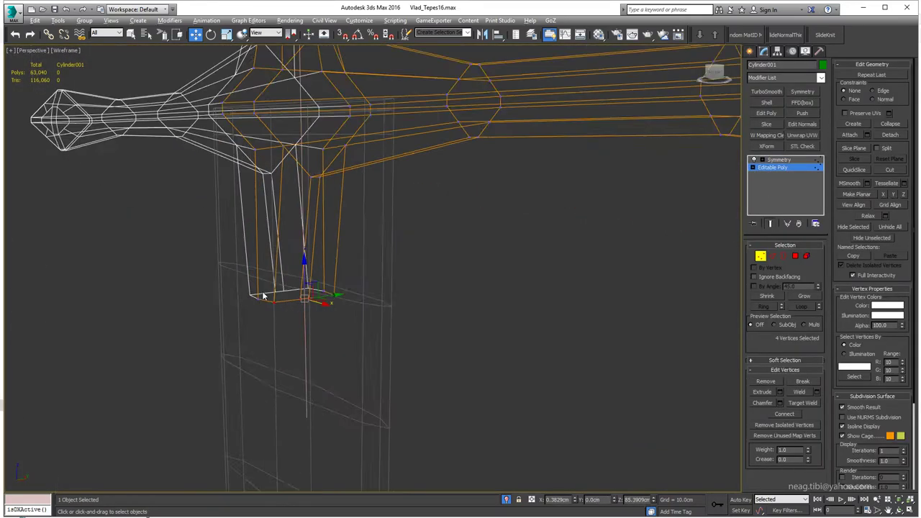
- Align the langet's bottom tip vertices with the Line001 centre guide
middle_click_drag(263, 296, 281, 313, "alt")
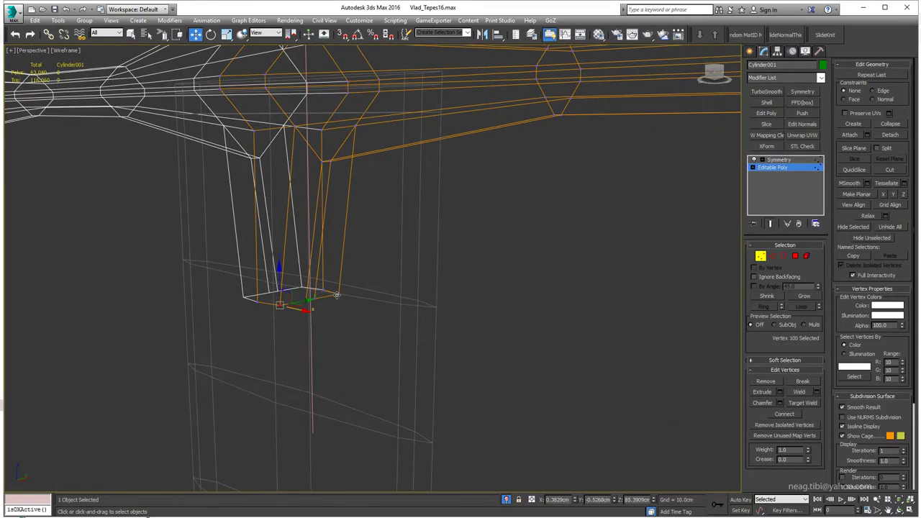
key("alt+w")
key("alt+w")
scroll(445, 261, "down", 2)
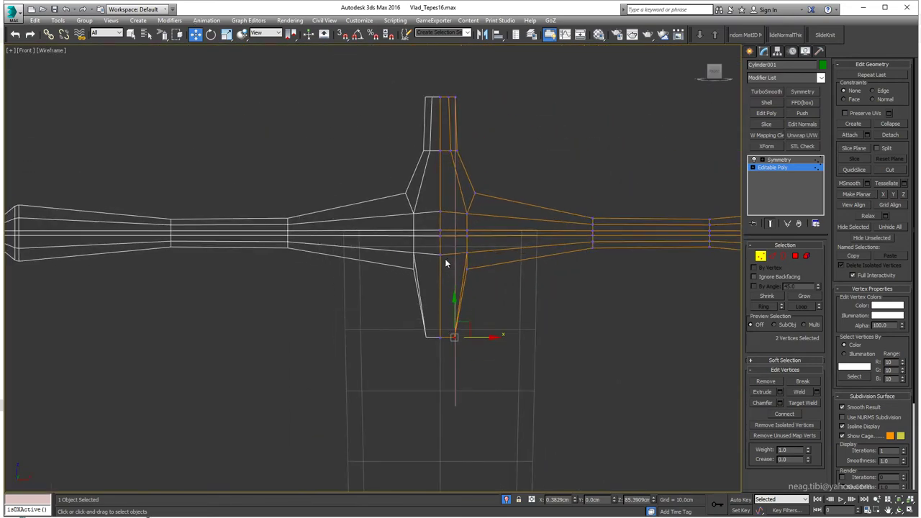
scroll(456, 154, "up", 1)
middle_click_drag(461, 294, 466, 366)
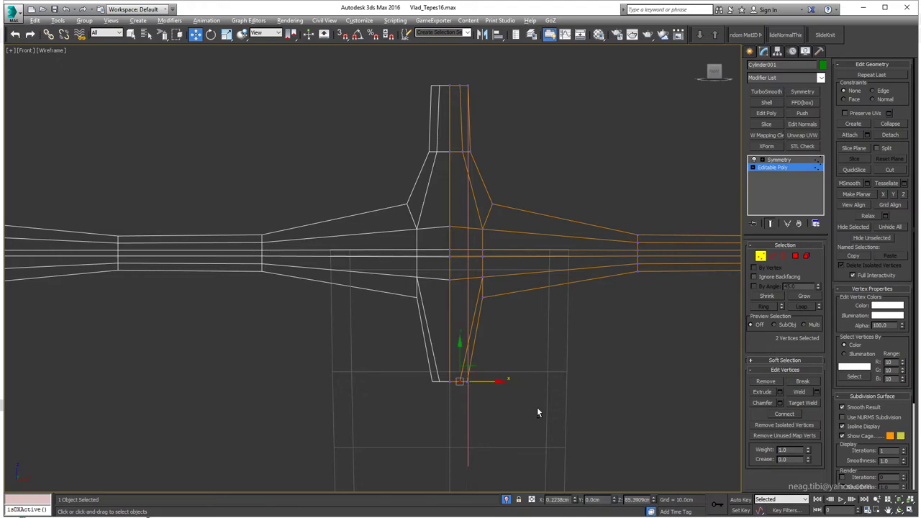
key("alt+w")
key("alt+w")
mouse_move(476, 358)
middle_mouse_down("alt")
mouse_move(395, 278)
mouse_move(360, 300)
mouse_move(334, 376)
mouse_move(405, 369)
mouse_move(363, 348)
middle_mouse_up("alt")
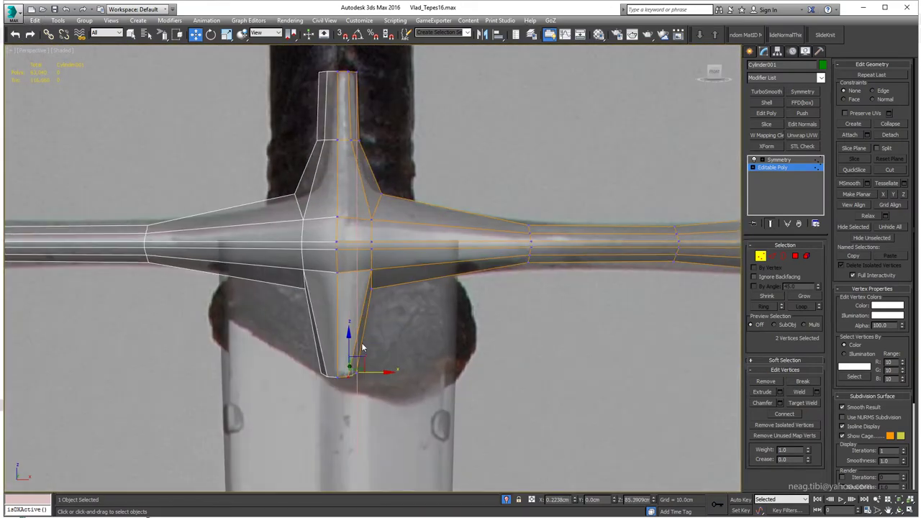
key("2")
scroll(400, 347, "down", 2)
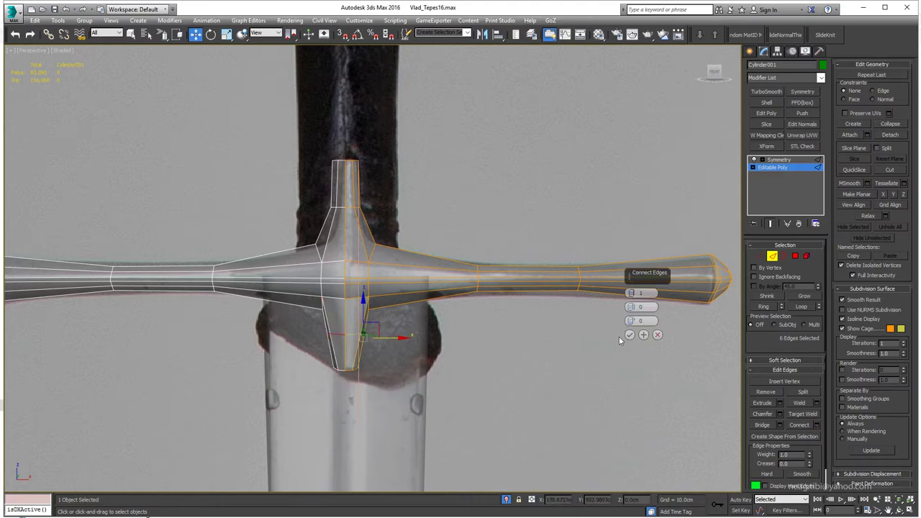
- Select the full edge loop around the langet's lower section
scroll(437, 300, "up", 2)
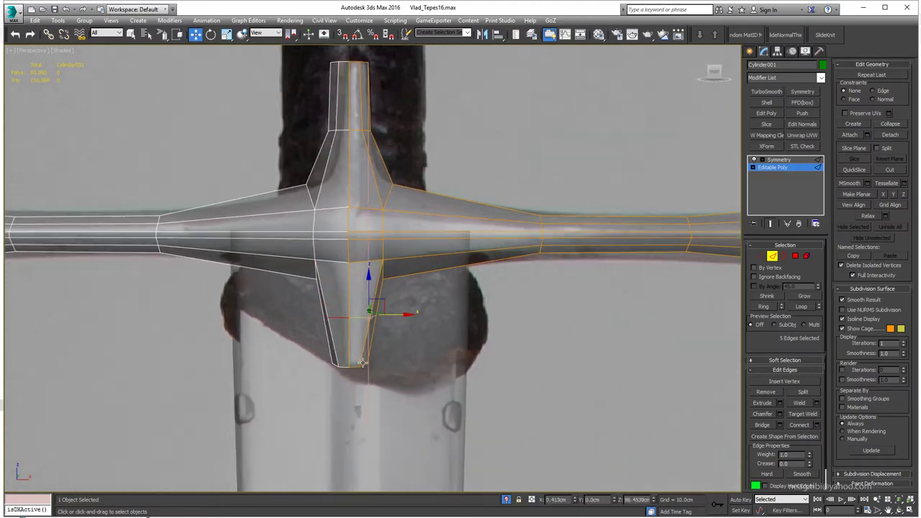
middle_click_drag(345, 338, 474, 392, "alt")
left_click(347, 364)
double_click(346, 364)
key("F3")
mouse_move(346, 364)
middle_mouse_down("alt")
mouse_move(335, 353)
mouse_move(346, 367)
mouse_move(321, 375)
mouse_move(358, 243)
mouse_move(370, 247)
mouse_move(351, 232)
mouse_move(286, 329)
mouse_move(357, 308)
mouse_move(429, 329)
mouse_move(391, 301)
middle_mouse_up("alt")
key("F3")
- Scale the langet's lower tip vertices inward over the blade from a front view
key("1")
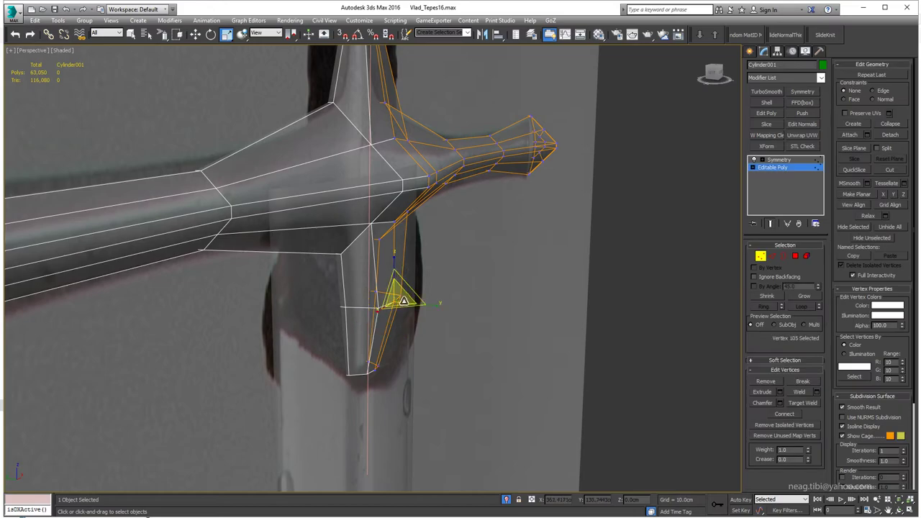
key("2")
key("F3")
mouse_move(436, 326)
middle_mouse_down("alt")
mouse_move(430, 298)
mouse_move(470, 295)
mouse_move(371, 308)
mouse_move(392, 299)
mouse_move(370, 275)
mouse_move(375, 325)
mouse_move(376, 288)
mouse_move(371, 300)
mouse_move(393, 299)
middle_mouse_up("alt")
key("1")
key("r")
key("F3")
key("1")
key("F3")
- Bridge the langet's two bottom edges to close the gap
key("2")
double_click(403, 300)
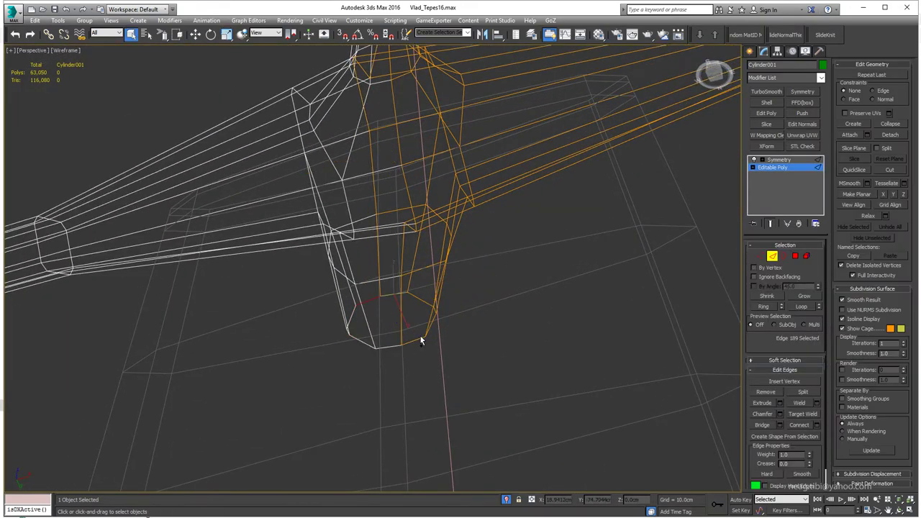
left_click(754, 425)
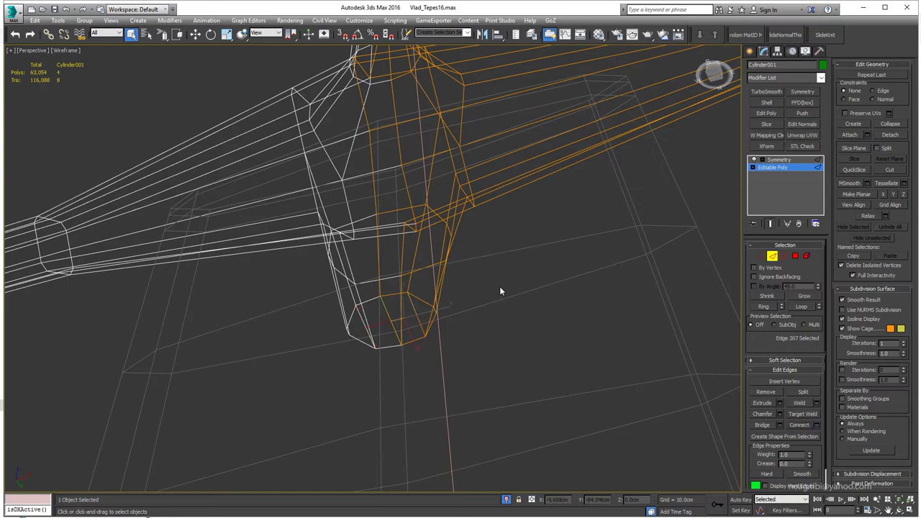
key("1")
mouse_move(500, 291)
middle_mouse_down("alt")
mouse_move(542, 315)
mouse_move(466, 325)
mouse_move(641, 307)
middle_mouse_up("alt")
key("2")
- Chamfer the langet's bottom edge
left_click(780, 414)
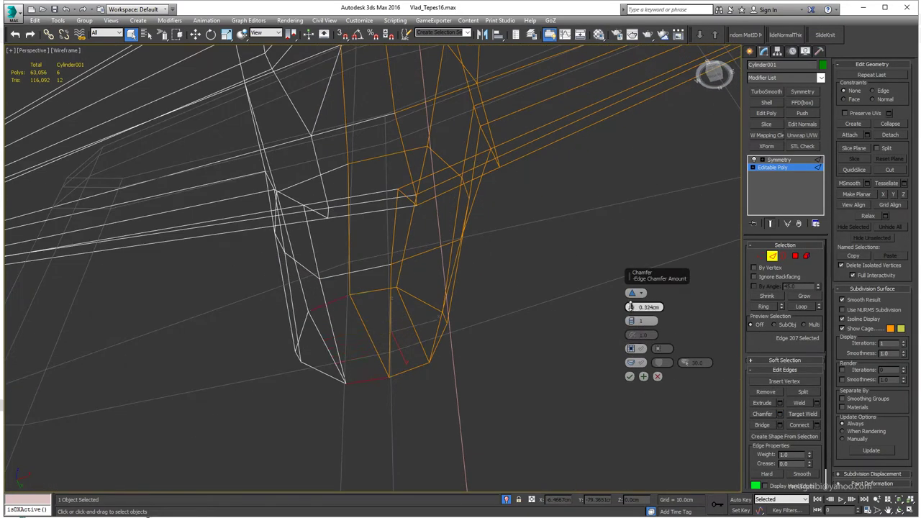
middle_click_drag(515, 306, 454, 270, "alt")
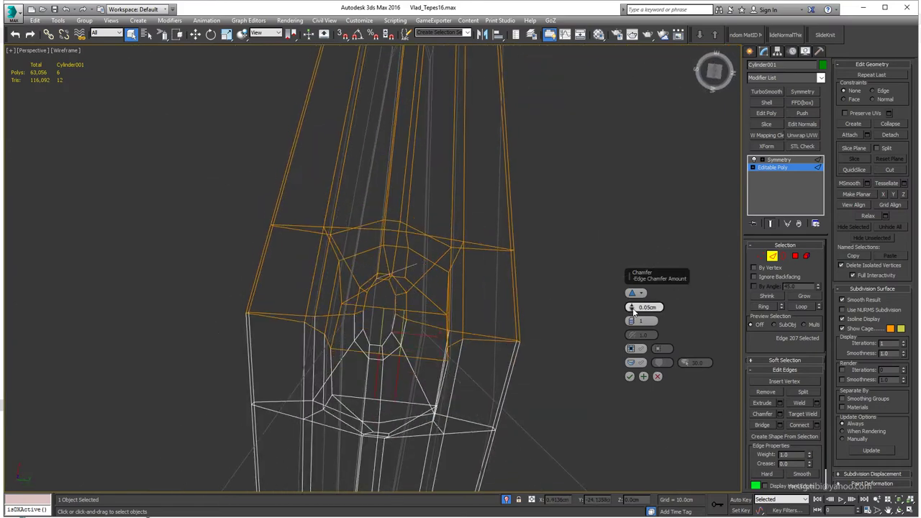
scroll(501, 301, "up", 5)
mouse_move(502, 300)
middle_mouse_down("alt")
mouse_move(420, 309)
mouse_move(446, 302)
middle_mouse_up("alt")
- Target Weld the loose tip vertex onto its neighbour and inspect the closed end
key("1")
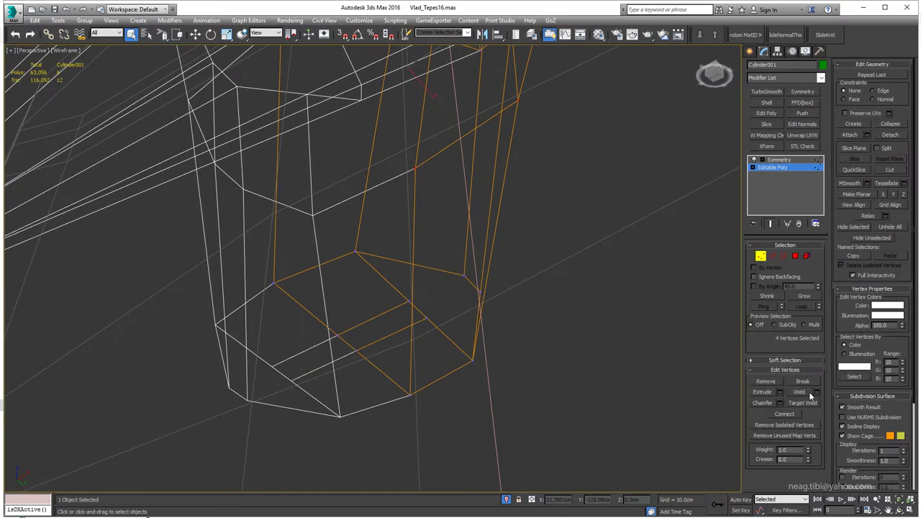
left_click(804, 402)
left_click(410, 298)
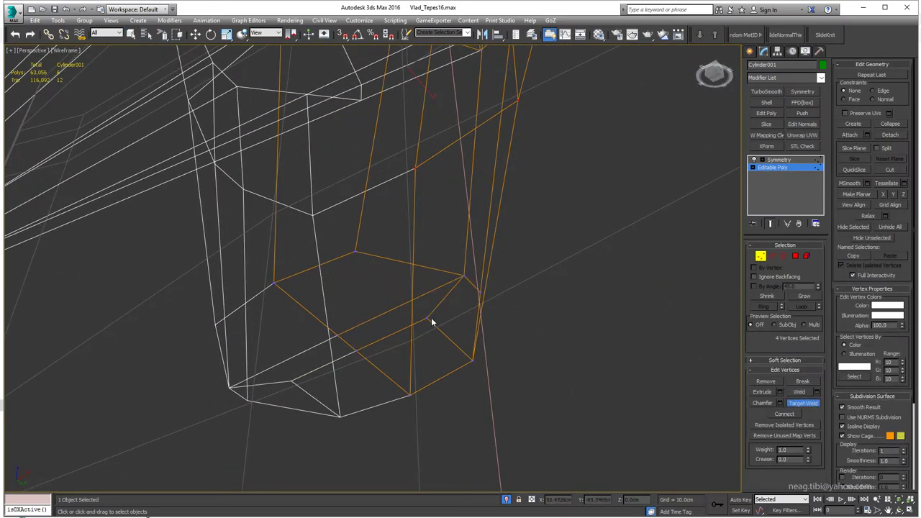
left_click(481, 292)
mouse_move(481, 292)
middle_mouse_down("alt")
mouse_move(403, 304)
mouse_move(414, 298)
middle_mouse_up("alt")
key("2")
key("w")
key("1")
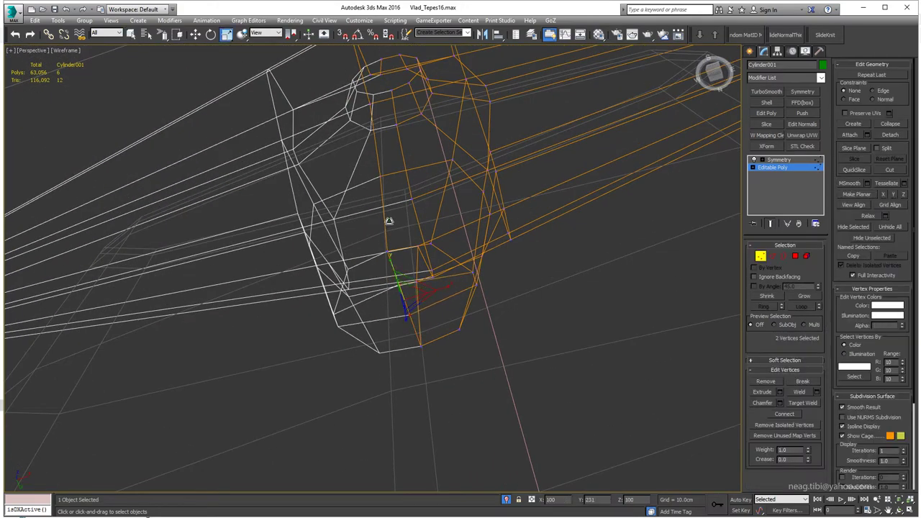
mouse_move(389, 221)
middle_mouse_down("alt")
mouse_move(381, 301)
mouse_move(413, 399)
mouse_move(443, 303)
middle_mouse_up("alt")
key("2")
key("F3")
key("alt+w")
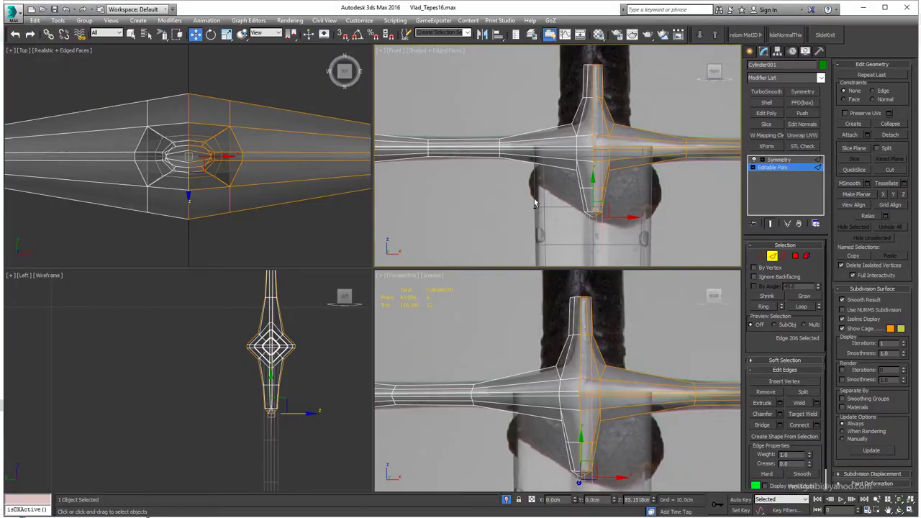
- In the maximized Front view, select four side vertices of Cylinder001's lower arm
key("alt+w")
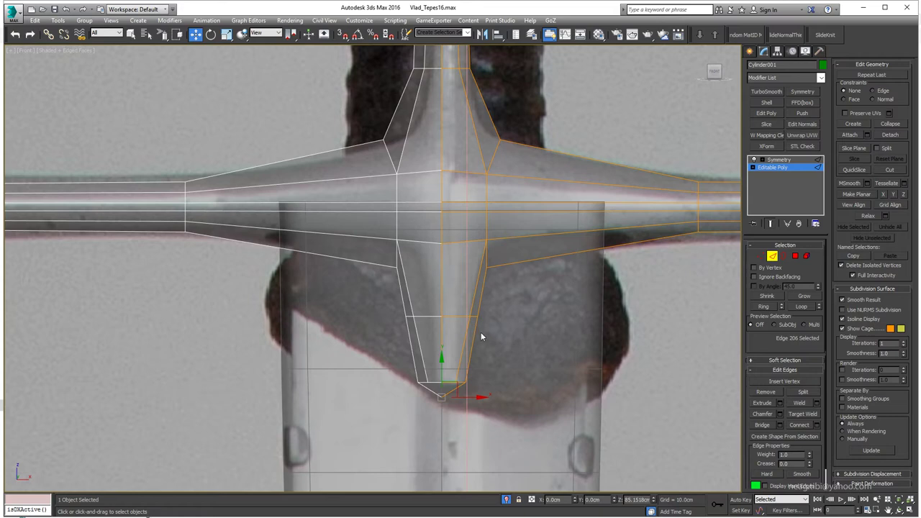
key("F3")
left_click(464, 286)
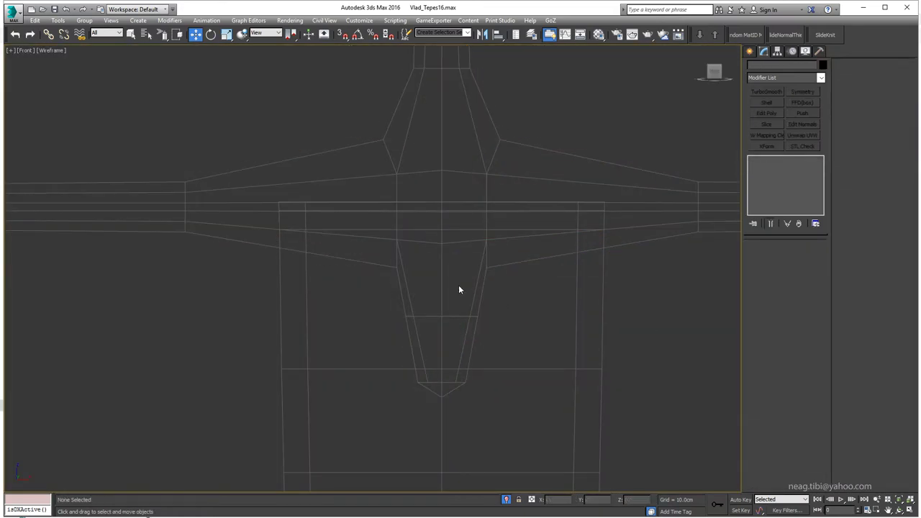
key("F3")
left_click(477, 285)
left_click(772, 166)
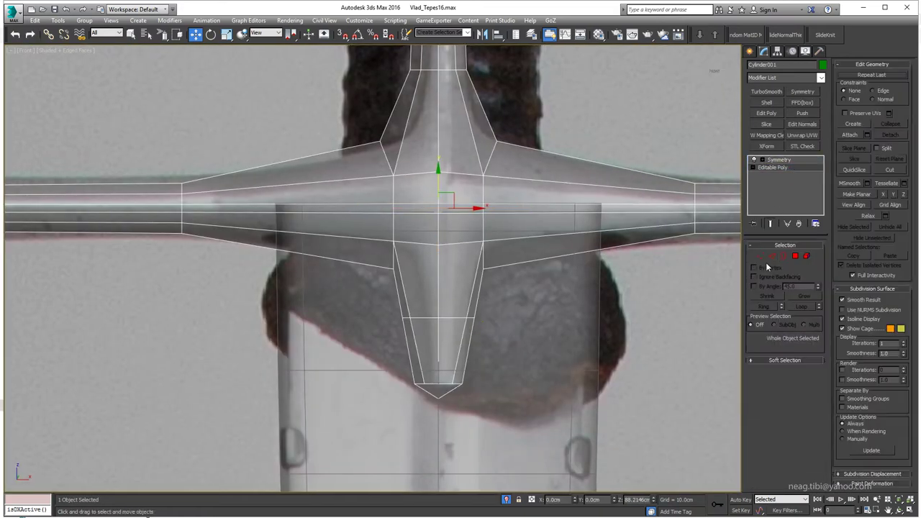
left_click(761, 255)
key("F3")
left_click_drag(454, 298, 500, 332)
key("F3")
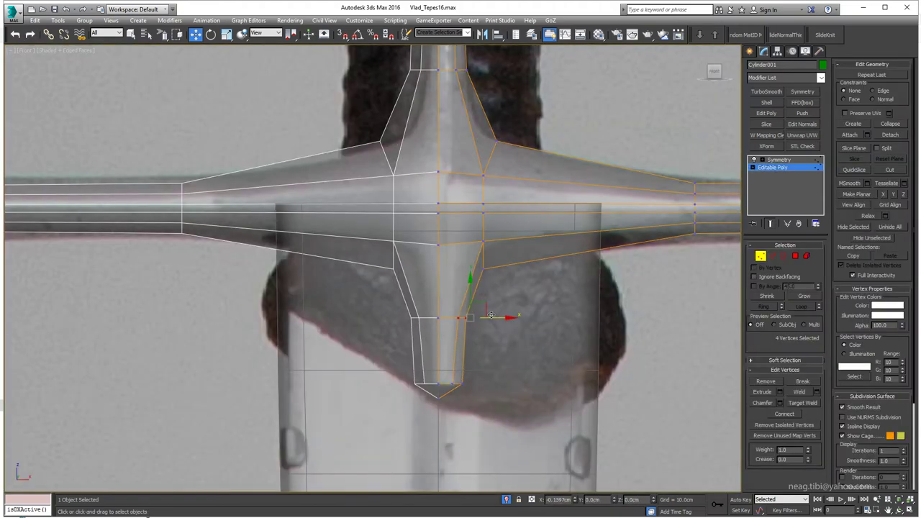
- Shift the four vertices sideways to match the reference langet, then enlarge the perspective view
scroll(492, 315, "down", 1)
scroll(461, 288, "down", 2)
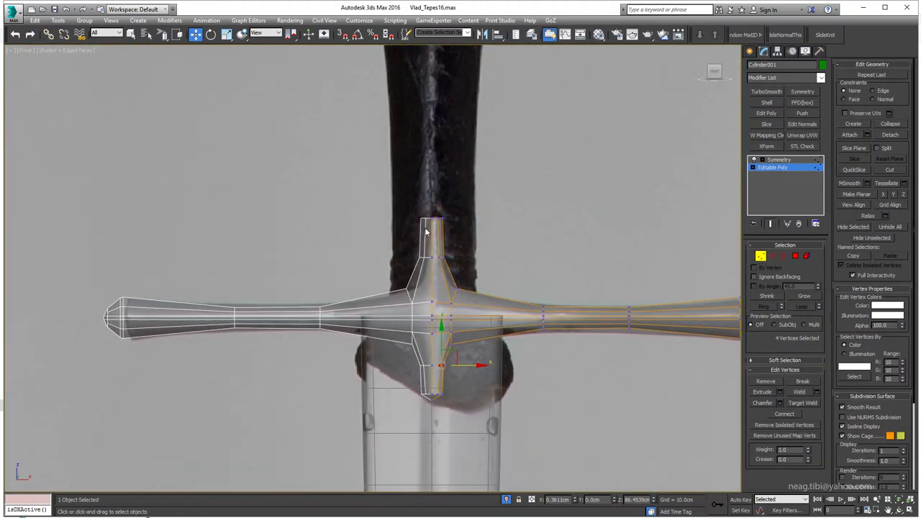
scroll(454, 285, "down", 2)
scroll(449, 282, "up", 3)
key("F4")
key("1")
key("alt+w")
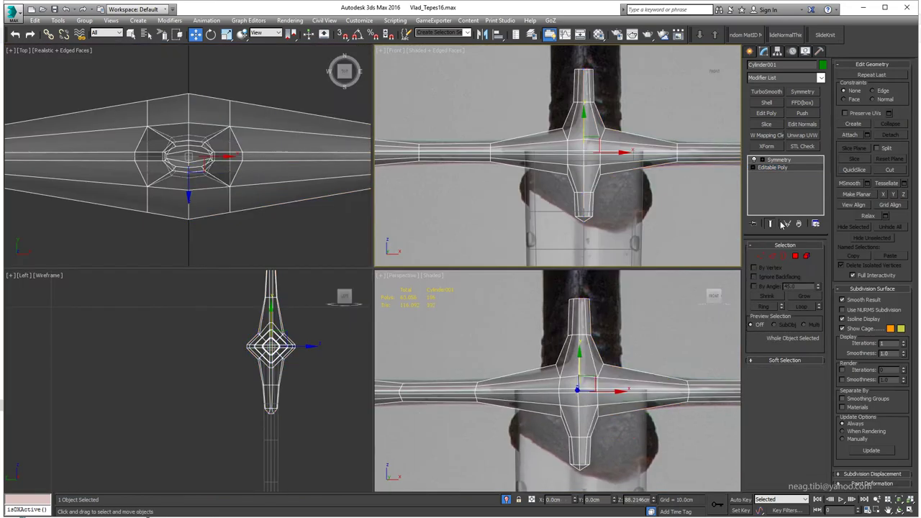
key("alt+w")
key("p")
scroll(400, 264, "up", 3)
- Connect two opposite top edges of the upper arm with 2 new edges
middle_click_drag(400, 265, 504, 303)
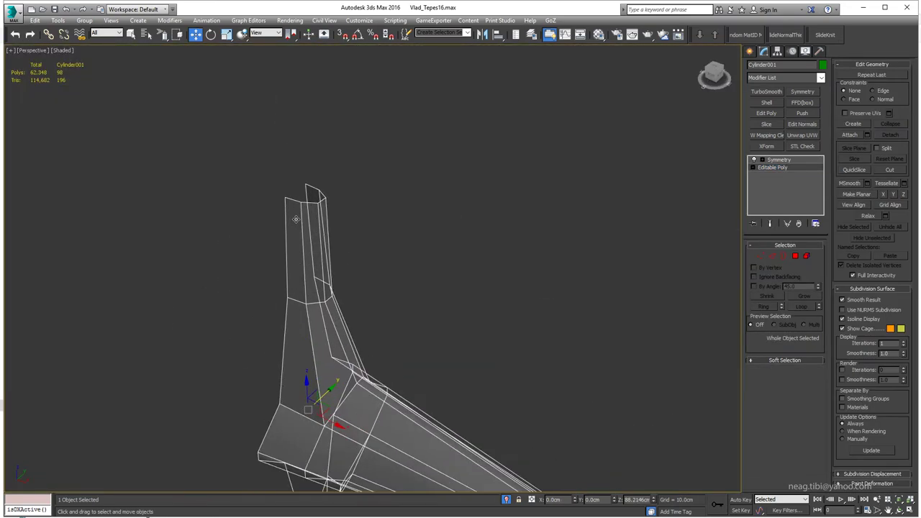
key("2")
mouse_move(518, 259)
middle_mouse_down()
mouse_move(645, 325)
mouse_move(442, 319)
mouse_move(444, 280)
middle_mouse_up()
key("F3")
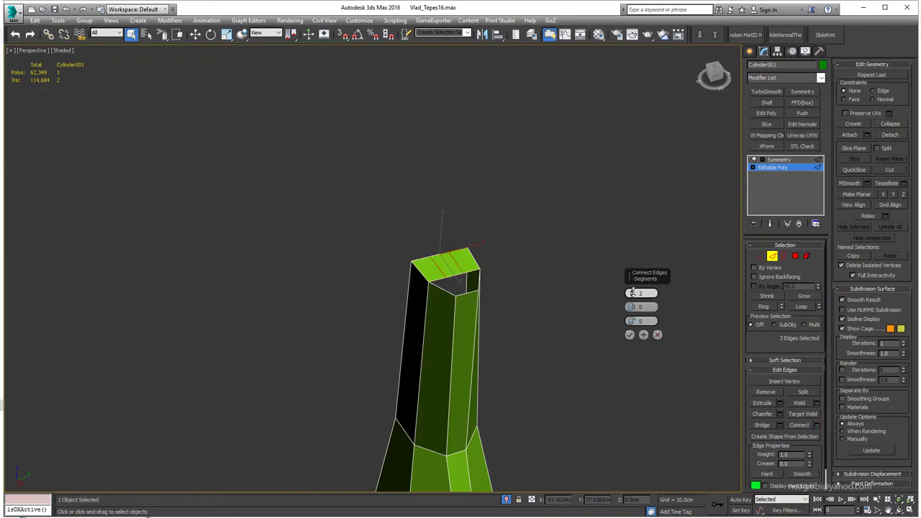
middle_click_drag(632, 292, 528, 300, "alt")
left_click(630, 335)
middle_click_drag(630, 336, 648, 346, "alt")
- Move a top edge into a pointed tip and view the Symmetry-mirrored guard
key("1")
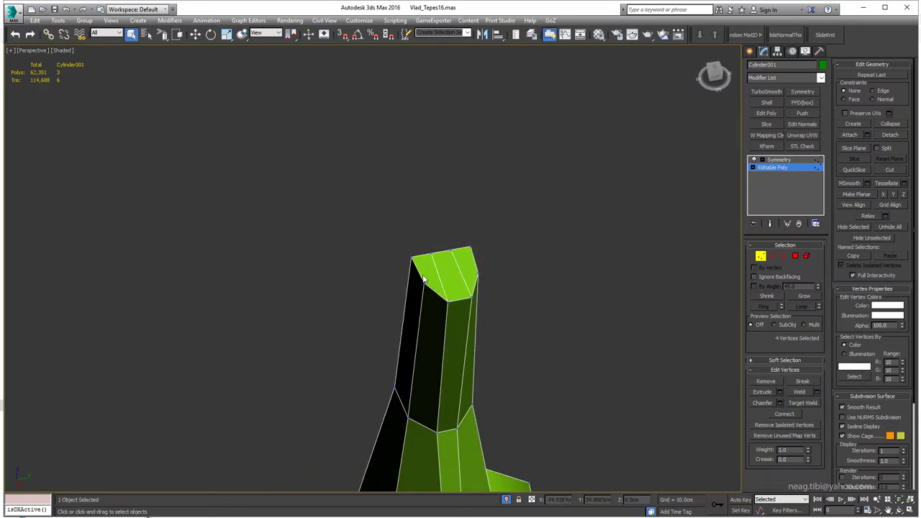
key("2")
mouse_move(424, 281)
middle_mouse_down("alt")
mouse_move(433, 158)
mouse_move(390, 257)
mouse_move(395, 285)
middle_mouse_up("alt")
left_click(424, 141)
key("w")
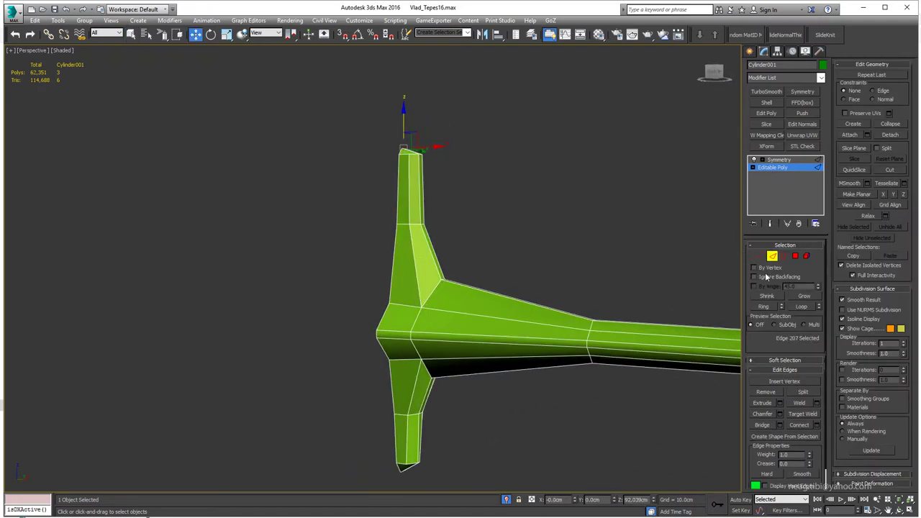
left_click(794, 256)
left_click(778, 159)
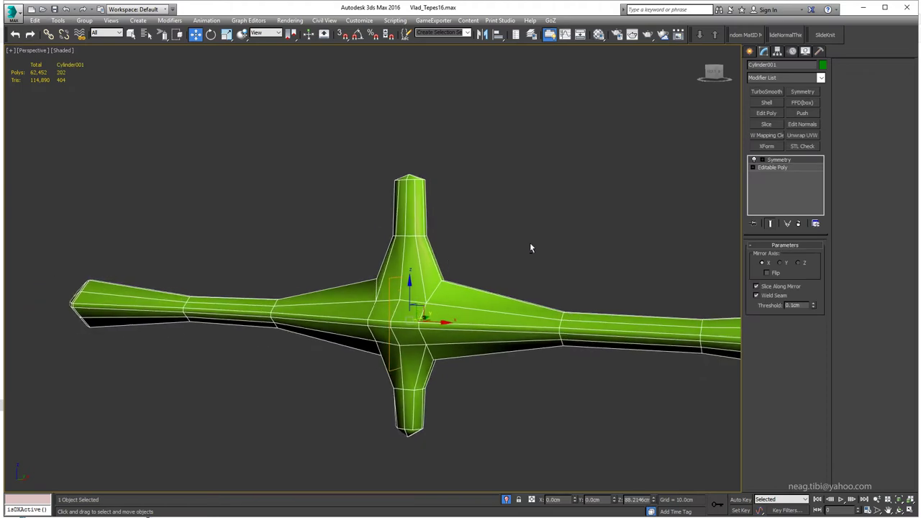
- Add a TurboSmooth modifier to Cylinder001, then reselect Editable Poly
left_click(766, 92)
scroll(592, 182, "down", 3)
left_click(778, 167)
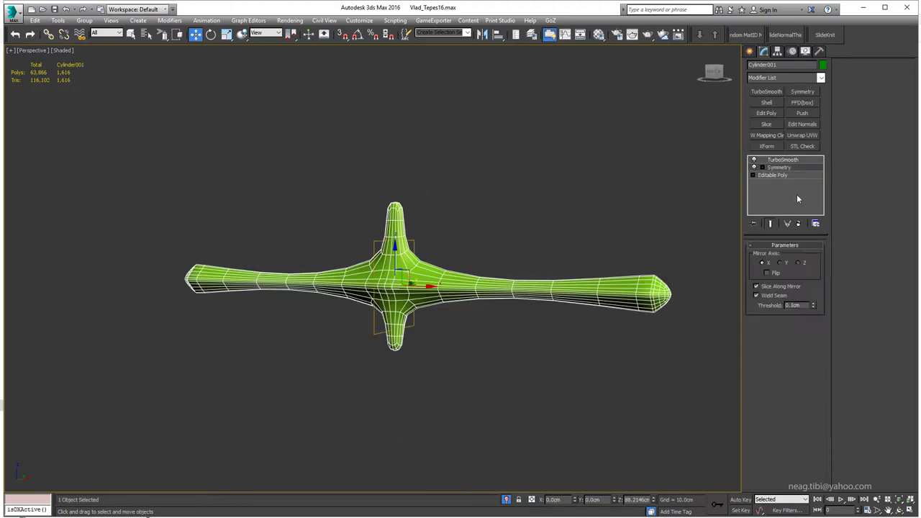
left_click(772, 175)
scroll(379, 261, "up", 3)
- Inspect the arm junction's vertices from the Left and Perspective views
mouse_move(374, 274)
middle_mouse_down()
mouse_move(554, 280)
mouse_move(496, 288)
middle_mouse_up()
key("1")
key("alt+w")
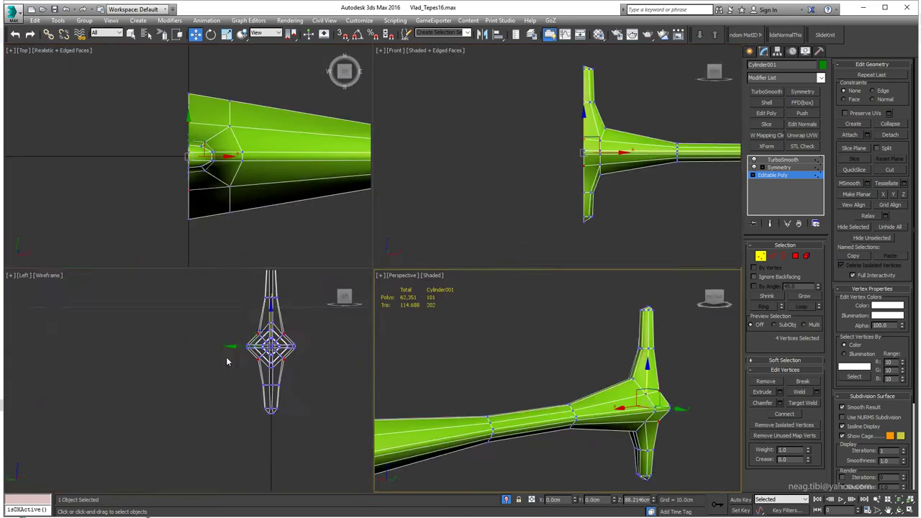
key("alt+w")
scroll(227, 361, "up", 5)
scroll(245, 345, "down", 3)
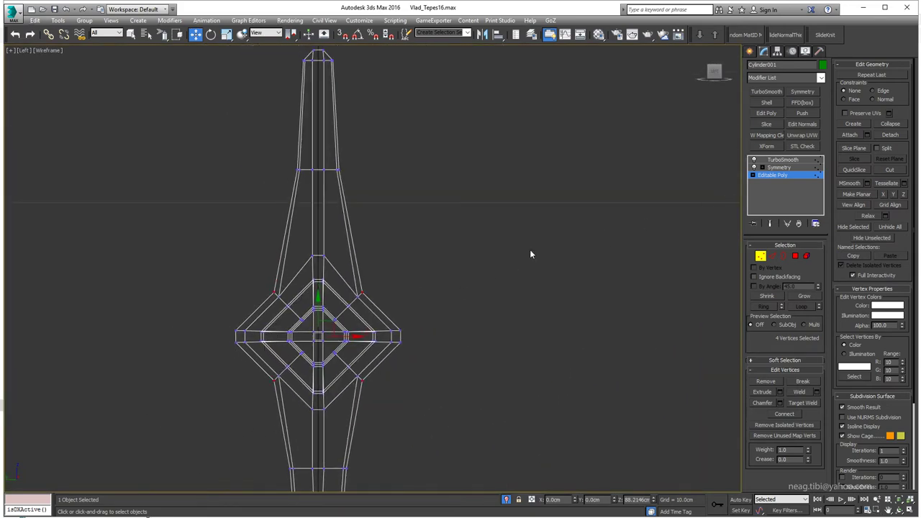
scroll(438, 280, "down", 2)
middle_click_drag(445, 311, 554, 349, "alt")
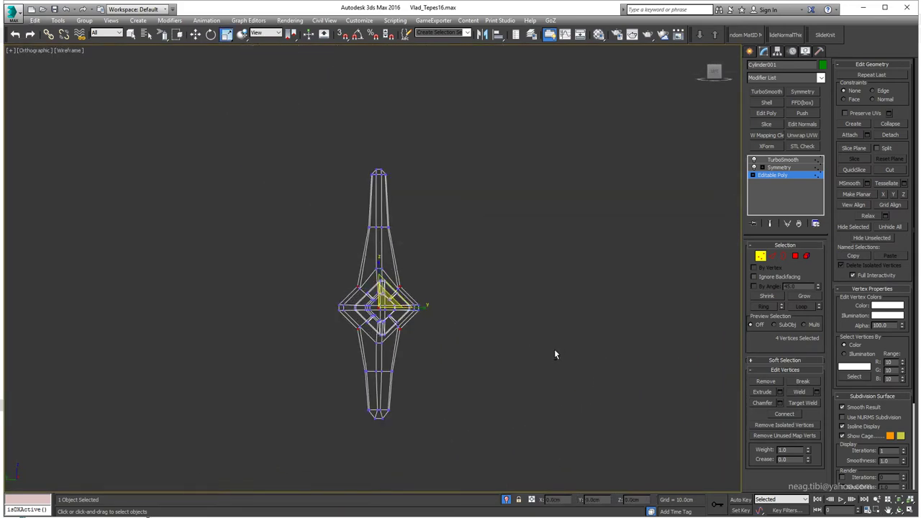
key("alt+w")
mouse_move(647, 388)
middle_mouse_down("alt")
mouse_move(681, 404)
mouse_move(530, 366)
mouse_move(561, 403)
middle_mouse_up("alt")
scroll(531, 366, "up", 3)
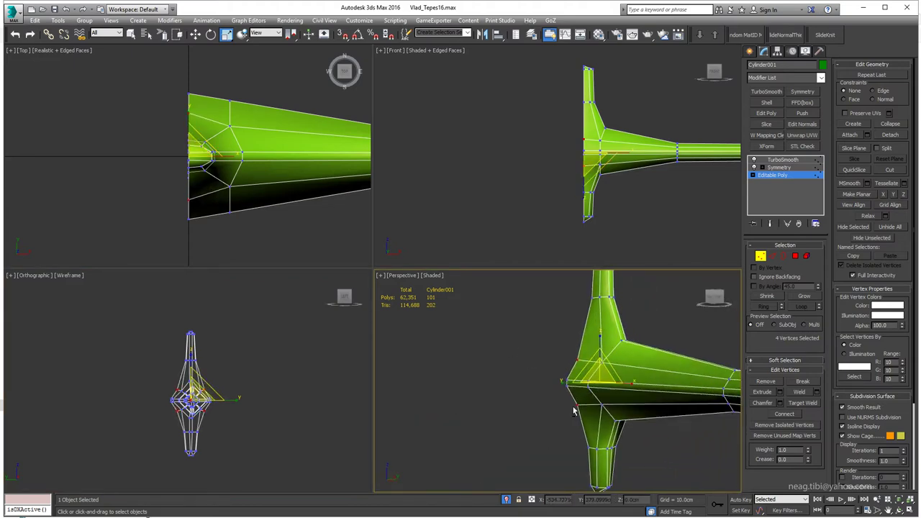
- Connect the guard arms' edge ring with one loop near the centre, Constraints set to Edge
scroll(580, 449, "down", 2)
middle_click_drag(580, 449, 554, 432, "alt")
mouse_move(590, 394)
middle_mouse_down("alt")
mouse_move(547, 392)
mouse_move(529, 328)
mouse_move(554, 330)
middle_mouse_up("alt")
key("alt+w")
key("ctrl+shift+e")
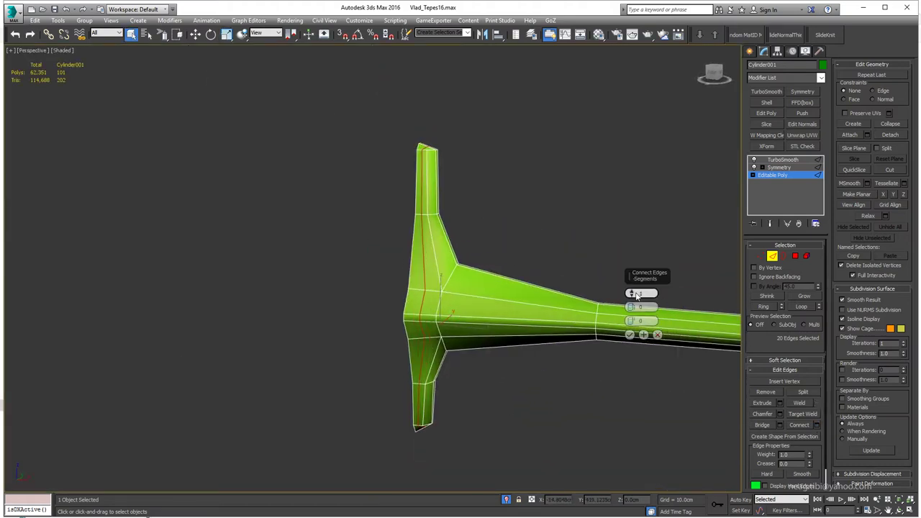
left_click(630, 335)
middle_click_drag(629, 338, 662, 338, "alt")
left_click(872, 90)
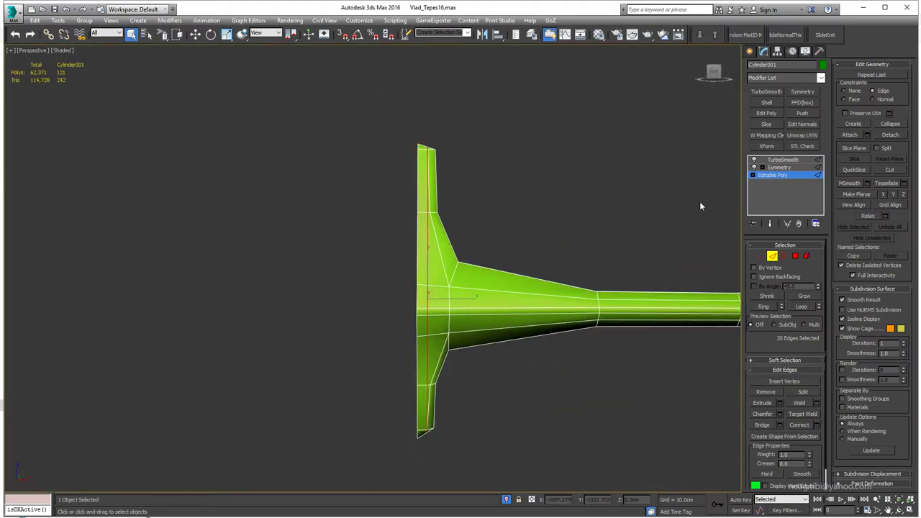
middle_click_drag(475, 285, 462, 294, "alt")
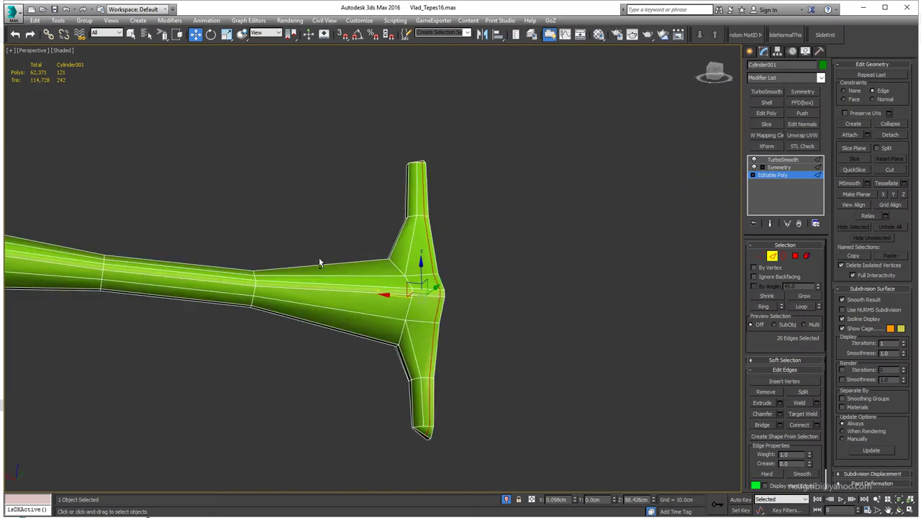
left_click(782, 159)
mouse_move(631, 189)
middle_mouse_down("alt")
mouse_move(434, 210)
mouse_move(560, 290)
mouse_move(510, 261)
middle_mouse_up("alt")
left_click(780, 178)
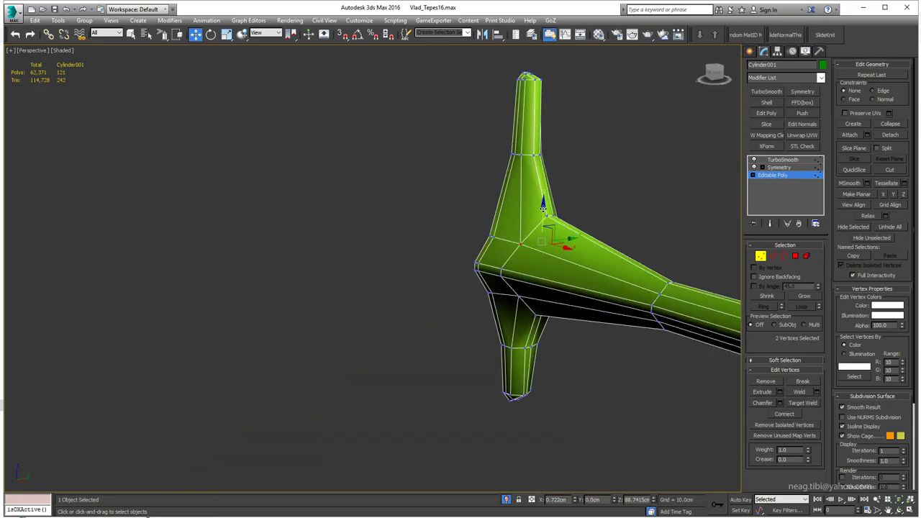
- Scale four junction vertices where the arms meet to tighten the junction
mouse_move(483, 185)
middle_mouse_down("alt")
mouse_move(590, 230)
mouse_move(572, 241)
middle_mouse_up("alt")
key("r")
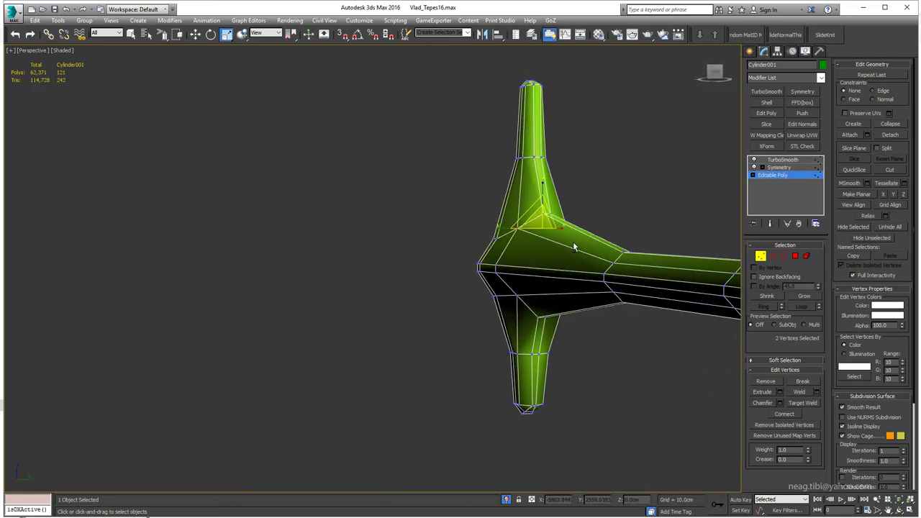
left_click(517, 302, "ctrl")
mouse_move(594, 311)
middle_mouse_down("alt")
mouse_move(517, 292)
mouse_move(544, 231)
mouse_move(592, 241)
mouse_move(500, 195)
mouse_move(419, 238)
mouse_move(552, 214)
middle_mouse_up("alt")
left_click(544, 231, "ctrl")
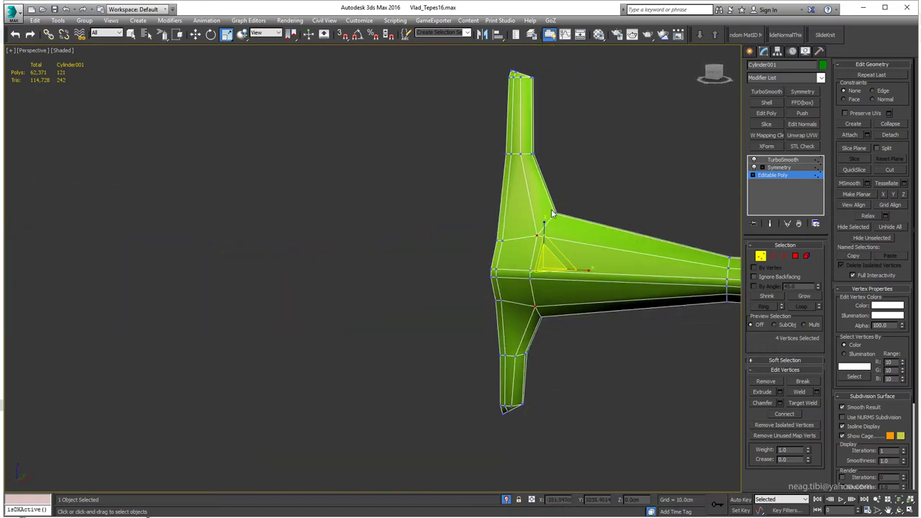
key("alt+w")
scroll(530, 199, "up", 3)
scroll(571, 211, "up", 3)
key("F3")
- Connect the selected edges at the arm junction with a new cut
key("w")
left_click(545, 226)
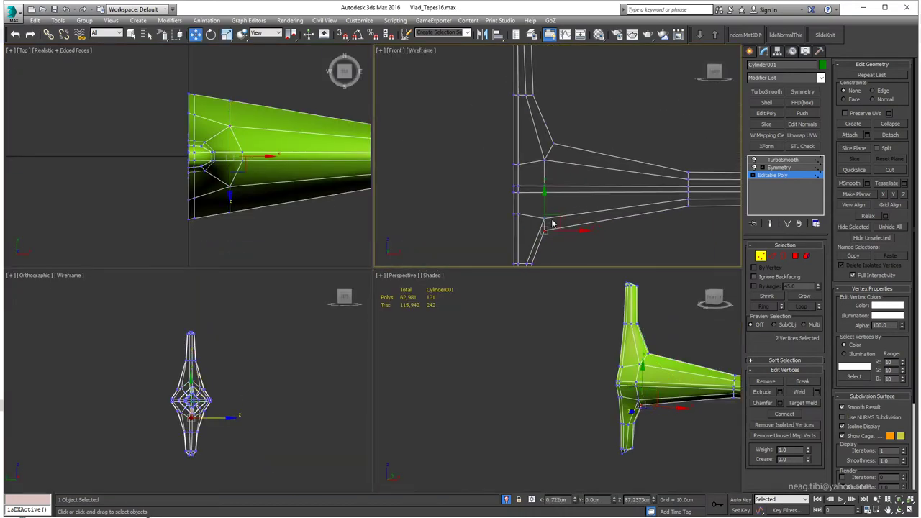
scroll(561, 226, "down", 2)
scroll(575, 227, "up", 2)
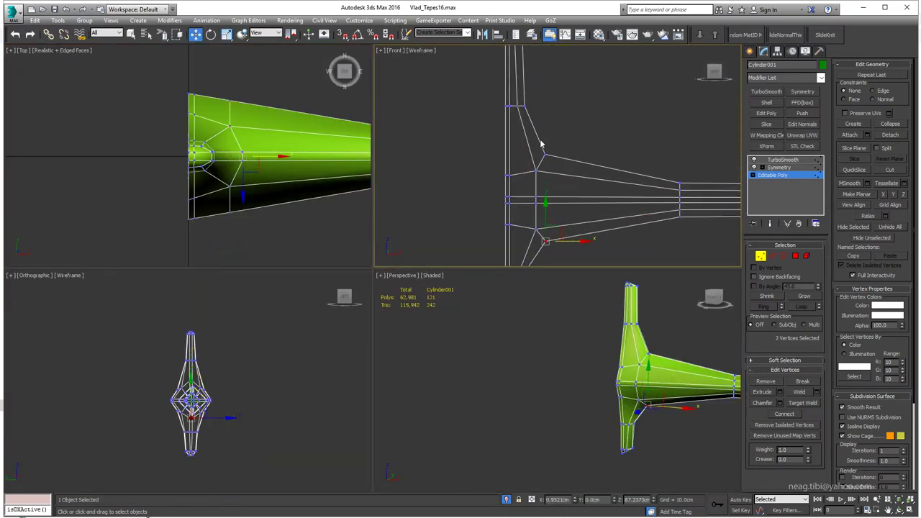
key("alt+w")
scroll(375, 214, "down", 3)
key("alt+w")
middle_click(544, 417)
key("alt+w")
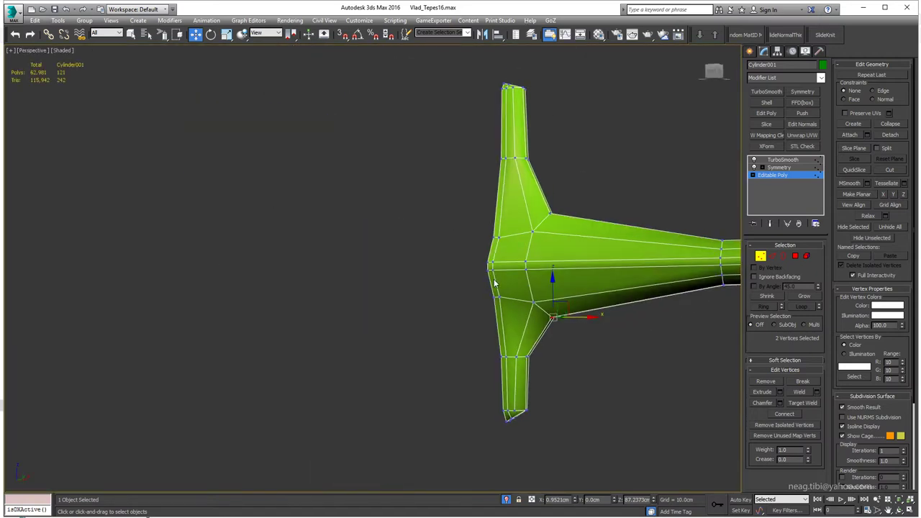
key("2")
left_click(816, 425)
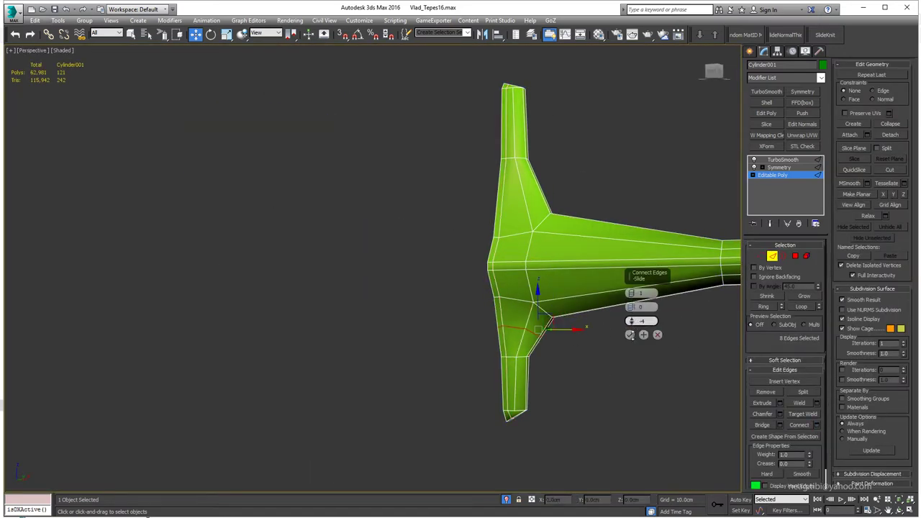
left_click(629, 334)
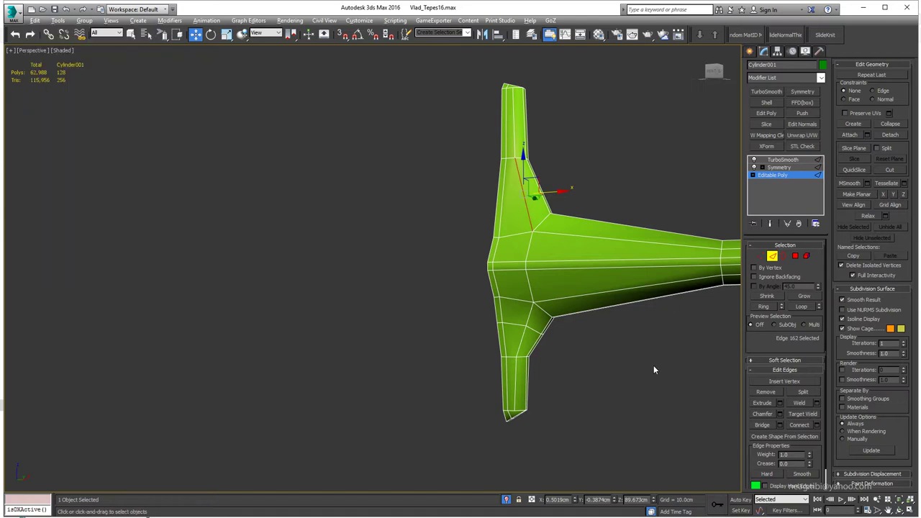
- Add a new edge loop around the crossguard's upper prong
mouse_move(525, 211)
middle_mouse_down("alt")
mouse_move(547, 201)
mouse_move(583, 150)
middle_mouse_up("alt")
key("alt+r")
key("ctrl+shift+e")
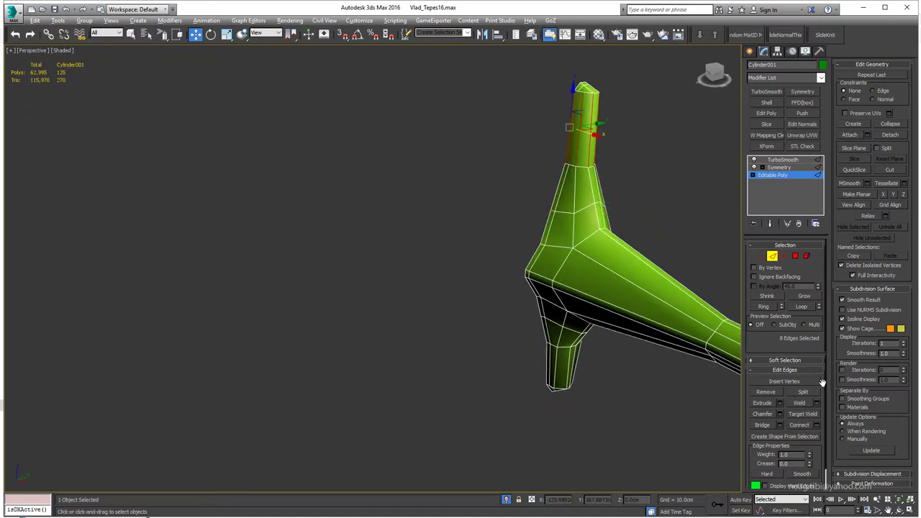
left_click(817, 424)
middle_click_drag(637, 307, 495, 268, "alt")
left_click(495, 268)
- Connect the lower prong's edge ring with a new loop, then redo the upper prong loop
key("ctrl+z")
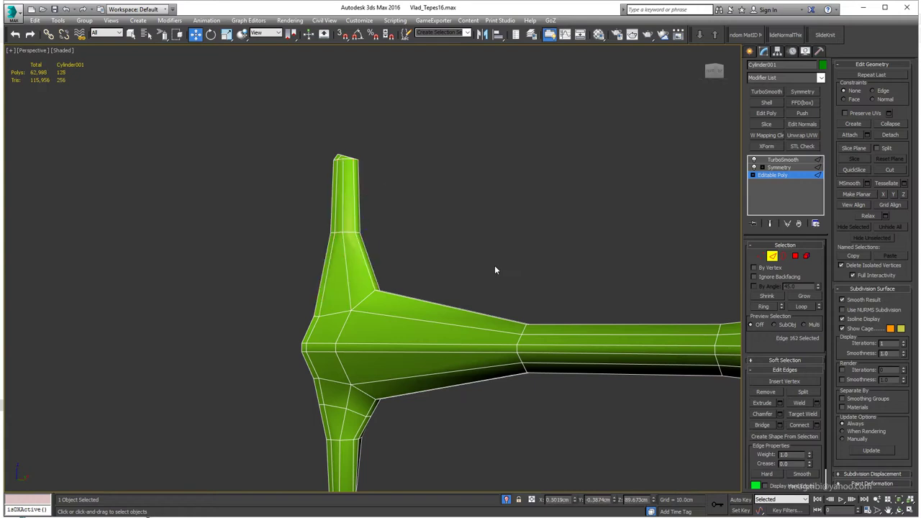
key("ctrl+z")
key("ctrl+shift+e")
left_click(629, 335)
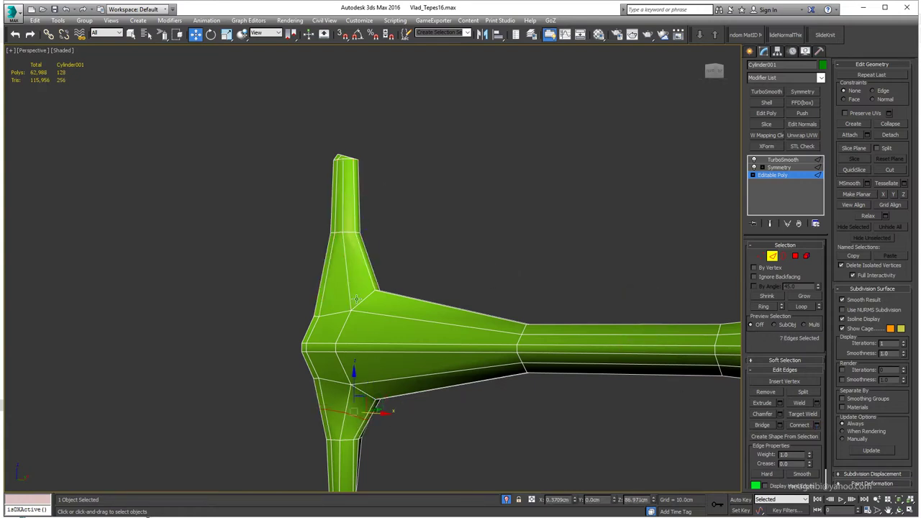
key("ctrl+z")
key("ctrl+z")
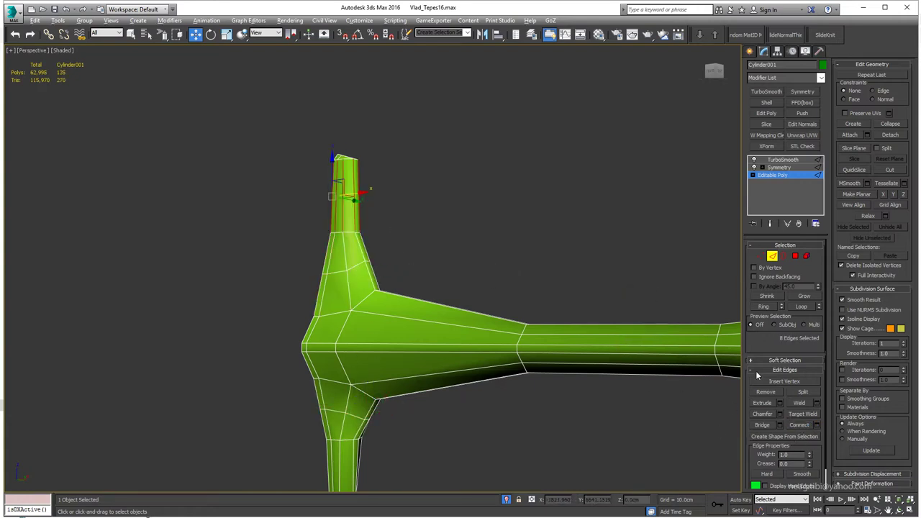
key("ctrl+shift+e")
left_click(630, 334)
- Add several connecting edge loops along the crossguard arm's edge ring
middle_click_drag(629, 335, 438, 345, "alt")
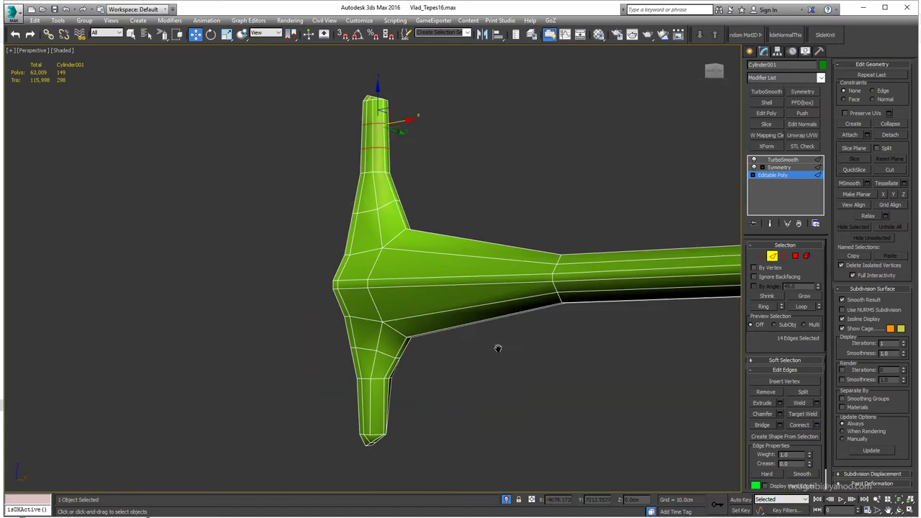
left_click(374, 407)
middle_click_drag(403, 276, 439, 285, "alt")
left_click(447, 288)
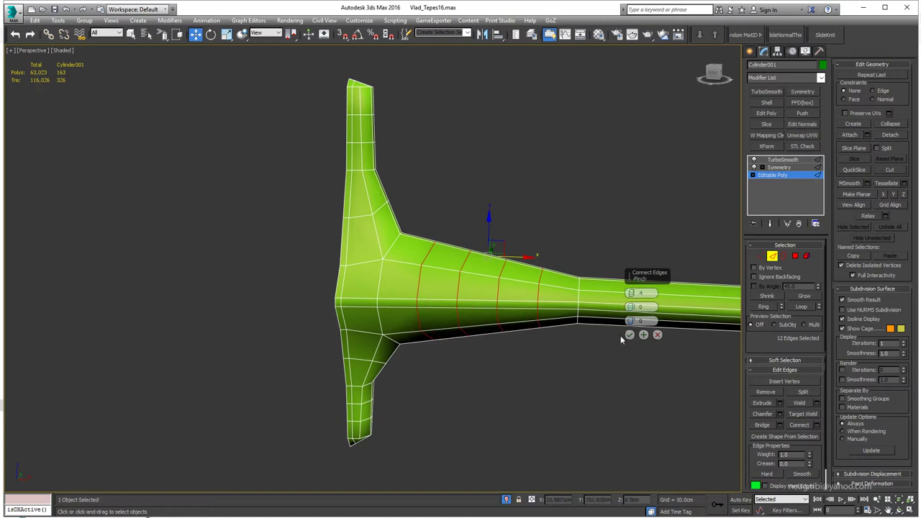
middle_click_drag(621, 336, 577, 346, "alt")
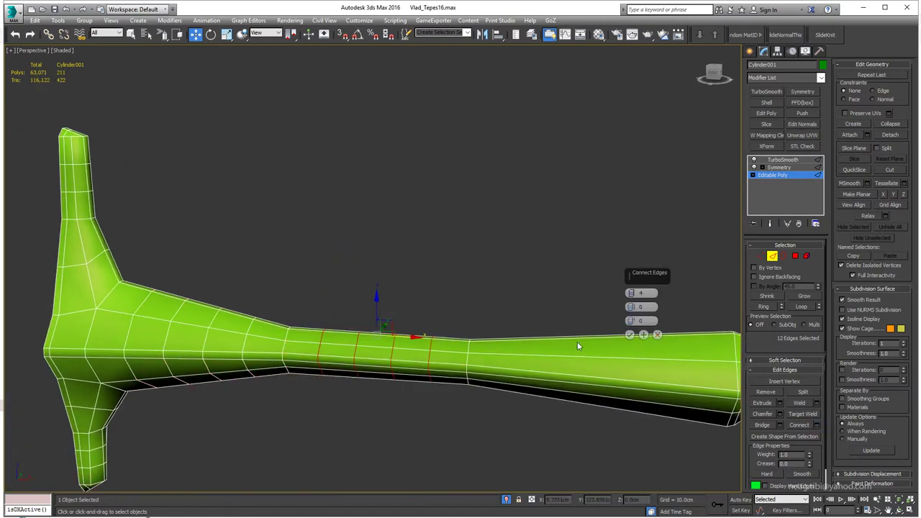
left_click(629, 334)
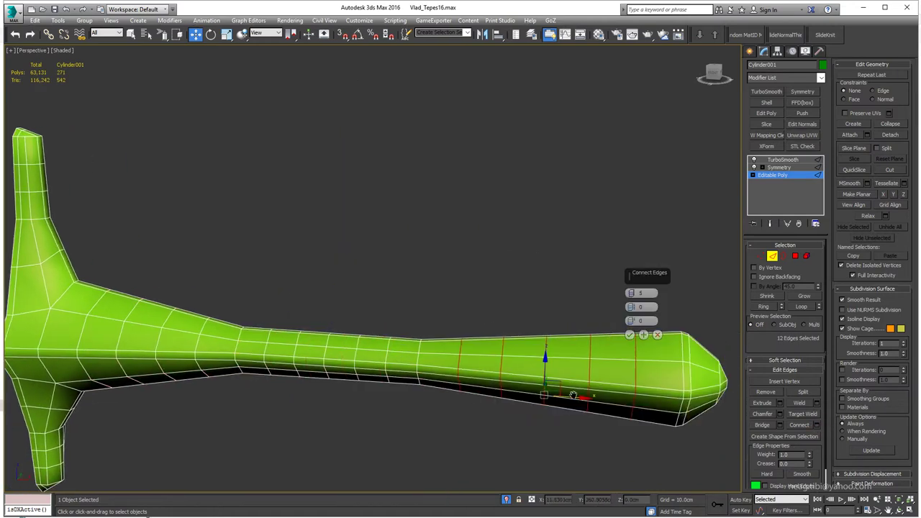
left_click(630, 334)
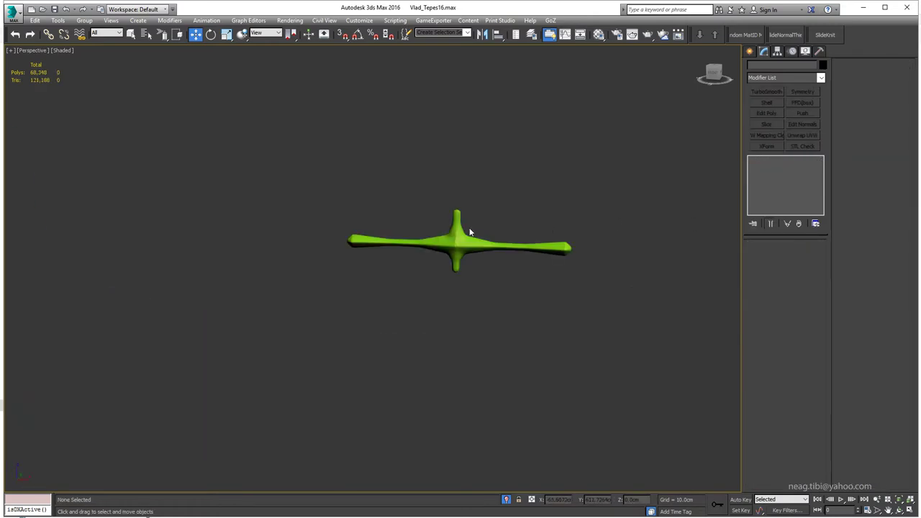
- Add a single edge loop through the middle of the arm
scroll(524, 261, "up", 3)
left_click(538, 279)
key("1")
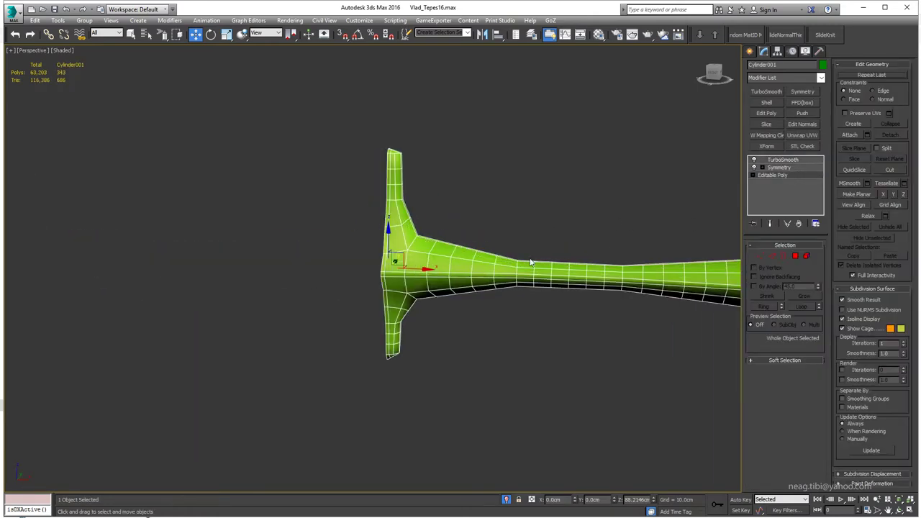
scroll(508, 279, "up", 2)
key("2")
middle_click_drag(507, 280, 484, 308, "alt")
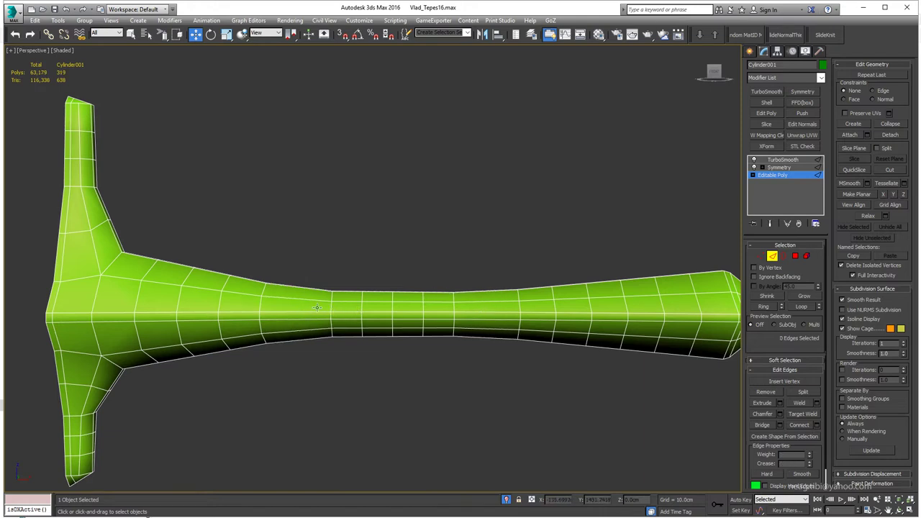
left_click(816, 425)
left_click_drag(651, 320, 662, 320)
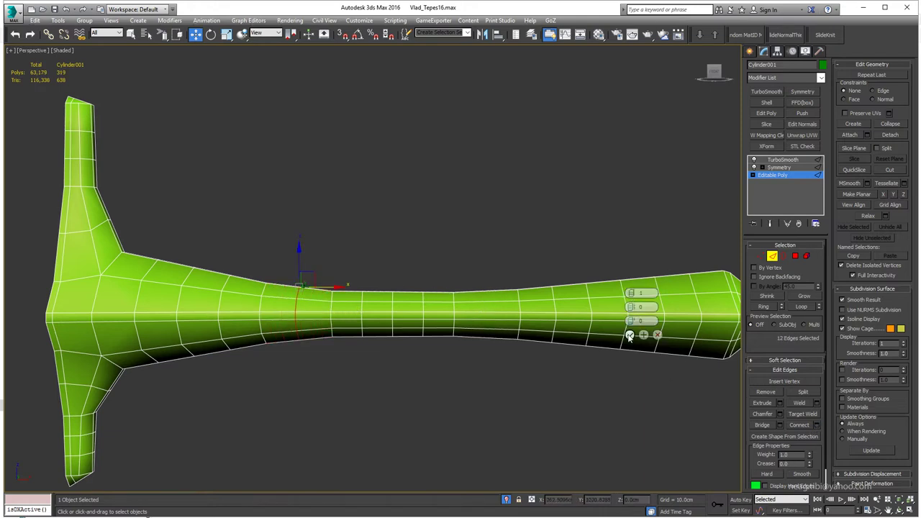
left_click(652, 334)
- Show edged faces and face the crossguard from the front with it selected
left_click(585, 236)
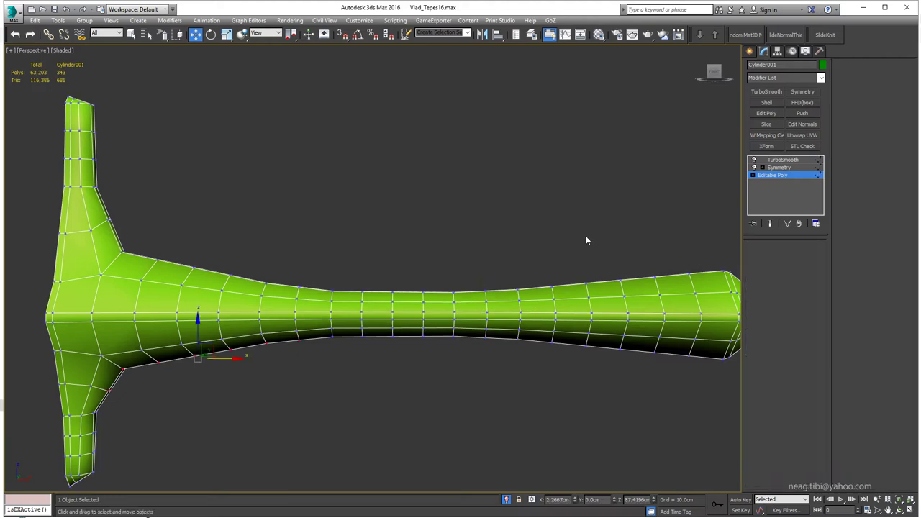
scroll(515, 227, "down", 5)
scroll(436, 251, "up", 8)
scroll(382, 261, "down", 2)
scroll(382, 261, "down", 5)
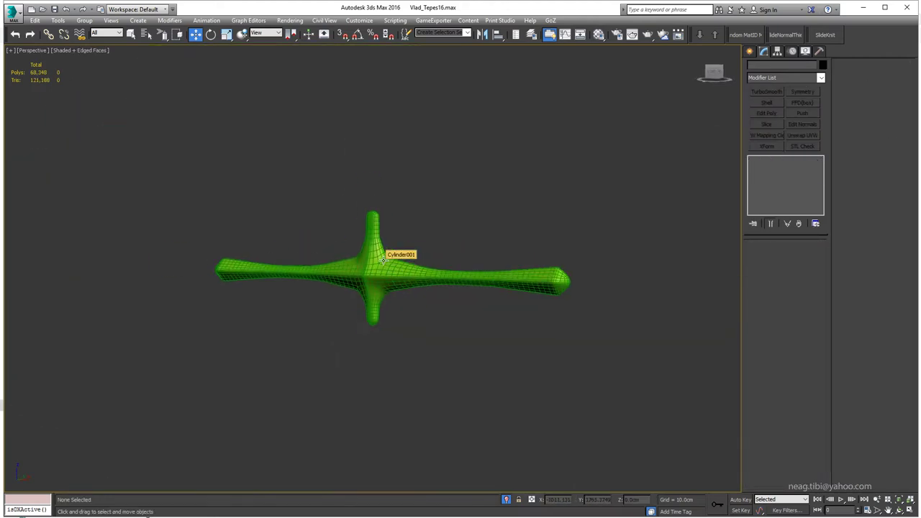
key("F4")
mouse_move(380, 252)
middle_mouse_down("alt")
mouse_move(278, 280)
mouse_move(419, 282)
mouse_move(350, 257)
mouse_move(531, 242)
middle_mouse_up("alt")
scroll(419, 282, "up", 3)
left_click(418, 282)
- At the base Editable Poly, select vertices at the prong's base and inspect the arm
left_click(772, 175)
scroll(403, 274, "up", 3)
scroll(384, 262, "up", 2)
key("2")
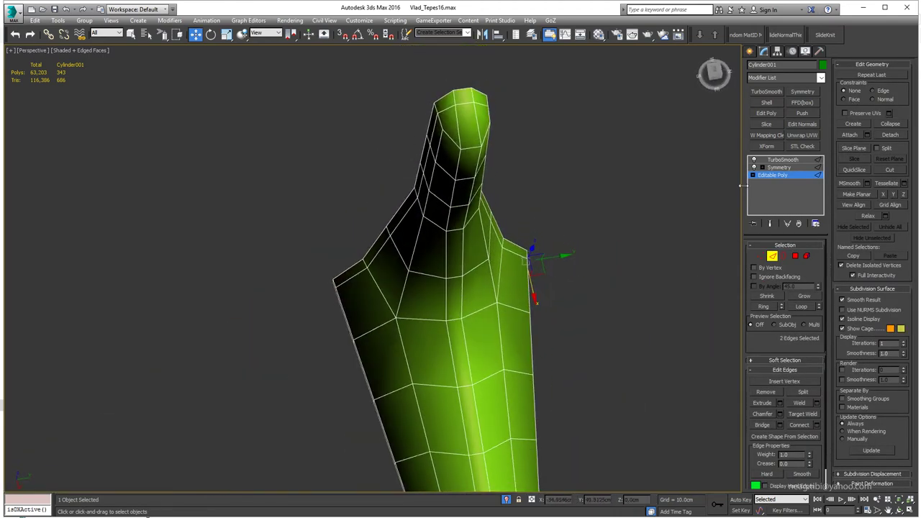
left_click(761, 256, "ctrl")
key("r")
middle_click_drag(432, 295, 395, 280, "alt")
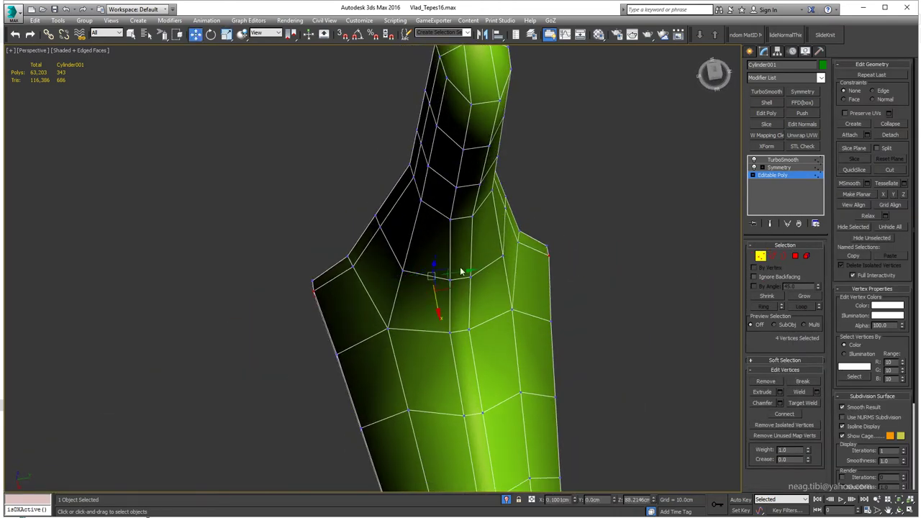
mouse_move(461, 271)
middle_mouse_down("alt")
mouse_move(602, 203)
mouse_move(503, 232)
middle_mouse_up("alt")
mouse_move(452, 284)
middle_mouse_down("alt")
mouse_move(451, 247)
mouse_move(366, 276)
mouse_move(297, 247)
mouse_move(375, 259)
middle_mouse_up("alt")
- Hide the edge overlay and exit isolation to show the whole sword
key("ctrl+d")
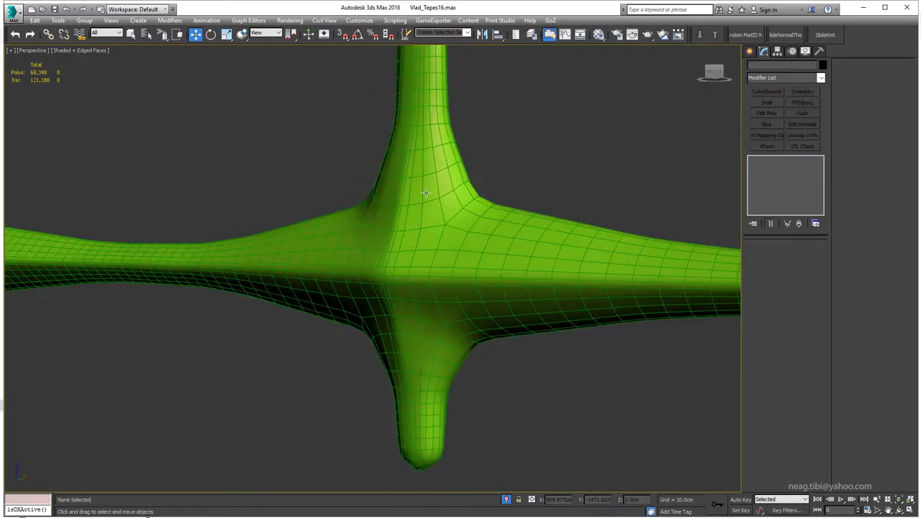
key("F4")
scroll(485, 288, "down", 8)
mouse_move(485, 288)
middle_mouse_down("alt")
mouse_move(341, 352)
mouse_move(506, 497)
middle_mouse_up("alt")
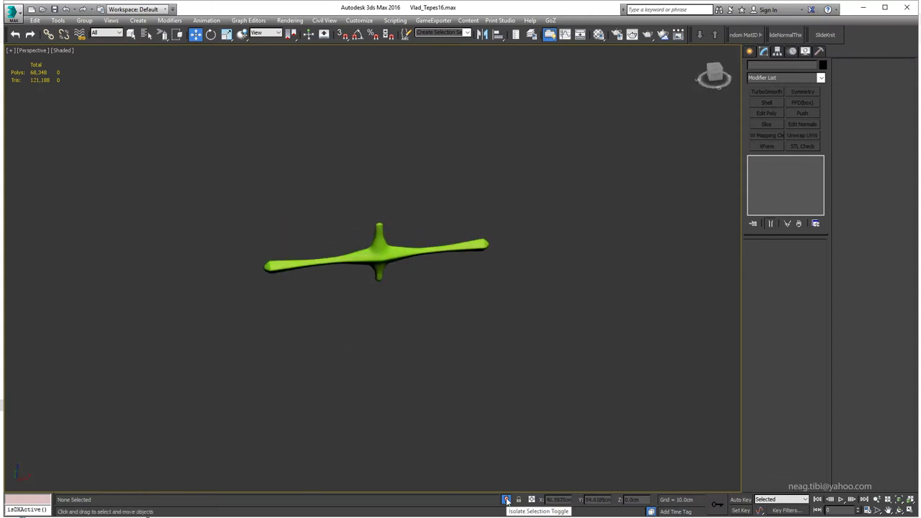
left_click(506, 499)
- Delete the crossguard's TurboSmooth modifier and return to its Editable Poly in wireframe
left_click(360, 245)
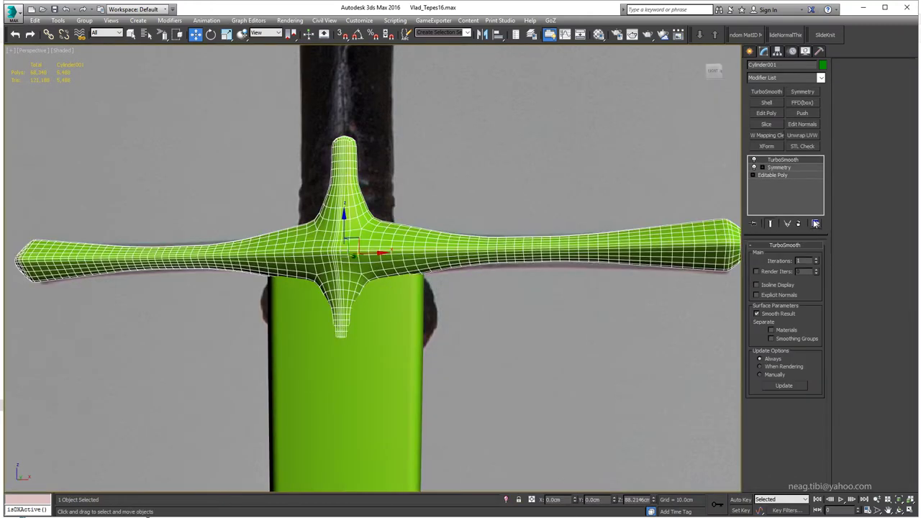
right_click(792, 160)
left_click(822, 190)
mouse_move(645, 195)
middle_mouse_down("alt")
mouse_move(385, 264)
mouse_move(413, 246)
middle_mouse_up("alt")
scroll(371, 144, "up", 5)
left_click(367, 201)
scroll(367, 202, "up", 3)
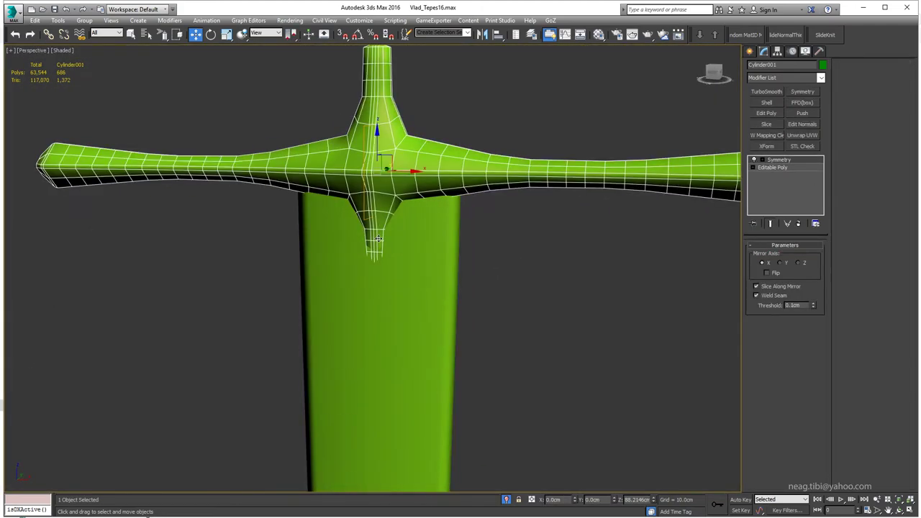
key("F3")
left_click(773, 167)
scroll(343, 269, "up", 3)
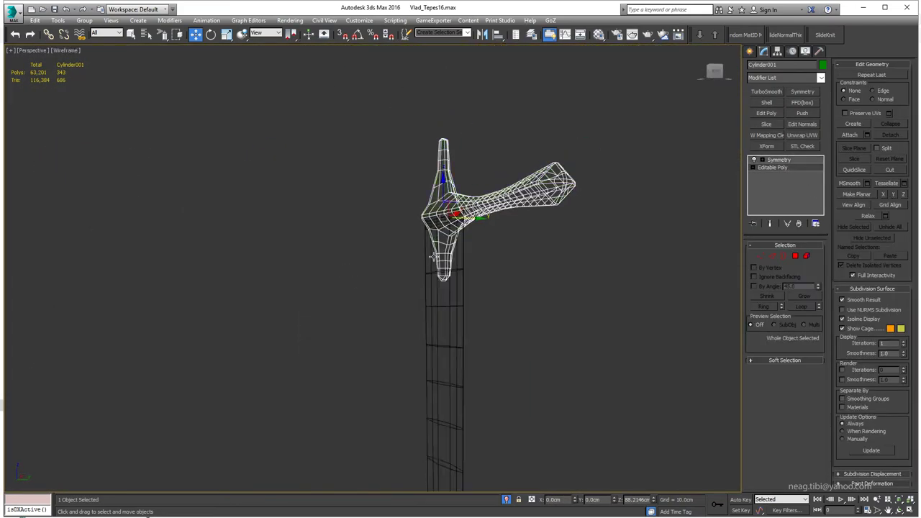
- Move the selected crossguard vertices sideways and check the result shaded
mouse_move(343, 269)
middle_mouse_down("alt")
mouse_move(412, 282)
mouse_move(437, 313)
mouse_move(492, 324)
middle_mouse_up("alt")
key("1")
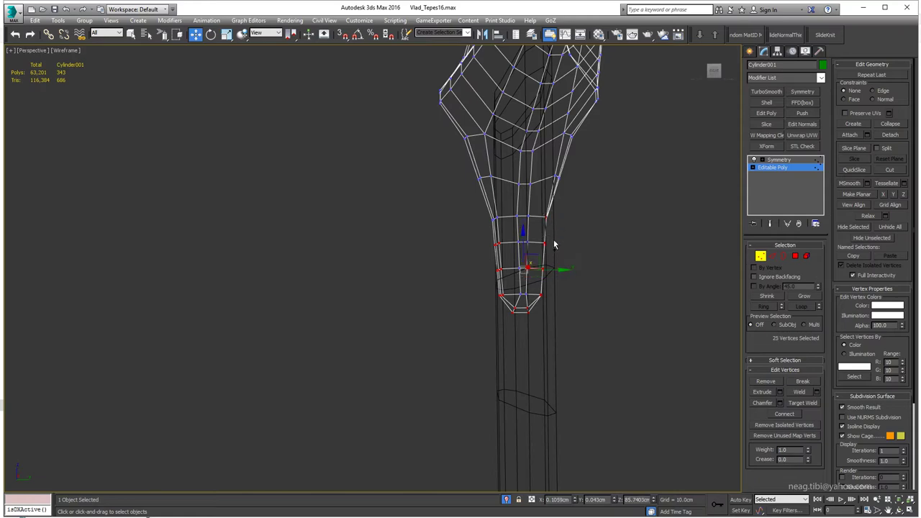
left_click_drag(520, 262, 570, 264)
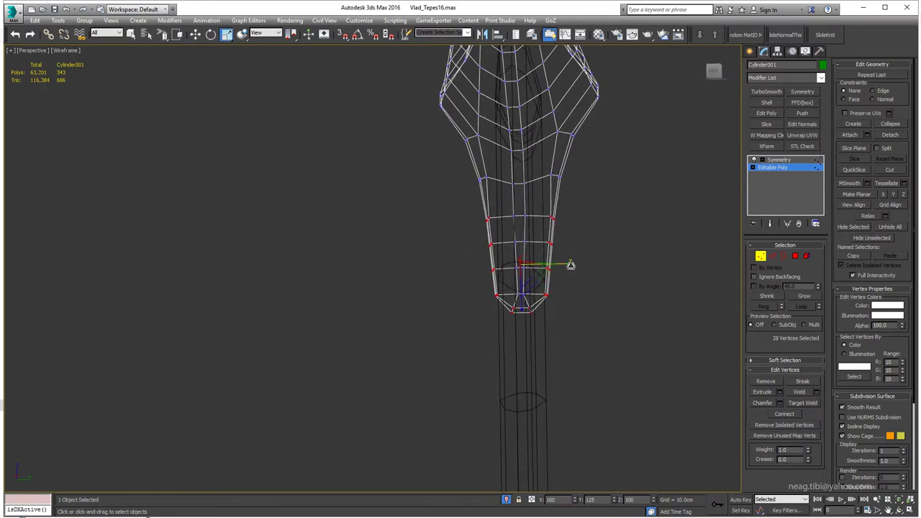
key("F3")
mouse_move(569, 264)
middle_mouse_down("alt")
mouse_move(469, 302)
mouse_move(473, 247)
middle_mouse_up("alt")
key("F3")
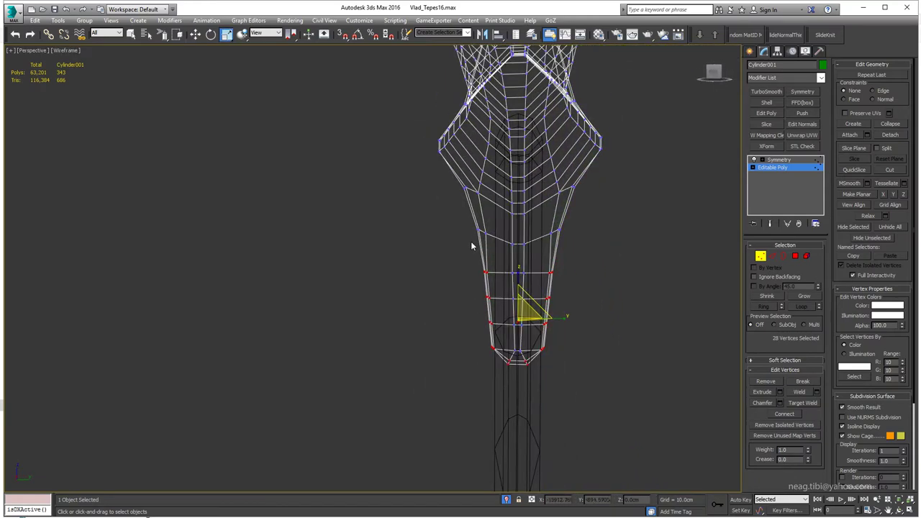
- Select the lower prong's vertex rows and columns and rescale them
left_click(478, 230)
left_click_drag(562, 241, 566, 230)
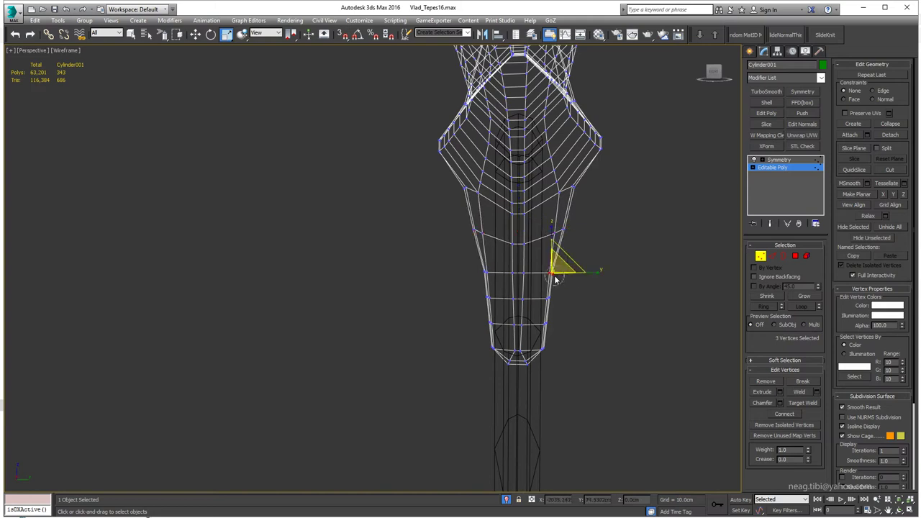
left_click_drag(555, 280, 545, 356, "ctrl")
left_click_drag(475, 264, 492, 345, "ctrl")
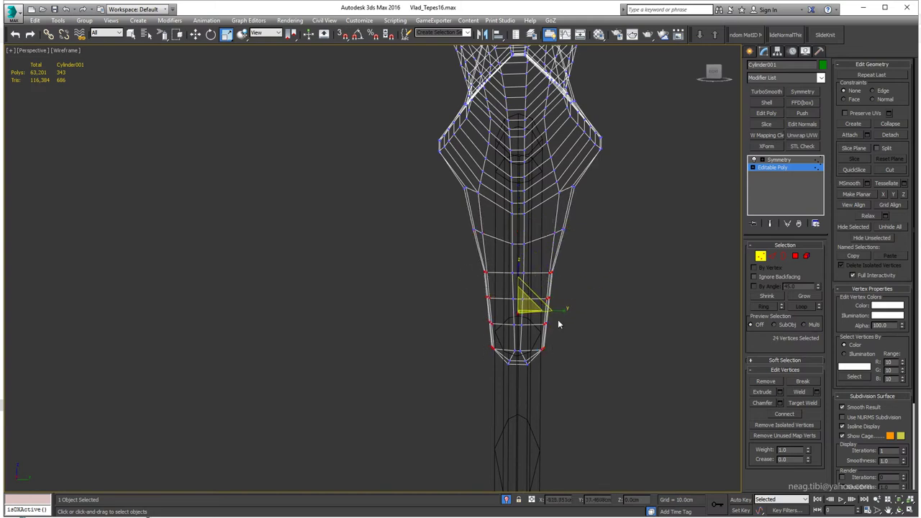
left_click_drag(559, 324, 564, 310)
- Select the two prong-tip vertices and check the langet shape shaded
middle_click_drag(525, 362, 531, 347, "alt")
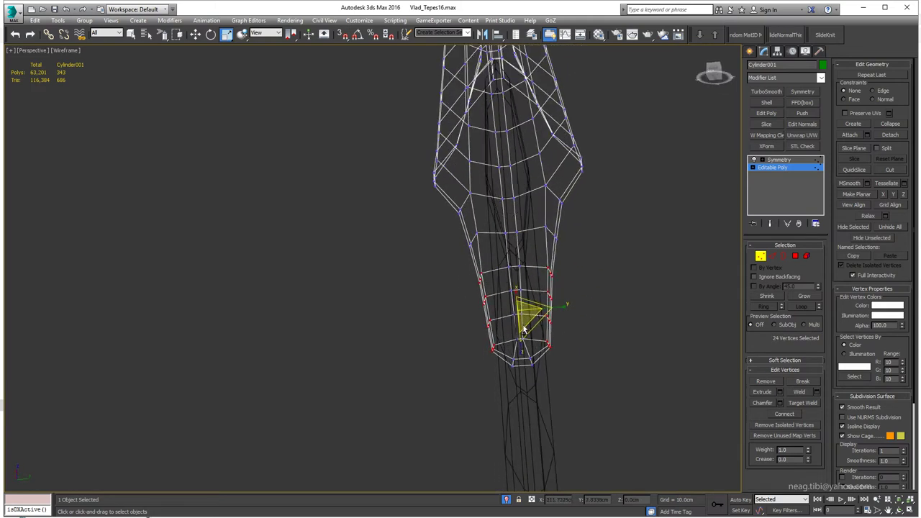
left_click(558, 343)
key("F3")
scroll(558, 344, "up", 3)
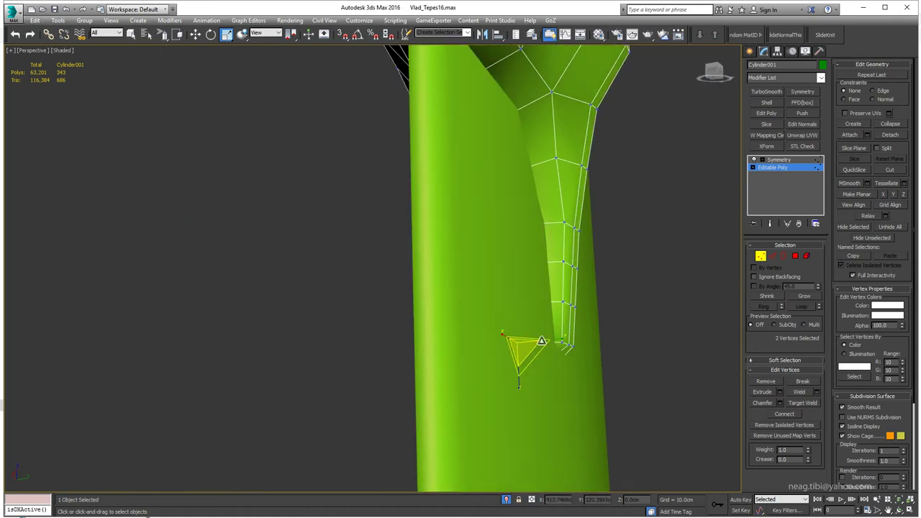
key("F3")
middle_click_drag(558, 344, 571, 325, "alt")
key("F3")
- Review the langet in the maximized Front wireframe view
key("alt+w")
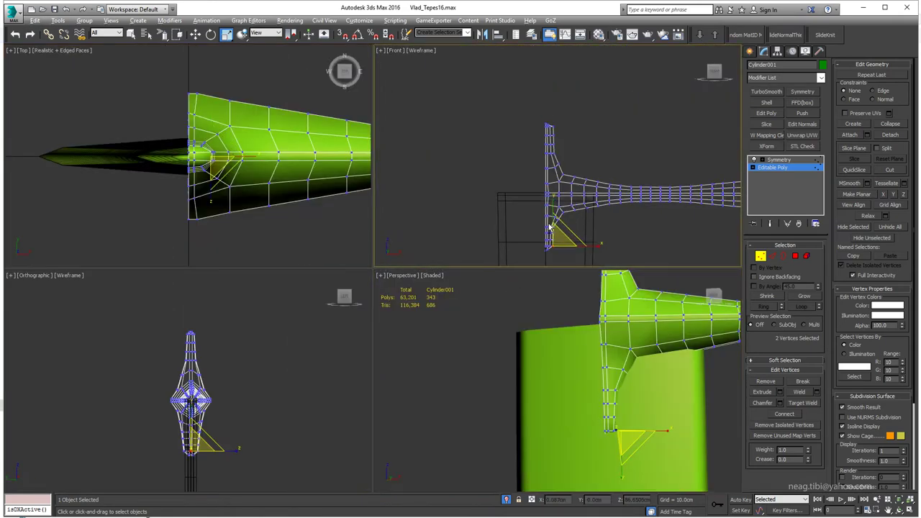
key("alt+w")
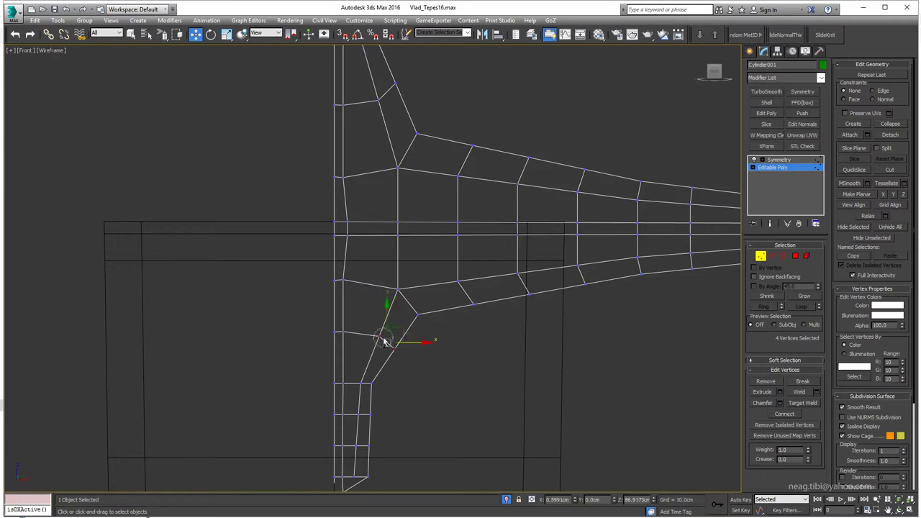
scroll(389, 327, "down", 4)
scroll(393, 248, "up", 4)
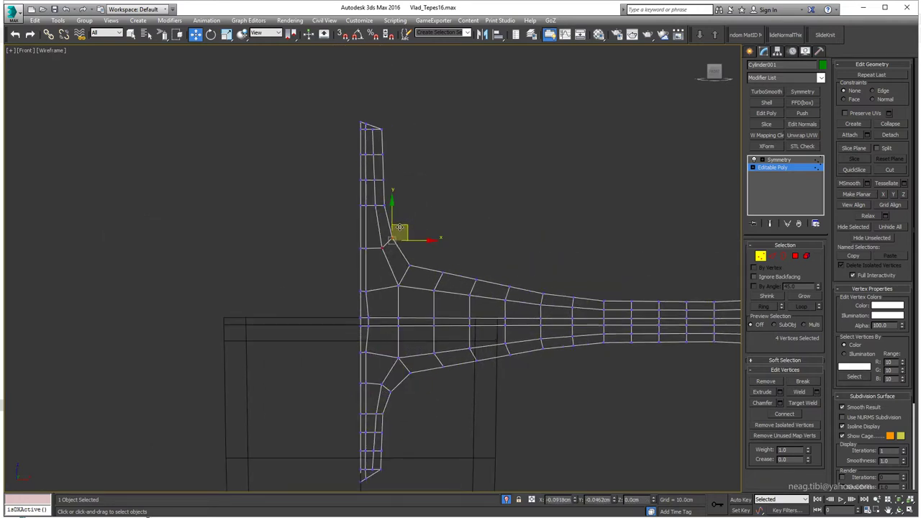
scroll(400, 227, "down", 2)
key("alt+w")
- Inspect the crossguard's langet polygons in the maximized Perspective view, toggling shaded and wireframe
left_click(516, 417)
key("alt+w")
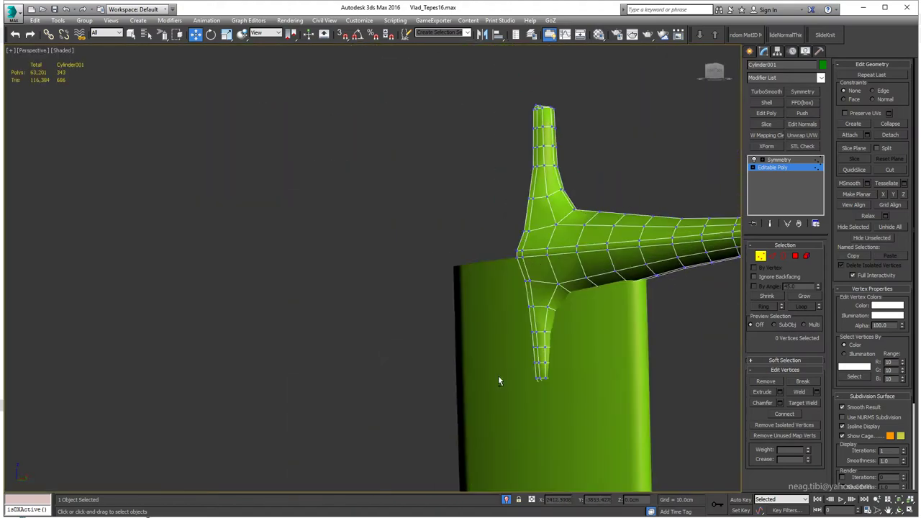
scroll(498, 375, "up", 3)
key("F3")
key("4")
mouse_move(375, 263)
middle_mouse_down("alt")
mouse_move(479, 240)
mouse_move(469, 236)
mouse_move(530, 196)
mouse_move(464, 306)
middle_mouse_up("alt")
left_click(463, 218)
key("F3")
left_click(530, 196)
key("F3")
left_click(464, 306)
left_click(432, 345)
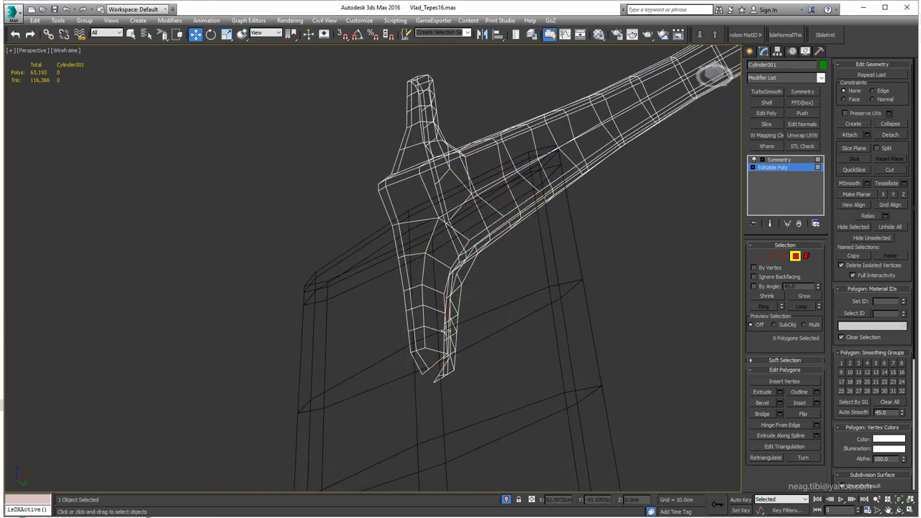
middle_click_drag(431, 346, 483, 380, "alt")
- In Vertex mode, try the Edge constraint, then set Constraints back to None
key("1")
mouse_move(545, 378)
middle_mouse_down("alt")
mouse_move(528, 380)
mouse_move(561, 288)
mouse_move(754, 191)
middle_mouse_up("alt")
left_click(872, 90)
key("F3")
key("F3")
left_click(854, 93)
mouse_move(440, 286)
middle_mouse_down("alt")
mouse_move(473, 273)
mouse_move(513, 348)
middle_mouse_up("alt")
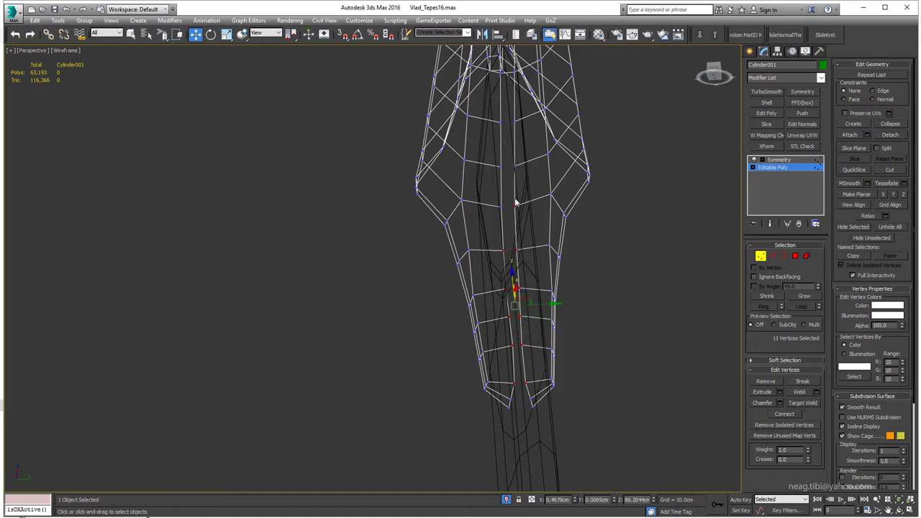
- Scale the selected langet vertices to fit the blade, then isolate Box004
mouse_move(515, 203)
middle_mouse_down("alt")
mouse_move(490, 270)
mouse_move(534, 323)
middle_mouse_up("alt")
left_click(490, 271, "ctrl")
key("r")
key("F3")
mouse_move(592, 331)
middle_mouse_down("alt")
mouse_move(471, 287)
mouse_move(543, 228)
mouse_move(473, 257)
mouse_move(541, 339)
mouse_move(482, 281)
middle_mouse_up("alt")
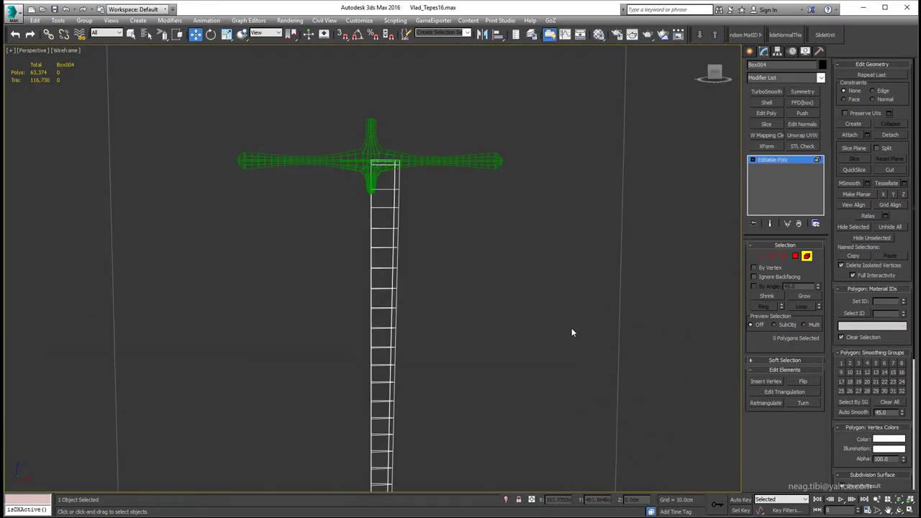
key("alt+w")
key("alt+w")
- In edge mode, select the blade's top edge in a single maximized, shaded perspective view
key("alt+q")
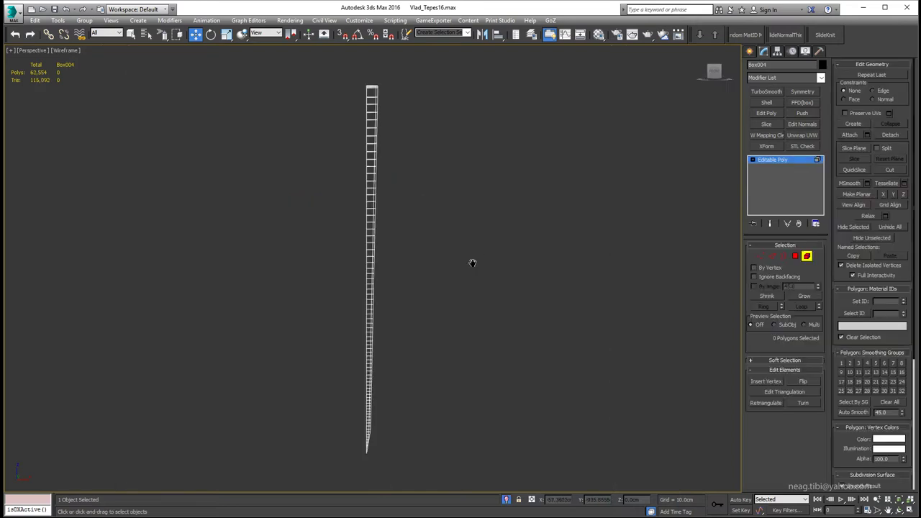
key("F3")
scroll(472, 262, "up", 3)
key("2")
scroll(372, 202, "up", 3)
scroll(352, 241, "down", 1)
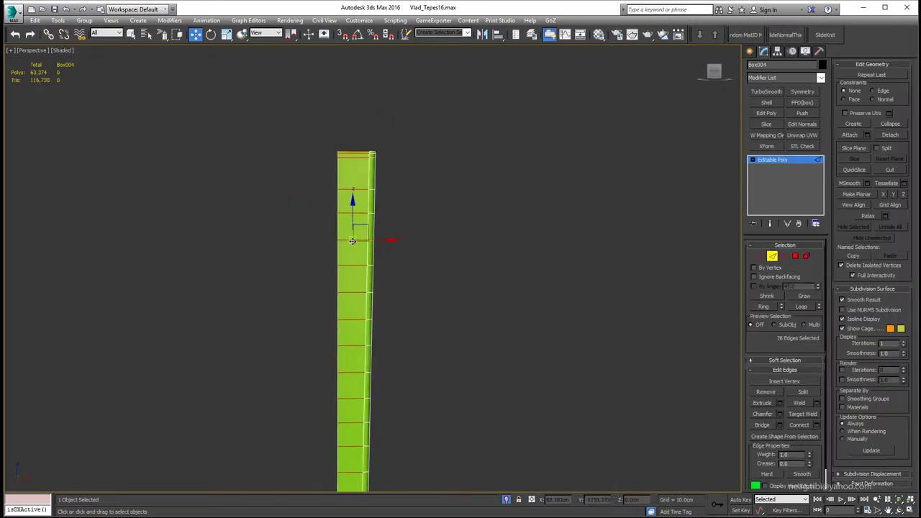
scroll(352, 241, "down", 1)
key("F3")
scroll(420, 257, "down", 1)
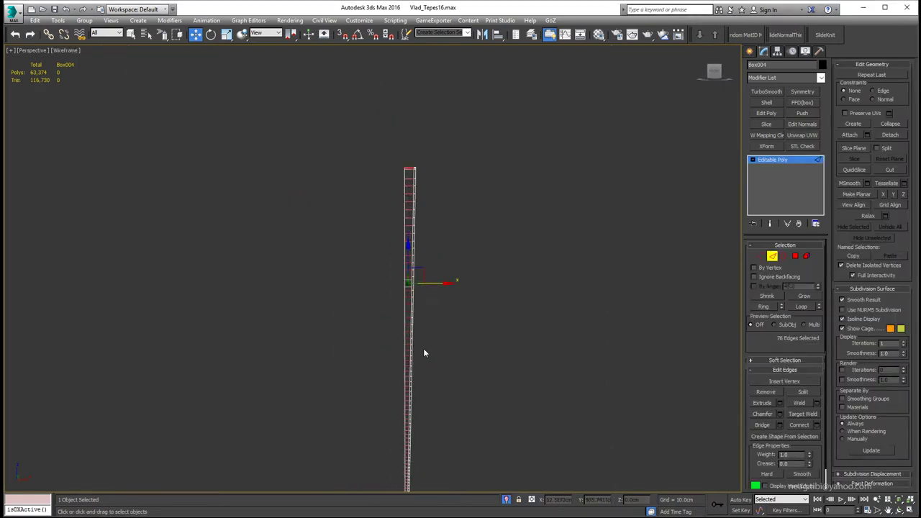
mouse_move(424, 354)
middle_mouse_down("alt")
mouse_move(437, 262)
mouse_move(427, 269)
mouse_move(446, 466)
mouse_move(429, 286)
mouse_move(352, 178)
mouse_move(426, 263)
mouse_move(479, 286)
mouse_move(483, 255)
mouse_move(383, 285)
middle_mouse_up("alt")
key("F3")
key("F3")
key("F3")
scroll(485, 101, "up", 3)
left_click(485, 101, "ctrl")
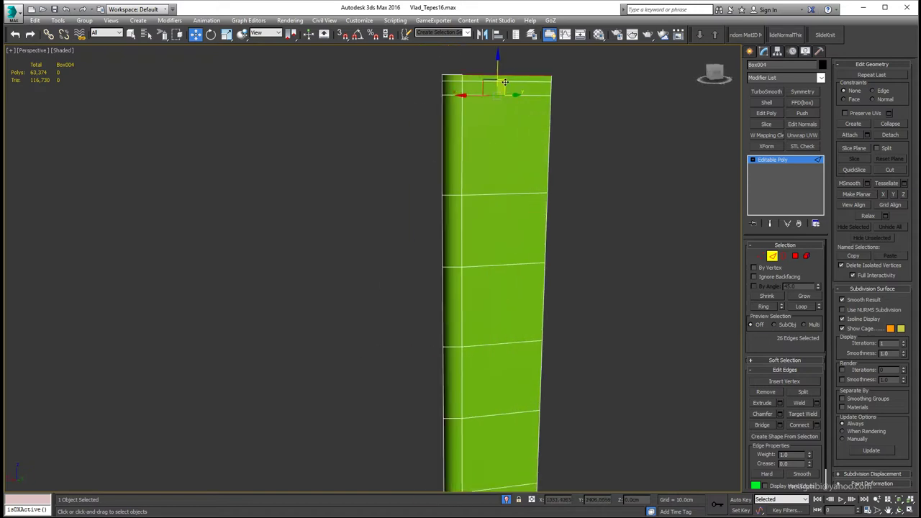
scroll(597, 196, "down", 3)
scroll(669, 203, "down", 2)
- Marquee-select the blade's horizontal edges in Front view and preview a lengthwise Connect, with see-through display
key("alt+w")
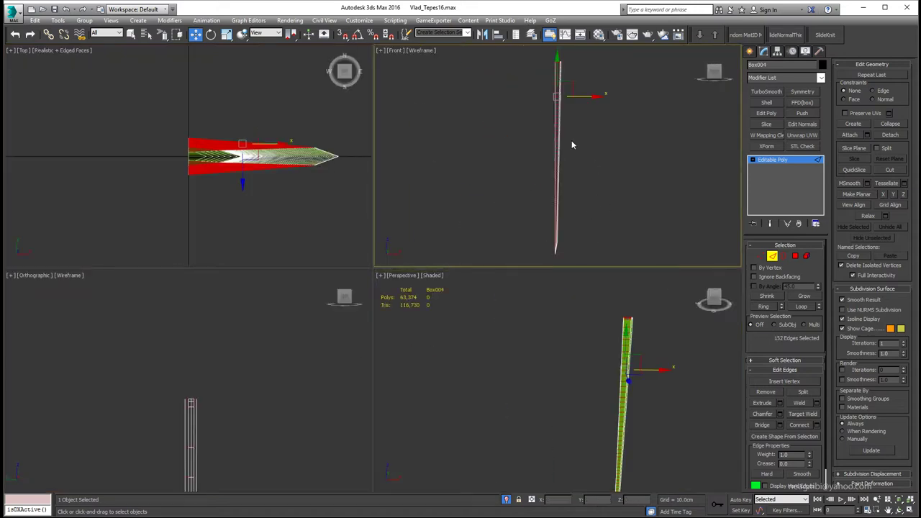
key("q")
key("alt+w")
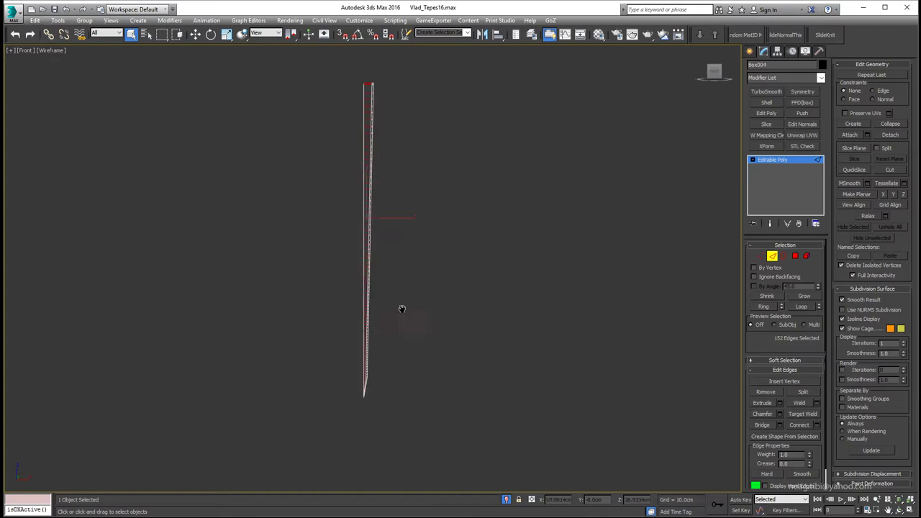
left_click_drag(444, 435, 373, 347)
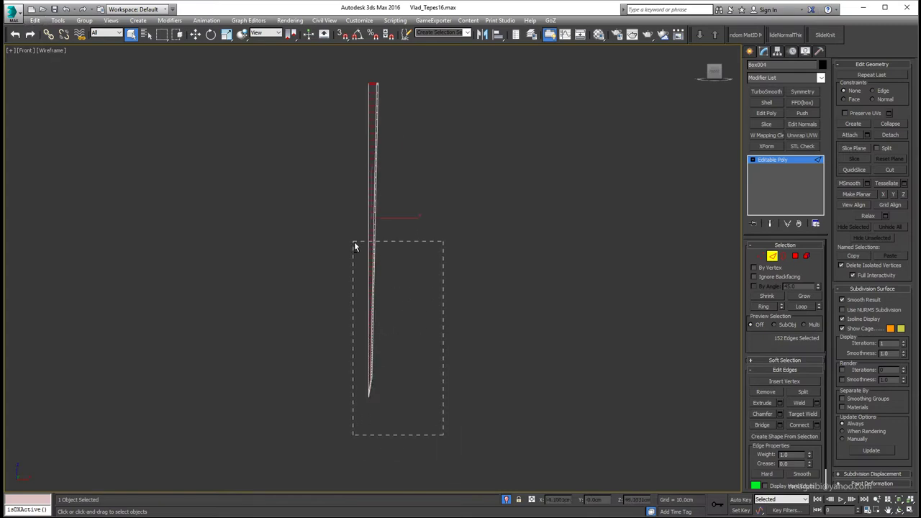
left_click_drag(353, 242, 354, 243)
key("alt+w")
key("alt+w")
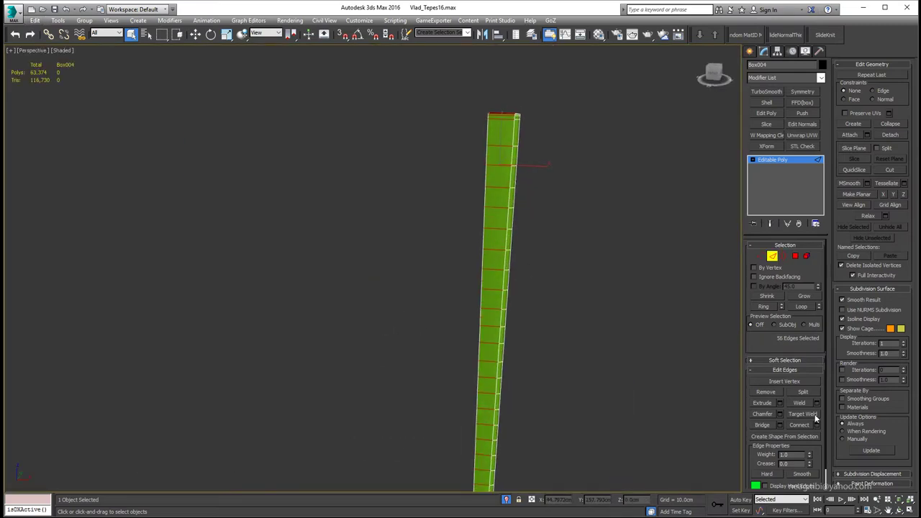
left_click(816, 424)
mouse_move(550, 308)
middle_mouse_down("alt")
mouse_move(448, 302)
mouse_move(413, 245)
middle_mouse_up("alt")
key("alt+x")
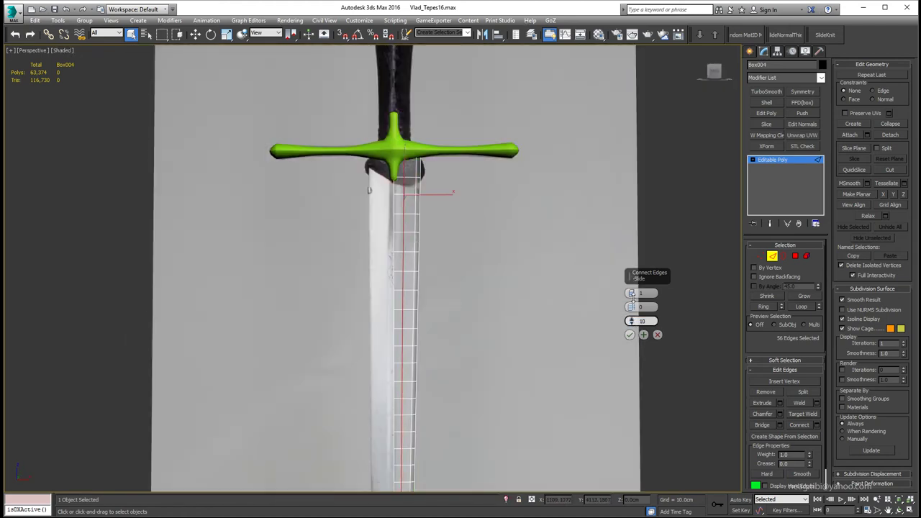
- Confirm the new lengthwise connecting edges, then clear the vertex selection in Front view
left_click(629, 334)
scroll(473, 257, "down", 3)
scroll(475, 295, "up", 8)
key("1")
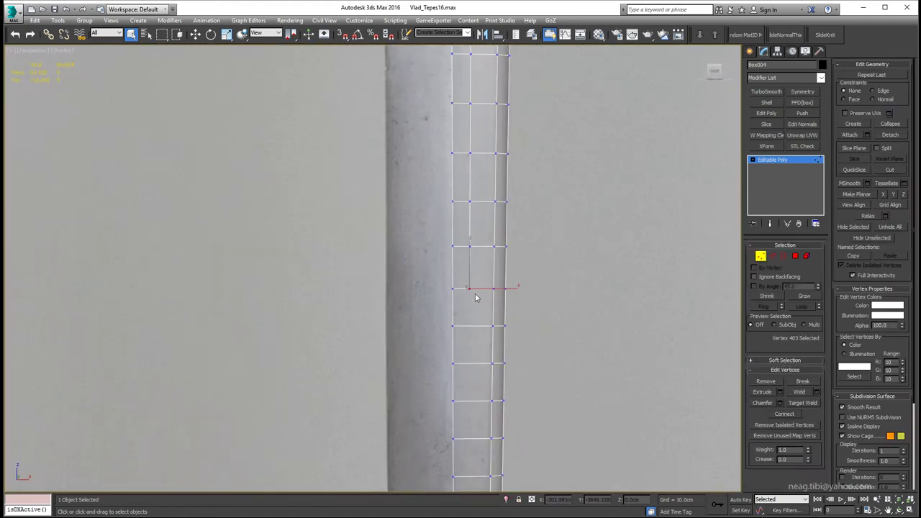
scroll(446, 327, "up", 2)
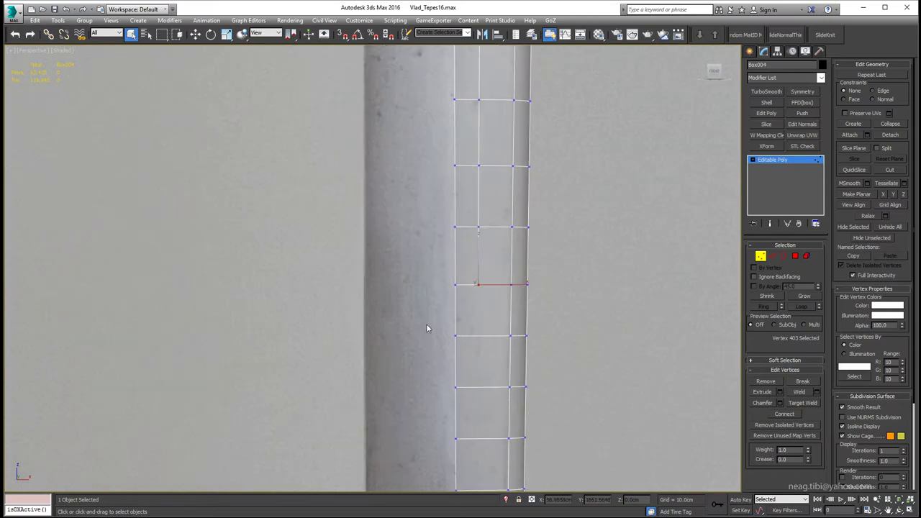
key("F3")
right_click(481, 304)
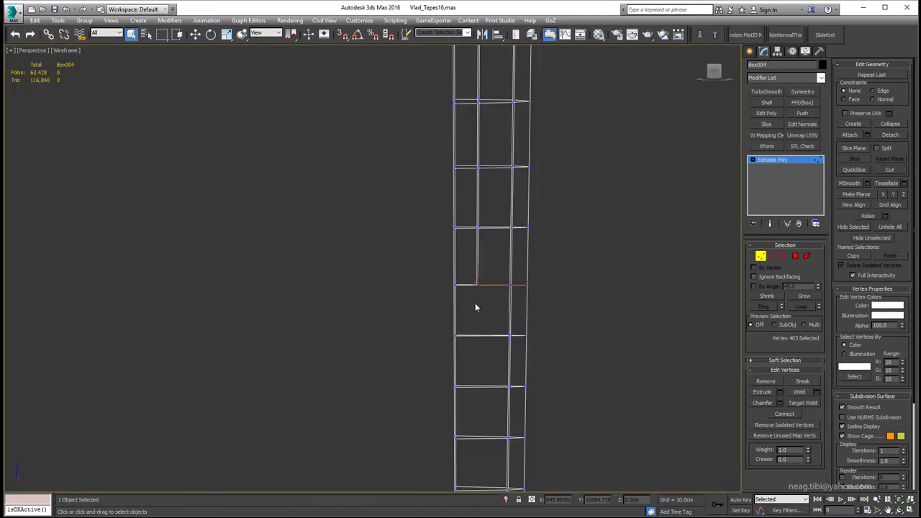
scroll(474, 295, "up", 3)
scroll(472, 290, "down", 2)
key("f")
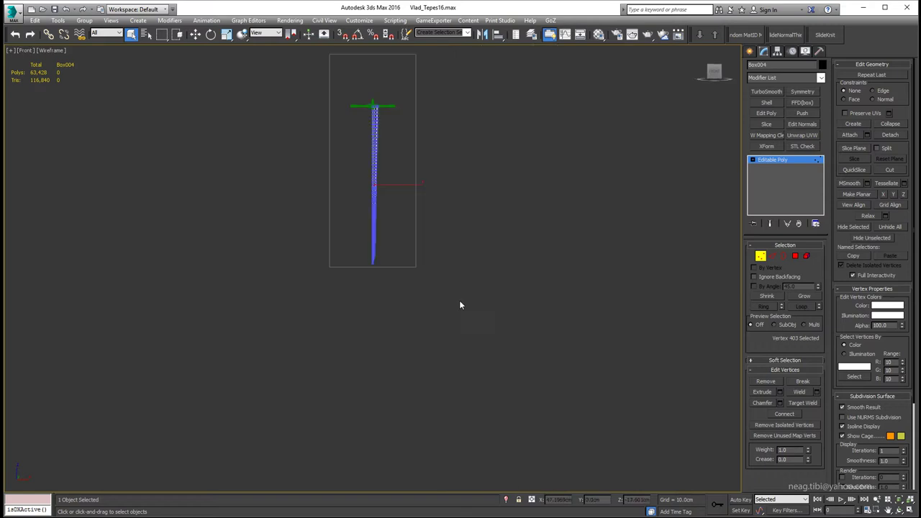
scroll(431, 309, "up", 5)
scroll(393, 323, "up", 3)
scroll(390, 330, "up", 3)
left_click(390, 330)
scroll(392, 310, "up", 2)
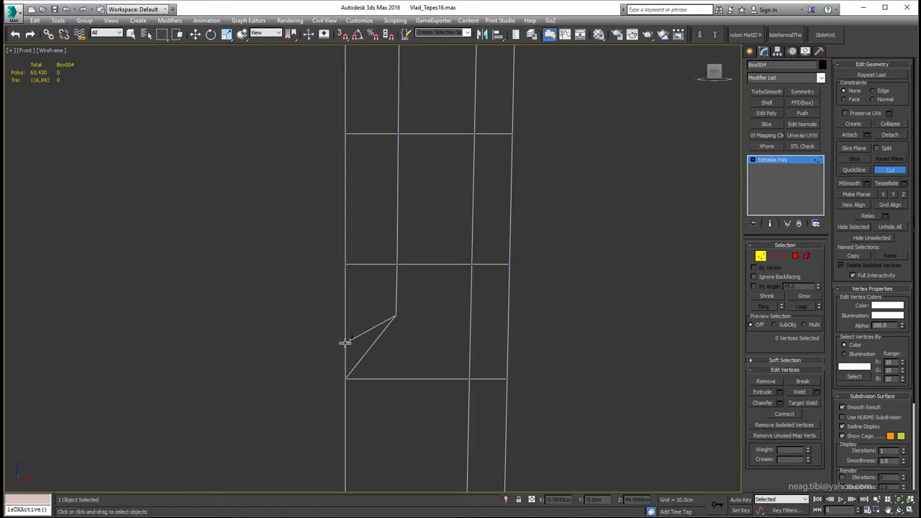
- Switch the viewport to Back view, shaded, with vertex editing active
key("2")
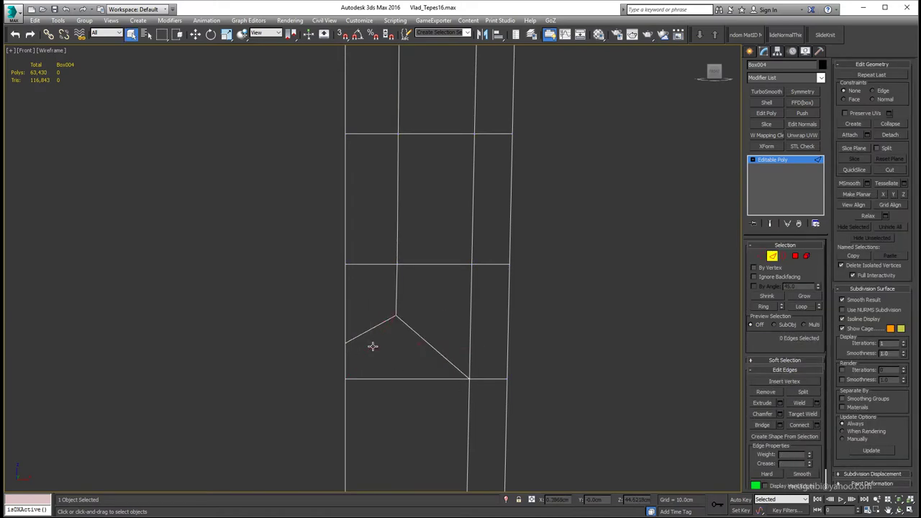
left_click(20, 50)
left_click(53, 136)
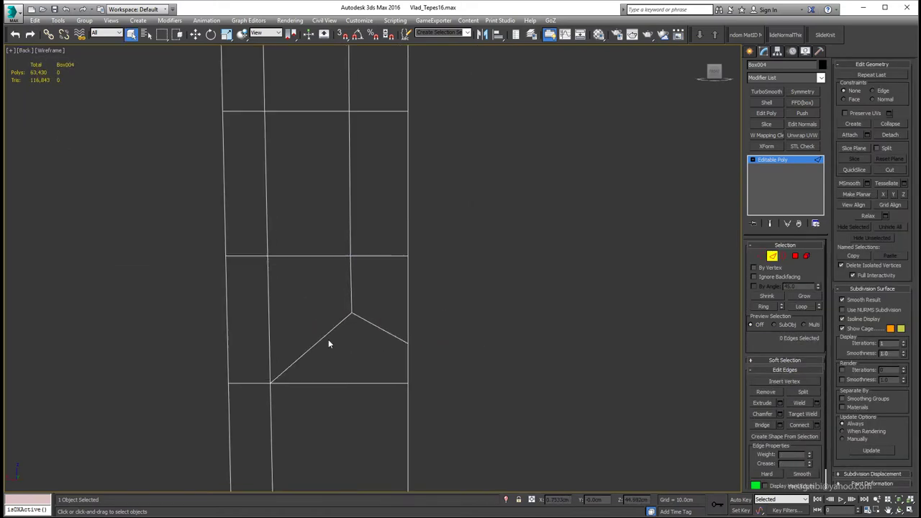
key("F3")
key("1")
key("alt+c")
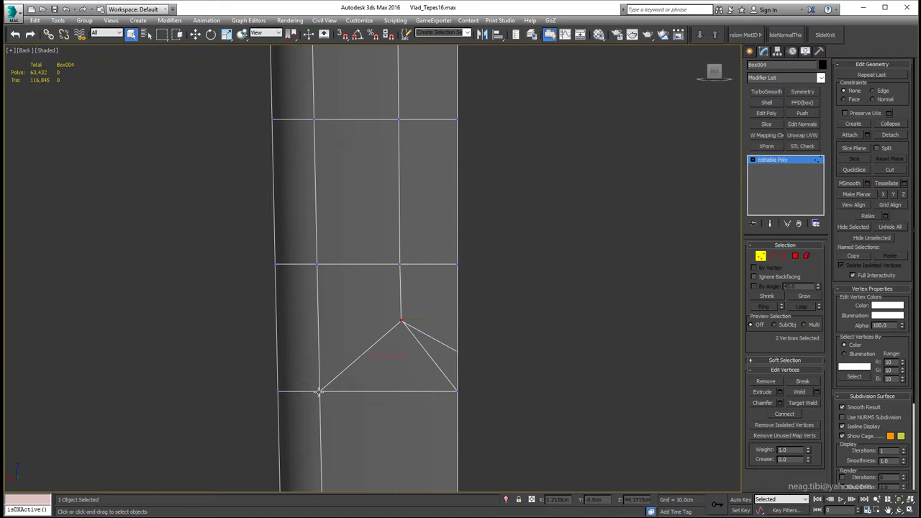
left_click(436, 370)
scroll(432, 339, "up", 3)
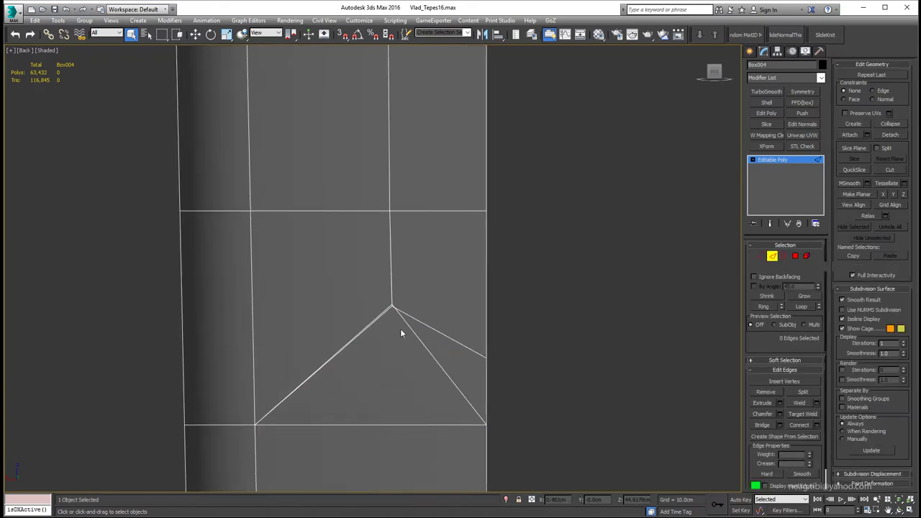
- Cut an edge from the notch's apex vertex to the blade edge, forming the chevron point
key("alt+c")
left_click(392, 306)
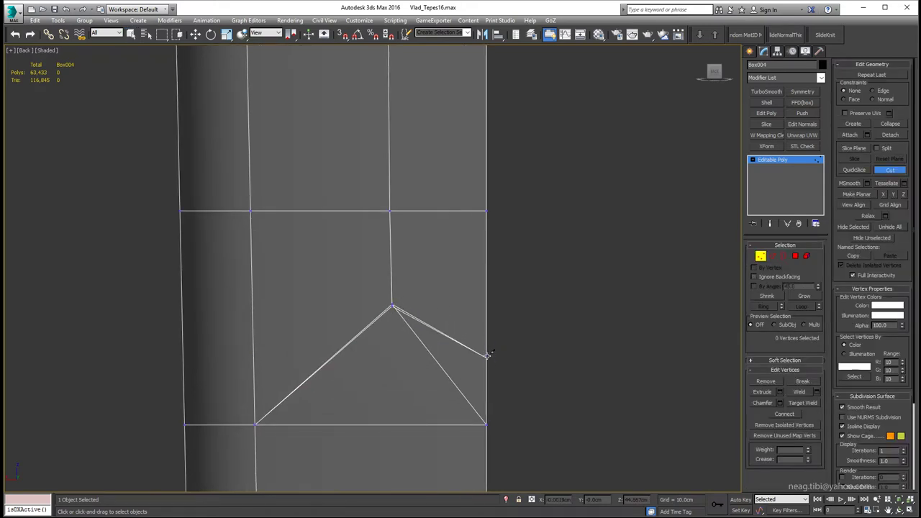
right_click(441, 372)
left_click(487, 356)
key("F3")
key("w")
scroll(574, 318, "up", 2)
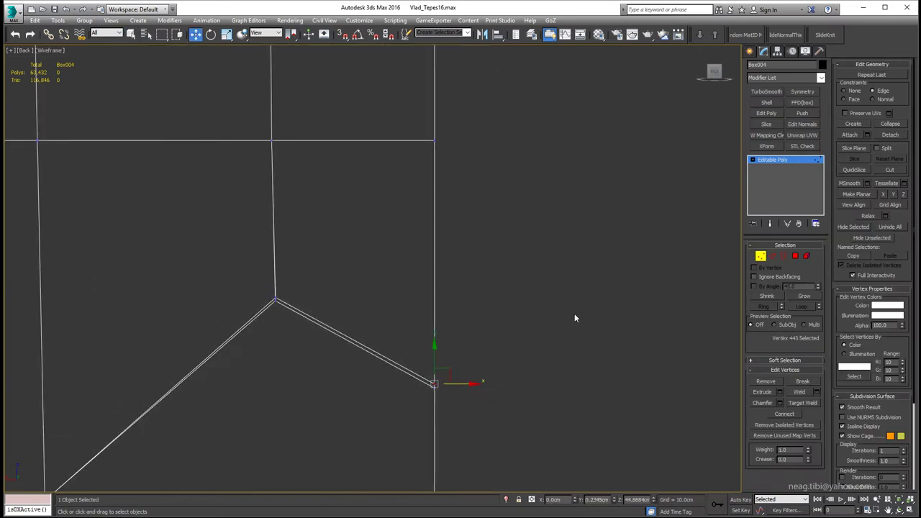
scroll(434, 374, "up", 3)
scroll(449, 339, "up", 2)
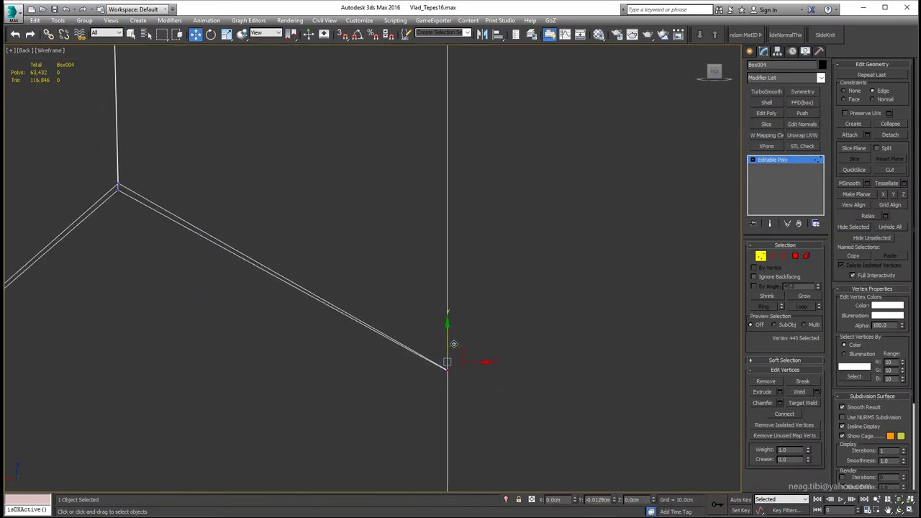
middle_click_drag(130, 210, 281, 234)
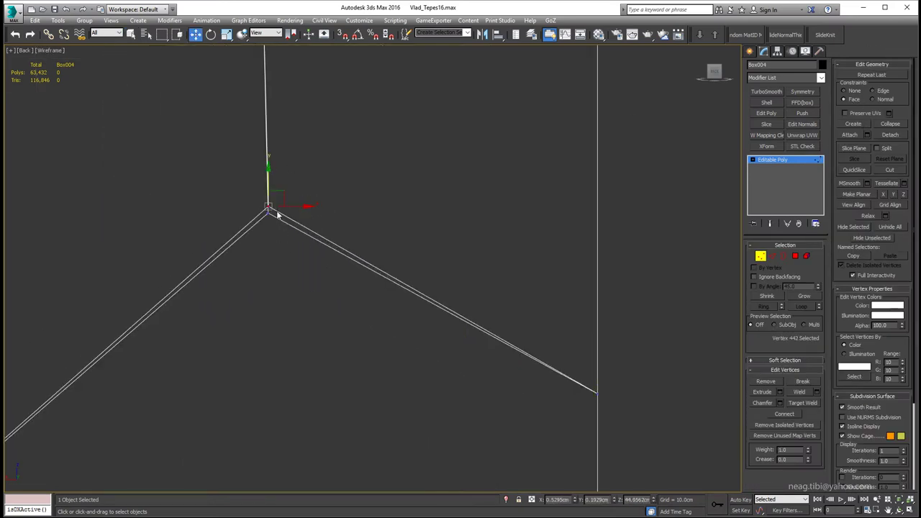
scroll(267, 206, "up", 1)
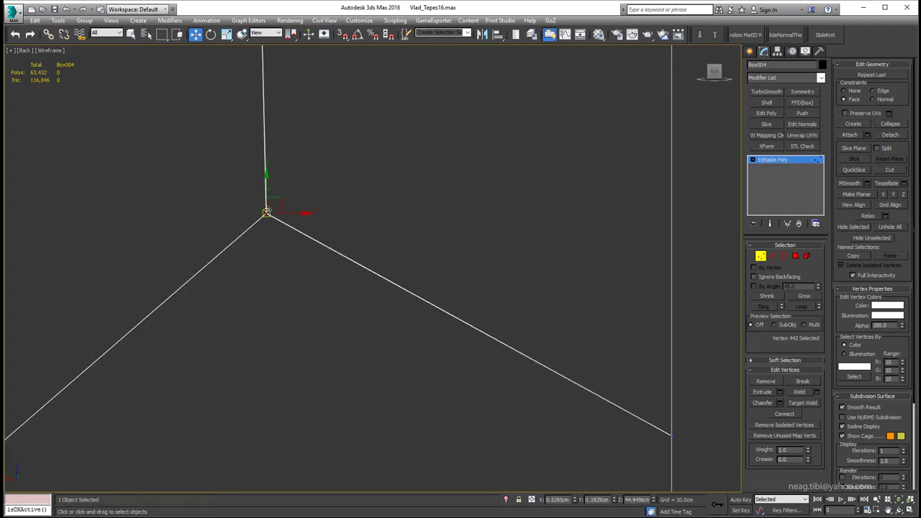
scroll(237, 284, "down", 3)
key("F3")
scroll(482, 304, "up", 5)
scroll(480, 304, "down", 2)
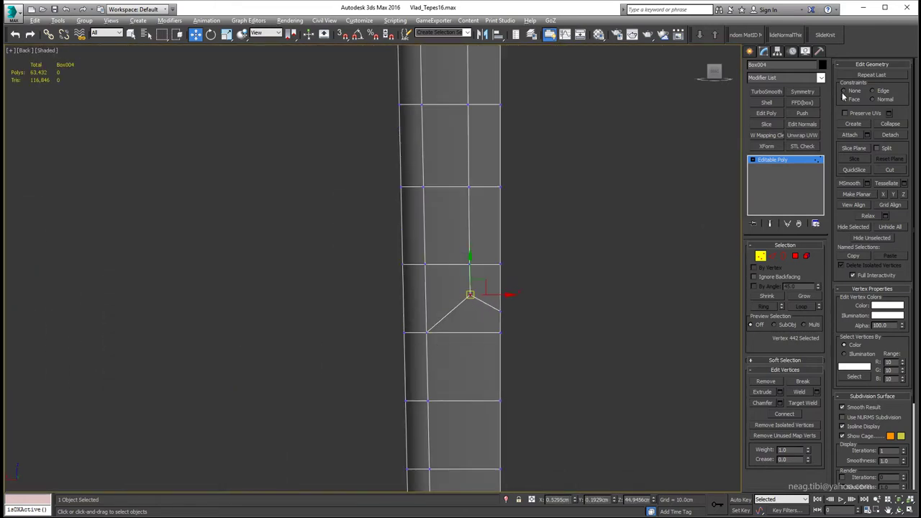
mouse_move(461, 347)
middle_mouse_down("alt")
mouse_move(499, 385)
mouse_move(512, 380)
mouse_move(497, 400)
middle_mouse_up("alt")
key("F3")
key("alt+w")
key("alt+w")
- In the maximized perspective view, select edges along the top of the blade box
key("p")
key("4")
left_click(502, 393)
scroll(511, 247, "down", 3)
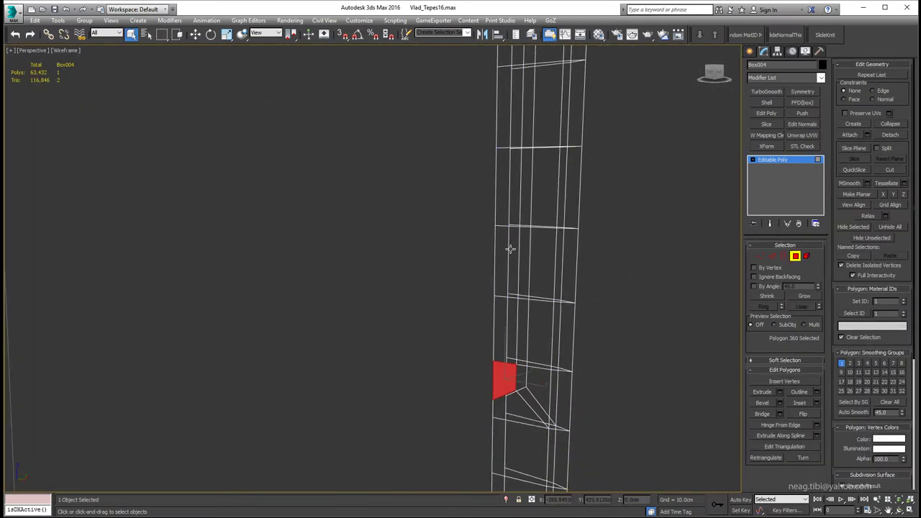
scroll(520, 181, "down", 3)
scroll(520, 181, "down", 3)
scroll(496, 170, "up", 3)
key("2")
key("q")
left_click(496, 169)
middle_click_drag(496, 170, 634, 215, "alt")
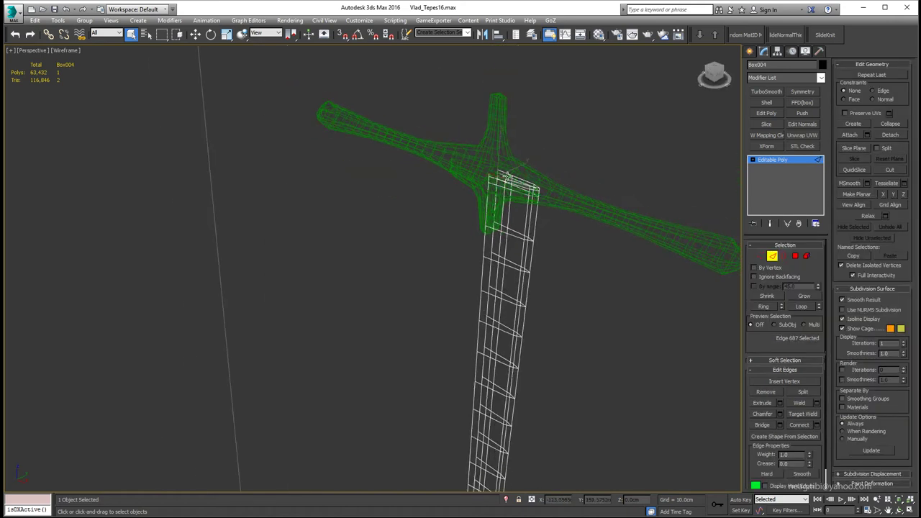
scroll(635, 215, "up", 3)
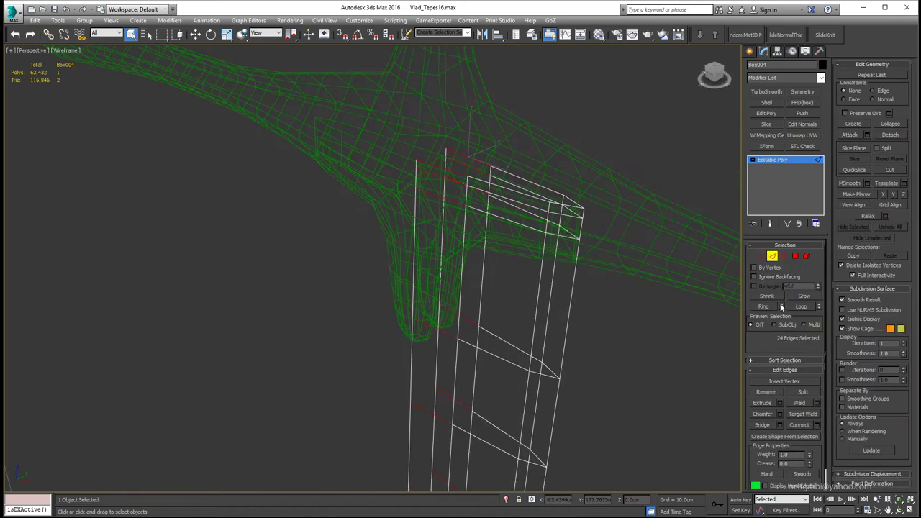
scroll(472, 267, "down", 5)
scroll(504, 279, "up", 3)
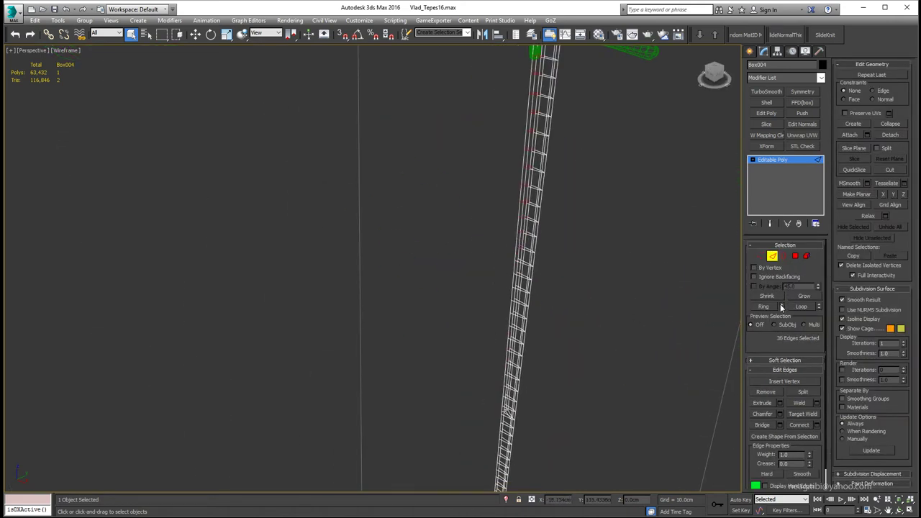
scroll(493, 431, "up", 3)
scroll(481, 271, "up", 2)
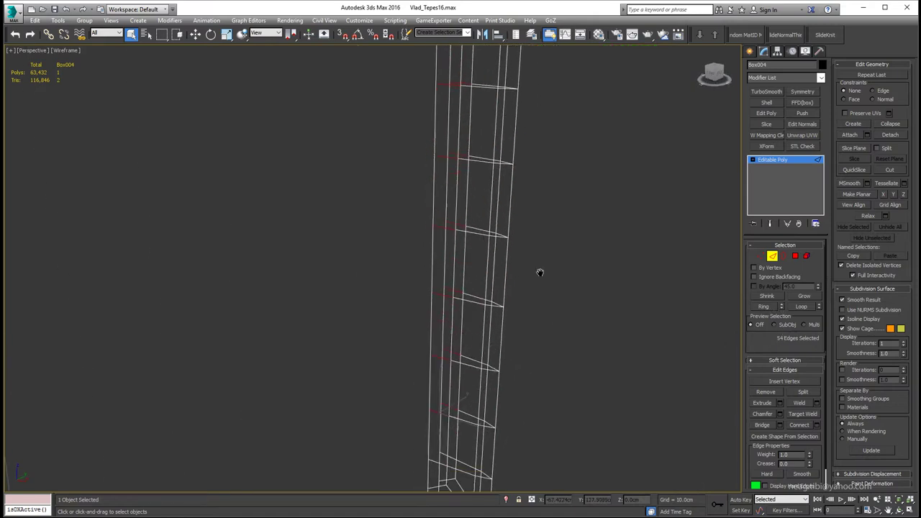
- Select a side polygon and grow it into a full polygon loop along the blade box
left_click(794, 257, "ctrl")
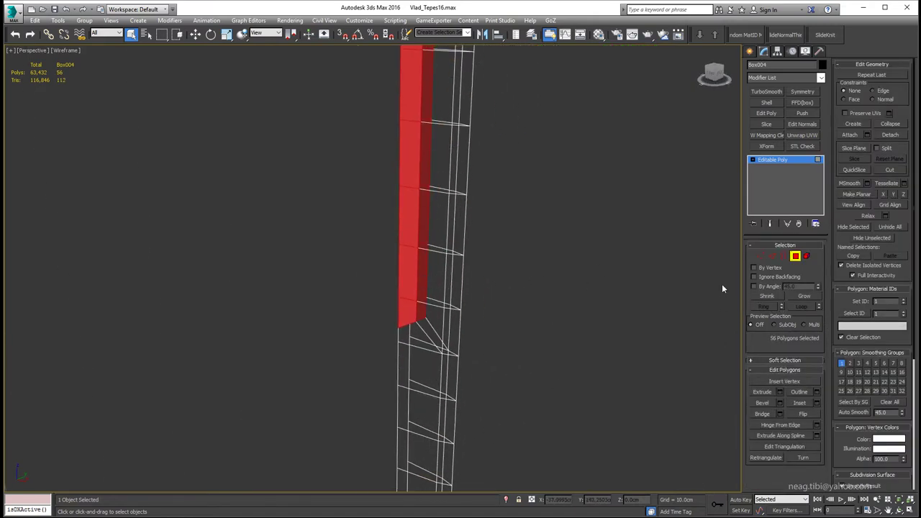
mouse_move(506, 304)
middle_mouse_down("alt")
mouse_move(482, 283)
mouse_move(453, 344)
middle_mouse_up("alt")
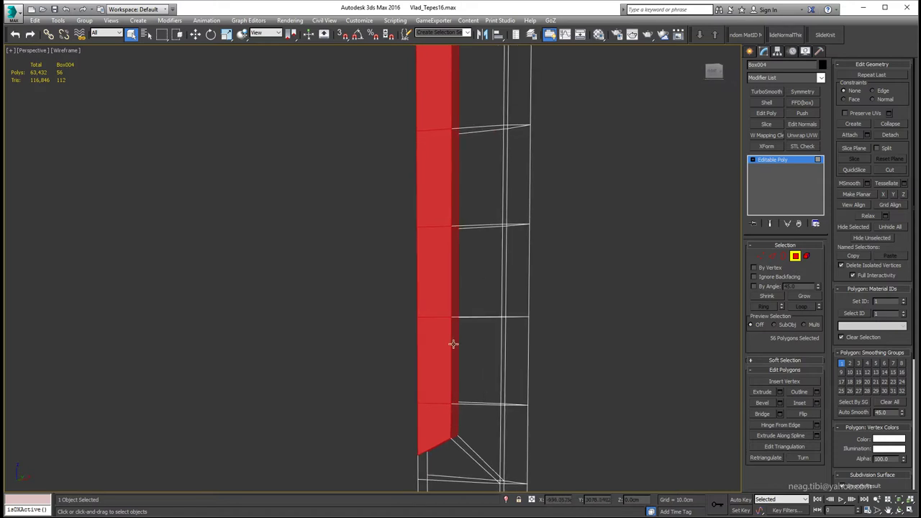
left_click(516, 439)
key("2")
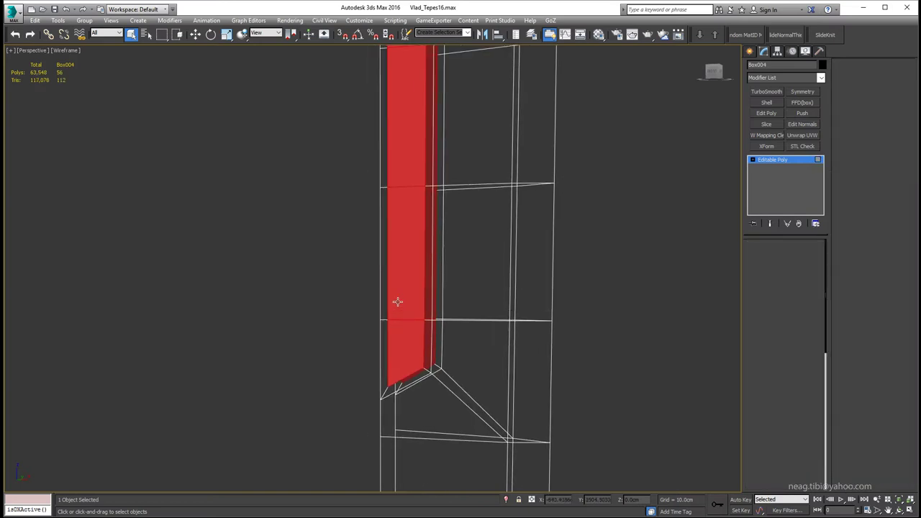
left_click(385, 330)
key("4")
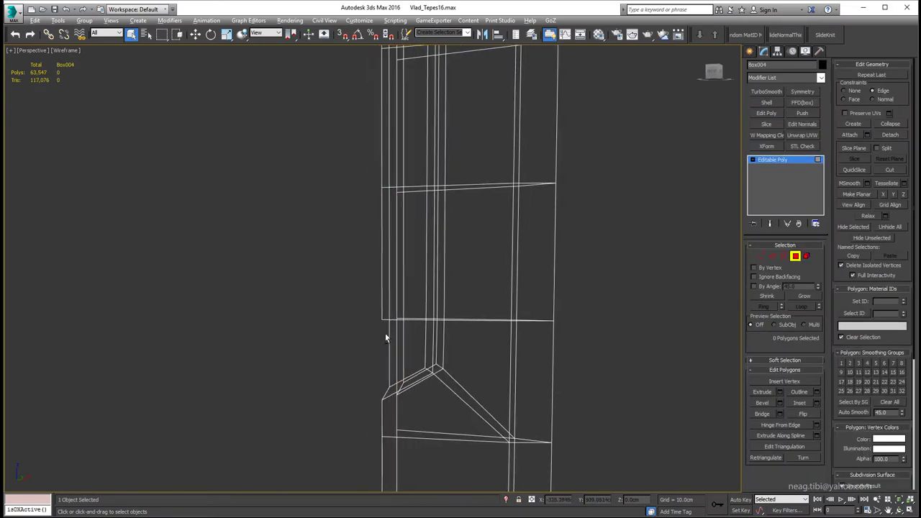
left_click(385, 341)
left_click(389, 174, "shift")
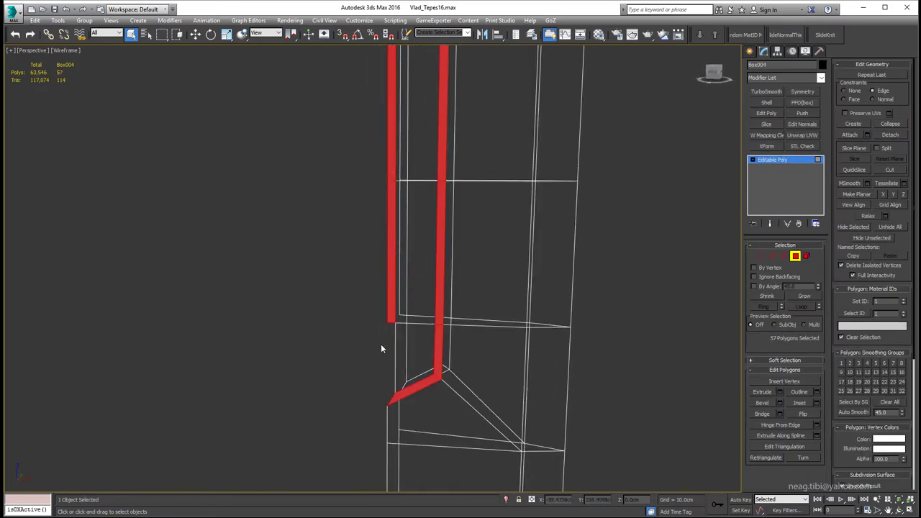
- Select the narrow side strip of faces and delete them
scroll(381, 348, "down", 5)
scroll(372, 267, "down", 5)
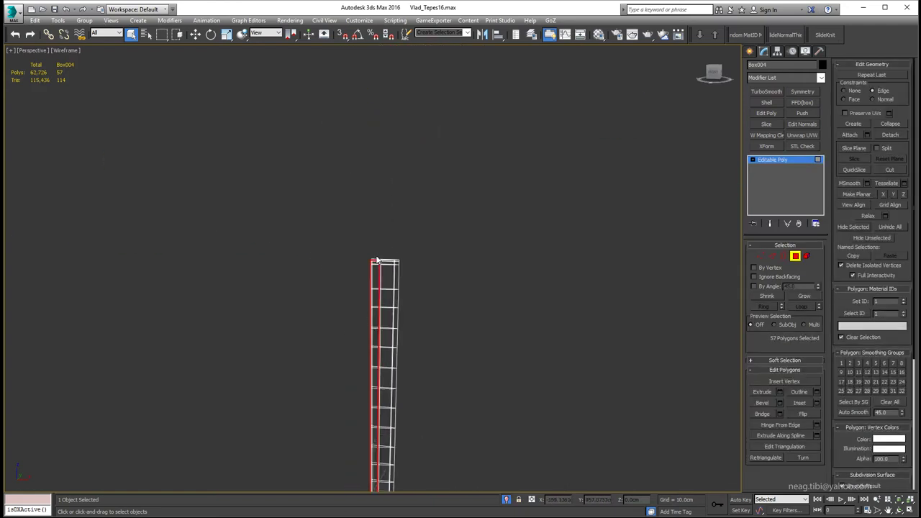
scroll(375, 260, "up", 5)
left_click(390, 240)
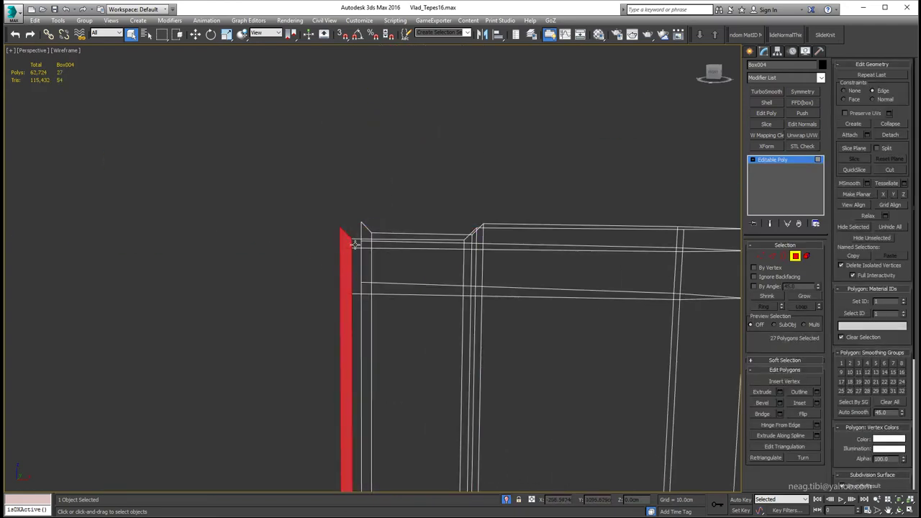
left_click(364, 252, "shift")
scroll(461, 273, "down", 3)
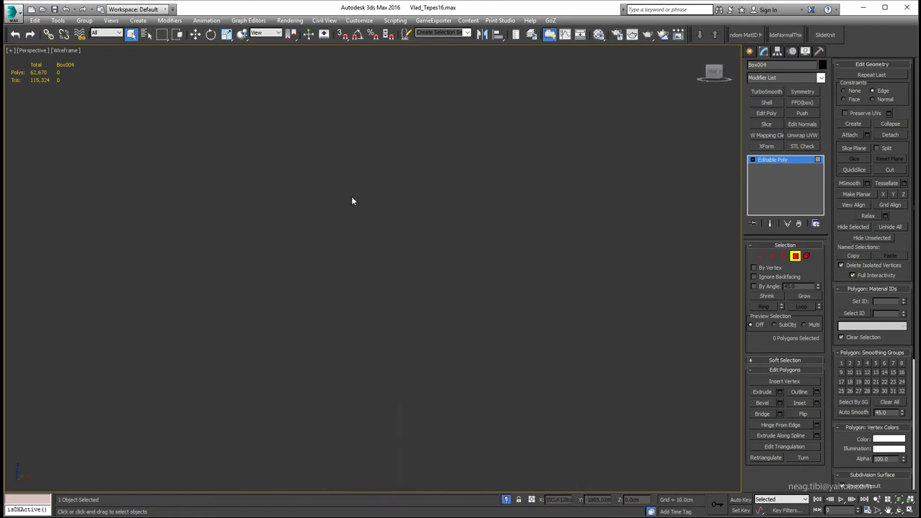
key("F3")
scroll(425, 256, "up", 5)
scroll(438, 247, "down", 1)
- Select an edge along the blade's side, with the whole blade brought into view
key("2")
left_click(405, 234)
key("w")
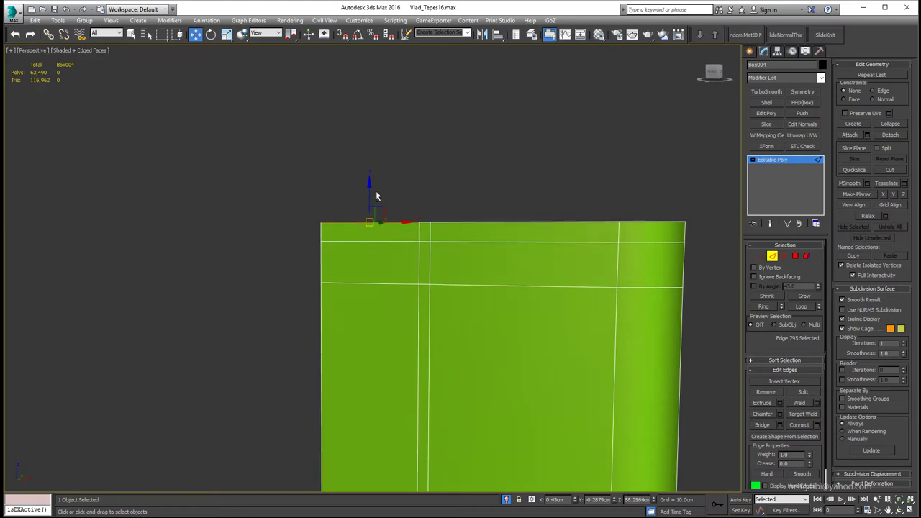
middle_click_drag(375, 196, 589, 479, "alt")
mouse_move(526, 326)
middle_mouse_down("alt")
mouse_move(441, 345)
mouse_move(457, 407)
middle_mouse_up("alt")
left_click(466, 351)
scroll(464, 352, "up", 2)
scroll(463, 354, "up", 2)
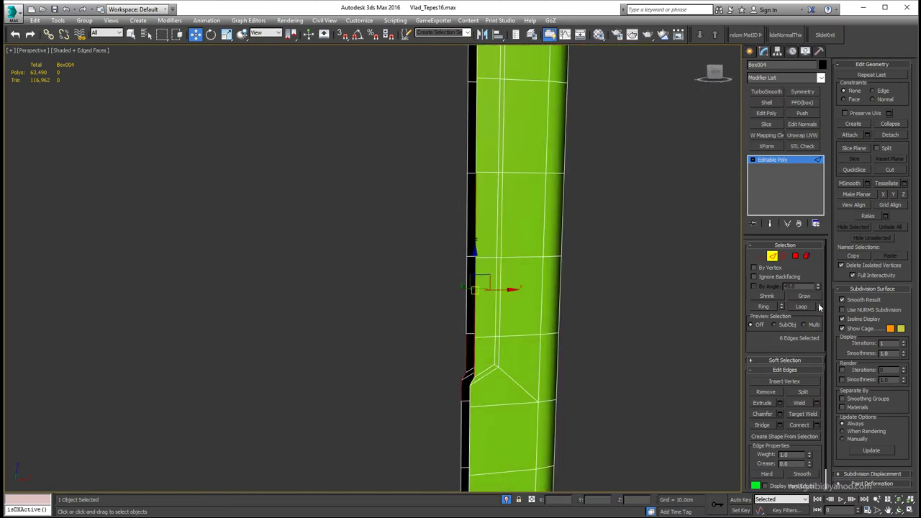
scroll(468, 349, "down", 3)
scroll(458, 350, "down", 2)
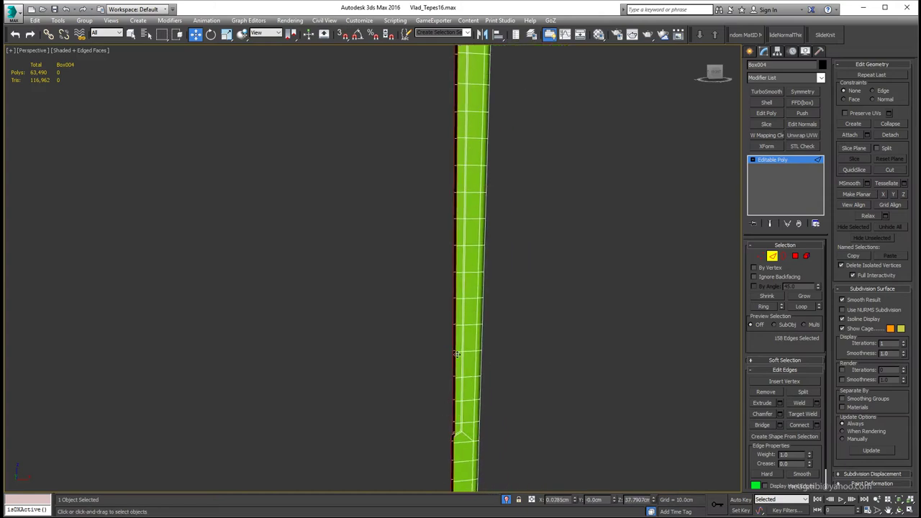
mouse_move(458, 350)
middle_mouse_down("alt")
mouse_move(492, 87)
mouse_move(471, 74)
middle_mouse_up("alt")
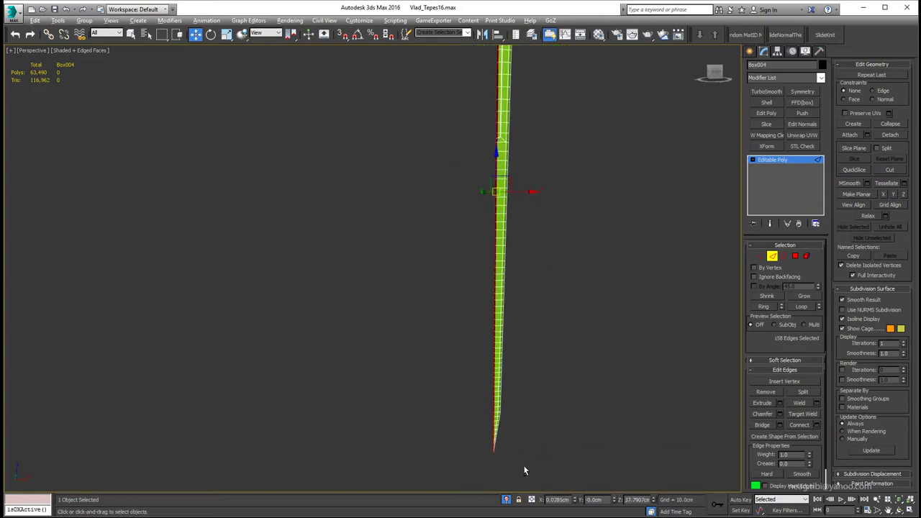
scroll(467, 141, "up", 5)
scroll(461, 244, "up", 4)
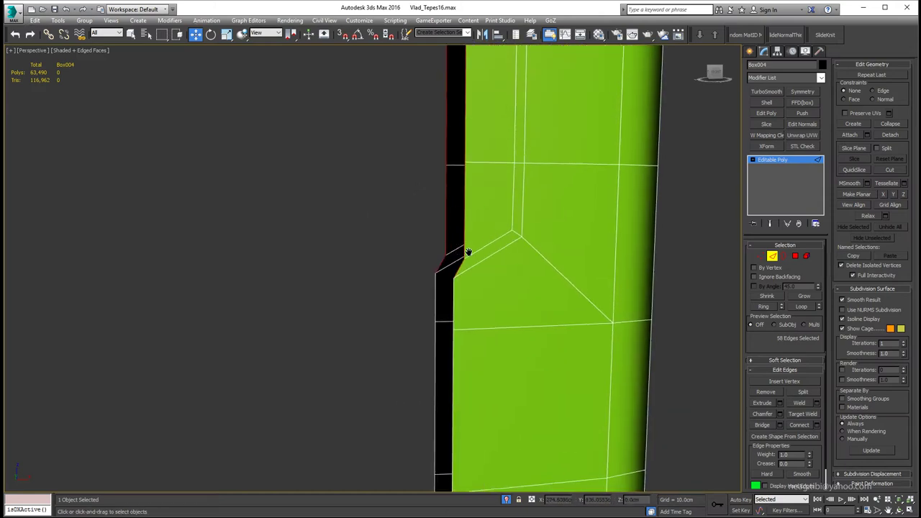
scroll(467, 251, "up", 1)
scroll(432, 266, "down", 1)
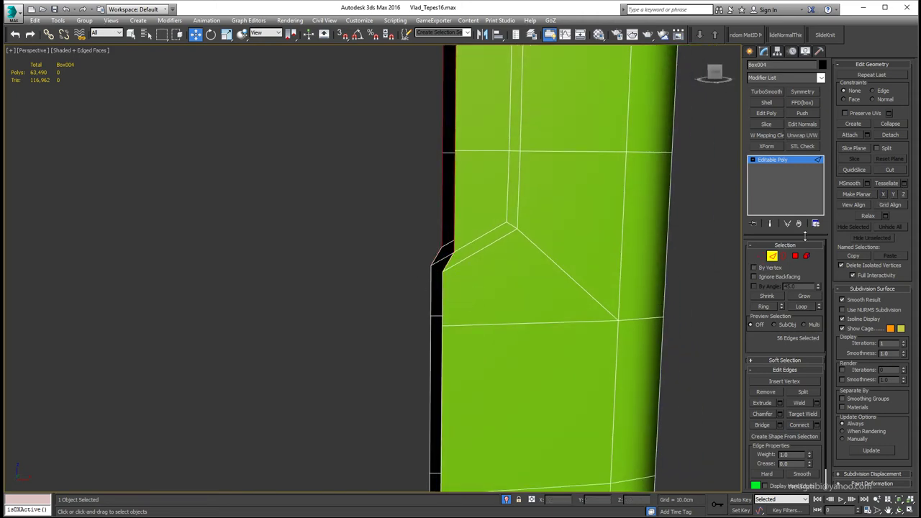
- Ring-select the fuller's edges, convert them to vertices, and scale them to tighten the groove
left_click(762, 256)
scroll(470, 218, "down", 2)
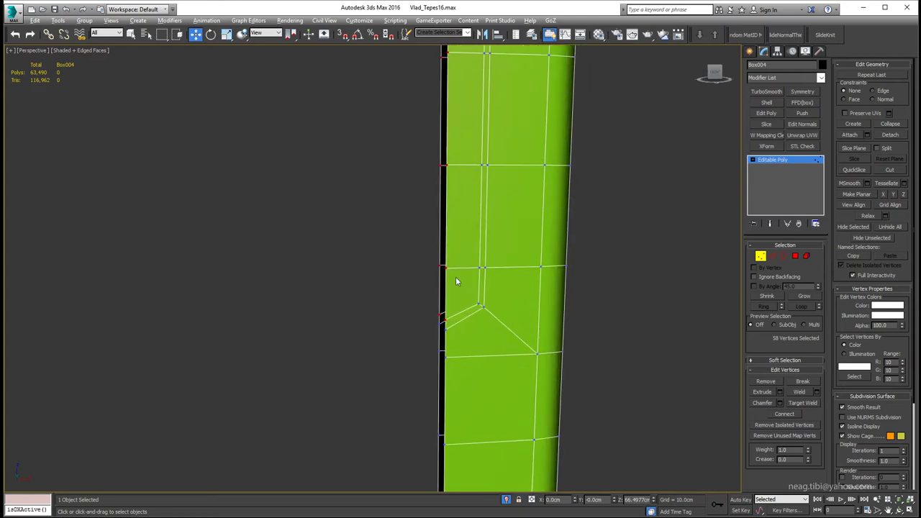
scroll(447, 302, "down", 1)
key("4")
left_click(439, 349)
scroll(439, 338, "up", 1)
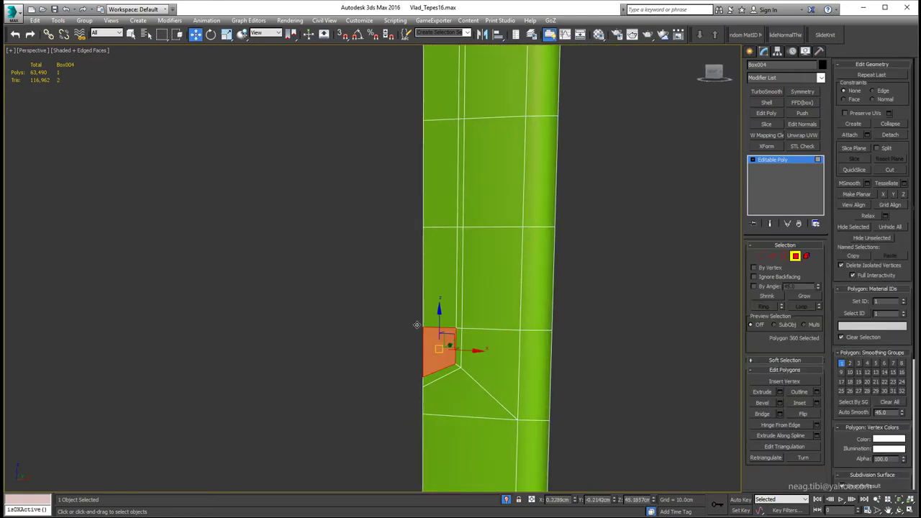
scroll(405, 331, "down", 1)
key("2")
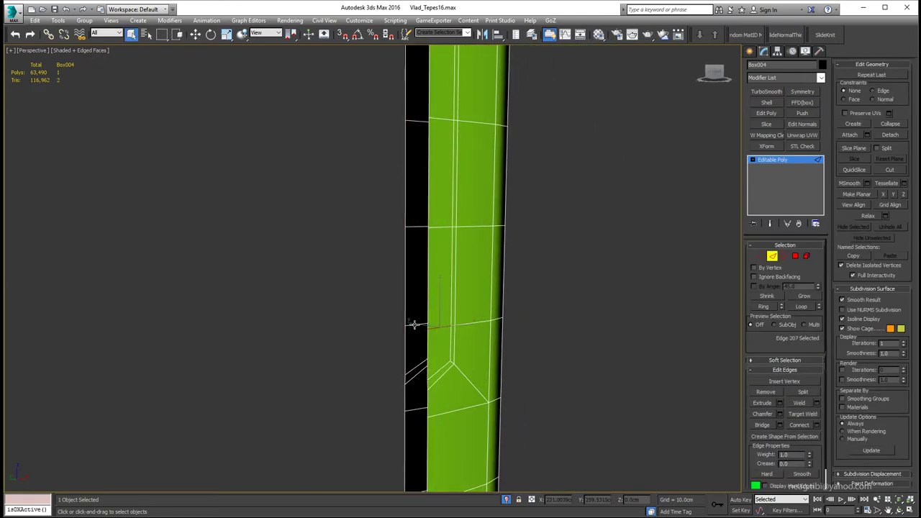
left_click(781, 308)
key("ctrl+4")
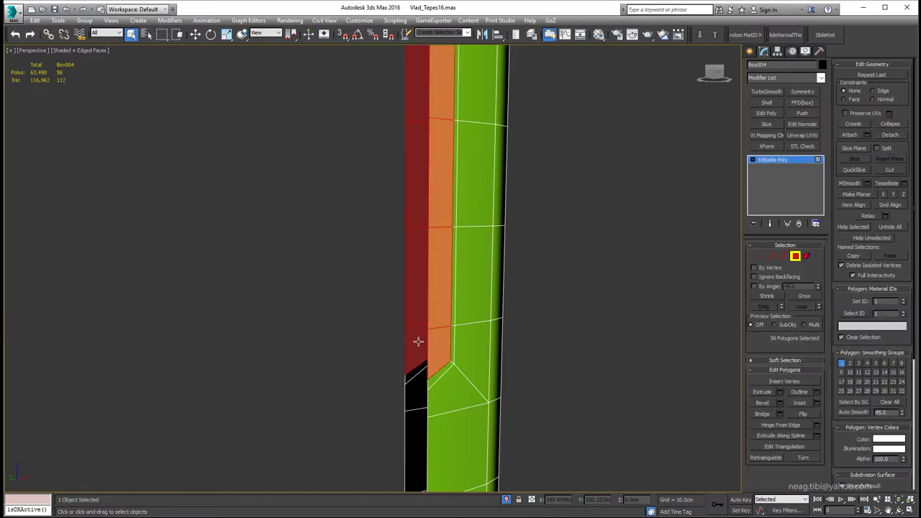
scroll(417, 341, "down", 2)
key("ctrl+1")
scroll(422, 327, "down", 2)
scroll(405, 323, "down", 2)
key("r")
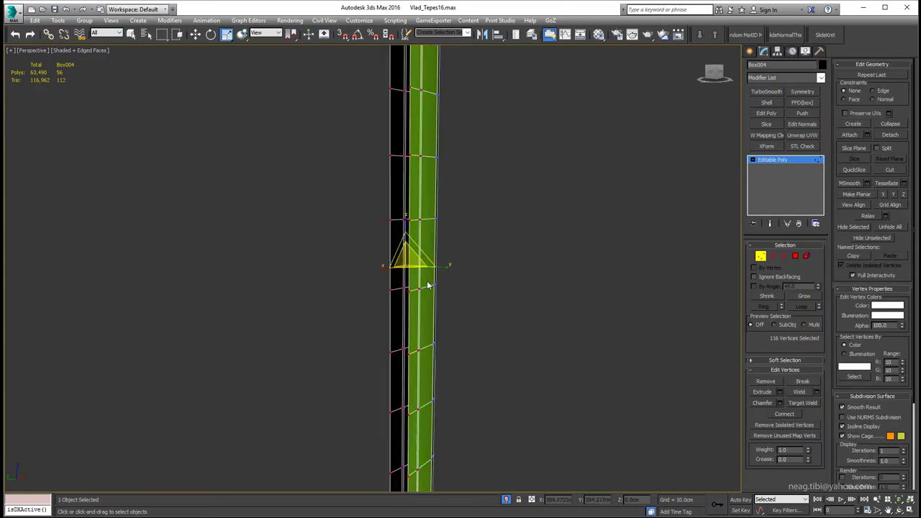
- Slide the fuller's vertical edge loop slightly across the strip using Edge constraint
mouse_move(427, 284)
middle_mouse_down("alt")
mouse_move(411, 275)
mouse_move(456, 207)
mouse_move(439, 228)
mouse_move(372, 200)
mouse_move(440, 208)
mouse_move(436, 199)
mouse_move(400, 192)
mouse_move(389, 200)
middle_mouse_up("alt")
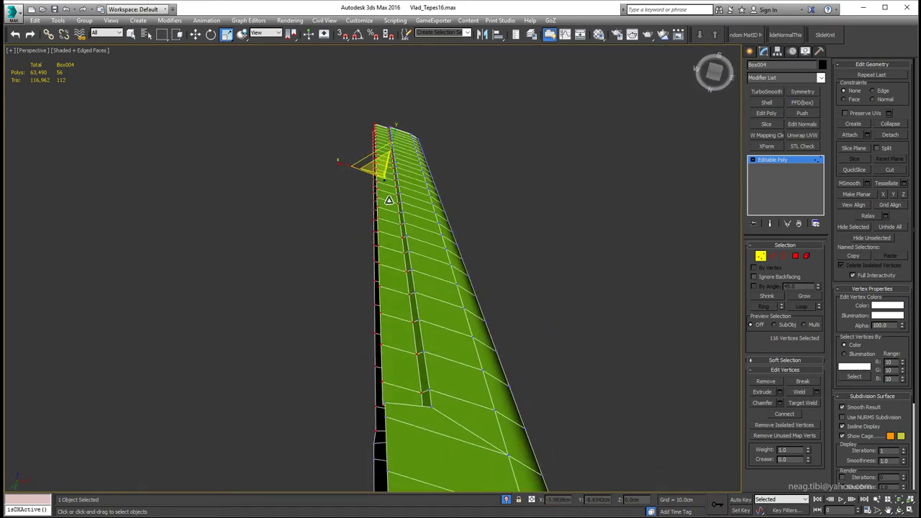
mouse_move(395, 132)
middle_mouse_down("alt")
mouse_move(408, 142)
mouse_move(407, 395)
mouse_move(429, 380)
mouse_move(510, 368)
middle_mouse_up("alt")
key("2")
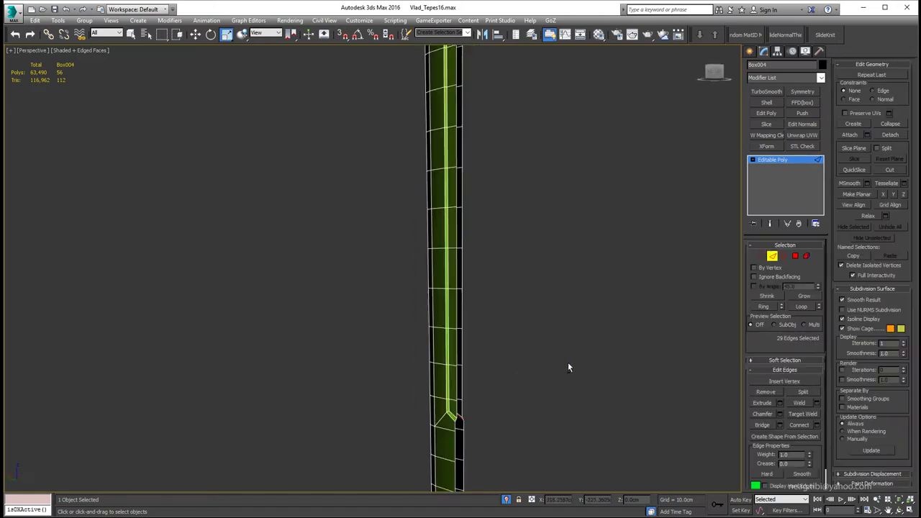
double_click(436, 379)
key("w")
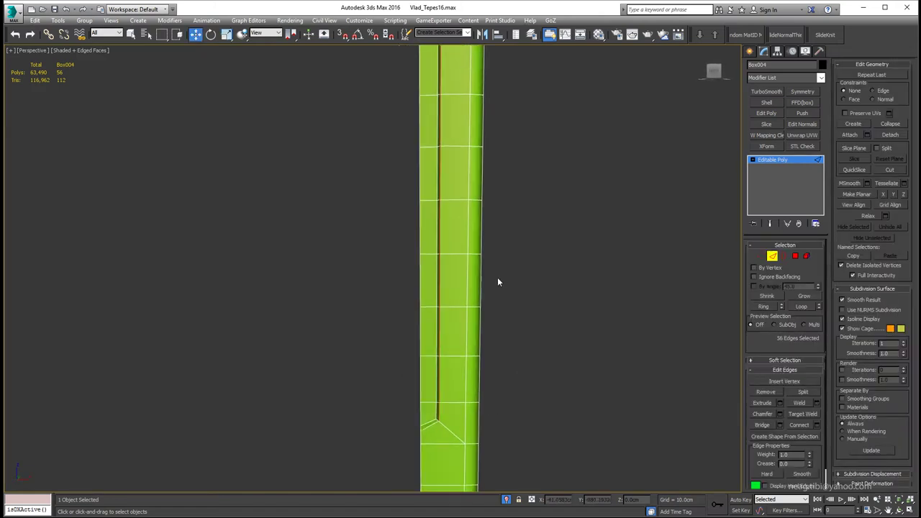
left_click(872, 91)
scroll(467, 198, "up", 5)
left_click_drag(467, 199, 486, 191)
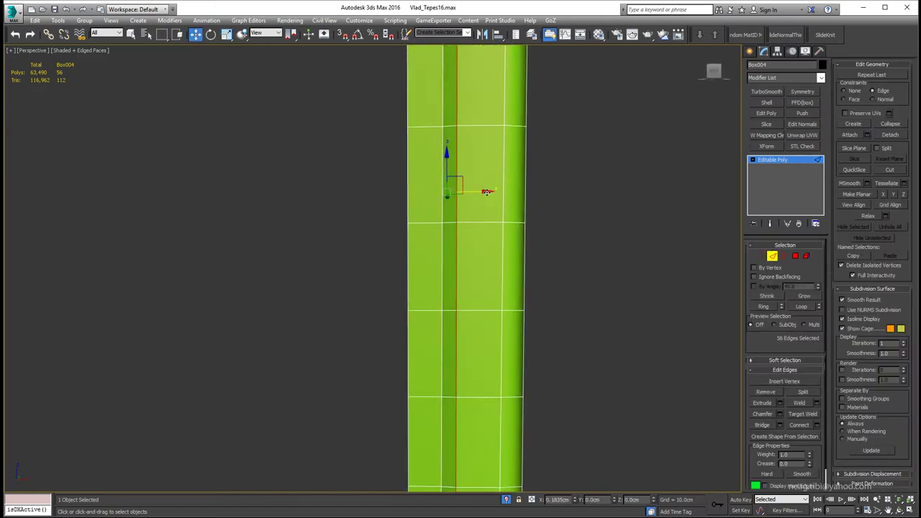
scroll(500, 216, "down", 4)
scroll(480, 356, "up", 8)
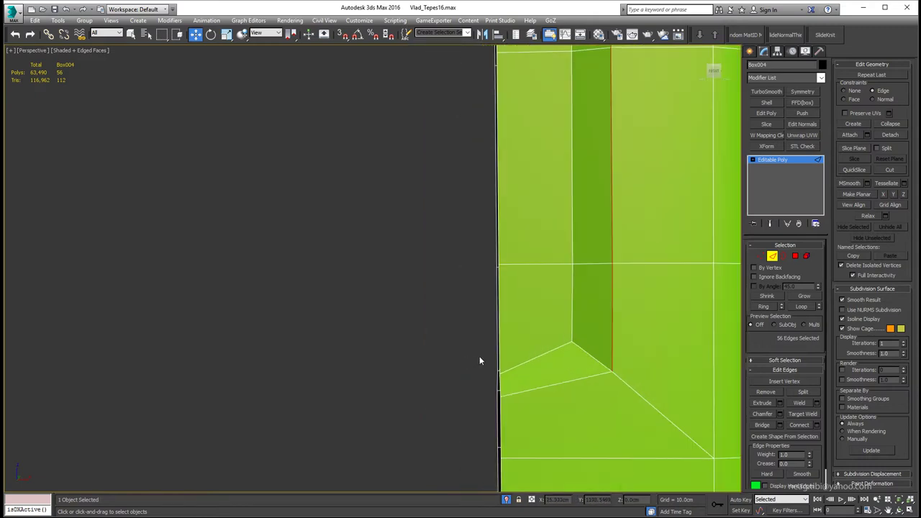
key("1")
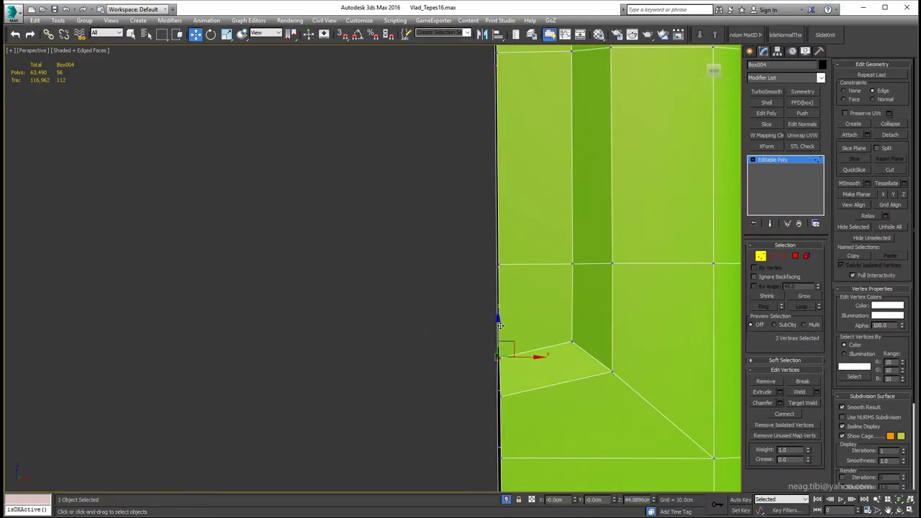
scroll(499, 325, "down", 5)
scroll(508, 312, "down", 4)
left_click(447, 345)
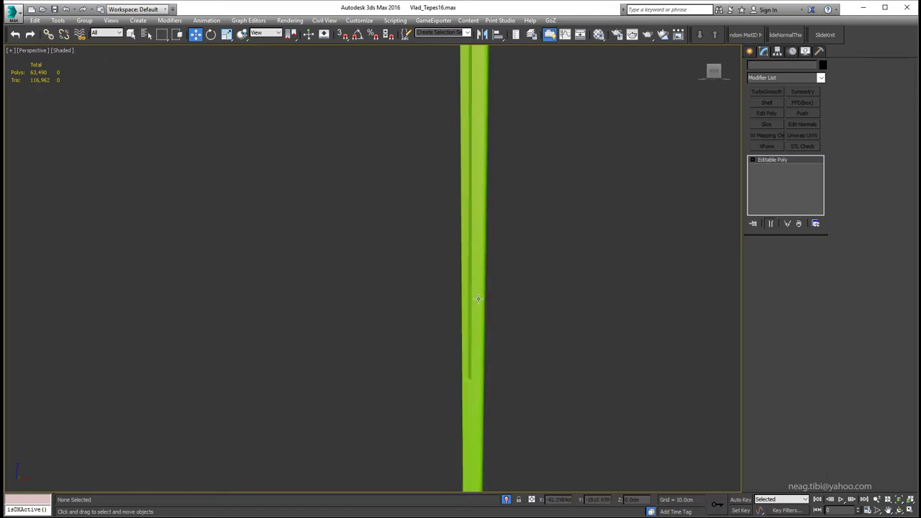
- Add a Symmetry modifier to Box004 to mirror the blade across its centre
left_click(477, 298)
left_click(792, 256)
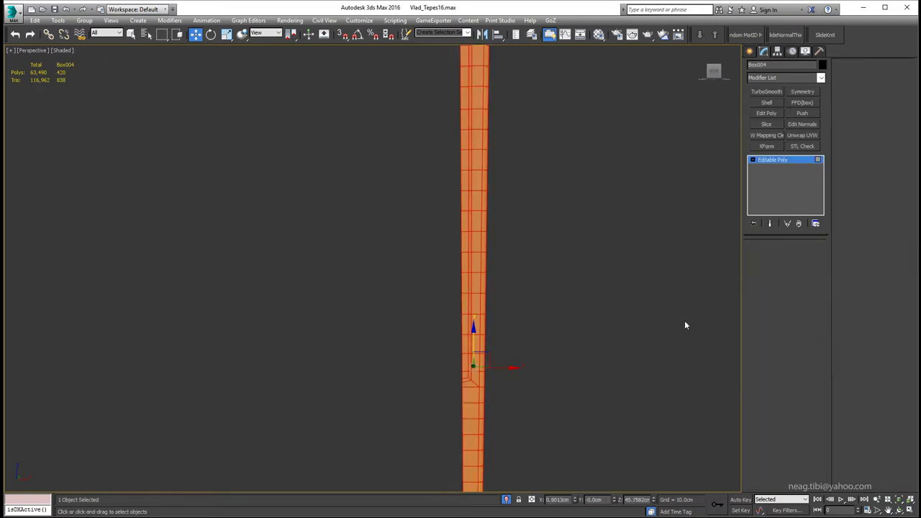
left_click(772, 159)
left_click(803, 91)
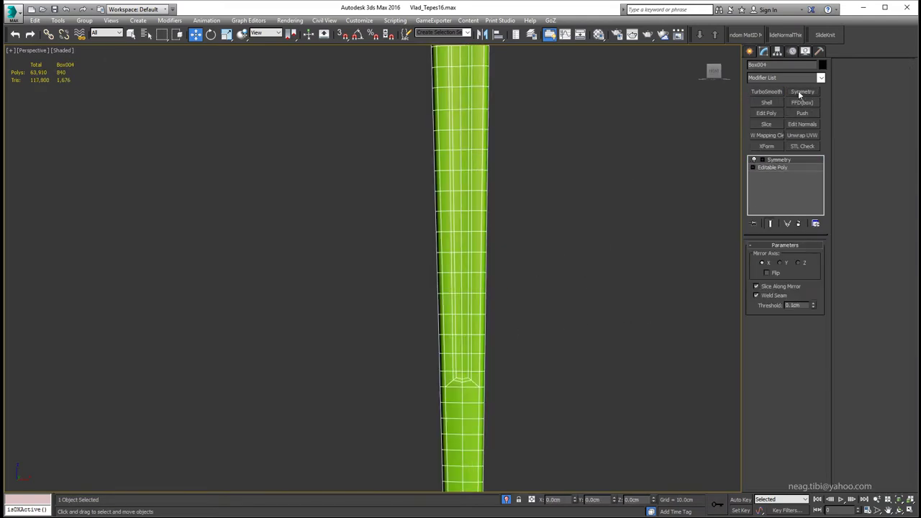
- Add TurboSmooth to Box004 to preview the smoothed blade
left_click(766, 91)
left_click(359, 302)
middle_click_drag(403, 302, 450, 300, "alt")
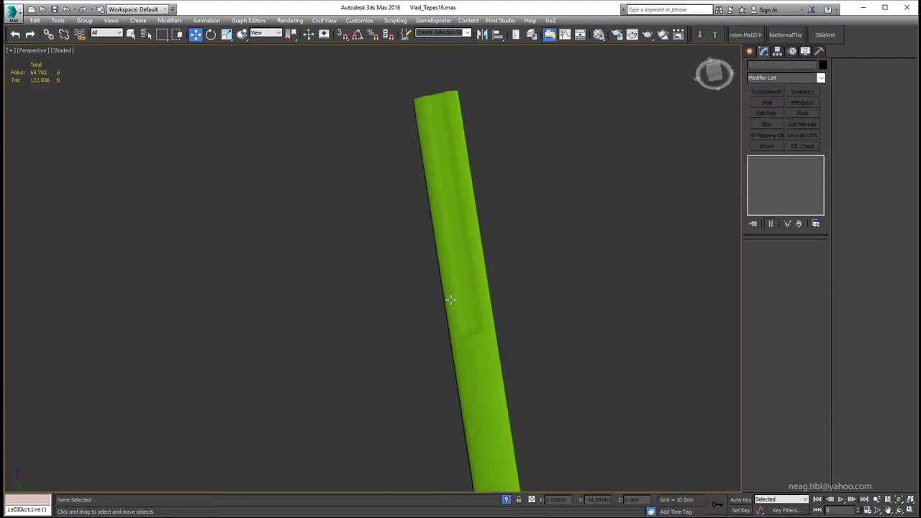
key("shift+z")
left_click(450, 299)
- Return to the base mesh's vertices and select the two notch vertices in wireframe
key("1")
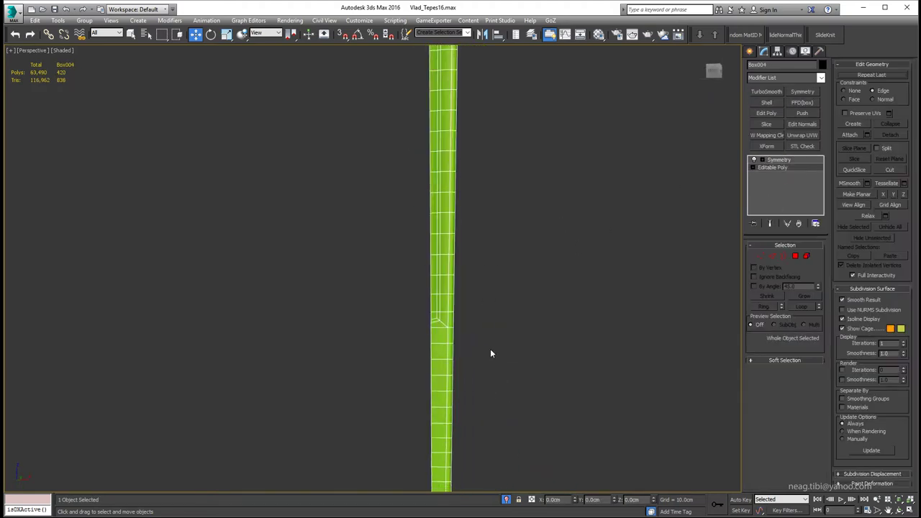
scroll(439, 328, "up", 4)
key("F3")
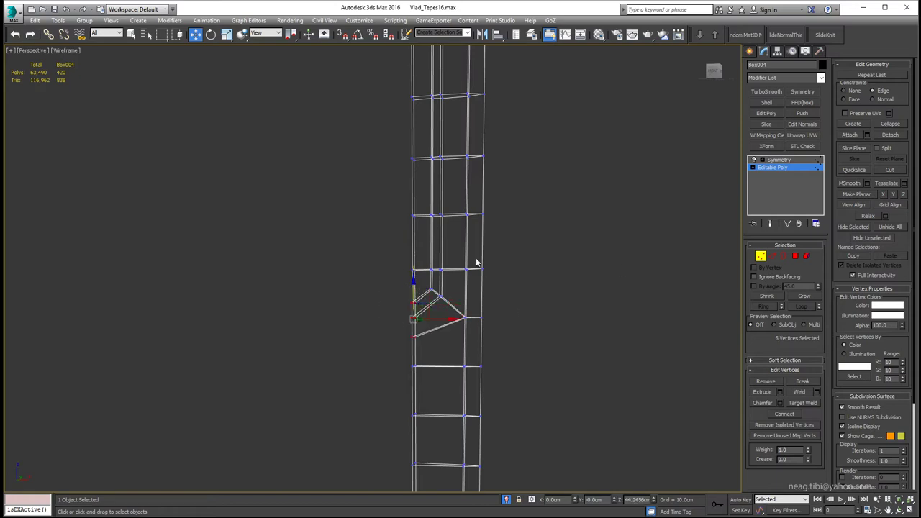
key("F3")
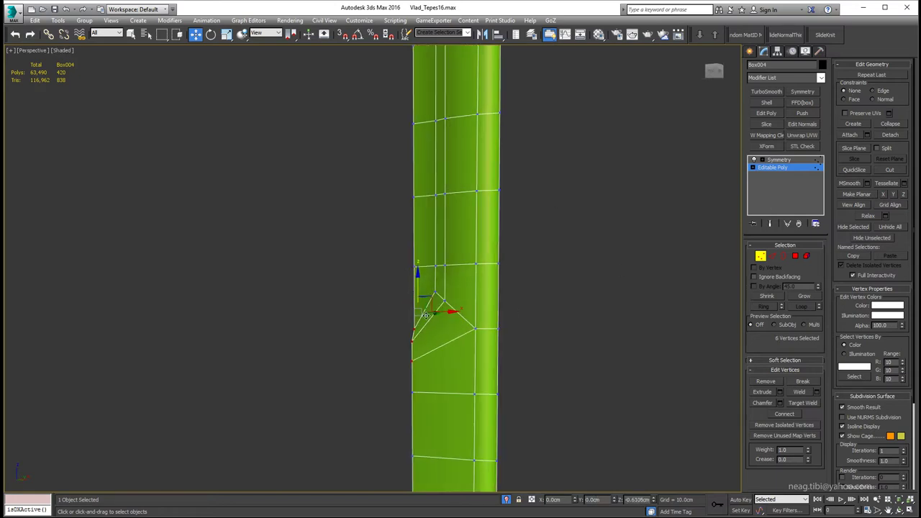
key("F3")
left_click(418, 329)
key("F3")
scroll(427, 302, "up", 2)
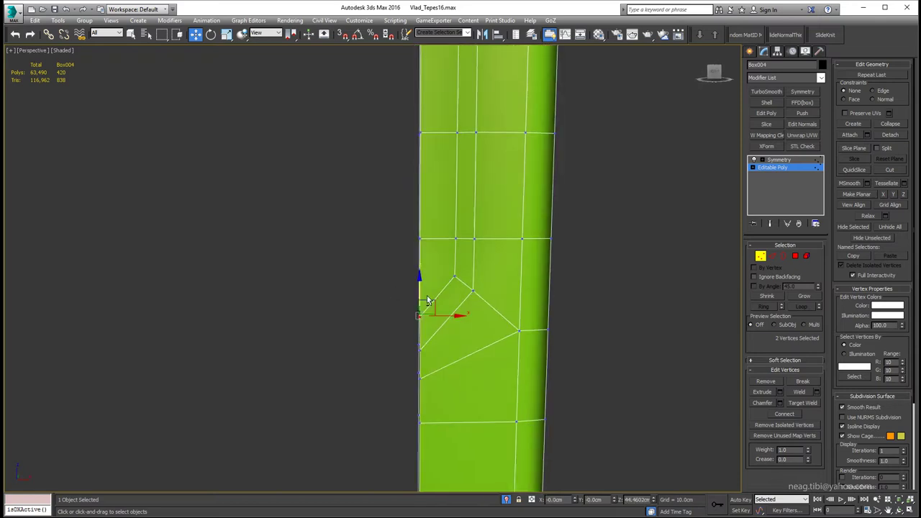
key("F3")
- Pick the notch vertices at the blade edge and shape the notch into a pointed V
middle_click_drag(430, 353, 443, 285)
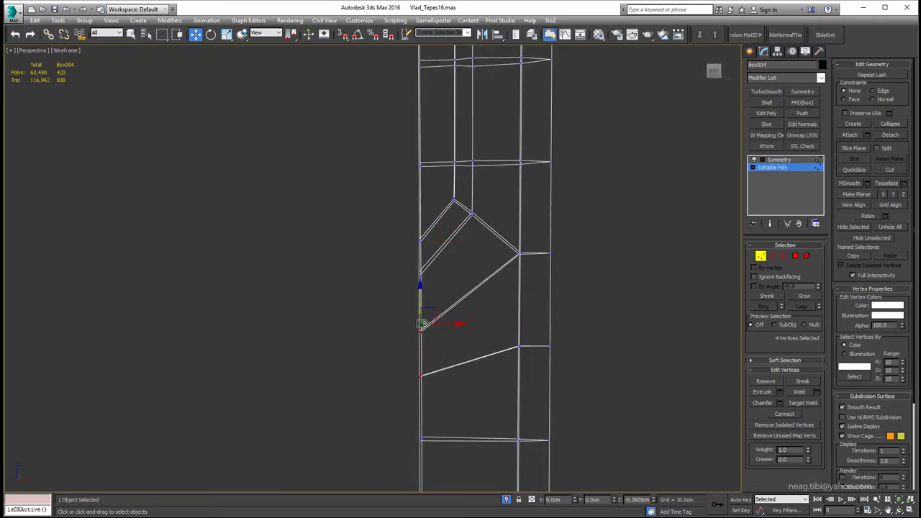
key("F3")
key("F3")
left_click_drag(425, 291, 403, 269)
key("F3")
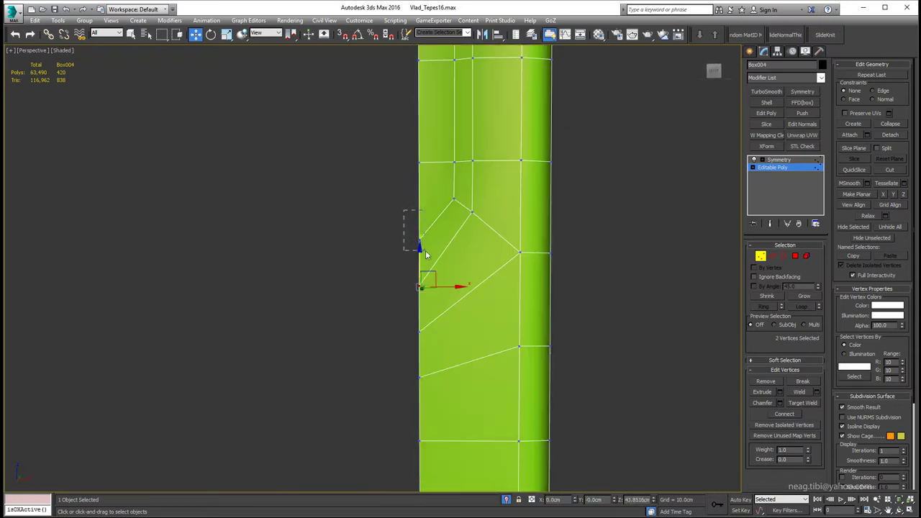
key("F3")
middle_click_drag(420, 257, 393, 238, "alt")
key("F3")
middle_click_drag(497, 223, 391, 218, "alt")
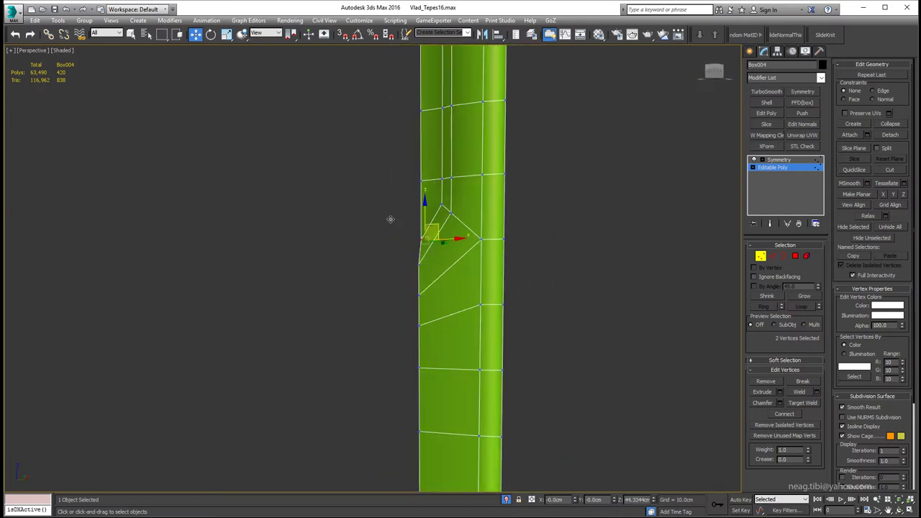
- Inspect the mirrored notch on the blade from another angle
left_click(648, 216)
left_click(466, 212)
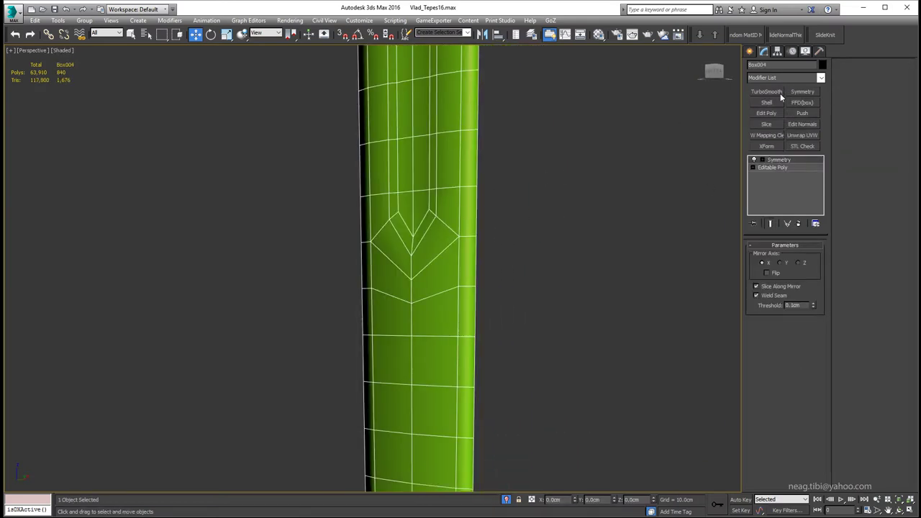
left_click(647, 158)
scroll(446, 252, "down", 5)
scroll(453, 403, "down", 4)
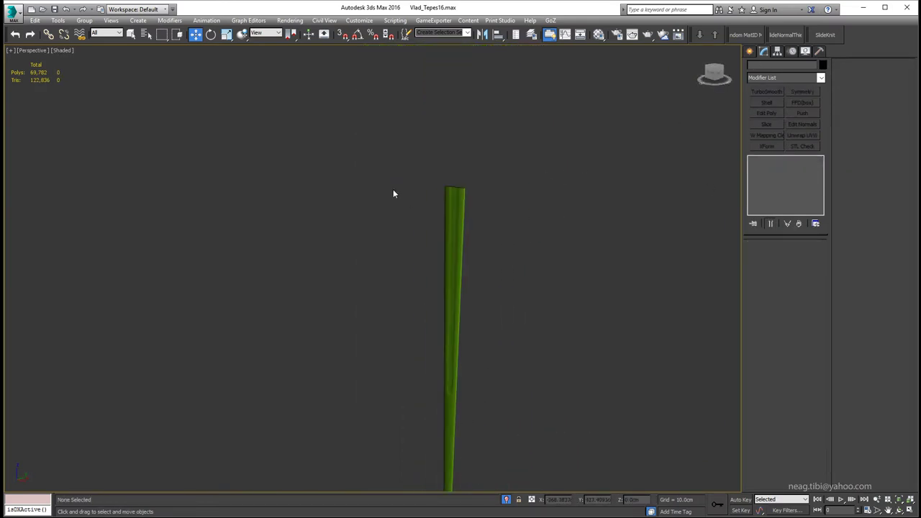
middle_click_drag(393, 193, 500, 199, "alt")
left_click(499, 199)
- Delete the TurboSmooth modifier from Box004's stack
right_click(777, 173)
left_click(793, 174)
left_click(491, 439)
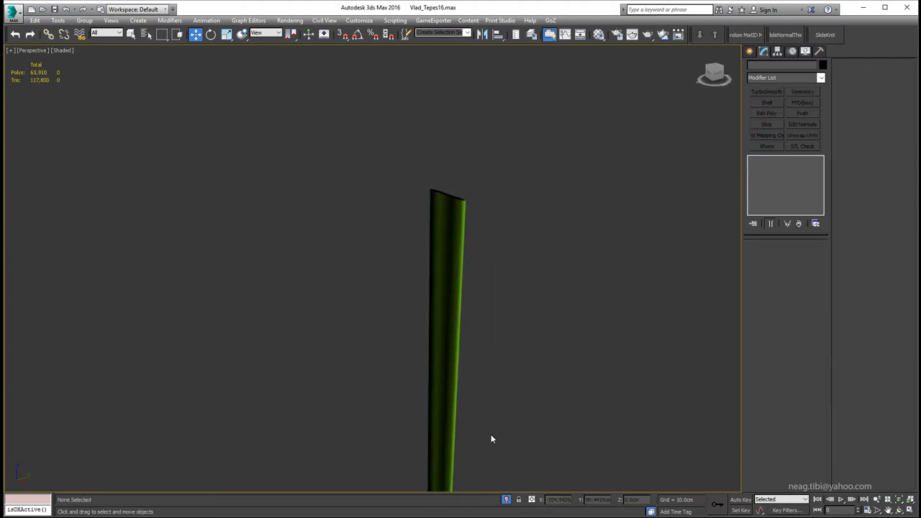
middle_click_drag(491, 439, 494, 339, "alt")
scroll(494, 339, "down", 4)
scroll(387, 308, "down", 3)
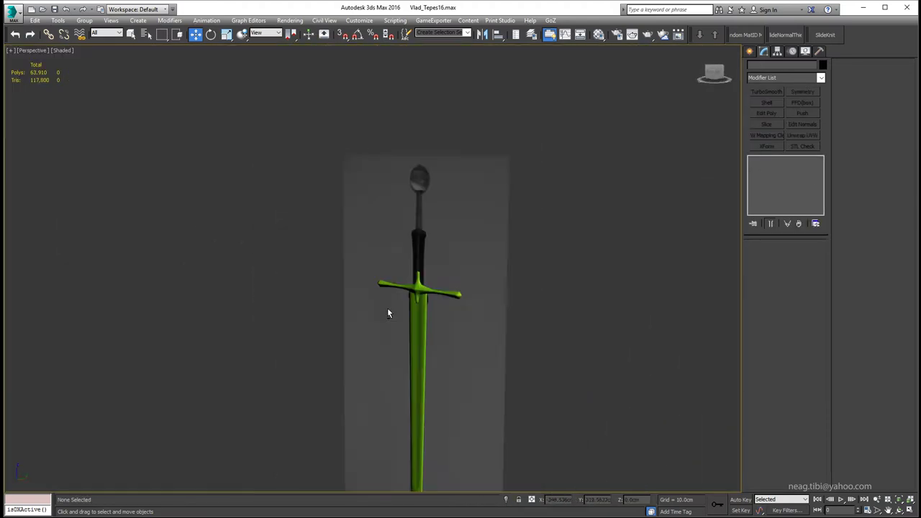
middle_click_drag(387, 307, 433, 285, "alt")
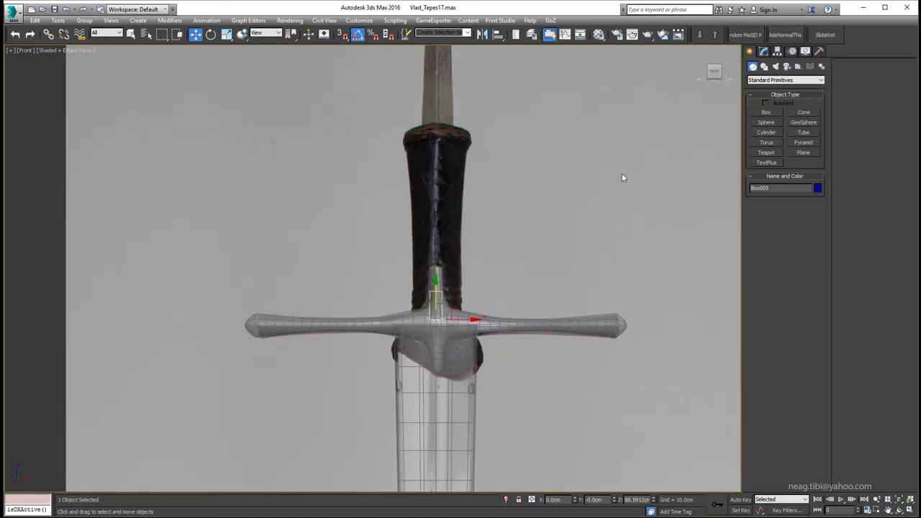
- Scale the Box005 tang uniformly wider on Local X and Y
left_click(763, 51)
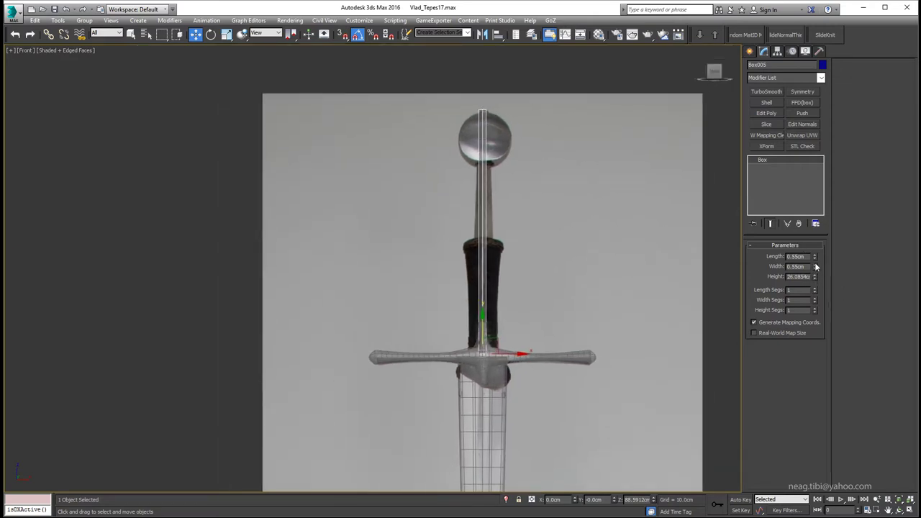
key("alt+w")
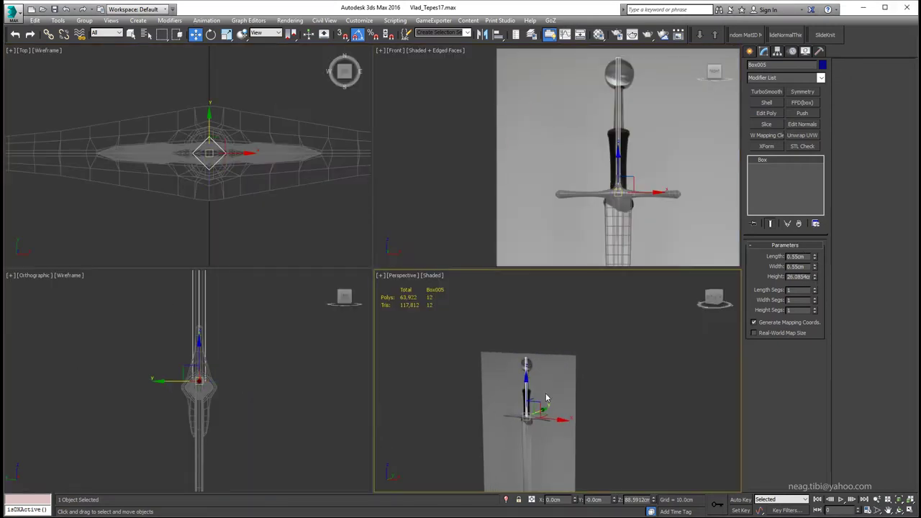
key("alt+w")
key("r")
middle_click_drag(371, 434, 268, 347, "alt")
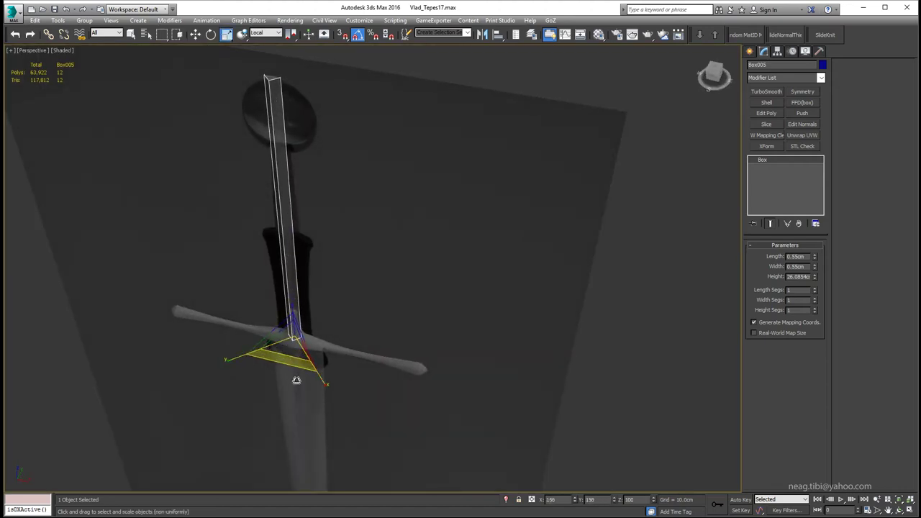
left_click_drag(295, 380, 315, 417)
key("alt+w")
scroll(555, 154, "up", 3)
key("alt+w")
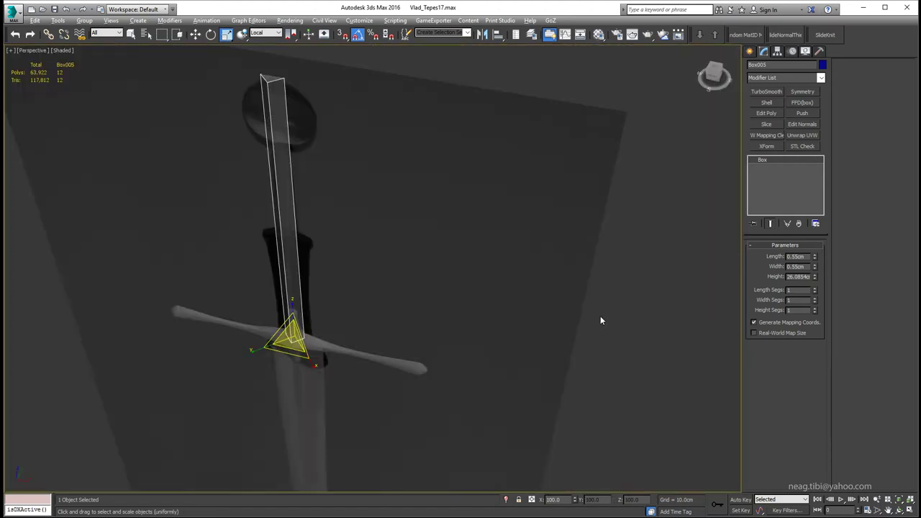
key("alt+w")
key("alt+w")
- Apply the sword's green material to Box005 from the Material Editor
middle_click_drag(492, 398, 403, 302, "alt")
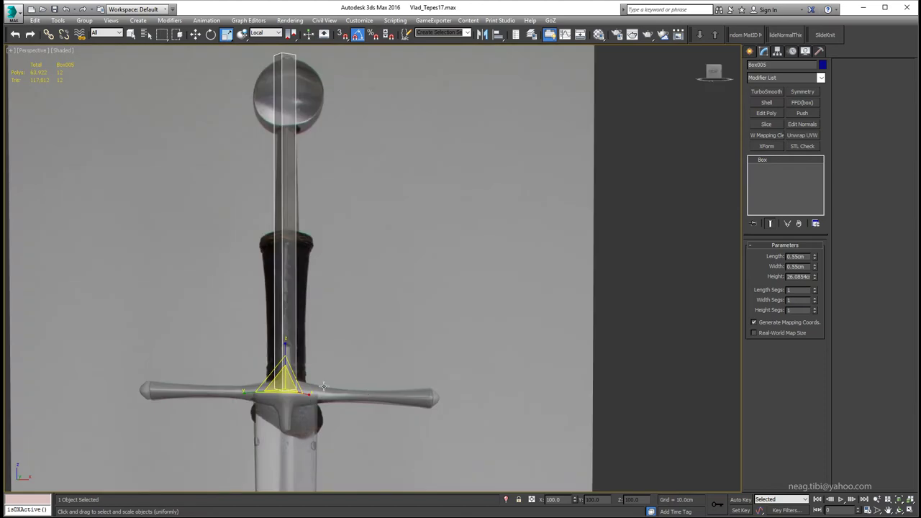
scroll(365, 260, "up", 3)
scroll(373, 246, "up", 2)
mouse_move(374, 246)
middle_mouse_down("alt")
mouse_move(362, 324)
mouse_move(372, 305)
middle_mouse_up("alt")
left_click(362, 324)
left_click(365, 310)
key("m")
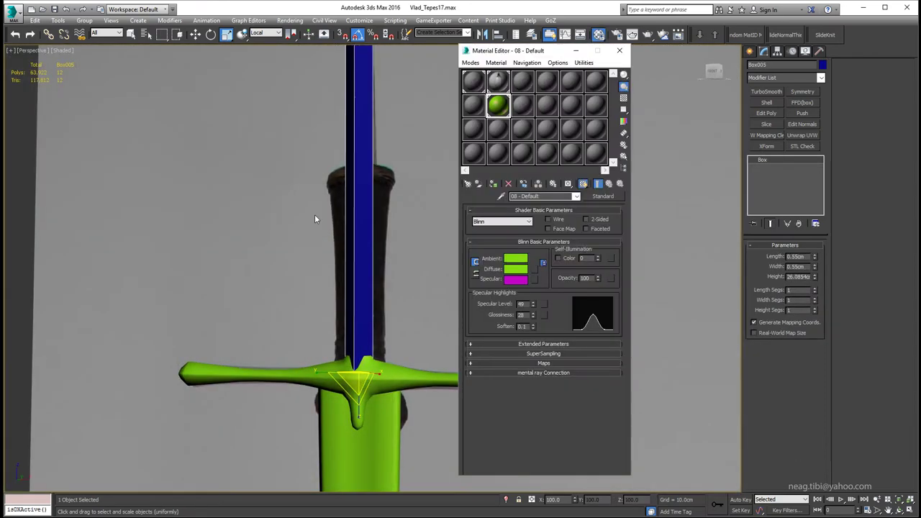
left_click(514, 181)
key("m")
- Add an Edit Poly modifier to the green tang
mouse_move(389, 215)
middle_mouse_down("alt")
mouse_move(305, 305)
mouse_move(383, 334)
mouse_move(473, 314)
mouse_move(444, 302)
mouse_move(353, 356)
middle_mouse_up("alt")
scroll(383, 334, "down", 2)
scroll(353, 356, "up", 1)
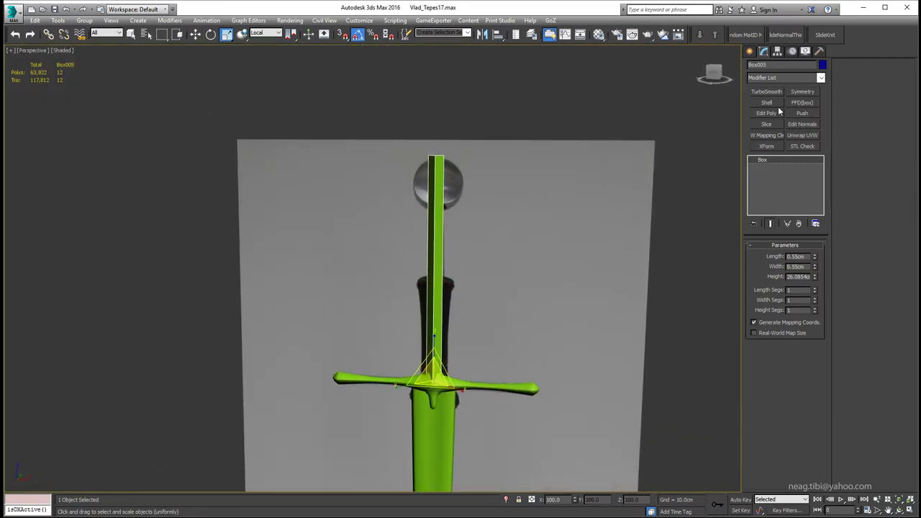
left_click(767, 113)
- Select the top polygon of the tang (Box005) at polygon level, ready to scale it
key("F3")
mouse_move(421, 170)
middle_mouse_down("alt")
mouse_move(475, 165)
mouse_move(428, 245)
mouse_move(457, 211)
middle_mouse_up("alt")
key("4")
key("q")
left_click(474, 163)
key("F3")
key("2")
key("4")
key("ctrl+a")
key("4")
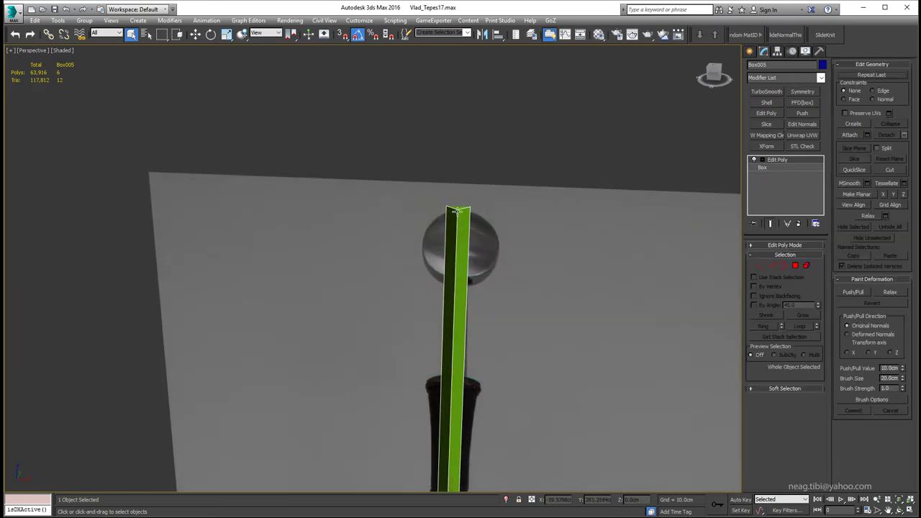
key("4")
left_click(457, 209)
key("w")
key("r")
- At edge level, inspect the tang above the crossguard in the four-view layout
scroll(455, 384, "down", 5)
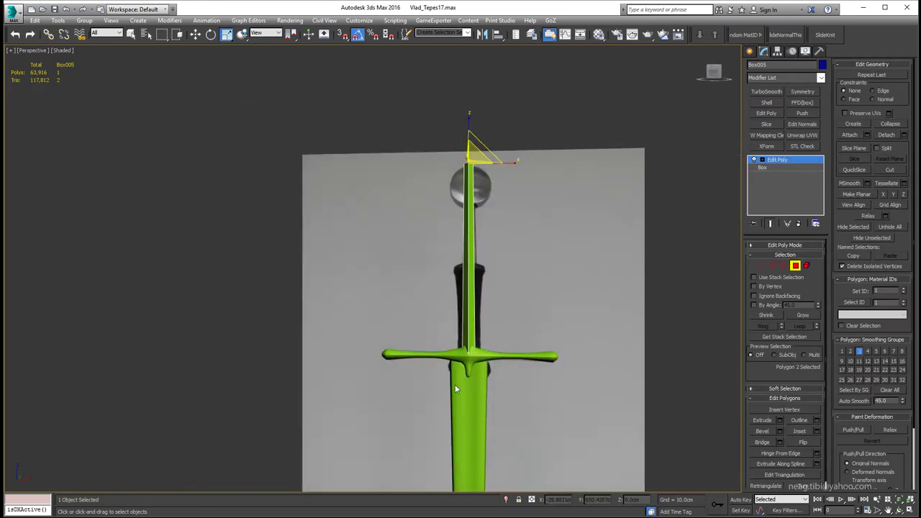
scroll(455, 384, "up", 5)
mouse_move(455, 384)
middle_mouse_down("alt")
mouse_move(521, 248)
mouse_move(464, 285)
middle_mouse_up("alt")
scroll(521, 249, "up", 5)
scroll(464, 285, "up", 3)
key("2")
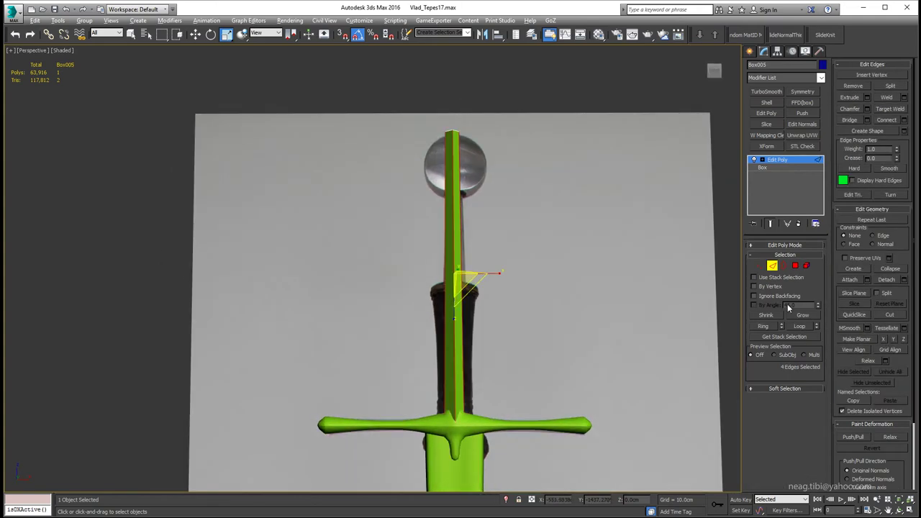
middle_click_drag(623, 296, 609, 302, "alt")
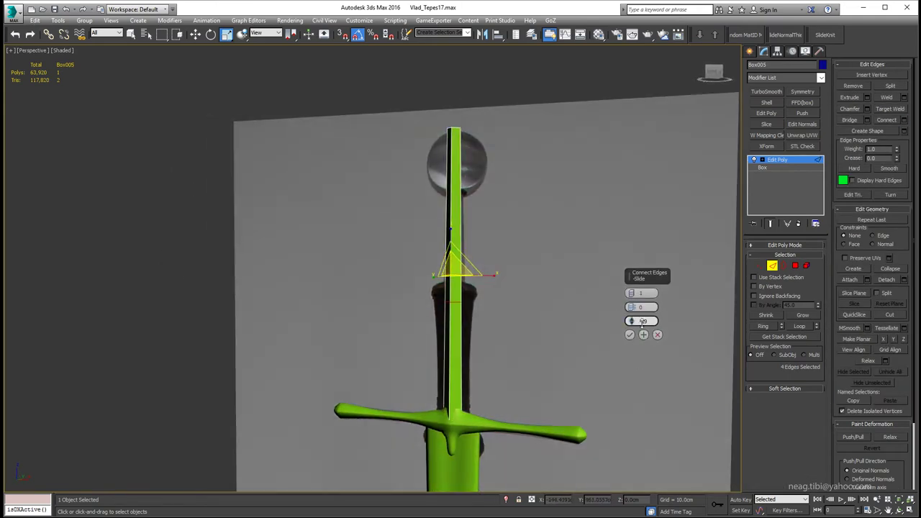
key("alt+w")
scroll(547, 189, "up", 3)
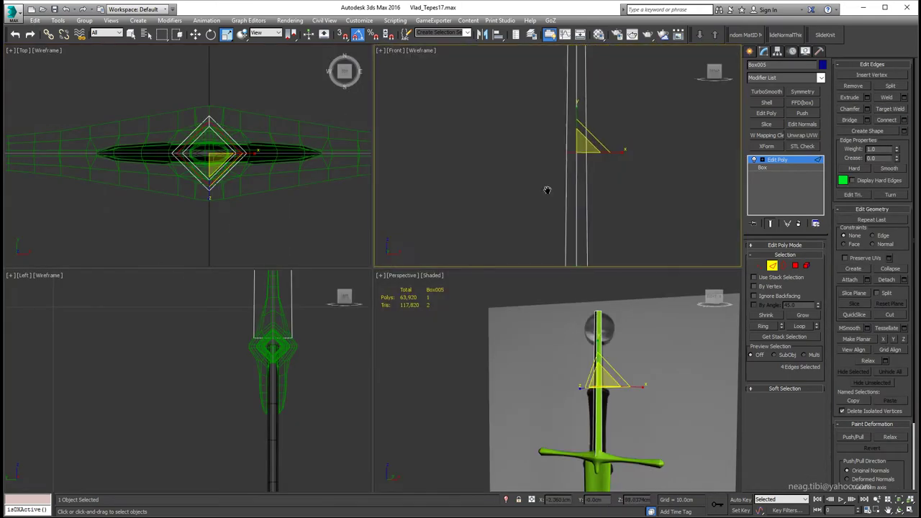
scroll(555, 261, "down", 3)
scroll(557, 217, "down", 3)
mouse_move(576, 424)
middle_mouse_down("alt")
mouse_move(591, 452)
mouse_move(486, 378)
mouse_move(450, 380)
mouse_move(491, 403)
mouse_move(468, 372)
middle_mouse_up("alt")
key("alt+w")
- Check the tang in wireframe at polygon level, then select the crossguard object
key("F3")
key("F3")
key("4")
scroll(491, 404, "up", 2)
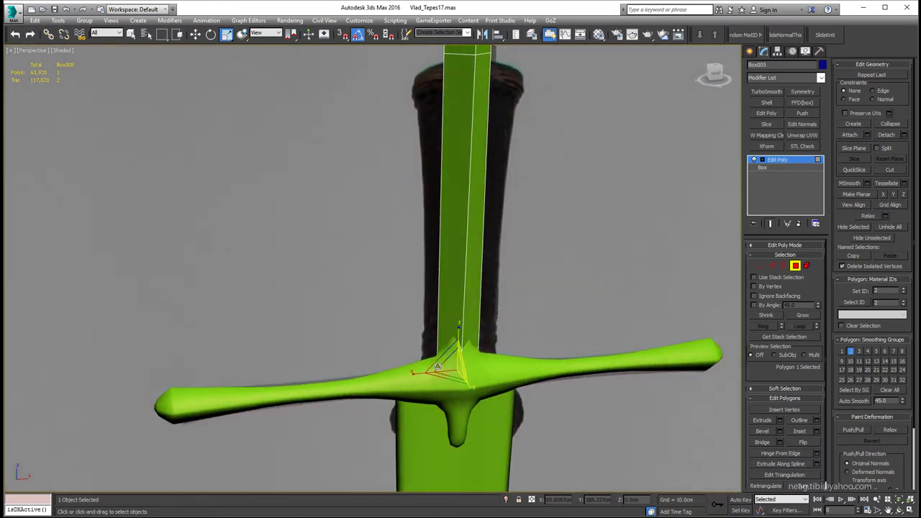
key("F3")
scroll(468, 372, "down", 2)
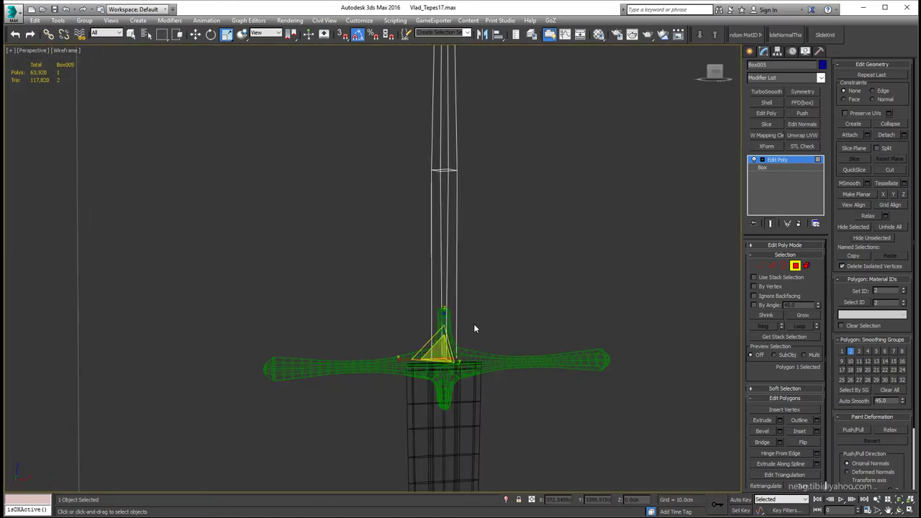
mouse_move(474, 325)
middle_mouse_down("alt")
mouse_move(482, 366)
mouse_move(469, 315)
mouse_move(389, 330)
mouse_move(403, 323)
mouse_move(419, 367)
middle_mouse_up("alt")
key("F3")
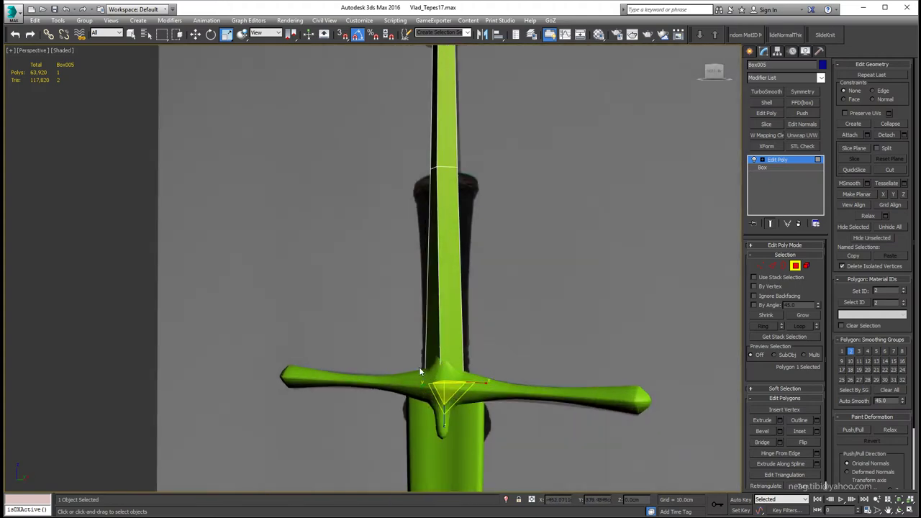
left_click(324, 381)
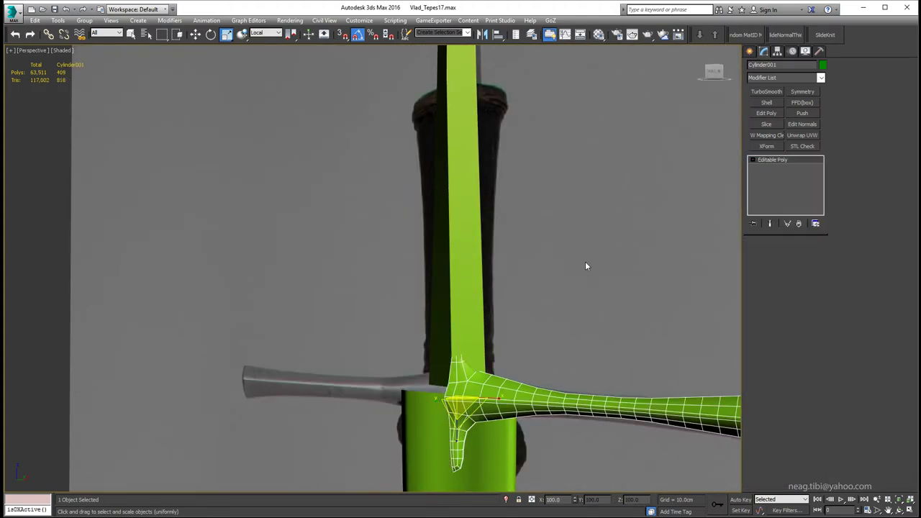
- Select the full edge loop running up the crossguard's tip
key("F3")
mouse_move(585, 261)
middle_mouse_down("alt")
mouse_move(423, 346)
mouse_move(458, 284)
mouse_move(513, 346)
mouse_move(424, 309)
mouse_move(416, 287)
middle_mouse_up("alt")
key("F3")
key("F3")
key("4")
key("q")
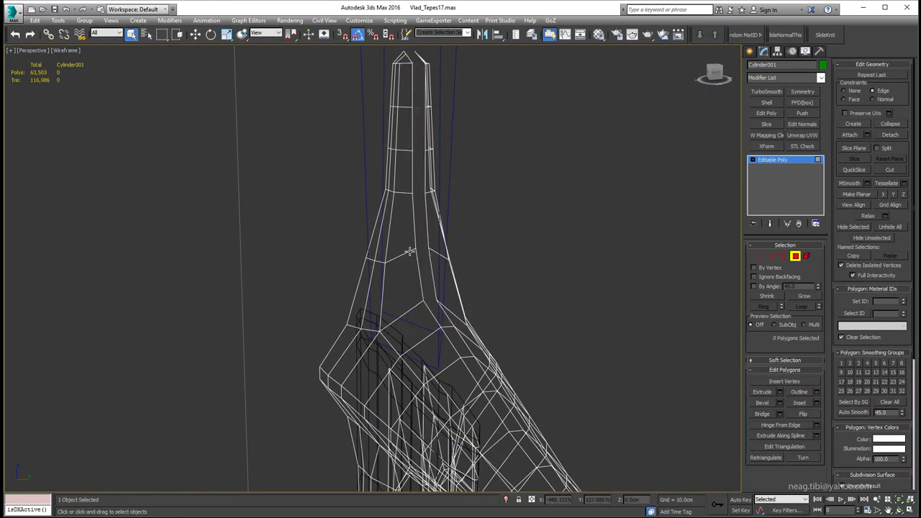
middle_click_drag(409, 251, 415, 265, "alt")
key("2")
double_click(450, 344)
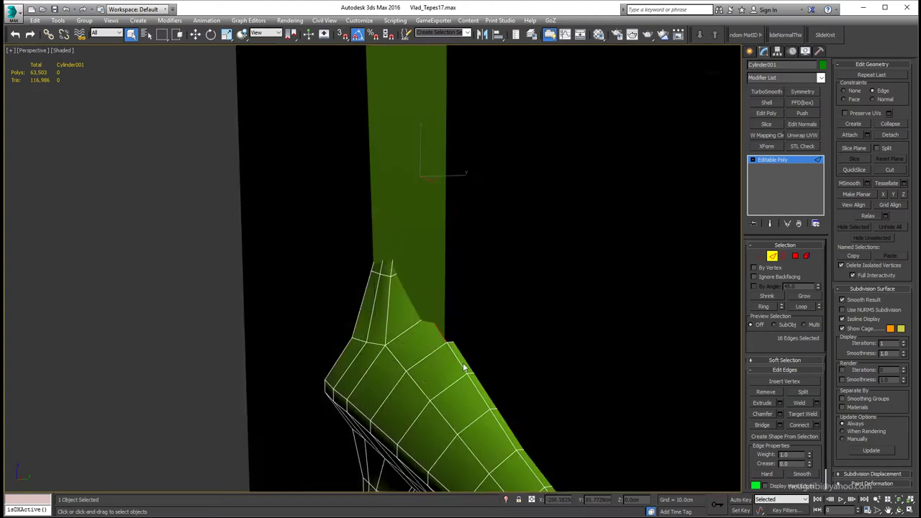
- At vertex level, scale the tip vertices apart to split the tip into two prongs
middle_click_drag(535, 412, 444, 360, "alt")
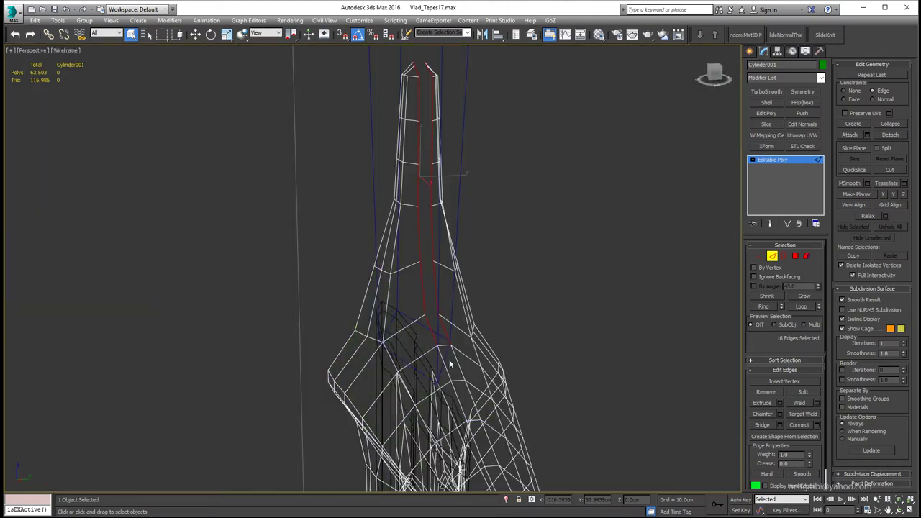
left_click(762, 256)
middle_click_drag(417, 256, 382, 115, "alt")
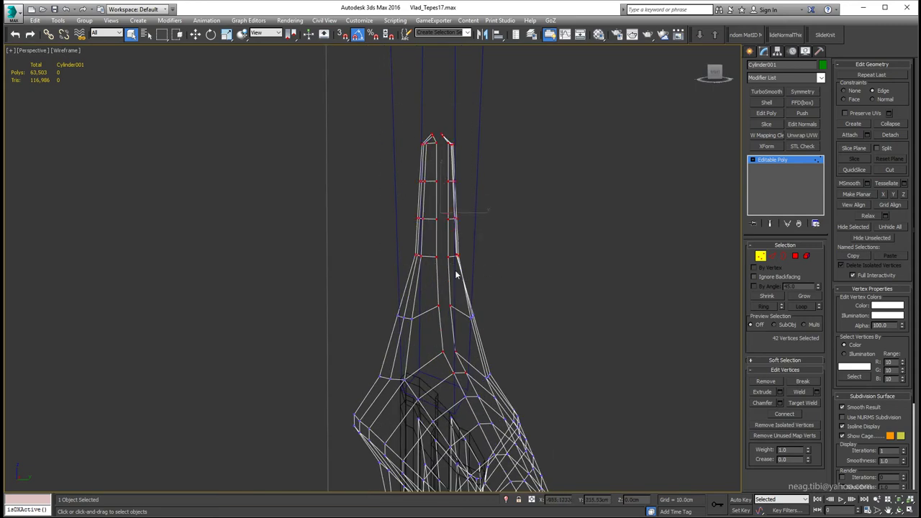
mouse_move(456, 274)
middle_mouse_down("alt")
mouse_move(429, 275)
mouse_move(405, 212)
mouse_move(403, 220)
middle_mouse_up("alt")
key("r")
mouse_move(403, 220)
left_mouse_down()
mouse_move(377, 218)
mouse_move(439, 220)
left_mouse_up()
key("F3")
key("F3")
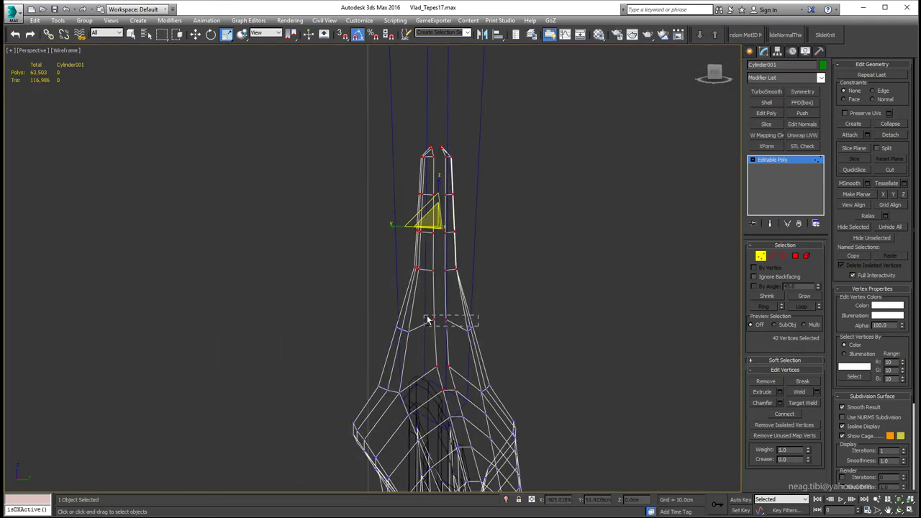
mouse_move(428, 321)
middle_mouse_down("alt")
mouse_move(475, 302)
mouse_move(365, 240)
mouse_move(365, 261)
mouse_move(411, 237)
middle_mouse_up("alt")
key("F3")
- Box-select the top vertices of both prongs, checking them in wireframe and shaded views
key("F3")
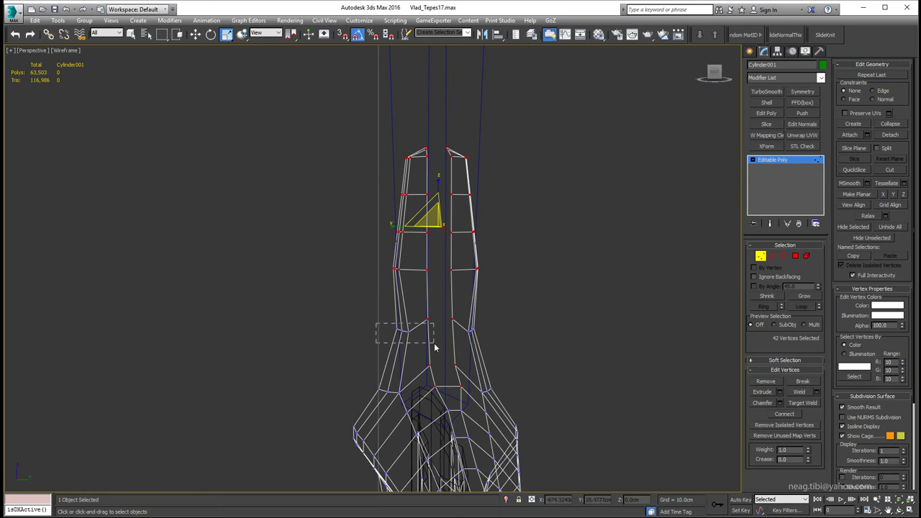
mouse_move(392, 331)
middle_mouse_down("alt")
mouse_move(382, 324)
mouse_move(387, 267)
mouse_move(346, 186)
middle_mouse_up("alt")
key("F3")
key("F3")
left_click_drag(346, 186, 481, 314)
middle_click_drag(481, 314, 462, 261, "alt")
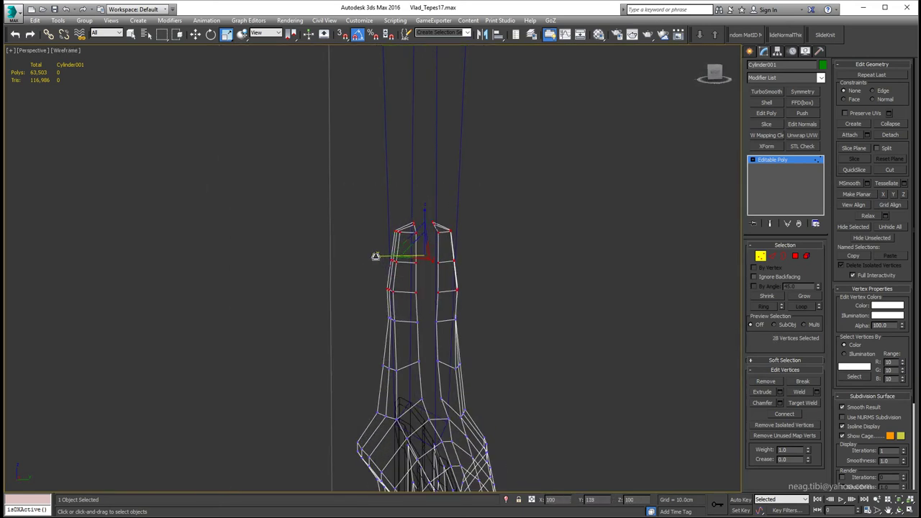
left_click(425, 205)
middle_click_drag(425, 205, 418, 201, "alt")
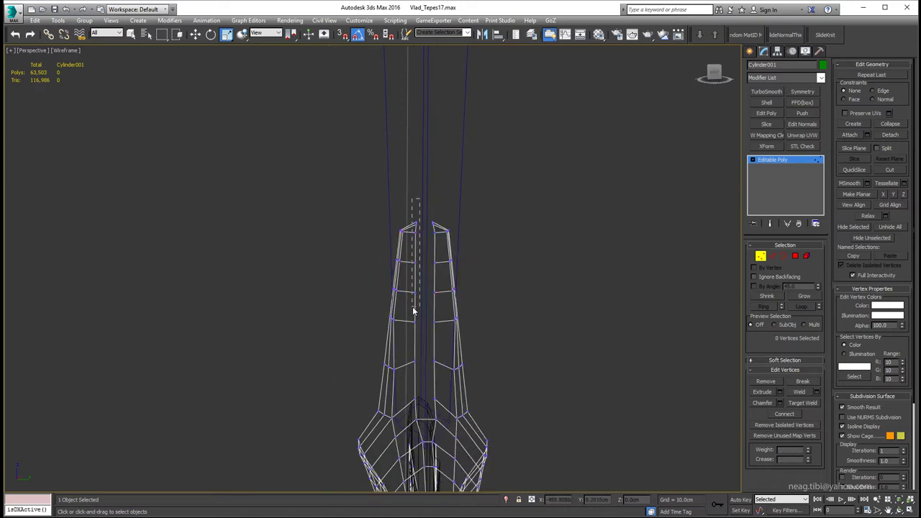
left_click_drag(442, 308, 443, 308)
mouse_move(442, 307)
middle_mouse_down("alt")
mouse_move(379, 245)
mouse_move(338, 231)
mouse_move(366, 230)
mouse_move(384, 276)
mouse_move(353, 259)
mouse_move(368, 248)
middle_mouse_up("alt")
left_click(70, 50)
left_click(90, 69)
key("F3")
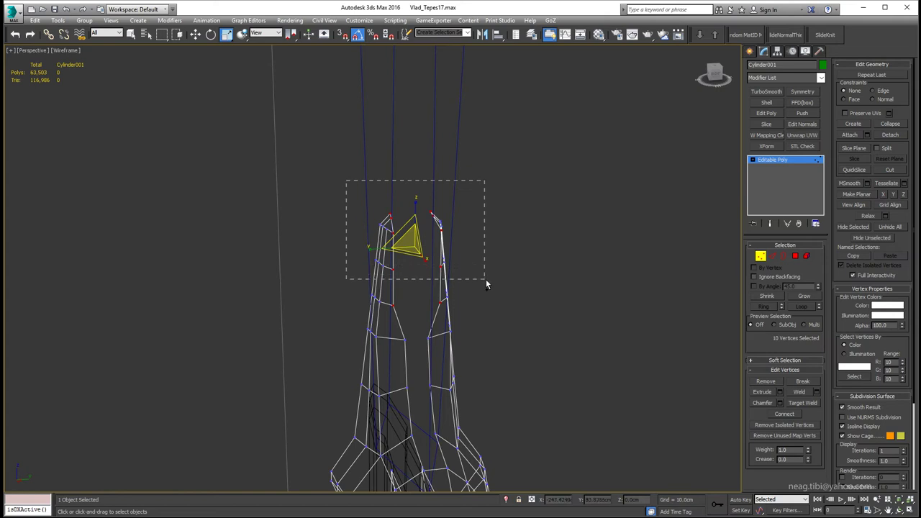
- Select the vertices at the tops of both prongs and check them in shaded view
mouse_move(371, 259)
middle_mouse_down("alt")
mouse_move(356, 257)
mouse_move(345, 216)
middle_mouse_up("alt")
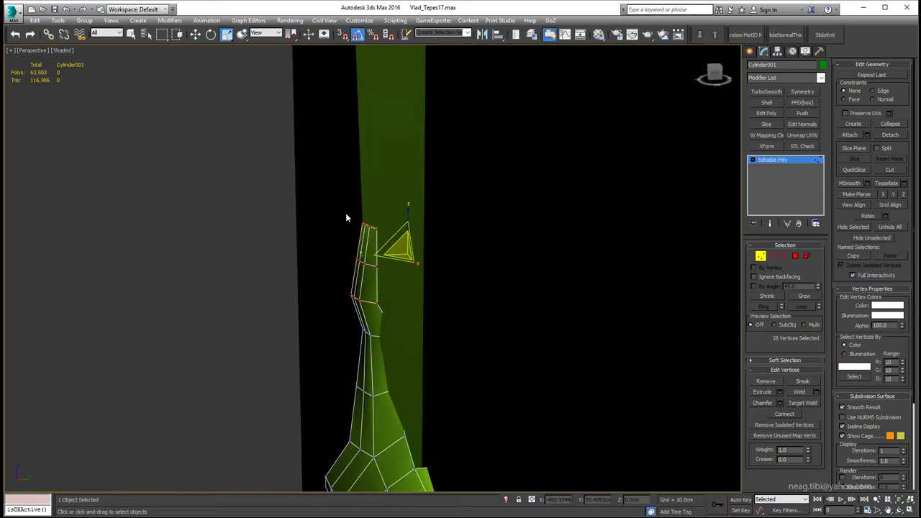
left_click_drag(331, 178, 463, 236)
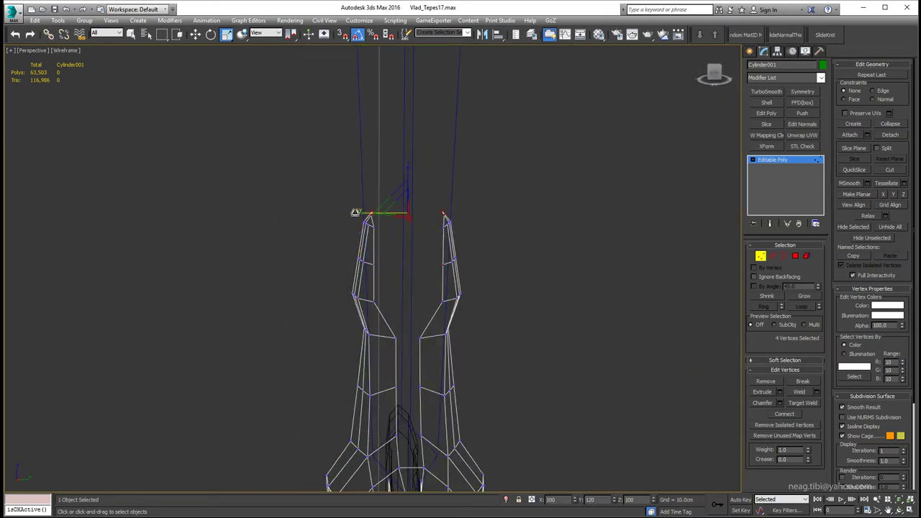
scroll(374, 226, "up", 2)
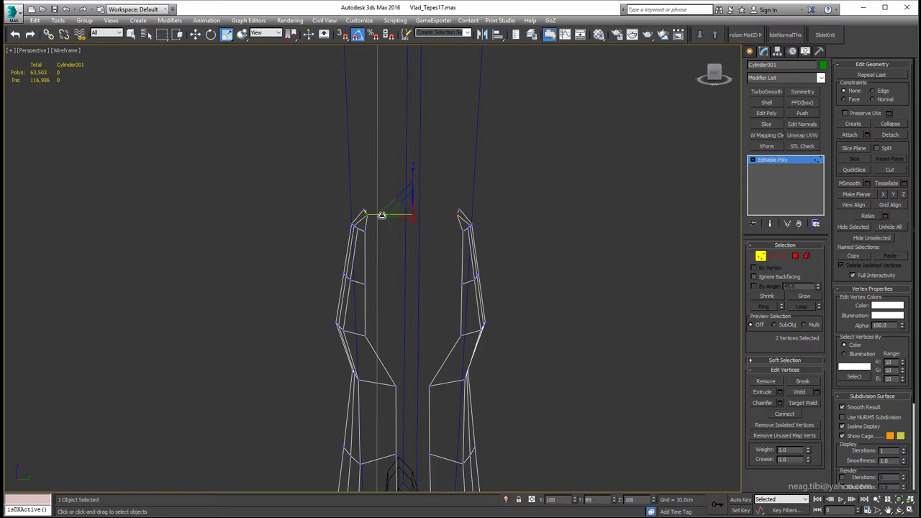
key("F3")
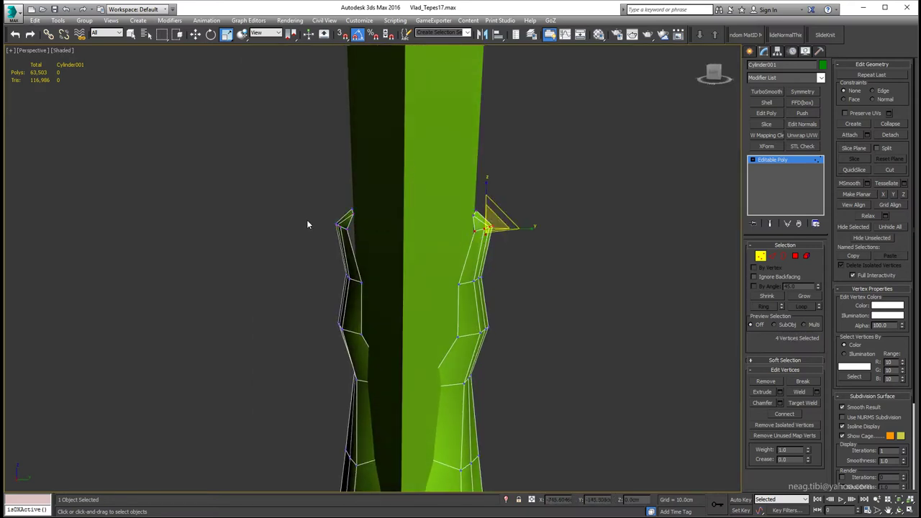
middle_click_drag(307, 224, 316, 221, "alt")
left_click_drag(316, 220, 369, 254, "ctrl")
middle_click_drag(368, 254, 485, 233, "alt")
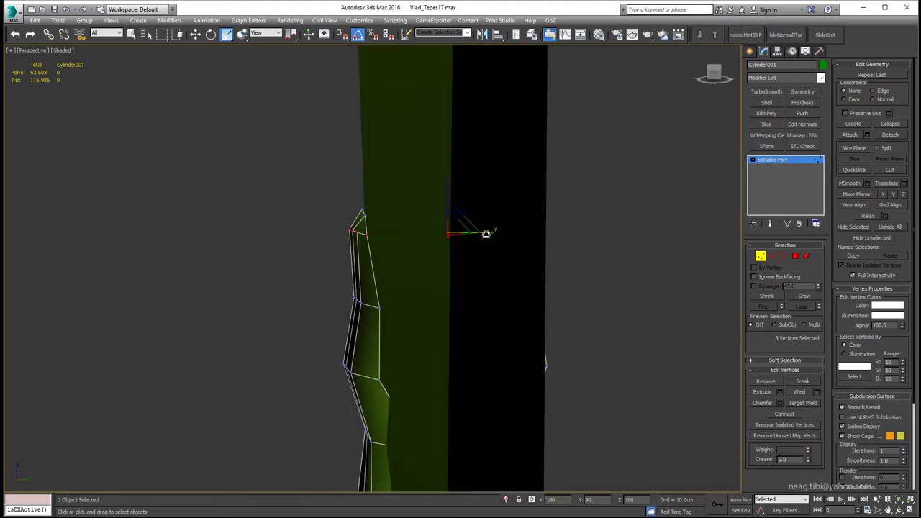
left_click_drag(485, 233, 484, 234)
left_click(364, 214)
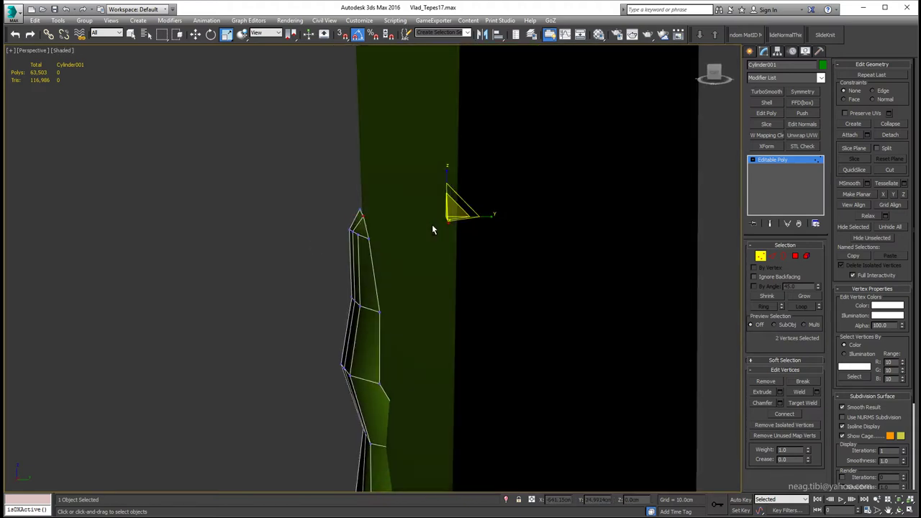
mouse_move(363, 214)
middle_mouse_down("alt")
mouse_move(483, 237)
mouse_move(400, 215)
mouse_move(371, 225)
middle_mouse_up("alt")
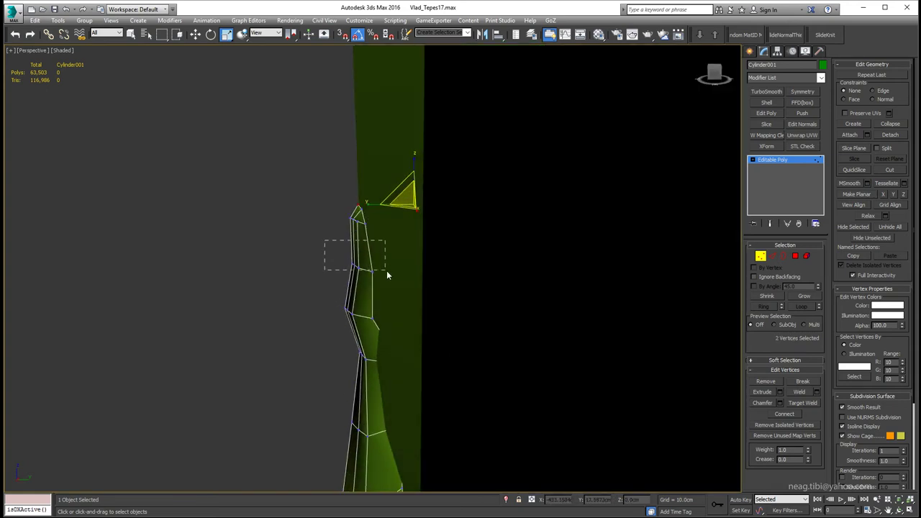
- Select a lower vertex row and move two of the left prong's vertices down
left_click_drag(325, 241, 386, 274)
middle_click_drag(386, 275, 461, 272, "alt")
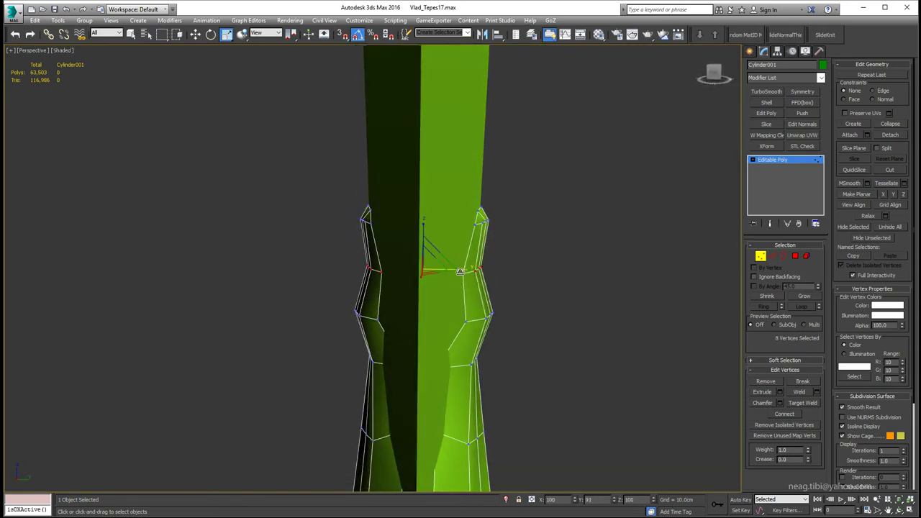
key("F3")
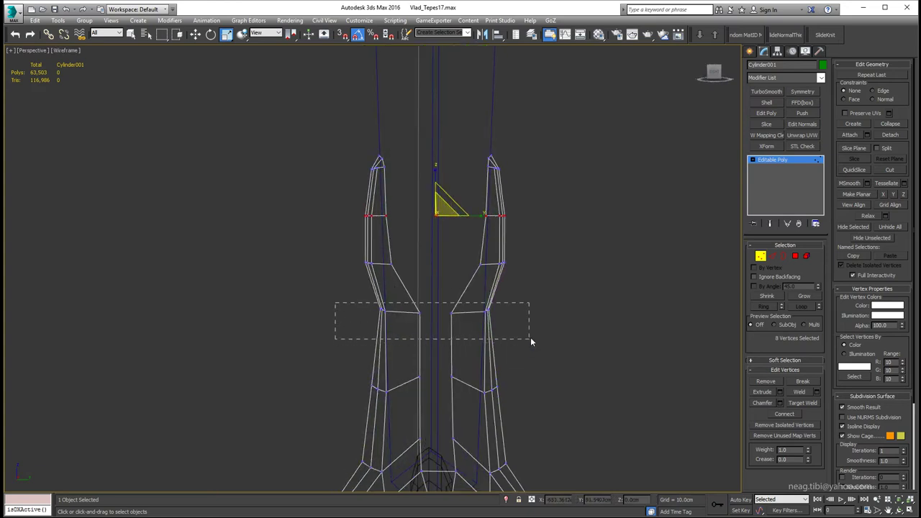
left_click_drag(335, 302, 531, 342)
key("F3")
mouse_move(531, 342)
middle_mouse_down("alt")
mouse_move(431, 302)
mouse_move(404, 318)
middle_mouse_up("alt")
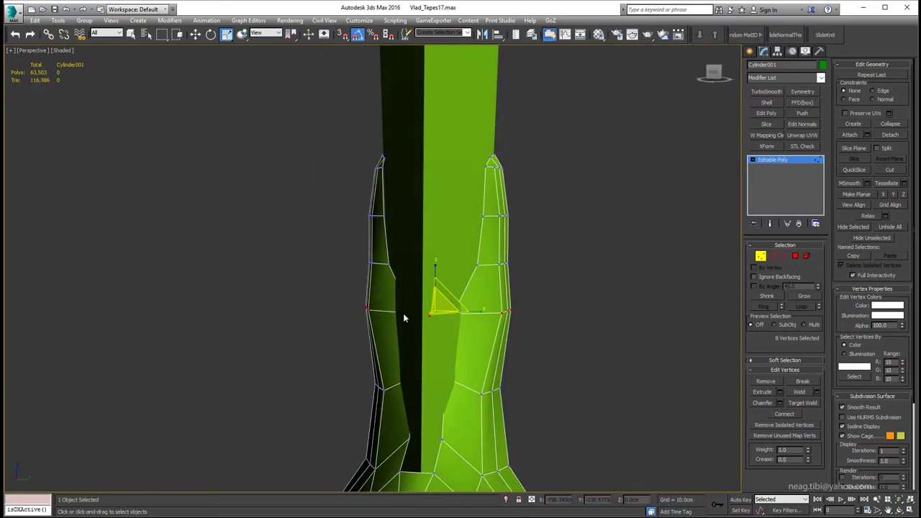
key("F3")
key("F3")
left_click(389, 313)
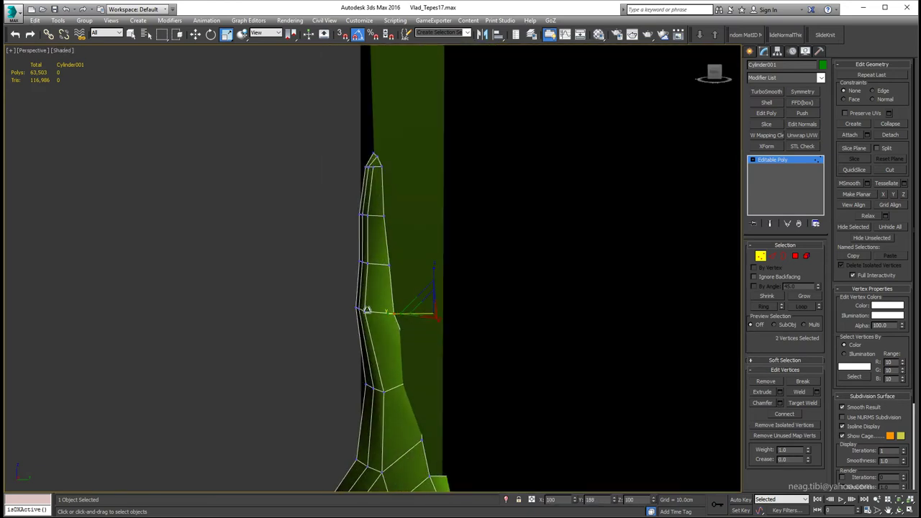
key("F3")
left_click_drag(390, 311, 399, 378)
key("F3")
middle_click_drag(366, 377, 353, 265, "alt")
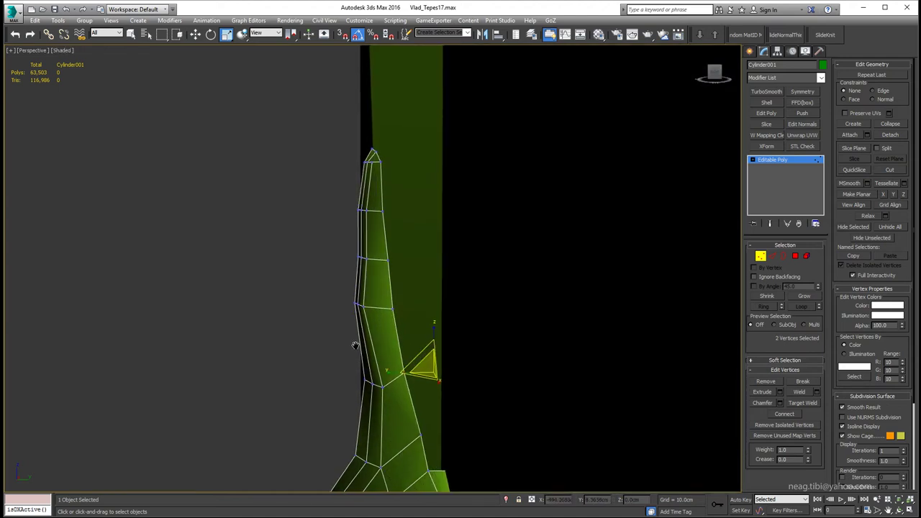
key("F3")
- Add the matching right-prong vertices and pull the ring inward to pinch both prongs
mouse_move(515, 284)
left_mouse_down("ctrl")
mouse_move(484, 303)
mouse_move(476, 292)
left_mouse_up("ctrl")
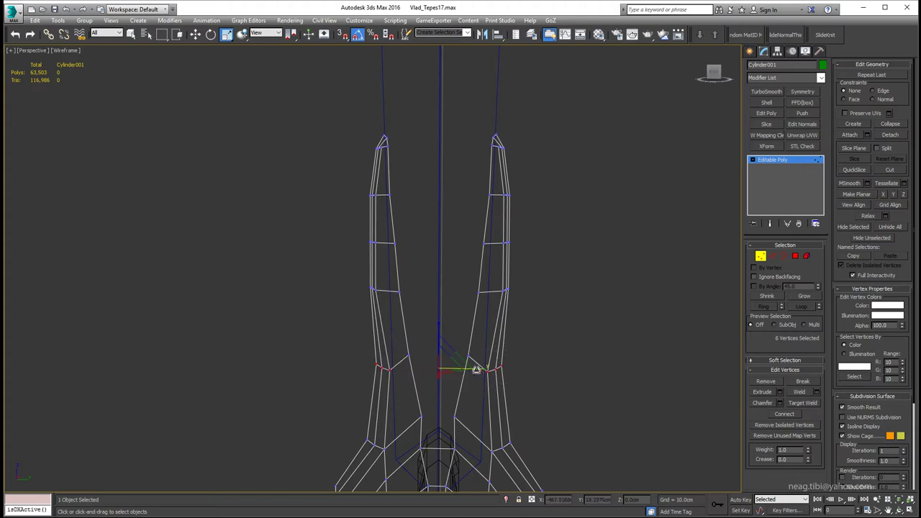
left_click_drag(476, 369, 479, 370)
key("F3")
middle_click_drag(514, 386, 387, 312, "alt")
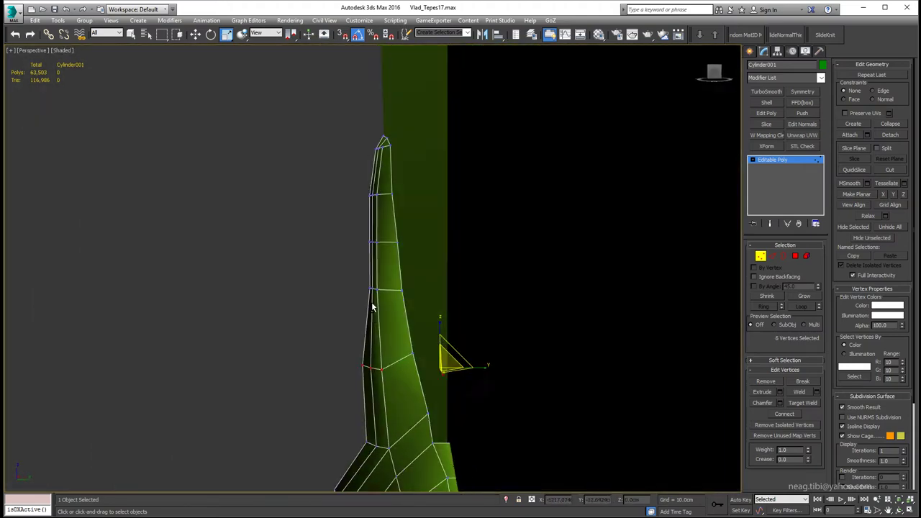
left_click_drag(322, 331, 385, 385)
left_click_drag(475, 368, 488, 368)
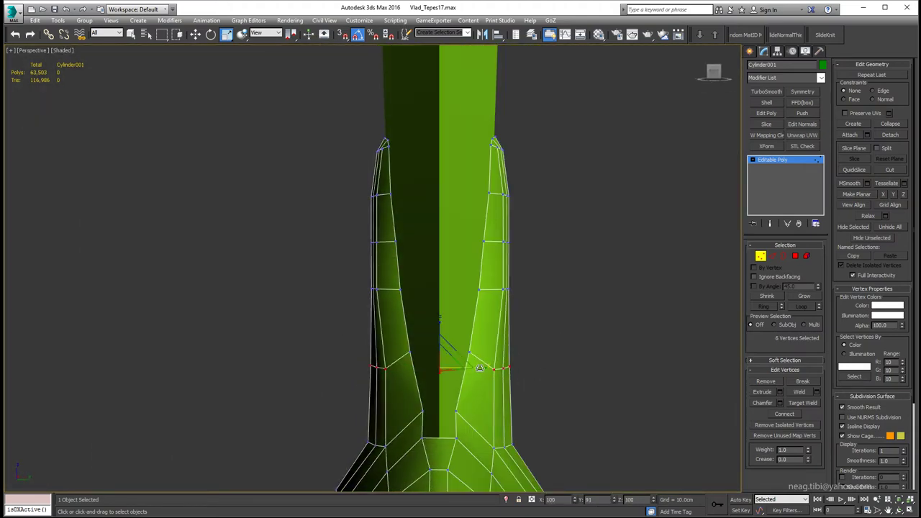
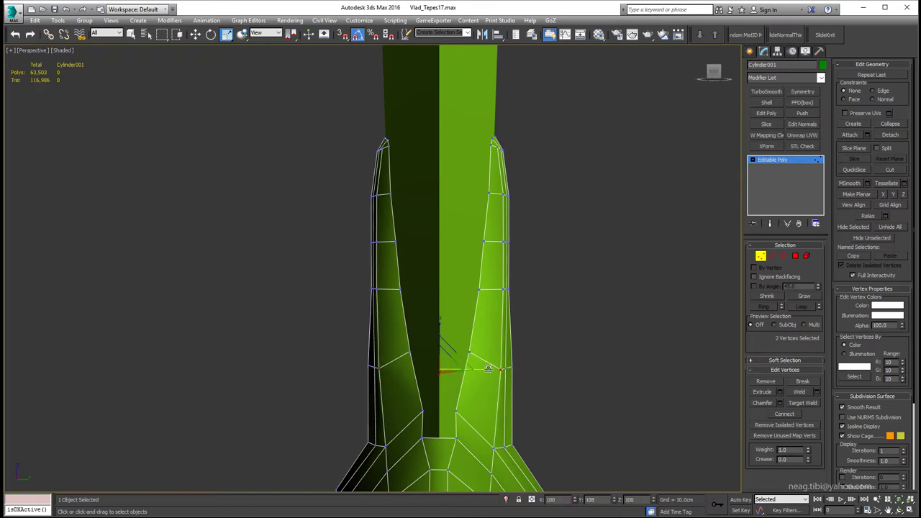
- Check the langet's profile in a wireframe Front view, then return to shaded Perspective
mouse_move(487, 369)
middle_mouse_down("alt")
mouse_move(417, 142)
mouse_move(430, 175)
mouse_move(430, 152)
middle_mouse_up("alt")
key("F3")
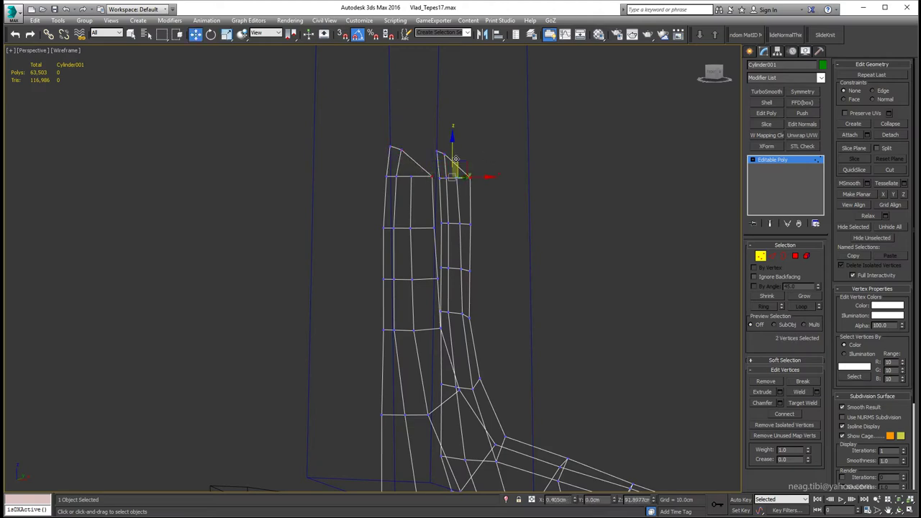
key("alt+w")
key("alt+w")
key("f")
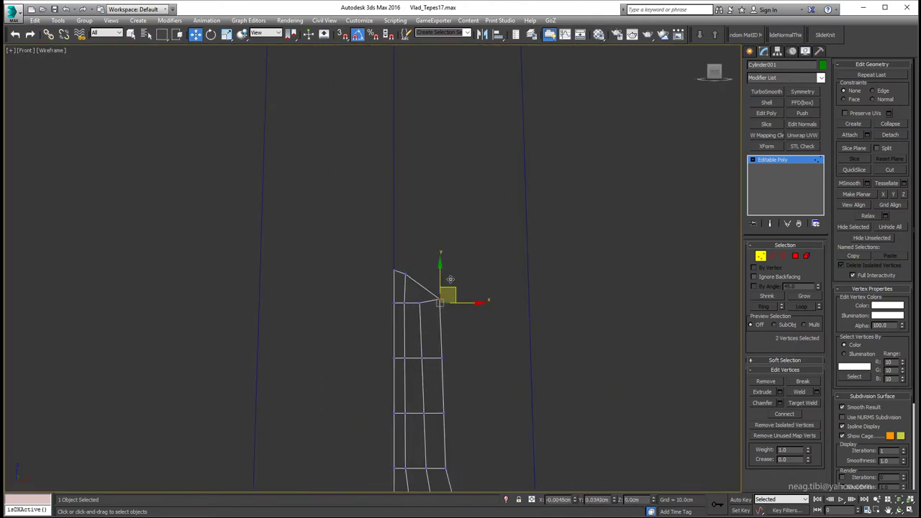
key("F3")
key("p")
key("F3")
key("F3")
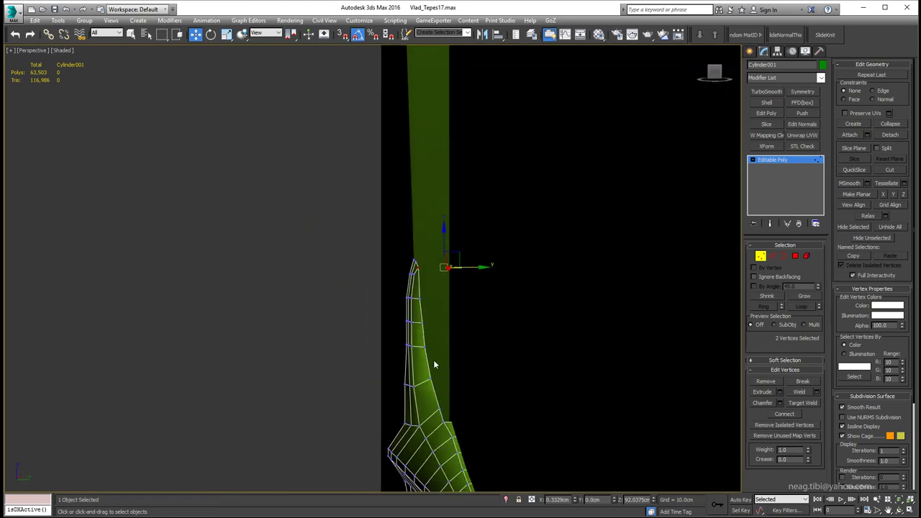
mouse_move(424, 364)
middle_mouse_down("alt")
mouse_move(404, 434)
mouse_move(489, 428)
middle_mouse_up("alt")
- Select the two vertices at the langet's pointed tip, ready for scaling
key("2")
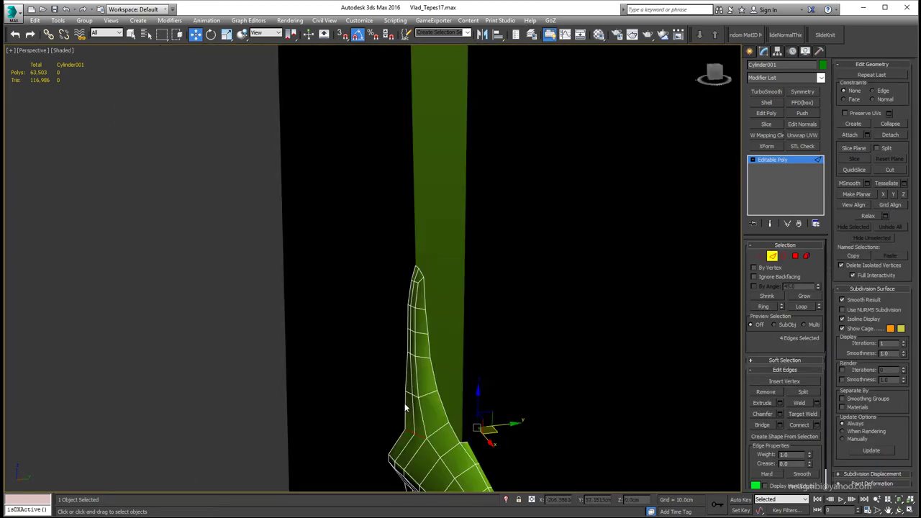
key("r")
key("1")
mouse_move(617, 288)
middle_mouse_down("alt")
mouse_move(421, 334)
mouse_move(411, 323)
mouse_move(498, 317)
mouse_move(487, 262)
mouse_move(504, 306)
mouse_move(379, 281)
mouse_move(417, 282)
mouse_move(292, 279)
mouse_move(235, 334)
mouse_move(648, 237)
mouse_move(361, 176)
middle_mouse_up("alt")
left_click(449, 323)
left_click(462, 315, "ctrl")
- Select the square bar Box005 and connect its edges with a new loop
left_click(662, 236)
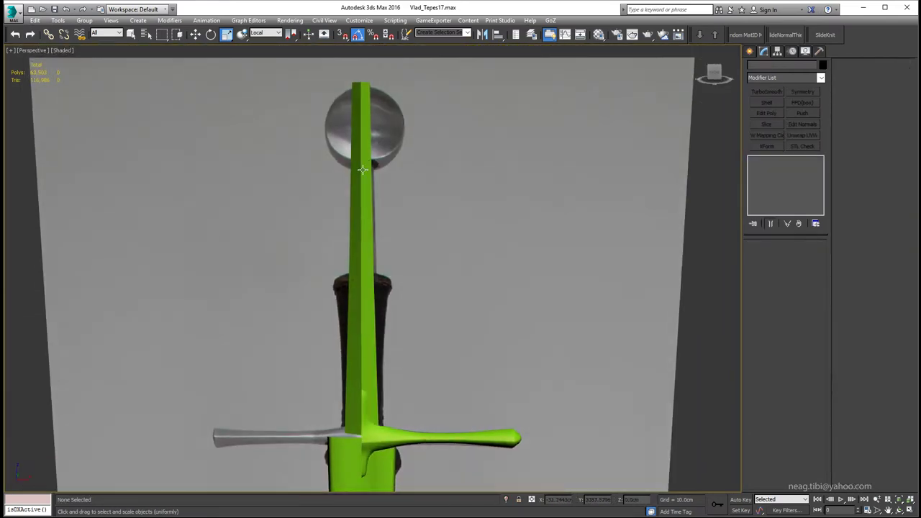
left_click(362, 176)
key("q")
scroll(362, 176, "up", 3)
scroll(361, 176, "up", 3)
key("2")
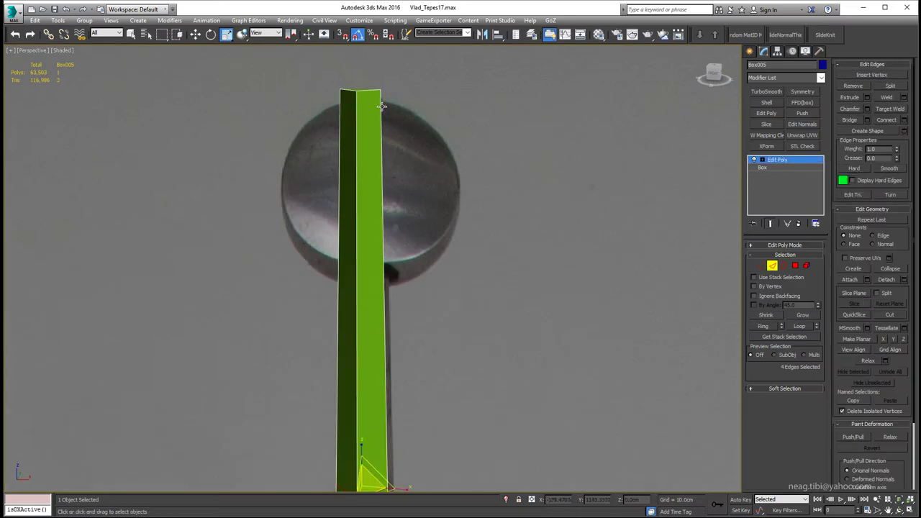
left_click(904, 120)
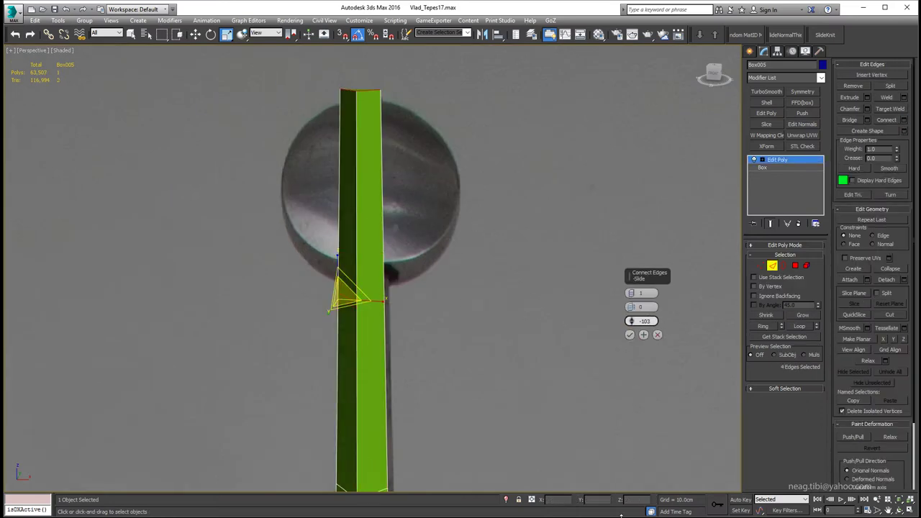
left_click(630, 335)
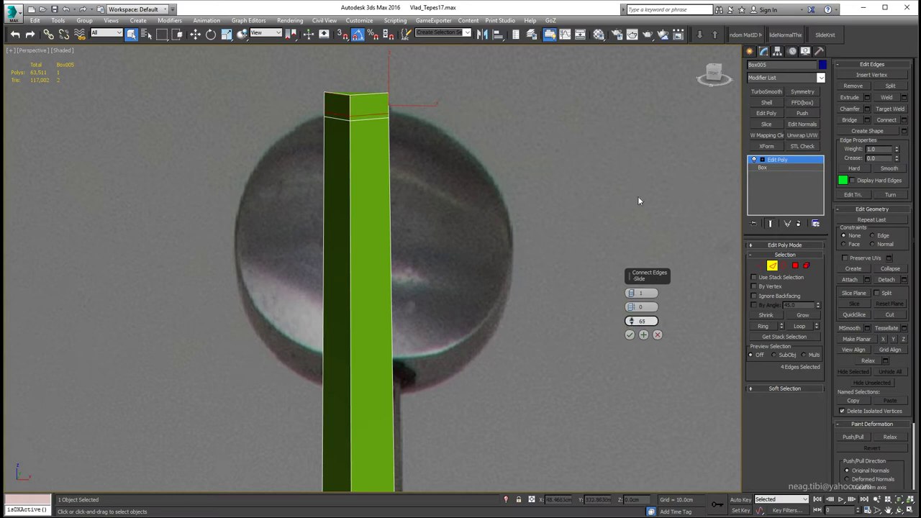
- Add a second connecting edge loop near the bar's top
left_click(468, 198)
scroll(406, 117, "up", 5)
left_click(904, 119)
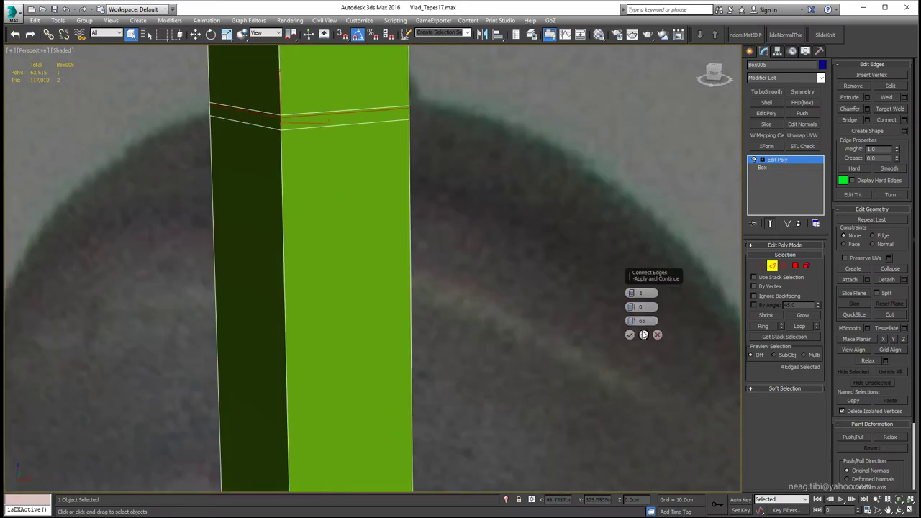
left_click(630, 335)
- Push the bar's surface in by -0.05cm and collapse it to Editable Poly
left_click(800, 114)
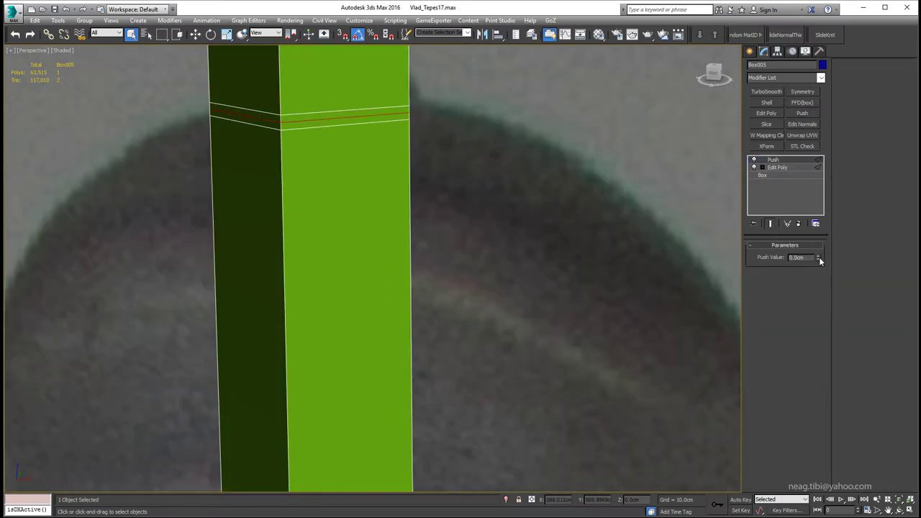
left_click_drag(818, 259, 818, 263)
scroll(388, 273, "down", 5)
right_click(412, 148)
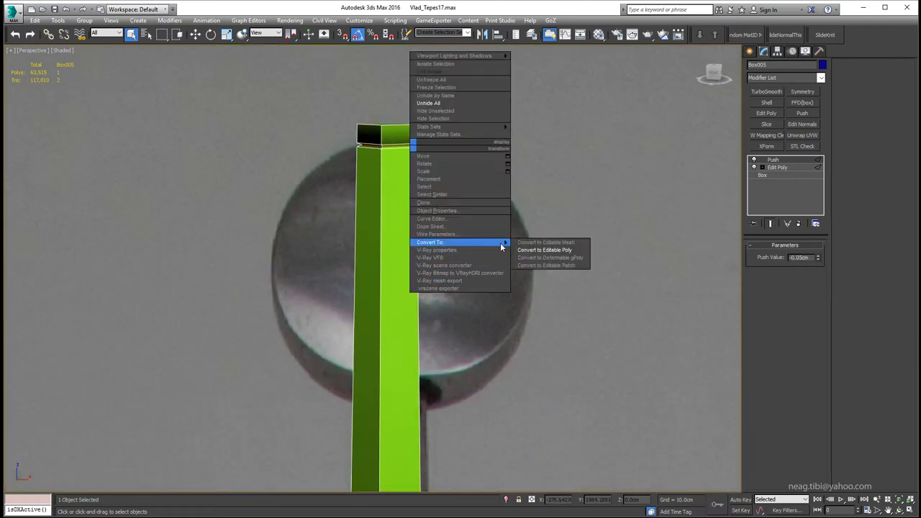
left_click(544, 250)
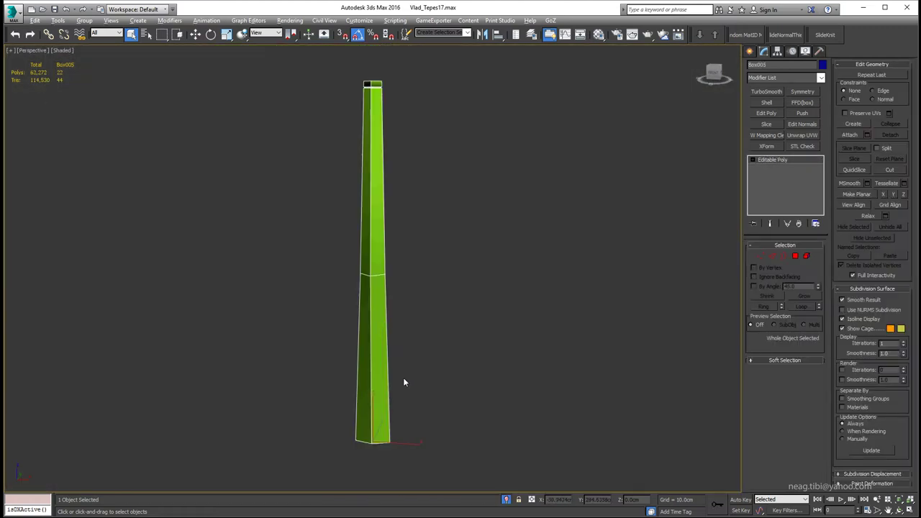
- Inset the bar's top face
mouse_move(403, 382)
middle_mouse_down("alt")
mouse_move(388, 324)
mouse_move(373, 142)
mouse_move(365, 209)
middle_mouse_up("alt")
key("4")
scroll(373, 142, "up", 4)
left_click(365, 209)
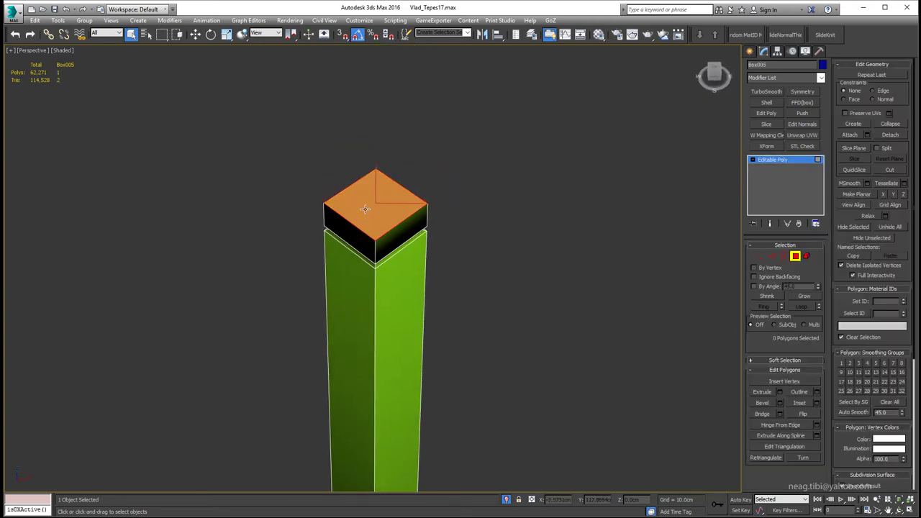
left_click(817, 403)
left_click_drag(631, 303, 631, 305)
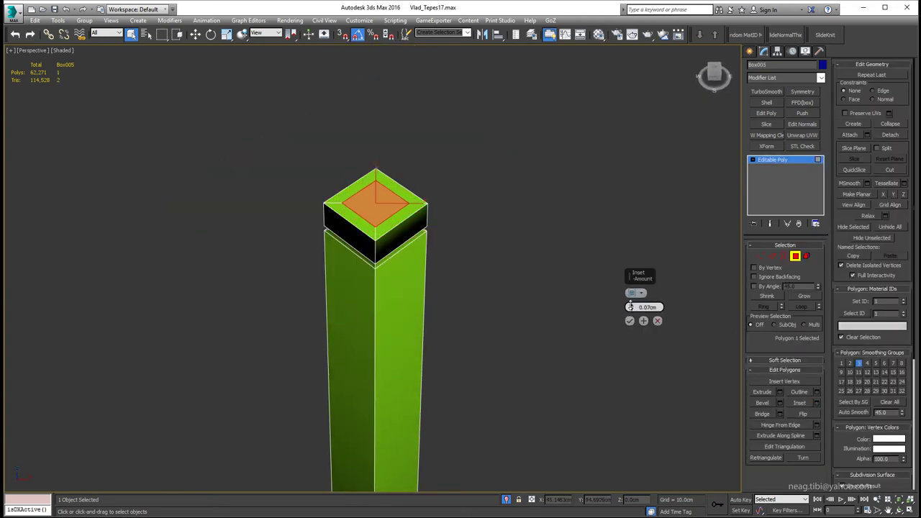
left_click(630, 321)
- Chamfer the edges of the bar's top block
key("w")
key("2")
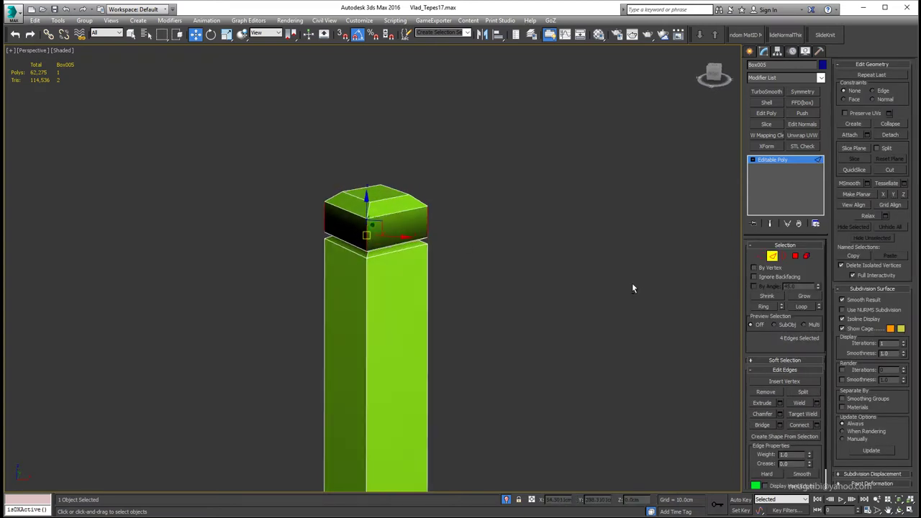
key("ctrl+shift+c")
key("Return")
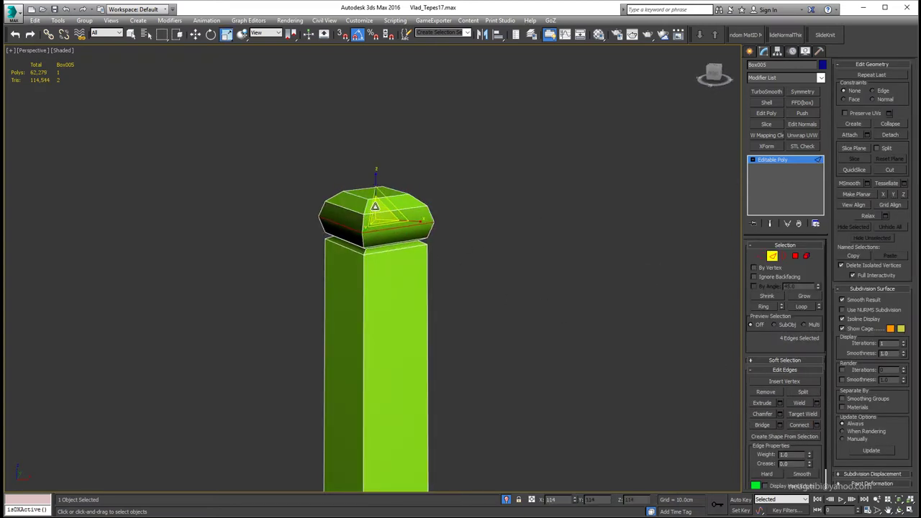
- Connect the bar's long edges with a new loop slid to 104
scroll(357, 273, "up", 2)
left_click(816, 424)
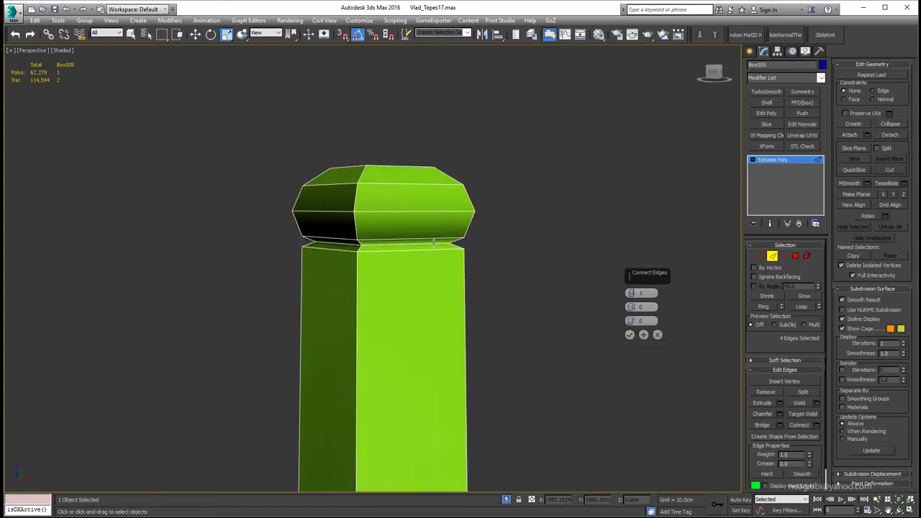
key("z")
scroll(504, 230, "down", 2)
left_click_drag(631, 321, 637, 120)
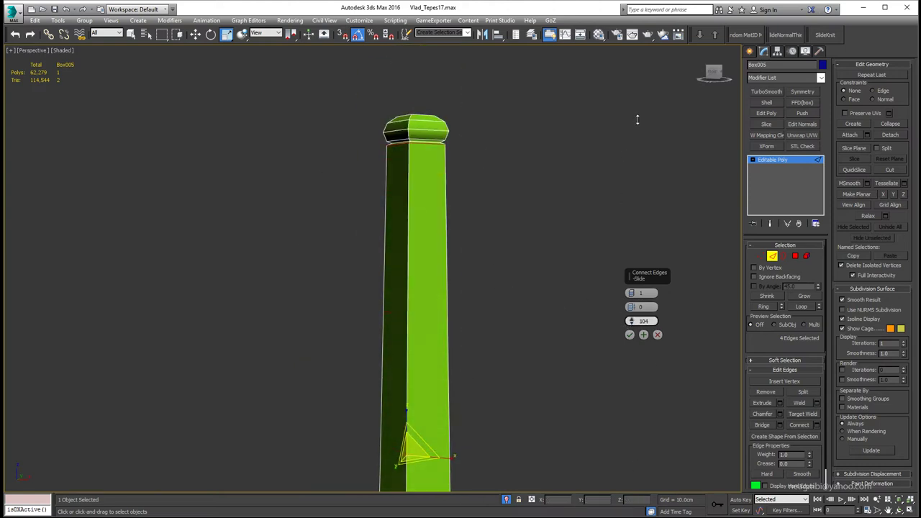
left_click(630, 336)
key("3")
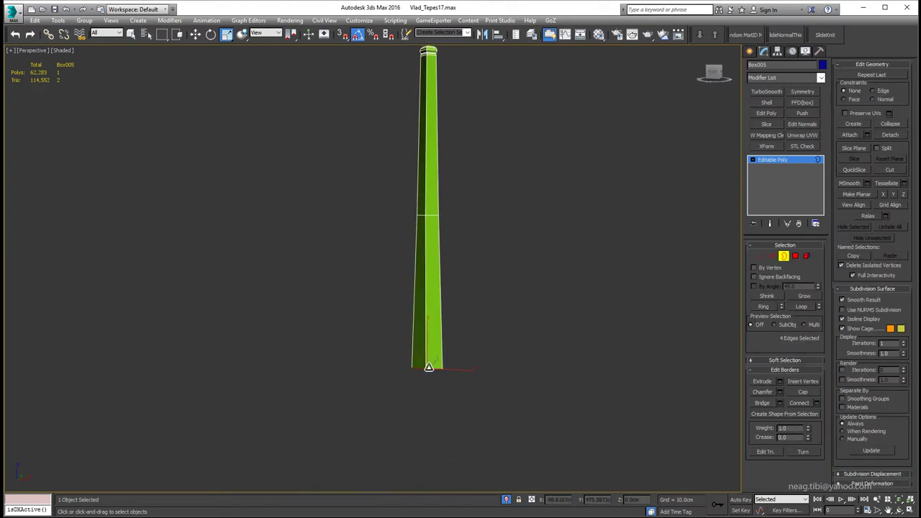
scroll(429, 288, "up", 4)
- Chamfer the bar's bottom border by 1.0cm
left_click(779, 392)
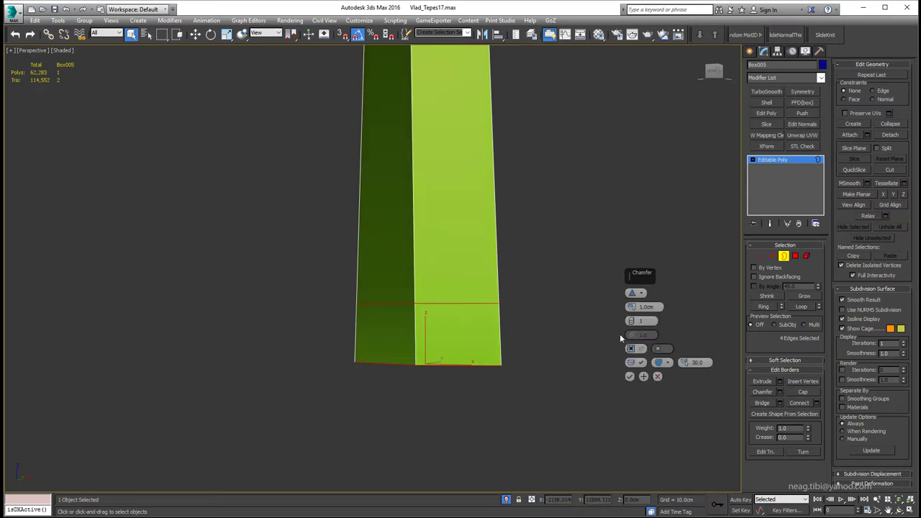
left_click(629, 376)
scroll(475, 281, "down", 3)
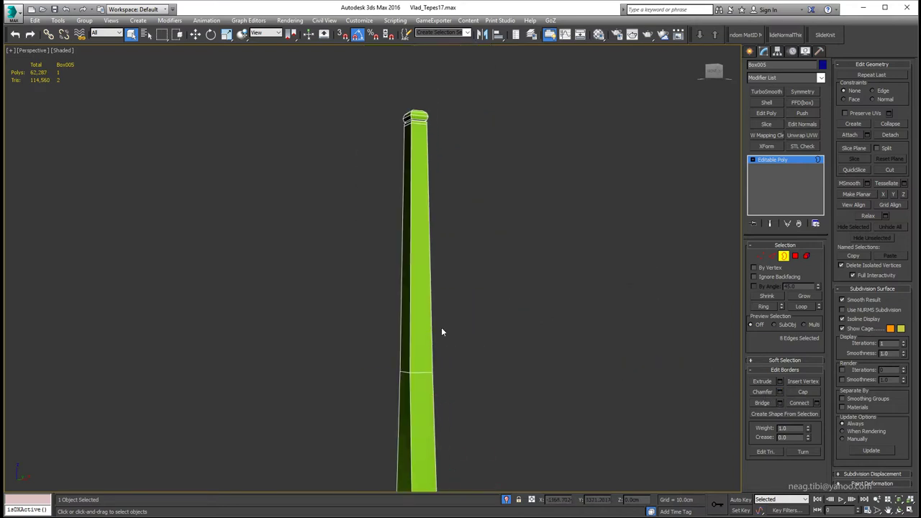
scroll(441, 326, "down", 3)
scroll(392, 216, "up", 2)
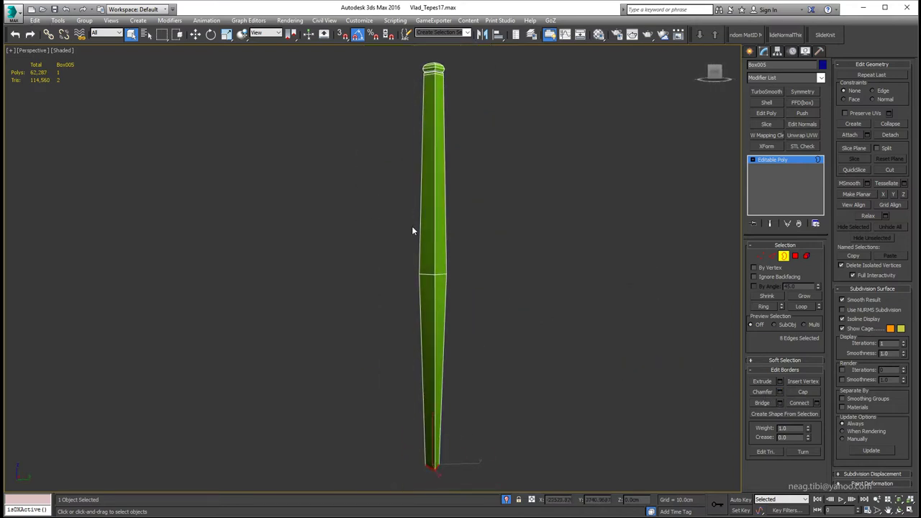
- Chamfer the bar's long lengthwise edges by 0.07cm
key("3")
key("2")
mouse_move(437, 231)
middle_mouse_down("alt")
mouse_move(455, 136)
mouse_move(426, 125)
middle_mouse_up("alt")
scroll(654, 285, "up", 2)
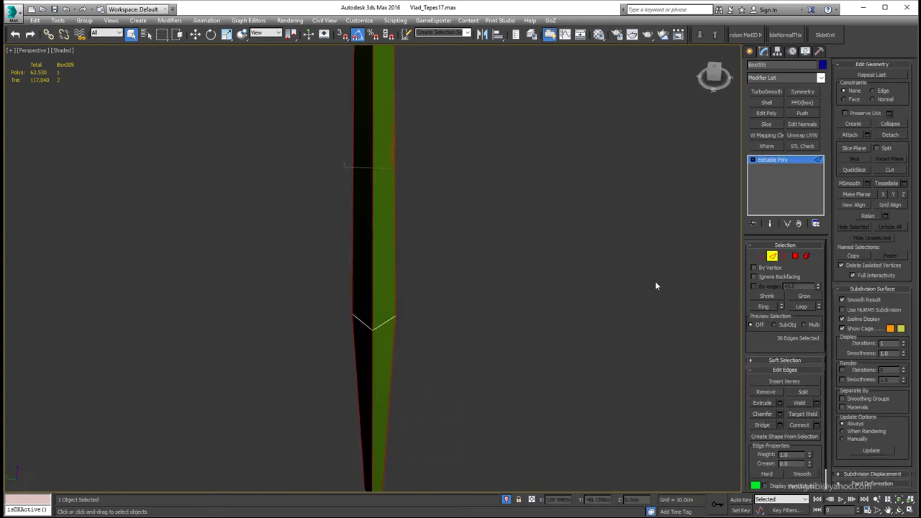
scroll(453, 281, "down", 3)
mouse_move(435, 288)
middle_mouse_down("alt")
mouse_move(308, 224)
mouse_move(621, 325)
middle_mouse_up("alt")
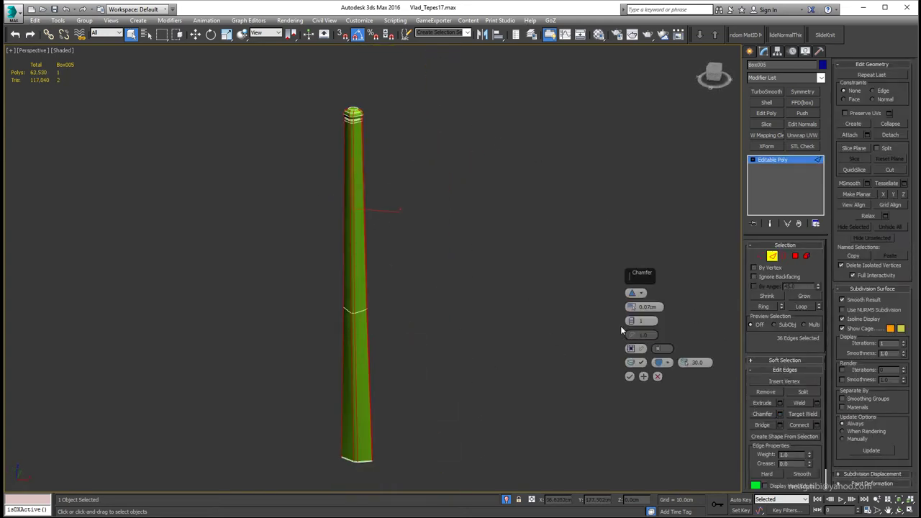
left_click(630, 376)
scroll(295, 174, "up", 5)
scroll(339, 253, "up", 4)
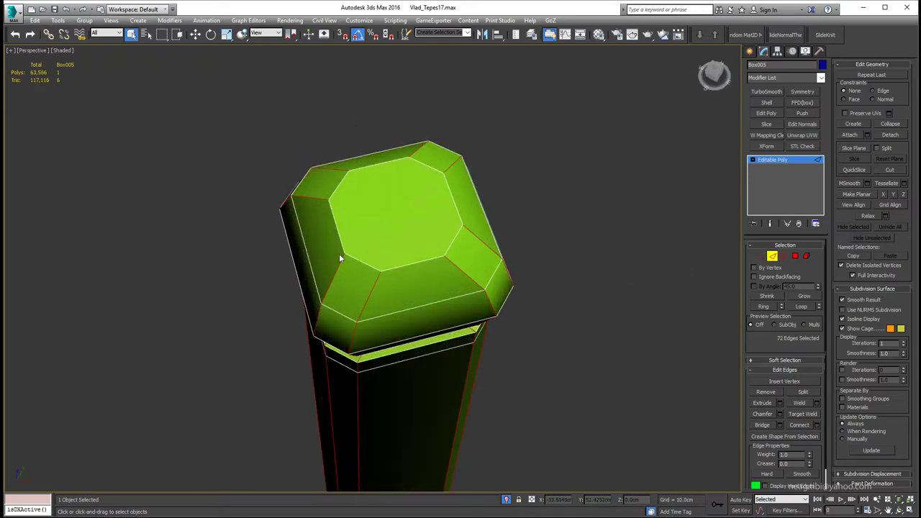
key("1")
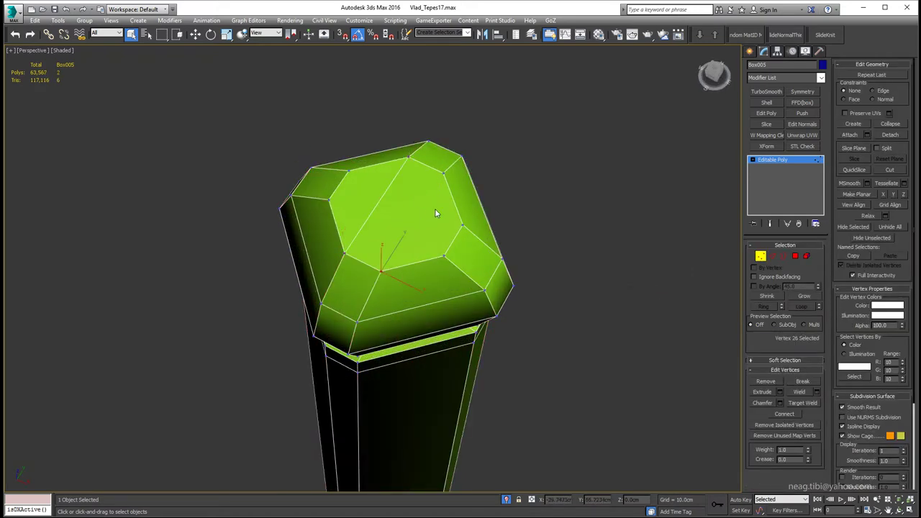
- Delete the cap's top face and close the opening with a new capped face
key("4")
left_click(441, 210)
key("Delete")
key("3")
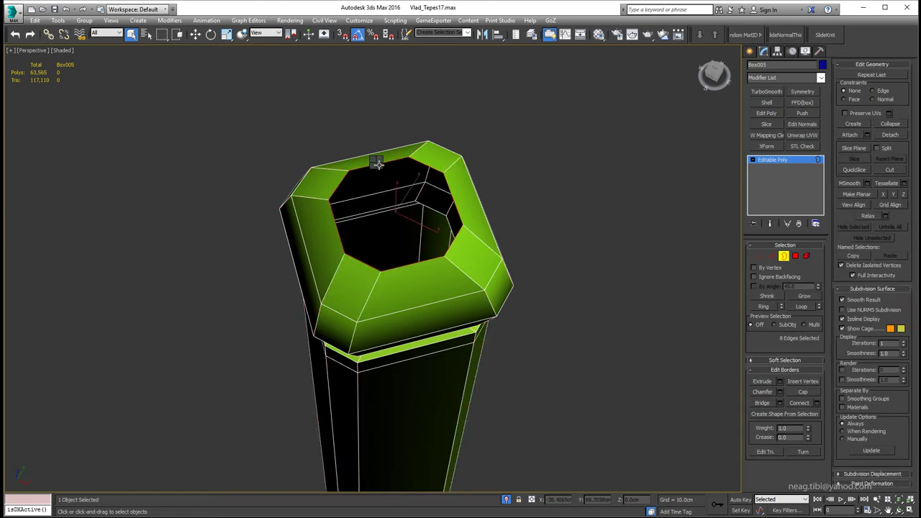
left_click(376, 161)
mouse_move(363, 235)
middle_mouse_down("alt")
mouse_move(386, 259)
mouse_move(466, 208)
mouse_move(432, 241)
middle_mouse_up("alt")
left_click(799, 392)
- Enter vertex mode with the Move tool, undo stray view changes, and view the cap diagonally
key("1")
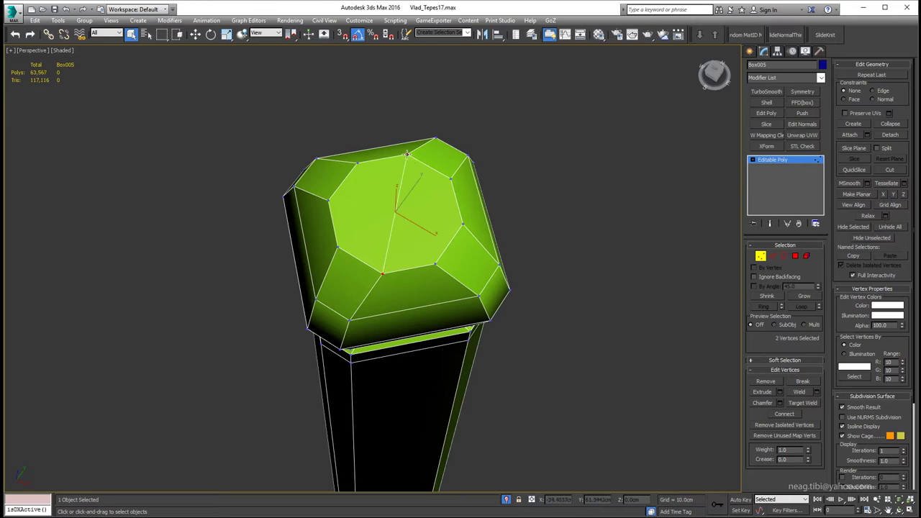
key("ctrl+c")
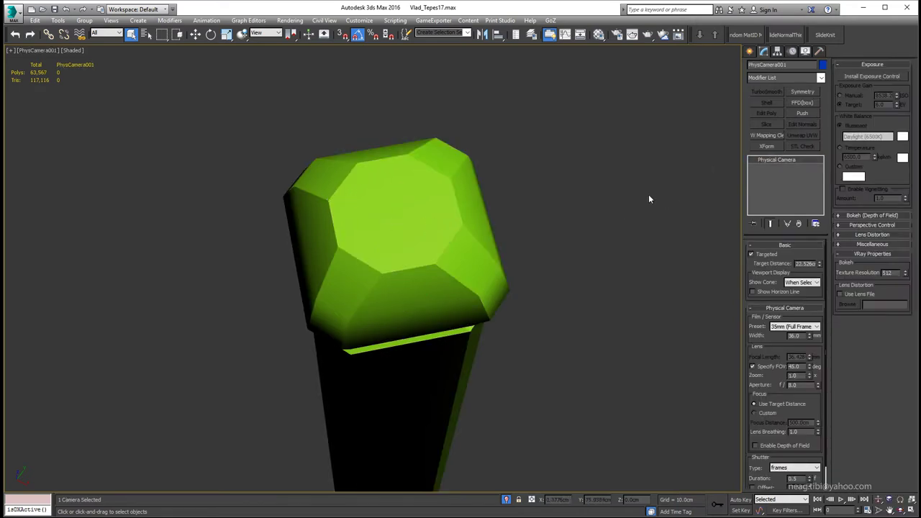
key("ctrl+z")
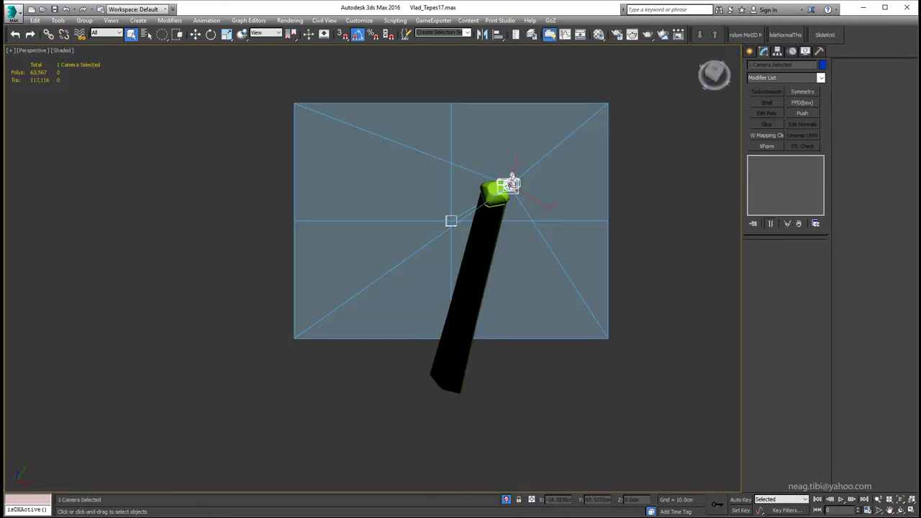
key("ctrl+z")
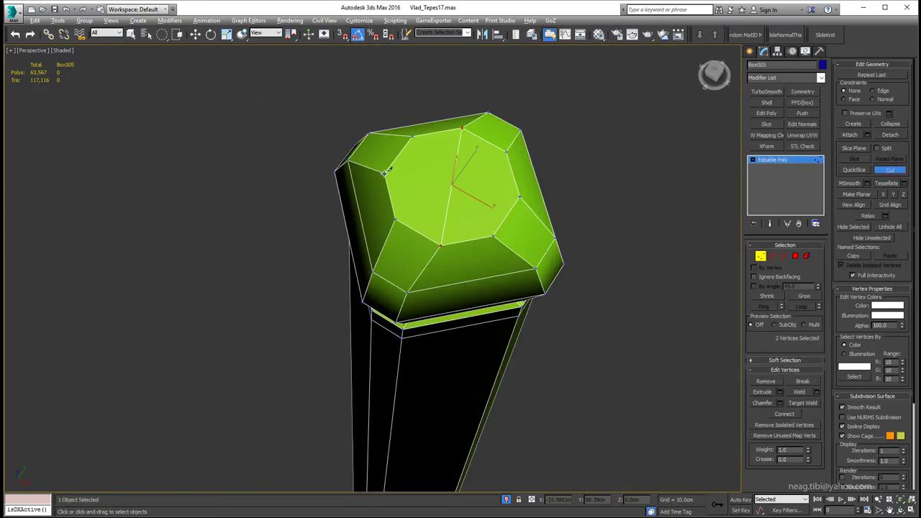
key("w")
key("ctrl+z")
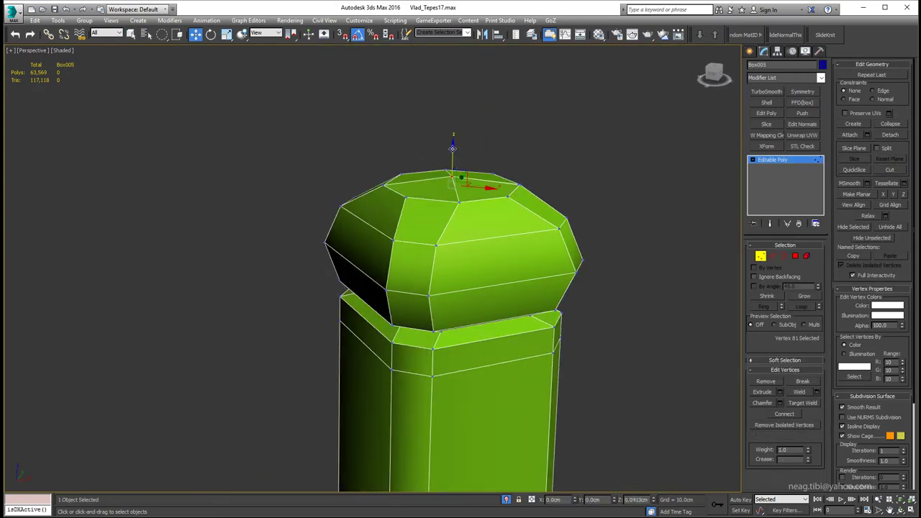
key("ctrl+z")
mouse_move(536, 188)
middle_mouse_down("alt")
mouse_move(575, 217)
mouse_move(576, 250)
mouse_move(612, 261)
mouse_move(600, 193)
mouse_move(501, 241)
mouse_move(502, 375)
mouse_move(462, 314)
mouse_move(497, 359)
middle_mouse_up("alt")
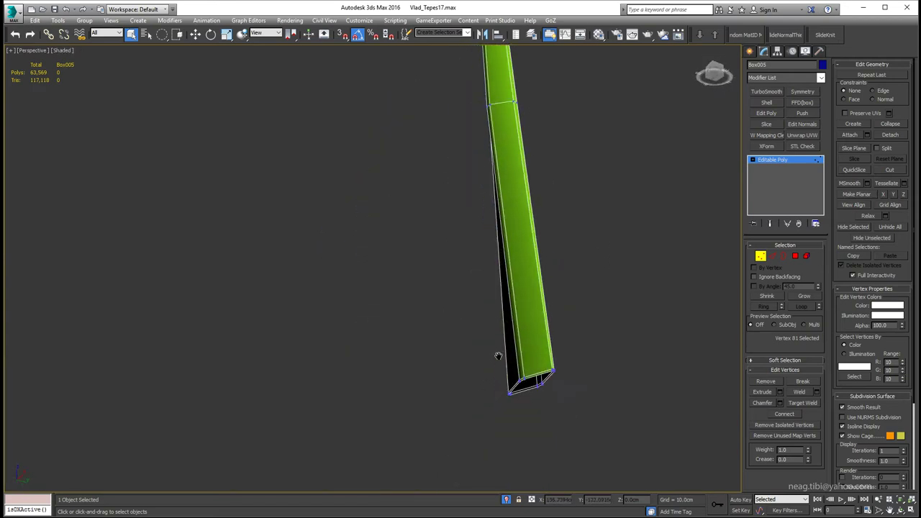
- Add a connecting edge loop on the tang pillar
key("2")
middle_click_drag(551, 343, 547, 302, "alt")
left_click(818, 425)
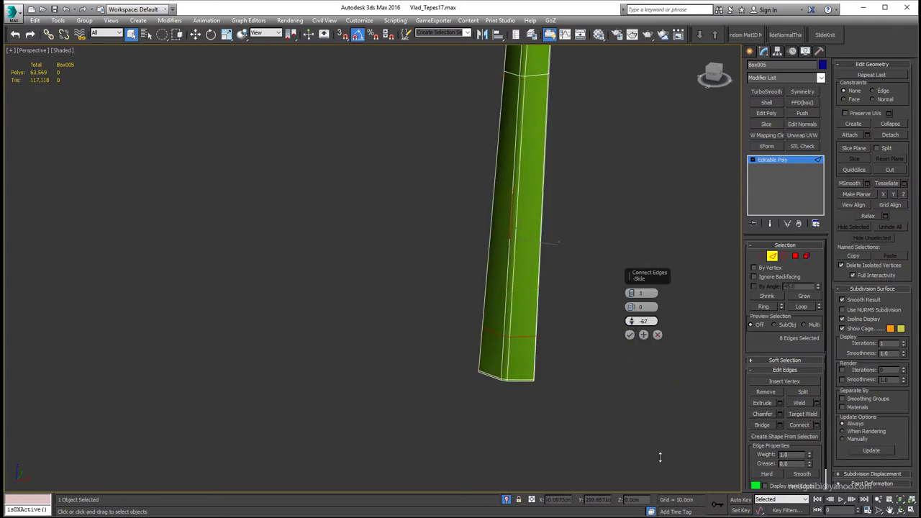
left_click(629, 334)
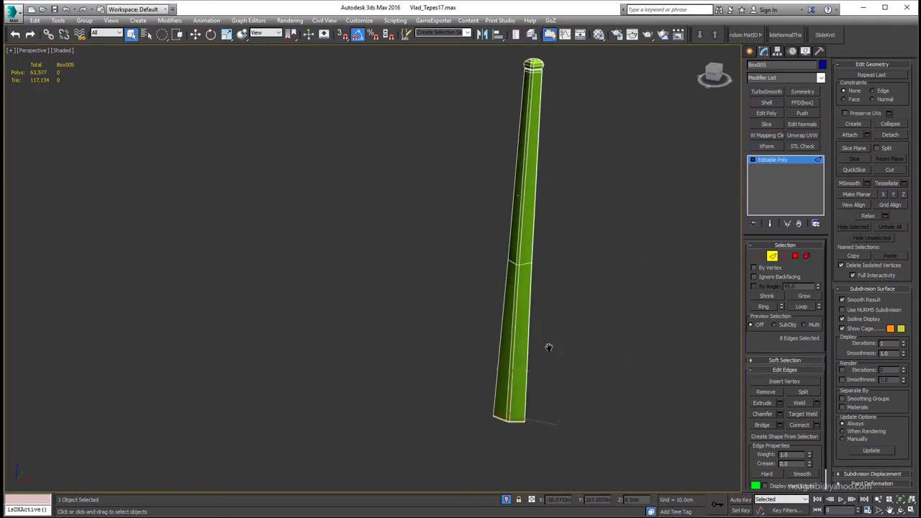
- Chamfer a full edge loop around the tang with smoothing turned off
mouse_move(549, 346)
middle_mouse_down("alt")
mouse_move(461, 288)
mouse_move(506, 277)
middle_mouse_up("alt")
double_click(503, 272)
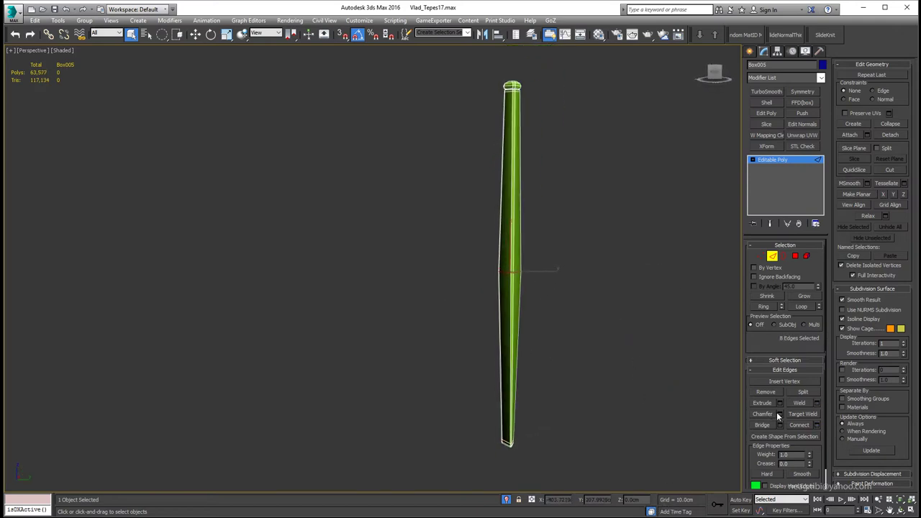
key("ctrl+shift+c")
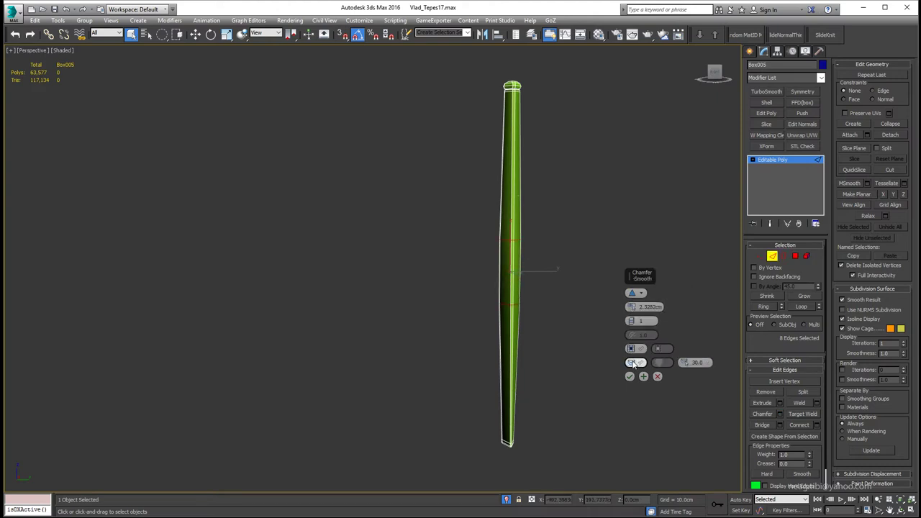
left_click(633, 364)
middle_click_drag(491, 304, 630, 306, "alt")
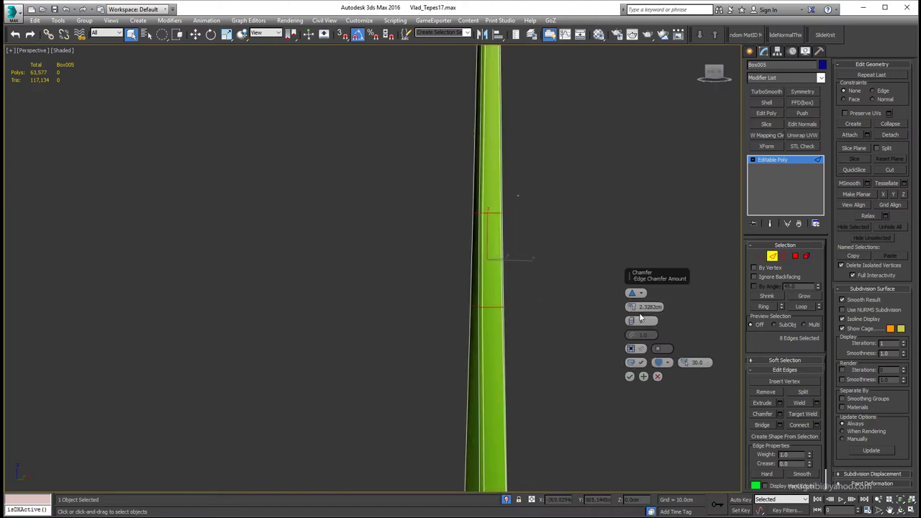
left_click(629, 375)
- Connect the tang's edges with eight more evenly spaced edge loops
left_click(817, 426)
scroll(627, 321, "up", 2)
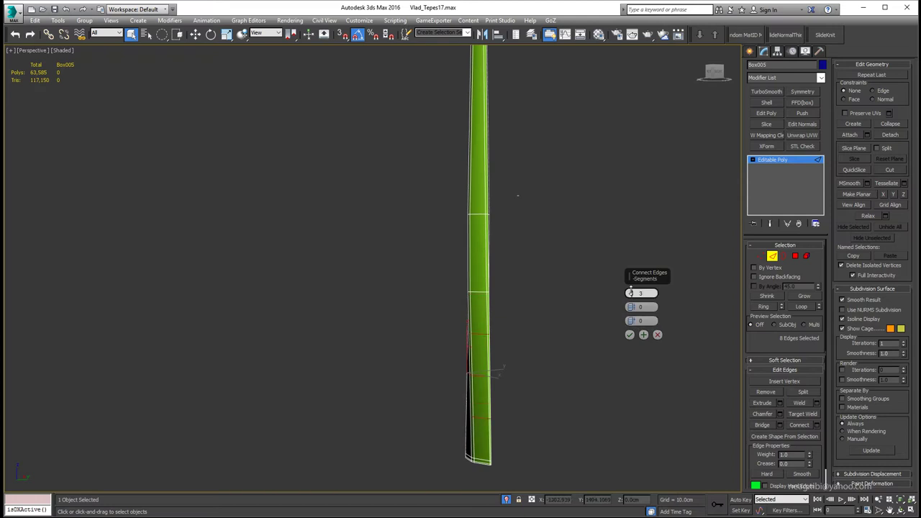
middle_click_drag(631, 336, 564, 291, "alt")
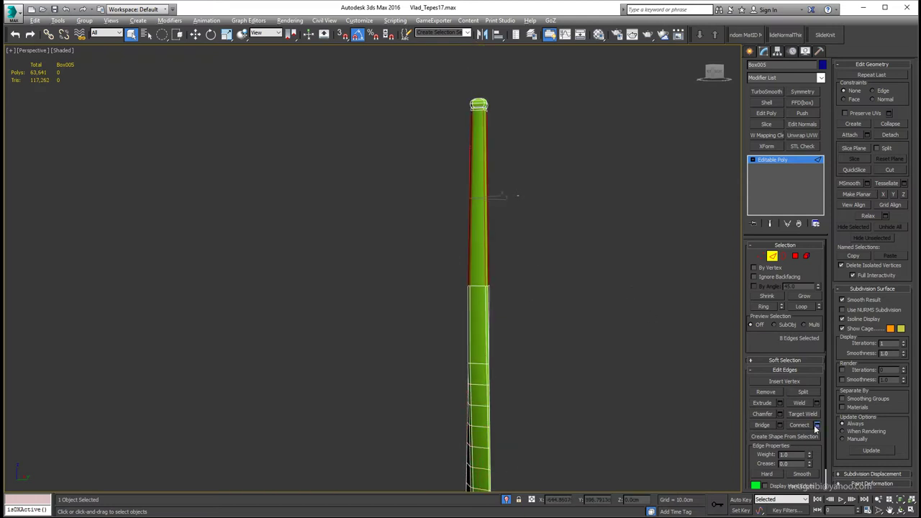
left_click(629, 334)
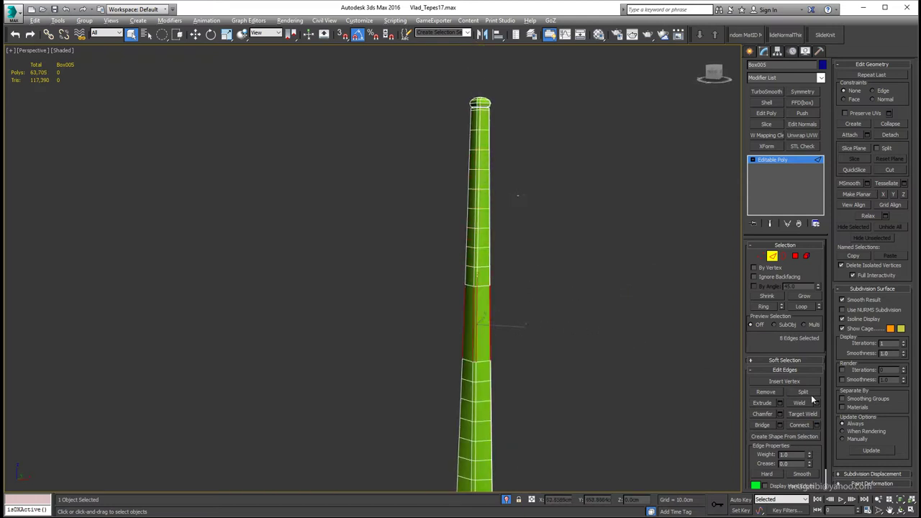
left_click(817, 424)
left_click(629, 334)
- Check the tang in wireframe, then clear the polygon selection and deselect it
key("F3")
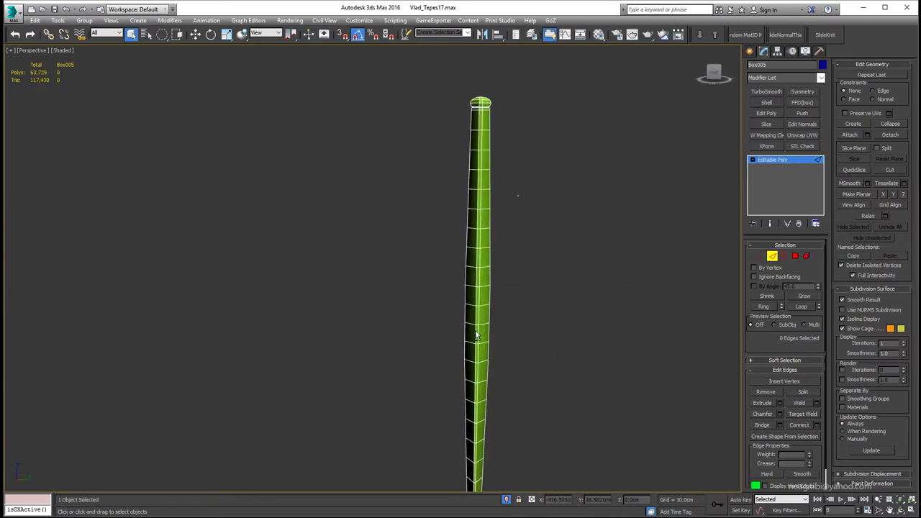
key("4")
left_click(592, 320)
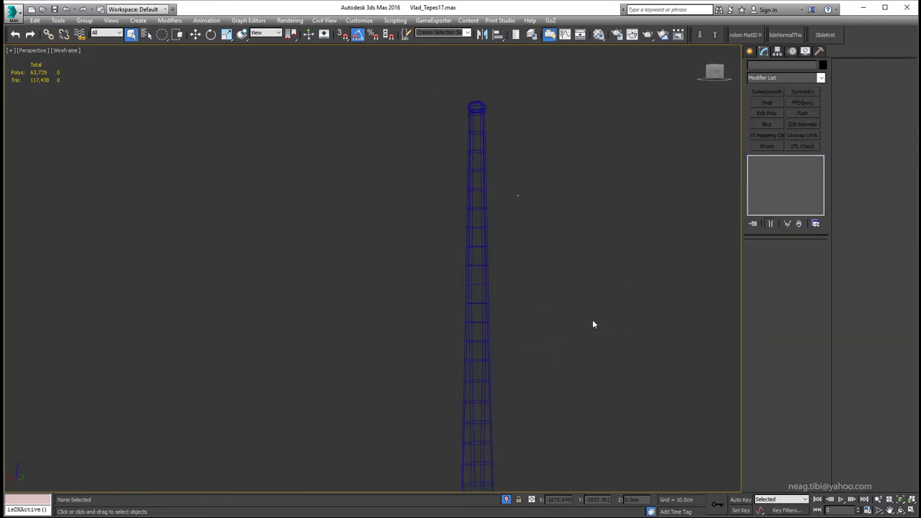
key("F3")
left_click(506, 500)
- Show the whole sword, then isolate both crossguard halves and the blade
left_click(489, 290)
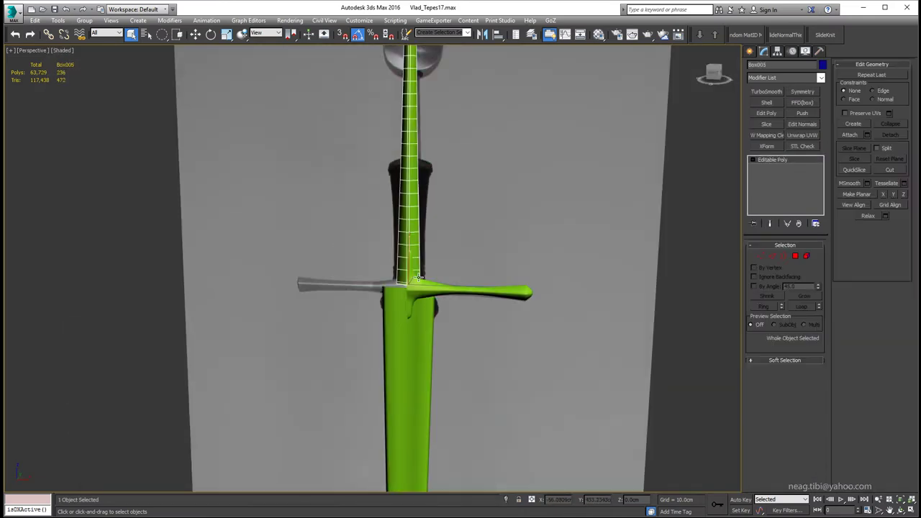
left_click(772, 159)
left_click(338, 285, "ctrl")
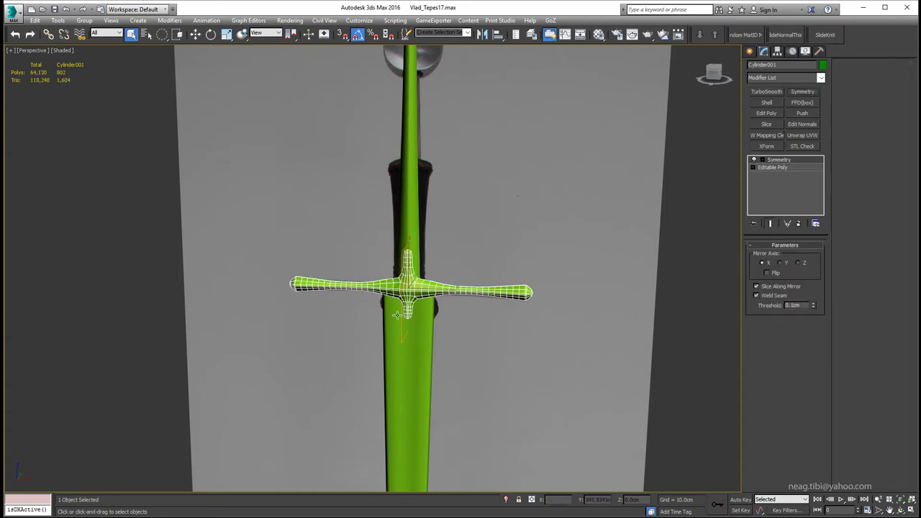
left_click(410, 360, "ctrl")
key("alt+q")
- Select the crossguard at its junction with the blade
left_click(444, 173)
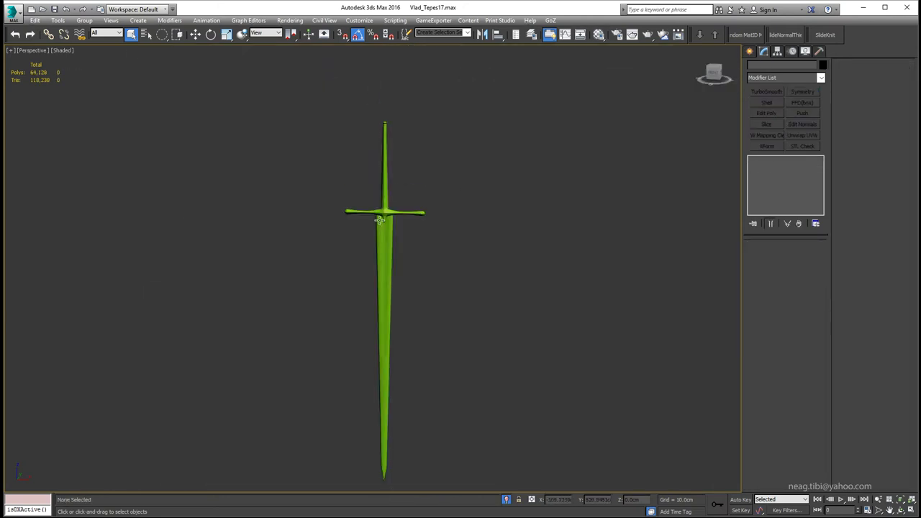
mouse_move(444, 173)
middle_mouse_down("alt")
mouse_move(328, 206)
mouse_move(509, 191)
mouse_move(352, 171)
middle_mouse_up("alt")
scroll(281, 206, "up", 3)
scroll(318, 230, "up", 3)
left_click(319, 230)
scroll(326, 247, "up", 3)
middle_click_drag(326, 247, 354, 234)
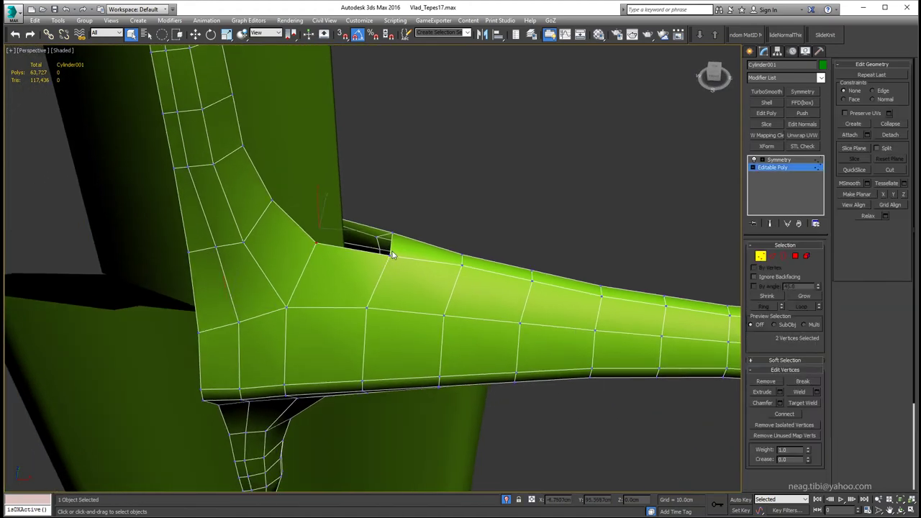
- In a maximized wireframe Front view, pick vertices along the crossguard–langet junction
key("2")
key("alt+w")
key("alt+w")
key("F3")
left_click(406, 256)
key("w")
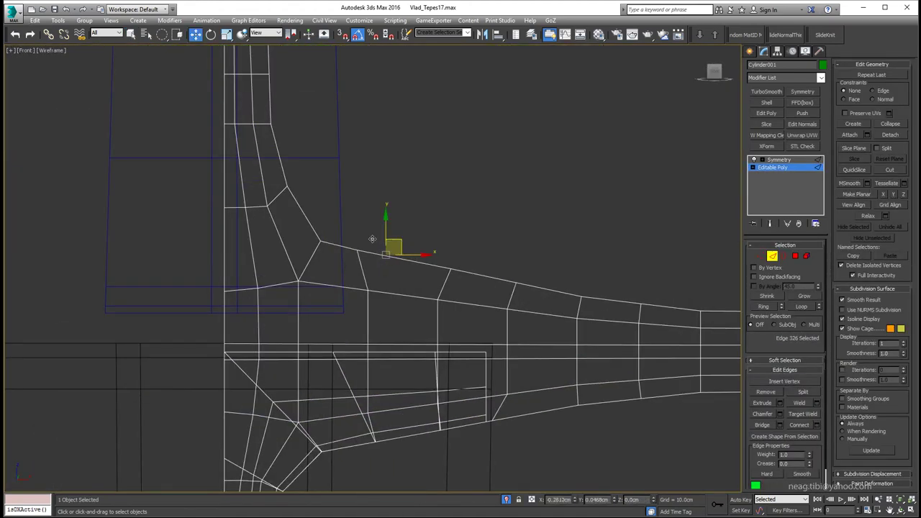
key("1")
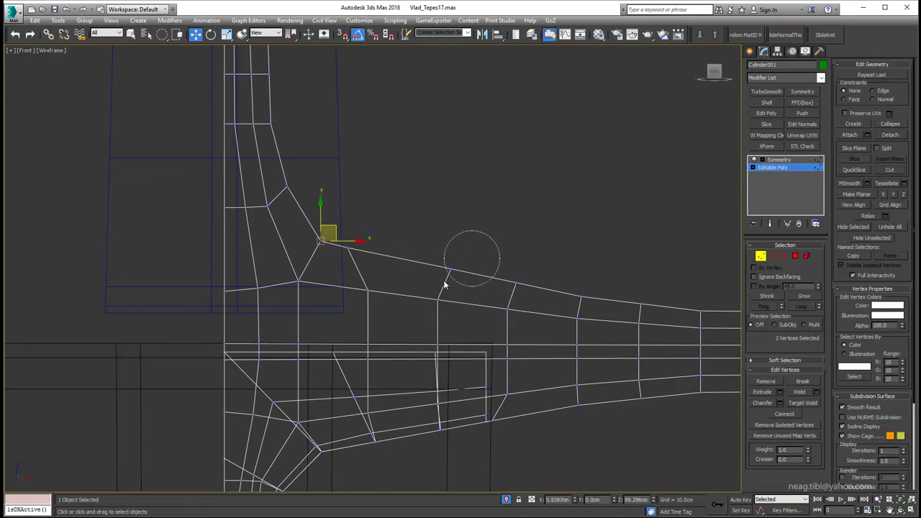
left_click(450, 268)
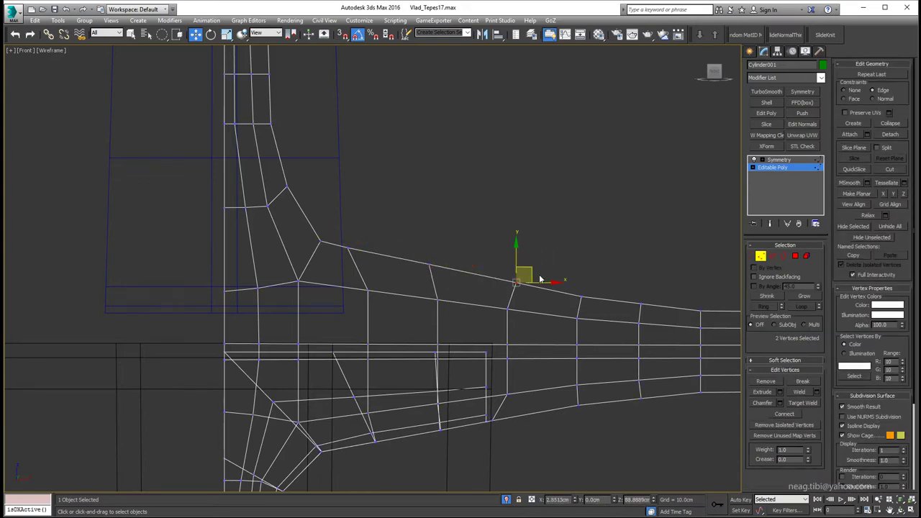
scroll(467, 263, "down", 3)
- Return to Perspective in edge mode and orbit to face the langet prongs
key("alt+w")
key("alt+w")
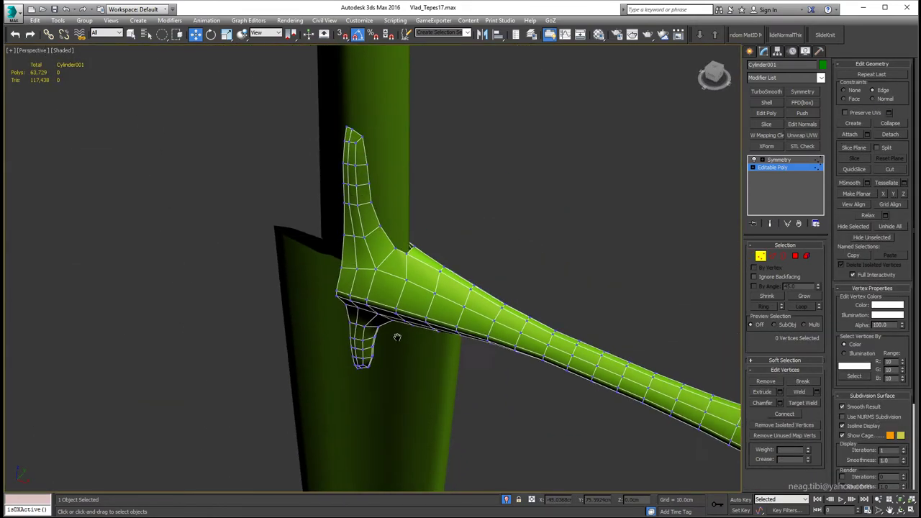
key("alt+q")
middle_click_drag(274, 270, 298, 276, "alt")
scroll(298, 276, "up", 3)
key("2")
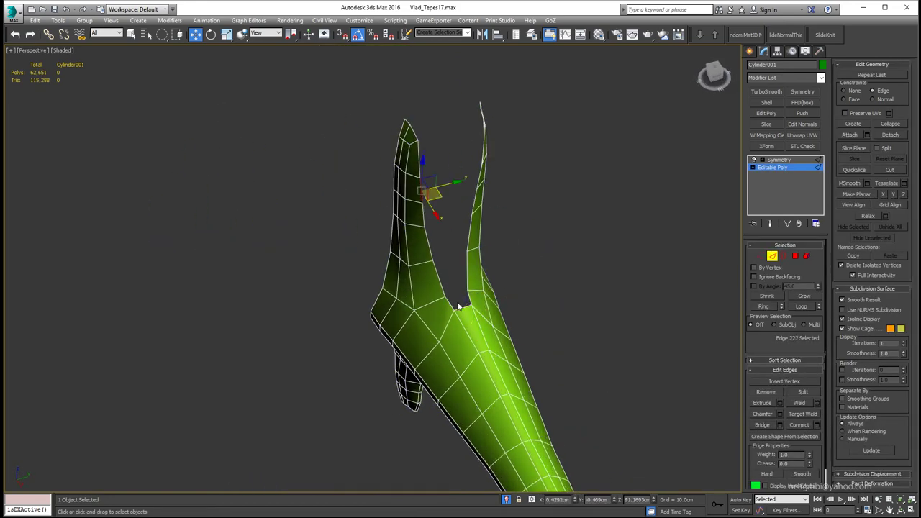
mouse_move(406, 118)
middle_mouse_down("alt")
mouse_move(413, 99)
mouse_move(501, 111)
mouse_move(526, 81)
middle_mouse_up("alt")
- Select a prong's tip vertex and view the two langet prongs from the other side
key("q")
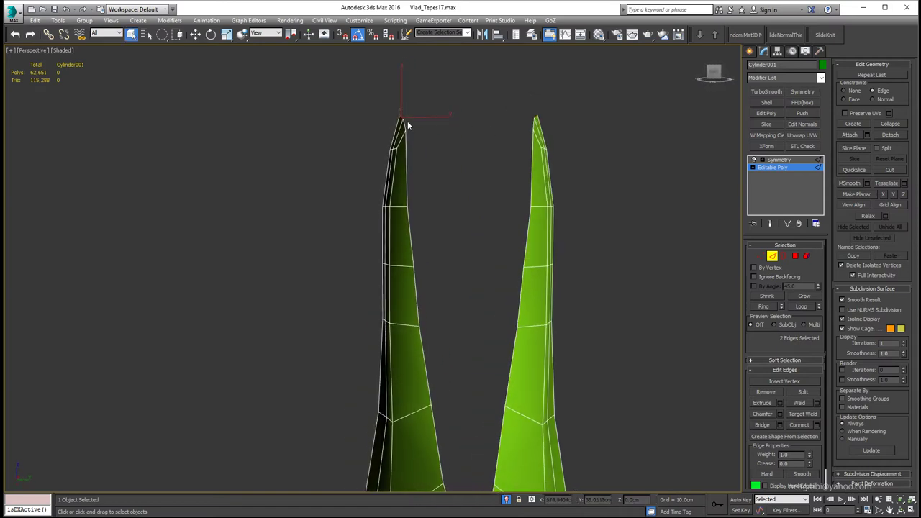
key("1")
left_click(535, 118)
mouse_move(426, 141)
middle_mouse_down("alt")
mouse_move(421, 91)
mouse_move(433, 187)
mouse_move(389, 170)
middle_mouse_up("alt")
middle_click_drag(552, 148, 441, 119, "alt")
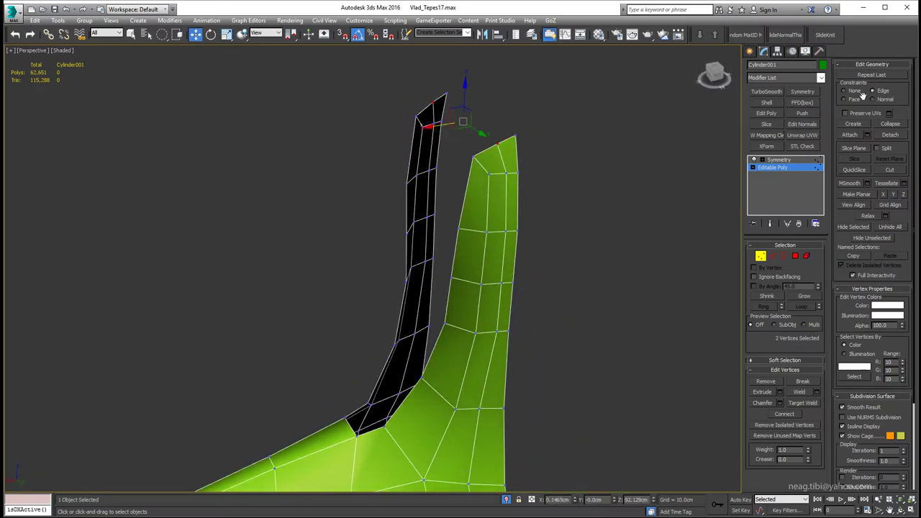
middle_click_drag(460, 216, 403, 231, "alt")
- Select the open border between the prongs and Bridge it, adding six faces
key("2")
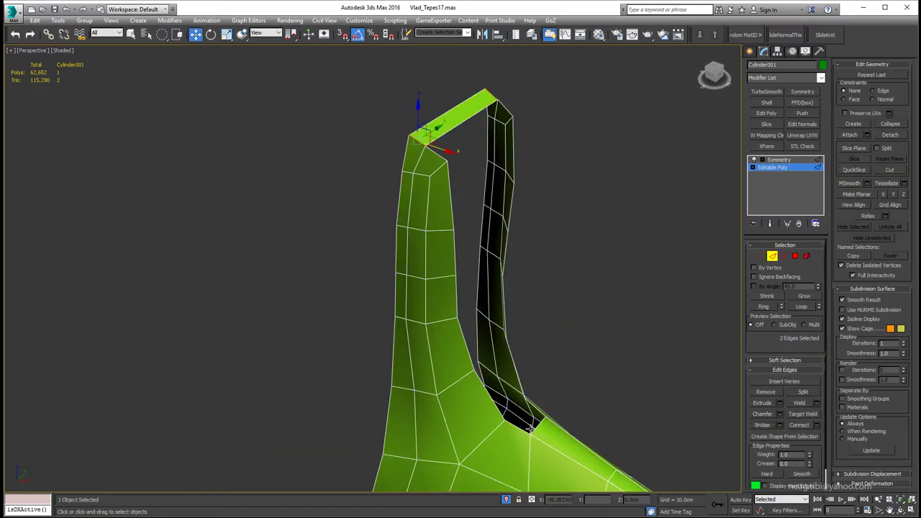
left_click(503, 435)
mouse_move(530, 428)
middle_mouse_down("alt")
mouse_move(503, 435)
mouse_move(536, 432)
middle_mouse_up("alt")
key("3")
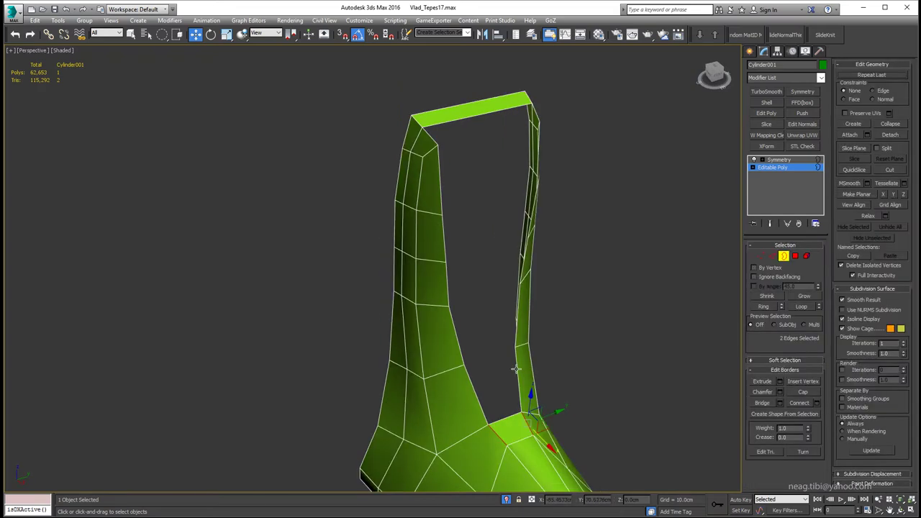
key("q")
left_click(772, 256)
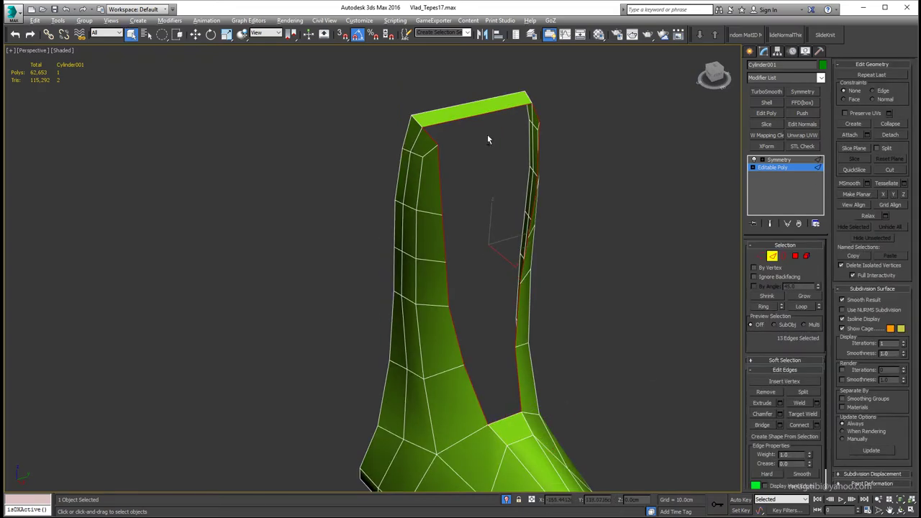
left_click(762, 425)
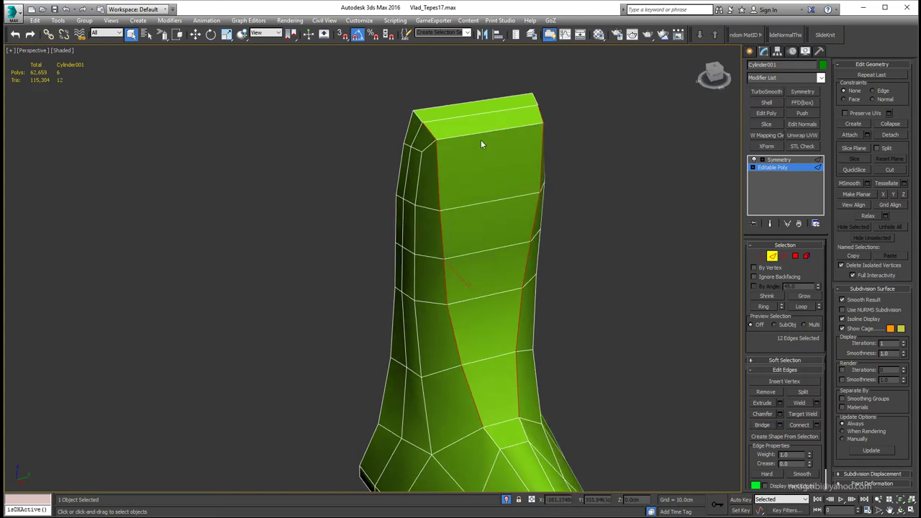
- Select the strip of polygons running up the langet
key("4")
left_click(503, 431)
left_click_drag(503, 432, 475, 144, "ctrl")
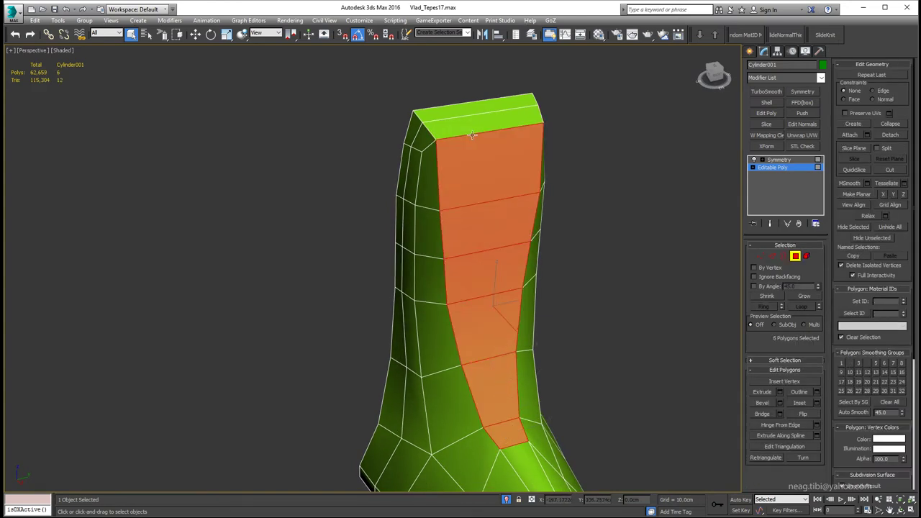
- Inset the selected langet polygons and select the top cap polygon
mouse_move(475, 144)
middle_mouse_down("alt")
mouse_move(501, 216)
mouse_move(542, 211)
middle_mouse_up("alt")
left_click(816, 402)
left_click_drag(632, 307, 632, 314)
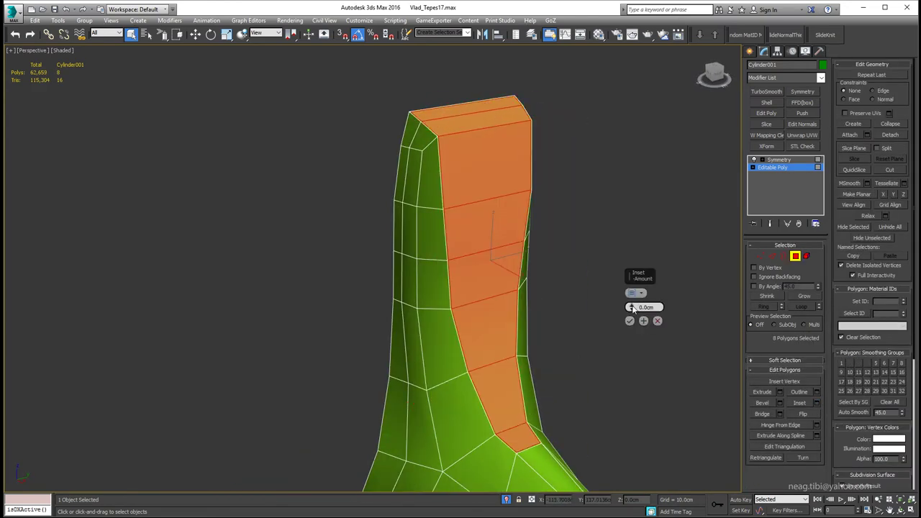
middle_click_drag(631, 309, 612, 328, "alt")
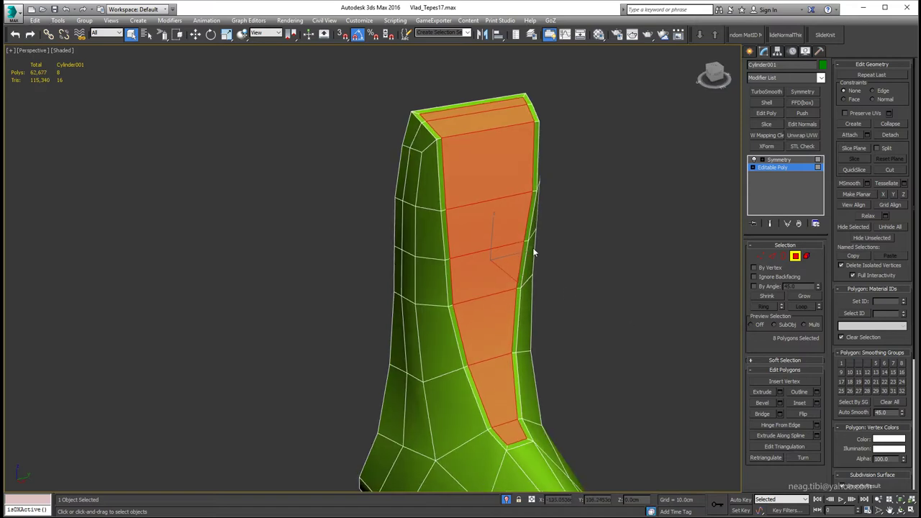
left_click(436, 108)
- Select the langet's top edge and switch to vertex level with the langet upright
key("2")
left_click(442, 109)
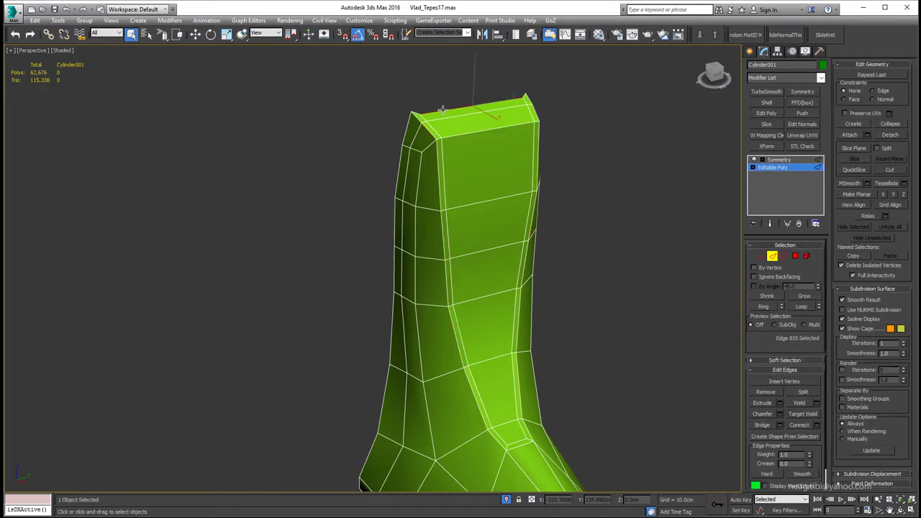
middle_click_drag(690, 108, 712, 144, "alt")
mouse_move(547, 288)
middle_mouse_down("alt")
mouse_move(558, 239)
mouse_move(590, 244)
middle_mouse_up("alt")
left_click(763, 256)
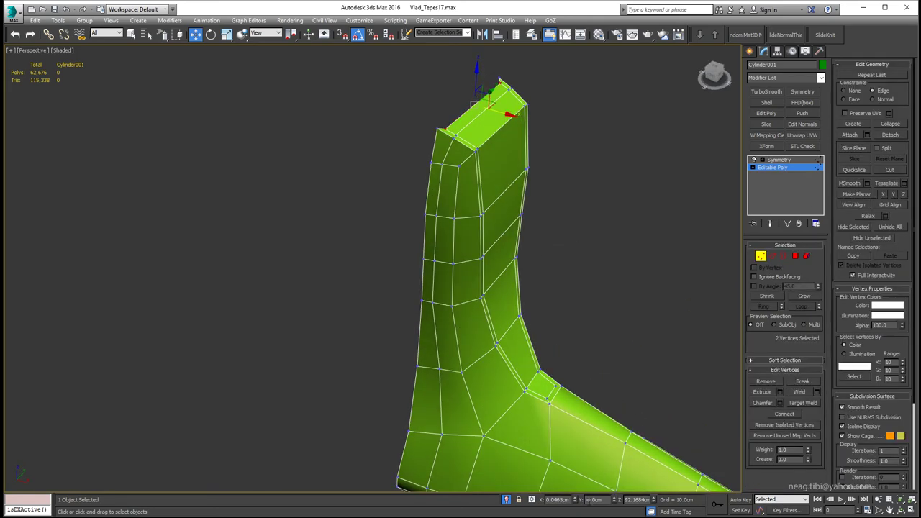
mouse_move(515, 292)
middle_mouse_down("alt")
mouse_move(511, 226)
mouse_move(528, 107)
middle_mouse_up("alt")
- Check the langet's top in the four-viewport layout, then zoom onto the langet column
key("alt+w")
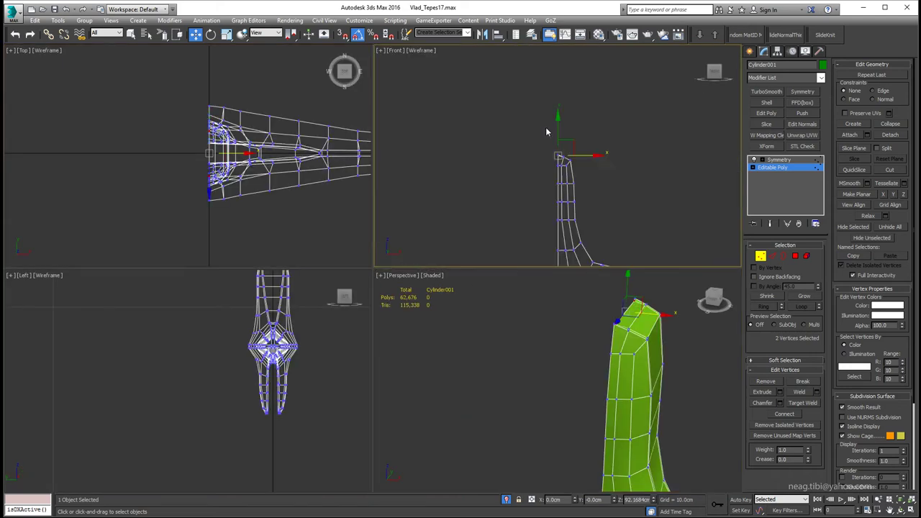
scroll(537, 146, "up", 3)
scroll(537, 146, "up", 3)
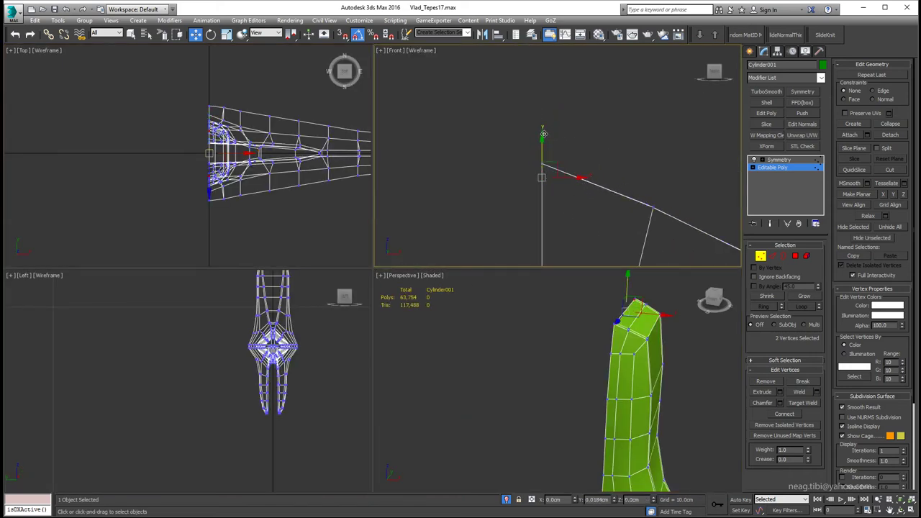
key("alt+w")
middle_click_drag(493, 353, 438, 251, "alt")
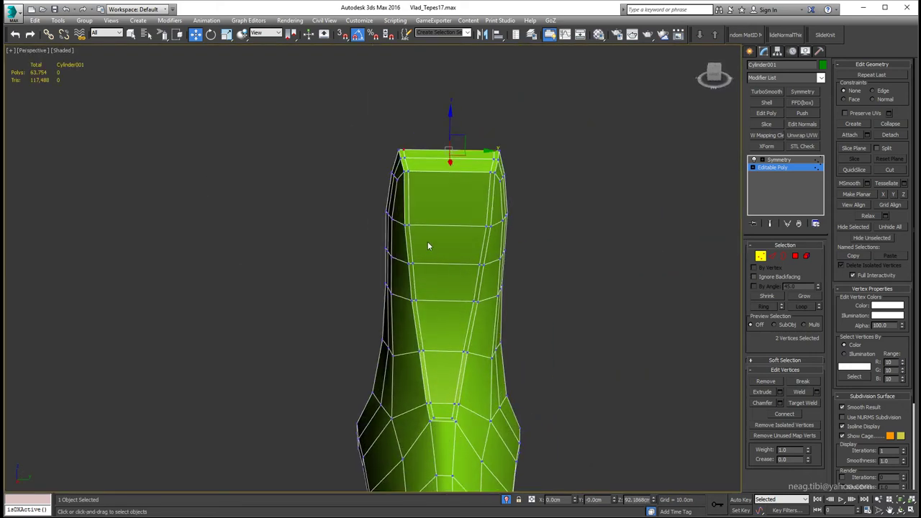
- Select five faces down the langet's front and extrude them inward by -1.0621cm
key("4")
left_click(431, 218)
left_click(446, 244, "ctrl")
left_click(446, 281, "ctrl")
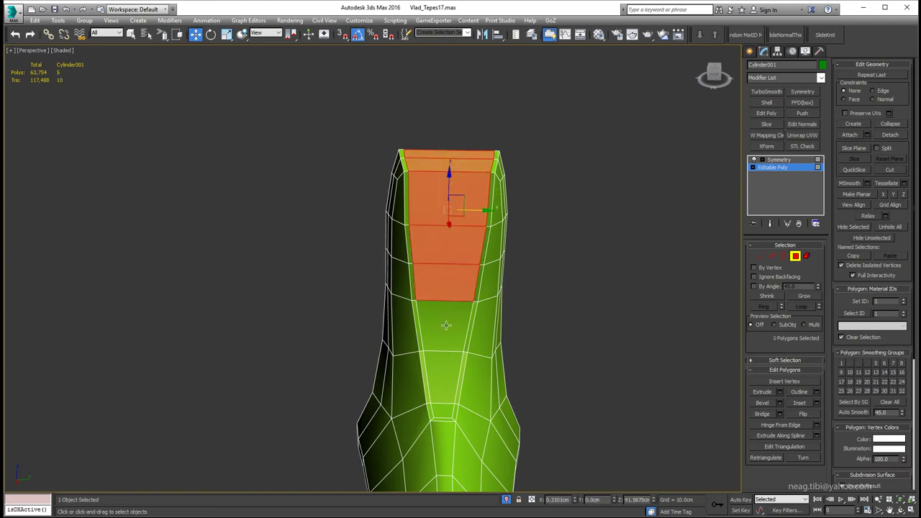
left_click(446, 346, "ctrl")
left_click(465, 397, "ctrl")
left_click(780, 392)
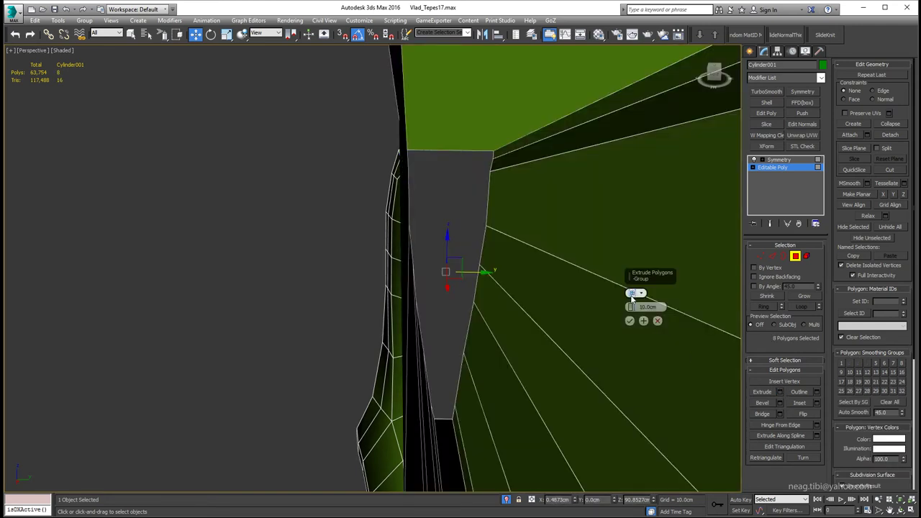
left_click_drag(631, 306, 507, 268)
middle_click_drag(508, 268, 439, 274, "alt")
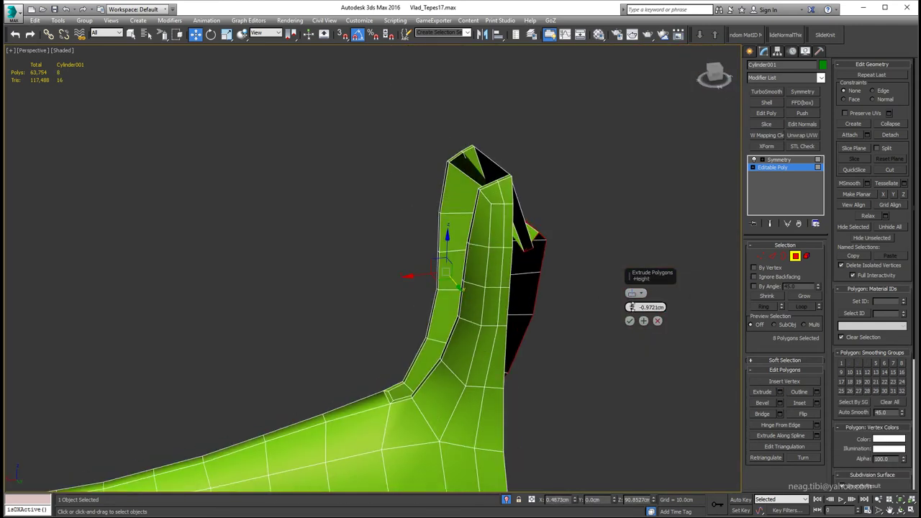
left_click_drag(631, 307, 633, 300)
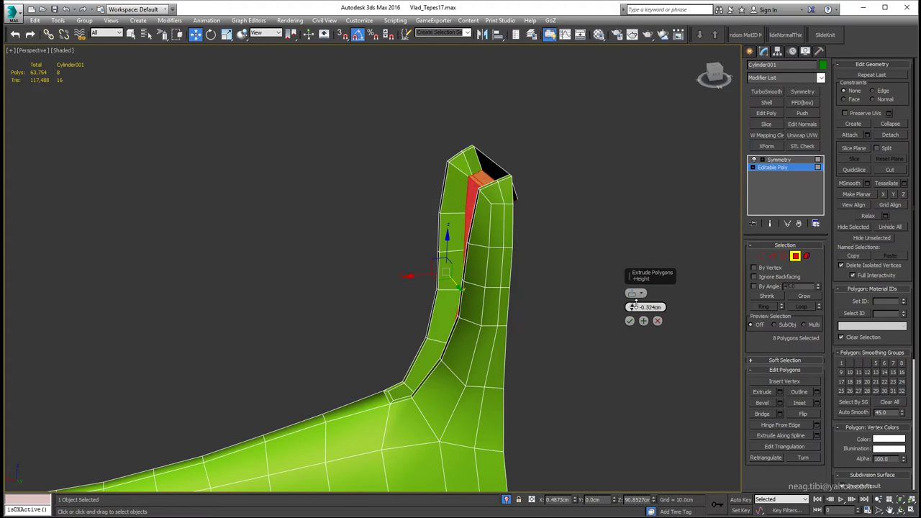
- Preview the mirrored result along the langet, then return to the underlying mesh
left_click(779, 159)
mouse_move(432, 252)
middle_mouse_down("alt")
mouse_move(460, 216)
mouse_move(481, 135)
mouse_move(720, 172)
middle_mouse_up("alt")
left_click(772, 167)
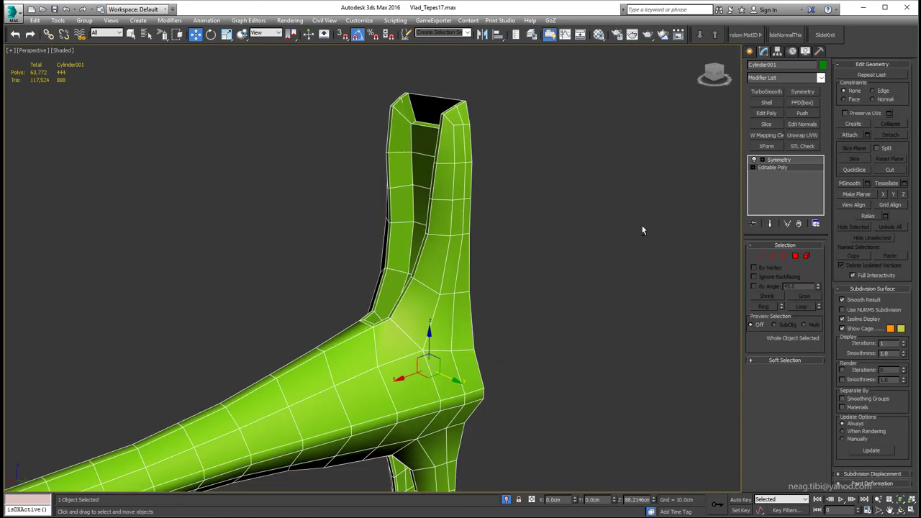
left_click(770, 224)
mouse_move(508, 200)
middle_mouse_down("alt")
mouse_move(717, 217)
mouse_move(546, 181)
mouse_move(680, 173)
middle_mouse_up("alt")
- Extrude the inner prong faces inward to recess them
key("3")
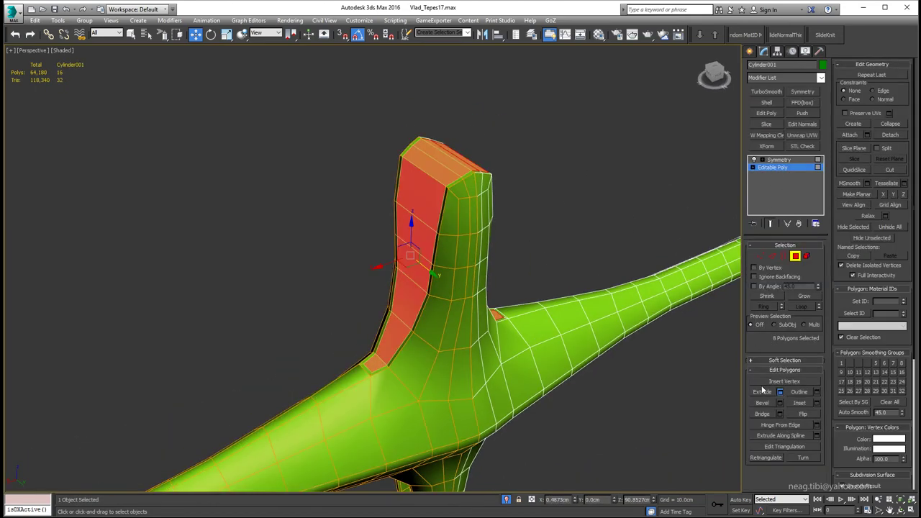
left_click(780, 391)
mouse_move(780, 392)
middle_mouse_down("alt")
mouse_move(596, 273)
mouse_move(631, 307)
middle_mouse_up("alt")
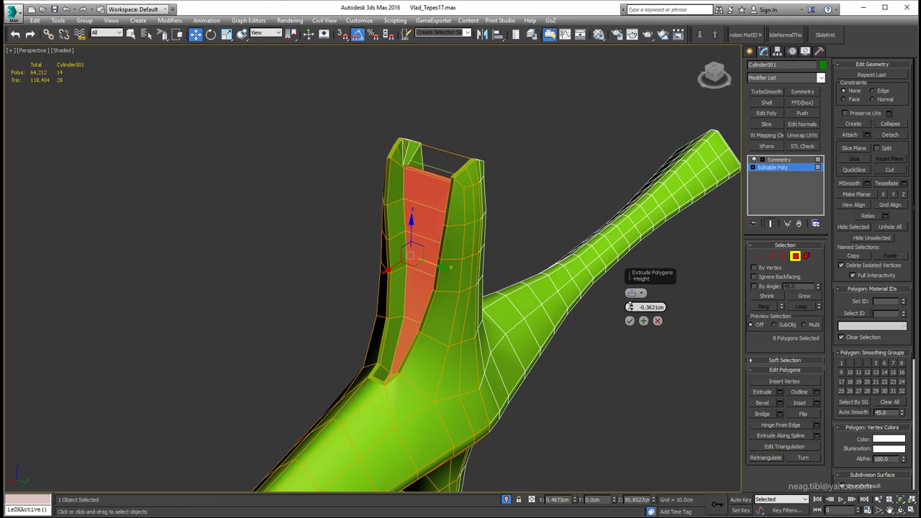
left_click_drag(630, 308, 631, 312)
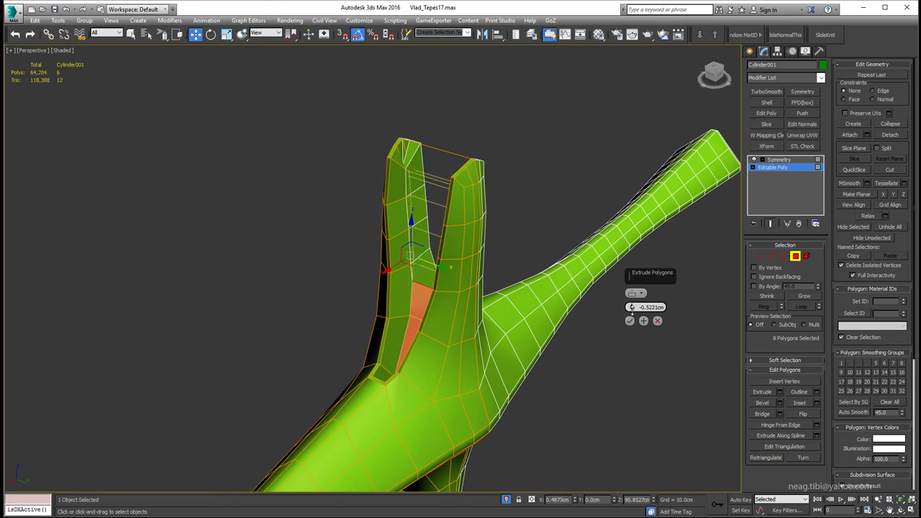
mouse_move(630, 320)
middle_mouse_down("alt")
mouse_move(497, 328)
mouse_move(465, 400)
mouse_move(307, 333)
mouse_move(468, 327)
middle_mouse_up("alt")
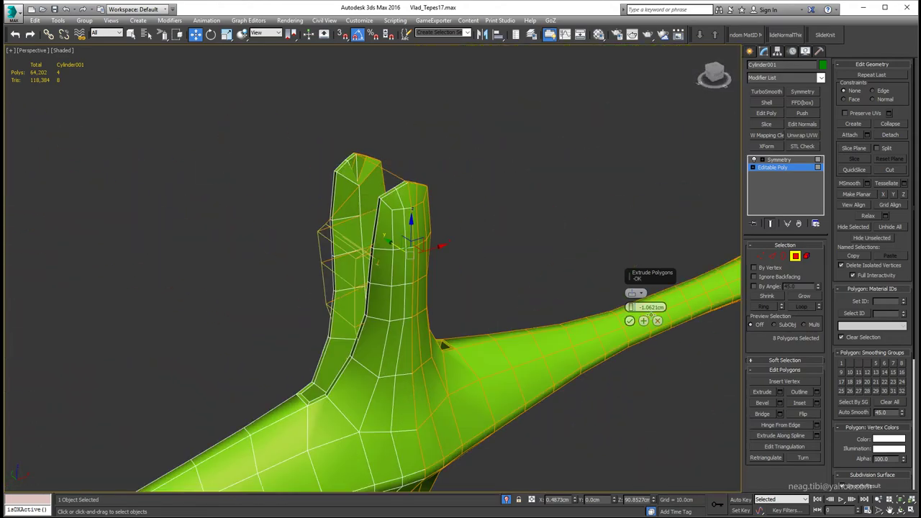
- Convert the crossguard to Editable Poly and view it from the front in wireframe
key("4")
middle_click_drag(702, 285, 370, 261, "alt")
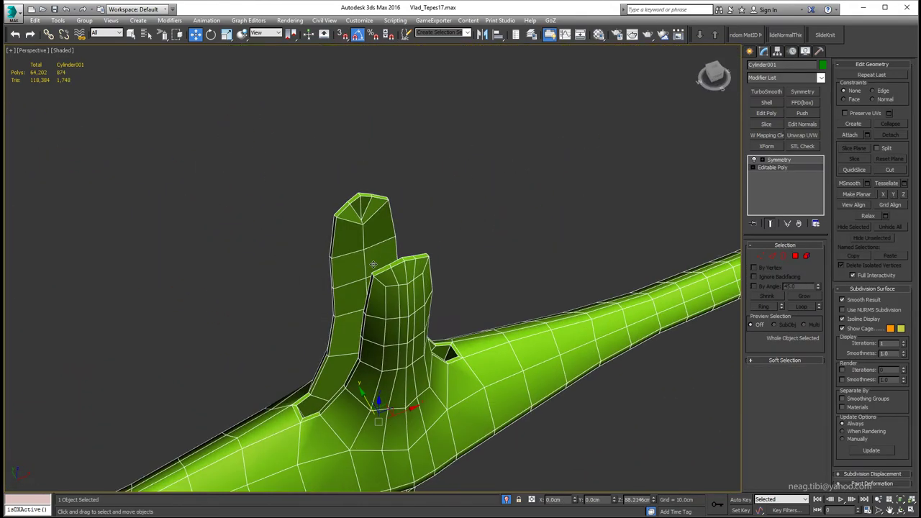
right_click(371, 262)
left_click(493, 368)
key("2")
key("F3")
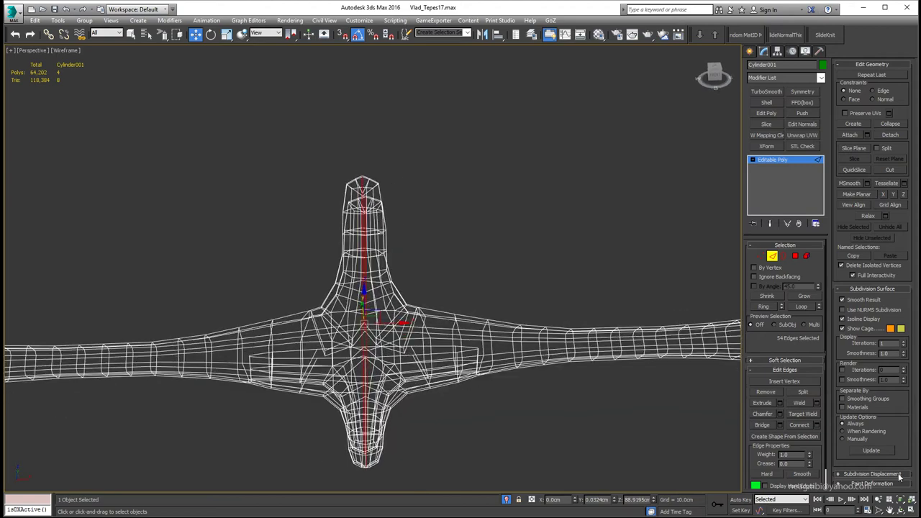
- Select every crossguard polygon, briefly delete and restore them, and inspect it in wireframe
left_click(804, 390)
middle_click_drag(463, 320, 335, 326, "alt")
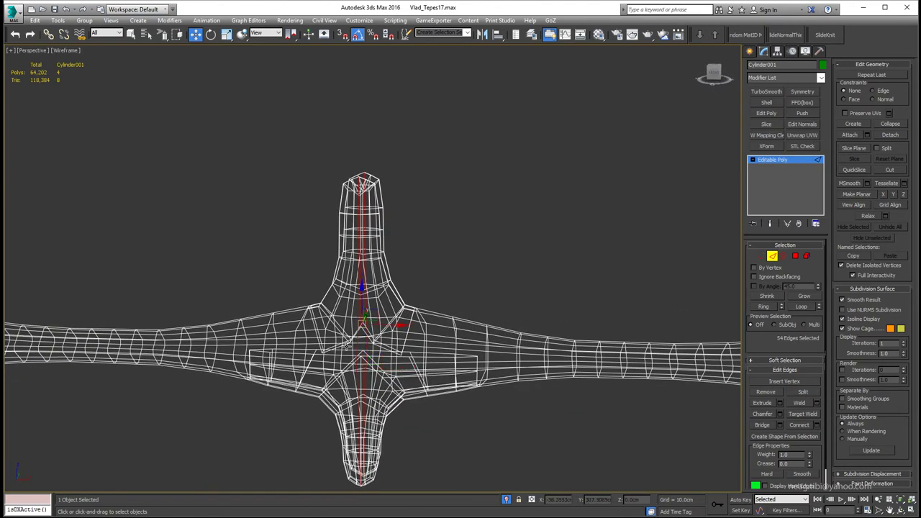
key("4")
key("ctrl+a")
key("F3")
key("Delete")
key("ctrl+z")
key("F3")
key("2")
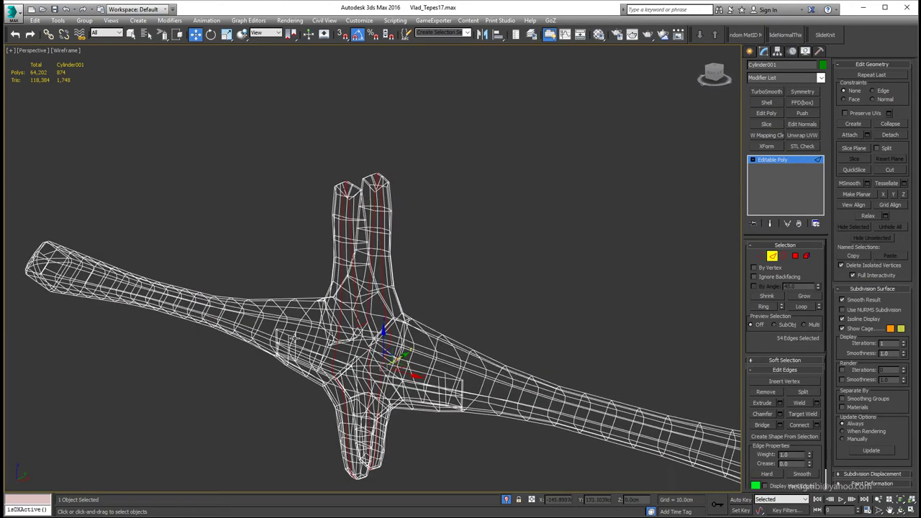
middle_click_drag(478, 334, 403, 309, "alt")
mouse_move(325, 325)
middle_mouse_down("alt")
mouse_move(348, 468)
mouse_move(377, 403)
mouse_move(403, 421)
middle_mouse_up("alt")
key("F3")
- Add a Symmetry modifier across X and set the weld threshold to 0.01cm
key("alt+s")
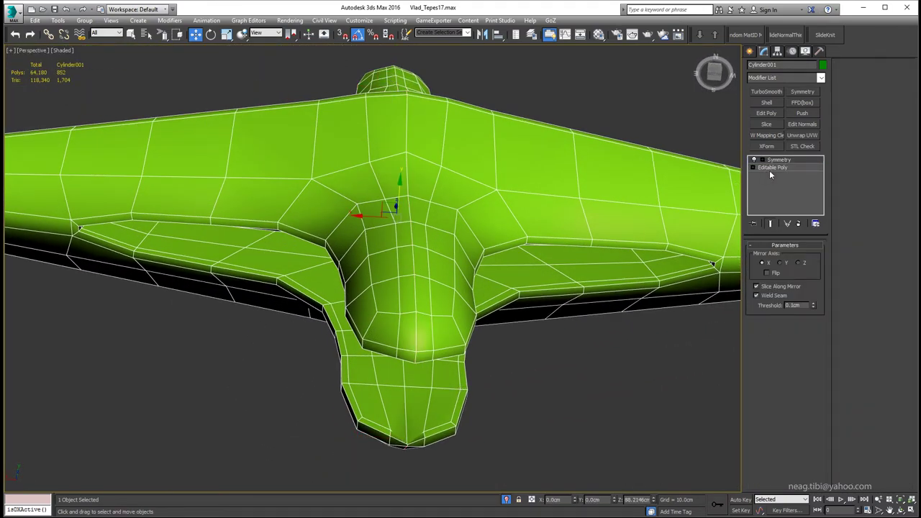
middle_click_drag(559, 191, 806, 285, "alt")
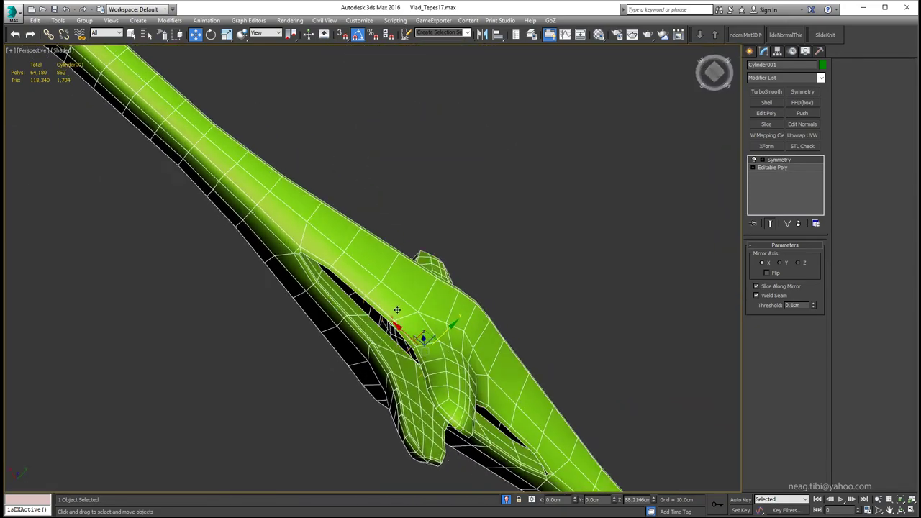
left_click(814, 303)
- Delete the Symmetry modifier from the crossguard's modifier stack
middle_click_drag(595, 295, 507, 230, "alt")
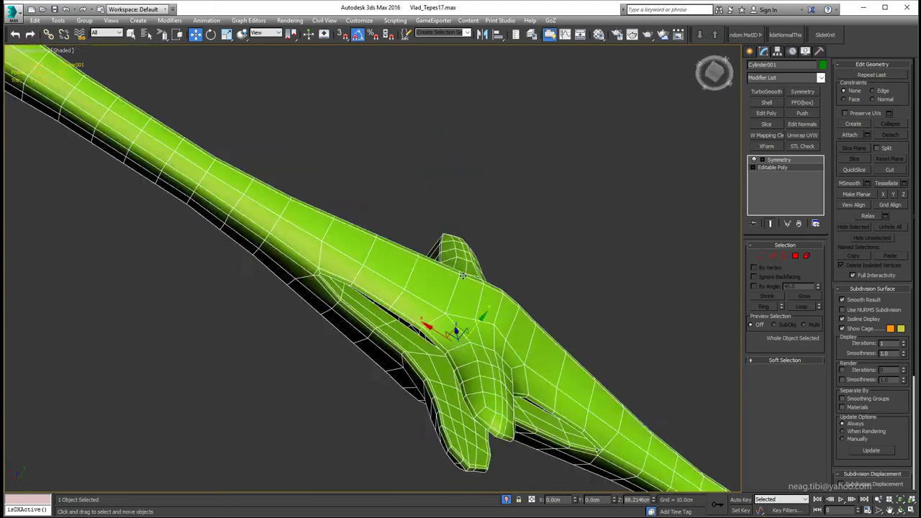
middle_click_drag(547, 184, 865, 164, "alt")
left_click(779, 159)
right_click(778, 159)
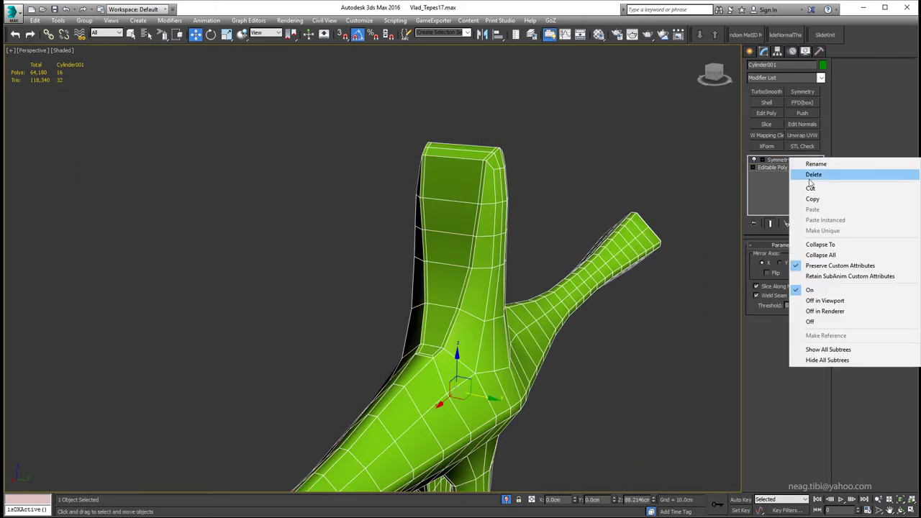
left_click(805, 173)
- Inspect the open seam border and select the langet's top vertex from a side view
mouse_move(469, 128)
middle_mouse_down("alt")
mouse_move(490, 156)
mouse_move(473, 193)
middle_mouse_up("alt")
key("3")
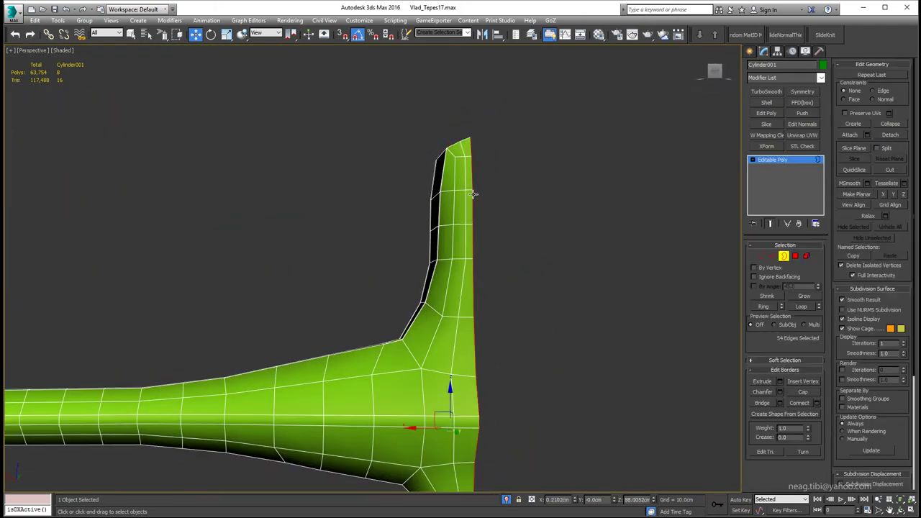
middle_click_drag(539, 259, 754, 261, "alt")
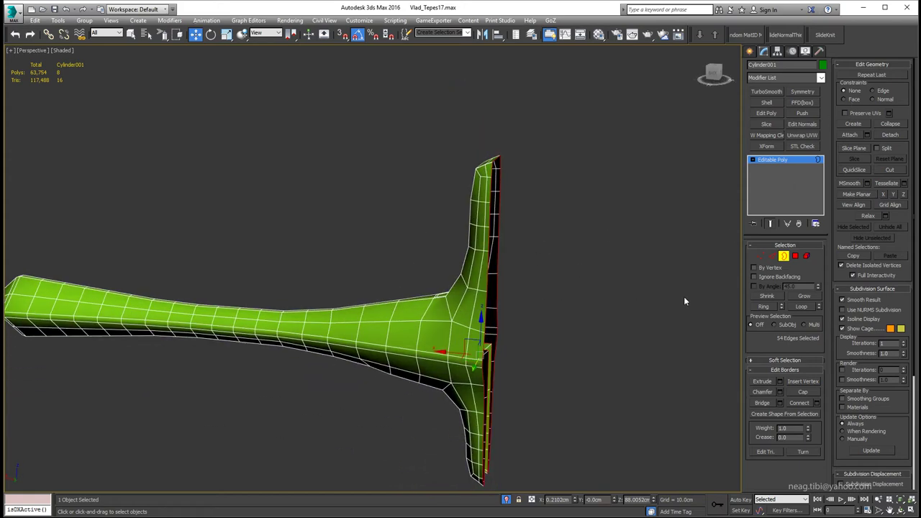
key("2")
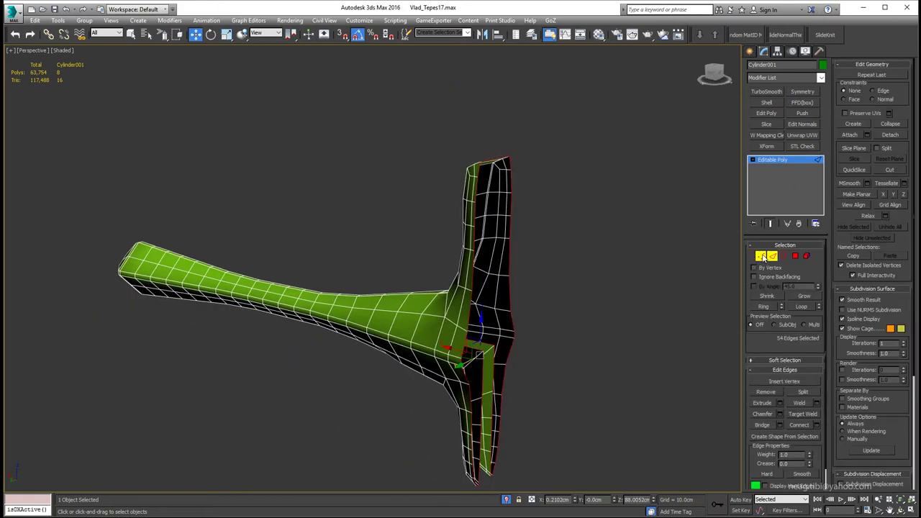
left_click(761, 256)
middle_click_drag(626, 302, 577, 307, "alt")
middle_click_drag(542, 256, 546, 216, "alt")
left_click(528, 162)
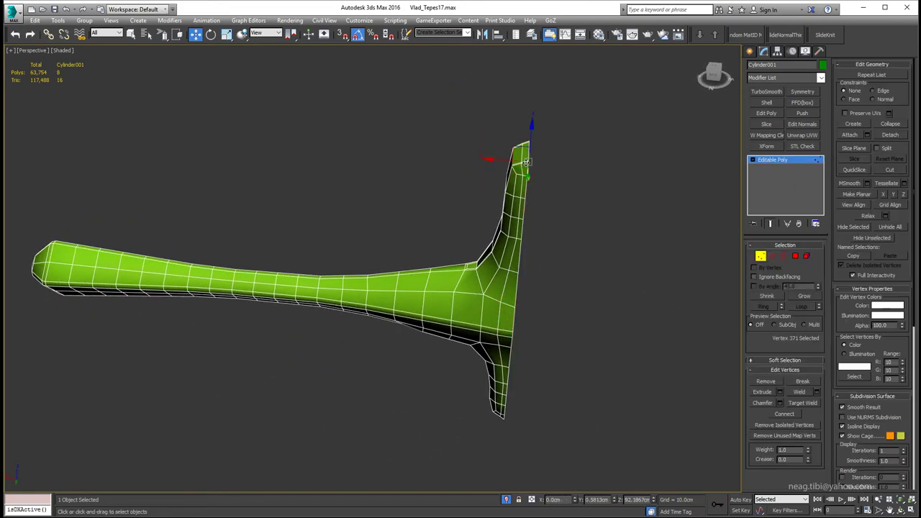
key("shift+z")
key("3")
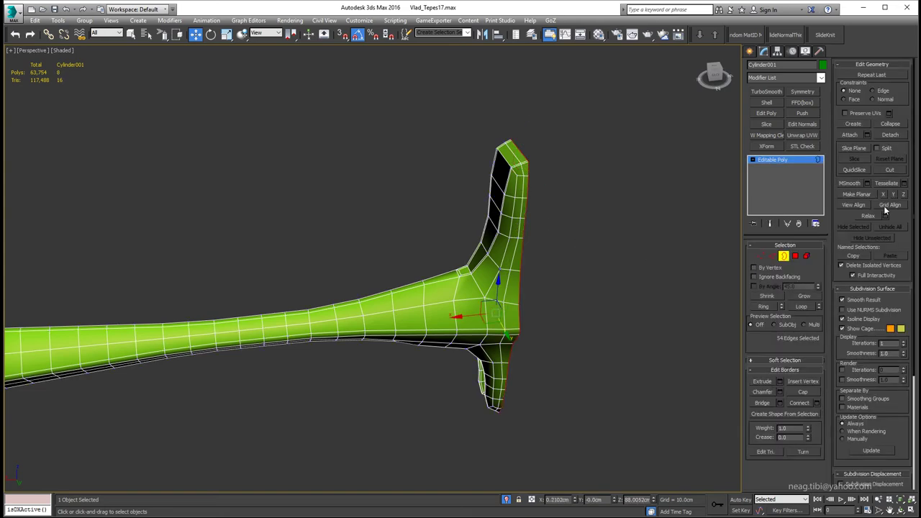
middle_click_drag(569, 244, 557, 297, "alt")
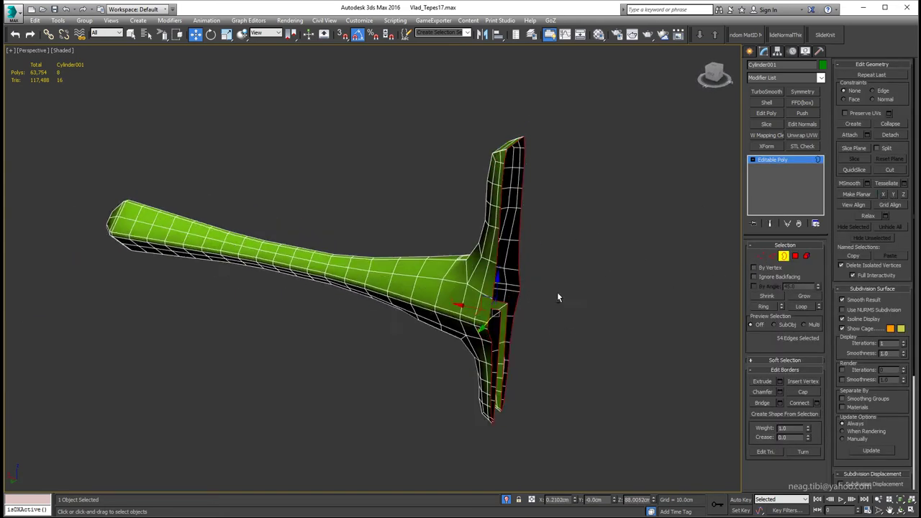
- Check the seam vertices and edges in wireframe with the crossguard arm pointing left
key("1")
mouse_move(567, 400)
middle_mouse_down("alt")
mouse_move(465, 353)
mouse_move(532, 322)
mouse_move(504, 288)
middle_mouse_up("alt")
key("2")
scroll(504, 288, "up", 3)
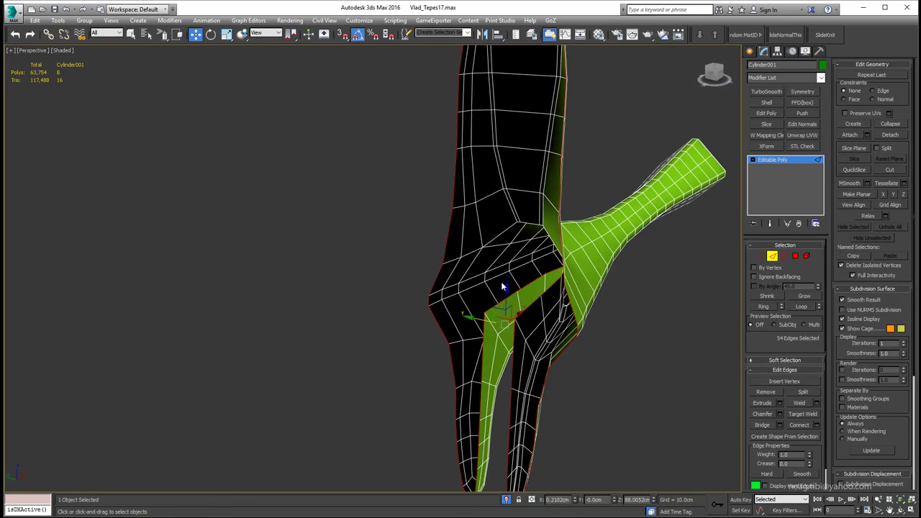
key("F3")
key("F3")
middle_click_drag(515, 303, 623, 433, "alt")
scroll(623, 434, "down", 3)
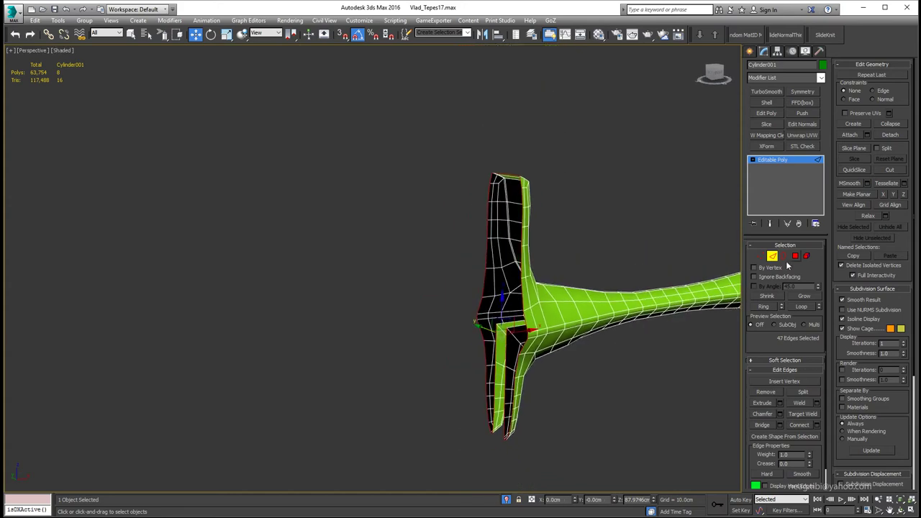
key("1")
middle_click_drag(503, 302, 623, 299, "alt")
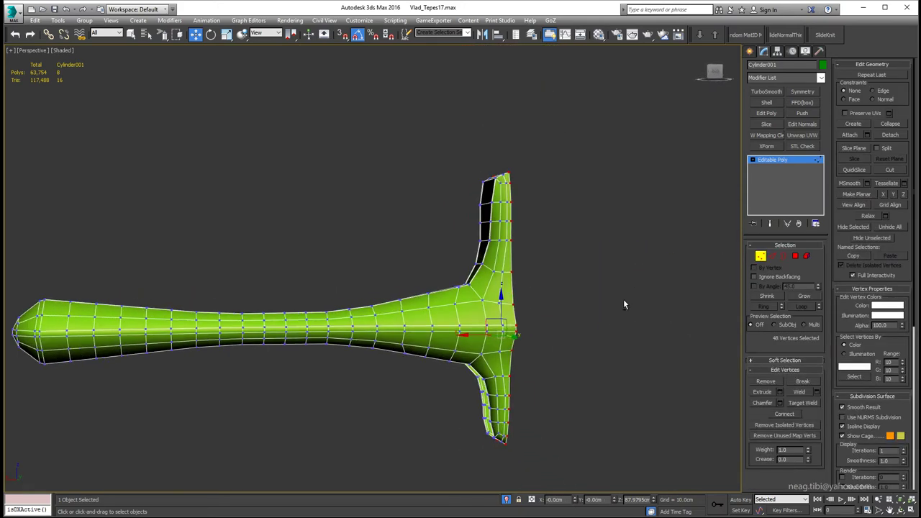
- Extrude the langet's top faces inward
key("1")
scroll(539, 254, "up", 3)
key("4")
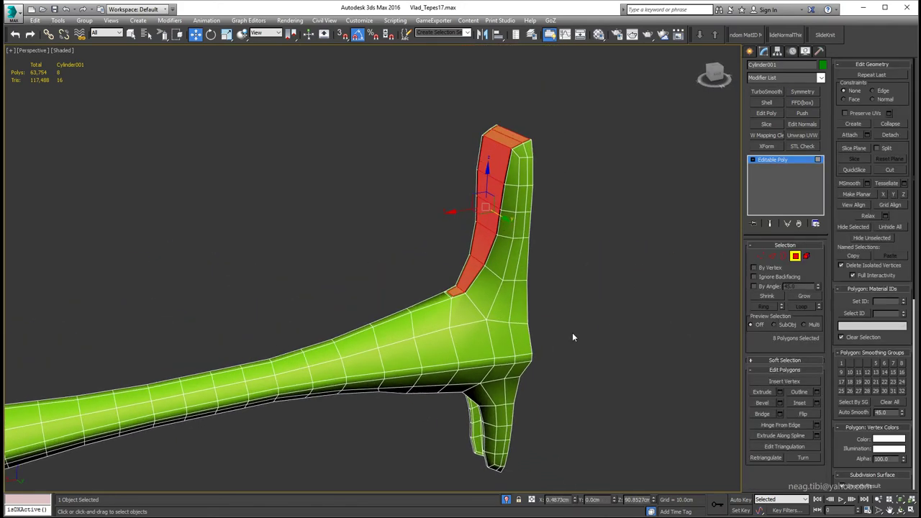
key("shift+e")
mouse_move(488, 268)
middle_mouse_down("alt")
mouse_move(550, 267)
mouse_move(504, 273)
middle_mouse_up("alt")
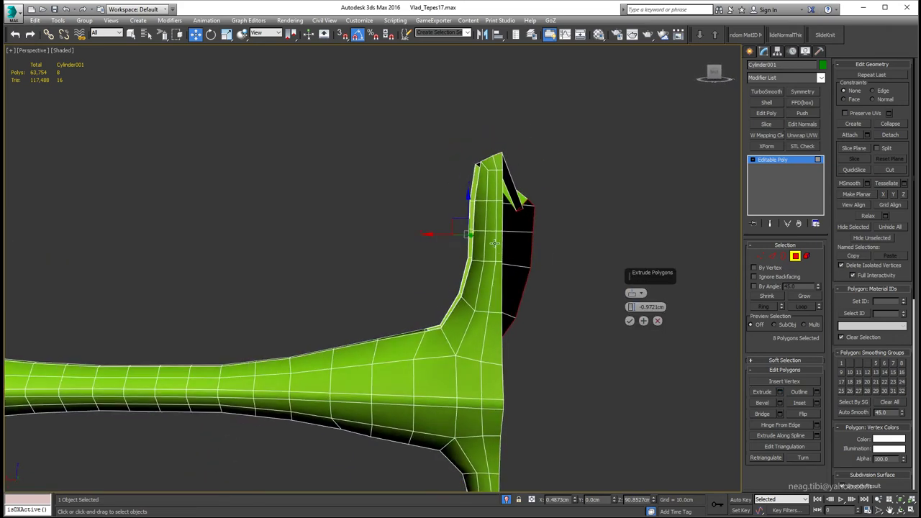
key("F3")
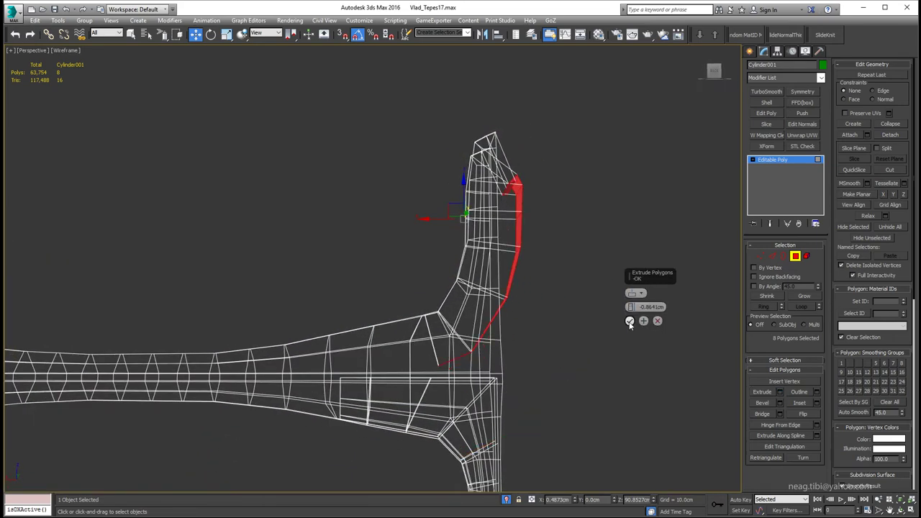
left_click(629, 321)
key("F3")
mouse_move(539, 324)
middle_mouse_down("alt")
mouse_move(494, 319)
mouse_move(442, 232)
mouse_move(568, 290)
middle_mouse_up("alt")
- Select and delete the face at the top of the extrusion
left_click(500, 242)
left_click(505, 256)
mouse_move(505, 257)
middle_mouse_down("alt")
mouse_move(436, 259)
mouse_move(610, 276)
mouse_move(689, 319)
mouse_move(569, 279)
mouse_move(395, 305)
mouse_move(403, 216)
middle_mouse_up("alt")
scroll(403, 216, "up", 5)
left_click(403, 209)
mouse_move(350, 187)
middle_mouse_down()
mouse_move(370, 258)
mouse_move(350, 220)
mouse_move(422, 257)
mouse_move(273, 268)
mouse_move(405, 218)
middle_mouse_up()
key("Delete")
- Select the opening's border edges and cap the remaining open border
key("2")
double_click(405, 218)
mouse_move(418, 152)
middle_mouse_down("alt")
mouse_move(405, 247)
mouse_move(345, 204)
middle_mouse_up("alt")
left_click(346, 203)
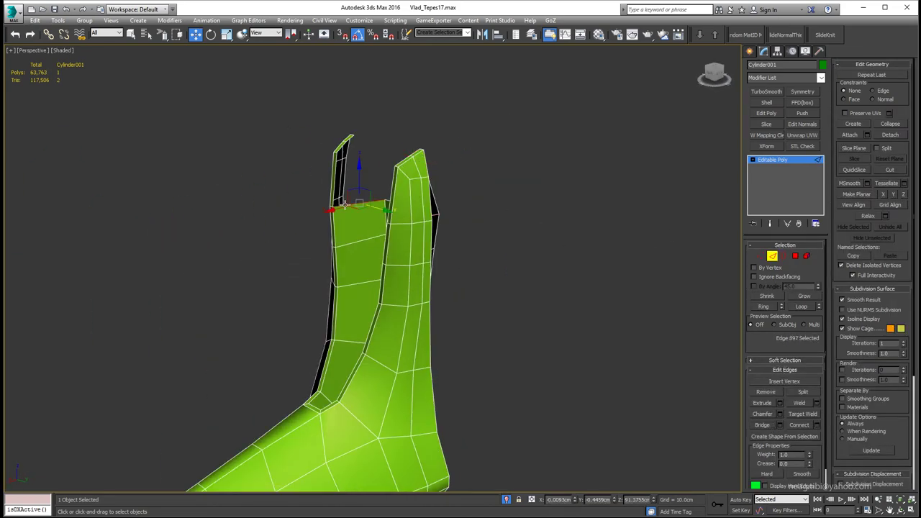
mouse_move(370, 254)
middle_mouse_down("alt")
mouse_move(416, 231)
mouse_move(446, 188)
middle_mouse_up("alt")
key("3")
left_click(811, 393)
mouse_move(475, 238)
middle_mouse_down("alt")
mouse_move(483, 243)
mouse_move(455, 228)
mouse_move(436, 243)
mouse_move(588, 230)
mouse_move(492, 260)
mouse_move(275, 228)
mouse_move(371, 230)
middle_mouse_up("alt")
key("2")
left_click(584, 231)
- In four-view layout, move the langet's centre vertices to X 0
key("alt+w")
left_click(252, 349)
scroll(530, 179, "up", 5)
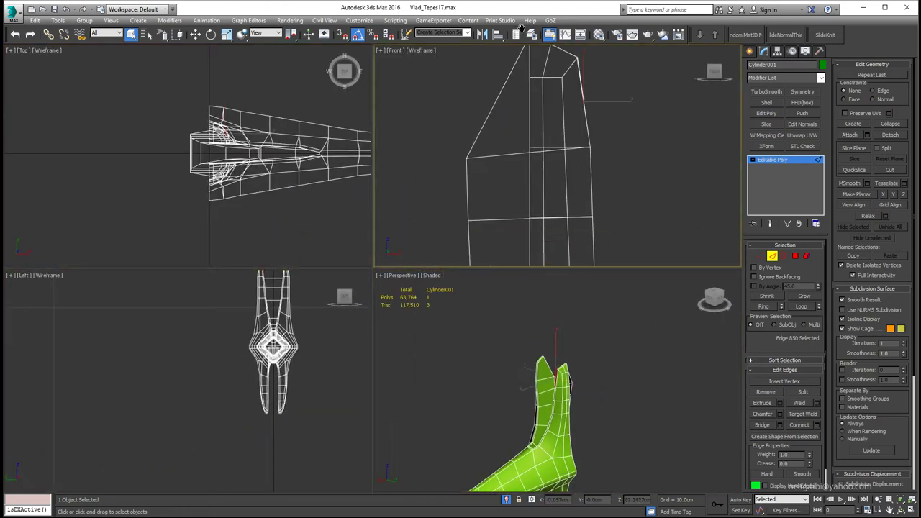
scroll(509, 141, "up", 3)
scroll(510, 142, "down", 2)
key("1")
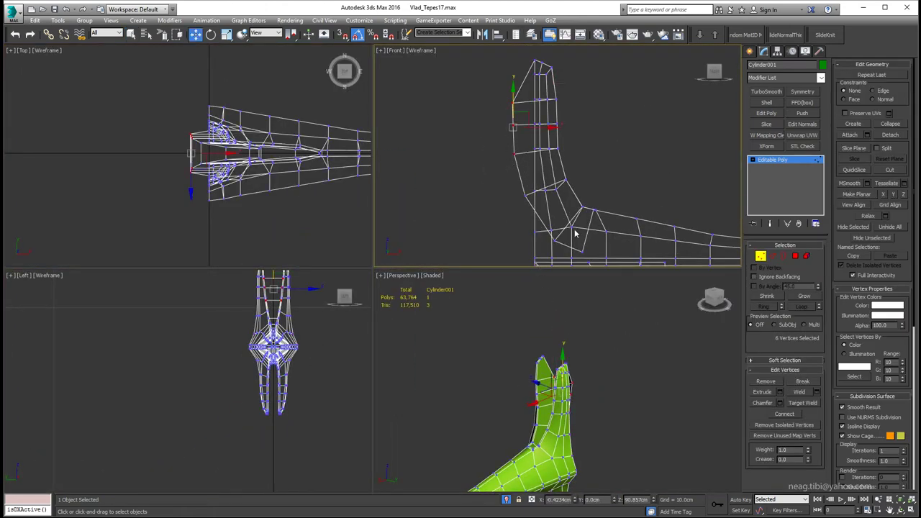
right_click(573, 500)
scroll(580, 125, "up", 2)
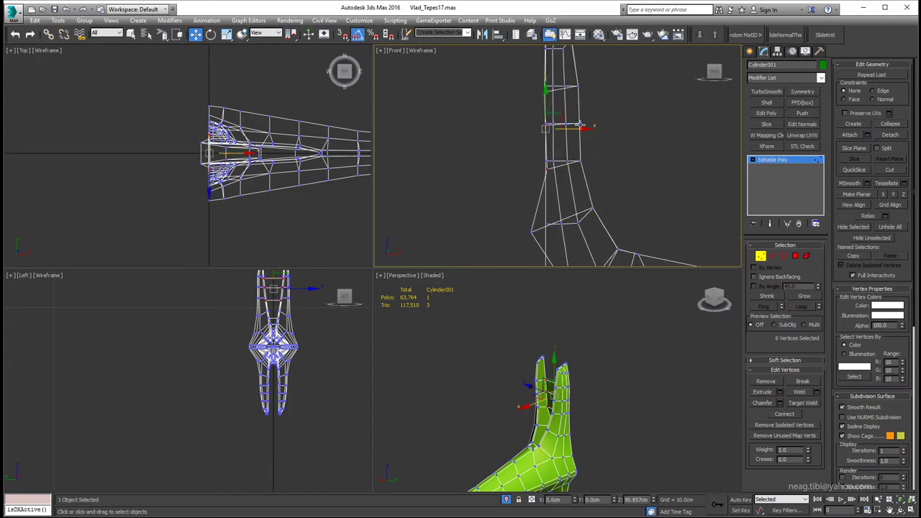
- Back in the single perspective view, select the face at the gap between the prongs
key("alt+w")
key("alt+w")
scroll(504, 360, "up", 2)
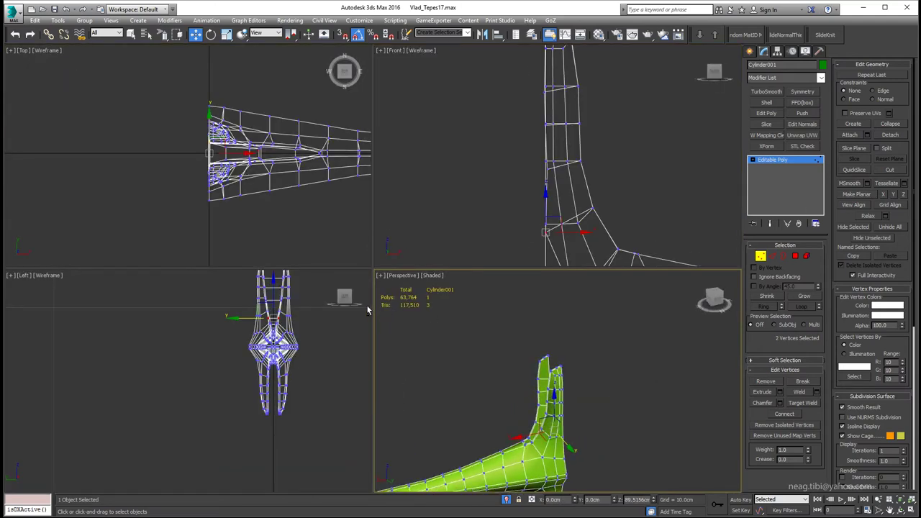
key("alt+w")
scroll(506, 336, "up", 2)
key("4")
left_click(362, 287)
- Delete the inner faces of the right langet prong to open its inner side
key("Delete")
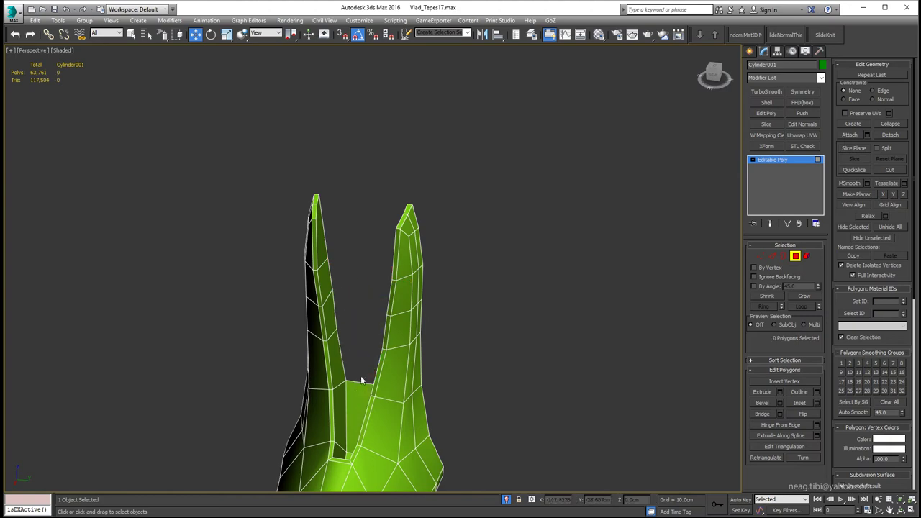
middle_click_drag(354, 367, 326, 339, "alt")
scroll(325, 339, "up", 2)
left_click(293, 295)
key("Delete")
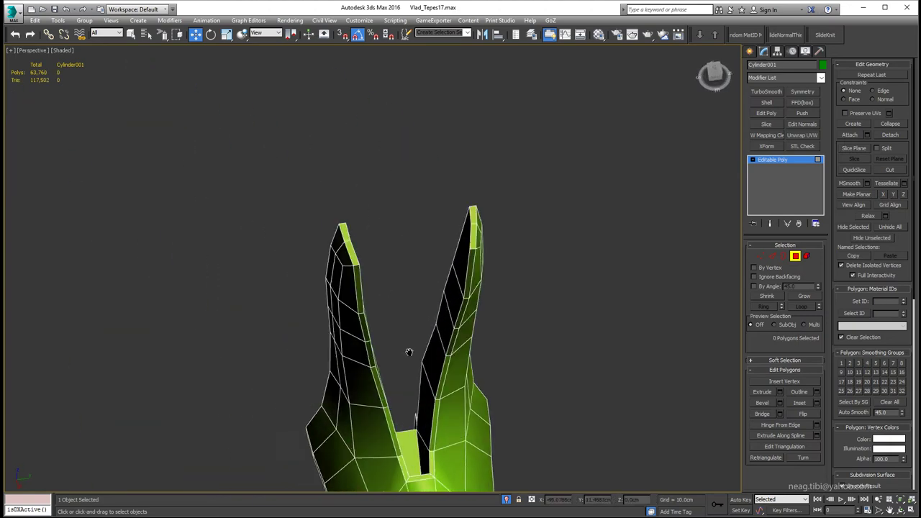
middle_click_drag(410, 353, 504, 303, "alt")
- Connect the edges running across both prongs with a new supporting edge loop
key("1")
left_click(560, 266)
middle_click_drag(560, 265, 453, 247, "alt")
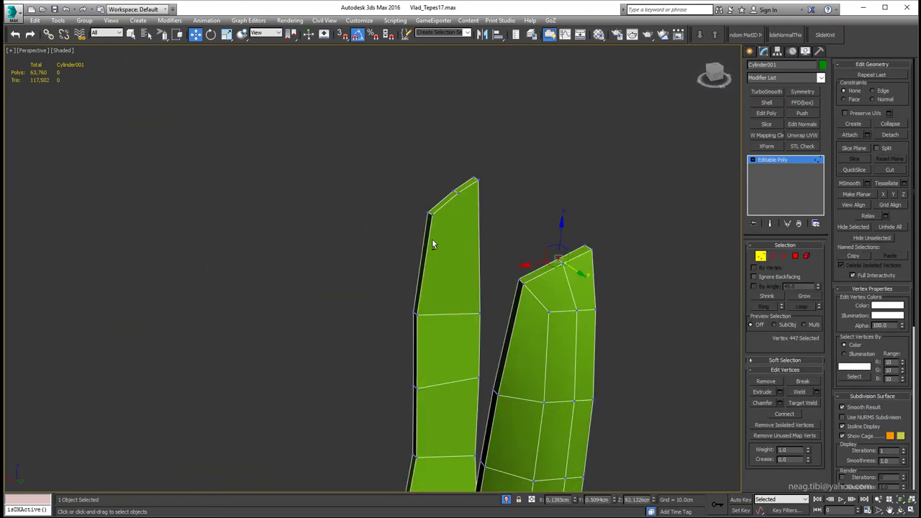
scroll(444, 306, "down", 3)
mouse_move(444, 306)
middle_mouse_down("alt")
mouse_move(434, 282)
mouse_move(634, 311)
middle_mouse_up("alt")
key("2")
left_click(435, 282)
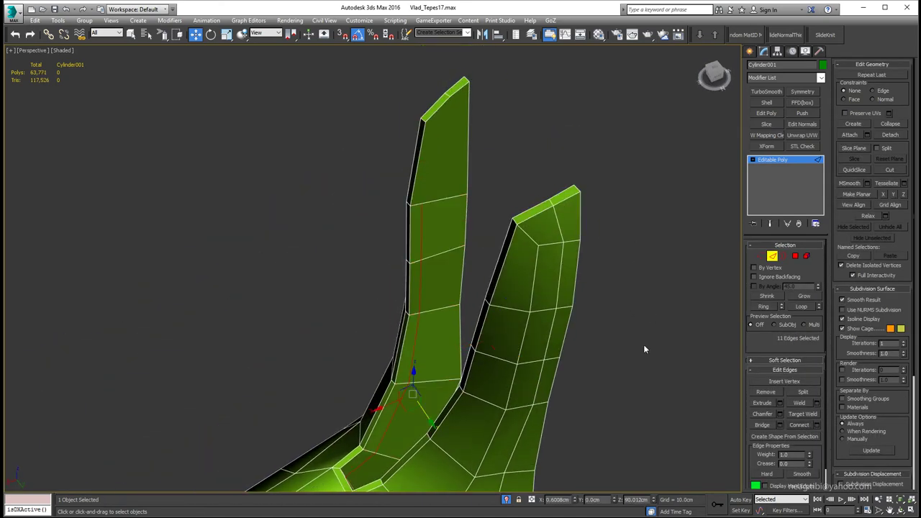
left_click(817, 425)
left_click(634, 330)
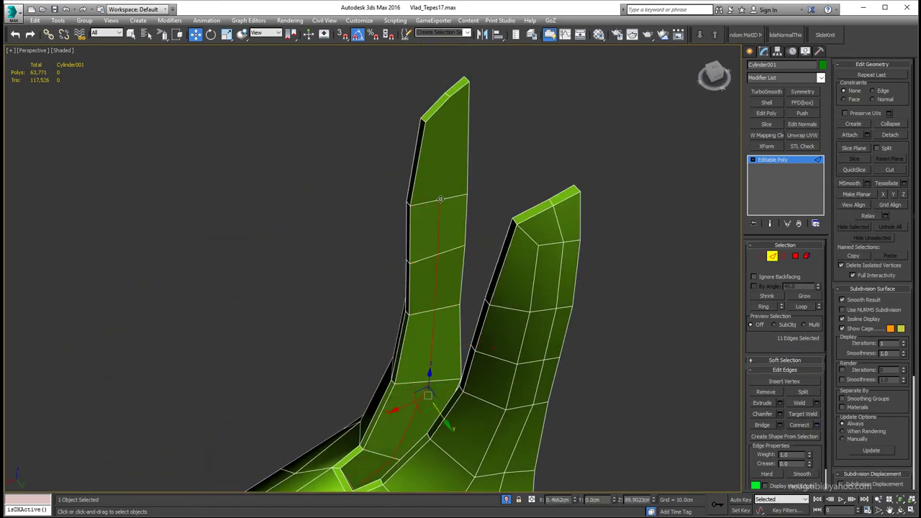
key("1")
key("q")
- Cut extra edges into the prong with the Cut tool
mouse_move(462, 146)
middle_mouse_down("alt")
mouse_move(557, 183)
mouse_move(496, 164)
middle_mouse_up("alt")
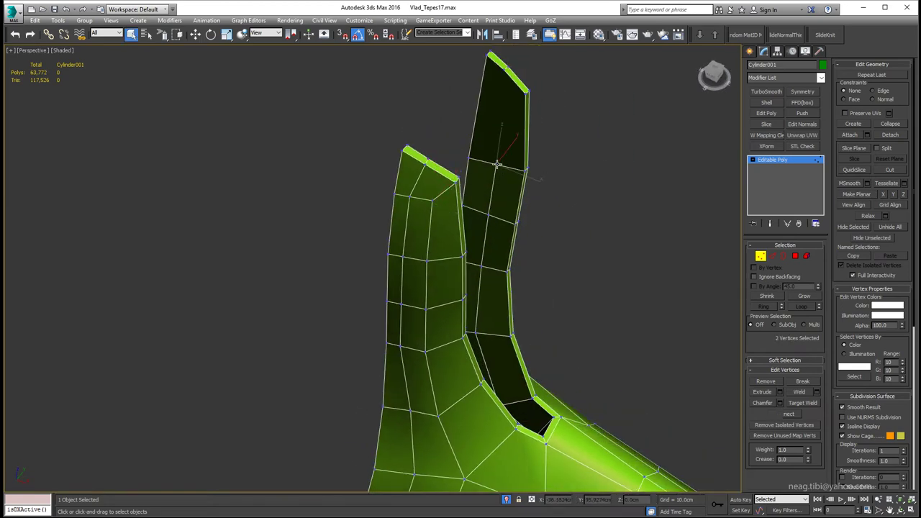
mouse_move(504, 69)
middle_mouse_down("alt")
mouse_move(517, 159)
mouse_move(325, 191)
mouse_move(553, 208)
middle_mouse_up("alt")
scroll(553, 208, "up", 3)
scroll(576, 216, "up", 1)
middle_click_drag(560, 243, 539, 139, "alt")
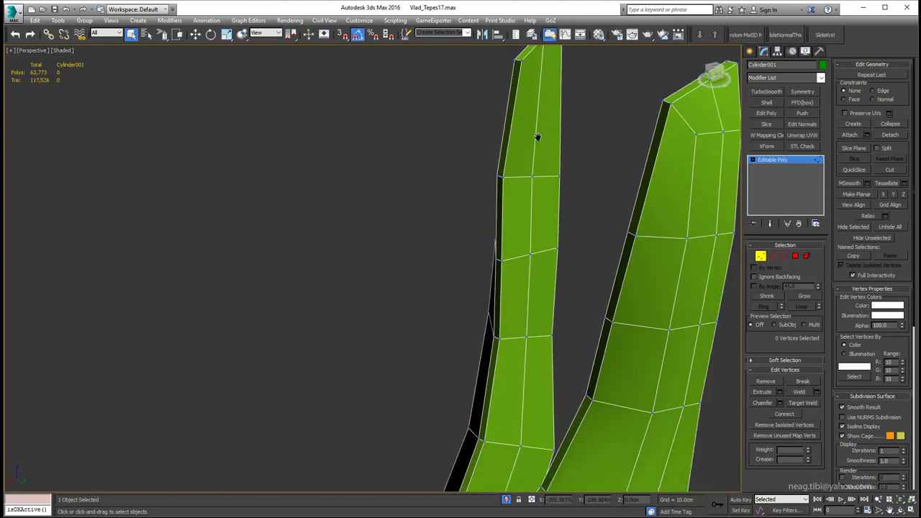
scroll(539, 139, "down", 2)
scroll(514, 177, "up", 2)
key("2")
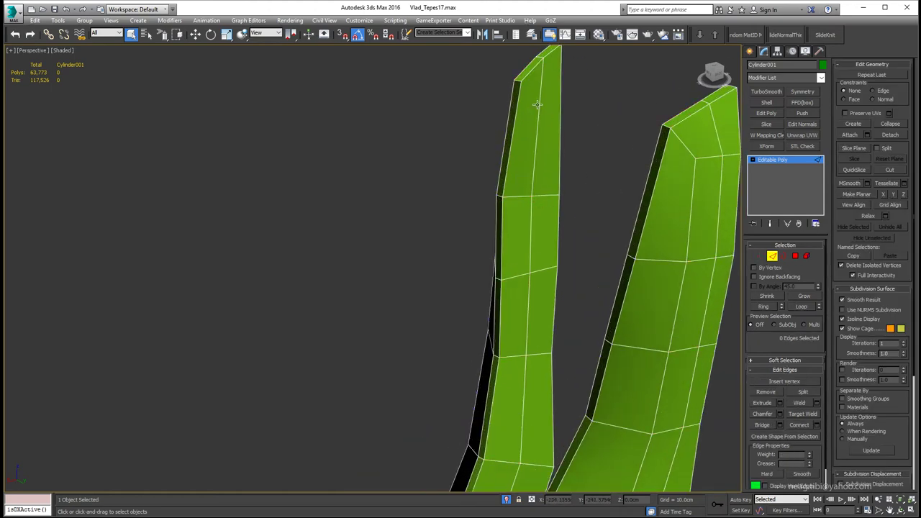
key("1")
key("alt+c")
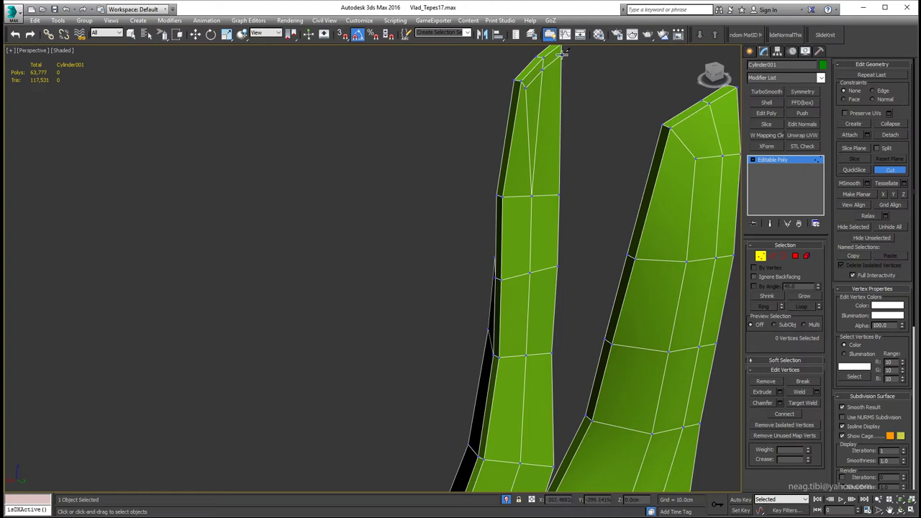
- Connect the selected prong edges with another loop along the prong's inner side
key("2")
mouse_move(531, 168)
middle_mouse_down("alt")
mouse_move(581, 161)
mouse_move(506, 190)
mouse_move(534, 161)
middle_mouse_up("alt")
key("1")
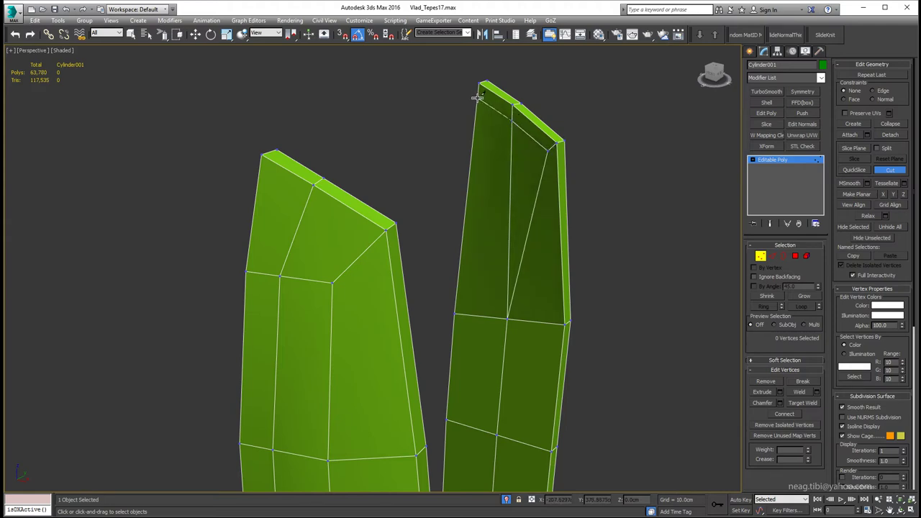
middle_click_drag(551, 200, 541, 272, "alt")
key("2")
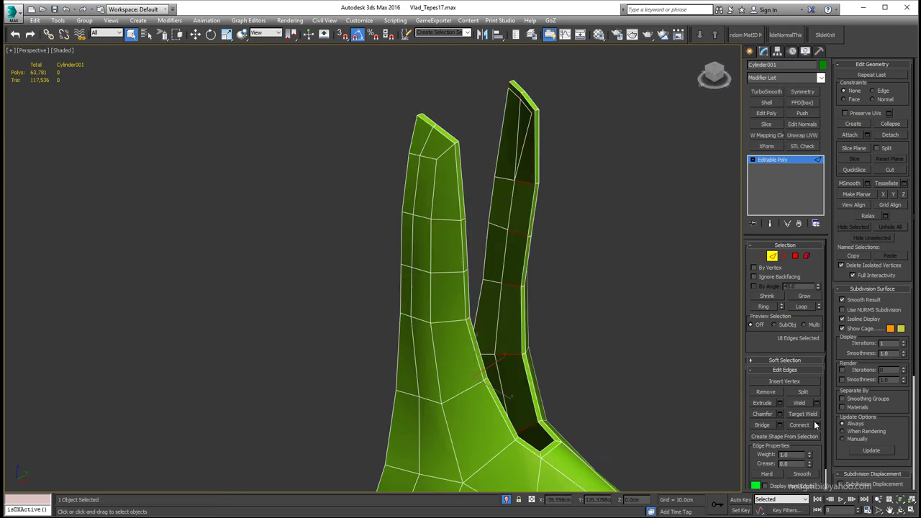
left_click(816, 425)
key("Return")
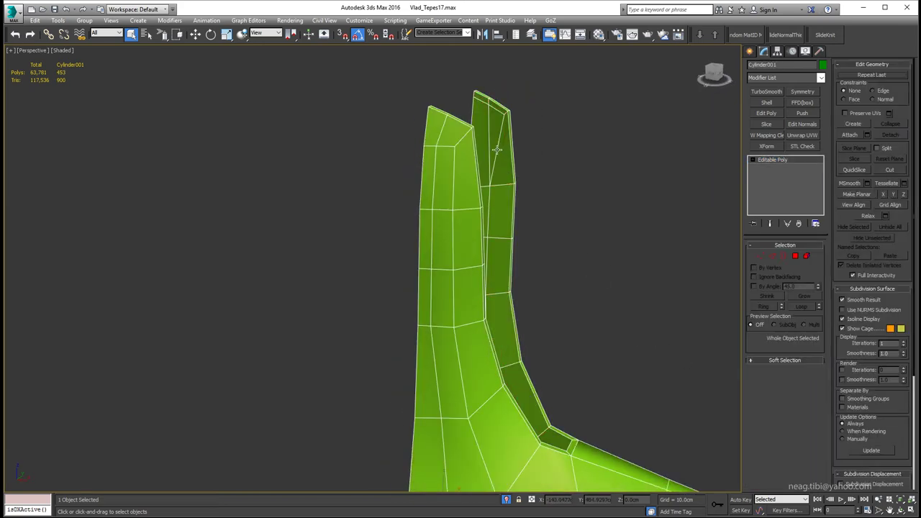
- Delete the unwanted polygon at the top of the prong
left_click(496, 147)
middle_click_drag(497, 147, 381, 150, "alt")
scroll(430, 130, "up", 2)
key("4")
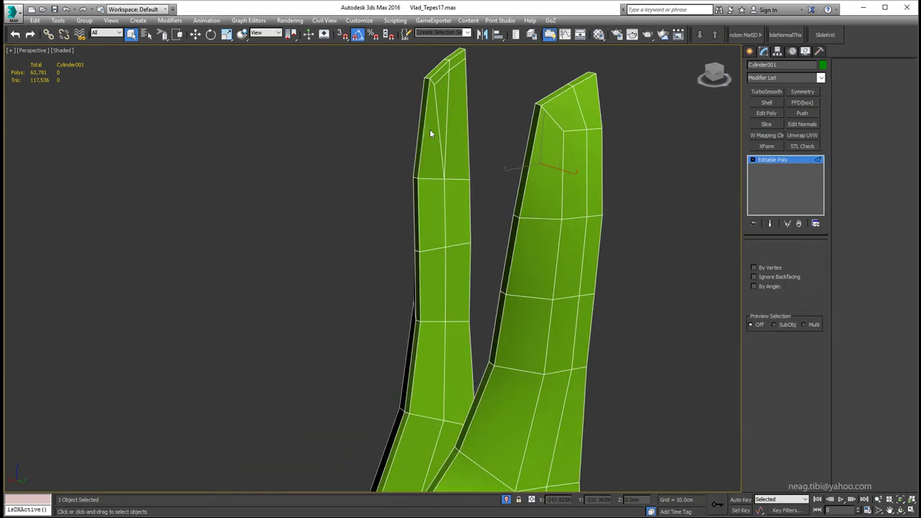
left_click(430, 149)
key("Delete")
- Connect a one-segment edge running down the inner prong
scroll(196, 126, "down", 3)
scroll(350, 255, "down", 2)
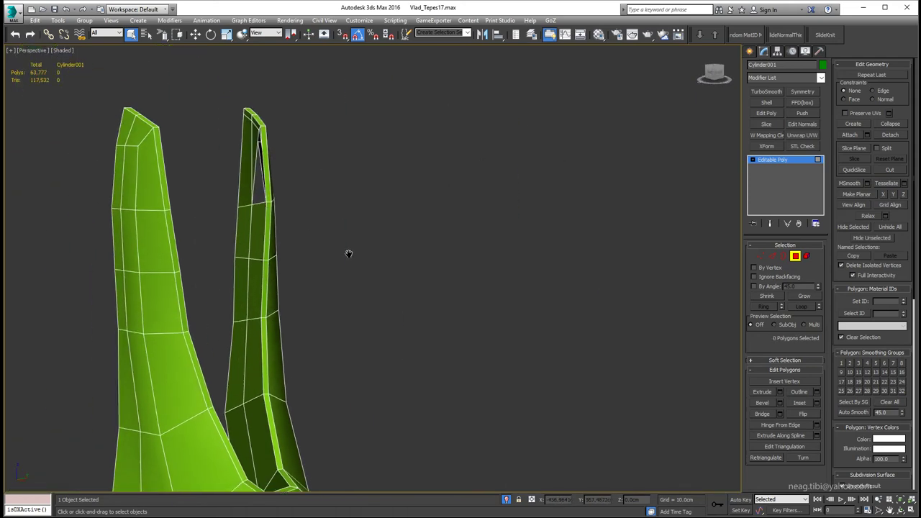
key("2")
left_click(267, 206)
middle_click_drag(285, 209, 298, 207, "alt")
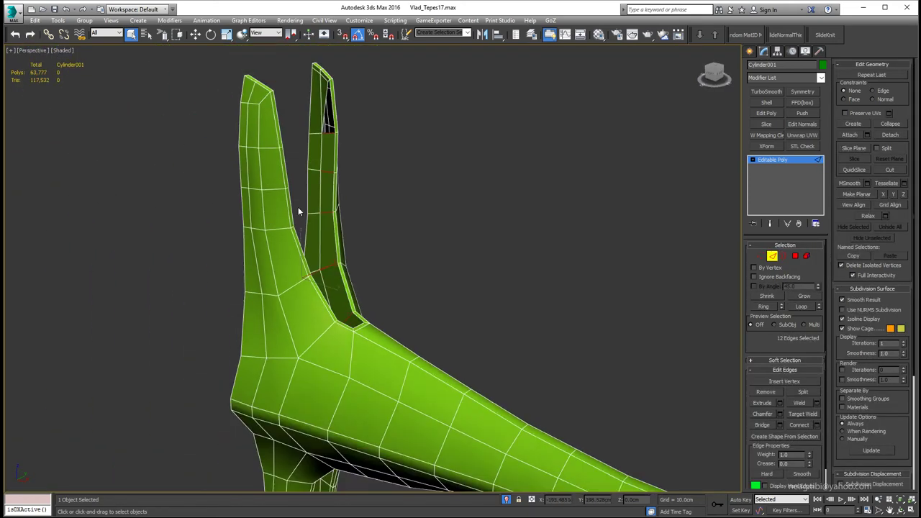
left_click(816, 424)
middle_click_drag(478, 259, 518, 266, "alt")
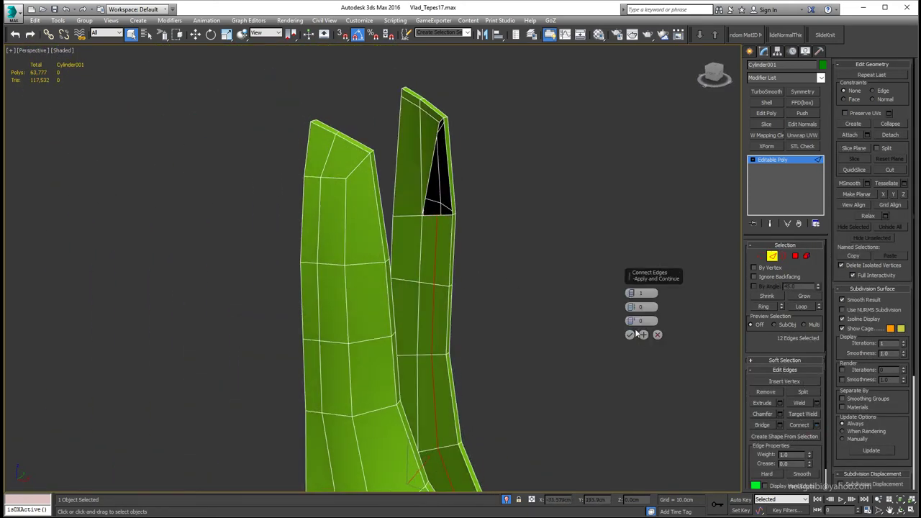
- Connect the edge ring on the flared end with slide -63 to add a new loop
key("1")
key("z")
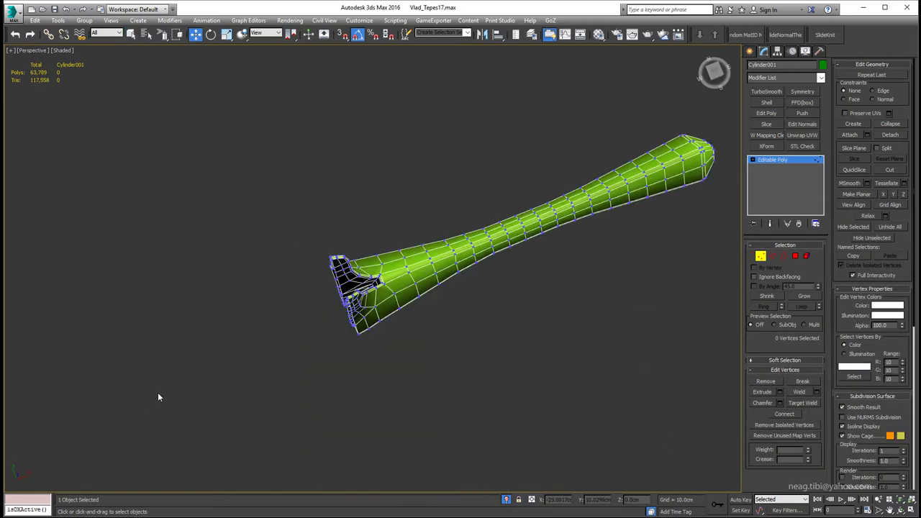
scroll(439, 214, "up", 5)
mouse_move(439, 214)
middle_mouse_down("alt")
mouse_move(437, 150)
mouse_move(396, 123)
mouse_move(403, 140)
middle_mouse_up("alt")
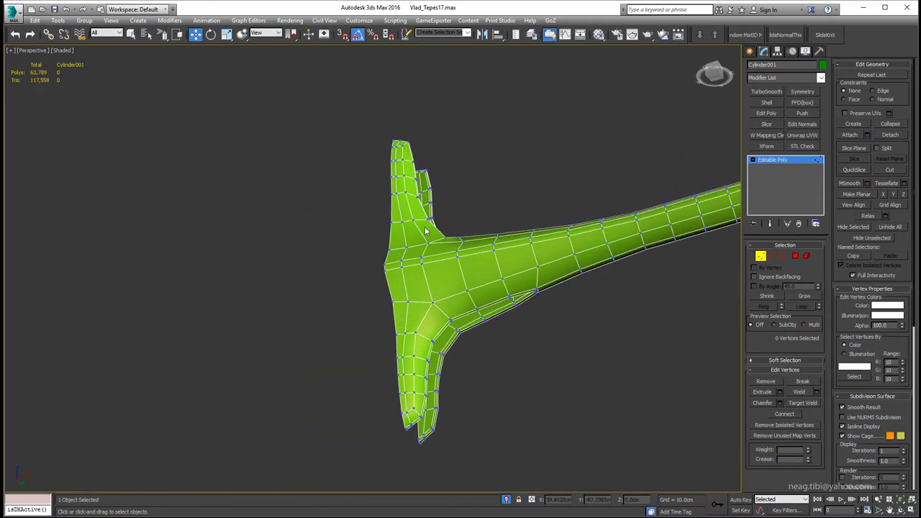
key("2")
mouse_move(367, 289)
middle_mouse_down("alt")
mouse_move(312, 345)
mouse_move(305, 372)
mouse_move(332, 323)
middle_mouse_up("alt")
left_click(817, 425)
middle_click_drag(573, 252, 555, 307, "alt")
mouse_move(630, 336)
middle_mouse_down("alt")
mouse_move(616, 361)
mouse_move(611, 349)
mouse_move(597, 361)
middle_mouse_up("alt")
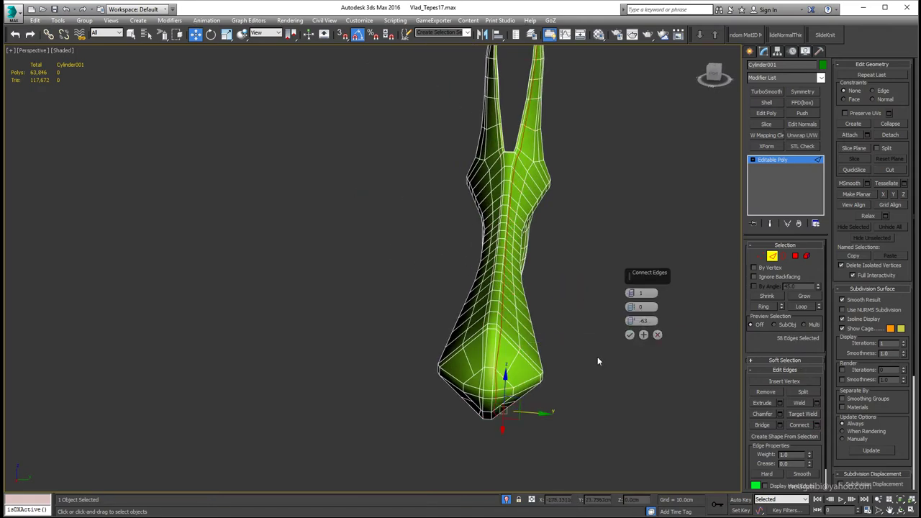
left_click(627, 334)
- Tweak the new loop's vertices beneath the two prong tips
key("1")
mouse_move(490, 371)
middle_mouse_down("alt")
mouse_move(513, 365)
mouse_move(502, 428)
middle_mouse_up("alt")
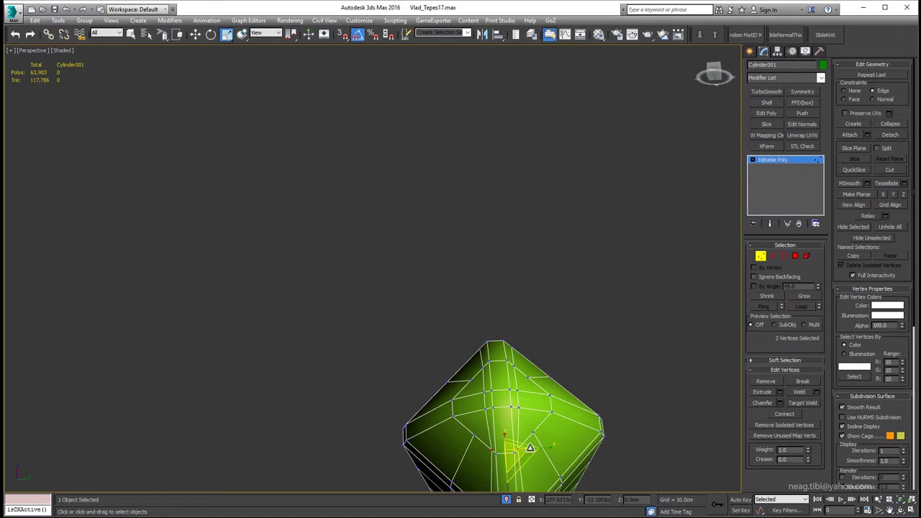
scroll(532, 432, "up", 3)
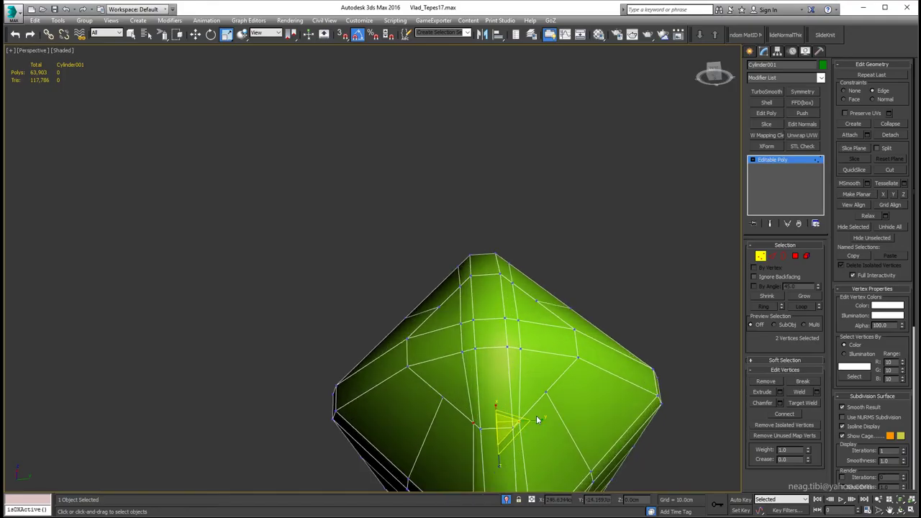
scroll(542, 423, "down", 3)
middle_click_drag(542, 422, 432, 324, "alt")
scroll(324, 216, "up", 3)
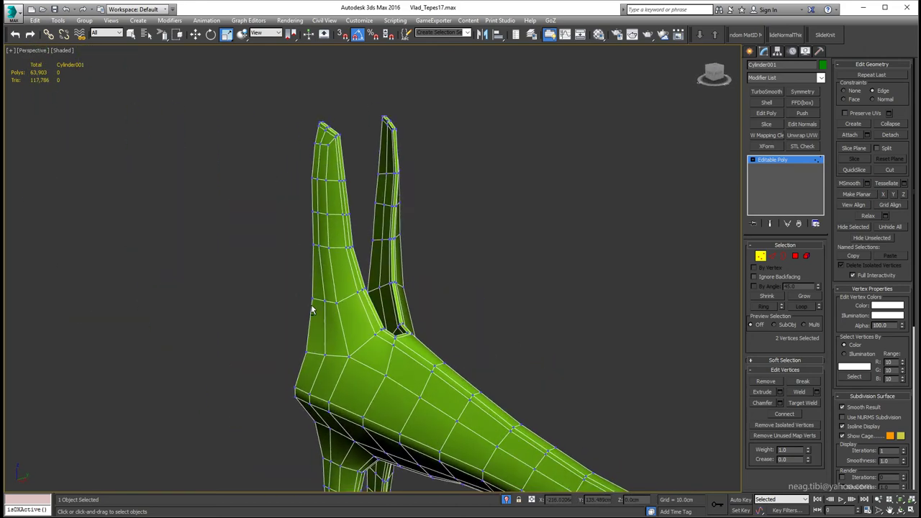
scroll(191, 171, "up", 2)
middle_click_drag(191, 171, 228, 218, "alt")
- Convert the pushed blade strip to an Editable Poly
key("4")
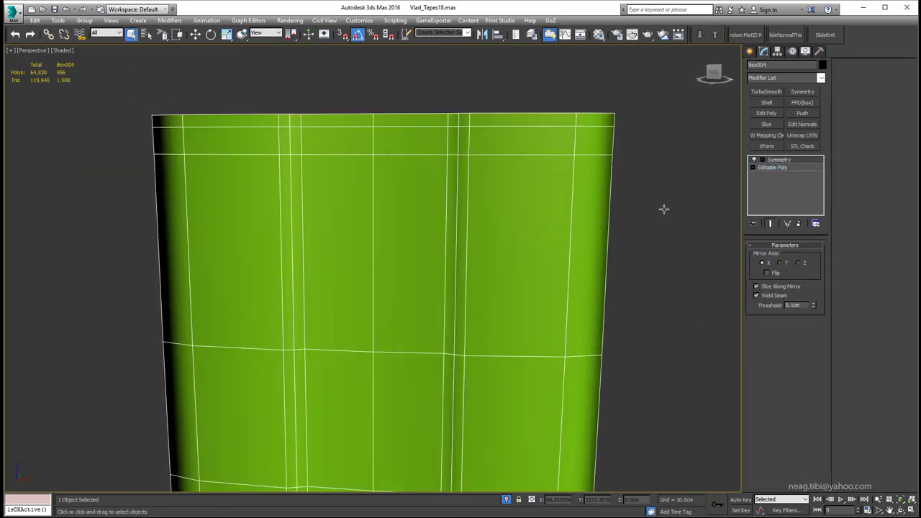
middle_click_drag(576, 177, 457, 154, "alt")
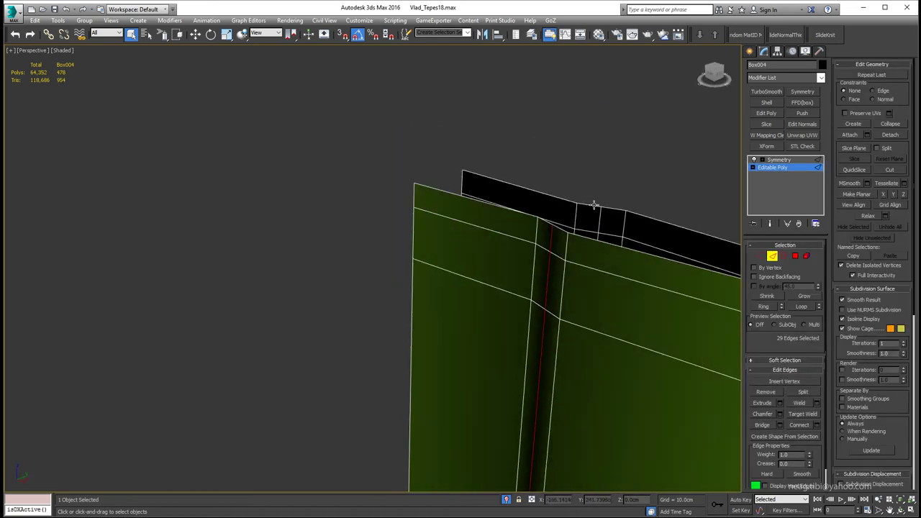
scroll(547, 159, "down", 3)
mouse_move(547, 160)
middle_mouse_down("alt")
mouse_move(537, 238)
mouse_move(468, 342)
middle_mouse_up("alt")
scroll(471, 316, "up", 5)
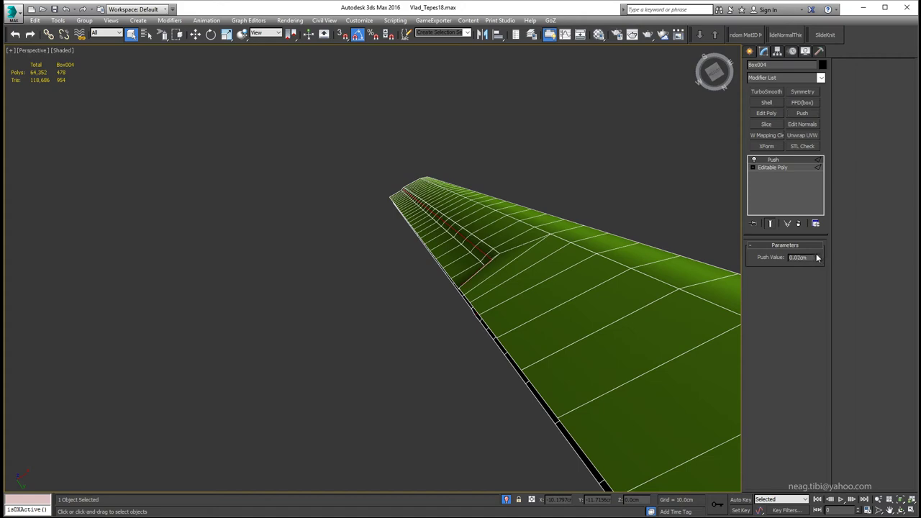
mouse_move(554, 323)
middle_mouse_down("alt")
mouse_move(610, 241)
mouse_move(391, 206)
middle_mouse_up("alt")
scroll(390, 206, "down", 4)
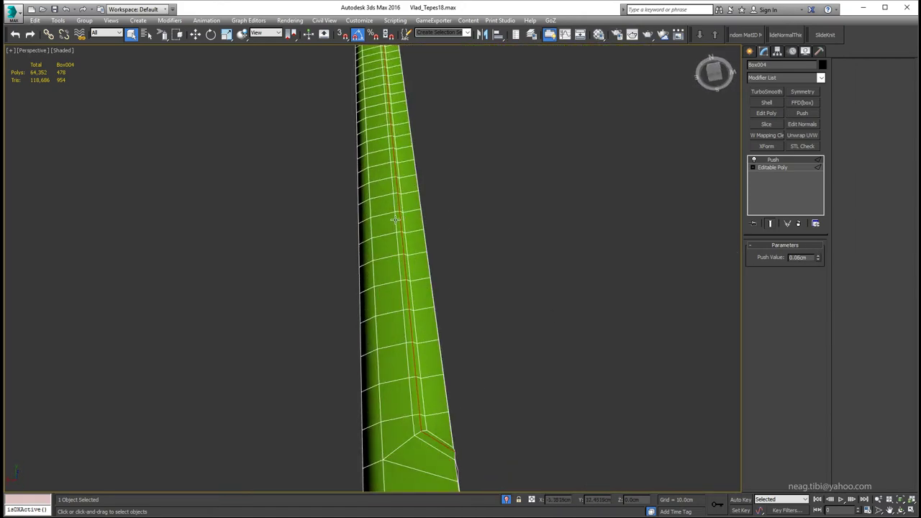
scroll(465, 185, "down", 2)
mouse_move(465, 185)
middle_mouse_down("alt")
mouse_move(416, 195)
mouse_move(436, 189)
middle_mouse_up("alt")
right_click(439, 175)
left_click(576, 280)
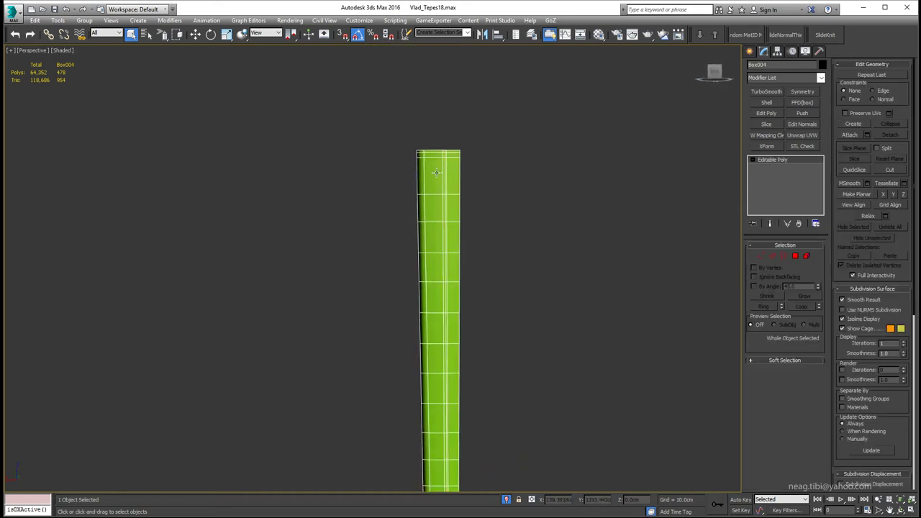
- Connect the selected edges into a new loop, set Constraints to Edge, and pick a top edge
key("ctrl+shift+e")
left_click(630, 334)
middle_click_drag(489, 241, 563, 174, "alt")
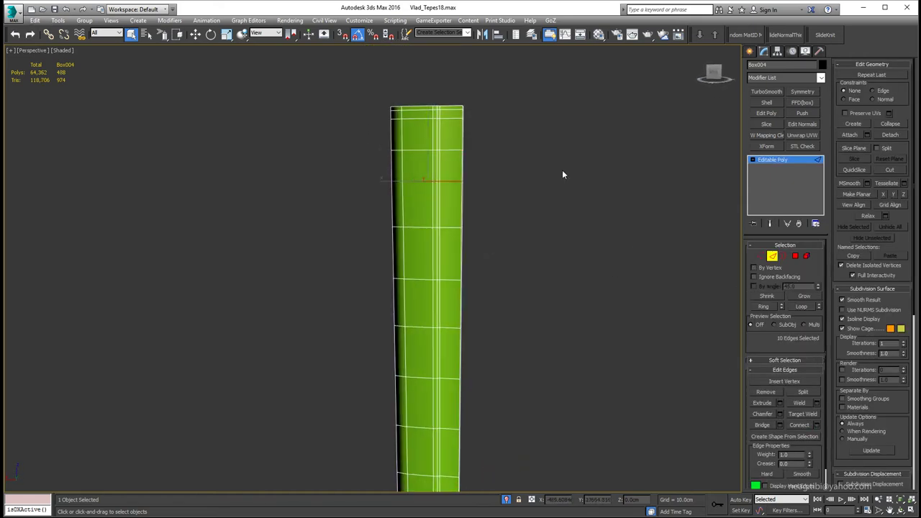
left_click(873, 92)
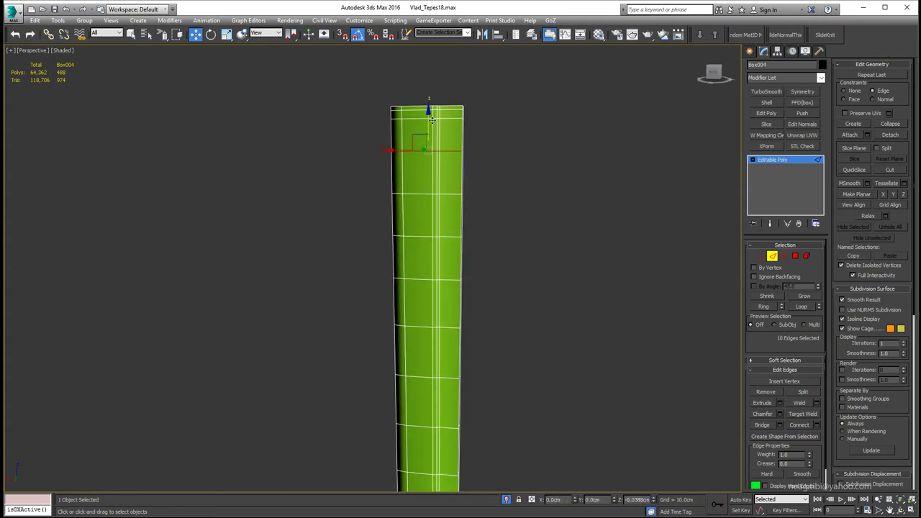
middle_click_drag(536, 78, 463, 119, "alt")
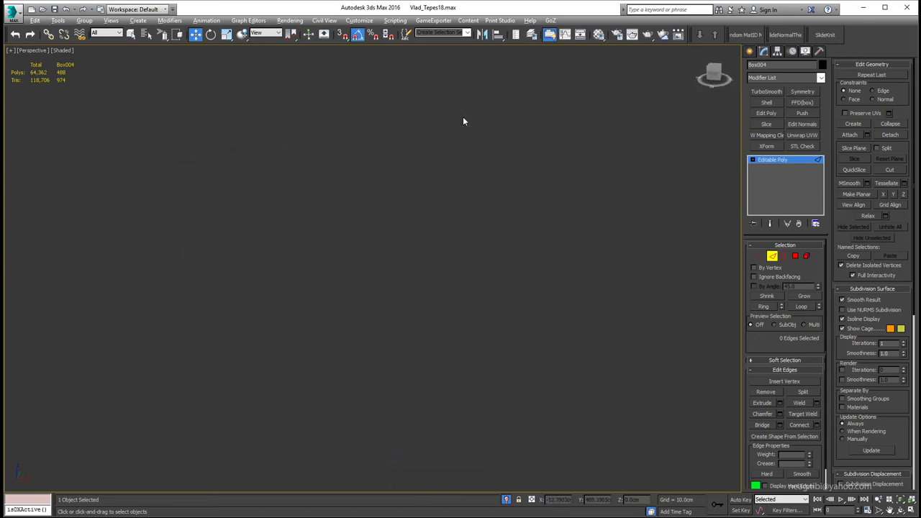
left_click(475, 151)
mouse_move(475, 151)
middle_mouse_down("alt")
mouse_move(482, 187)
mouse_move(448, 181)
mouse_move(458, 72)
mouse_move(424, 166)
middle_mouse_up("alt")
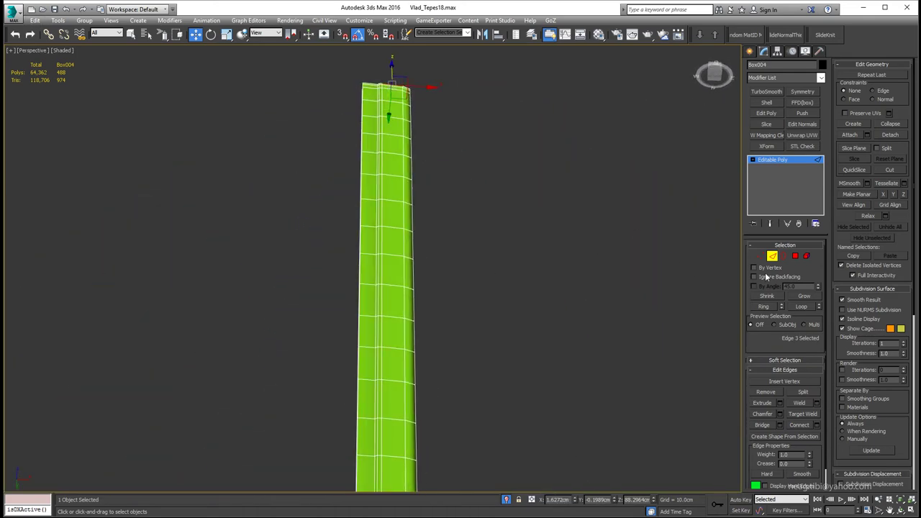
- Add a Symmetry modifier to mirror the blade strip
left_click(802, 92)
scroll(338, 372, "down", 3)
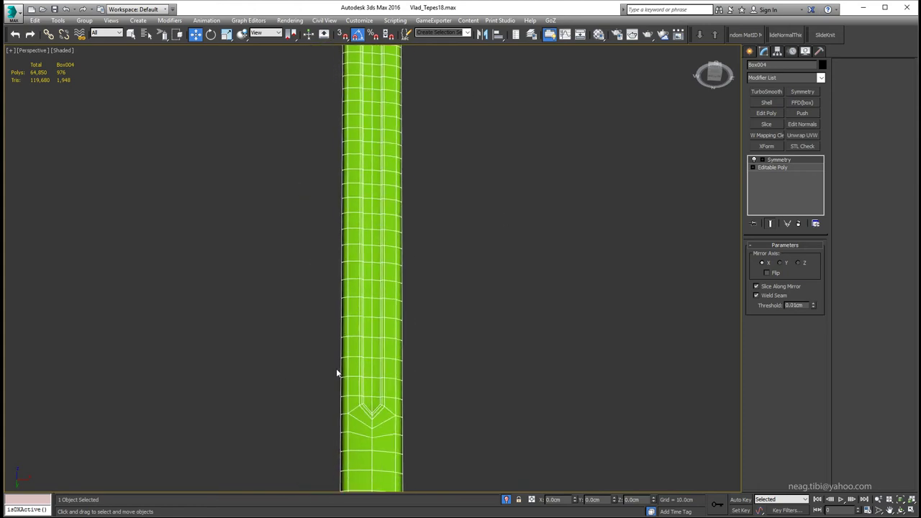
scroll(370, 411, "up", 5)
mouse_move(369, 410)
middle_mouse_down("alt")
mouse_move(490, 280)
mouse_move(443, 227)
mouse_move(449, 269)
mouse_move(379, 200)
mouse_move(381, 216)
middle_mouse_up("alt")
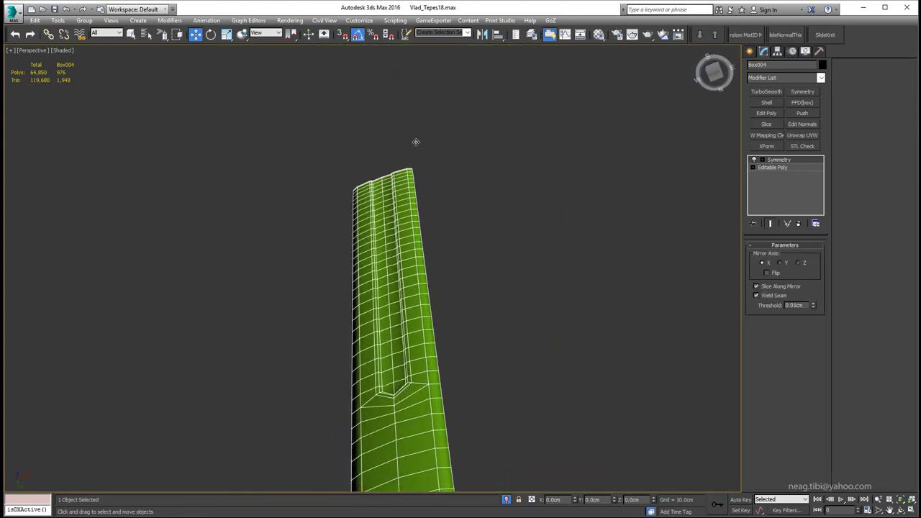
- Connect Edges in the base Editable Poly with 2 segments and Pinch 69, then return to Symmetry
left_click(772, 167)
key("2")
middle_click_drag(356, 304, 444, 307, "alt")
key("q")
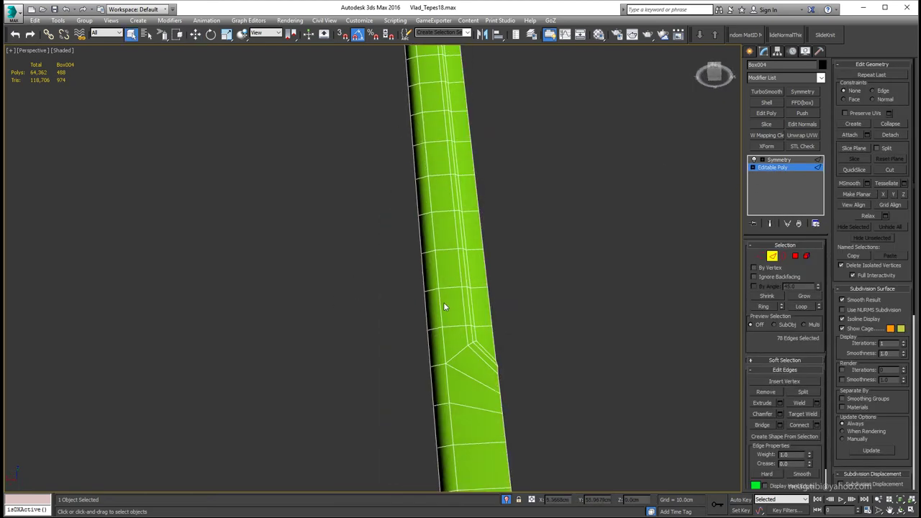
middle_click_drag(510, 293, 526, 305, "alt")
left_click(816, 425)
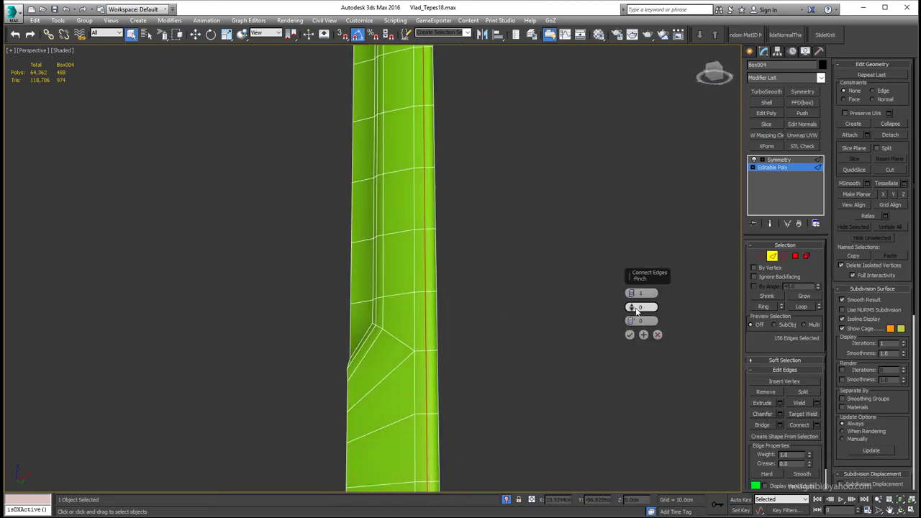
left_click_drag(631, 320, 632, 389)
key("F3")
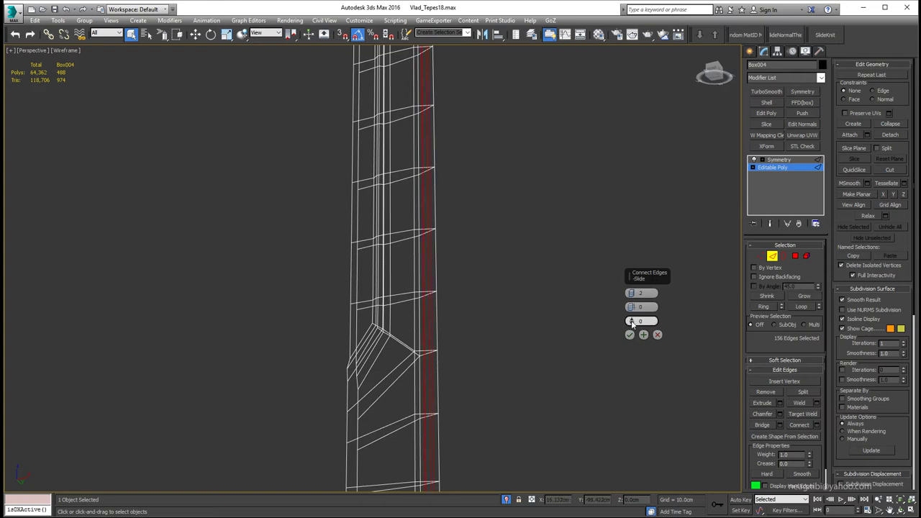
left_click_drag(639, 201, 639, 189)
key("F3")
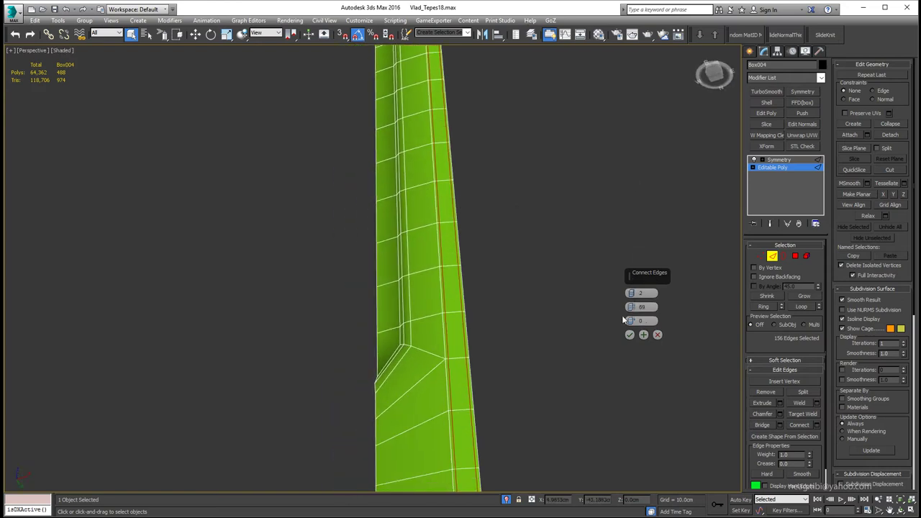
left_click(778, 159)
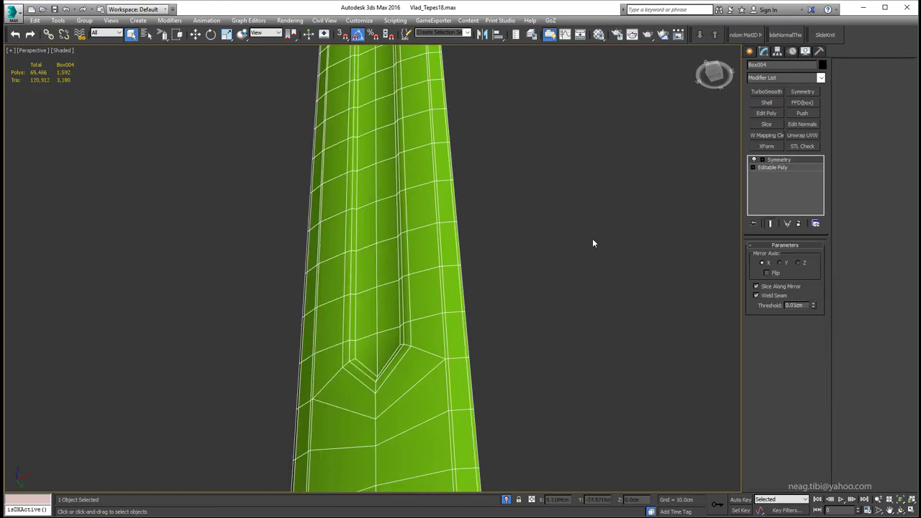
- Add a TurboSmooth modifier to the blade and inspect the smoothed surface
left_click(775, 91)
mouse_move(461, 228)
middle_mouse_down("alt")
mouse_move(413, 192)
mouse_move(501, 252)
middle_mouse_up("alt")
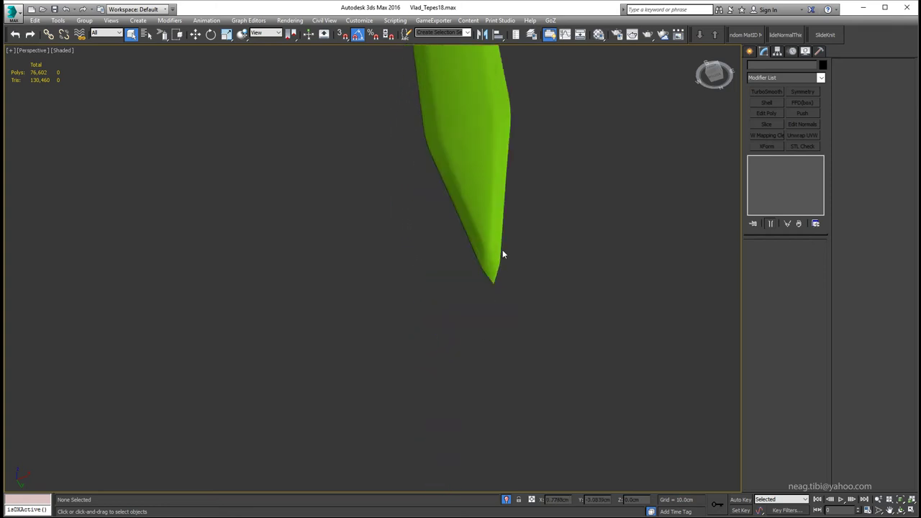
left_click(777, 227)
left_click(632, 260)
scroll(452, 209, "up", 5)
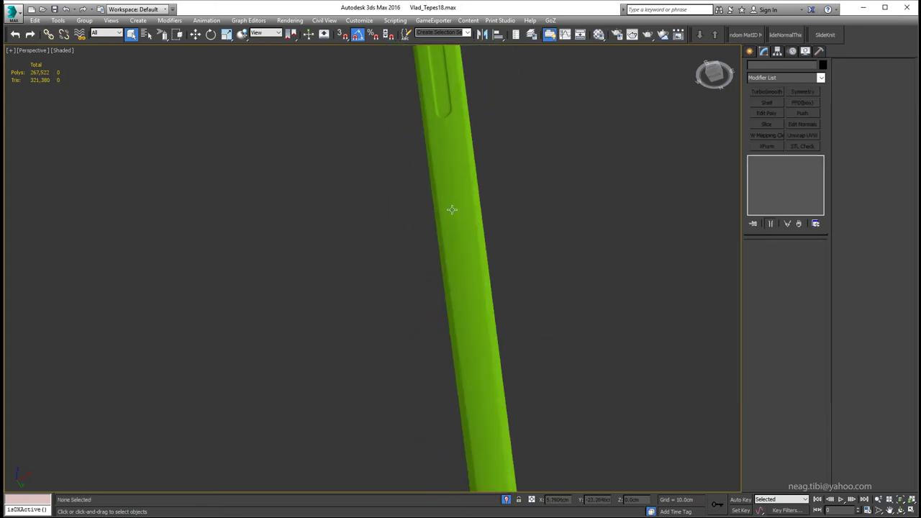
mouse_move(452, 210)
middle_mouse_down("alt")
mouse_move(425, 168)
mouse_move(415, 283)
mouse_move(439, 212)
mouse_move(308, 230)
mouse_move(444, 229)
middle_mouse_up("alt")
- Exit isolation to show the whole sword against its reference image
left_click(507, 499)
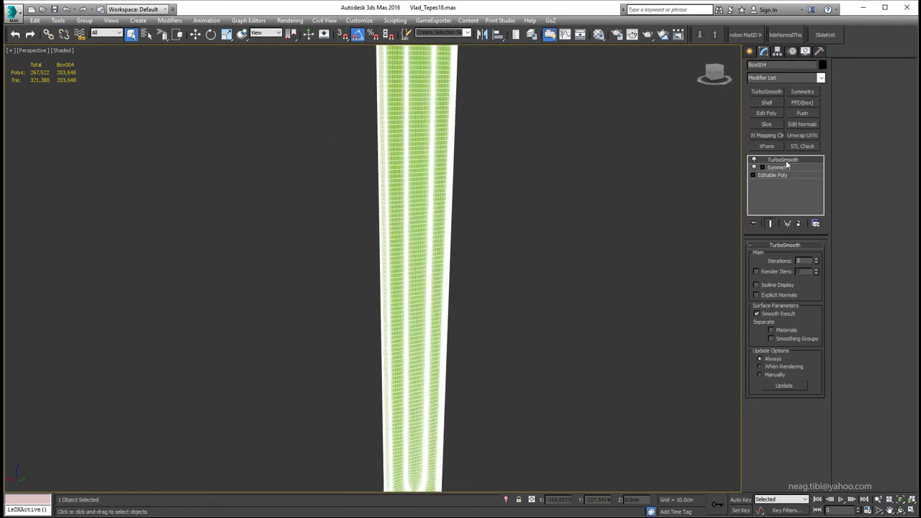
left_click(619, 204)
right_click(581, 221)
scroll(480, 432, "up", 2)
scroll(398, 277, "down", 5)
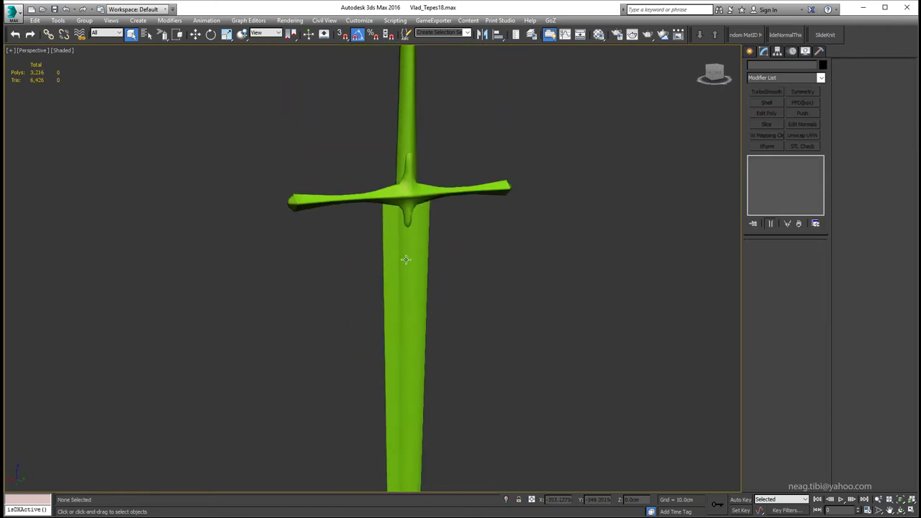
middle_click_drag(397, 278, 222, 231, "alt")
scroll(340, 248, "up", 2)
middle_click_drag(340, 249, 463, 257, "alt")
scroll(384, 251, "down", 4)
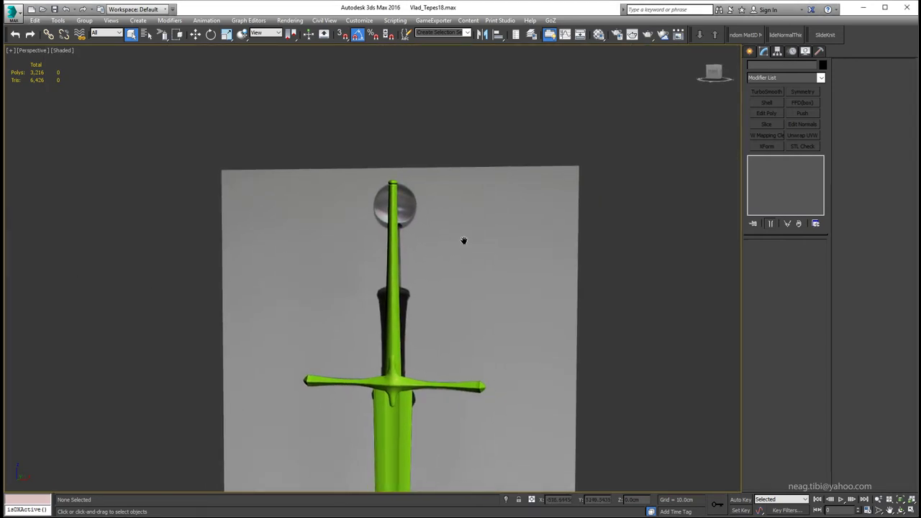
scroll(463, 241, "up", 3)
- Maximize the Front viewport on the pommel and bring up the Create panel
key("alt+w")
key("alt+w")
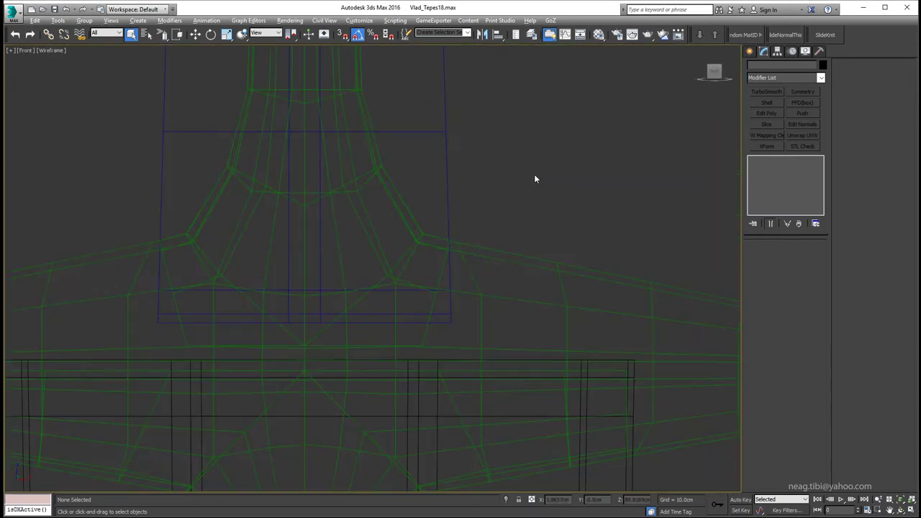
key("F3")
scroll(408, 327, "down", 3)
left_click(750, 50)
- Draw an 8-sided Cylinder in the Front view and move it down over the pommel
left_click(767, 132)
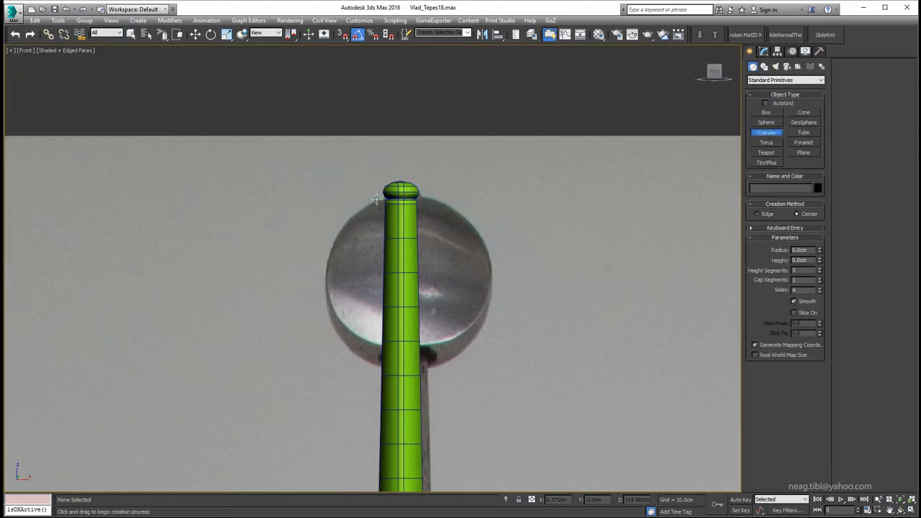
left_click_drag(405, 277, 446, 205)
left_click(431, 106)
left_click(819, 287)
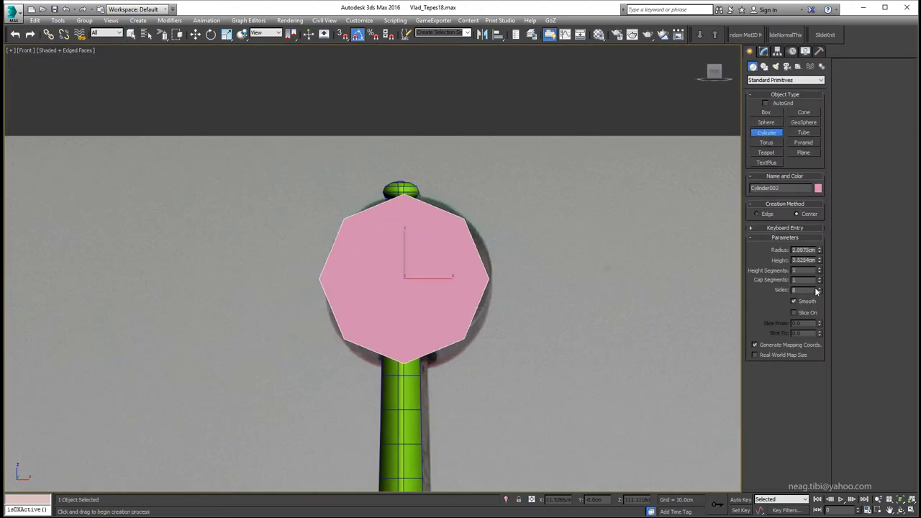
key("F3")
key("w")
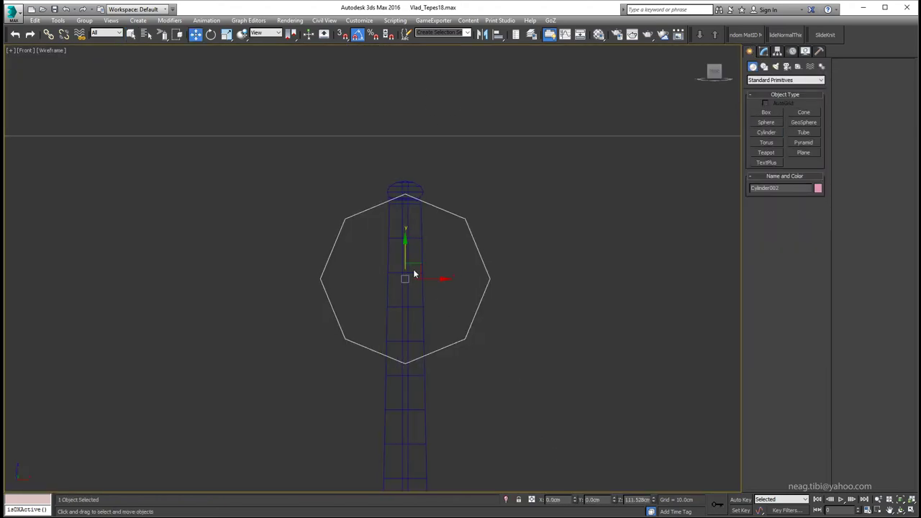
key("F3")
scroll(402, 224, "up", 1)
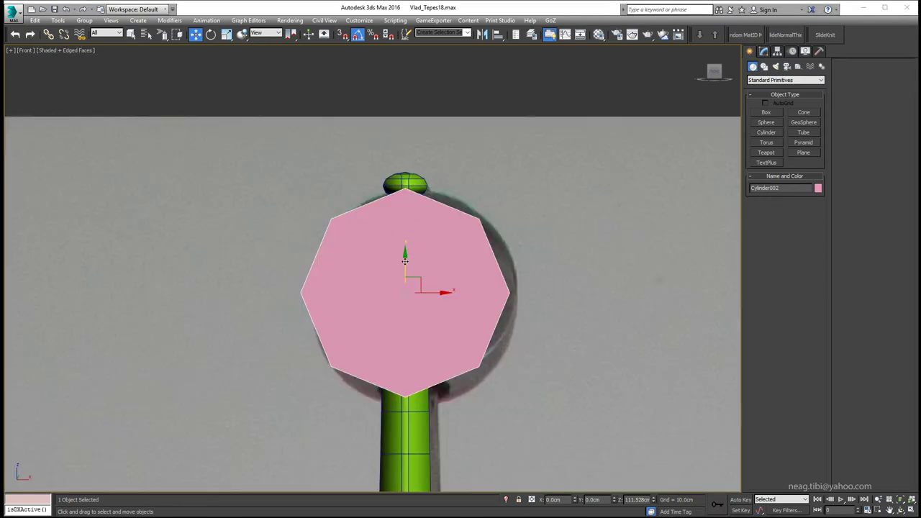
left_click_drag(404, 261, 403, 269)
- Reduce the cylinder's height to about 2.75 cm and shift it along Y onto the tang
key("alt+w")
middle_click(461, 350)
key("alt+w")
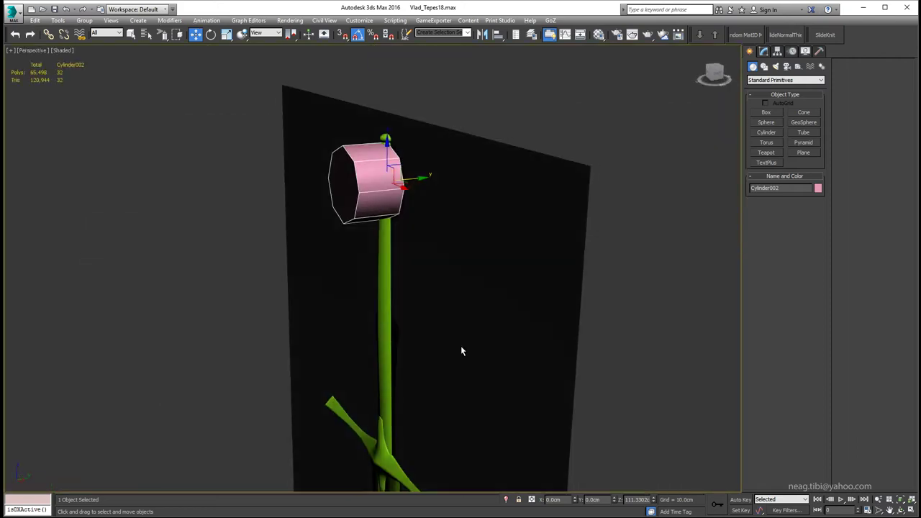
mouse_move(460, 350)
middle_mouse_down("alt")
mouse_move(373, 222)
mouse_move(350, 154)
mouse_move(331, 183)
mouse_move(374, 216)
middle_mouse_up("alt")
key("F3")
key("F3")
left_click(777, 50)
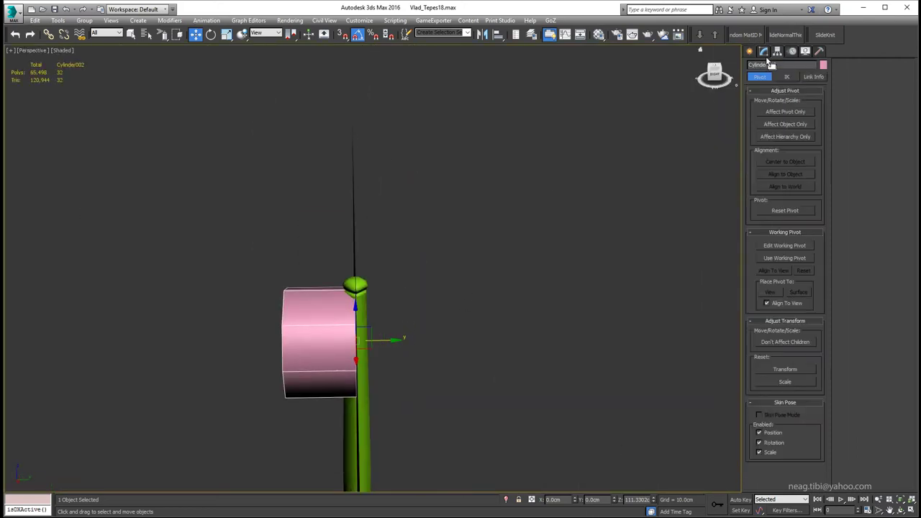
left_click(763, 51)
left_click_drag(819, 257, 824, 277)
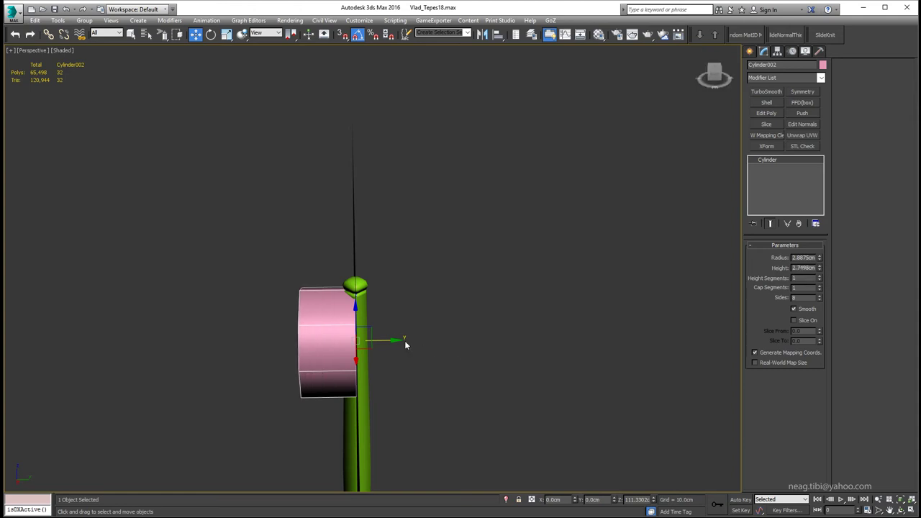
left_click_drag(405, 344, 420, 338)
key("alt+w")
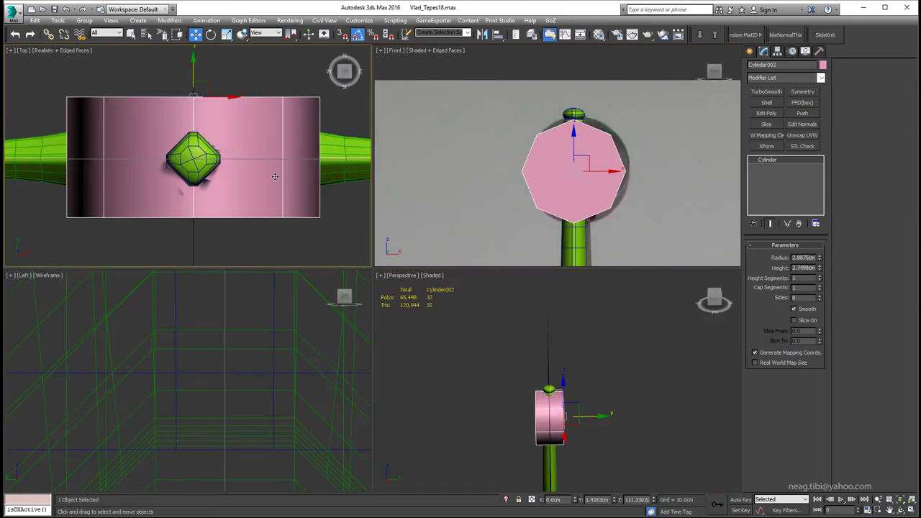
- Add an Edit Poly modifier to the pommel cylinder and connect an edge ring through its middle
left_click(766, 113)
key("2")
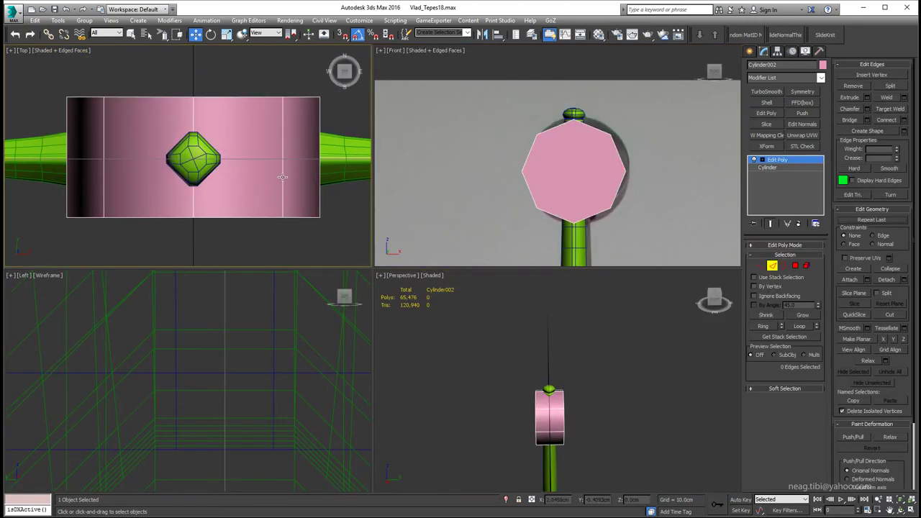
left_click(881, 121)
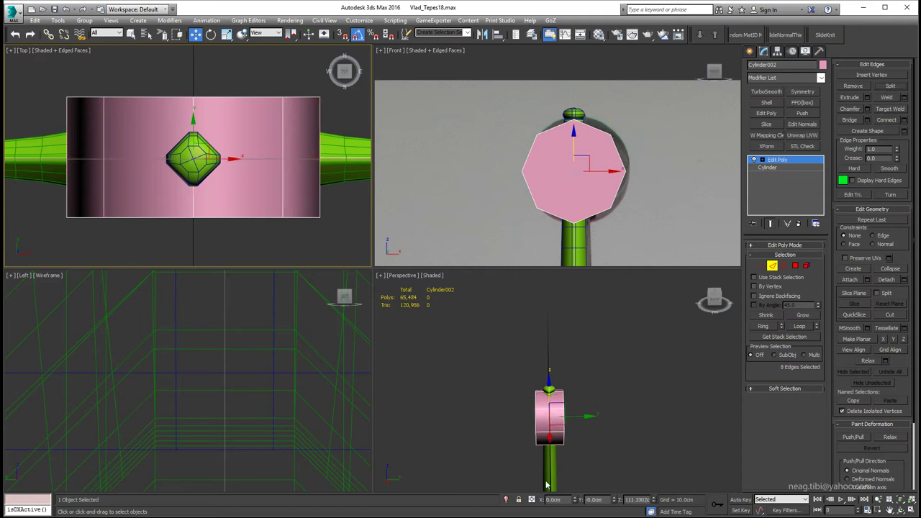
- Select the polygons of one half of the pommel in the top view and delete them
left_click(562, 422)
key("4")
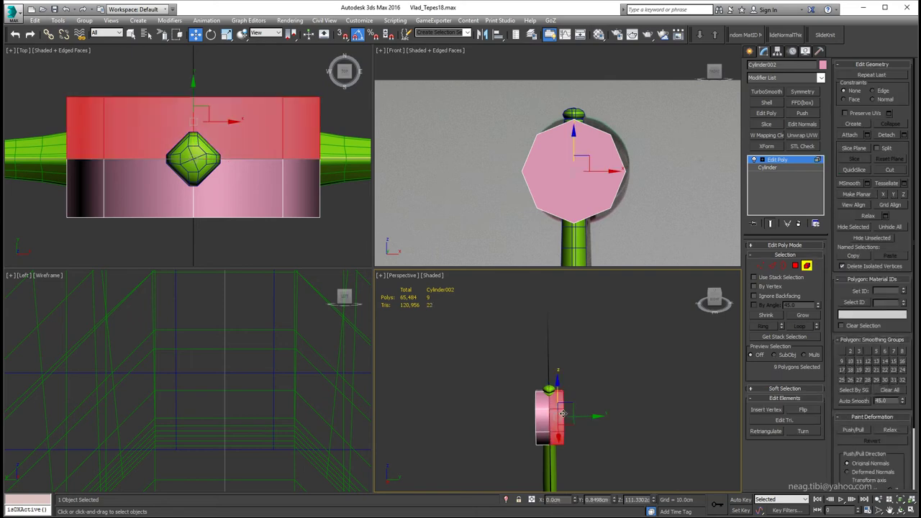
scroll(308, 212, "down", 3)
scroll(308, 212, "down", 3)
key("alt+w")
key("alt+w")
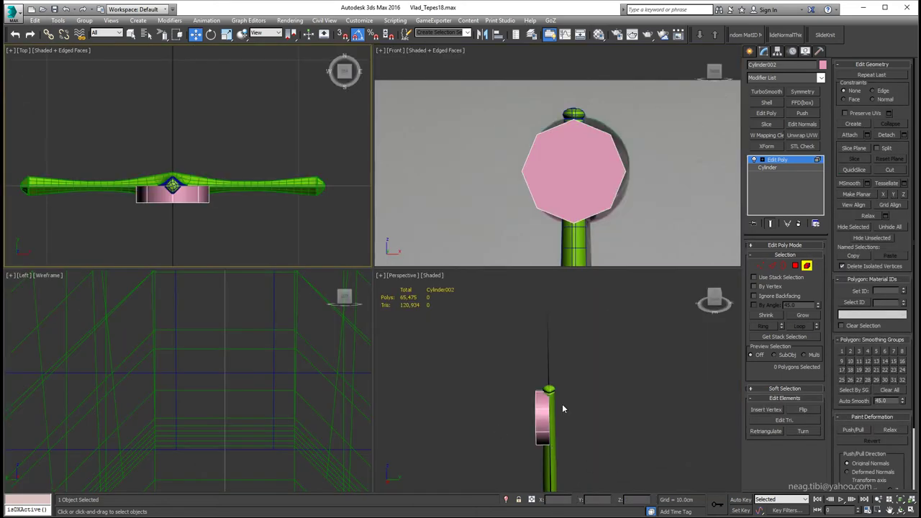
key("1")
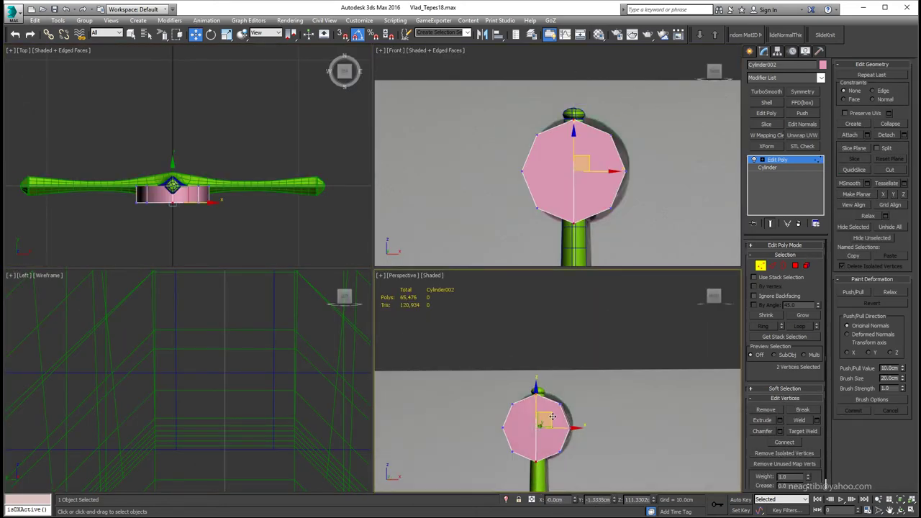
key("2")
key("4")
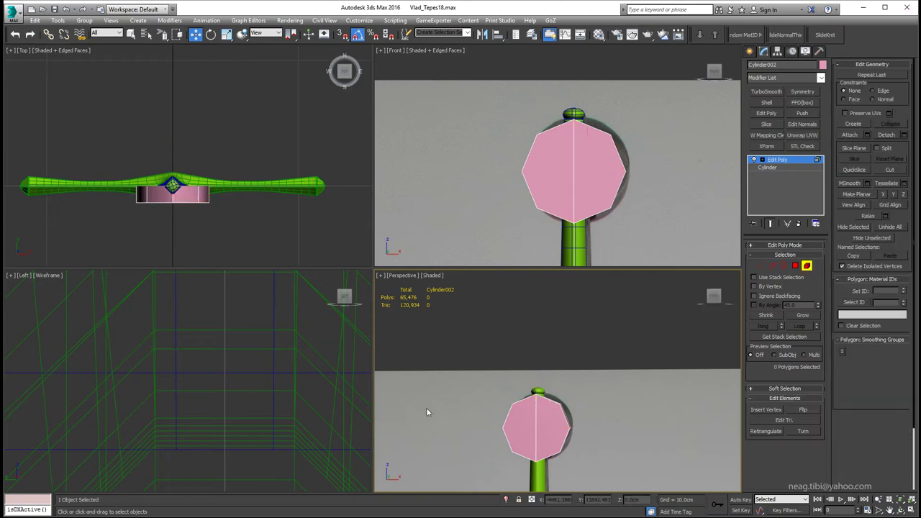
key("Delete")
- Close the Material Editor and restore the full-size perspective view
key("m")
left_click(619, 50)
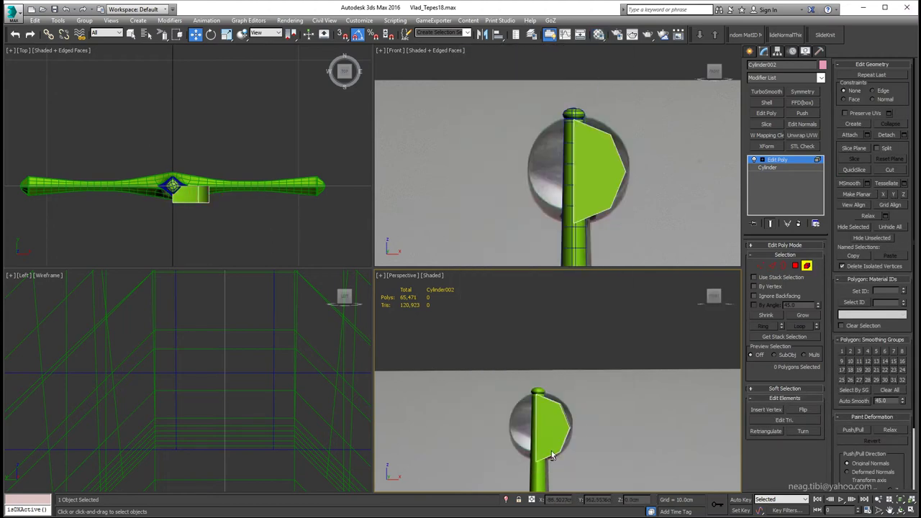
key("alt+w")
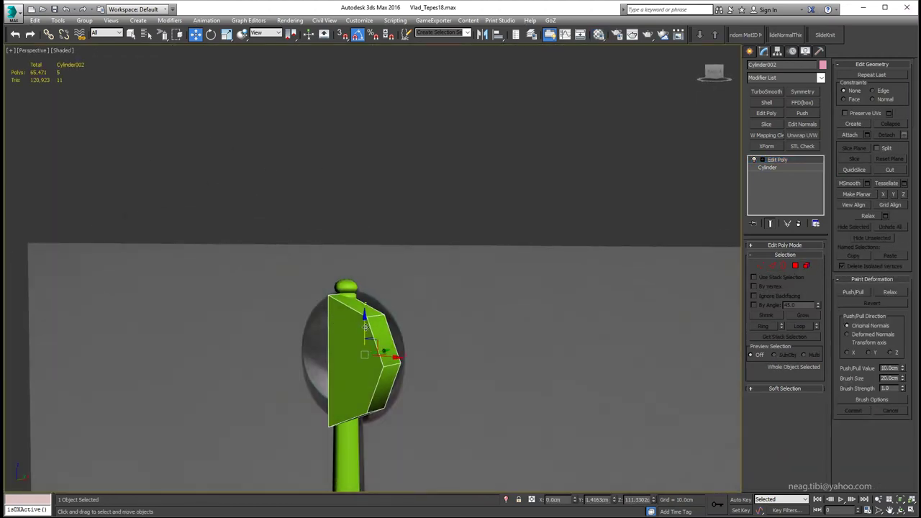
- Add a Symmetry modifier, zero the pivot's Y position, and mirror across the Z axis
mouse_move(365, 326)
middle_mouse_down("alt")
mouse_move(375, 320)
mouse_move(310, 336)
mouse_move(338, 316)
middle_mouse_up("alt")
left_click(802, 92)
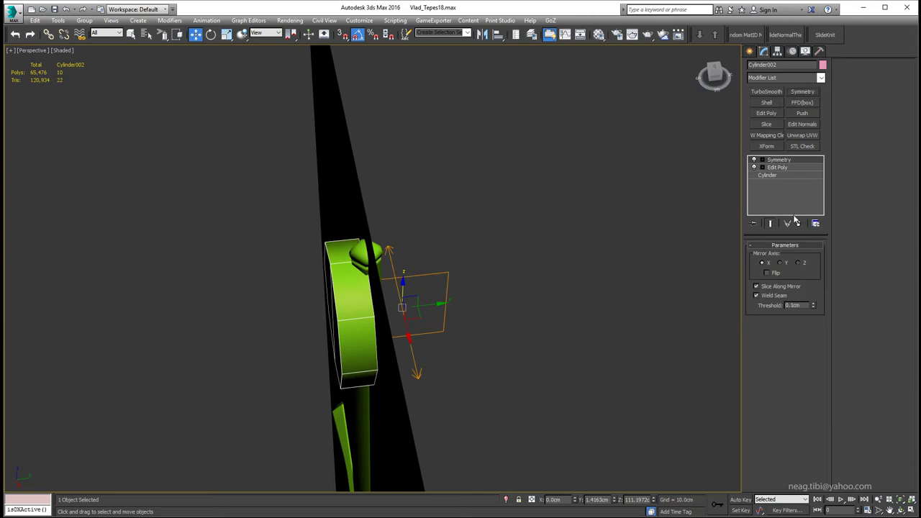
left_click(777, 50)
left_click(785, 112)
right_click(613, 501)
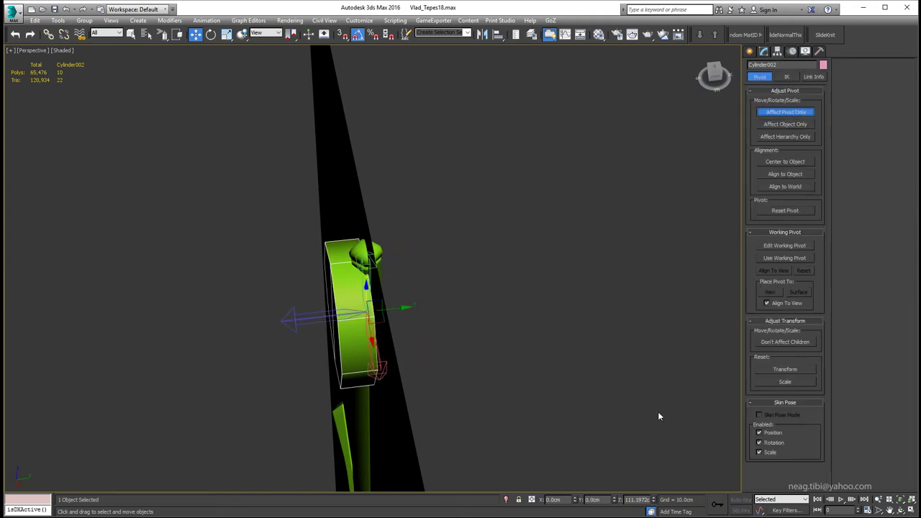
left_click(785, 111)
left_click(763, 51)
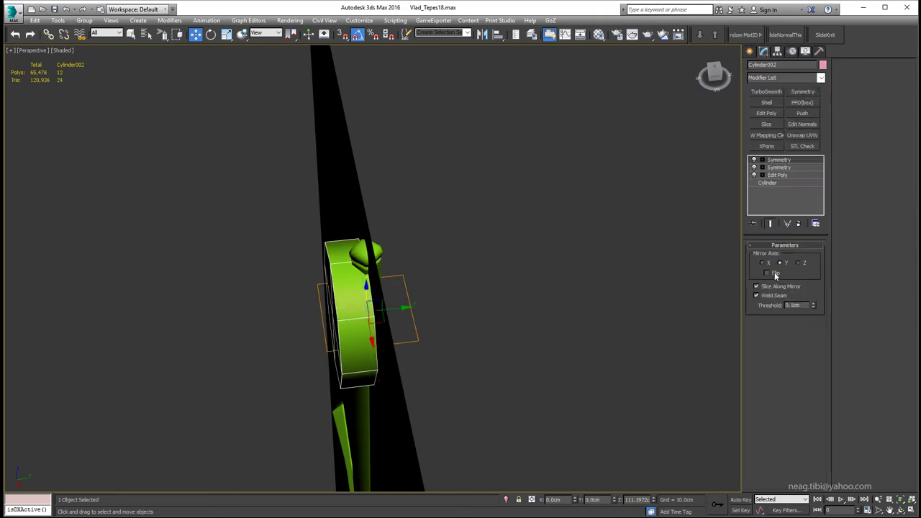
left_click(797, 263)
- Return to the base Edit Poly with the mirrored result hidden and pick the pommel's front face
middle_click_drag(418, 251, 504, 215, "alt")
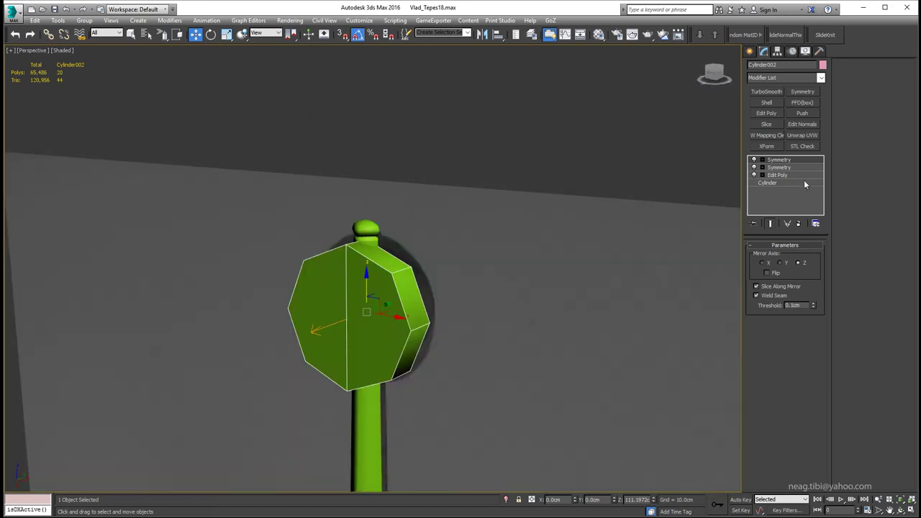
left_click(788, 175)
left_click(770, 223)
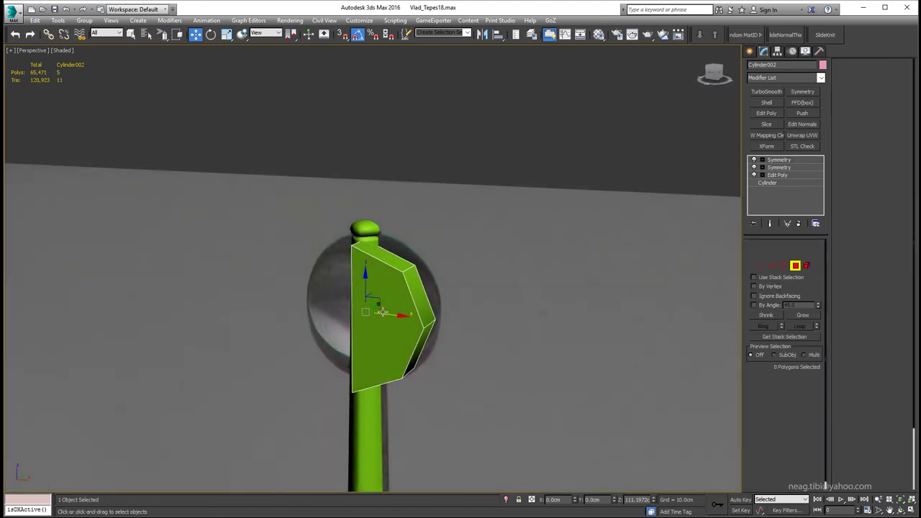
left_click(383, 311)
middle_click_drag(383, 311, 319, 308, "alt")
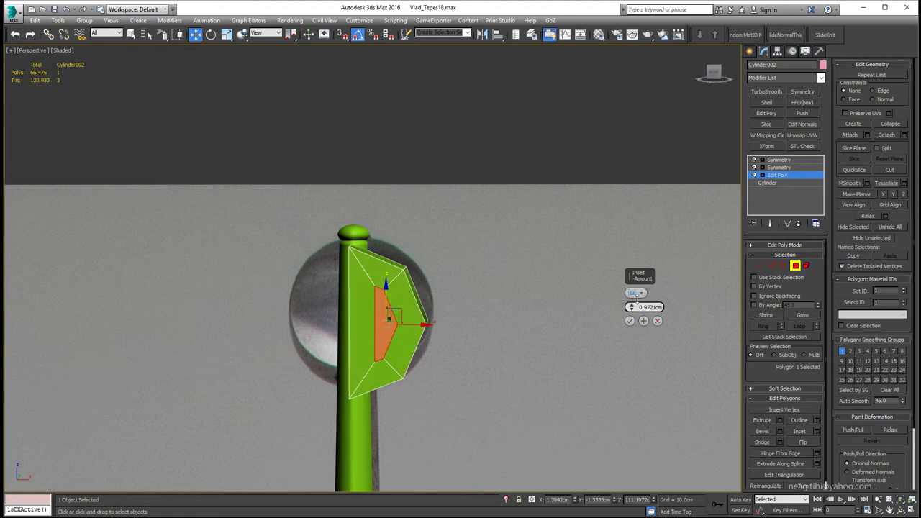
left_click(657, 320)
- Remove the duplicate Symmetry modifier and stack a new Edit Poly on top
left_click(791, 168)
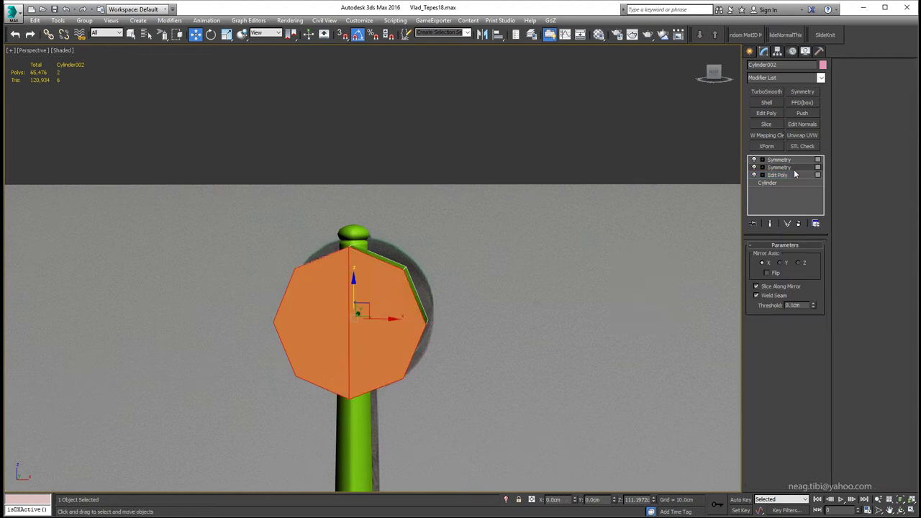
right_click(788, 163)
left_click(800, 175)
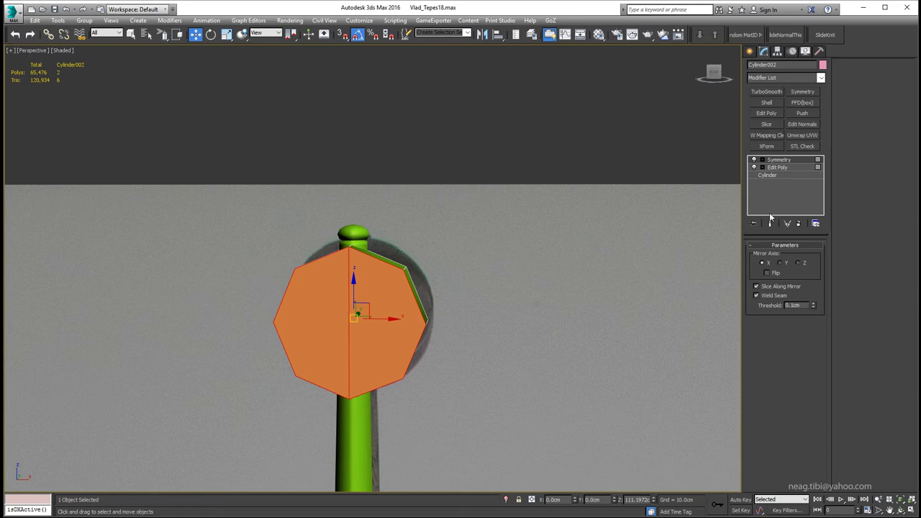
left_click(778, 115)
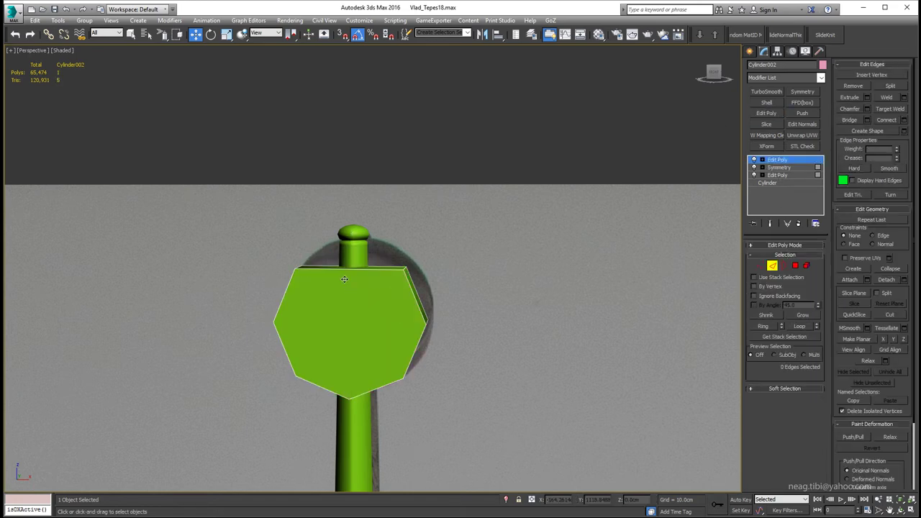
- Select the pommel's front octagon face and inset it by about 0.86cm
key("4")
left_click(355, 308)
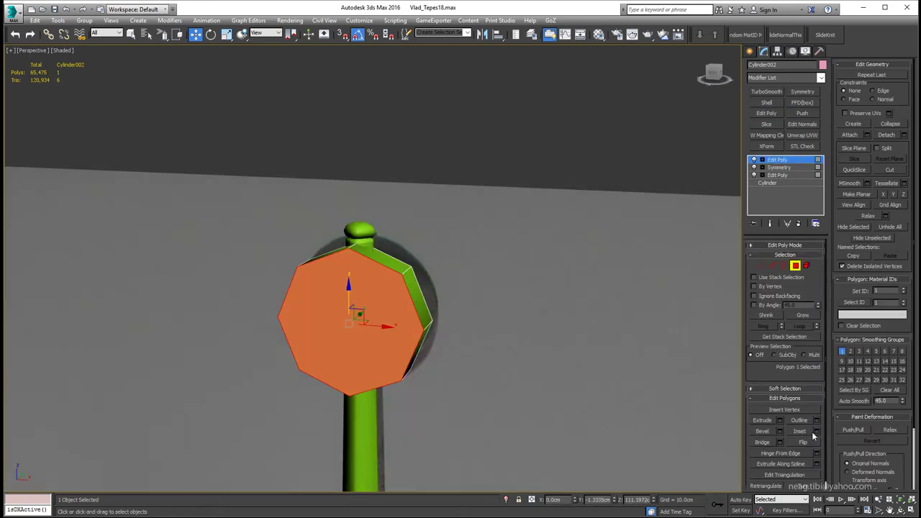
left_click(816, 431)
left_click_drag(630, 307, 630, 289)
middle_click_drag(431, 287, 397, 286, "alt")
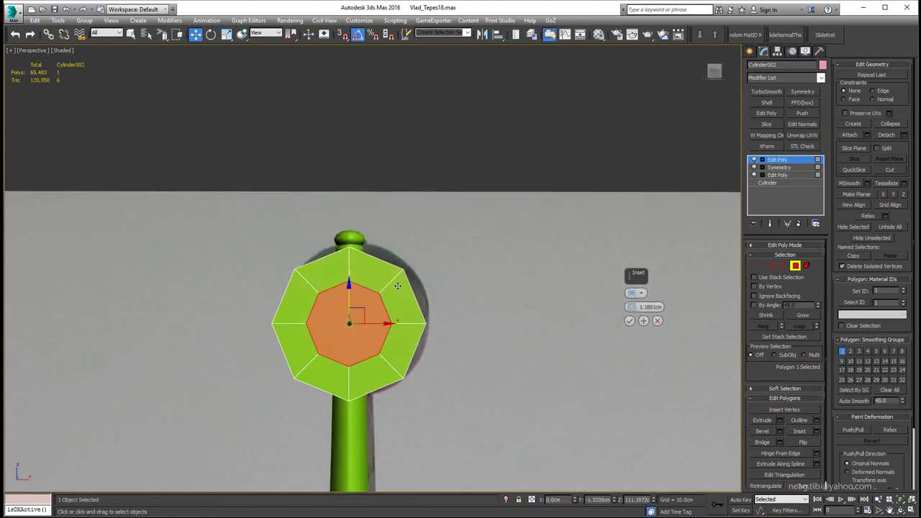
left_click(629, 321)
key("ctrl+z")
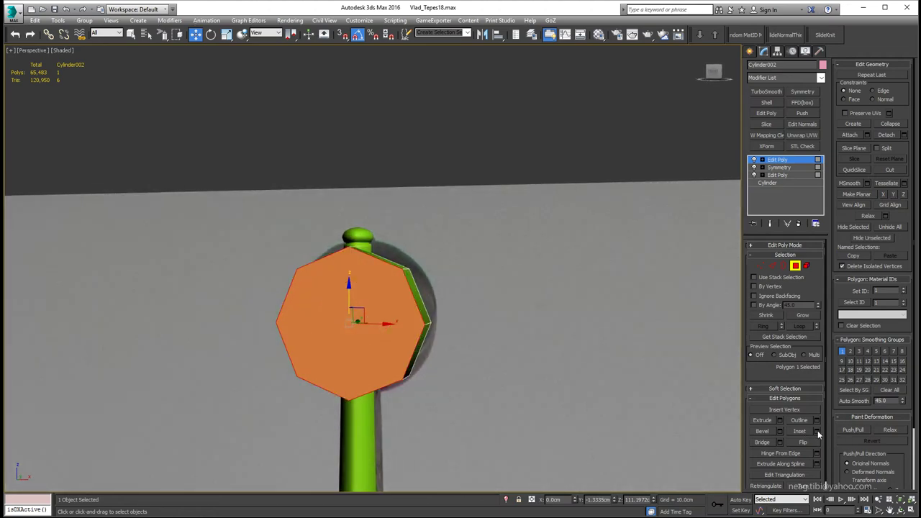
left_click_drag(631, 307, 631, 294)
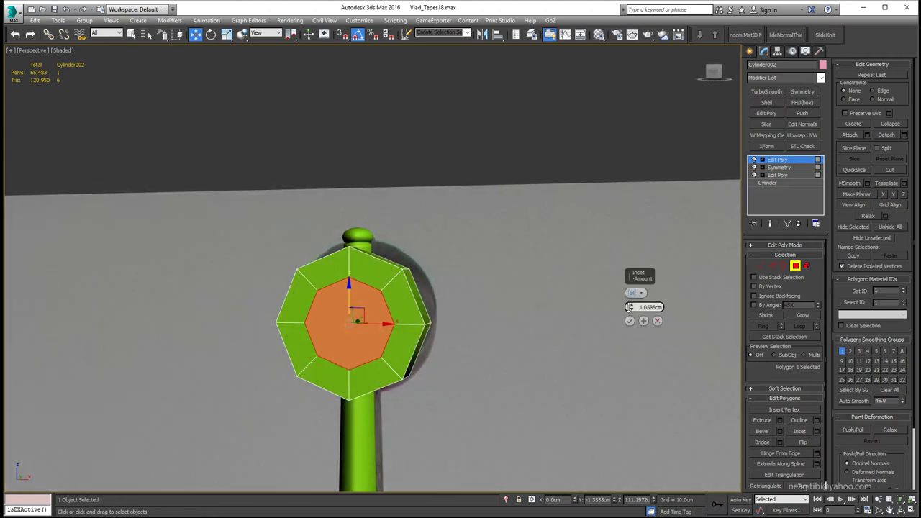
- Apply a second inset to the front face, forming another concentric octagonal ring
middle_click_drag(629, 327, 325, 339, "alt")
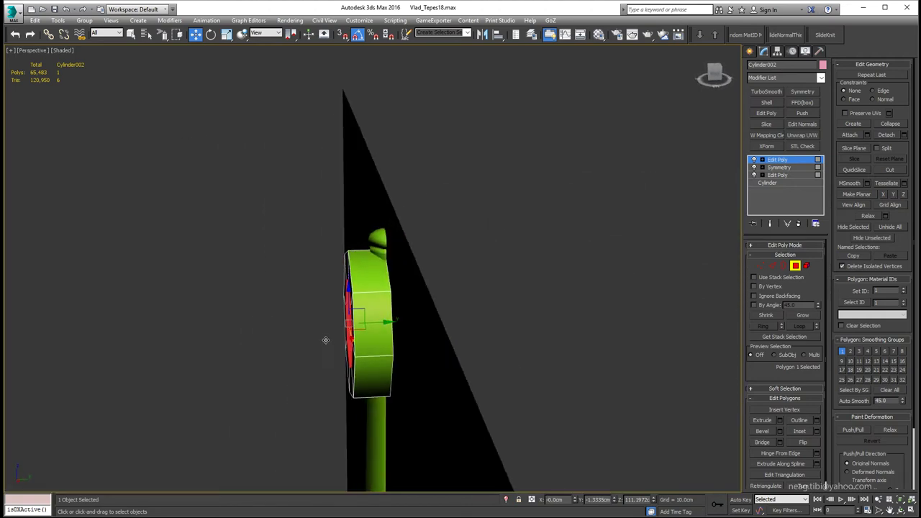
key("2")
middle_click_drag(379, 322, 358, 308, "alt")
key("4")
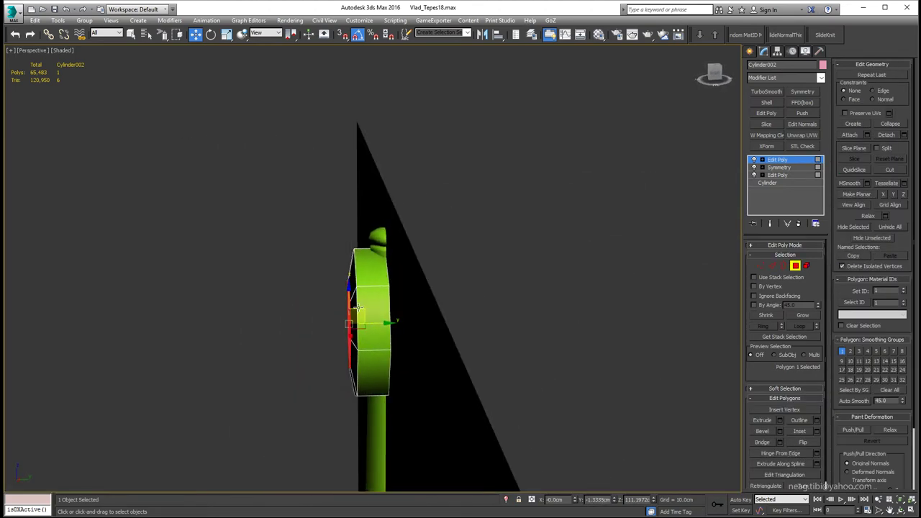
key("shift+z")
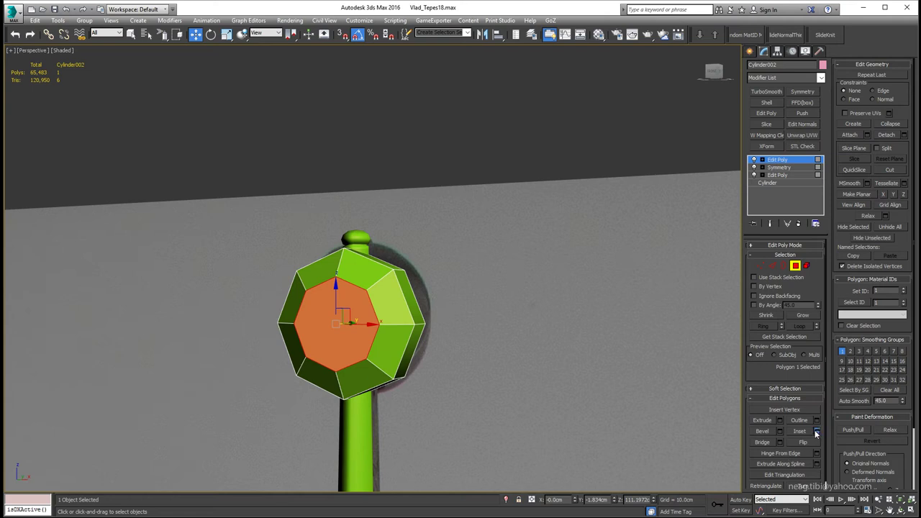
left_click(816, 432)
right_click(631, 302)
key("Escape")
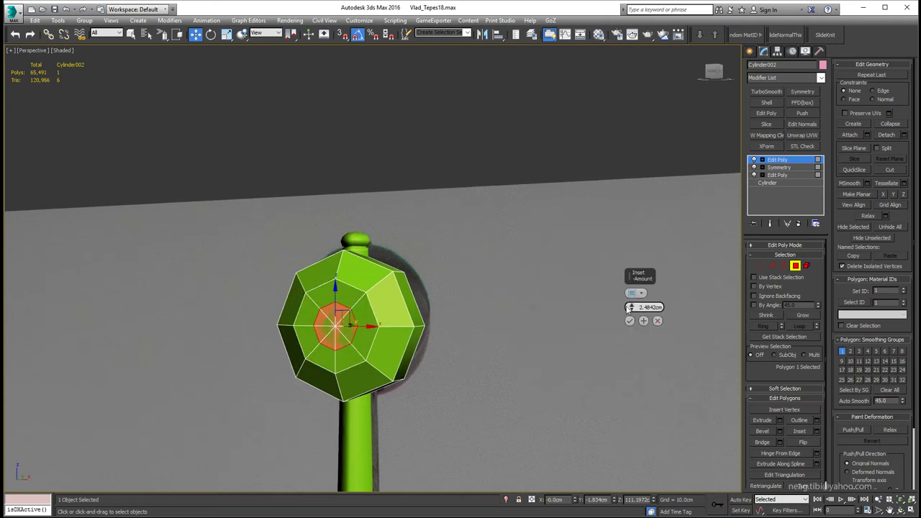
left_click_drag(630, 307, 630, 307)
left_click(630, 321)
- Inset the inner octagon by a thin ring and prepare to scale it
mouse_move(427, 332)
middle_mouse_down("alt")
mouse_move(383, 313)
mouse_move(323, 324)
middle_mouse_up("alt")
left_click(816, 431)
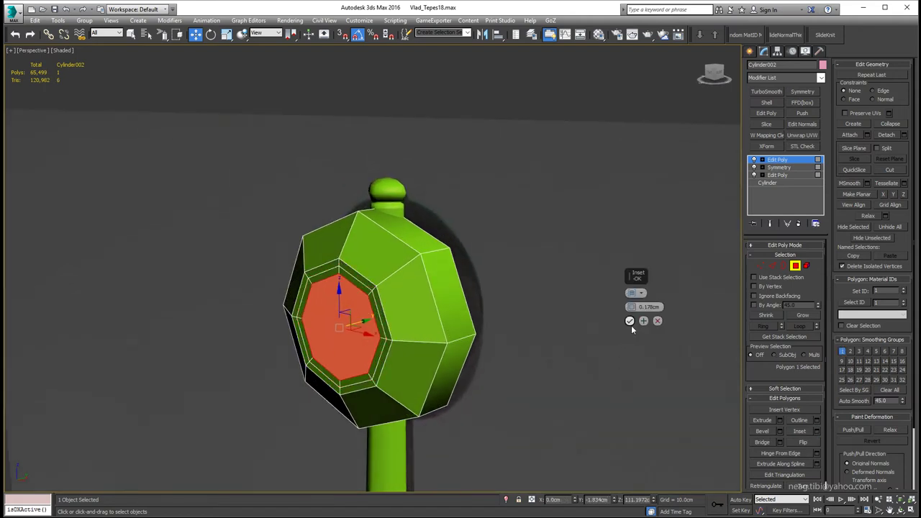
key("r")
mouse_move(340, 317)
middle_mouse_down("alt")
mouse_move(350, 322)
mouse_move(344, 312)
mouse_move(389, 302)
mouse_move(345, 309)
mouse_move(395, 284)
middle_mouse_up("alt")
- Chamfer the pommel's selected rim edges
key("w")
key("2")
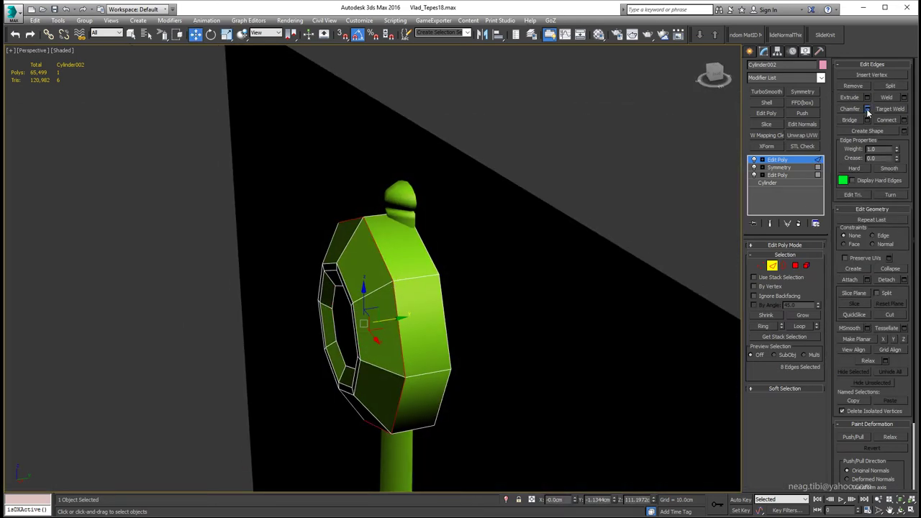
left_click(867, 108)
left_click_drag(631, 307, 630, 303)
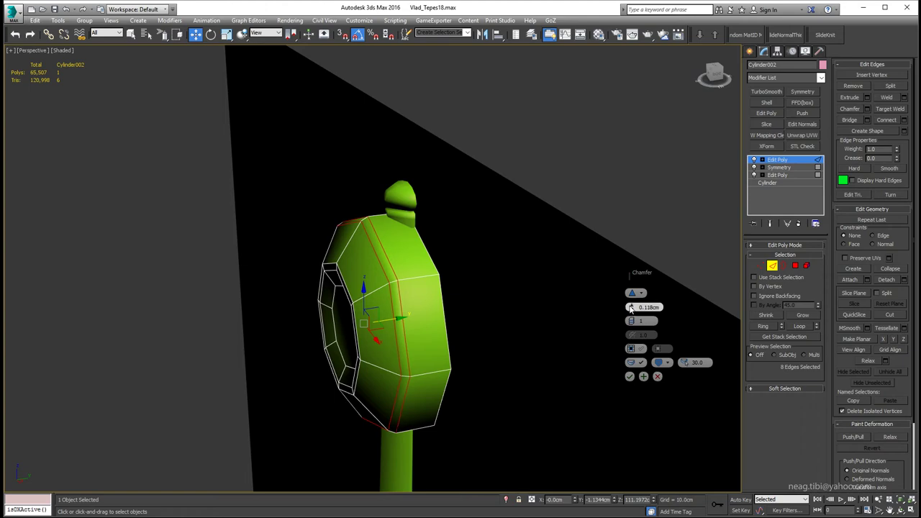
left_click(630, 376)
- Connect the selected edges with new edge loops
middle_click_drag(446, 317, 400, 288, "alt")
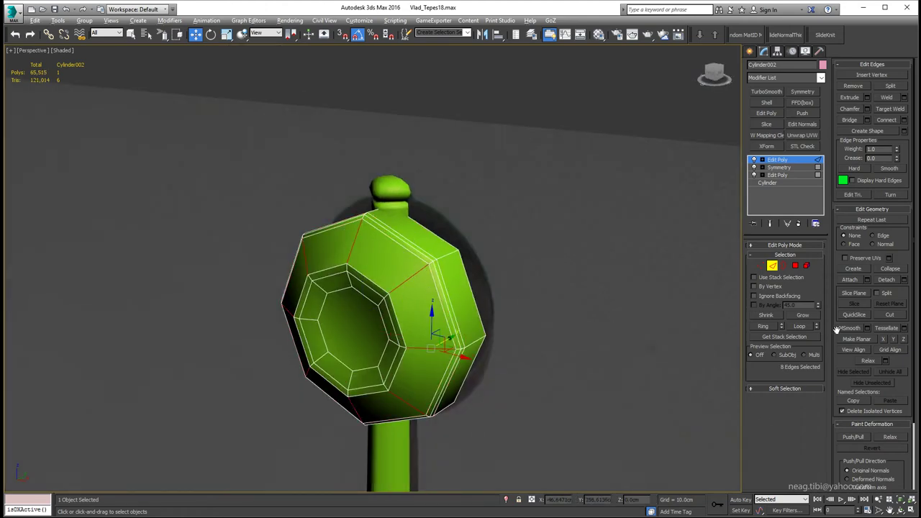
left_click(904, 119)
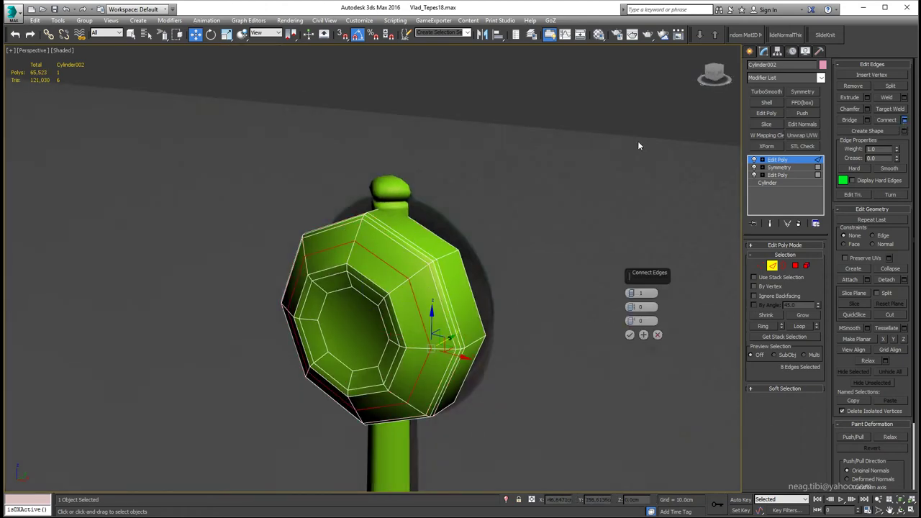
left_click(630, 334)
key("1")
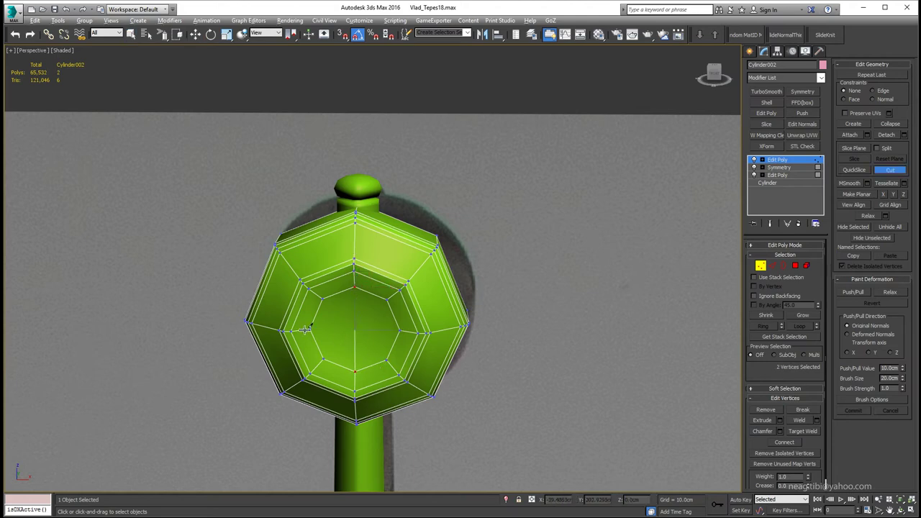
right_click(403, 325)
- Add a single connecting edge loop around the pommel's rim, checking it in wireframe
middle_click_drag(403, 325, 289, 296, "alt")
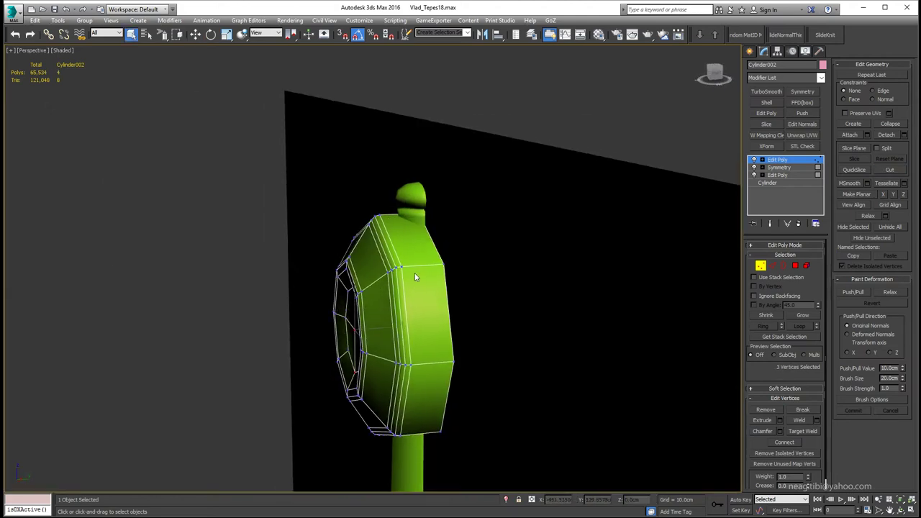
key("2")
key("F3")
middle_click_drag(431, 274, 633, 322, "alt")
left_click(905, 121)
key("F3")
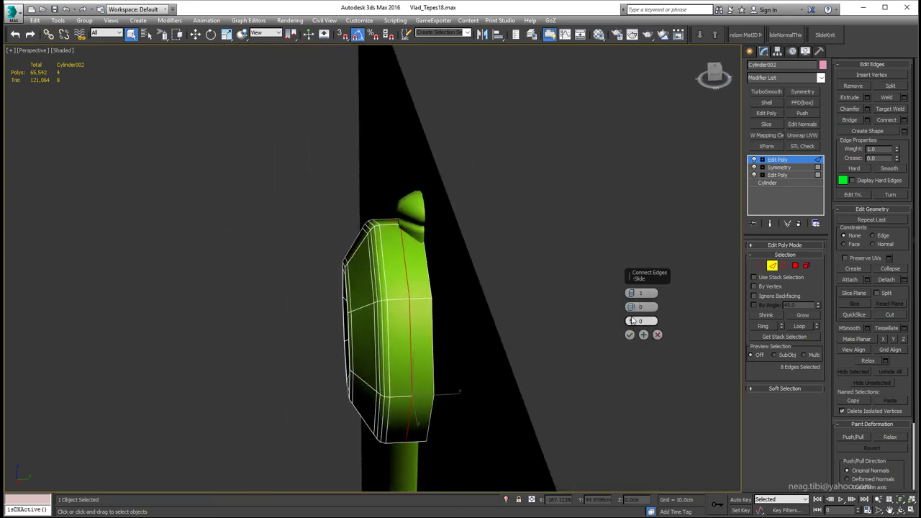
left_click(626, 336)
- Add a Symmetry modifier to the pommel mirrored across the Z axis
mouse_move(468, 302)
middle_mouse_down("alt")
mouse_move(411, 286)
mouse_move(409, 149)
mouse_move(397, 323)
middle_mouse_up("alt")
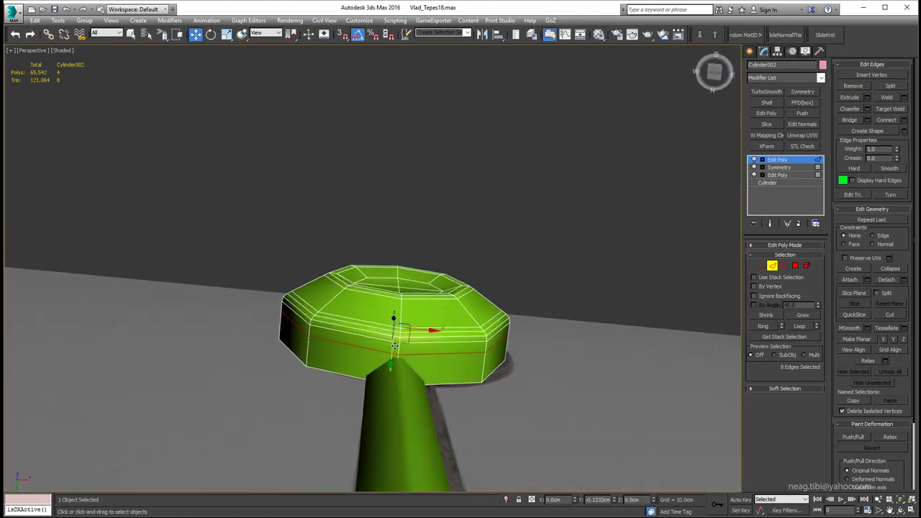
mouse_move(397, 346)
middle_mouse_down("alt")
mouse_move(407, 328)
mouse_move(406, 349)
middle_mouse_up("alt")
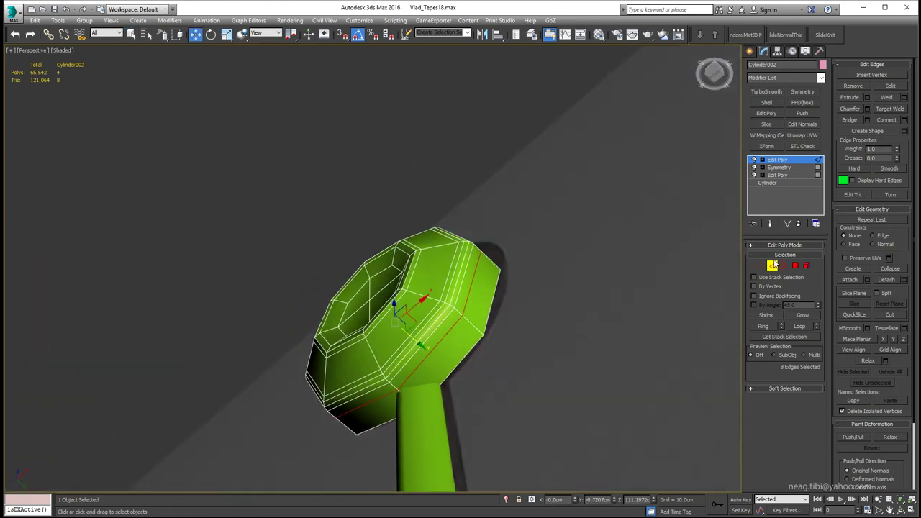
left_click(779, 159)
left_click(802, 91)
left_click(798, 264)
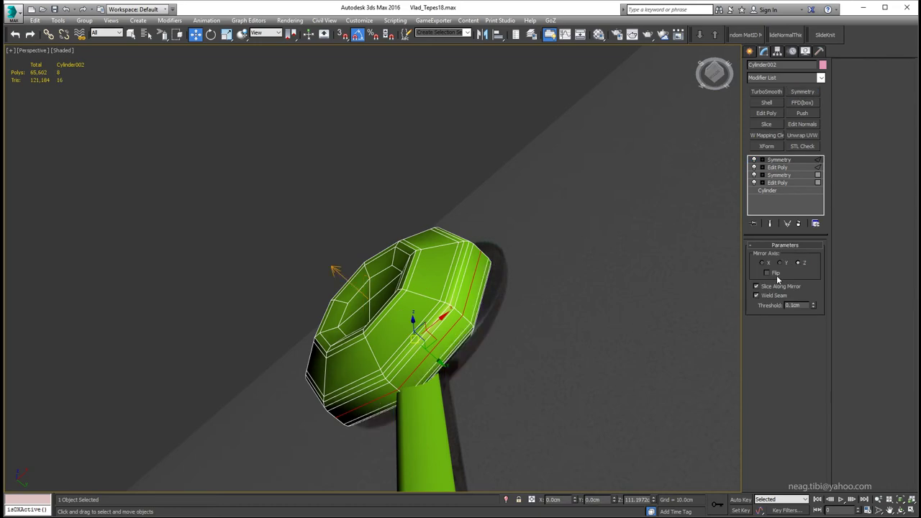
- Replace the Symmetry modifier with a fresh one mirrored on the Z axis
left_click(777, 280)
middle_click_drag(547, 316, 540, 338, "alt")
right_click(786, 163)
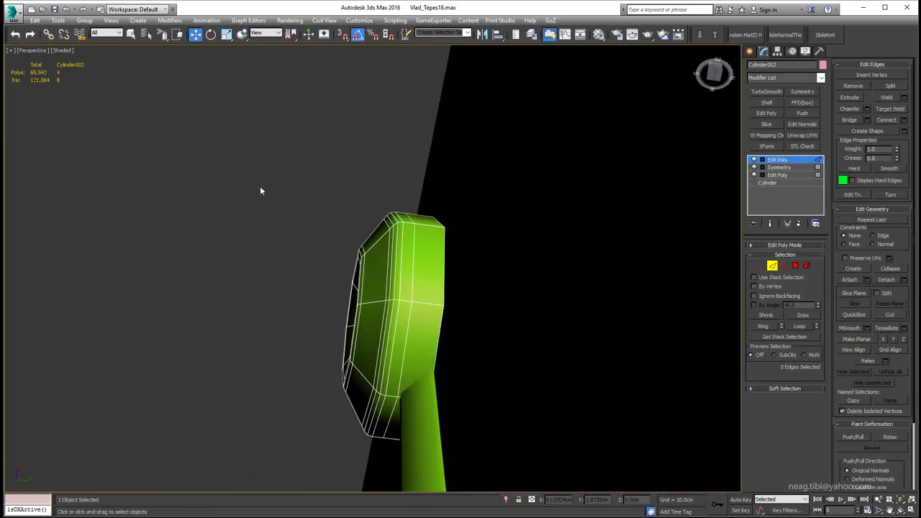
left_click(803, 91)
key("F3")
left_click(798, 263)
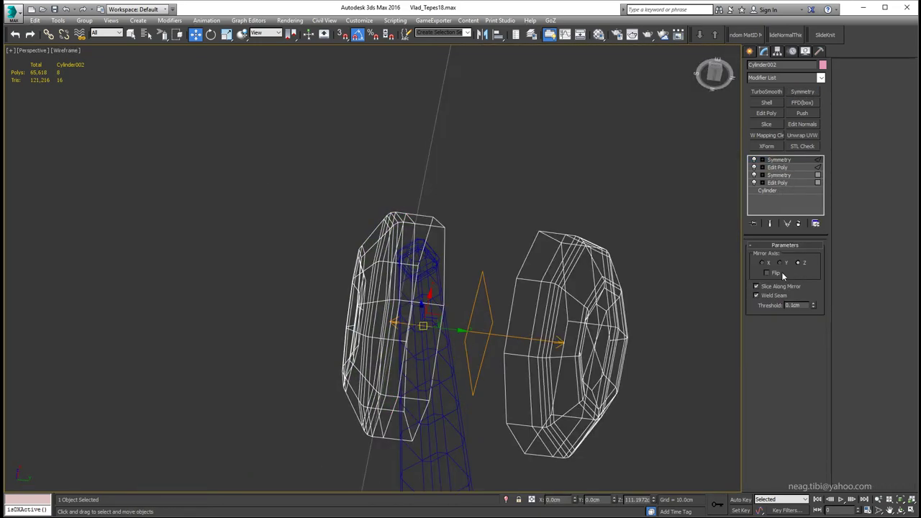
mouse_move(602, 479)
middle_mouse_down("alt")
mouse_move(457, 362)
mouse_move(501, 391)
middle_mouse_up("alt")
key("F3")
- Dismiss the context menu, deselect the pommel and view the whole sword
right_click(532, 161)
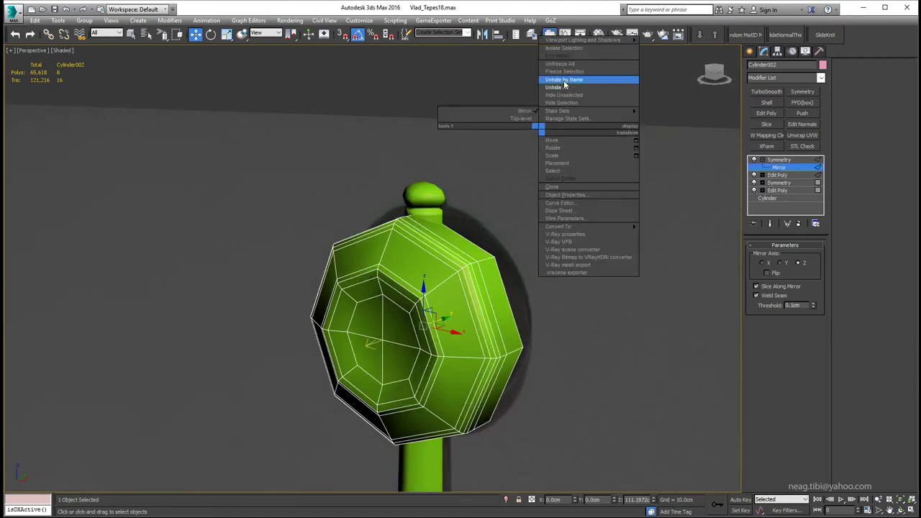
key("Escape")
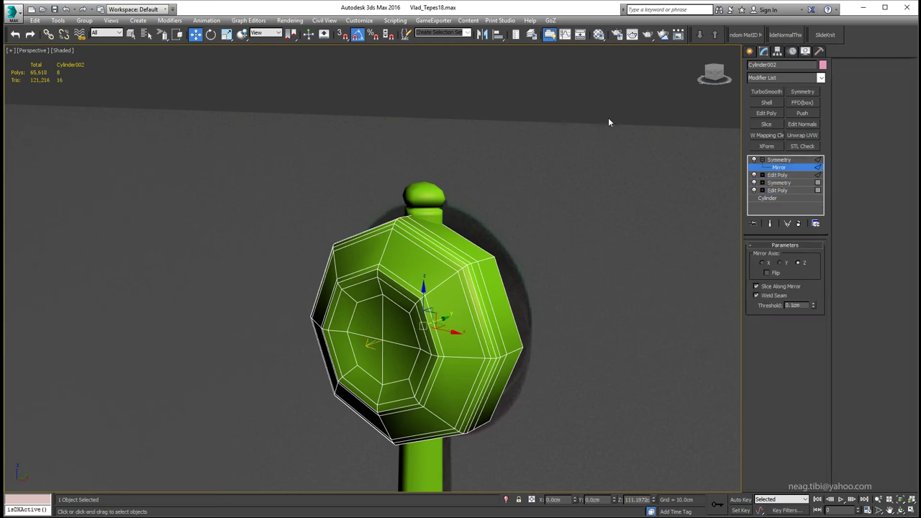
left_click(639, 187)
scroll(461, 266, "down", 10)
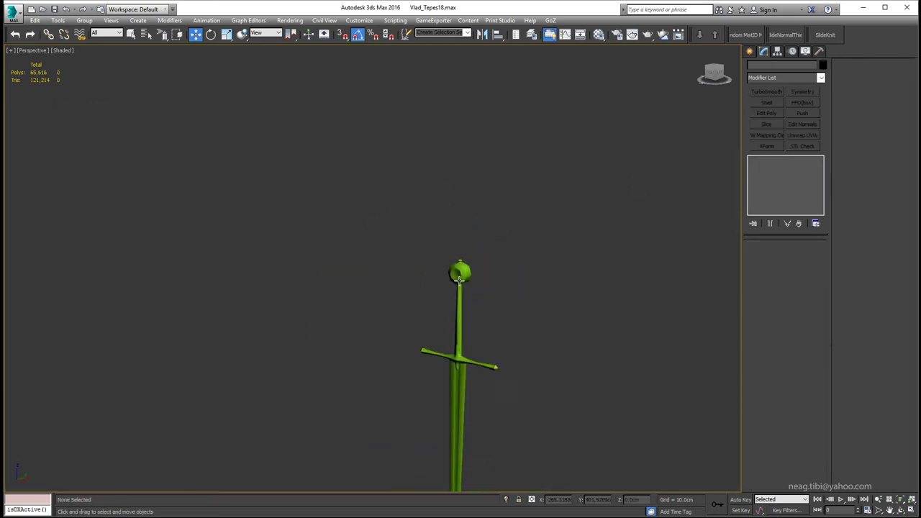
middle_click_drag(489, 274, 432, 270, "alt")
- Scale the pommel non-uniformly to make it wider and slightly taller
left_click(167, 232)
key("z")
key("r")
scroll(336, 302, "down", 2)
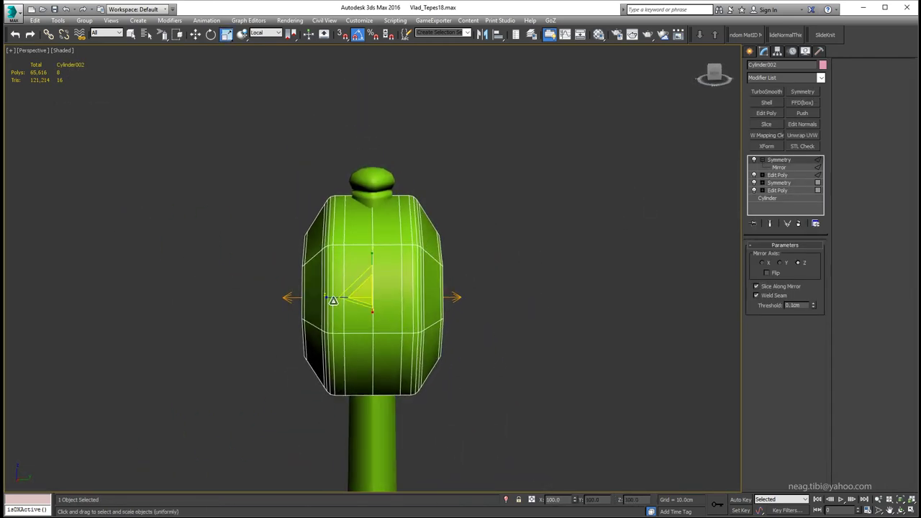
scroll(345, 301, "down", 2)
middle_click_drag(345, 300, 460, 206, "alt")
scroll(459, 206, "up", 2)
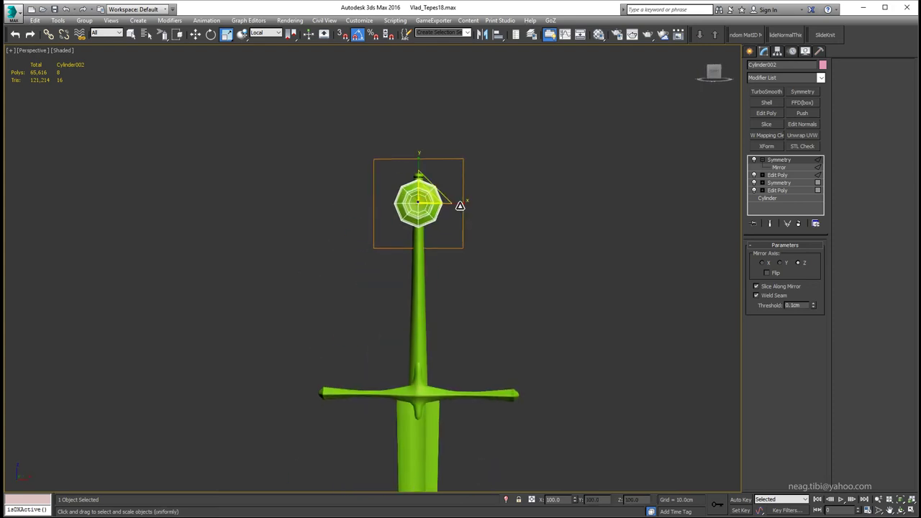
middle_click_drag(401, 214, 429, 198, "alt")
key("w")
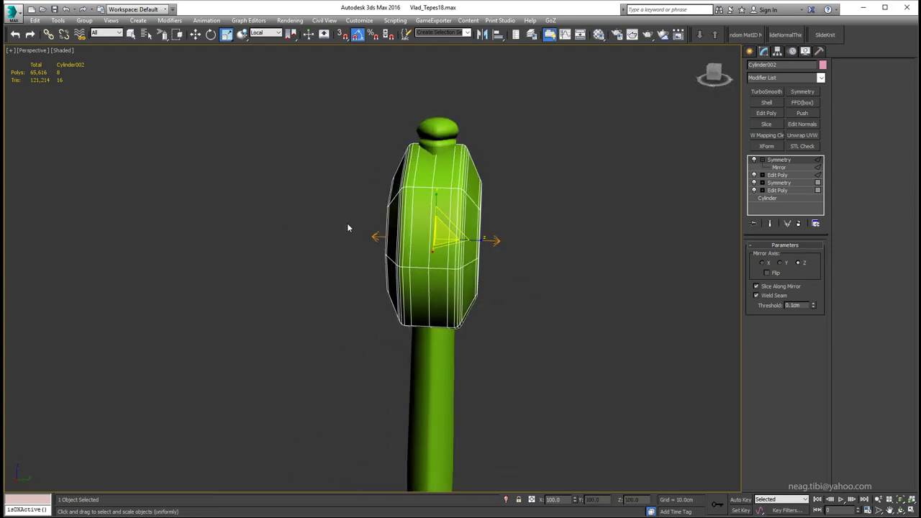
key("r")
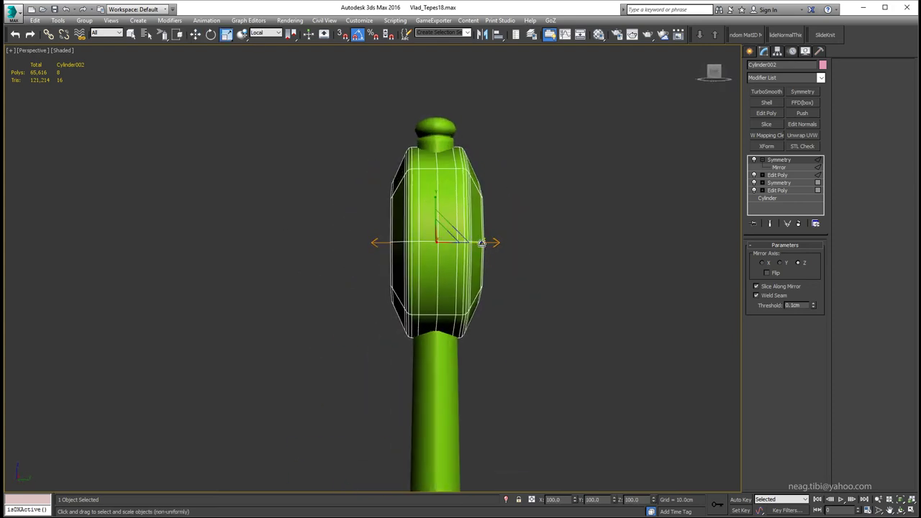
left_click_drag(481, 243, 486, 243)
- Reselect the pommel and orbit around the sword to inspect it from below
scroll(486, 243, "down", 3)
left_click(547, 262)
mouse_move(548, 263)
middle_mouse_down()
mouse_move(402, 226)
mouse_move(416, 273)
middle_mouse_up()
scroll(417, 272, "up", 5)
left_click(389, 166)
middle_click_drag(388, 165, 393, 150, "alt")
scroll(393, 150, "up", 3)
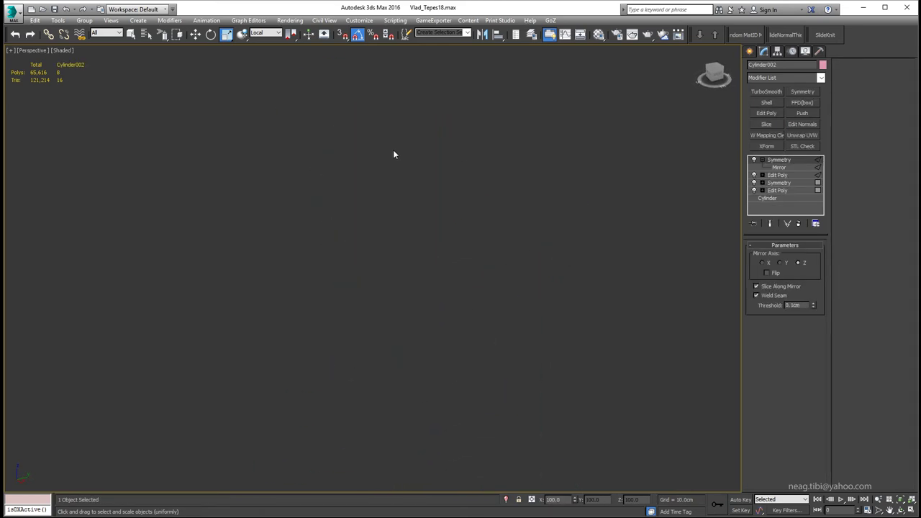
scroll(365, 180, "down", 2)
middle_click_drag(365, 180, 379, 307, "alt")
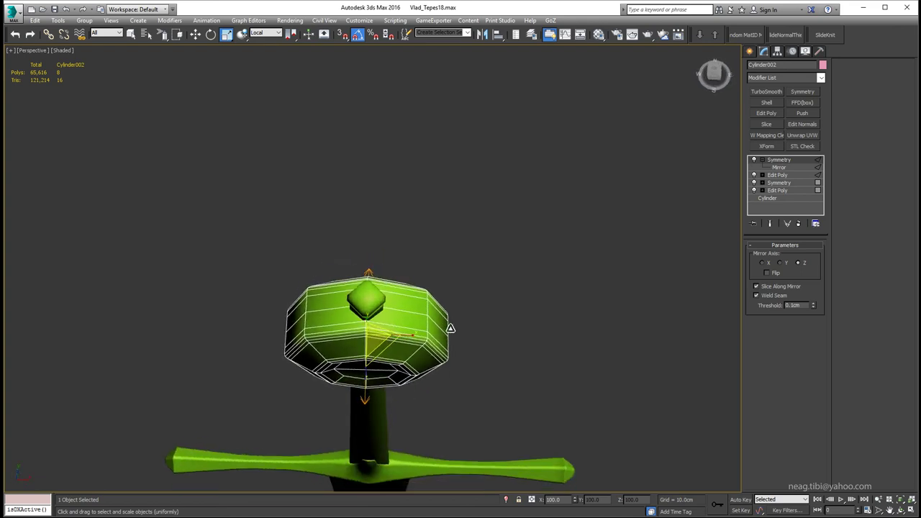
scroll(341, 253, "up", 5)
scroll(341, 253, "down", 6)
mouse_move(341, 254)
middle_mouse_down("alt")
mouse_move(409, 280)
mouse_move(424, 253)
mouse_move(370, 261)
mouse_move(415, 227)
mouse_move(357, 338)
middle_mouse_up("alt")
- Isolate the pommel and chamfer its centre face vertex into a 0.856cm square hole
key("alt+q")
key("2")
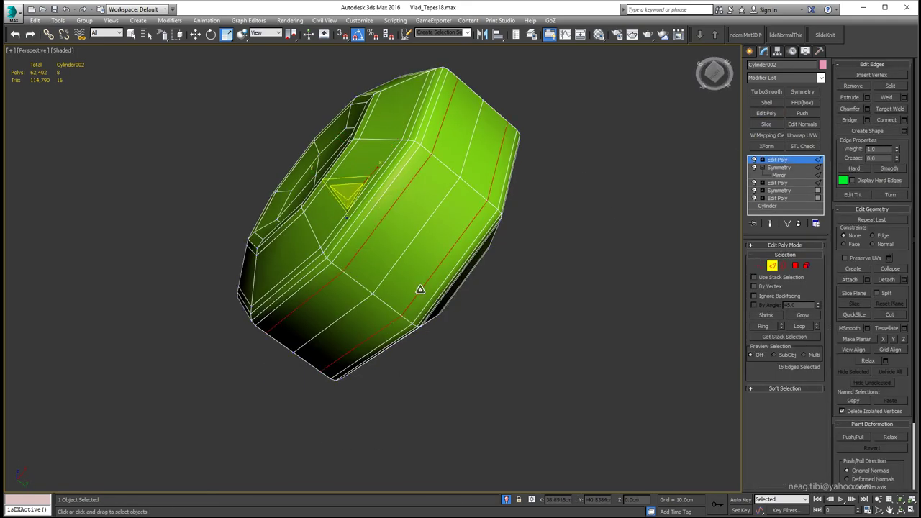
key("1")
scroll(370, 278, "down", 5)
mouse_move(370, 278)
middle_mouse_down("alt")
mouse_move(402, 279)
mouse_move(411, 303)
middle_mouse_up("alt")
scroll(411, 302, "up", 5)
left_click(477, 273)
left_click(779, 431)
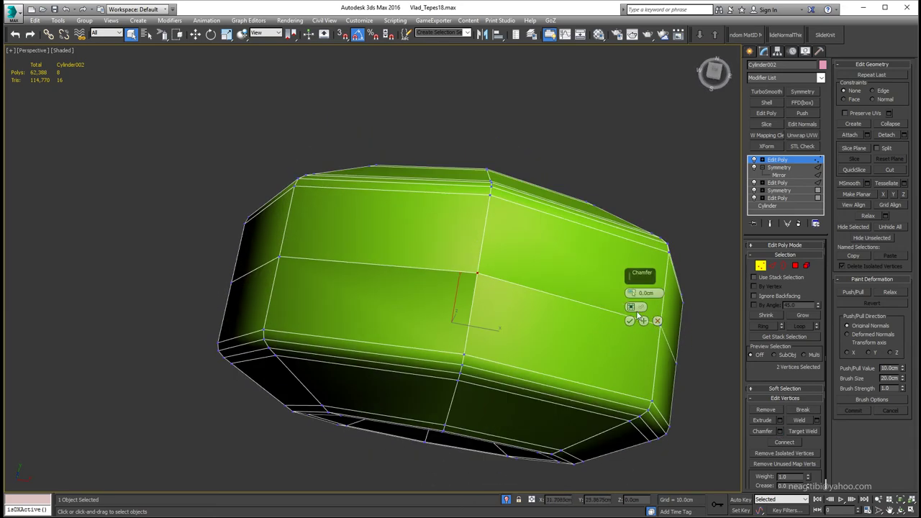
left_click_drag(631, 295, 631, 288)
middle_click_drag(631, 288, 629, 321, "alt")
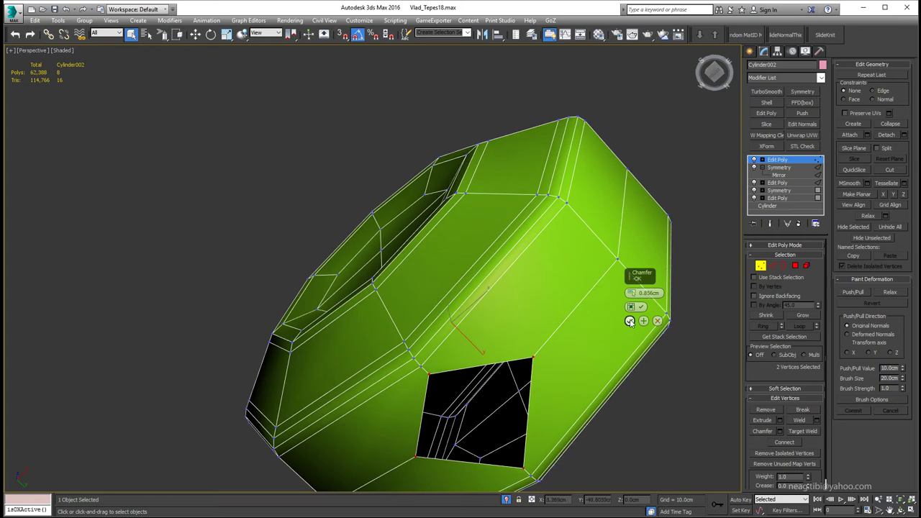
- Collapse all of the pommel's modifiers into a single Editable Poly
key("3")
middle_click_drag(463, 366, 444, 288, "alt")
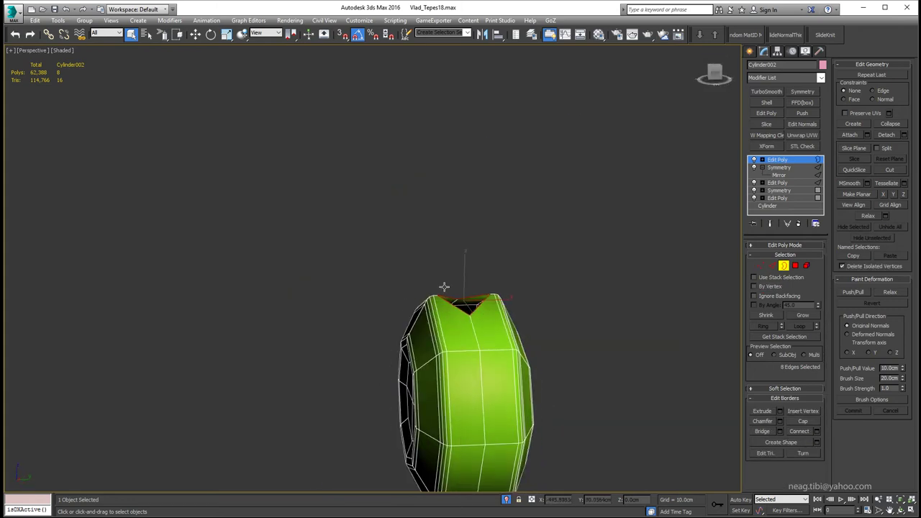
right_click(444, 288)
right_click(504, 263)
right_click(504, 302)
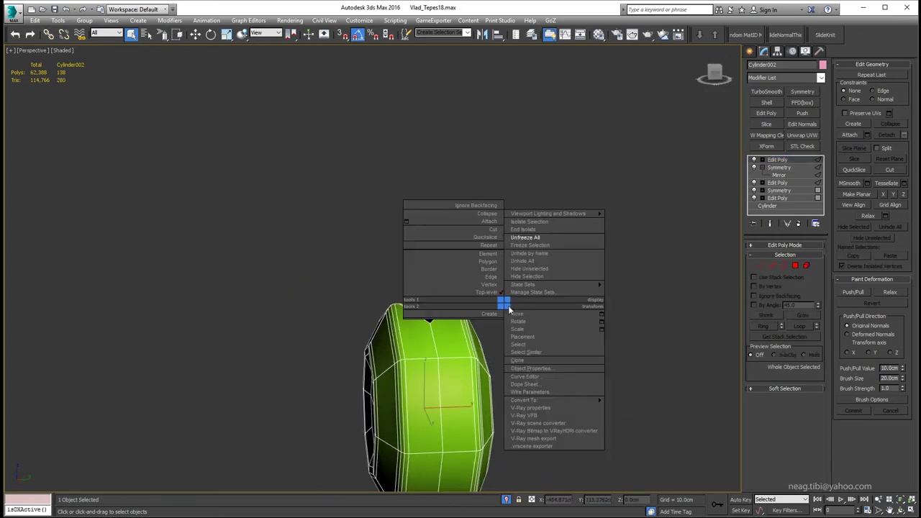
left_click(633, 408)
- Enable edge-constrained vertex moves and inspect the open hole on top
right_click(441, 316)
mouse_move(441, 316)
middle_mouse_down("alt")
mouse_move(444, 359)
mouse_move(450, 333)
mouse_move(399, 290)
middle_mouse_up("alt")
right_click(494, 294)
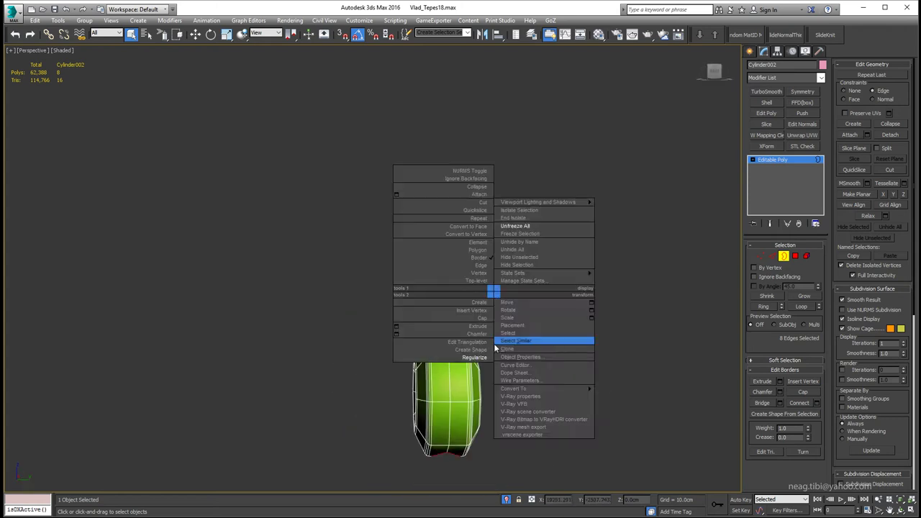
mouse_move(493, 294)
middle_mouse_down("alt")
mouse_move(459, 394)
mouse_move(243, 444)
middle_mouse_up("alt")
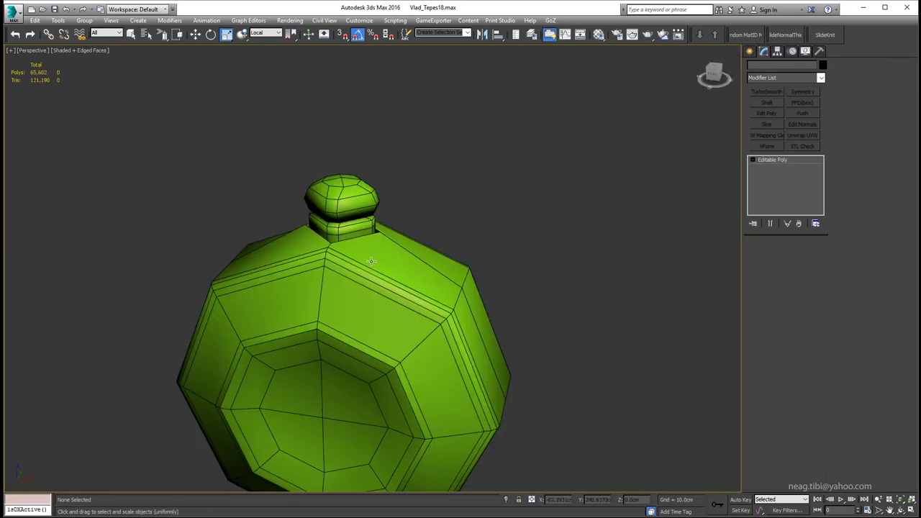
mouse_move(374, 267)
middle_mouse_down("alt")
mouse_move(345, 183)
mouse_move(400, 218)
middle_mouse_up("alt")
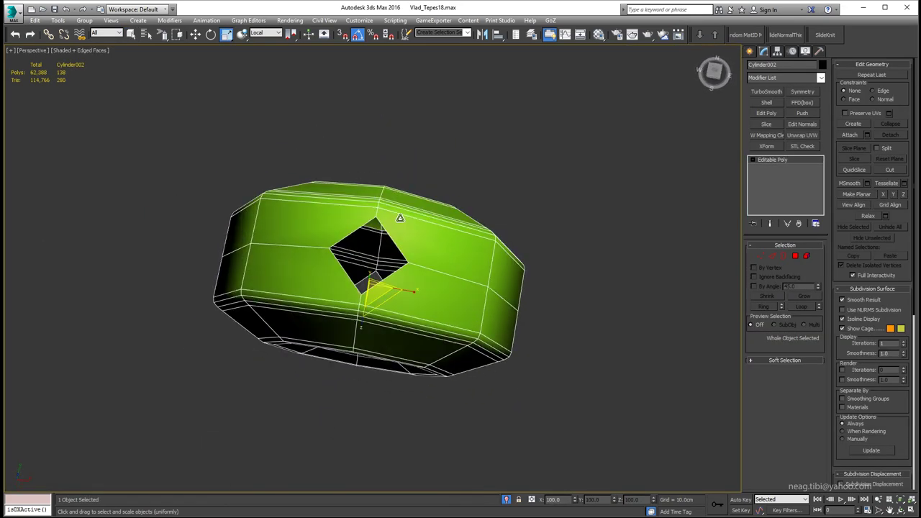
- Join the selected pommel vertices with an edge and connect the selected edges with new cuts
key("2")
middle_click_drag(377, 269, 385, 285, "alt")
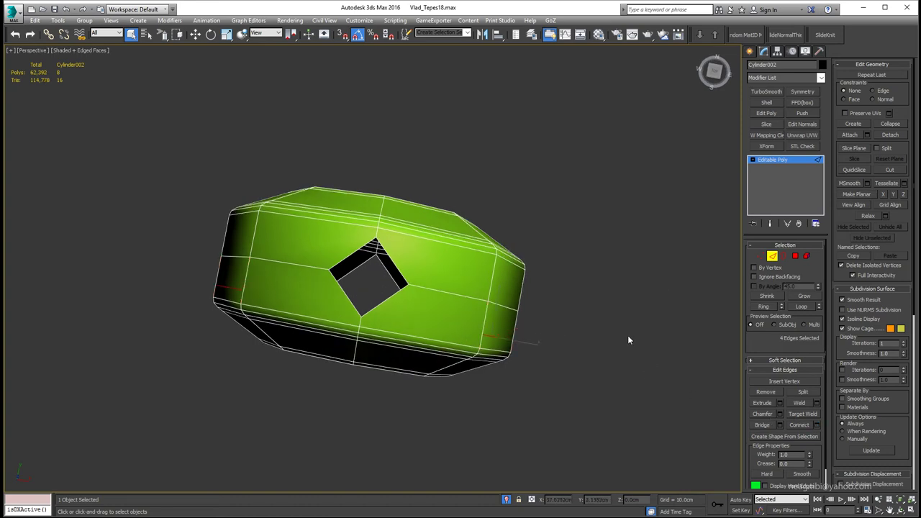
key("1")
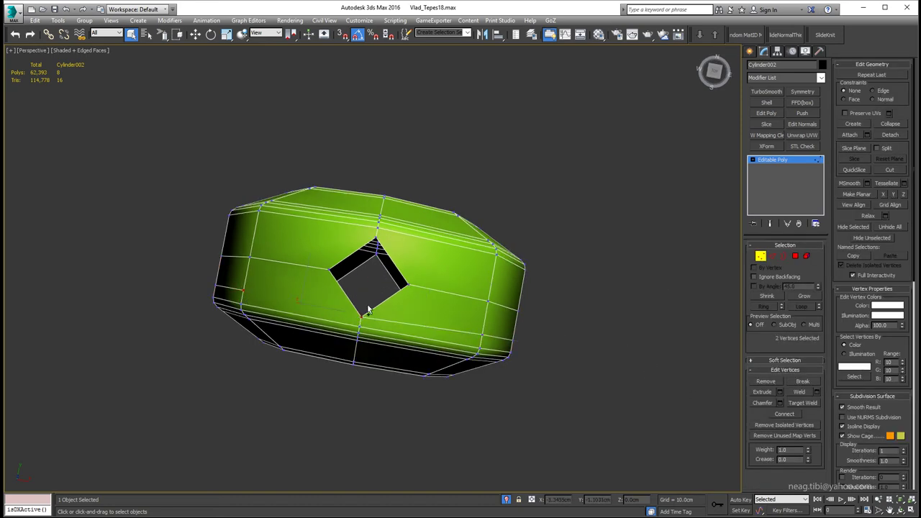
key("ctrl+shift+e")
middle_click_drag(367, 309, 390, 248, "alt")
key("2")
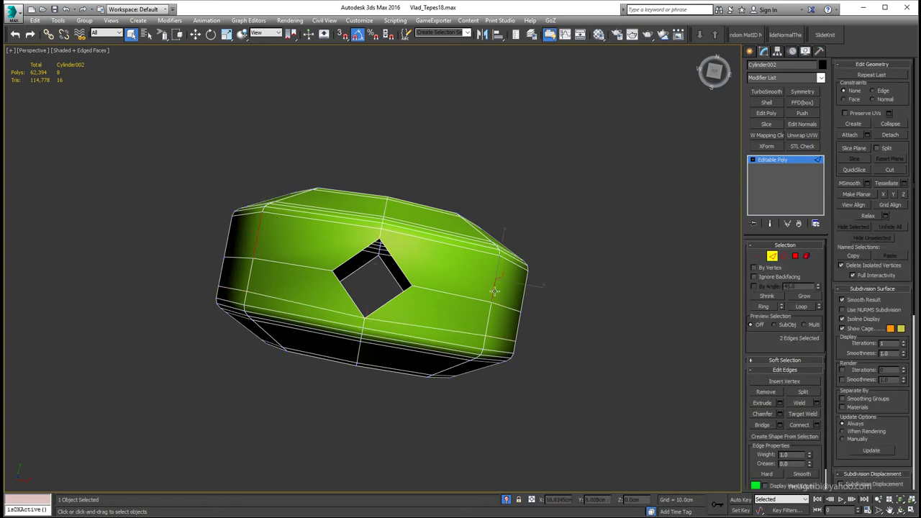
middle_click_drag(494, 291, 468, 325, "alt")
key("ctrl+shift+e")
key("Return")
key("1")
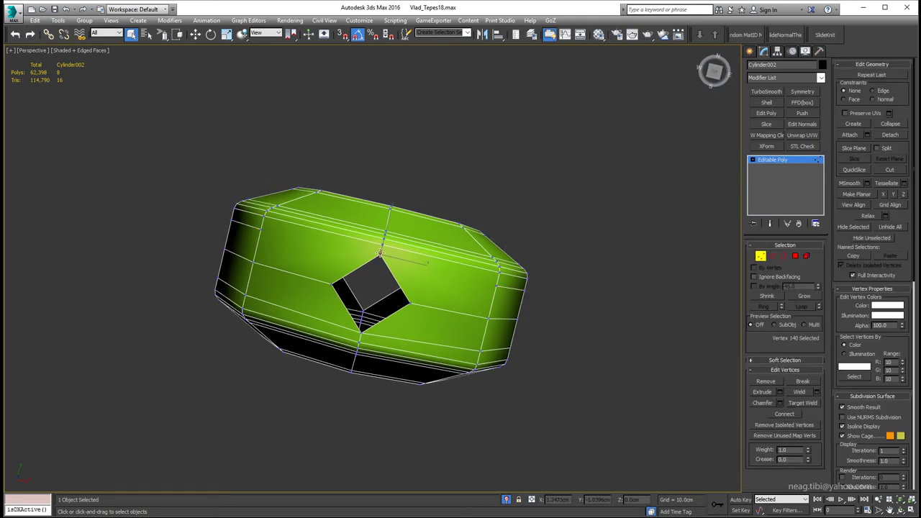
- Select the square hole's border and Bridge it into a tunnel through the octagonal pommel
mouse_move(381, 252)
middle_mouse_down("alt")
mouse_move(439, 202)
mouse_move(308, 256)
middle_mouse_up("alt")
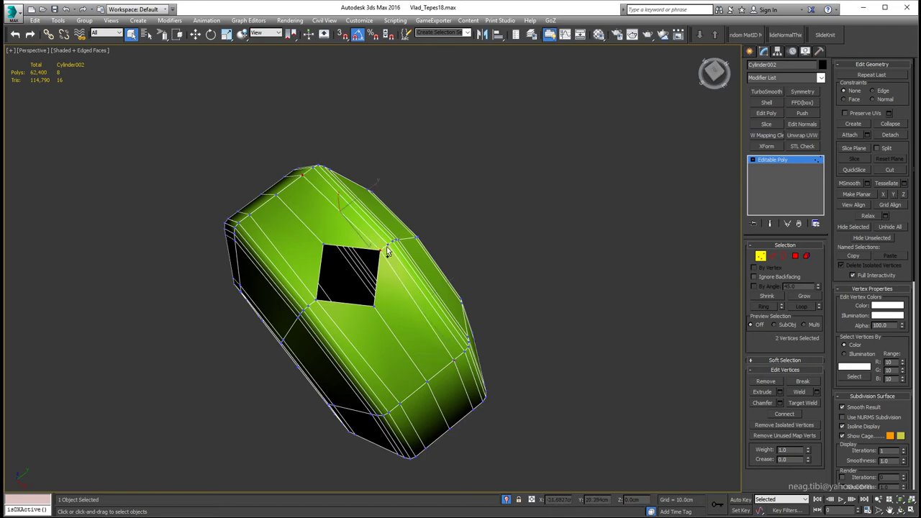
mouse_move(387, 250)
middle_mouse_down("alt")
mouse_move(292, 302)
mouse_move(309, 342)
mouse_move(311, 320)
mouse_move(295, 334)
middle_mouse_up("alt")
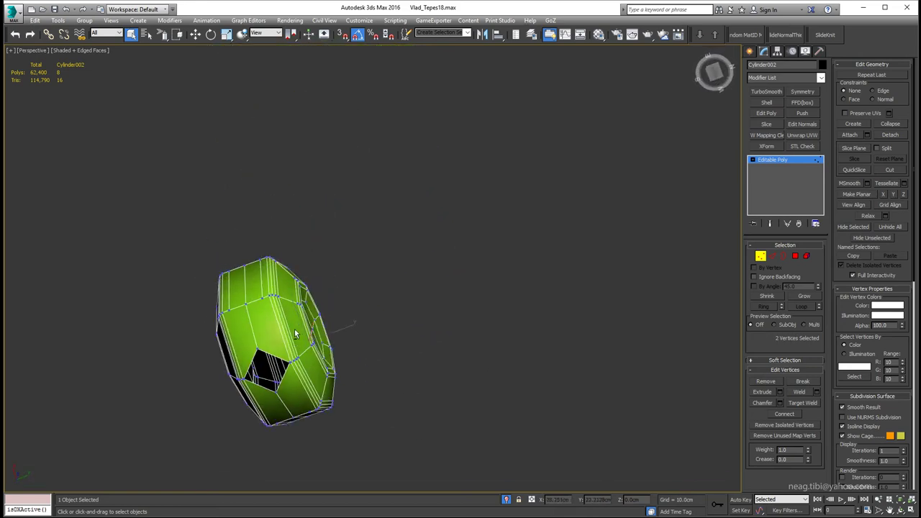
scroll(295, 334, "up", 5)
middle_click_drag(292, 260, 273, 213, "alt")
scroll(306, 348, "up", 6)
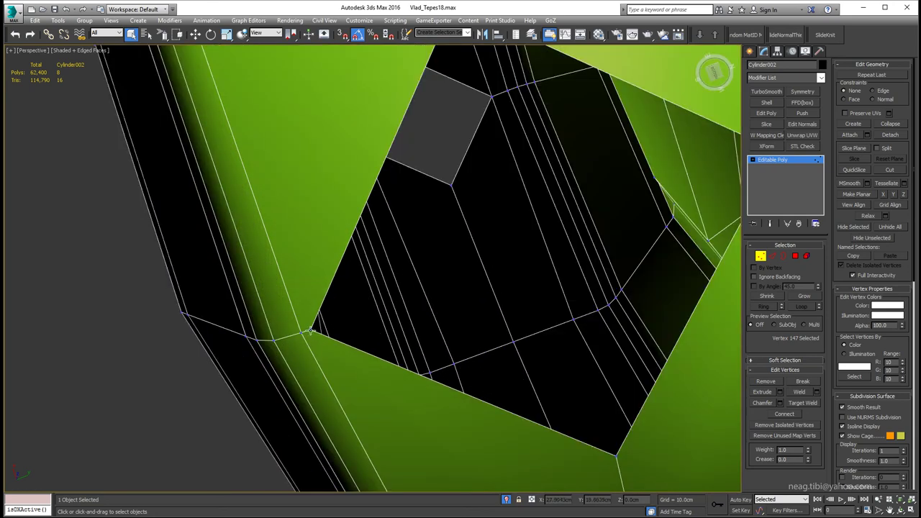
scroll(316, 331, "down", 2)
scroll(326, 287, "down", 3)
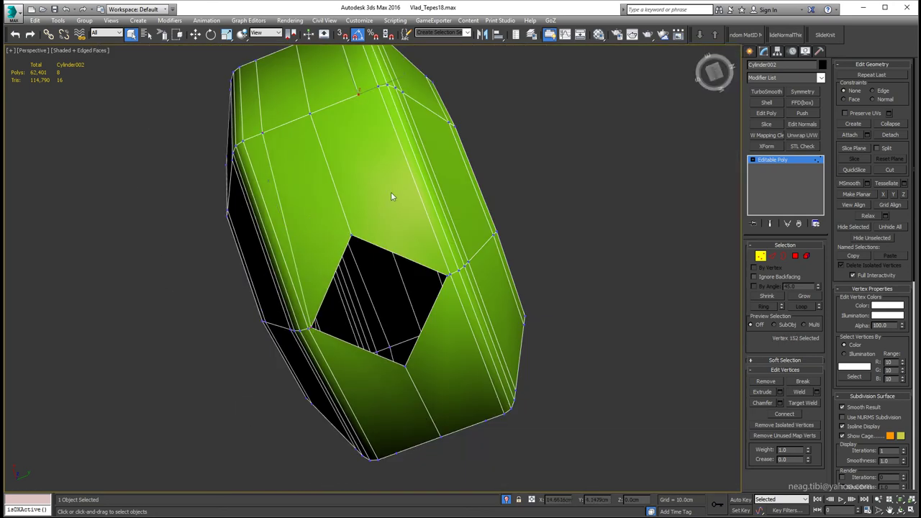
middle_click_drag(338, 331, 346, 300, "alt")
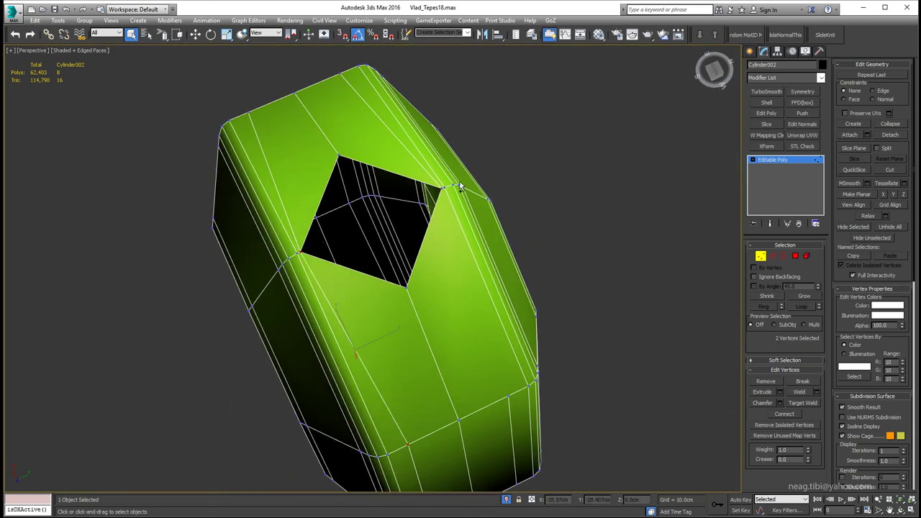
middle_click_drag(509, 395, 431, 309, "alt")
key("3")
left_click(410, 283)
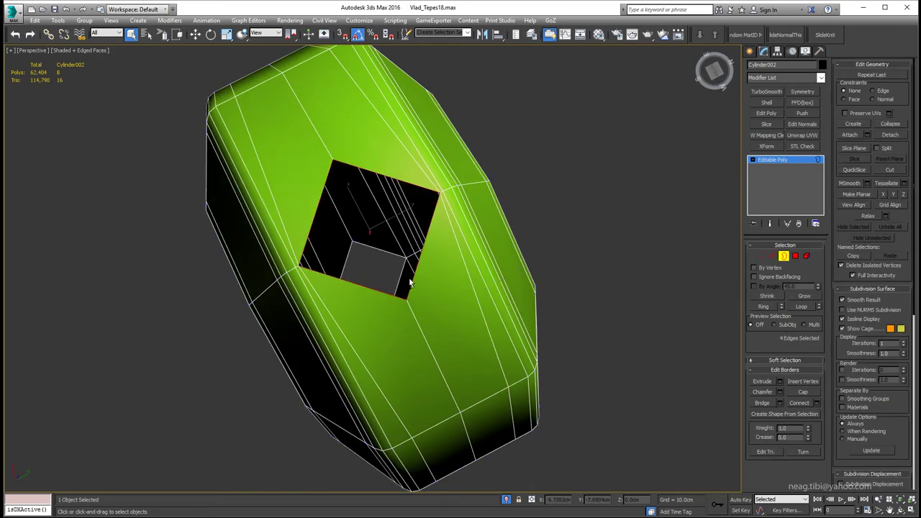
left_click(766, 403)
mouse_move(482, 277)
middle_mouse_down("alt")
mouse_move(448, 286)
mouse_move(428, 326)
mouse_move(351, 250)
mouse_move(403, 273)
middle_mouse_up("alt")
- Connect edges to add supporting loops around the bridged tang hole
key("2")
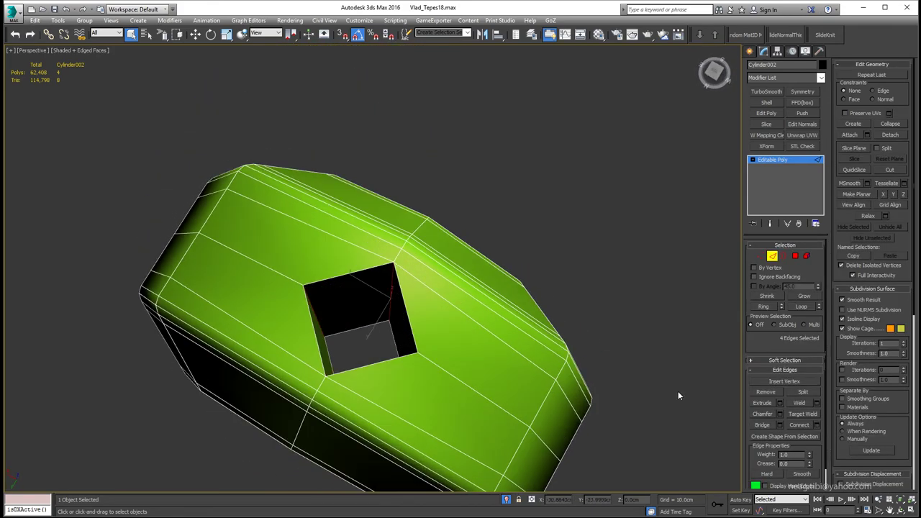
left_click(816, 424)
mouse_move(553, 363)
middle_mouse_down("alt")
mouse_move(604, 338)
mouse_move(452, 289)
middle_mouse_up("alt")
left_click(631, 336)
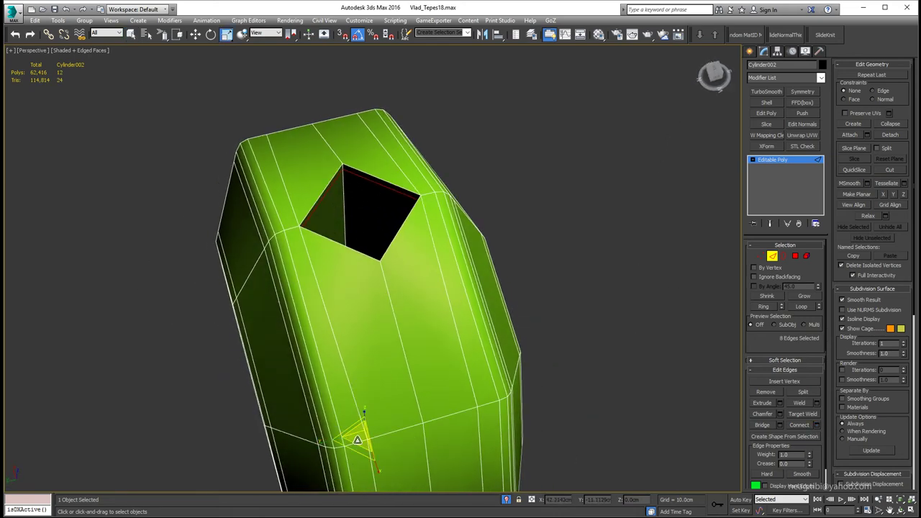
mouse_move(403, 309)
middle_mouse_down("alt")
mouse_move(385, 323)
mouse_move(345, 147)
mouse_move(314, 187)
mouse_move(320, 171)
mouse_move(324, 213)
mouse_move(303, 222)
mouse_move(362, 231)
mouse_move(319, 240)
middle_mouse_up("alt")
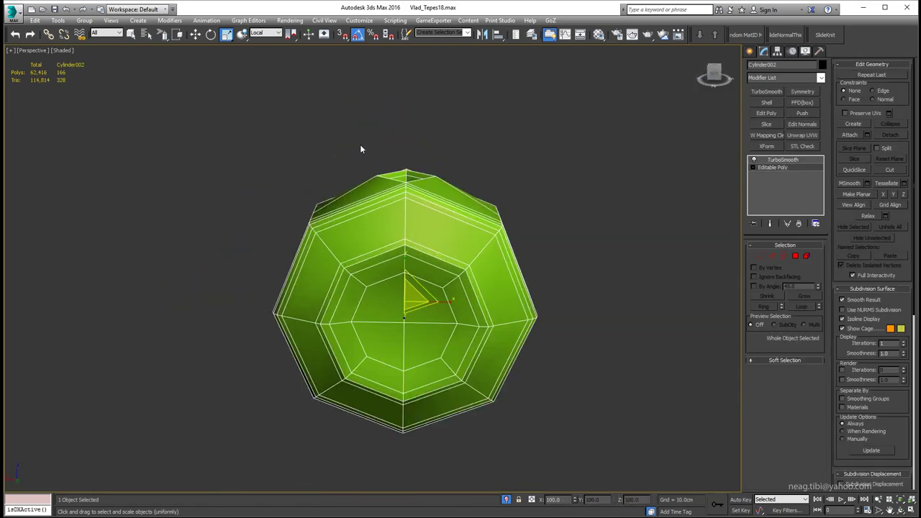
- Delete the TurboSmooth modifier from the pommel's stack
mouse_move(361, 149)
middle_mouse_down("alt")
mouse_move(366, 247)
mouse_move(421, 175)
mouse_move(431, 213)
mouse_move(436, 197)
mouse_move(411, 230)
mouse_move(447, 193)
mouse_move(444, 138)
mouse_move(444, 180)
middle_mouse_up("alt")
right_click(784, 159)
left_click(800, 167)
mouse_move(432, 237)
middle_mouse_down("alt")
mouse_move(421, 203)
mouse_move(376, 329)
mouse_move(442, 277)
mouse_move(461, 303)
mouse_move(367, 259)
mouse_move(470, 249)
middle_mouse_up("alt")
- Connect one more edge loop around the tang hole, then select all pommel polygons
key("2")
left_click(816, 424)
left_click(632, 335)
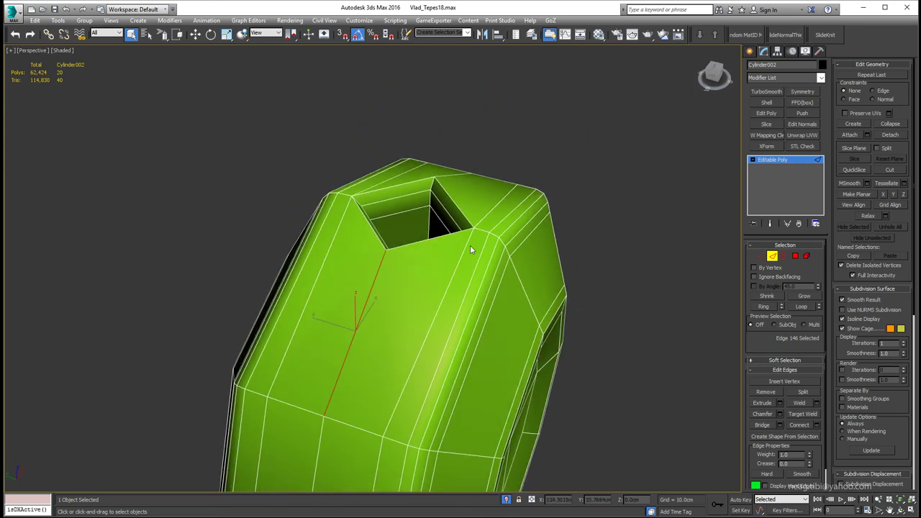
left_click(795, 256)
key("ctrl+a")
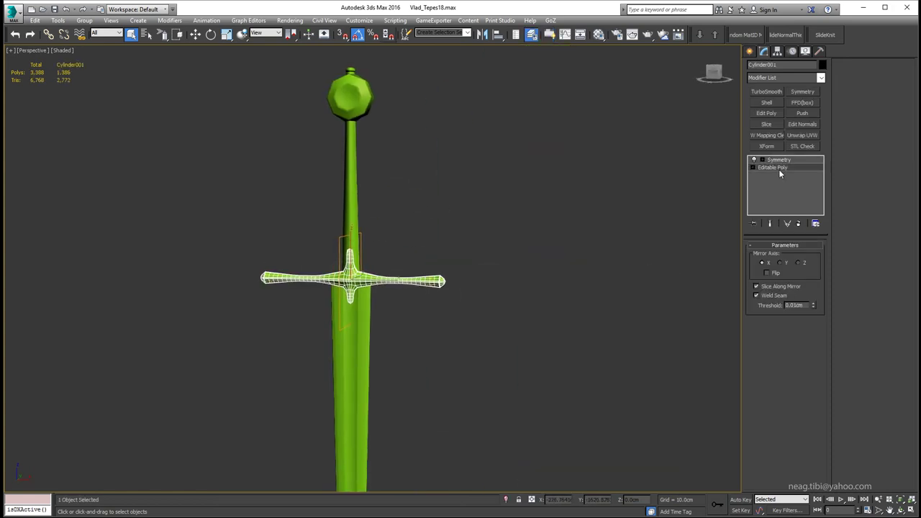
- In the crossguard's base mesh, select the langet tip vertices in Front view and move them down
left_click(776, 169)
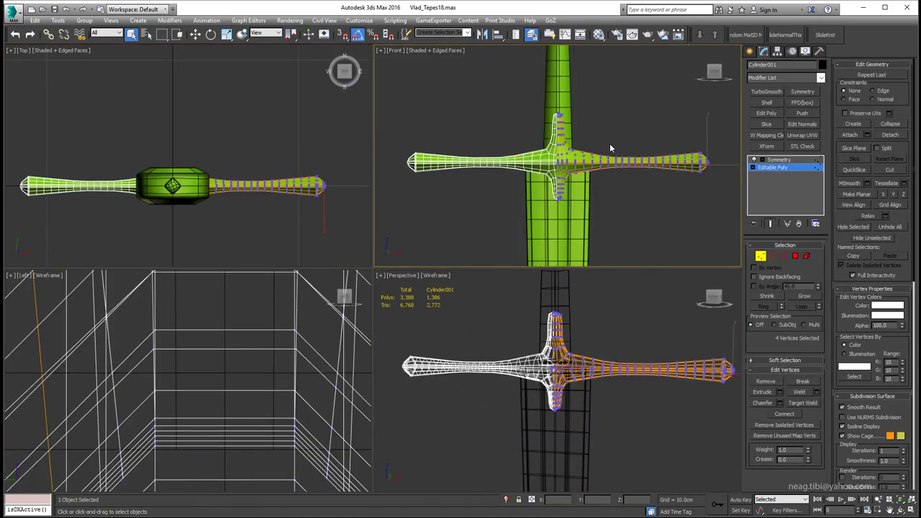
key("alt+w")
scroll(597, 165, "up", 3)
key("F3")
scroll(435, 280, "up", 3)
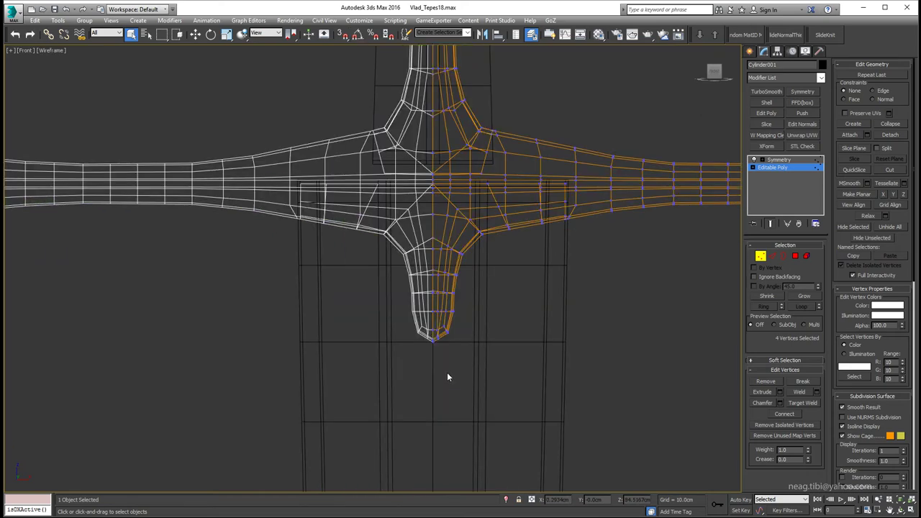
left_click_drag(372, 265, 371, 264)
key("w")
scroll(372, 263, "down", 5)
key("F3")
scroll(403, 270, "down", 3)
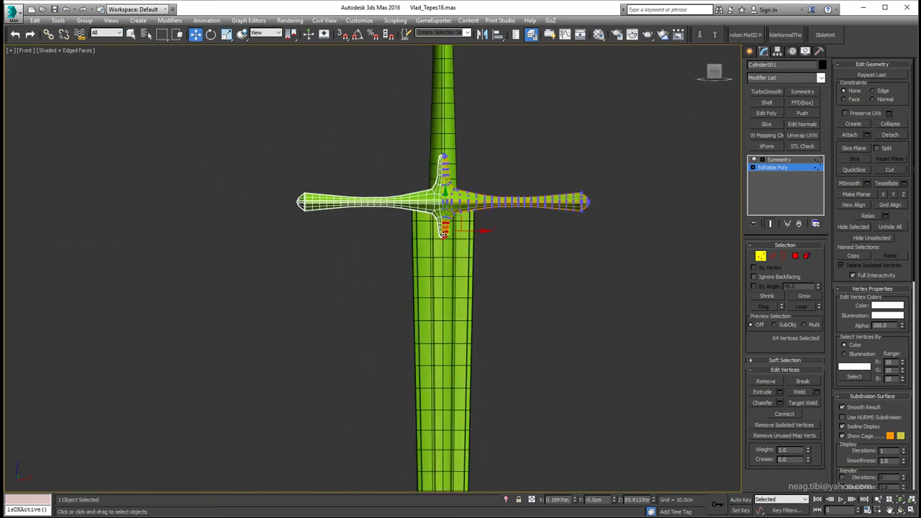
scroll(432, 277, "down", 2)
scroll(463, 220, "up", 2)
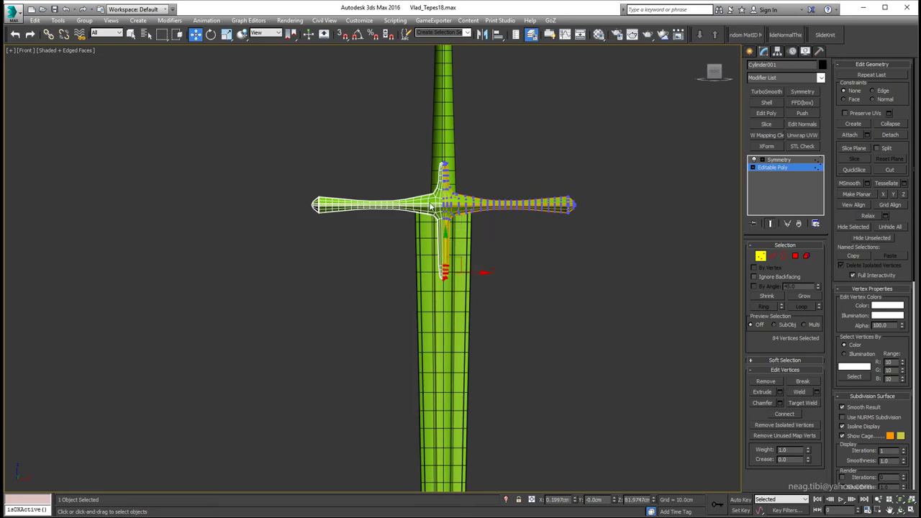
scroll(403, 221, "up", 4)
key("F3")
scroll(475, 209, "up", 3)
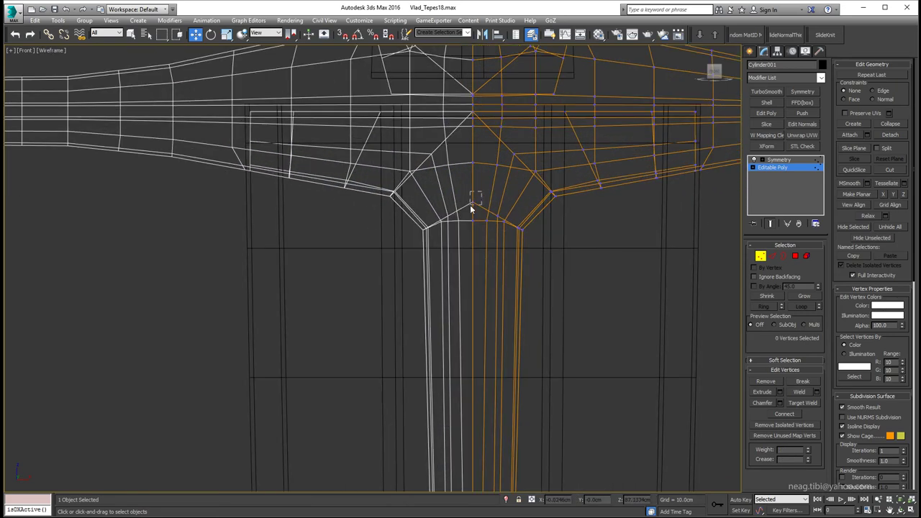
key("alt+w")
- Select the edge loop across the langet and slide it with Edge constraint toward the guard
mouse_move(547, 374)
middle_mouse_down("alt")
mouse_move(637, 382)
mouse_move(595, 384)
middle_mouse_up("alt")
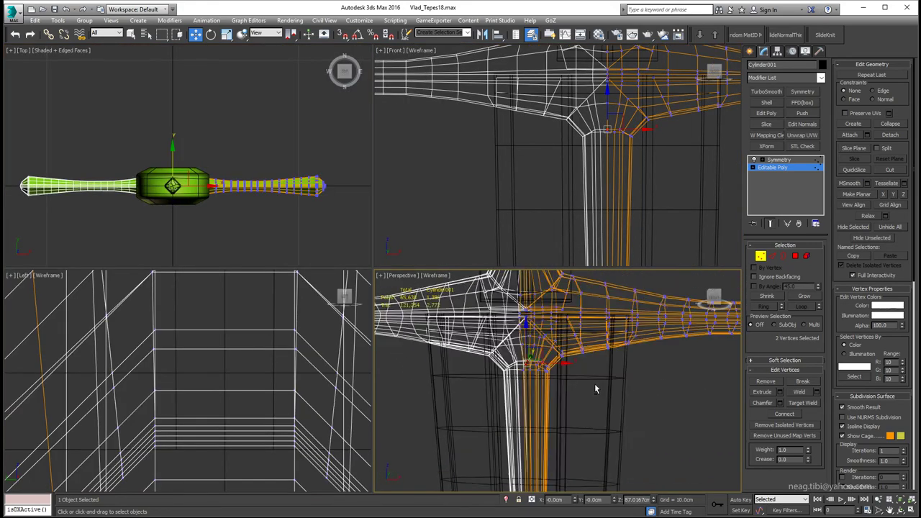
scroll(595, 384, "up", 3)
scroll(575, 360, "up", 3)
key("F3")
scroll(556, 211, "up", 2)
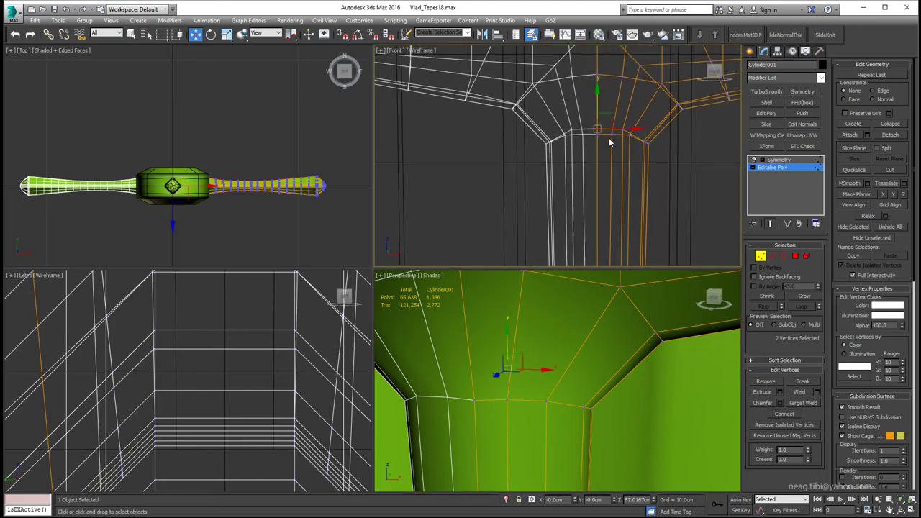
key("2")
double_click(482, 401)
key("F3")
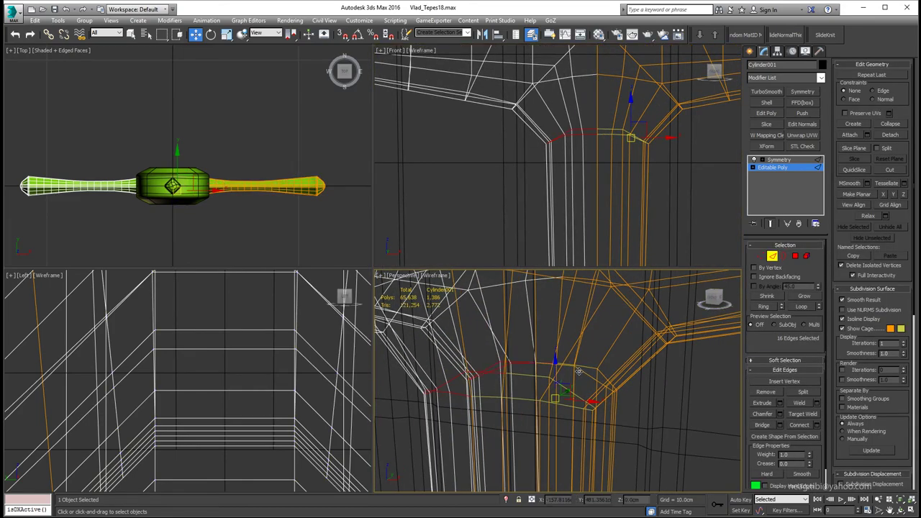
left_click(878, 93)
key("alt+w")
scroll(450, 370, "down", 2)
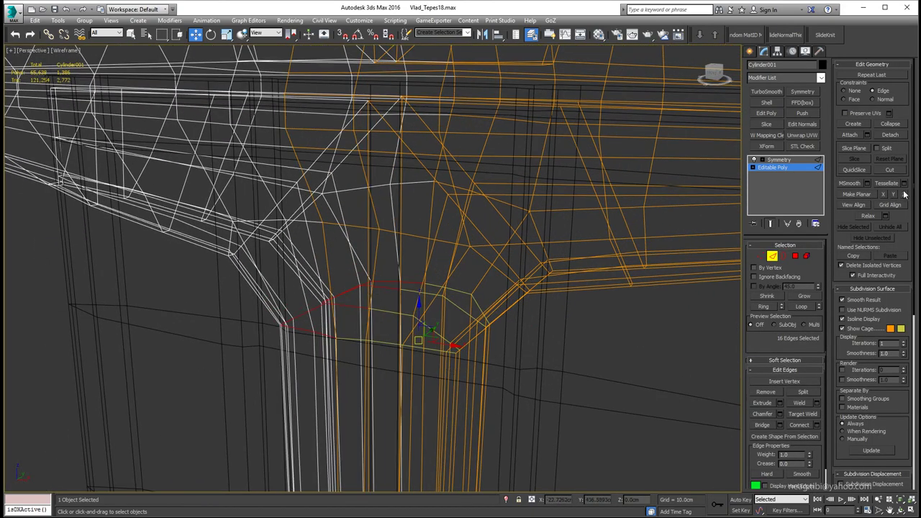
middle_click_drag(403, 310, 323, 304, "alt")
key("F3")
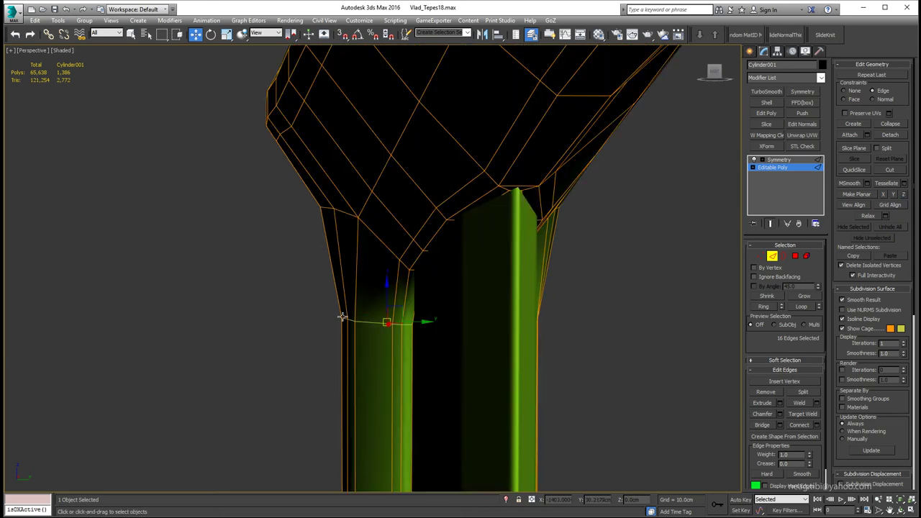
key("alt+w")
key("alt+w")
scroll(469, 197, "down", 3)
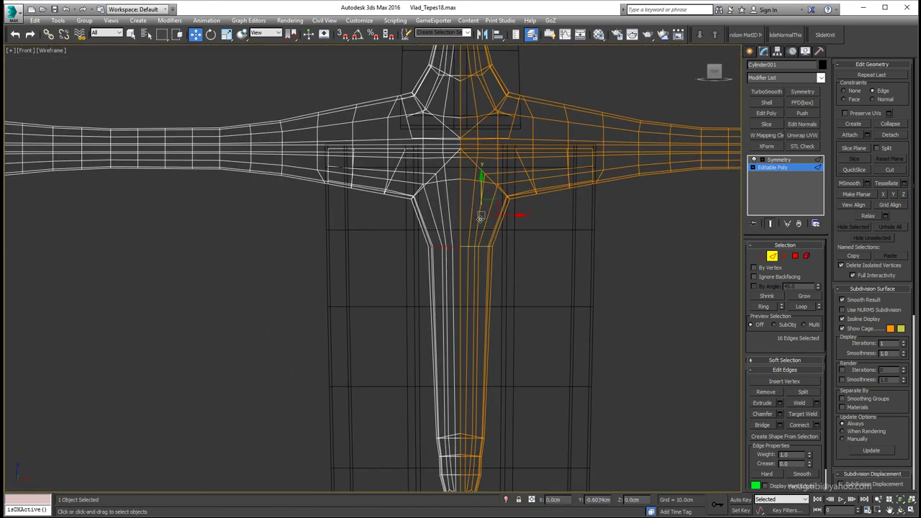
- Select the edge loops on the langet's lower end
scroll(456, 321, "up", 3)
scroll(461, 274, "up", 2)
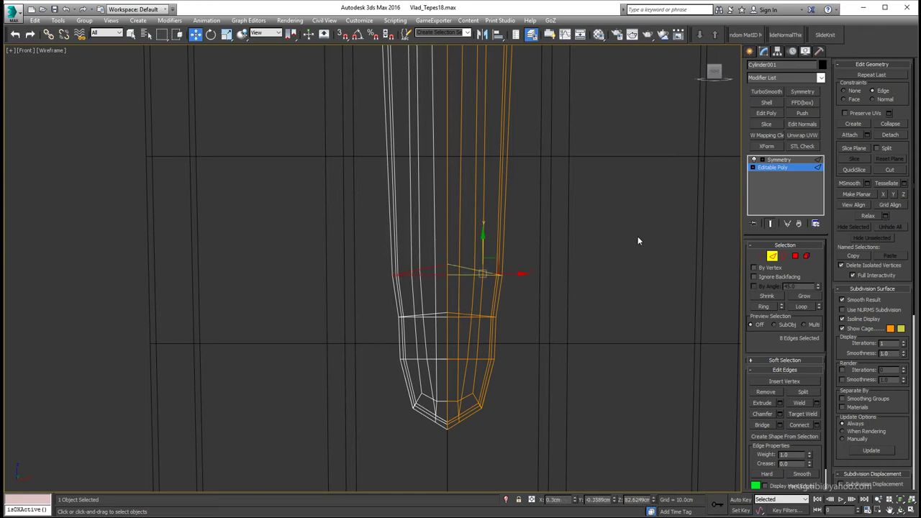
scroll(456, 260, "up", 1)
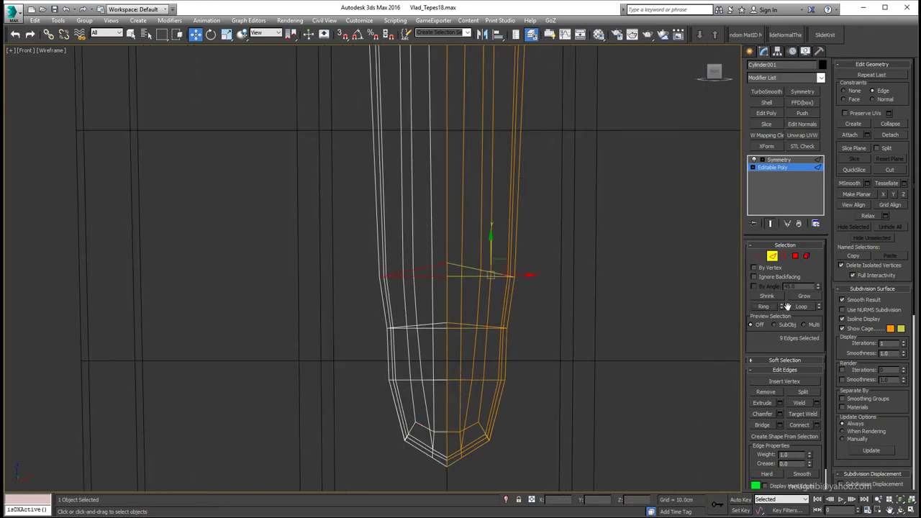
scroll(478, 326, "up", 2)
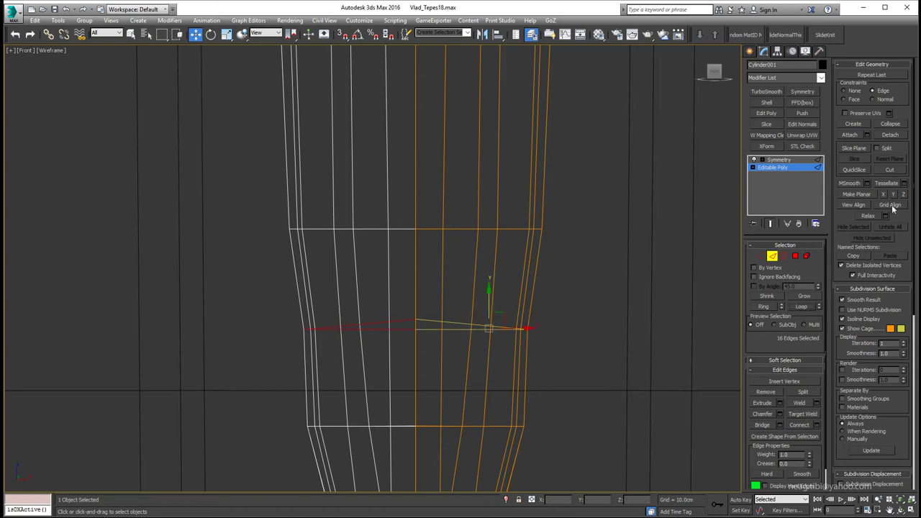
scroll(453, 349, "down", 3)
scroll(453, 349, "up", 1)
left_click(452, 341)
left_click(452, 360)
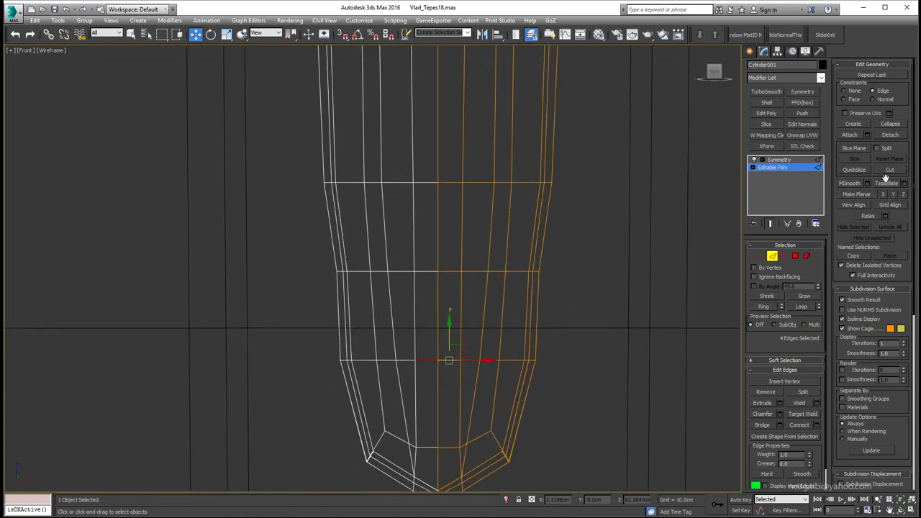
- Move the lower langet's side vertices inward so it tapers toward the tip
scroll(443, 285, "down", 2)
key("1")
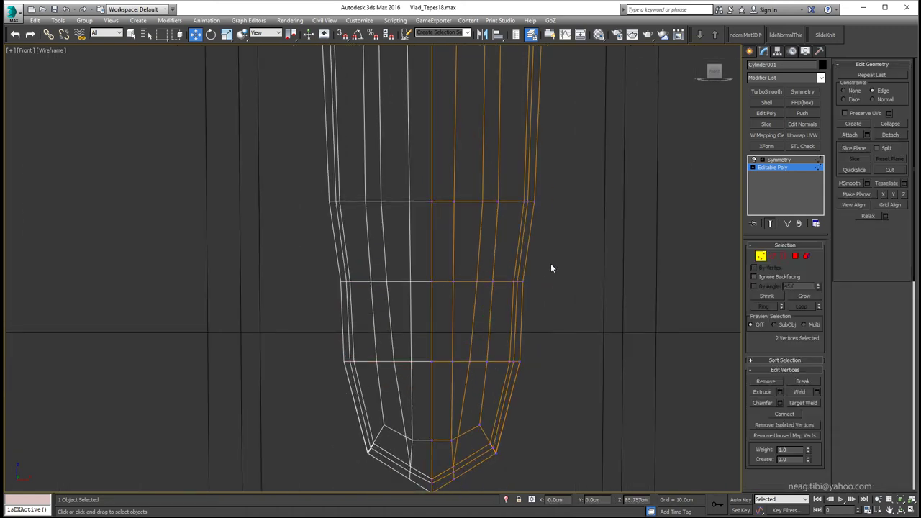
left_click_drag(551, 281, 554, 281)
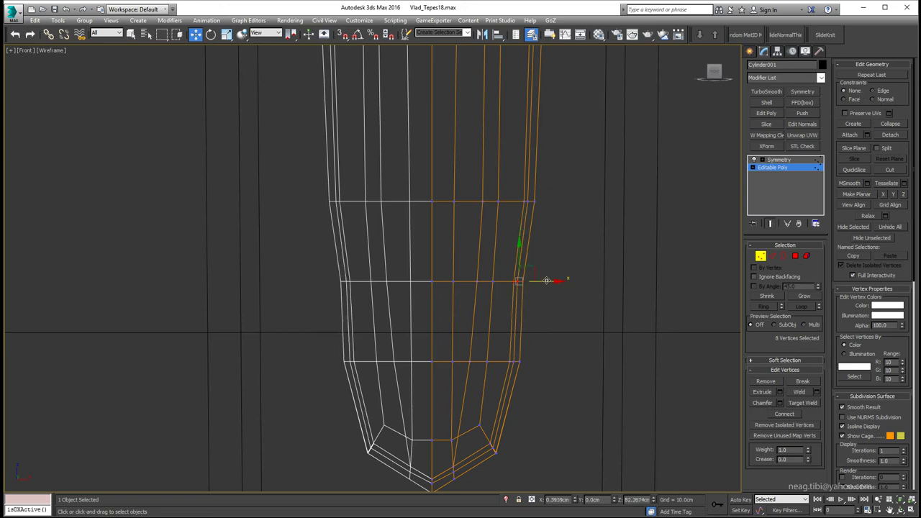
scroll(468, 389, "down", 2)
scroll(475, 338, "down", 2)
scroll(416, 344, "down", 2)
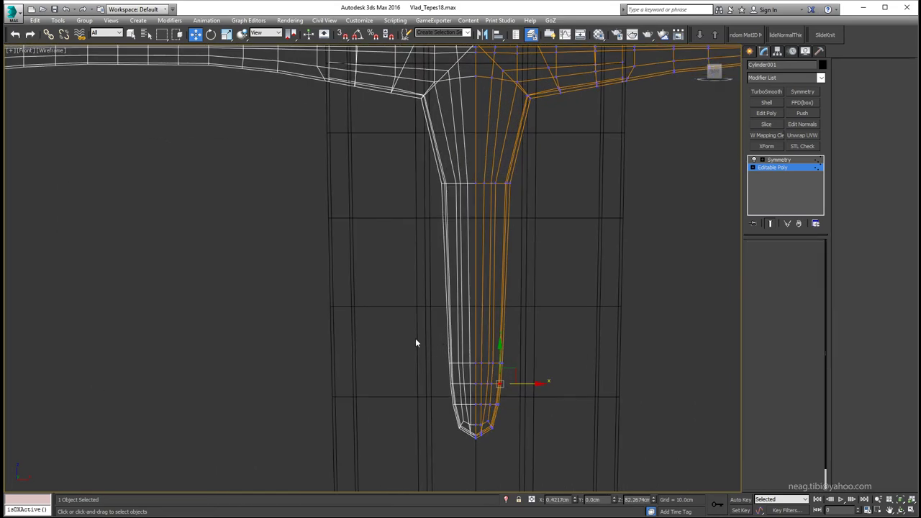
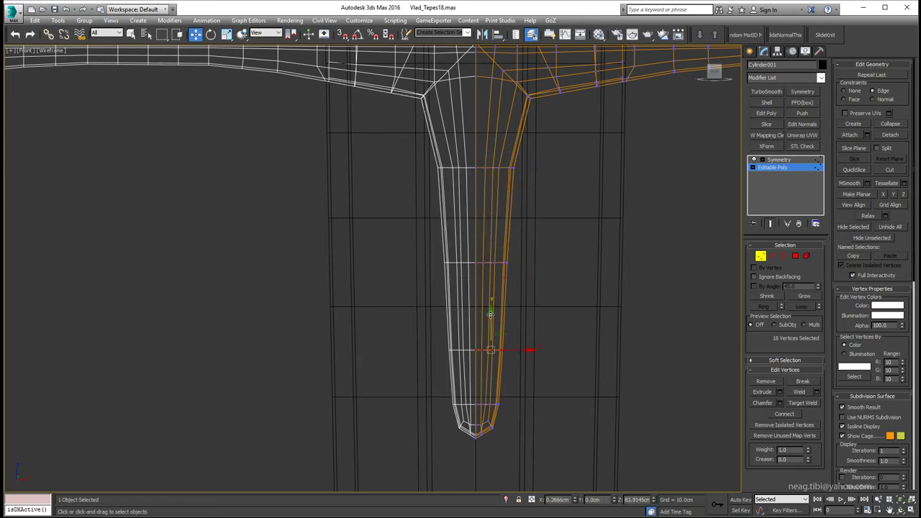
- In Edge mode, select the edge ring around the crossguard's downward prong
key("p")
mouse_move(614, 364)
middle_mouse_down("alt")
mouse_move(430, 259)
mouse_move(534, 256)
mouse_move(465, 256)
mouse_move(341, 216)
mouse_move(375, 220)
mouse_move(438, 164)
mouse_move(411, 316)
middle_mouse_up("alt")
scroll(464, 256, "down", 5)
scroll(421, 235, "down", 2)
scroll(420, 234, "up", 5)
key("2")
double_click(411, 316)
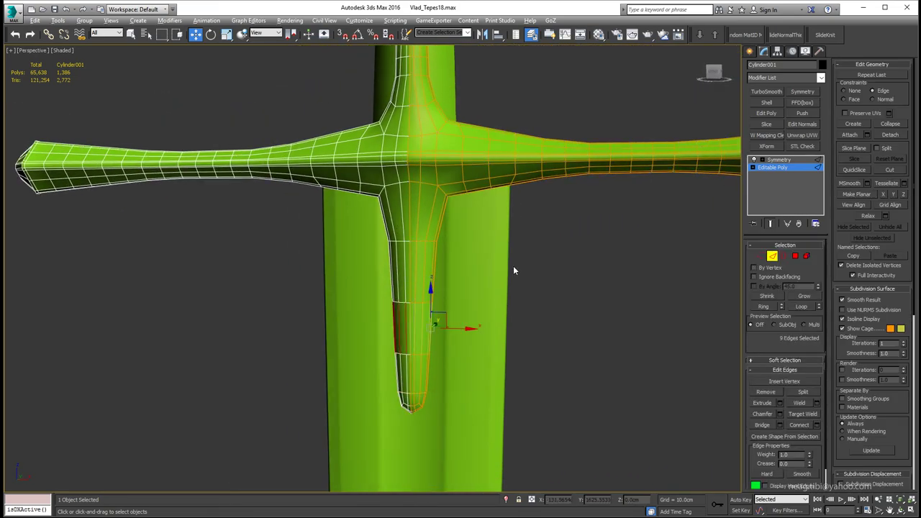
scroll(532, 308, "up", 2)
middle_click_drag(532, 308, 547, 287, "alt")
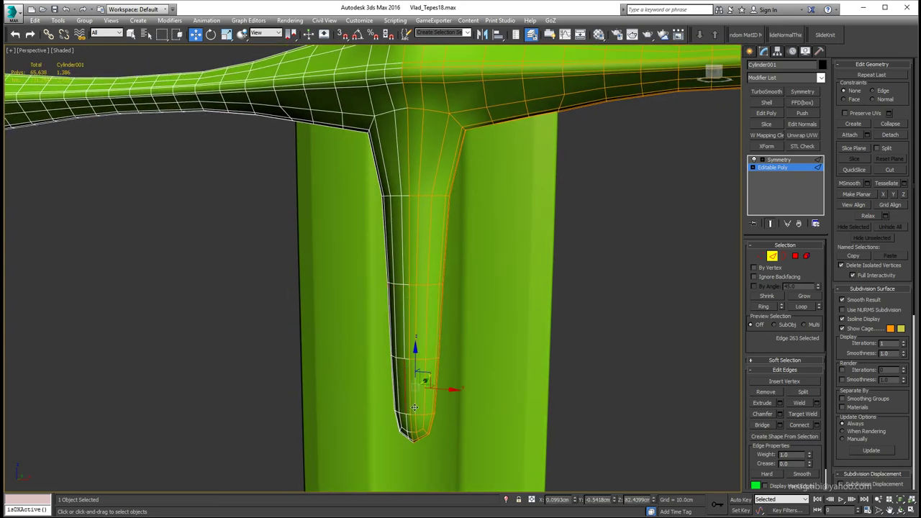
- Connect the selected prong edges twice, adding new edge loops
left_click(816, 425)
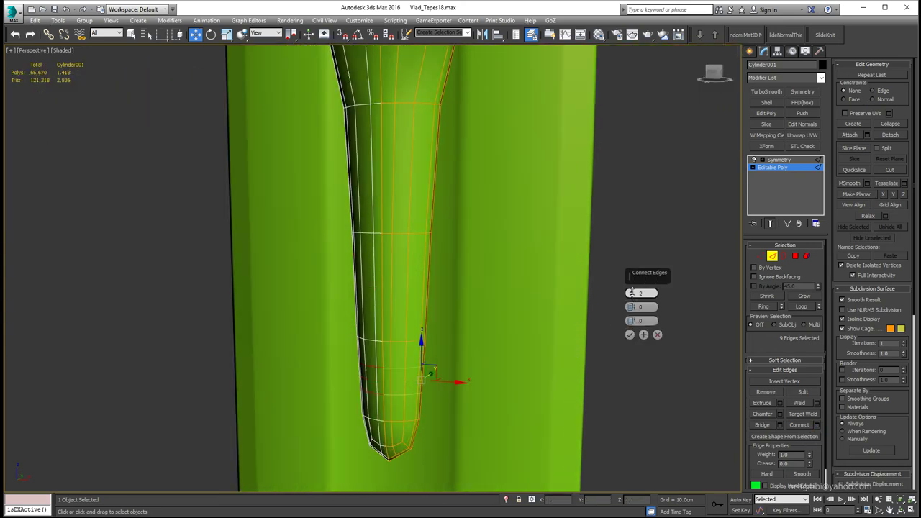
left_click(630, 335)
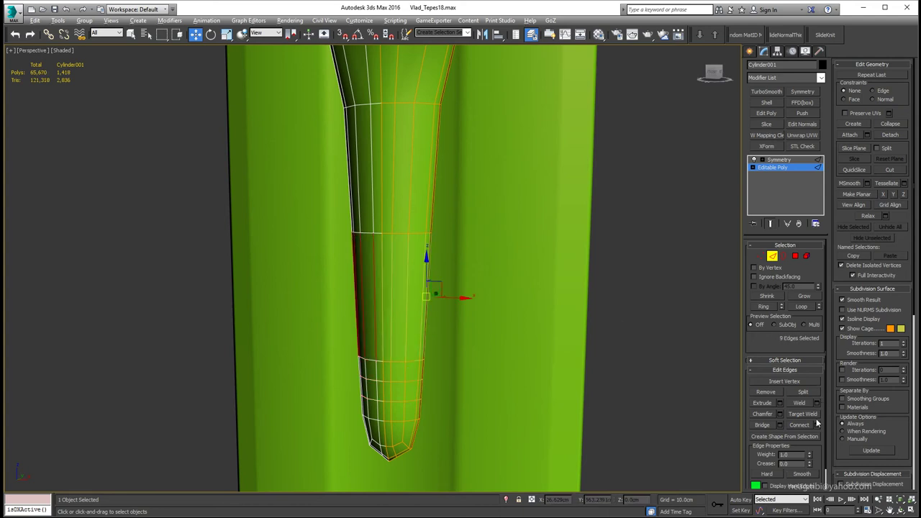
left_click(816, 425)
left_click(630, 335)
middle_click_drag(381, 216, 374, 249)
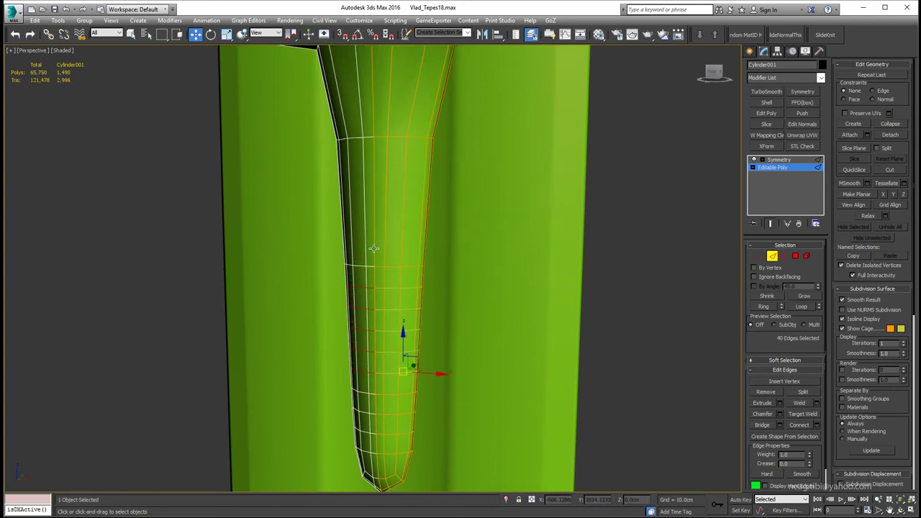
left_click(816, 424)
scroll(438, 186, "down", 2)
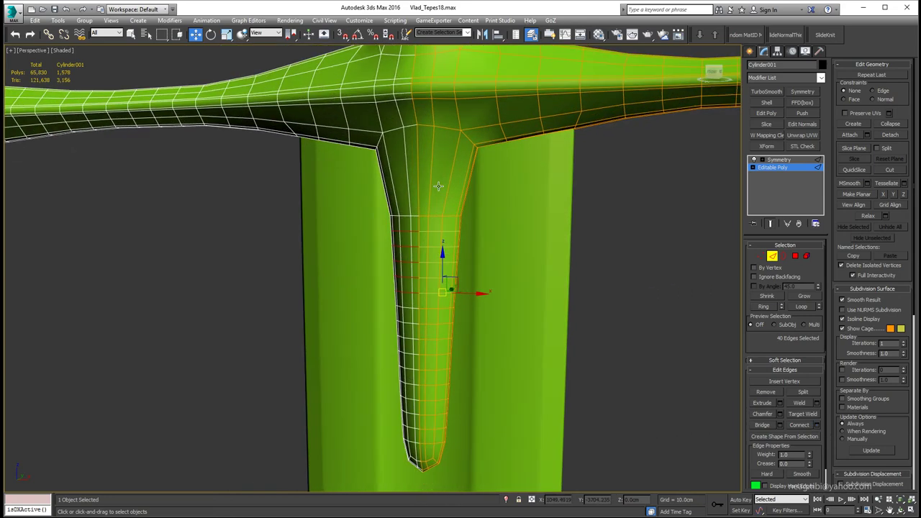
- Insert a connecting edge slid to -19 toward the prong top, plus another loop there
left_click(816, 424)
middle_click_drag(511, 245, 503, 274)
left_click_drag(630, 321, 632, 365)
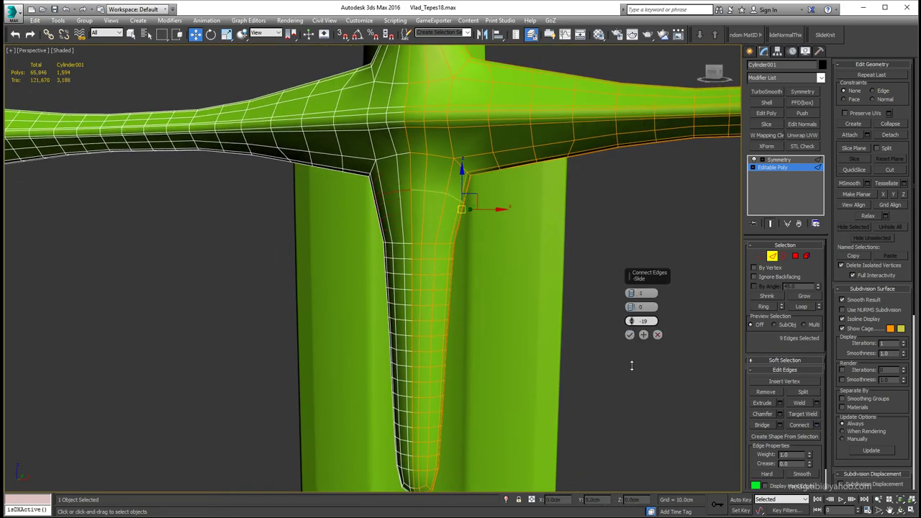
left_click(632, 336)
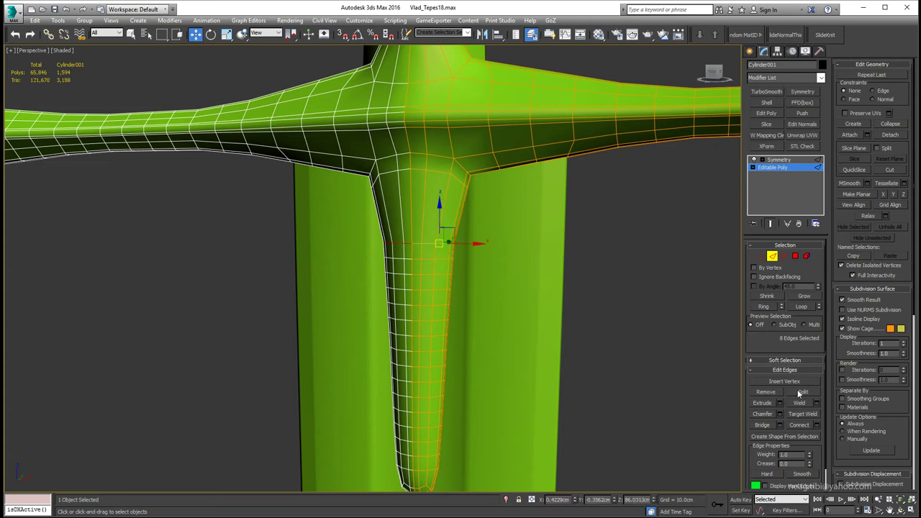
left_click(816, 425)
left_click(632, 371)
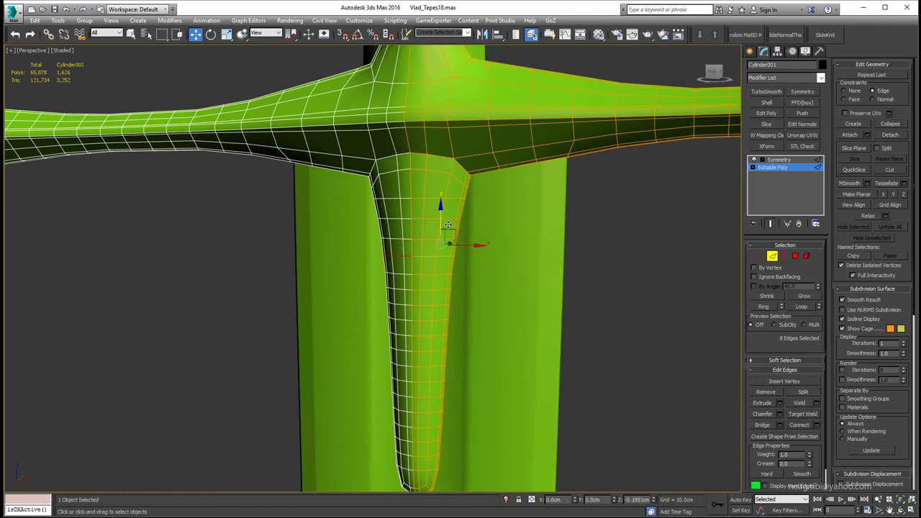
- Inspect the cross-joint and select the edge loops along the hilt and guard arms
key("1")
scroll(414, 154, "up", 2)
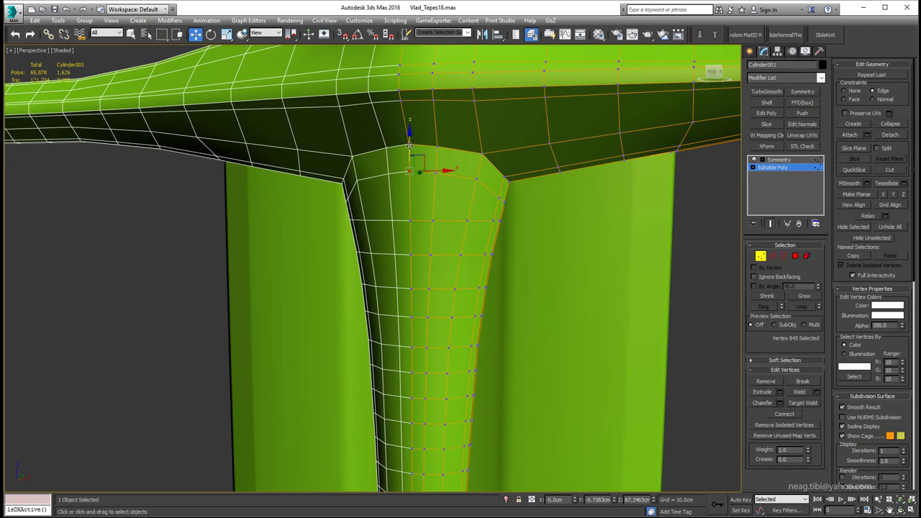
scroll(446, 176, "down", 4)
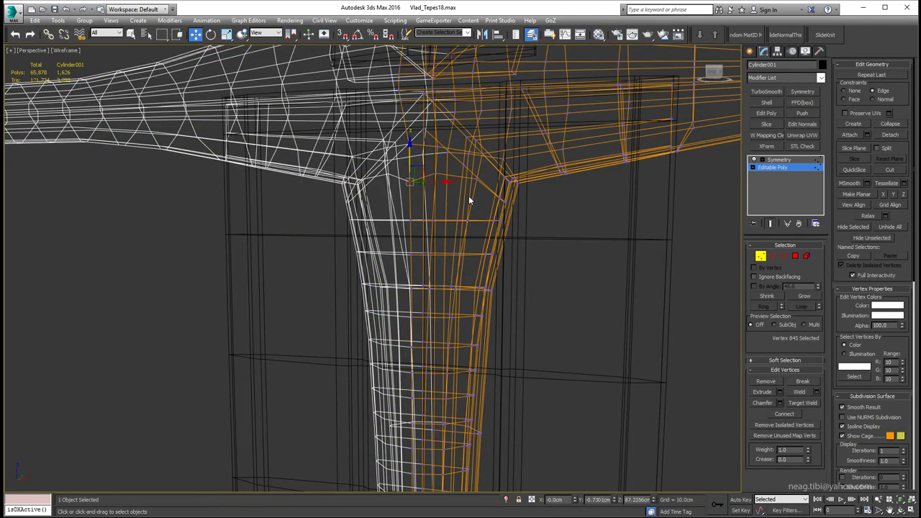
mouse_move(455, 187)
middle_mouse_down("alt")
mouse_move(359, 184)
mouse_move(350, 199)
mouse_move(483, 202)
mouse_move(586, 220)
mouse_move(376, 261)
mouse_move(482, 236)
mouse_move(354, 235)
middle_mouse_up("alt")
key("2")
double_click(375, 261)
double_click(413, 197)
mouse_move(413, 197)
middle_mouse_down("alt")
mouse_move(451, 219)
mouse_move(411, 213)
mouse_move(569, 256)
middle_mouse_up("alt")
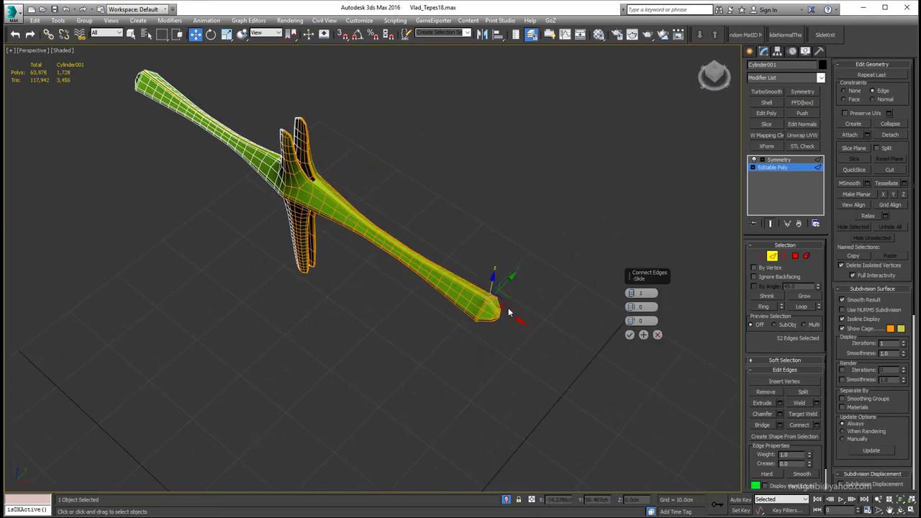
- Collapse the guard's modifier stack into its editable mesh and select a guard polygon
scroll(509, 312, "up", 4)
right_click(774, 159)
left_click(791, 254)
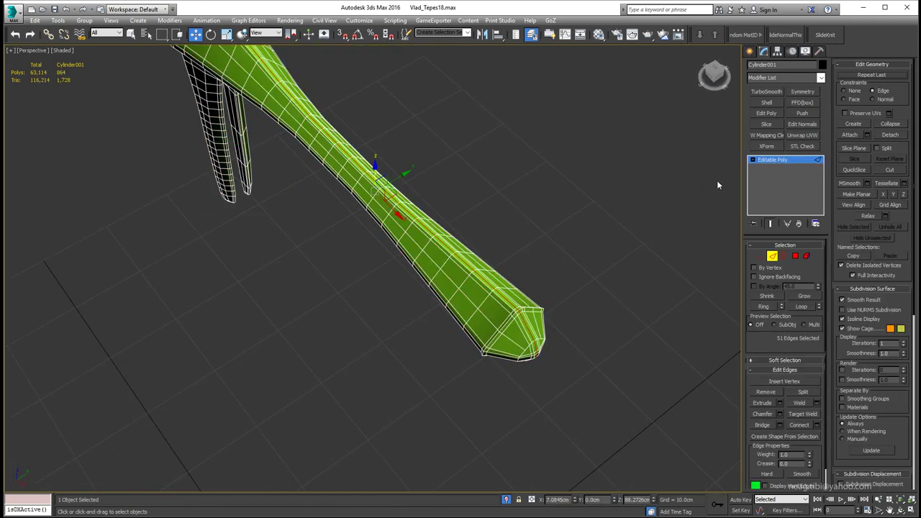
mouse_move(431, 215)
middle_mouse_down("alt")
mouse_move(385, 194)
mouse_move(465, 187)
middle_mouse_up("alt")
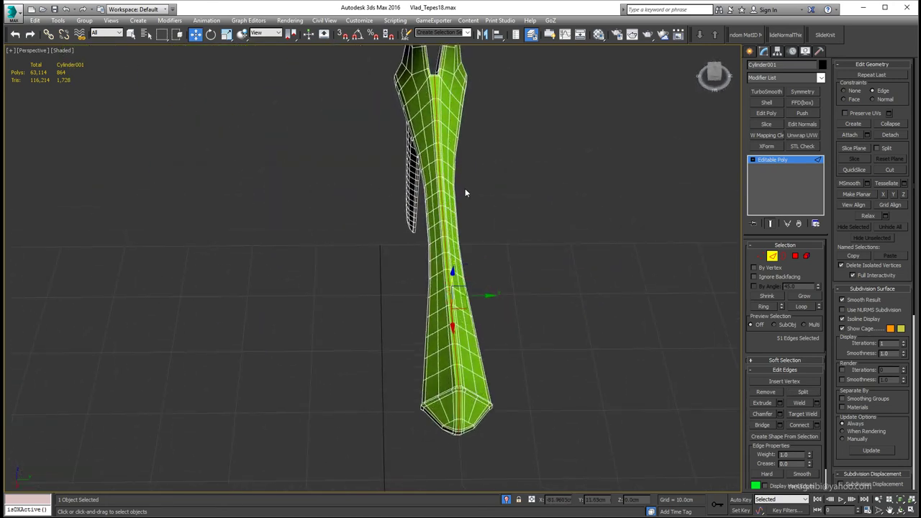
key("4")
mouse_move(454, 151)
middle_mouse_down("alt")
mouse_move(439, 181)
mouse_move(480, 142)
middle_mouse_up("alt")
left_click(288, 208)
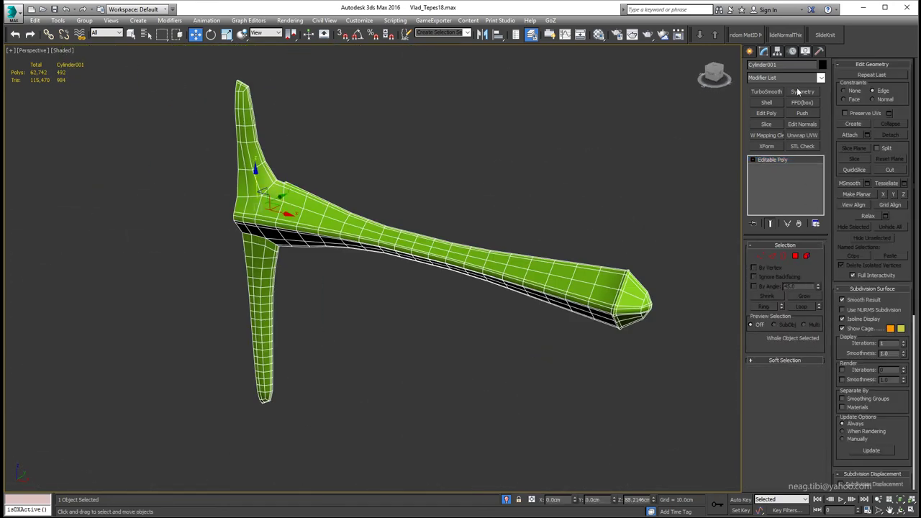
- Add a Symmetry modifier on the Y axis with Flip and a 0.01cm threshold
left_click(803, 91)
middle_click_drag(504, 216, 543, 163, "alt")
left_click(780, 263)
left_click(767, 273)
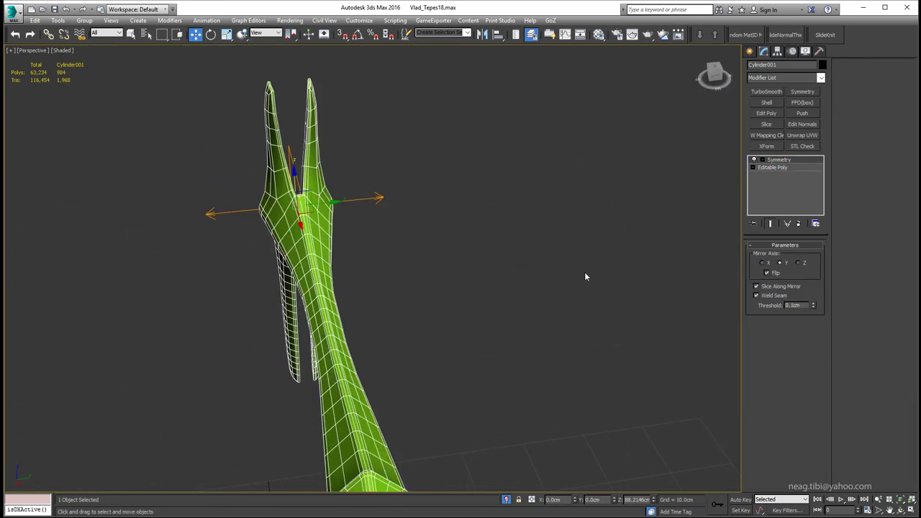
left_click(814, 307)
mouse_move(503, 237)
middle_mouse_down("alt")
mouse_move(481, 246)
mouse_move(329, 226)
mouse_move(368, 244)
mouse_move(504, 237)
middle_mouse_up("alt")
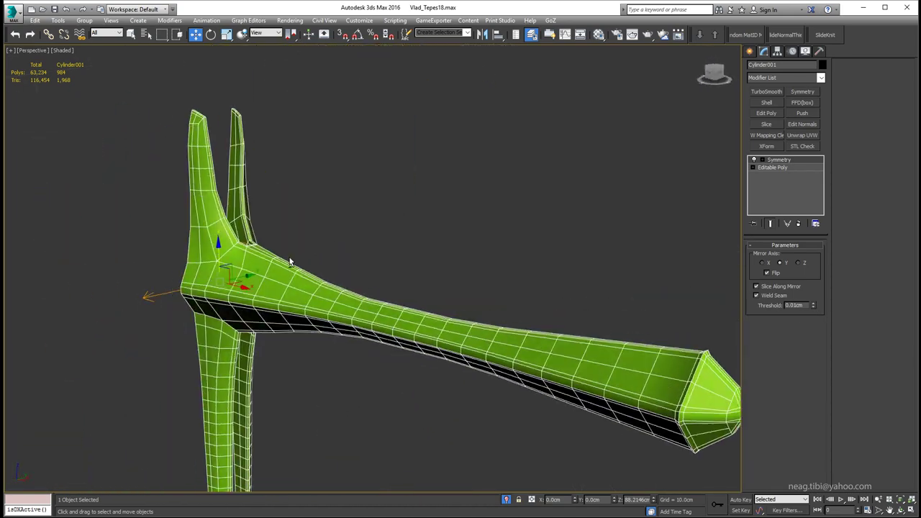
scroll(504, 238, "down", 3)
- Add a second Symmetry modifier on the X axis and adjust its threshold
left_click(801, 94)
scroll(298, 288, "up", 5)
right_click(794, 305)
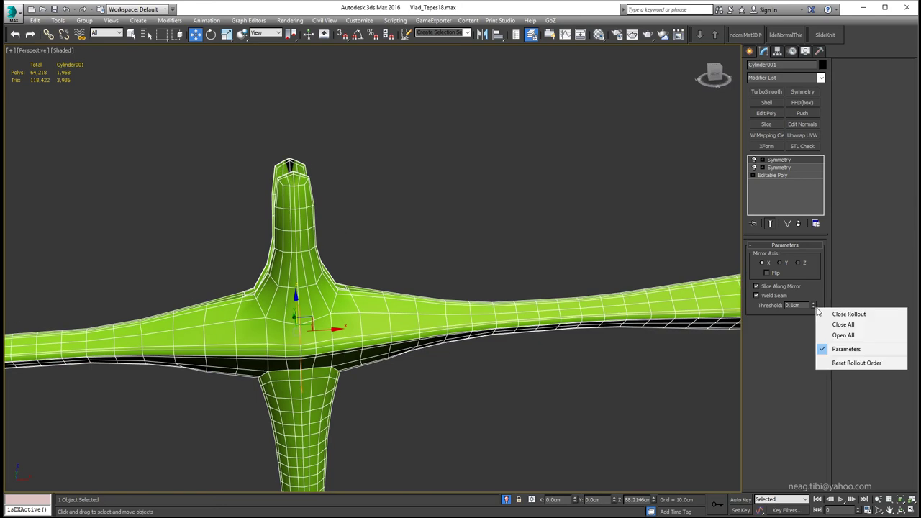
left_click(813, 307)
scroll(349, 226, "down", 3)
scroll(349, 225, "up", 4)
- Step down to the base mesh and check the completed four-armed crossguard from several angles
left_click(791, 167)
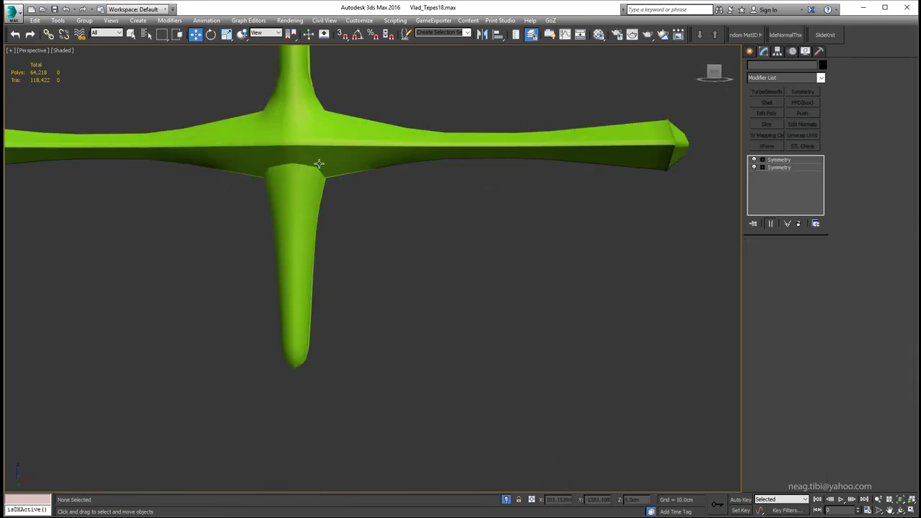
left_click(772, 175)
key("4")
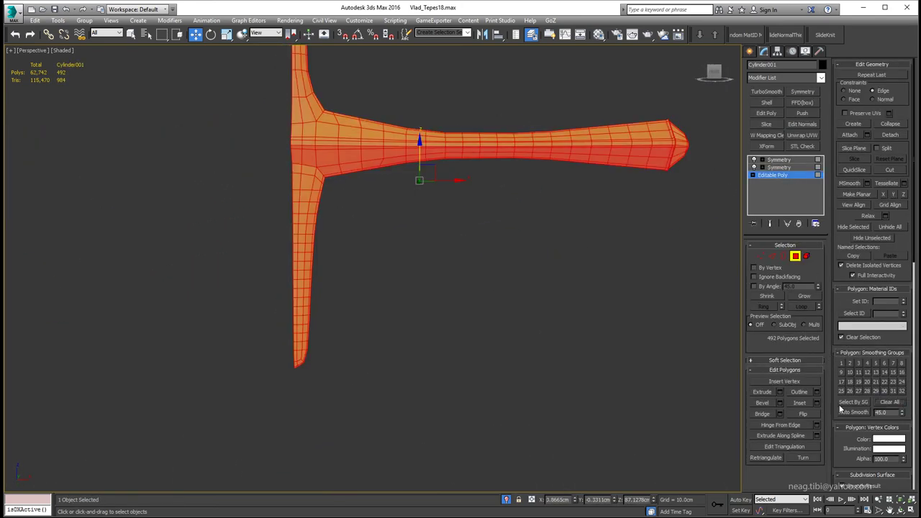
key("4")
scroll(348, 202, "down", 3)
scroll(348, 202, "up", 5)
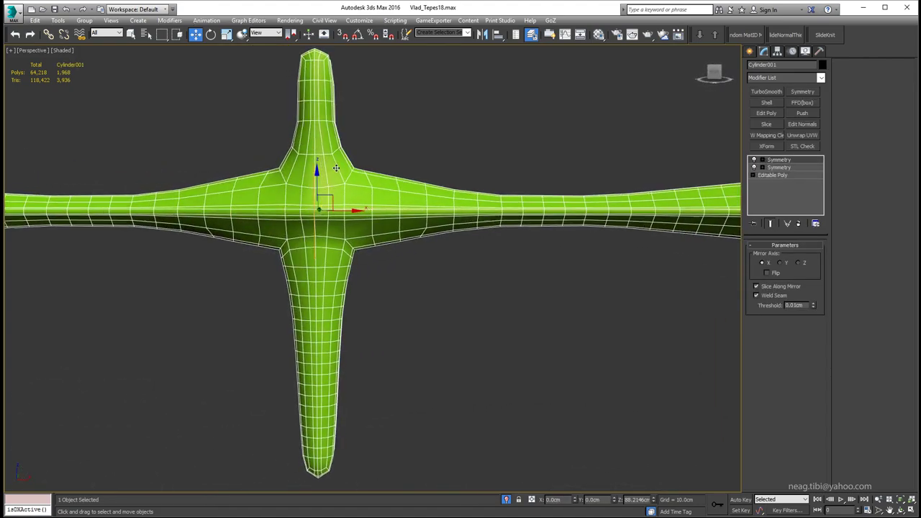
middle_click_drag(336, 168, 286, 154, "alt")
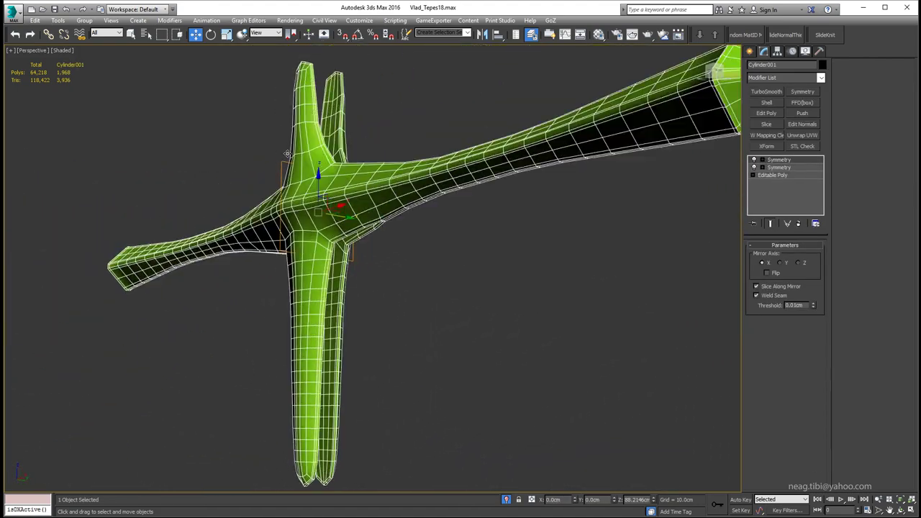
middle_click_drag(286, 154, 415, 253, "alt")
- Frame the sword with edged faces shown and clone the Box005 grip part
left_click(415, 253)
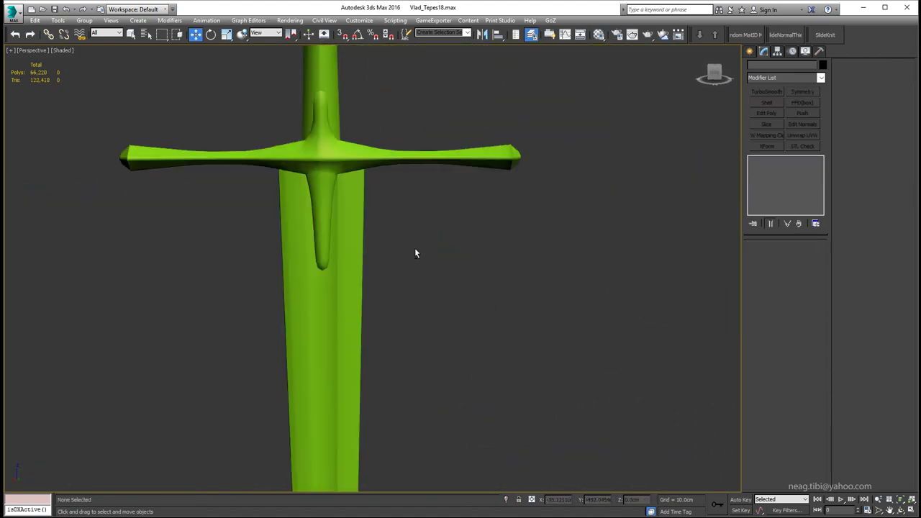
key("z")
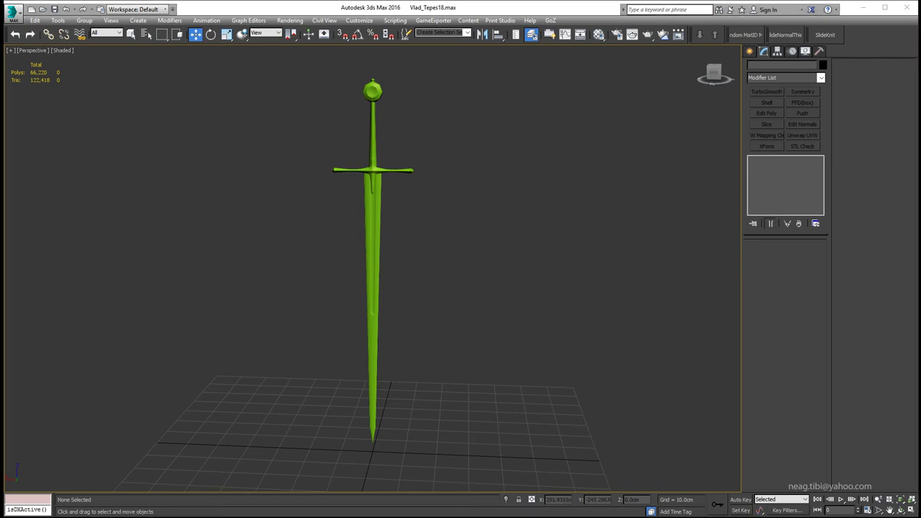
key("q")
scroll(334, 293, "up", 5)
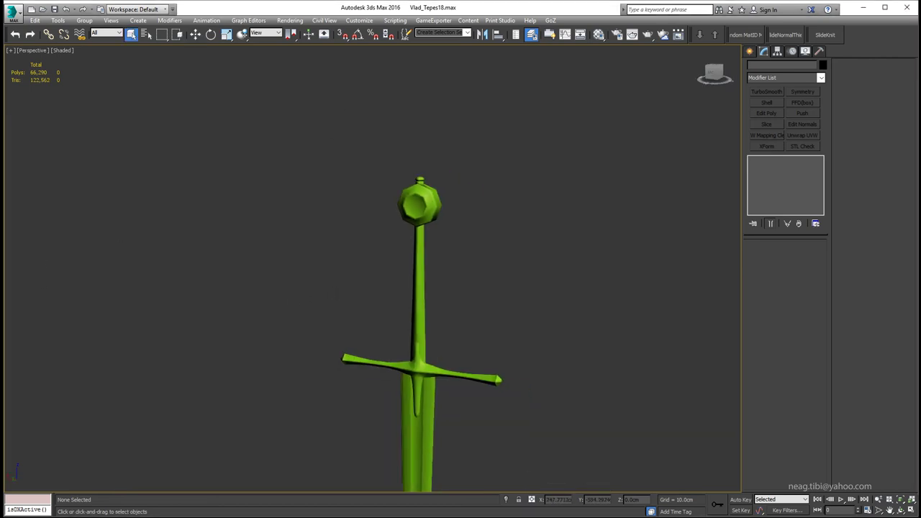
scroll(319, 271, "down", 5)
key("F4")
scroll(364, 187, "up", 5)
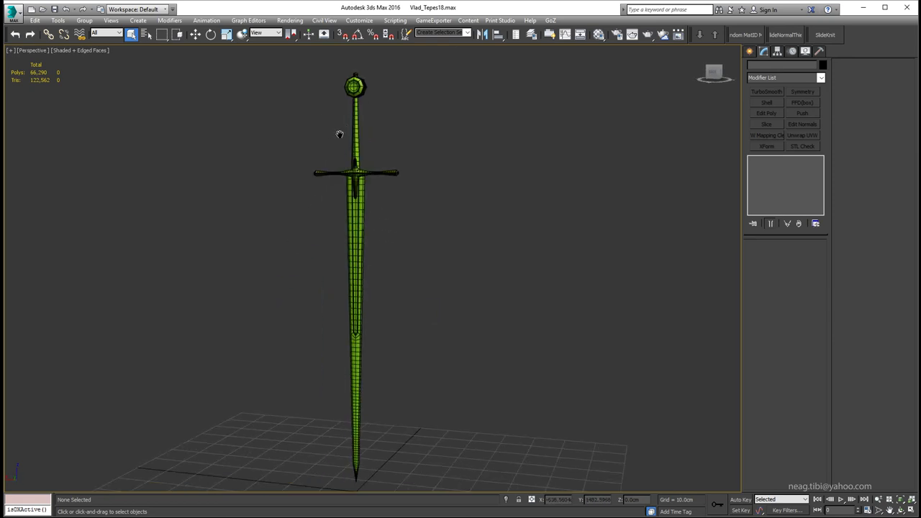
middle_click_drag(338, 136, 351, 220)
scroll(301, 294, "up", 3)
scroll(264, 351, "up", 2)
left_click(446, 277)
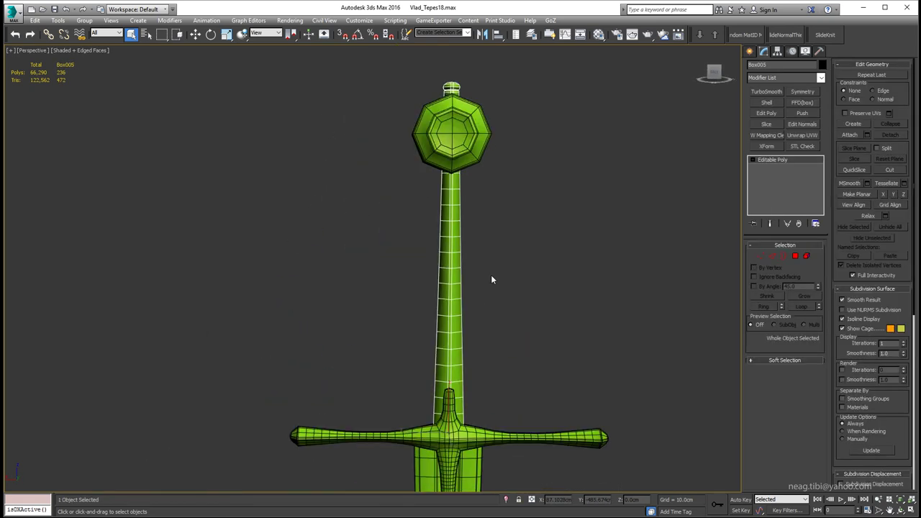
key("ctrl+v")
left_click(451, 302)
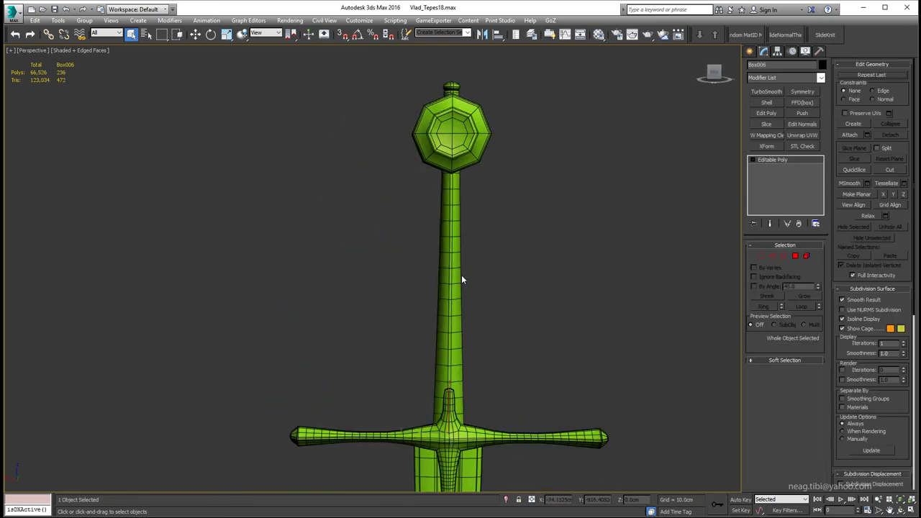
- Isolate the grip piece, move it aside, and zoom in on its top
key("alt+q")
key("w")
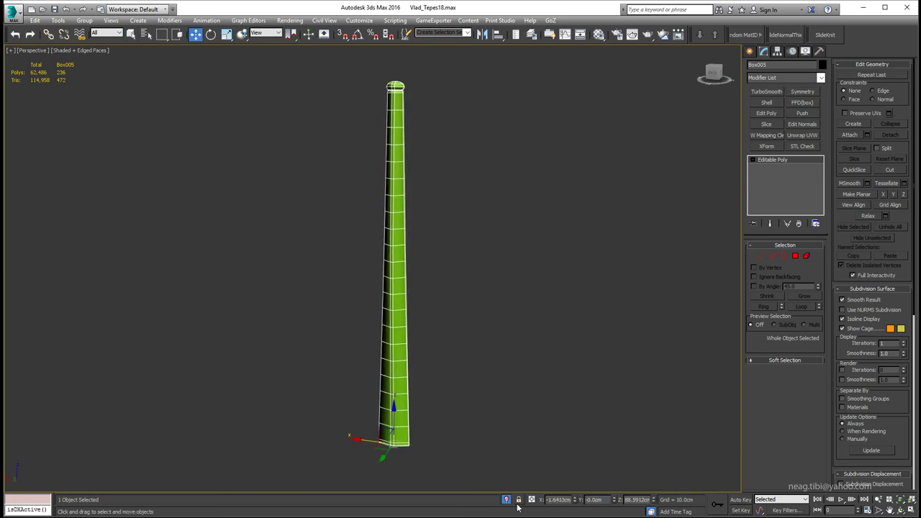
left_click_drag(387, 411, 441, 309)
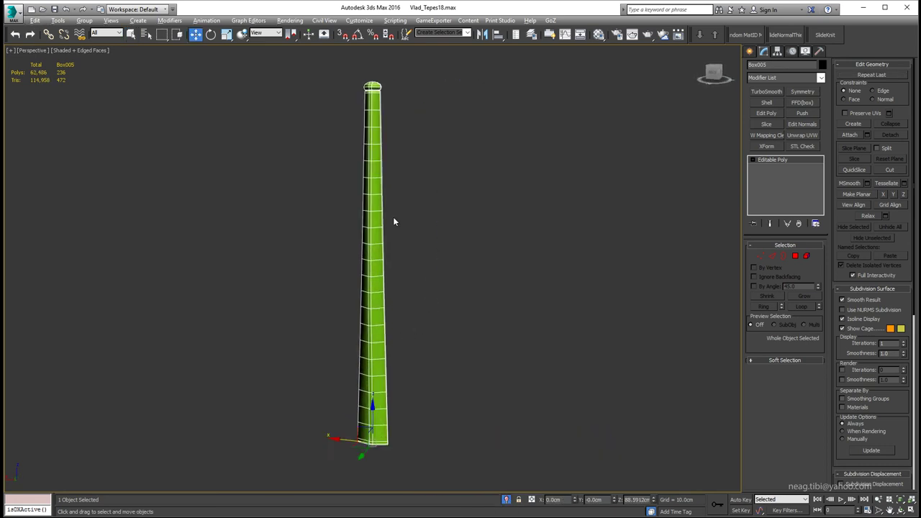
middle_click_drag(393, 217, 403, 208, "alt")
scroll(407, 199, "up", 3)
scroll(407, 199, "up", 2)
scroll(407, 200, "up", 3)
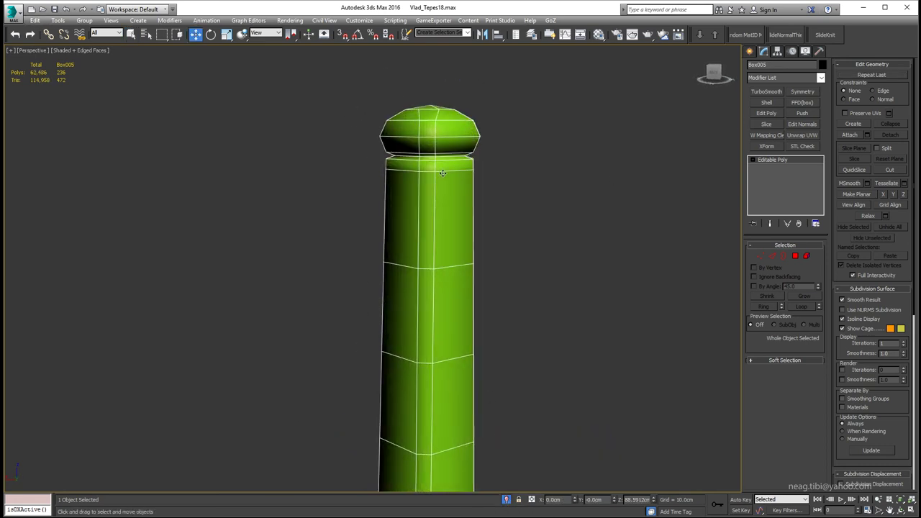
- Delete the grip's top cap polygons and bring the whole sword back into view
key("4")
left_click(428, 127)
key("Delete")
scroll(405, 223, "down", 3)
middle_click_drag(404, 222, 436, 251)
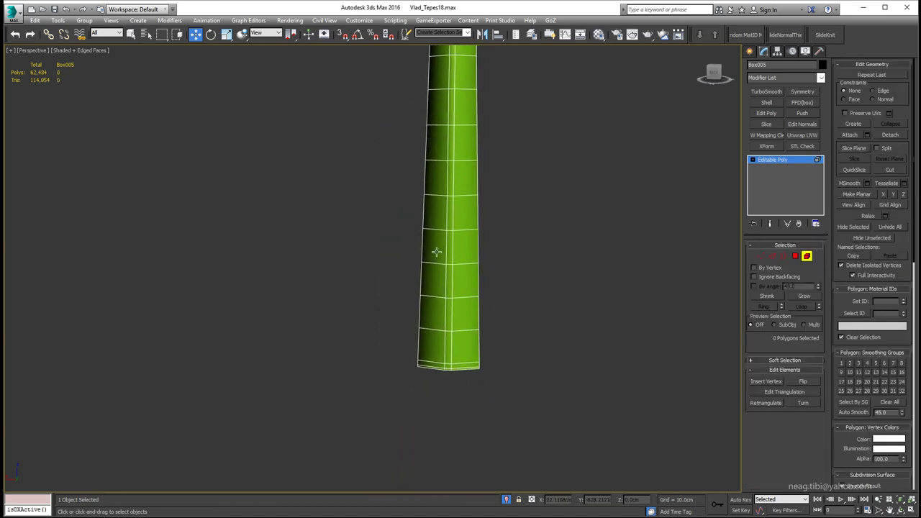
scroll(457, 349, "up", 3)
scroll(475, 396, "down", 4)
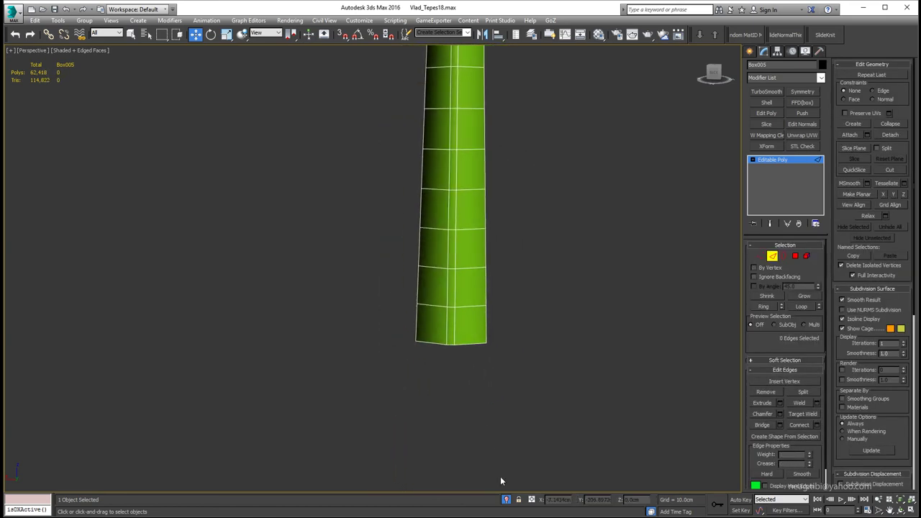
left_click(506, 500)
- Add a Push modifier of 0.08cm to the grip
left_click(802, 113)
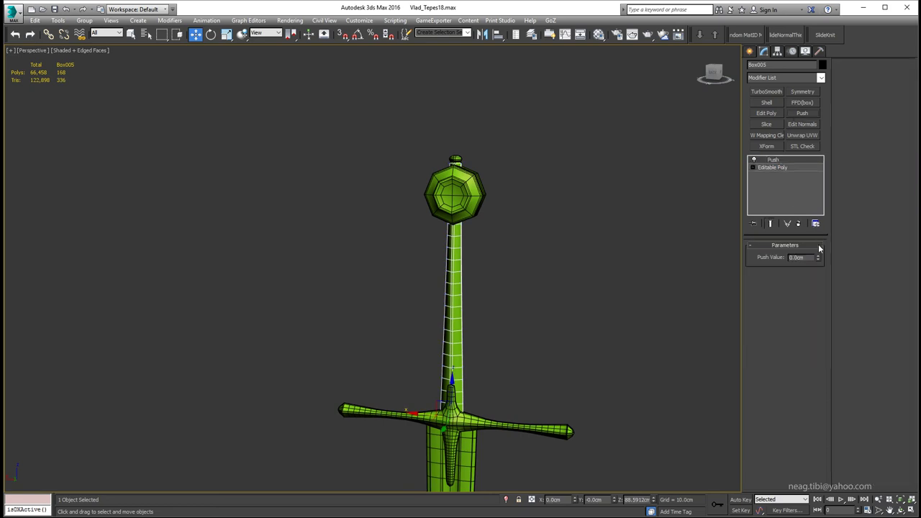
middle_click_drag(460, 231, 384, 232, "alt")
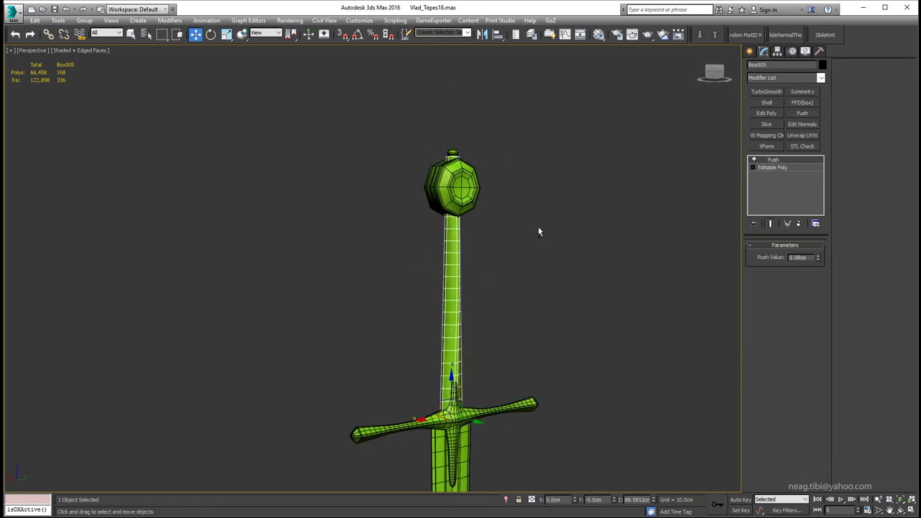
middle_click_drag(384, 232, 446, 341, "alt")
scroll(446, 341, "up", 5)
scroll(446, 341, "down", 5)
middle_click_drag(450, 166, 455, 262)
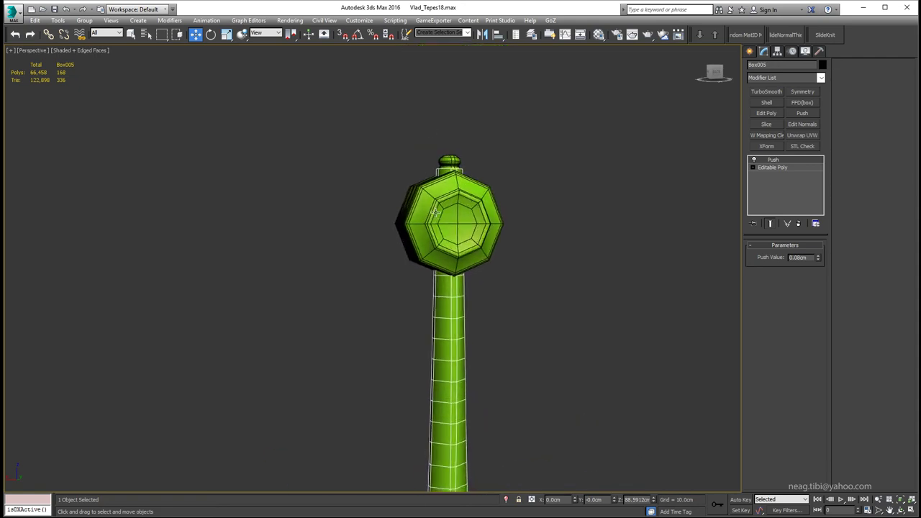
key("F3")
scroll(451, 269, "up", 1)
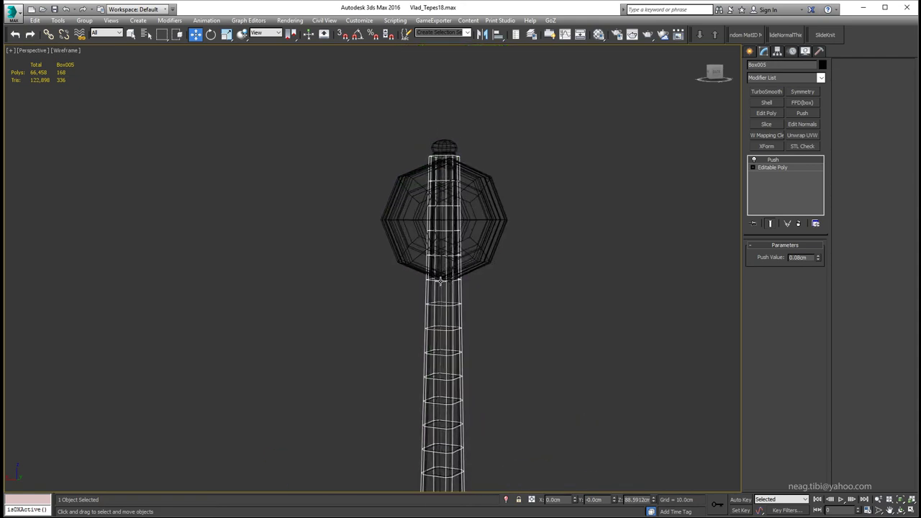
- Add an Edit Poly modifier above Push with polygon selection and edge-constrained moves
left_click(763, 111)
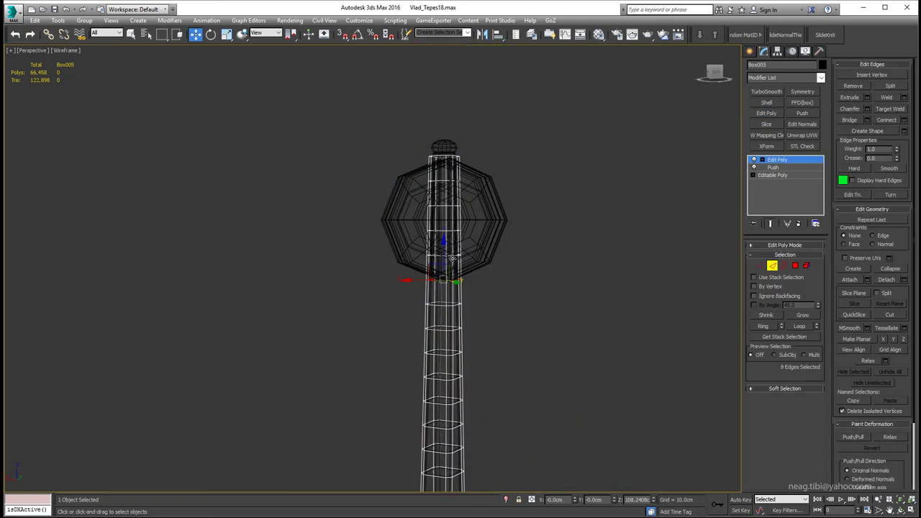
left_click(880, 87)
scroll(432, 237, "up", 1)
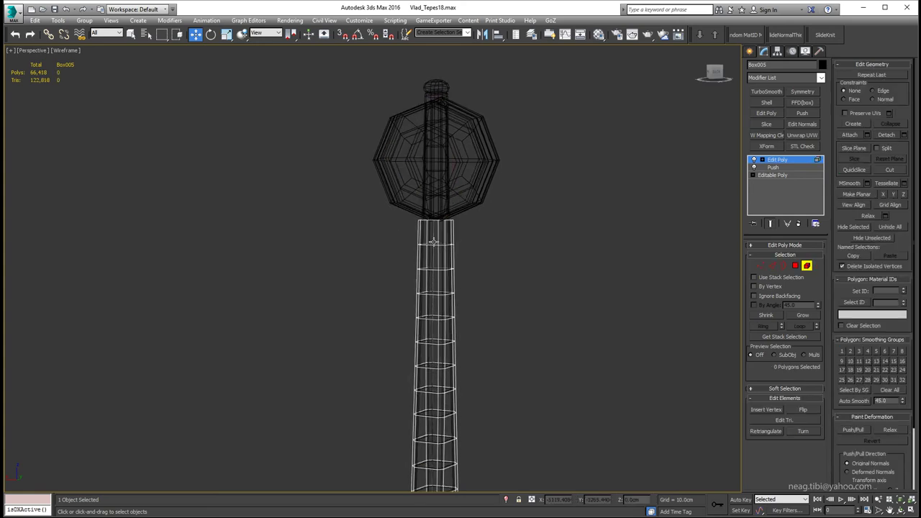
scroll(429, 220, "up", 2)
left_click(882, 236)
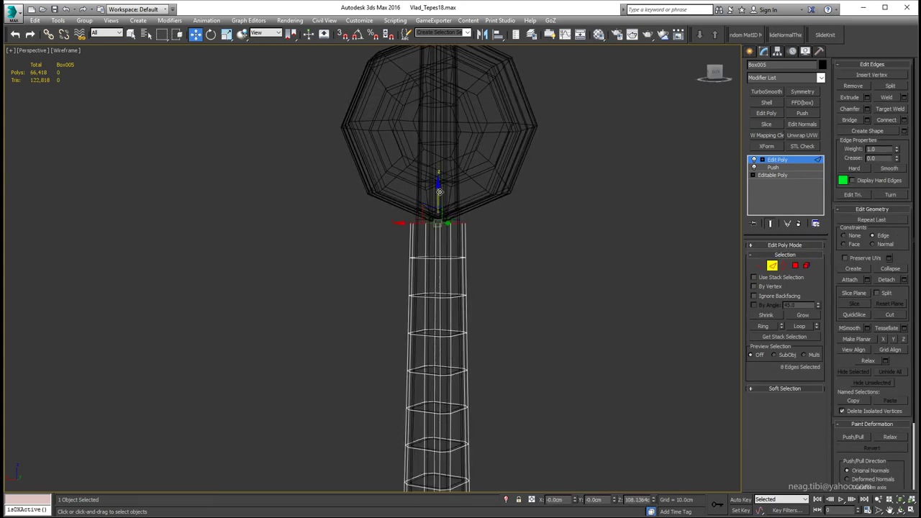
key("F3")
mouse_move(439, 190)
middle_mouse_down()
mouse_move(397, 350)
mouse_move(411, 385)
mouse_move(446, 391)
middle_mouse_up()
key("F3")
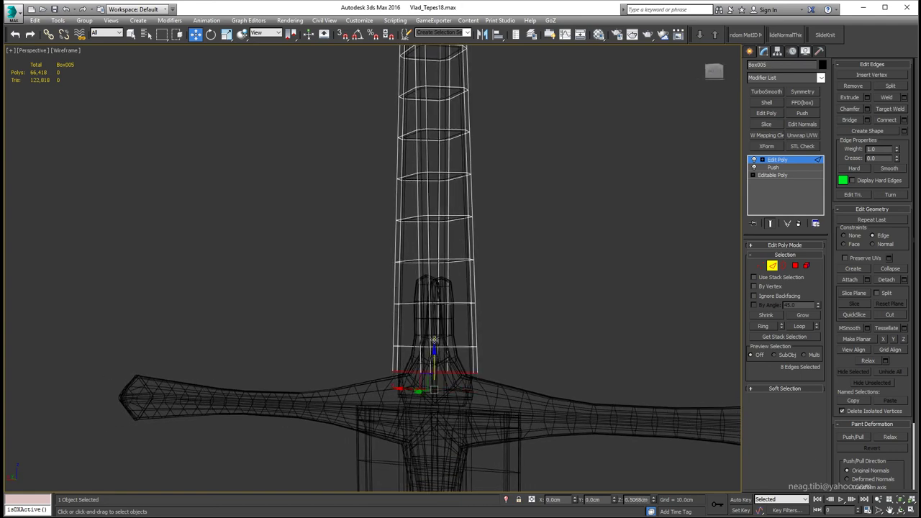
- Slide the grip's bottom edge ring upward, then revert the move
key("F3")
scroll(436, 334, "up", 2)
scroll(434, 359, "up", 1)
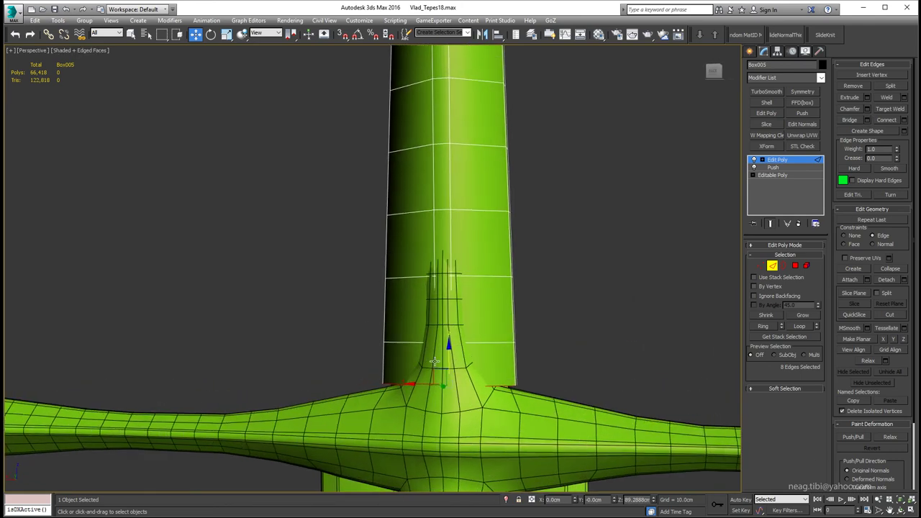
middle_click_drag(403, 360, 385, 373, "alt")
left_click_drag(444, 351, 456, 267)
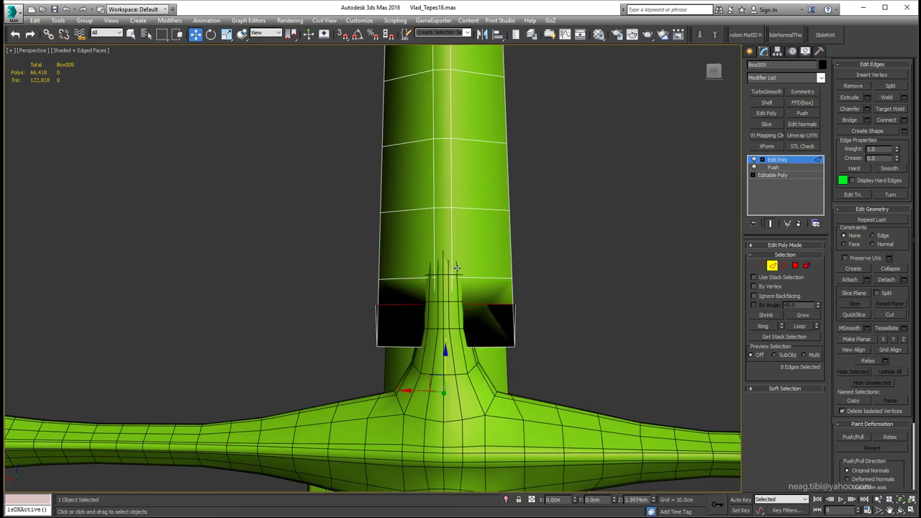
middle_click_drag(385, 255, 410, 241, "alt")
key("F3")
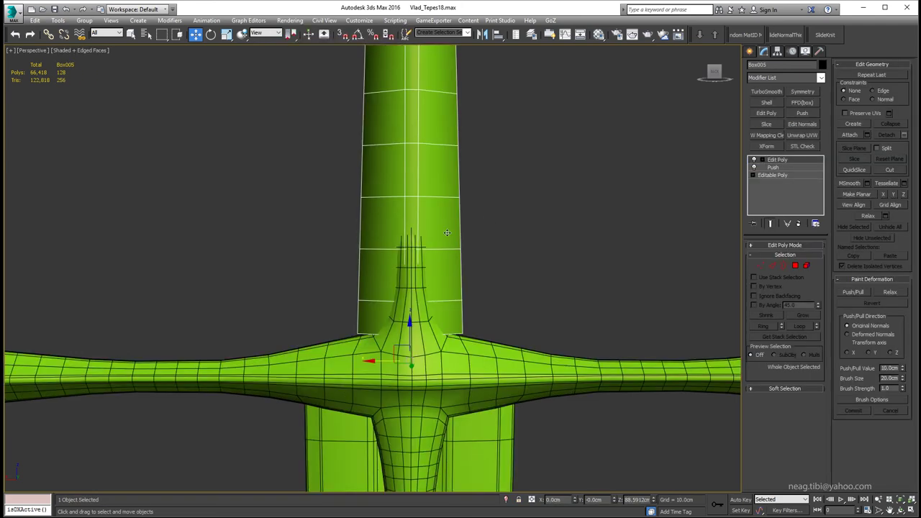
- Select edges across the grip
scroll(431, 238, "down", 2)
scroll(429, 187, "down", 4)
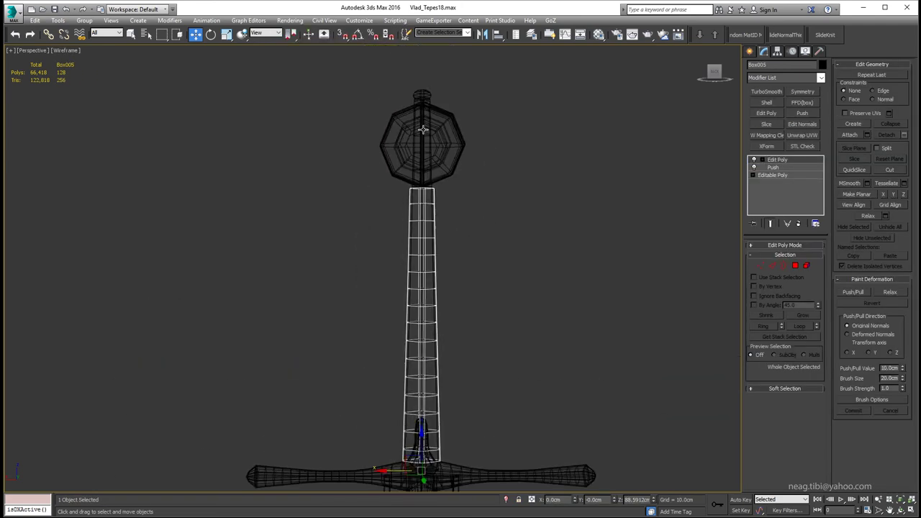
scroll(391, 336, "up", 3)
scroll(403, 288, "up", 3)
key("2")
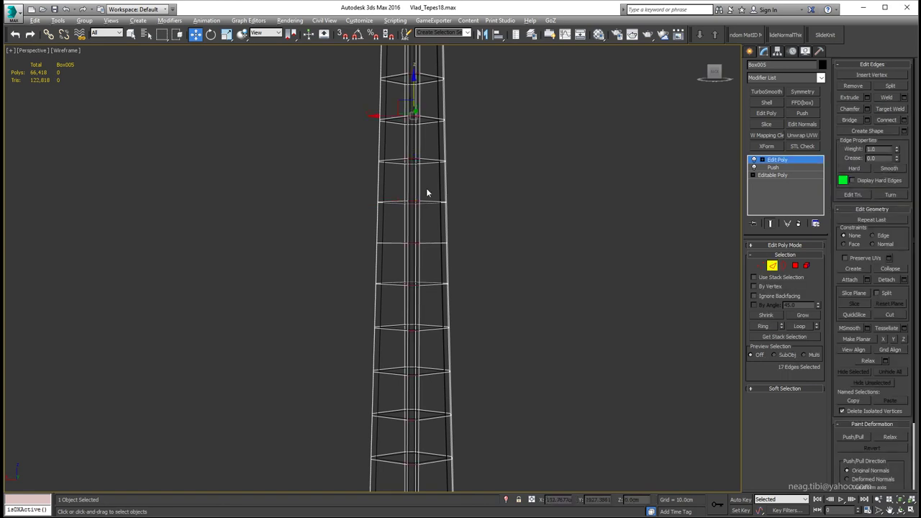
mouse_move(426, 188)
middle_mouse_down("alt")
mouse_move(432, 212)
mouse_move(448, 224)
middle_mouse_up("alt")
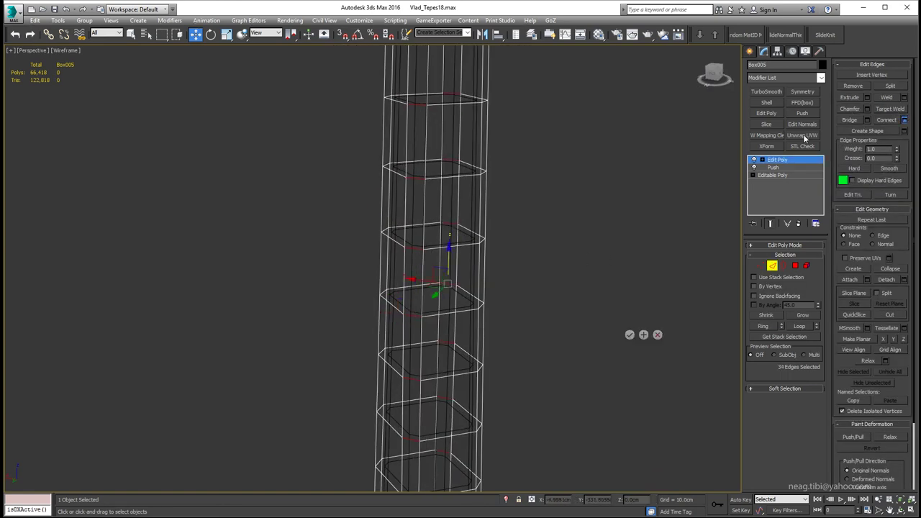
scroll(566, 317, "down", 4)
- Select the edge loop running lengthwise along the grip
key("4")
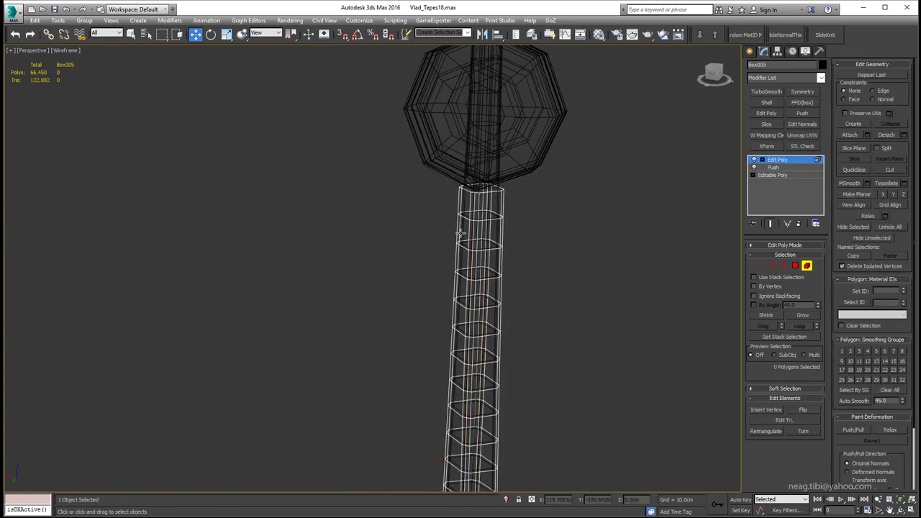
mouse_move(483, 245)
middle_mouse_down("alt")
mouse_move(388, 244)
mouse_move(481, 290)
middle_mouse_up("alt")
key("F3")
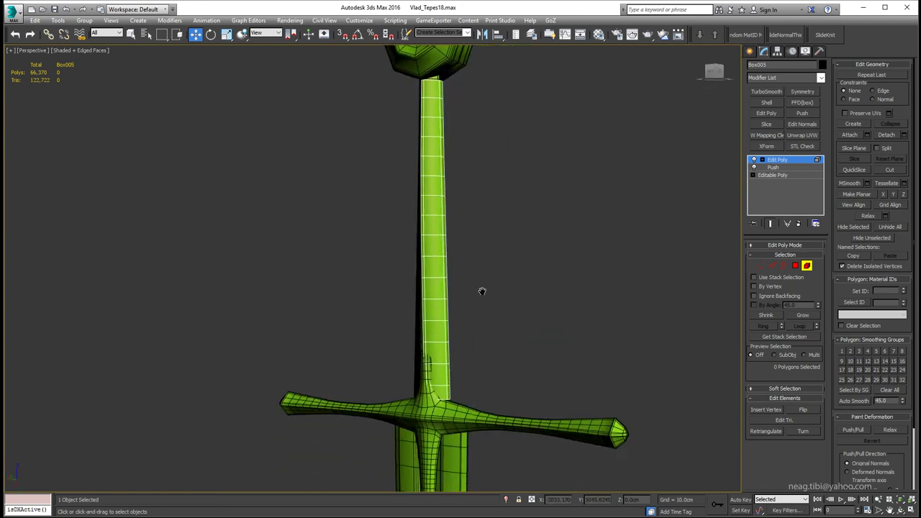
scroll(398, 386, "up", 3)
mouse_move(398, 387)
middle_mouse_down("alt")
mouse_move(468, 376)
mouse_move(468, 387)
middle_mouse_up("alt")
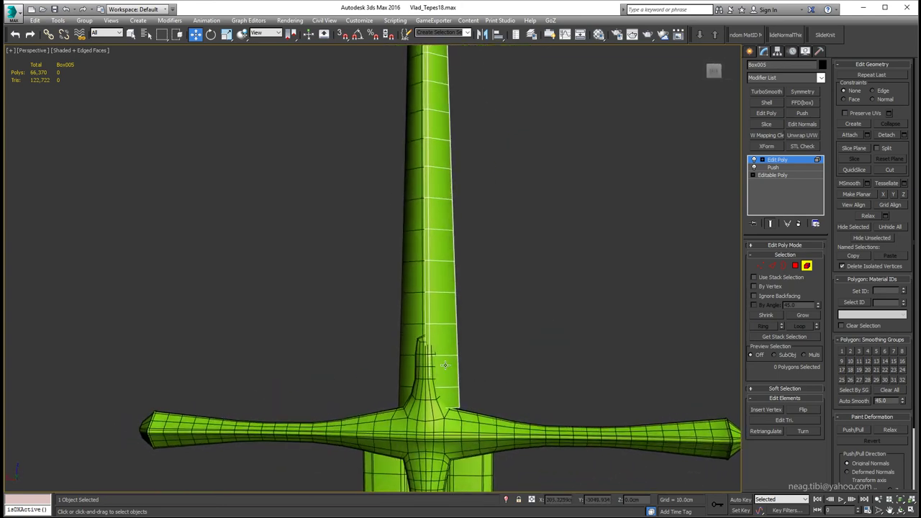
key("2")
double_click(429, 339)
middle_click_drag(444, 324, 553, 319, "alt")
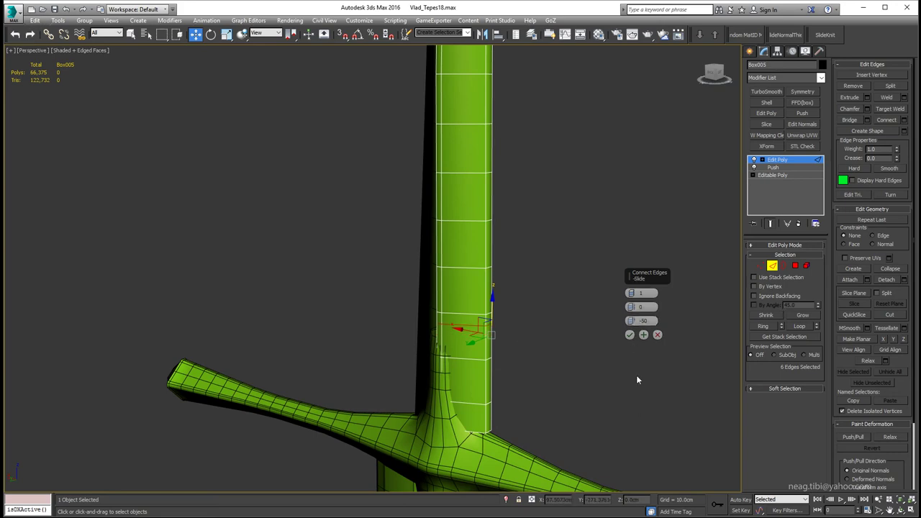
- Select the whole grip element and remove its selected edges
key("5")
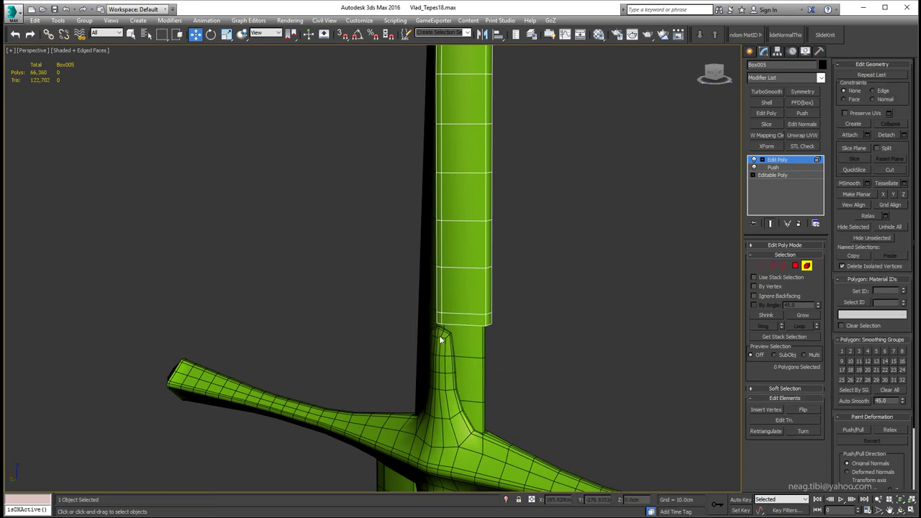
middle_click_drag(434, 365, 460, 304, "alt")
scroll(386, 395, "up", 2)
mouse_move(387, 395)
middle_mouse_down("alt")
mouse_move(393, 388)
mouse_move(444, 413)
mouse_move(418, 355)
mouse_move(426, 324)
mouse_move(461, 335)
middle_mouse_up("alt")
left_click(443, 372)
key("2")
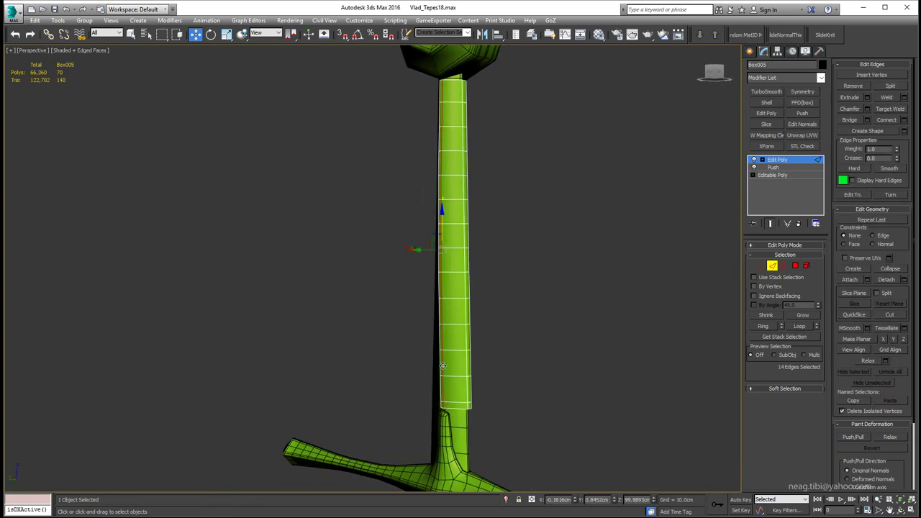
mouse_move(443, 372)
middle_mouse_down("alt")
mouse_move(418, 344)
mouse_move(467, 351)
mouse_move(448, 350)
mouse_move(457, 349)
middle_mouse_up("alt")
key("BackSpace")
- Connect a new edge loop down the grip's centre and delete one half
double_click(457, 349)
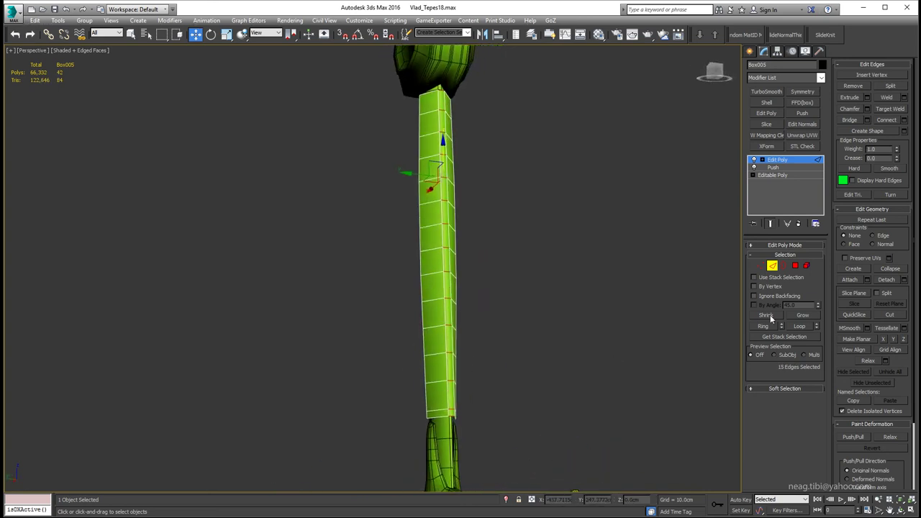
left_click(903, 120)
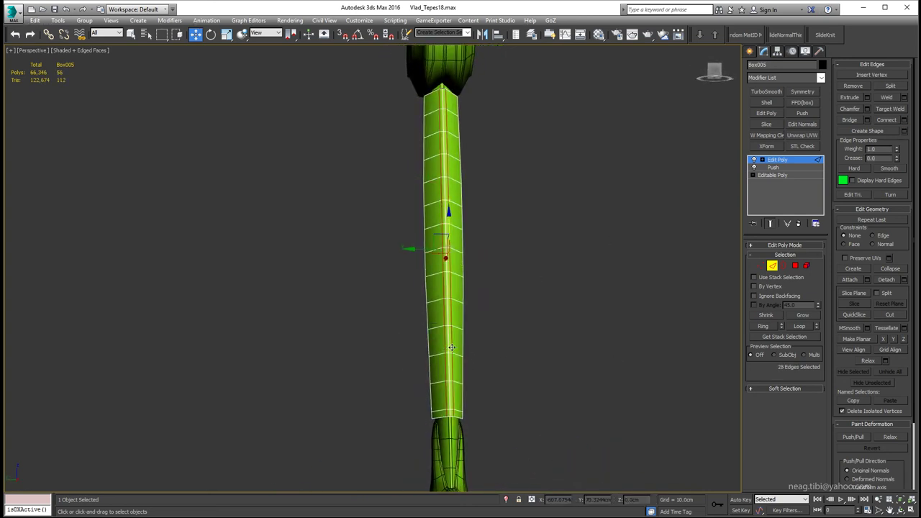
key("BackSpace")
mouse_move(432, 304)
middle_mouse_down("alt")
mouse_move(478, 316)
mouse_move(443, 400)
middle_mouse_up("alt")
- Flip the grip's Symmetry mirror and collapse the modifier stack
left_click(772, 266)
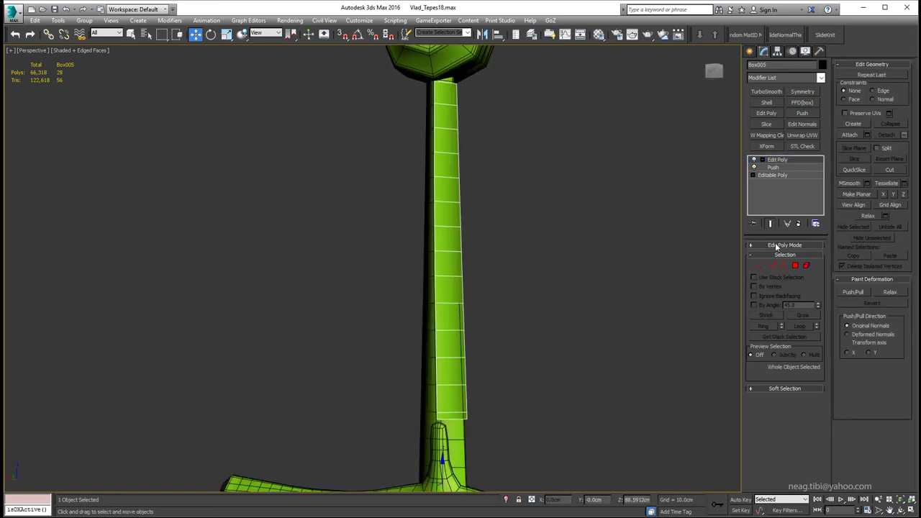
left_click(803, 92)
left_click(772, 183)
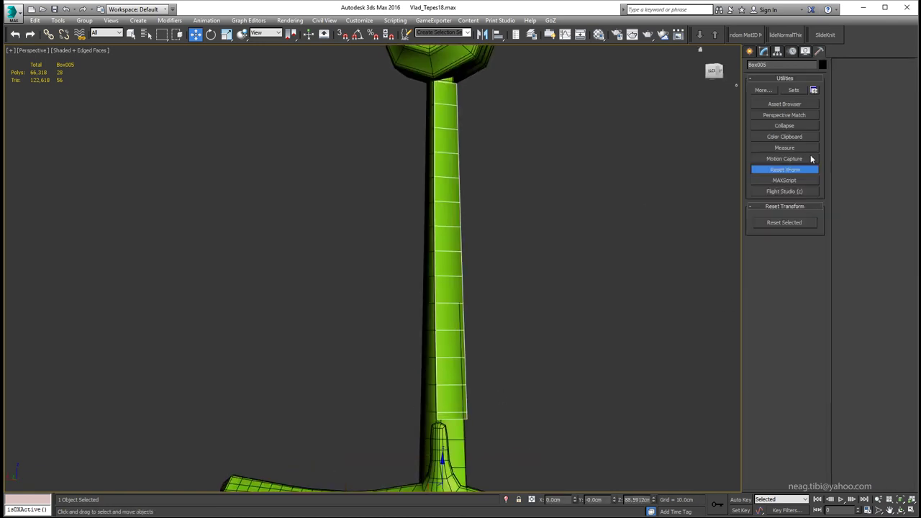
right_click(772, 183)
left_click(681, 261)
- Select the edge loops at the grip's top and left side and convert them to vertices
scroll(533, 244, "down", 3)
key("2")
scroll(461, 108, "up", 5)
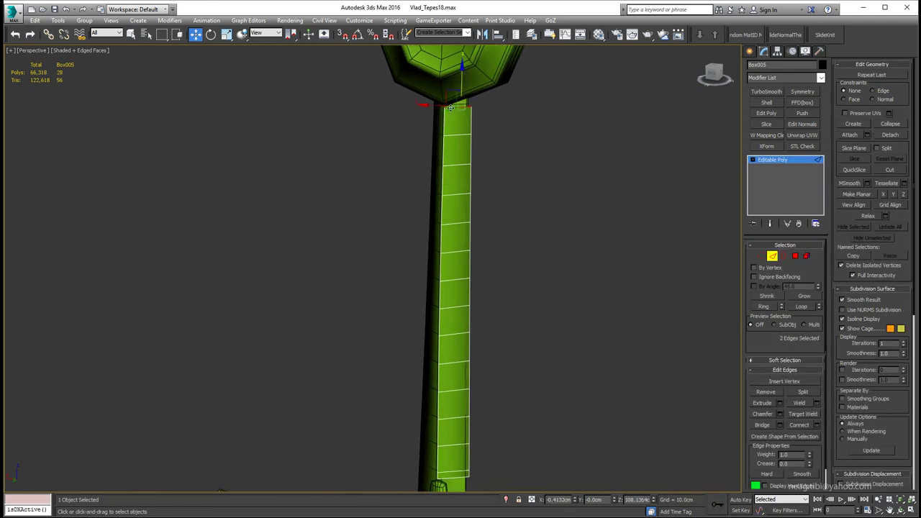
left_click(460, 105)
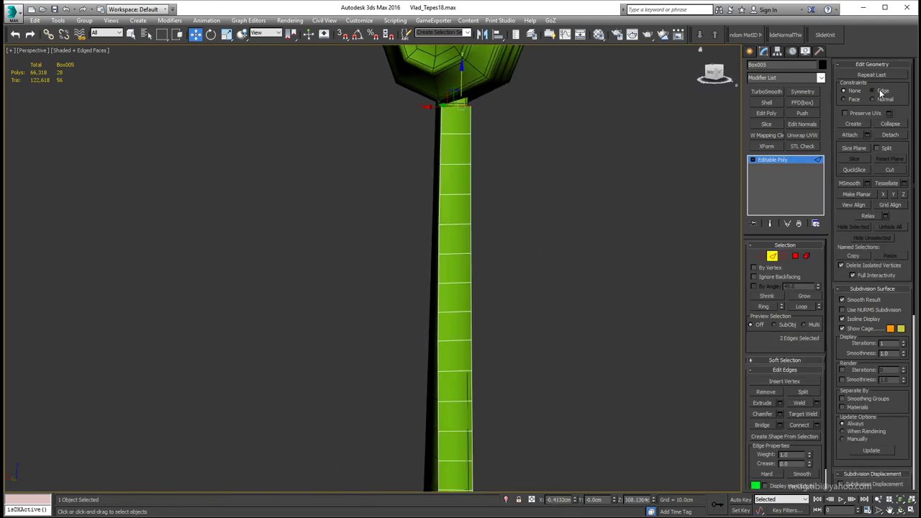
double_click(423, 131)
key("z")
scroll(447, 310, "up", 3)
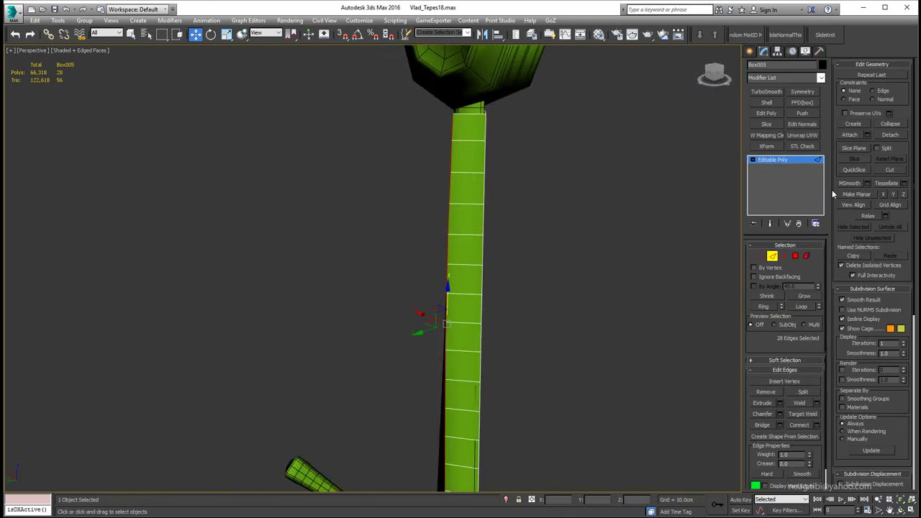
key("1")
- Re-mirror the grip to a full round shape and convert it to Editable Poly
left_click(760, 256)
left_click(803, 91)
scroll(460, 288, "down", 3)
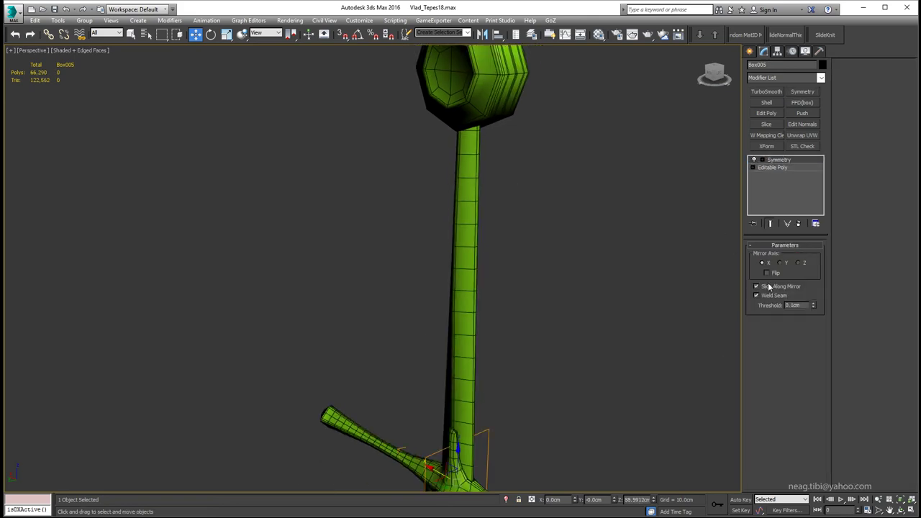
mouse_move(461, 216)
middle_mouse_down("alt")
mouse_move(423, 221)
mouse_move(449, 252)
middle_mouse_up("alt")
right_click(461, 243)
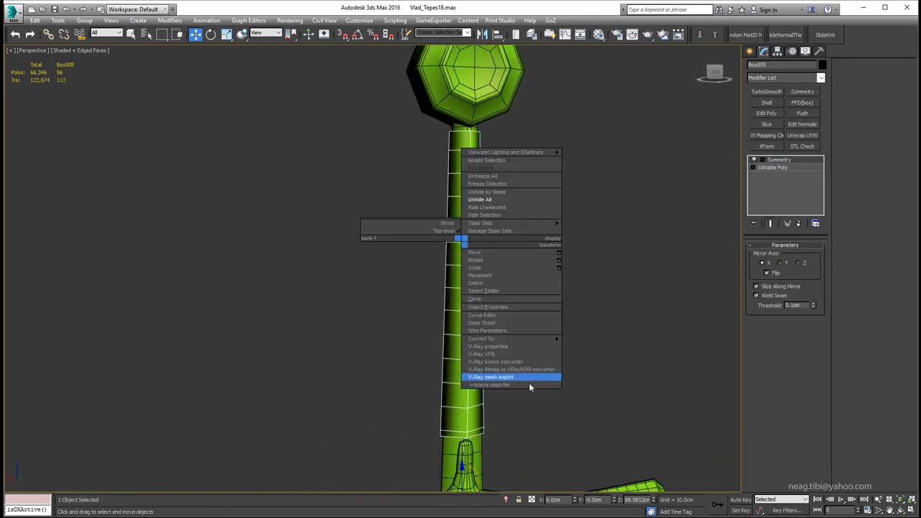
left_click(608, 347)
mouse_move(559, 353)
middle_mouse_down("alt")
mouse_move(401, 359)
mouse_move(437, 360)
middle_mouse_up("alt")
scroll(401, 359, "down", 3)
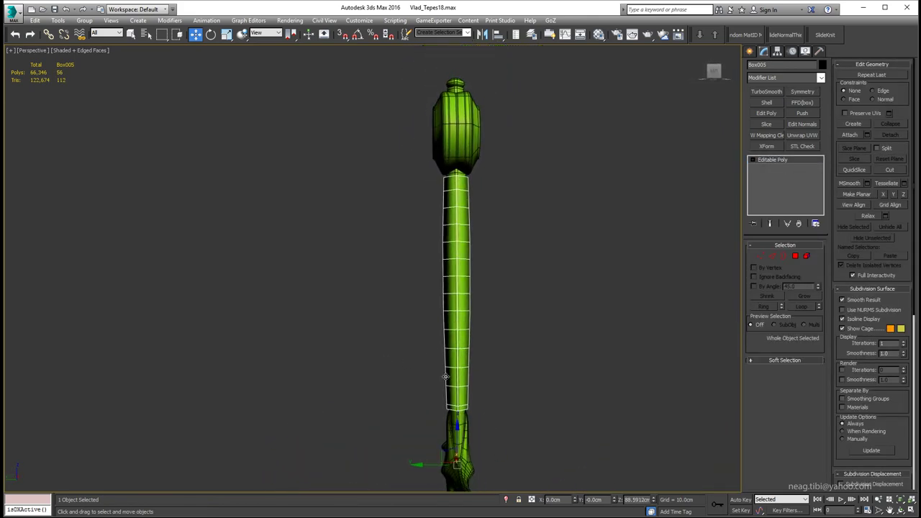
scroll(435, 369, "up", 3)
scroll(433, 380, "down", 3)
middle_click_drag(497, 374, 490, 422, "alt")
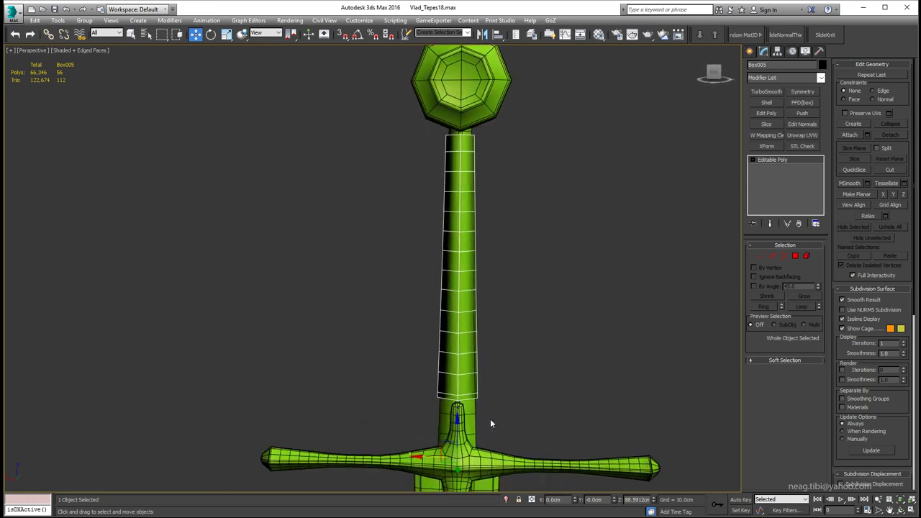
scroll(489, 422, "up", 2)
scroll(478, 390, "up", 2)
middle_click_drag(467, 391, 446, 309, "alt")
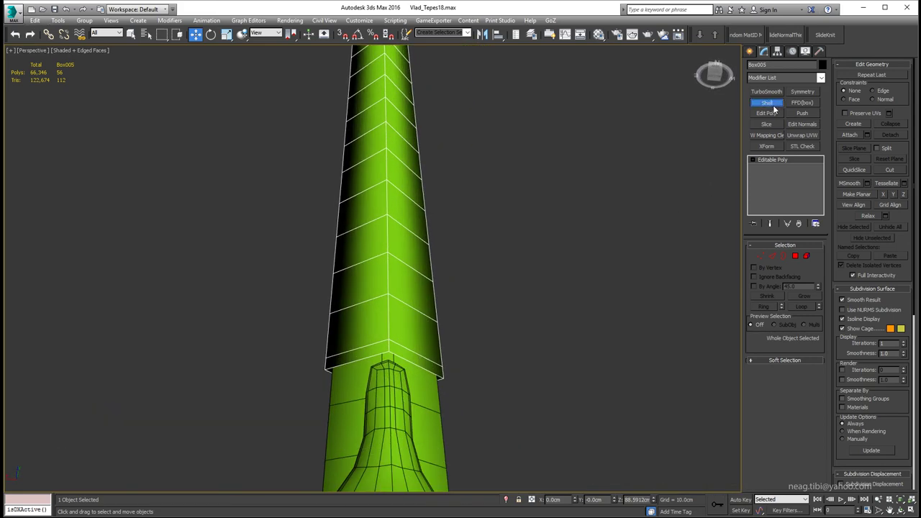
- Add a Shell modifier to the grip, zeroing the amounts and setting a thin 0.07cm inner thickness
left_click(767, 102)
right_click(815, 262)
right_click(816, 263)
right_click(816, 269)
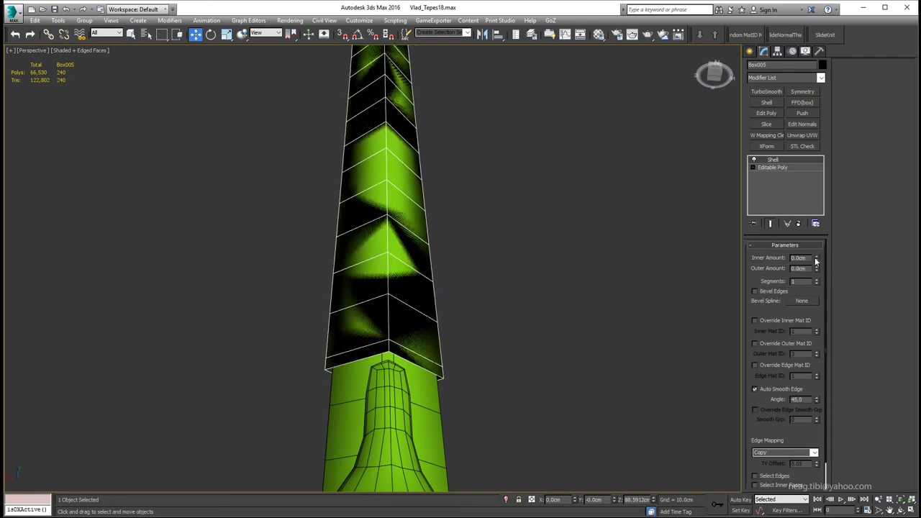
left_click_drag(816, 258, 819, 257)
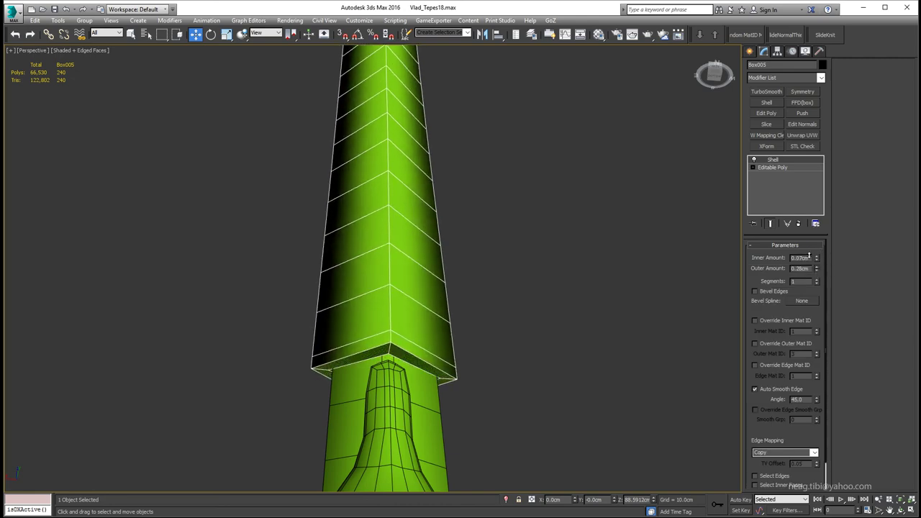
- Turn off the edged-faces display to view the shaded grip and crossguard
scroll(383, 330, "down", 2)
middle_click_drag(403, 288, 383, 330, "alt")
scroll(388, 328, "down", 2)
scroll(387, 278, "down", 2)
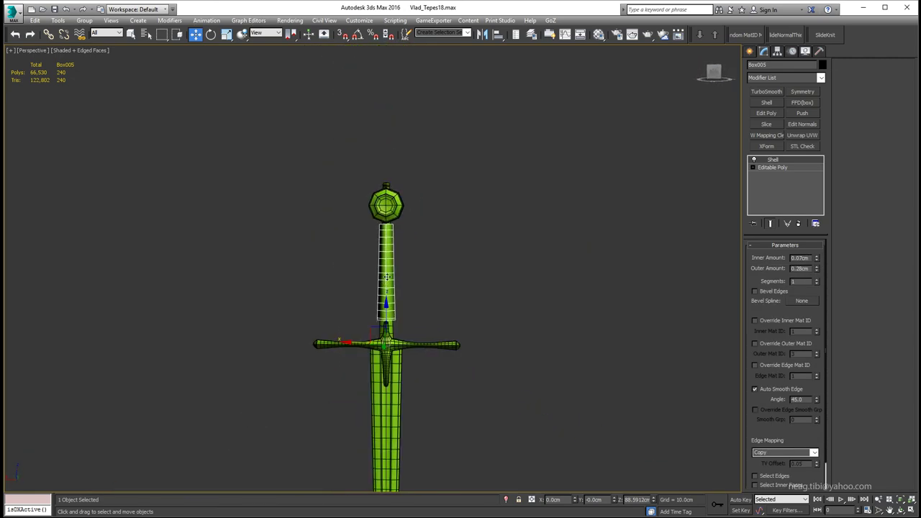
key("F4")
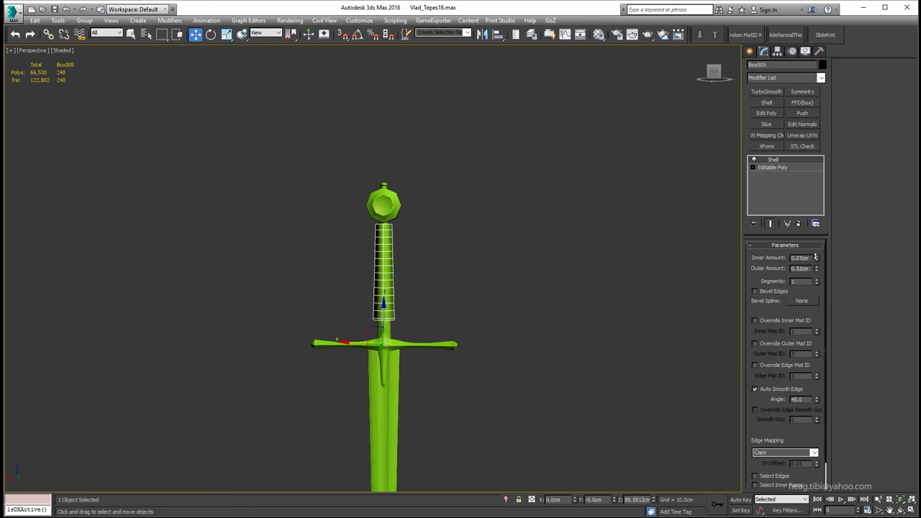
scroll(275, 223, "up", 2)
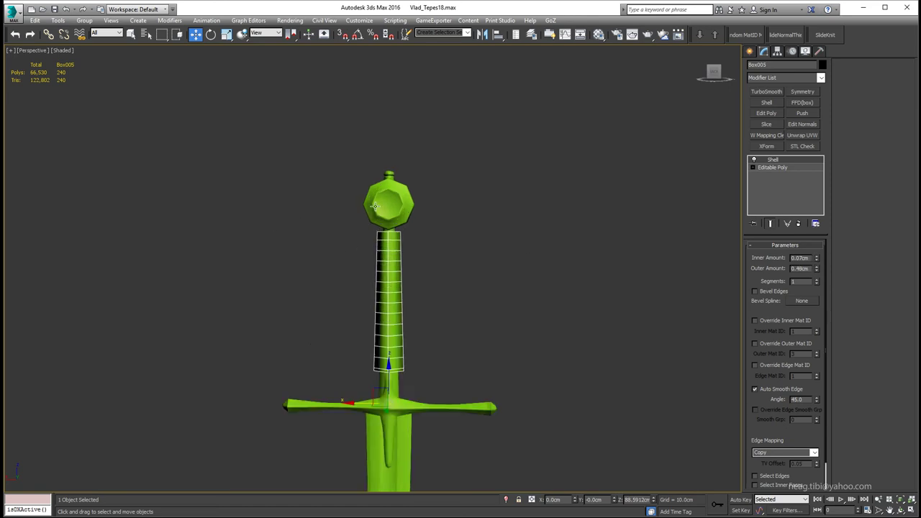
scroll(348, 255, "up", 3)
middle_click_drag(347, 255, 374, 234, "alt")
scroll(374, 234, "down", 2)
- Collapse the shelled grip to Editable Poly and isolate it
right_click(374, 234)
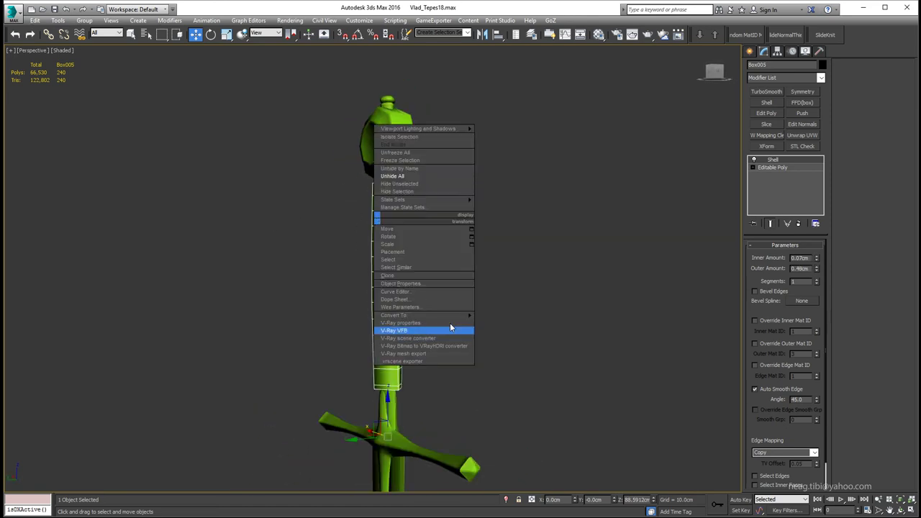
left_click(451, 323)
key("alt+q")
mouse_move(491, 323)
middle_mouse_down("alt")
mouse_move(370, 140)
mouse_move(409, 398)
middle_mouse_up("alt")
key("2")
scroll(409, 398, "up", 2)
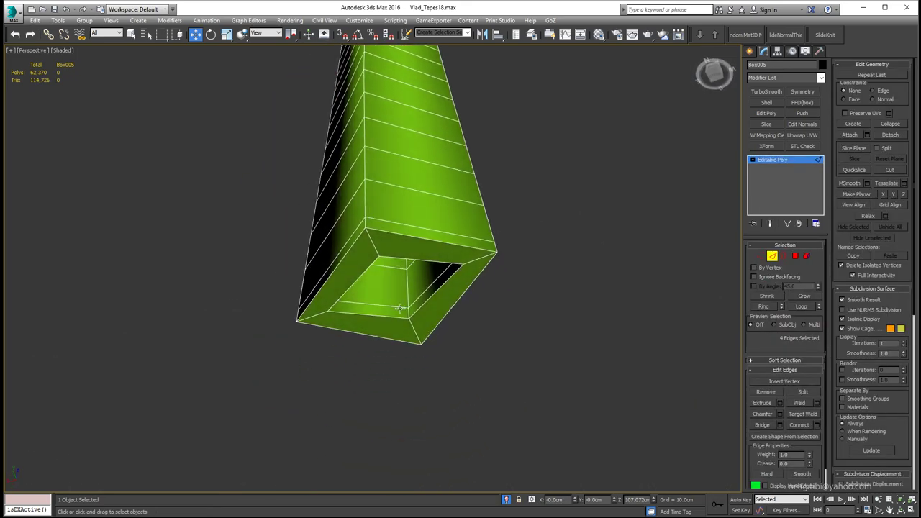
middle_click_drag(382, 223, 366, 304, "alt")
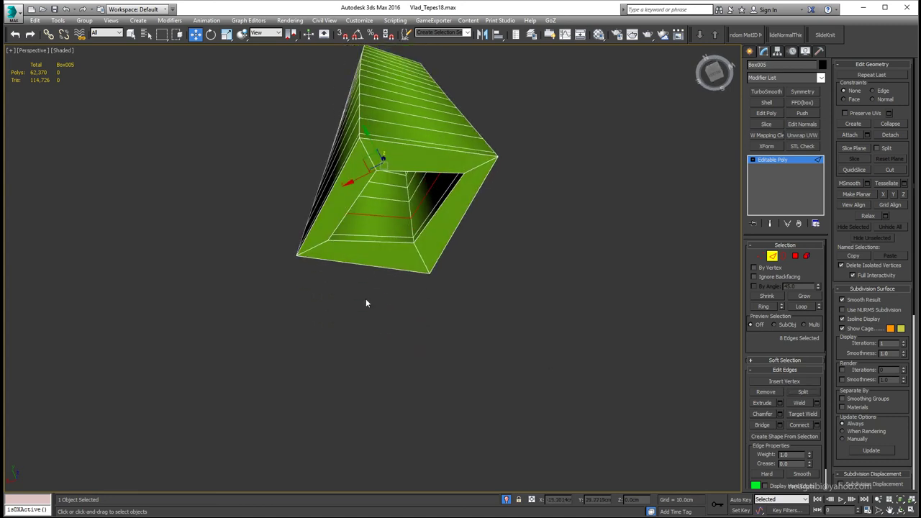
key("5")
scroll(376, 201, "down", 3)
middle_click_drag(376, 201, 371, 290, "alt")
scroll(372, 290, "up", 3)
- Connect the selected rim edges of the grip's opening with new edges
key("2")
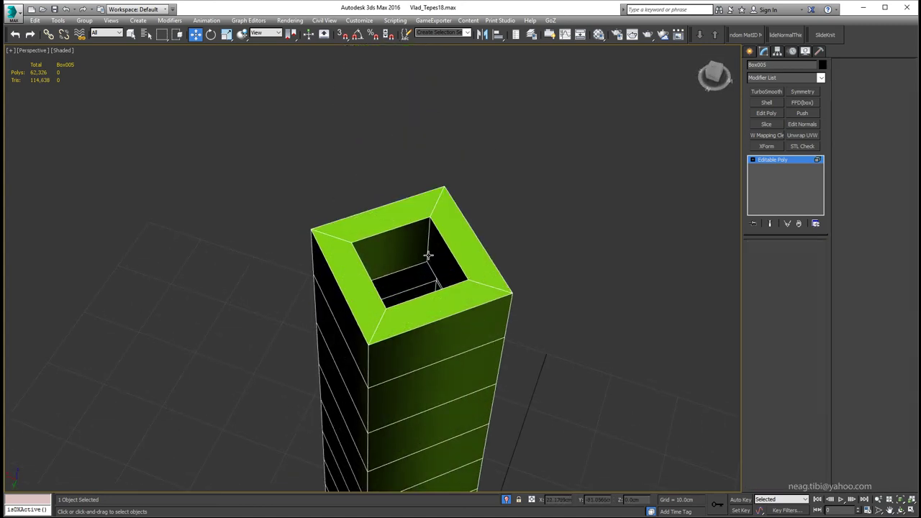
key("q")
scroll(418, 249, "up", 2)
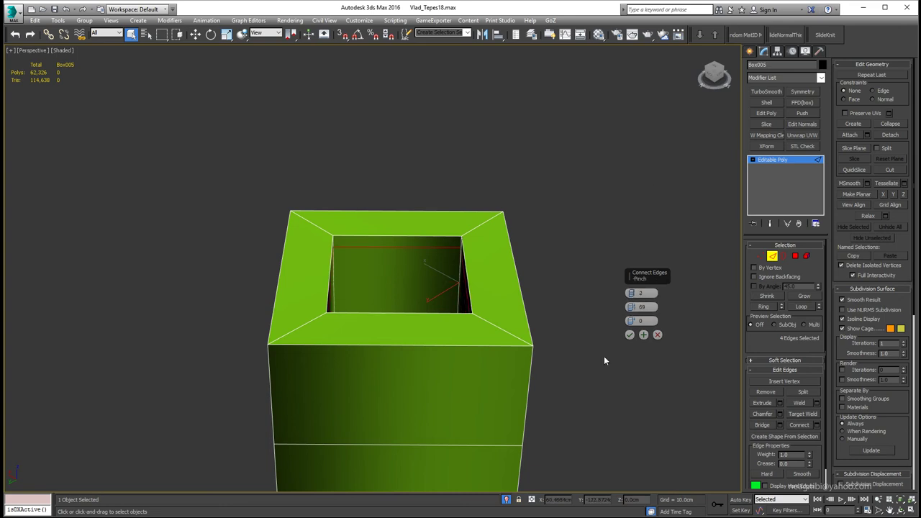
left_click(630, 335)
scroll(511, 339, "down", 3)
scroll(511, 338, "down", 2)
middle_click_drag(511, 338, 547, 317, "alt")
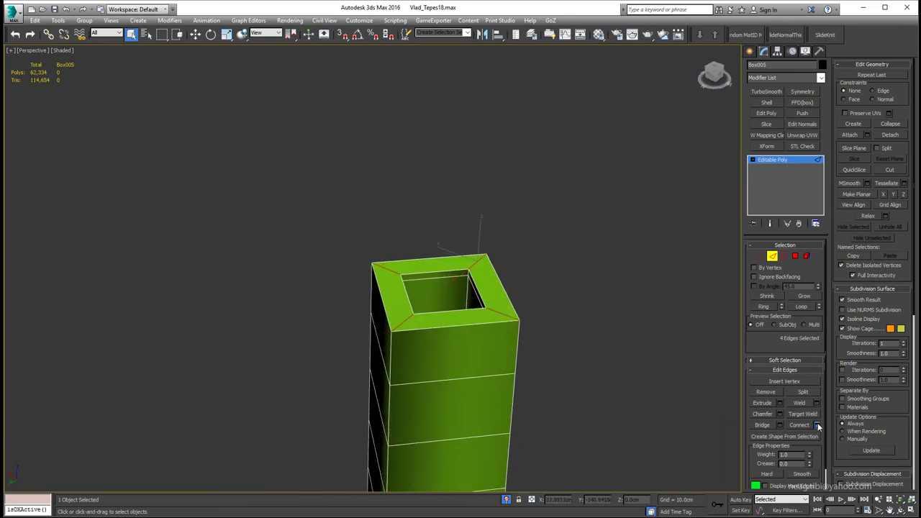
left_click(629, 334)
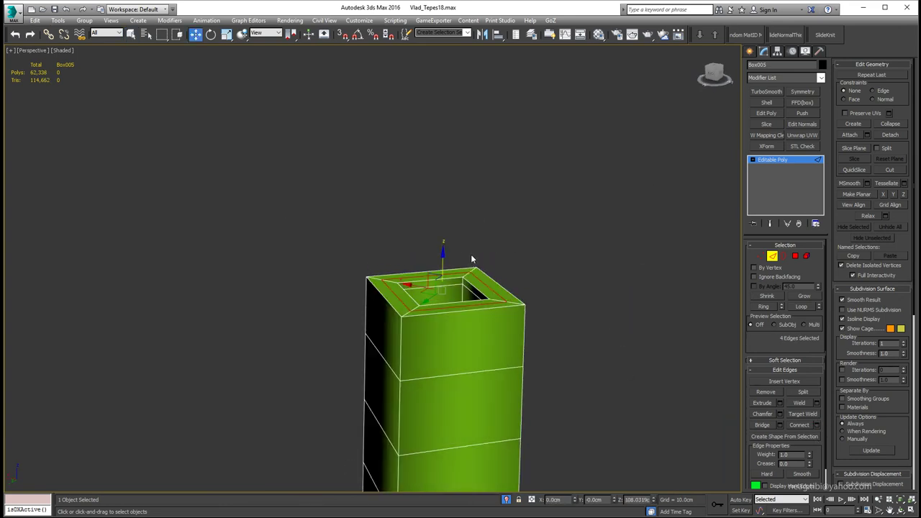
- Add more rim edges around the top and bottom openings to the selection
left_click(463, 301, "ctrl")
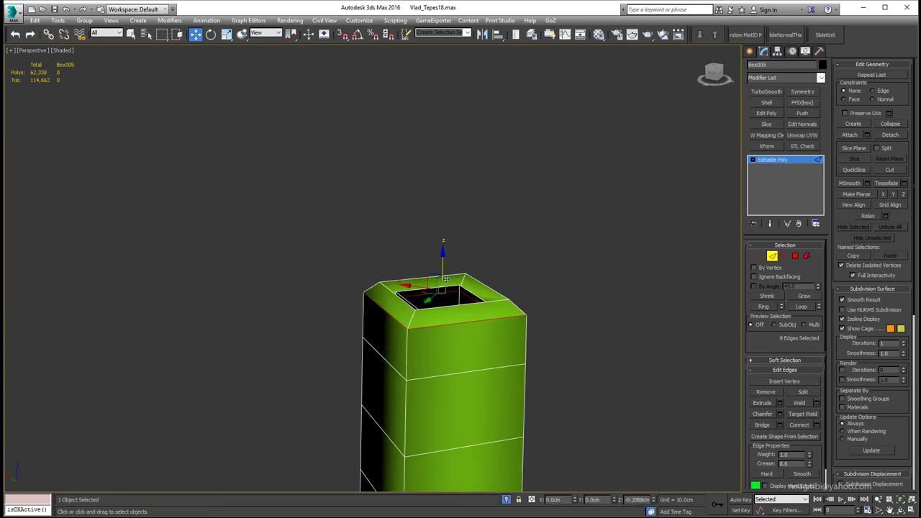
middle_click_drag(463, 301, 425, 281, "alt")
scroll(411, 271, "up", 5)
scroll(383, 216, "down", 2)
left_click(379, 167, "ctrl")
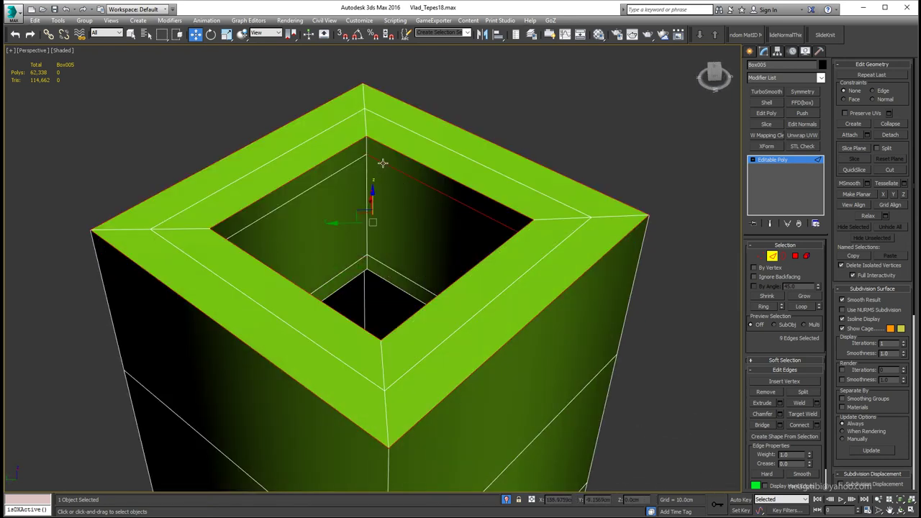
mouse_move(381, 154)
middle_mouse_down("alt")
mouse_move(370, 199)
mouse_move(400, 362)
mouse_move(339, 282)
middle_mouse_up("alt")
scroll(374, 192, "down", 2)
scroll(370, 199, "down", 5)
scroll(339, 281, "up", 2)
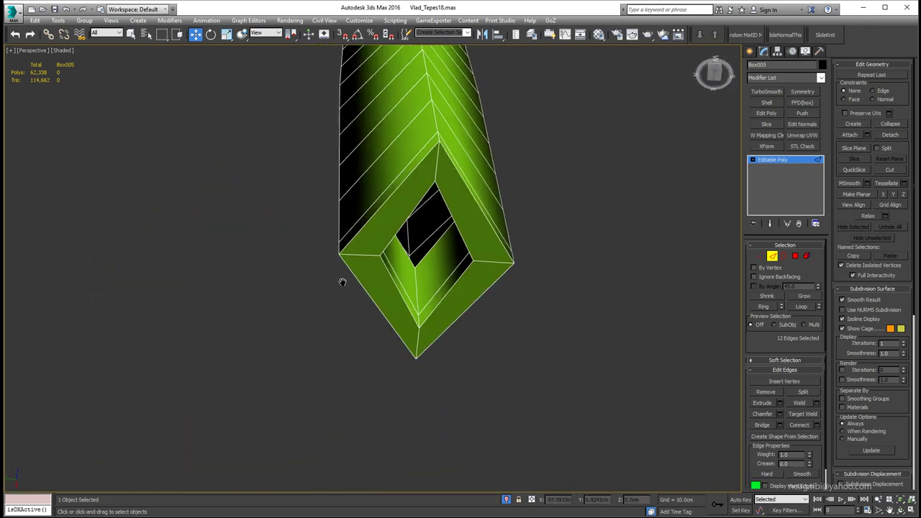
left_click(369, 254)
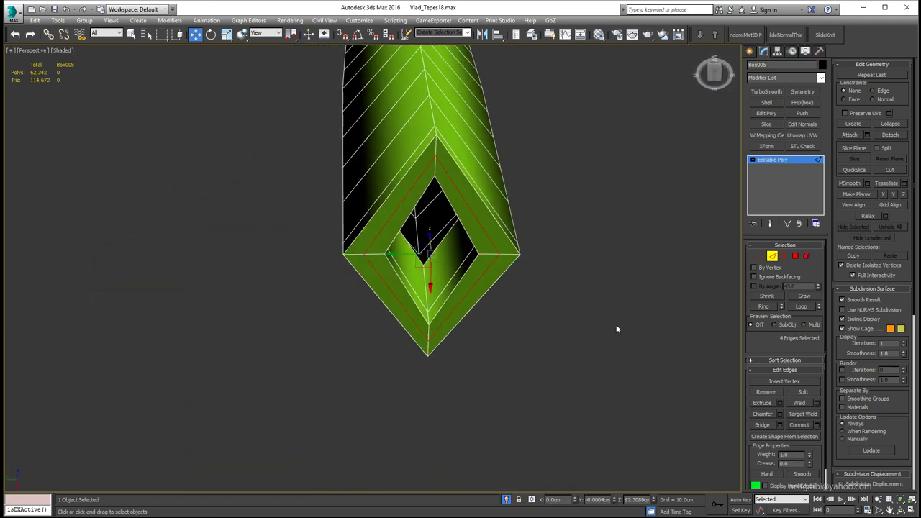
- Reselect the grip as a whole object and return to edge editing
mouse_move(477, 241)
middle_mouse_down("alt")
mouse_move(481, 290)
mouse_move(449, 341)
middle_mouse_up("alt")
scroll(480, 289, "down", 5)
scroll(457, 352, "down", 2)
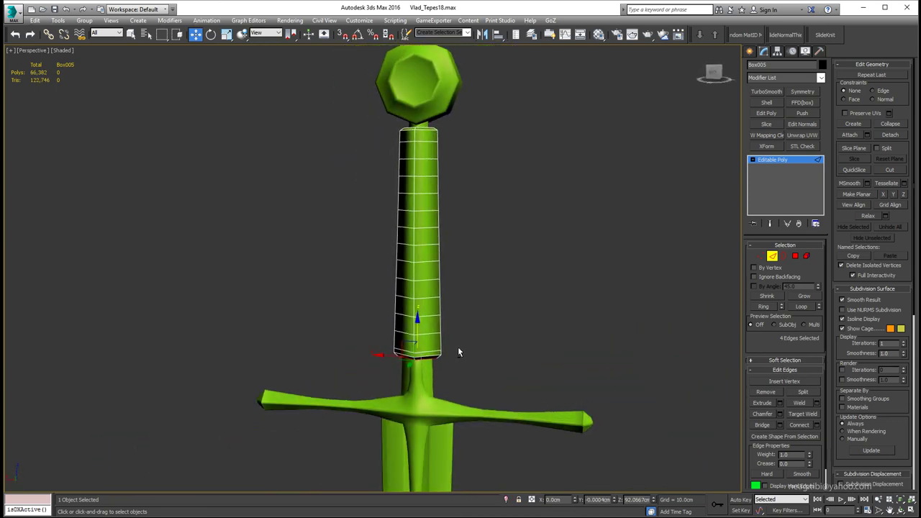
middle_click_drag(593, 260, 422, 319, "alt")
left_click(403, 288)
left_click(392, 236)
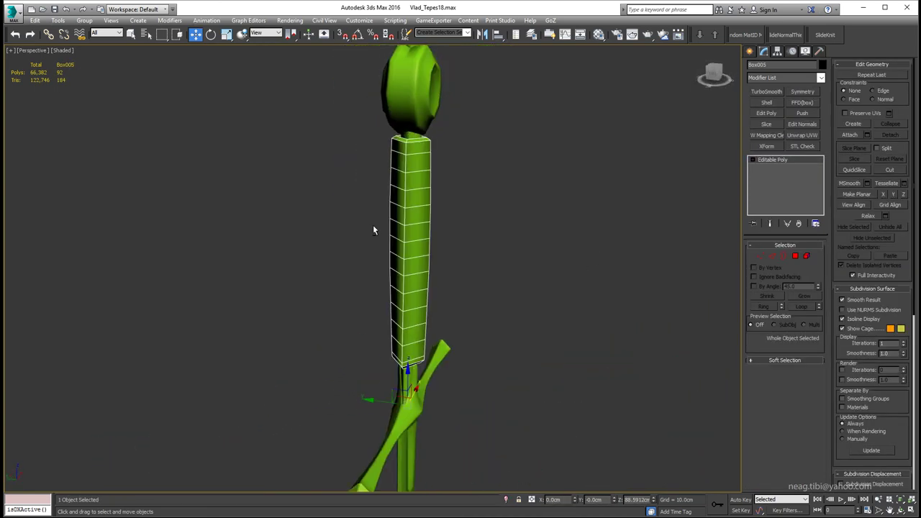
mouse_move(372, 225)
middle_mouse_down("alt")
mouse_move(463, 212)
mouse_move(420, 166)
middle_mouse_up("alt")
key("2")
key("q")
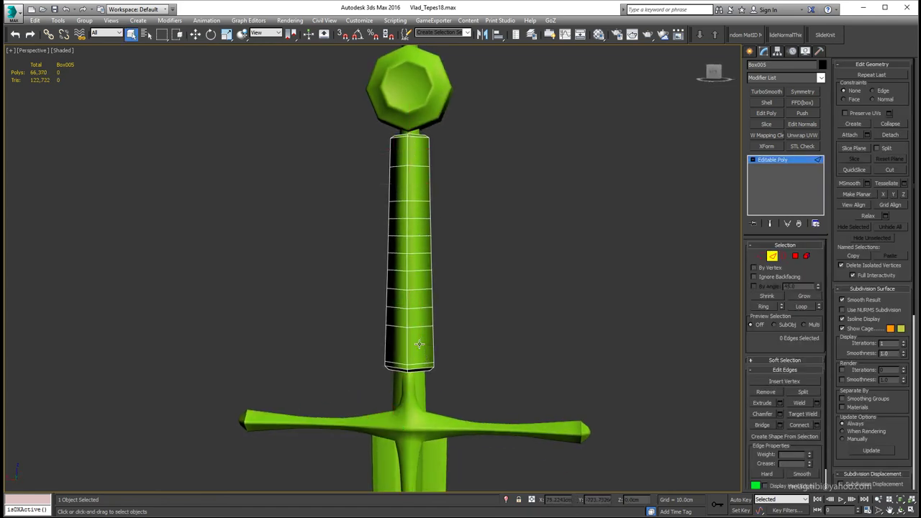
middle_click_drag(422, 165, 598, 137, "alt")
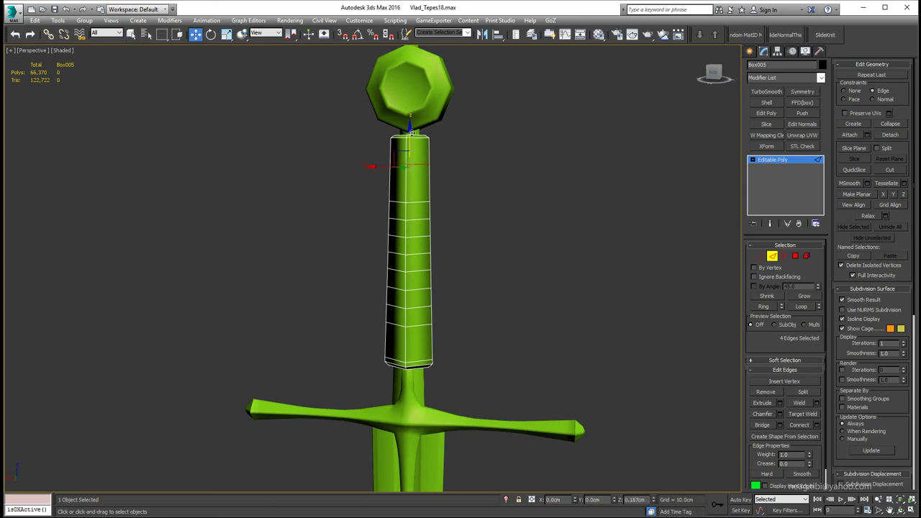
- Slide one grip edge loop upward along Z with Edge constraint, then clear the selection
double_click(420, 325)
middle_click_drag(421, 325, 408, 287, "alt")
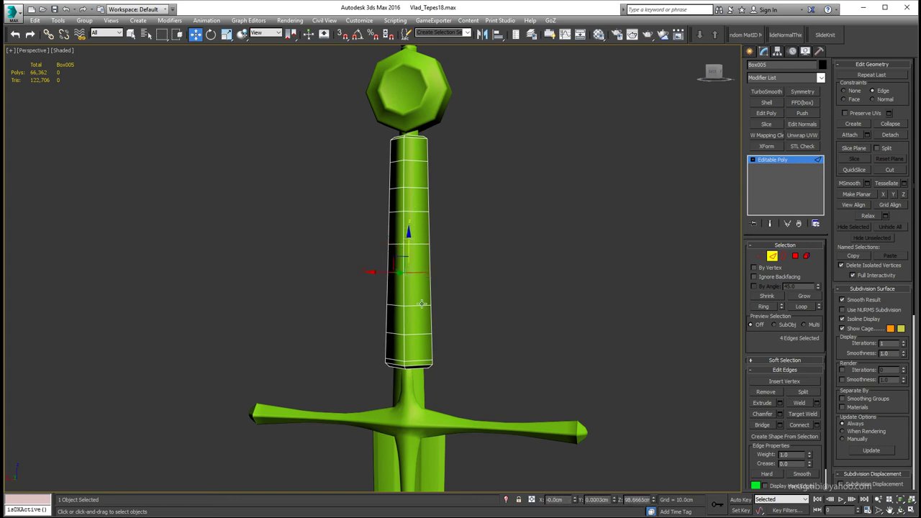
left_click_drag(411, 271, 412, 204)
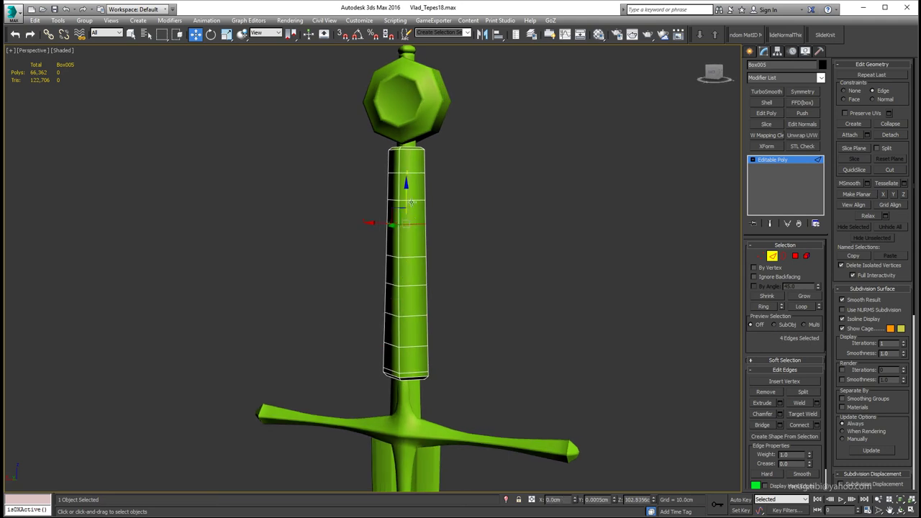
middle_click_drag(408, 198, 403, 203, "alt")
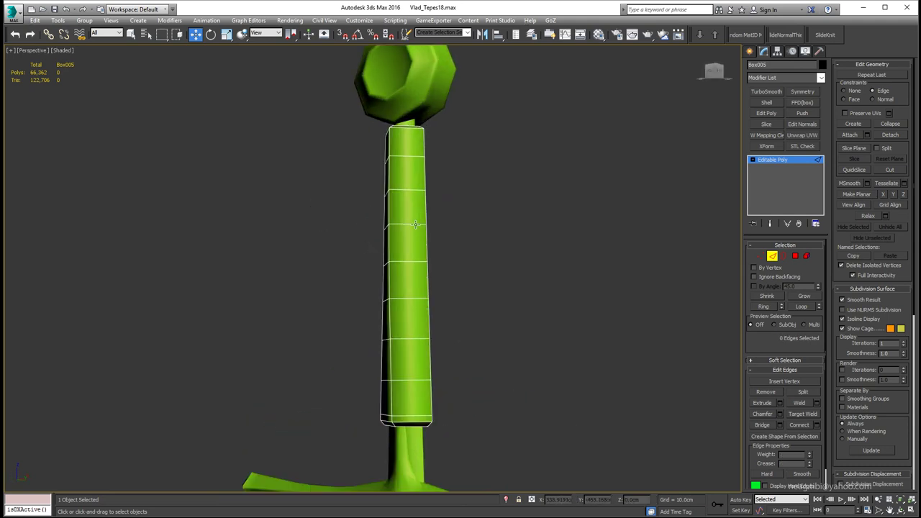
scroll(404, 205, "down", 3)
scroll(402, 212, "down", 5)
left_click(264, 213)
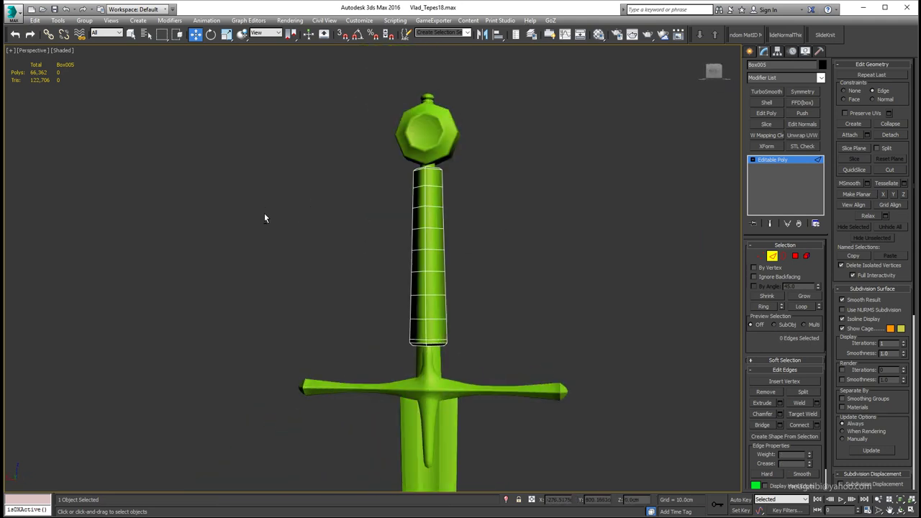
mouse_move(264, 213)
middle_mouse_down("alt")
mouse_move(387, 186)
mouse_move(477, 327)
middle_mouse_up("alt")
scroll(635, 289, "down", 5)
- Unhide the armor model and view it beside the sword
left_click(596, 249)
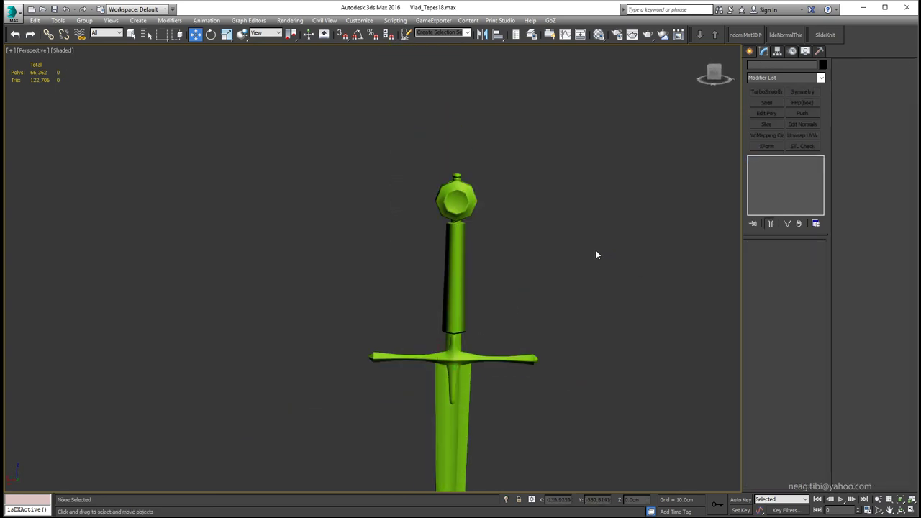
middle_click_drag(596, 249, 461, 288, "alt")
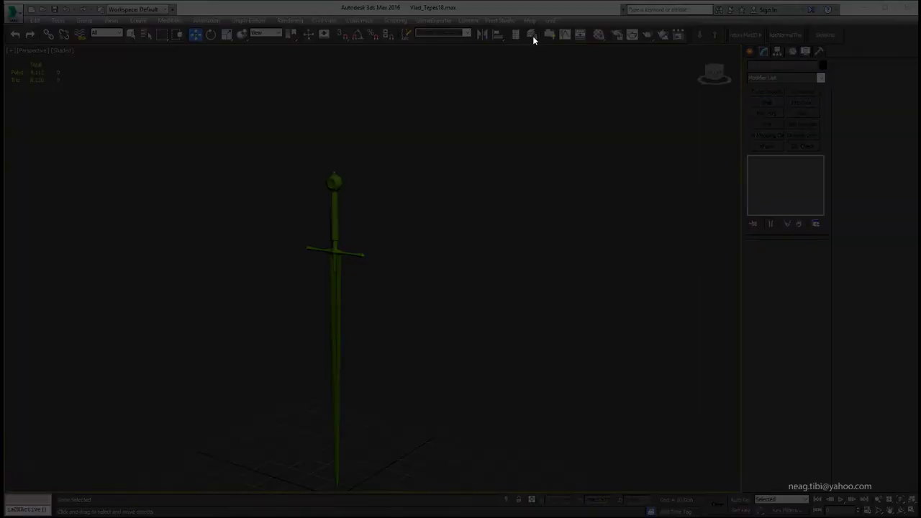
left_click(532, 35)
scroll(403, 216, "up", 2)
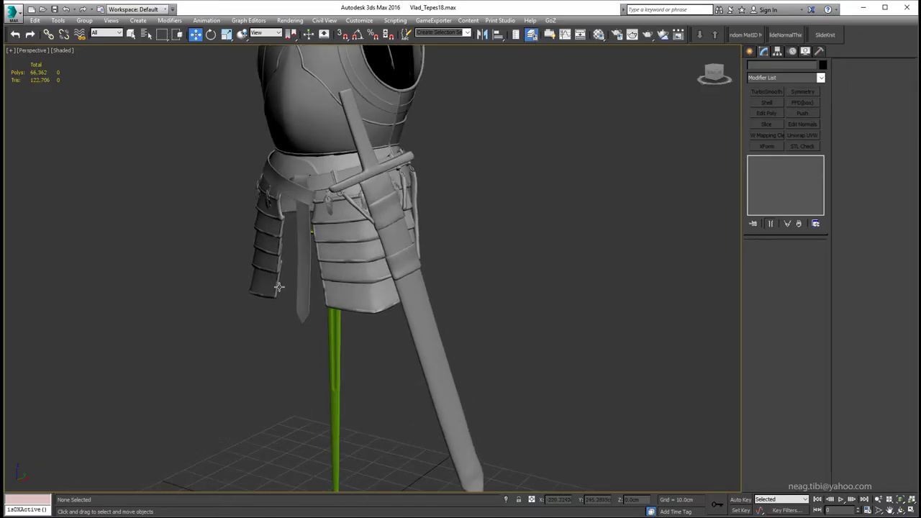
mouse_move(403, 216)
middle_mouse_down("alt")
mouse_move(421, 251)
mouse_move(366, 243)
middle_mouse_up("alt")
scroll(422, 251, "up", 2)
scroll(422, 251, "down", 3)
left_click(415, 159)
left_click(282, 395)
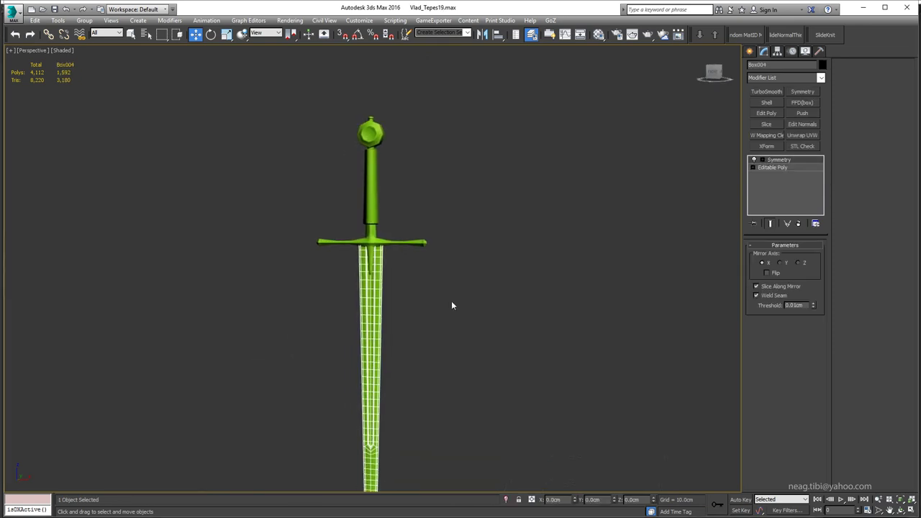
- Copy the blade as Box007, isolate it, and thicken it with Push at 0.16cm
key("Return")
key("alt+q")
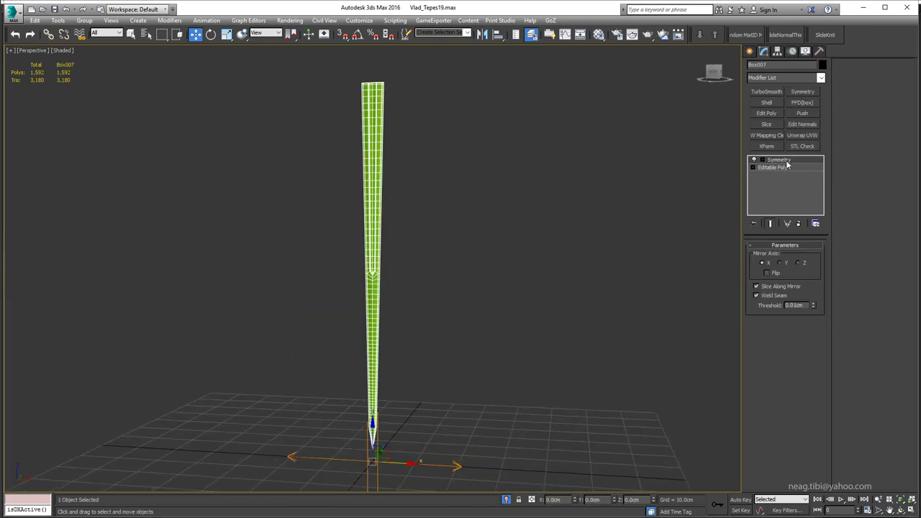
scroll(416, 173, "up", 3)
scroll(416, 172, "up", 2)
key("2")
double_click(389, 208)
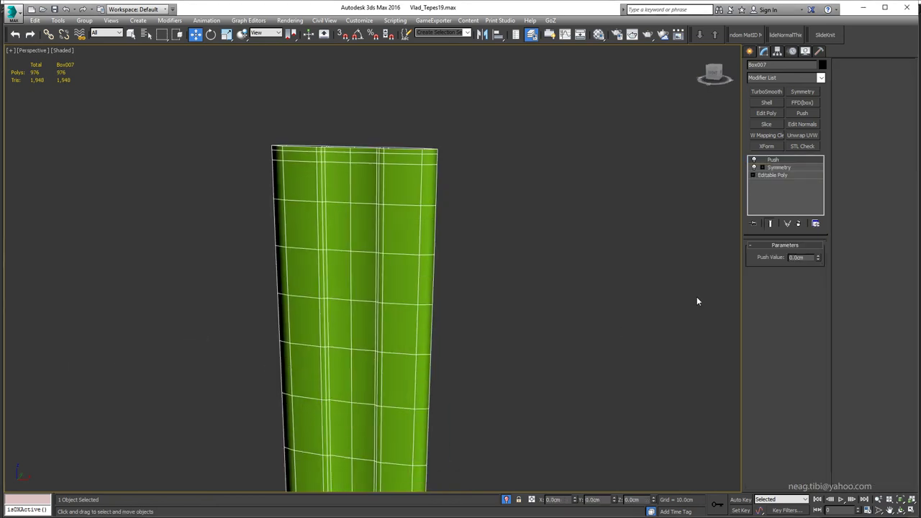
left_click_drag(817, 258, 733, 279)
- End isolation to show the whole sword in wireframe
left_click(504, 498)
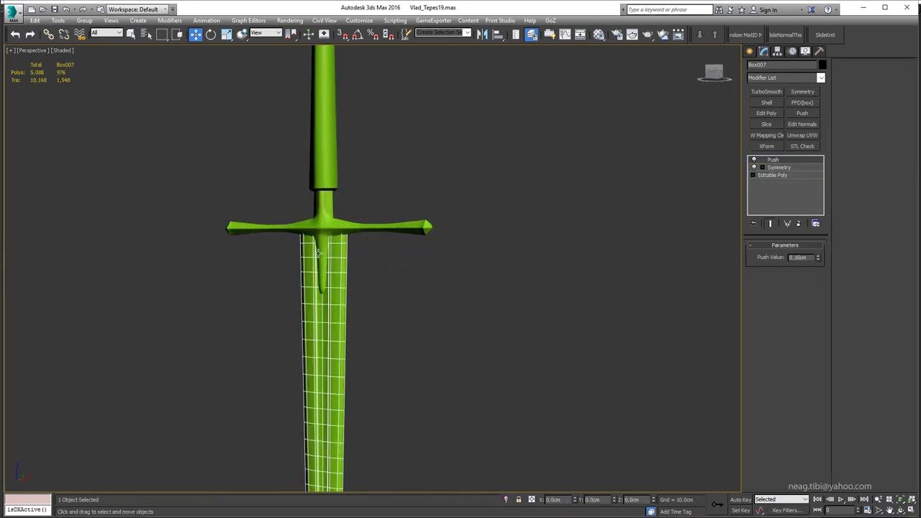
scroll(181, 253, "up", 1)
key("F3")
- Drop below the Push modifier to Box007's base Editable Poly level
right_click(799, 170)
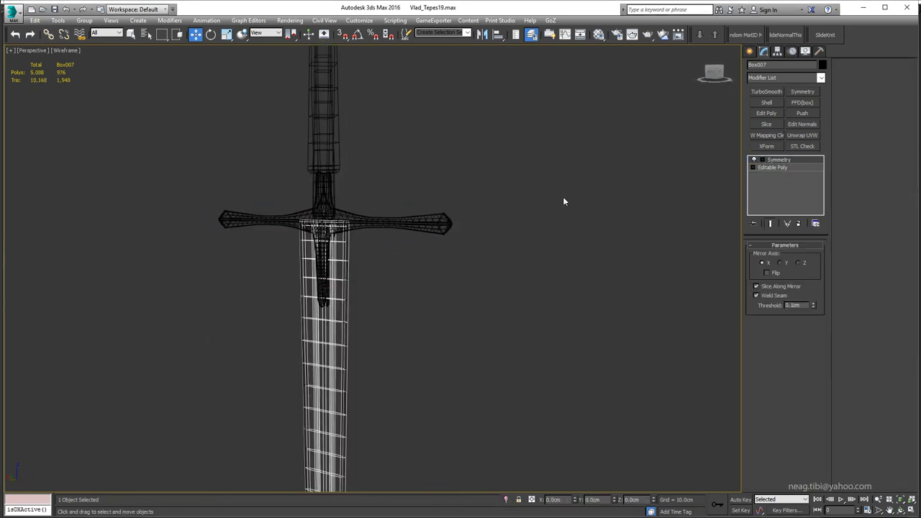
scroll(563, 199, "up", 2)
scroll(670, 202, "up", 2)
left_click(785, 167)
scroll(329, 229, "up", 2)
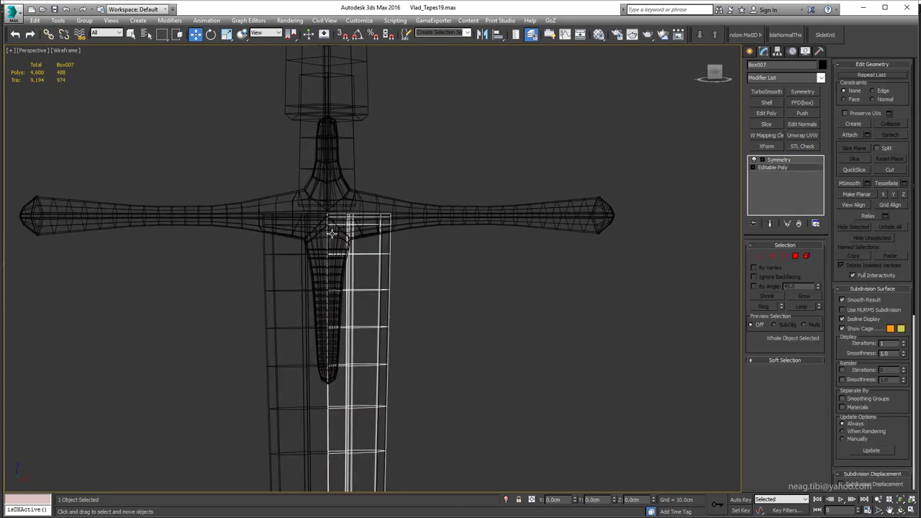
scroll(312, 224, "up", 1)
scroll(353, 218, "up", 1)
- Select the extra lengthwise blade edges and remove them with Ctrl+Backspace
key("2")
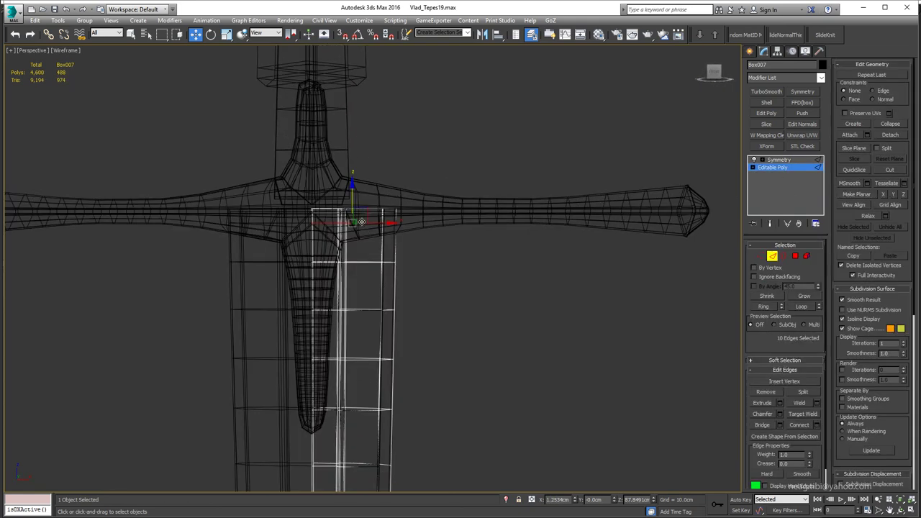
key("4")
left_click_drag(288, 173, 338, 212)
key("F3")
key("2")
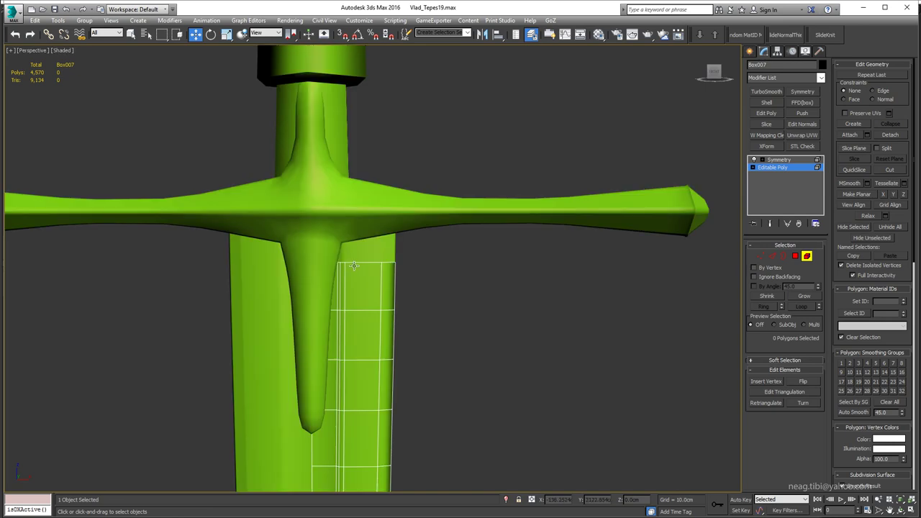
mouse_move(351, 270)
middle_mouse_down("alt")
mouse_move(256, 283)
mouse_move(296, 232)
mouse_move(366, 239)
mouse_move(308, 248)
middle_mouse_up("alt")
key("r")
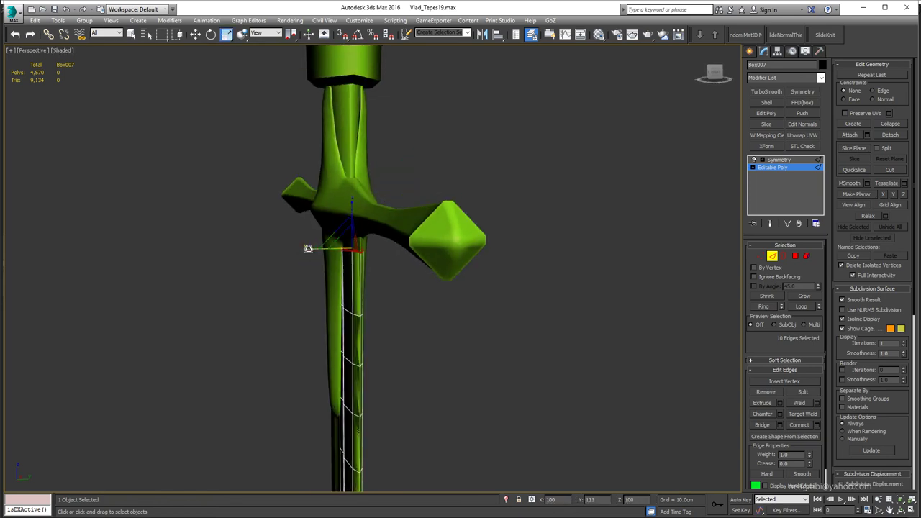
mouse_move(238, 256)
middle_mouse_down("alt")
mouse_move(304, 251)
mouse_move(420, 273)
mouse_move(266, 253)
mouse_move(364, 206)
mouse_move(376, 305)
mouse_move(455, 300)
middle_mouse_up("alt")
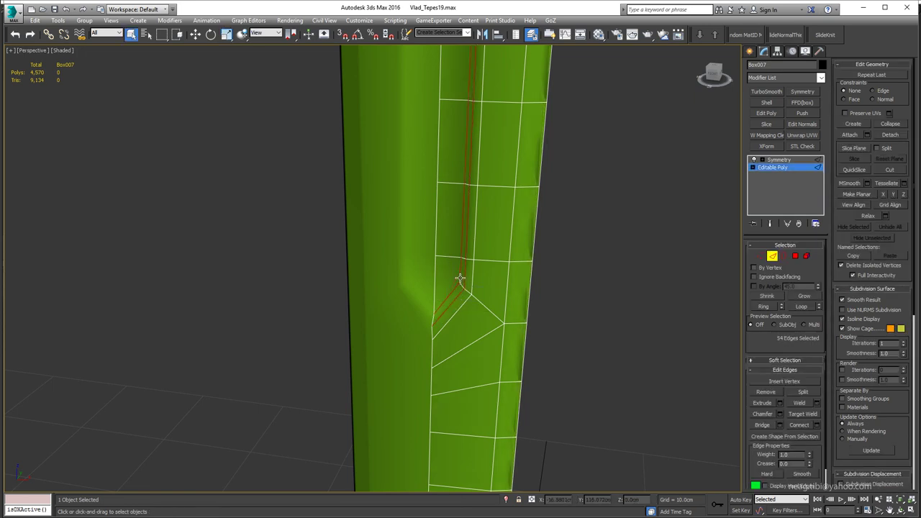
key("ctrl+BackSpace")
mouse_move(427, 280)
middle_mouse_down("alt")
mouse_move(533, 303)
mouse_move(537, 272)
mouse_move(438, 274)
mouse_move(545, 278)
middle_mouse_up("alt")
- In Vertex mode, select the vertex at the fuller tip in wireframe
left_click(537, 273)
key("ctrl+BackSpace")
key("1")
left_click(472, 319)
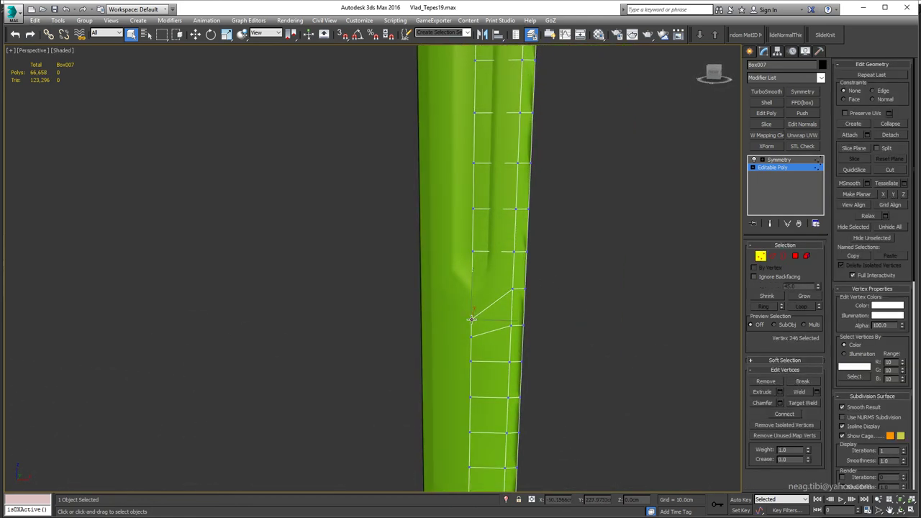
key("F3")
scroll(480, 325, "up", 2)
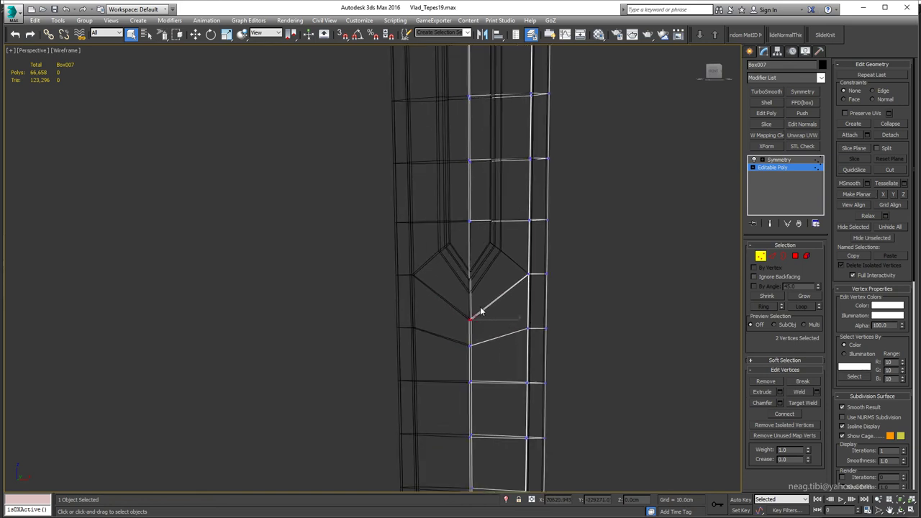
- Line up the fuller-tip vertex with the centre seam in the maximized Front viewport
key("f")
key("alt+w")
key("alt+w")
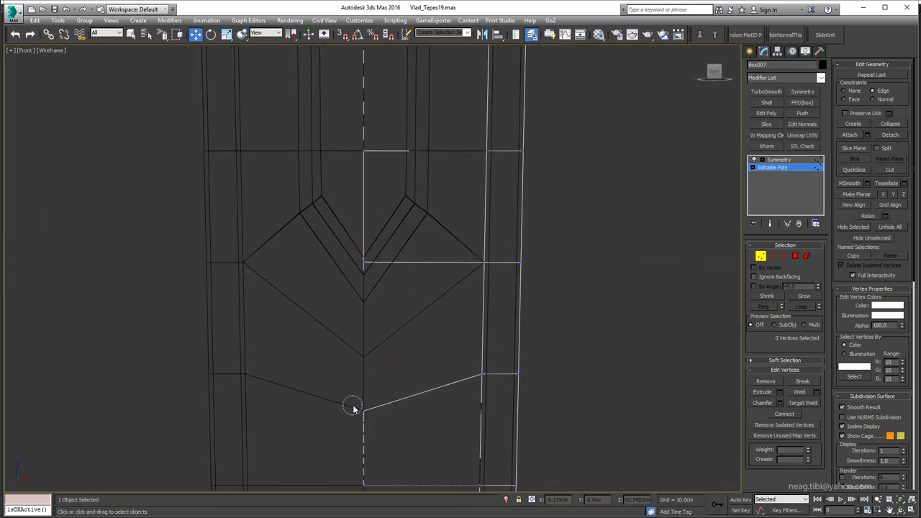
scroll(373, 343, "down", 3)
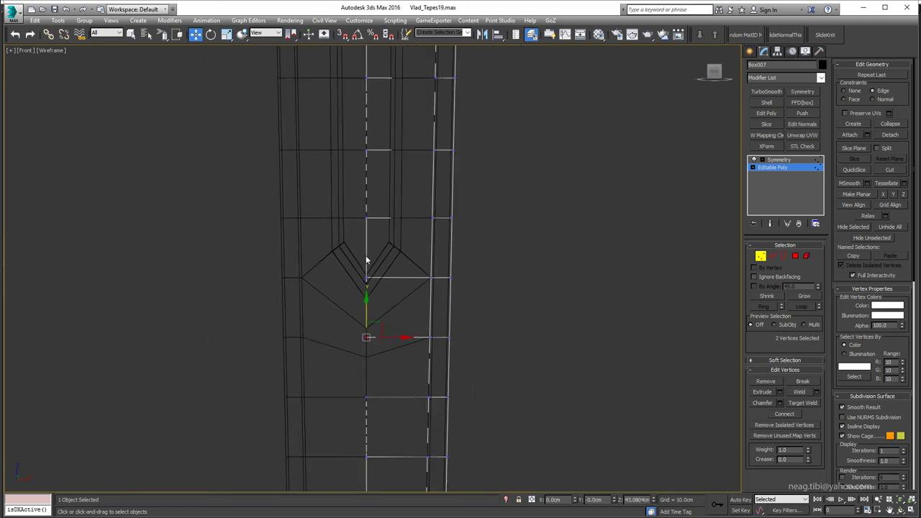
scroll(410, 227, "down", 3)
scroll(410, 228, "down", 2)
scroll(541, 249, "up", 2)
key("alt+w")
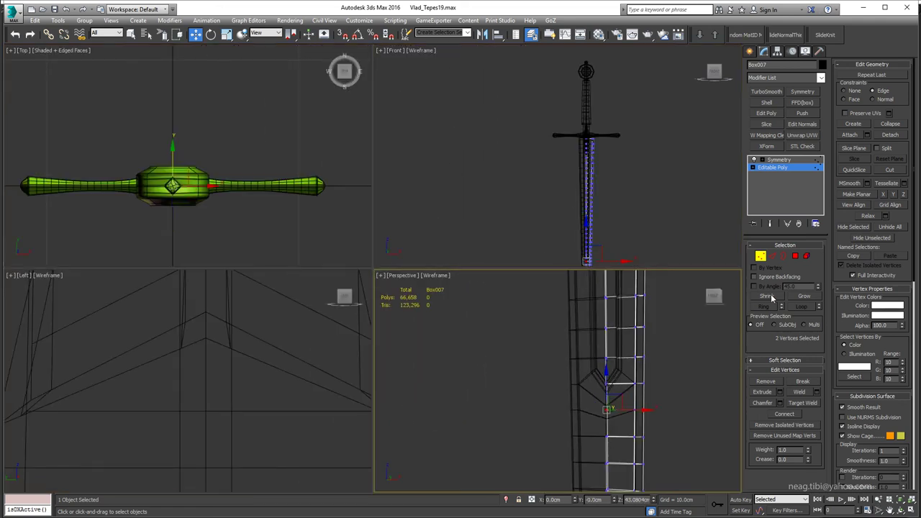
key("1")
key("alt+w")
scroll(439, 310, "down", 2)
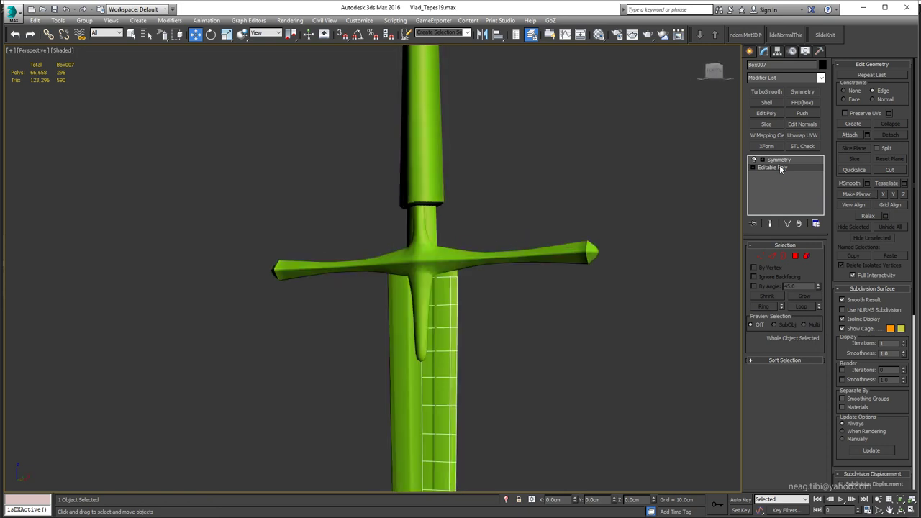
- Inspect the blade copy's base mesh and Symmetry levels in wireframe and shaded views
scroll(568, 256, "up", 1)
middle_click_drag(432, 264, 338, 302, "alt")
scroll(444, 264, "up", 5)
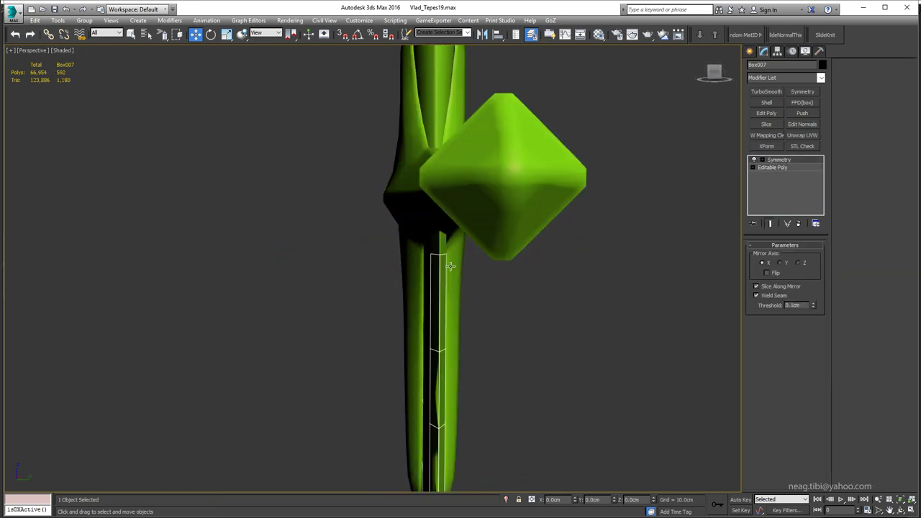
left_click(772, 167)
key("F3")
middle_click_drag(548, 337, 670, 310, "alt")
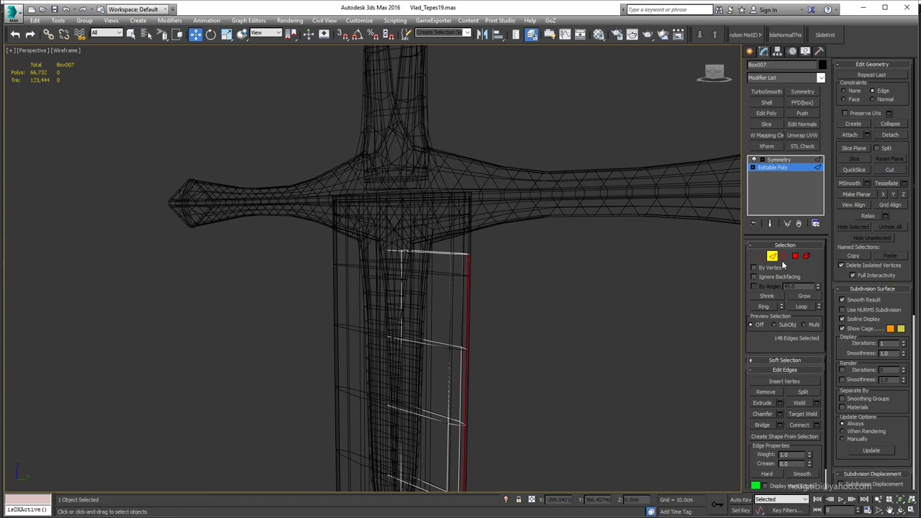
left_click(778, 159)
scroll(461, 280, "up", 3)
scroll(477, 262, "down", 8)
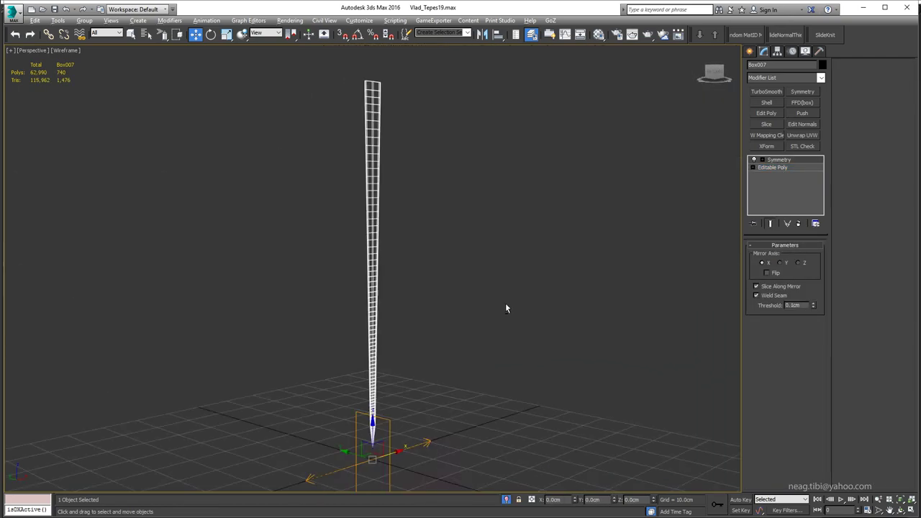
scroll(360, 101, "up", 4)
middle_click_drag(359, 101, 292, 120, "alt")
key("F3")
scroll(366, 200, "up", 4)
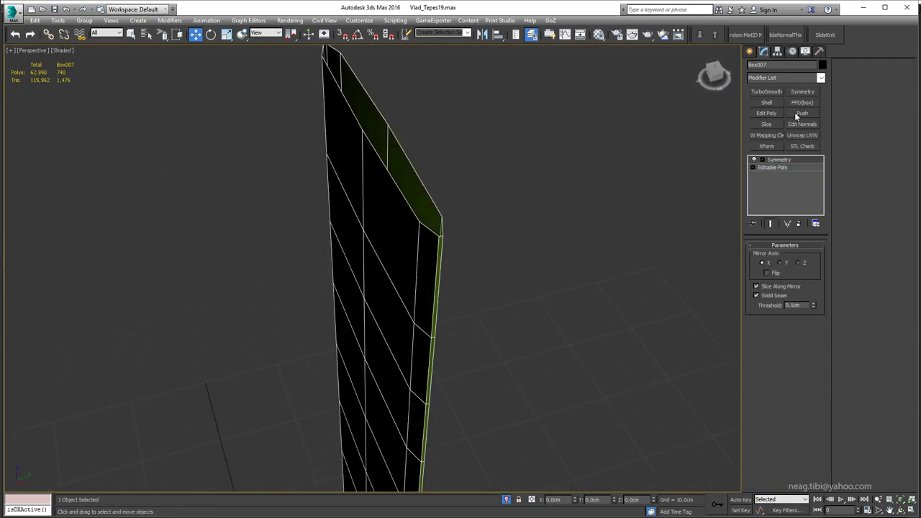
- Thicken the blade copy with the Push amount and check the whole sword
left_click_drag(820, 259, 820, 248)
mouse_move(503, 216)
middle_mouse_down("alt")
mouse_move(431, 201)
mouse_move(460, 418)
middle_mouse_up("alt")
scroll(402, 187, "down", 4)
key("F3")
scroll(495, 403, "down", 2)
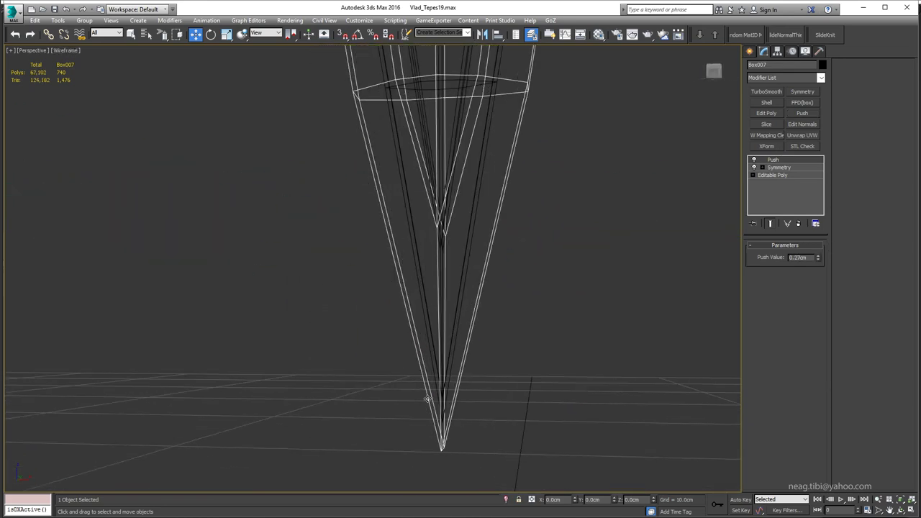
scroll(431, 369, "up", 4)
mouse_move(431, 369)
middle_mouse_down()
mouse_move(391, 418)
mouse_move(504, 288)
middle_mouse_up()
key("F3")
scroll(391, 418, "up", 3)
scroll(391, 418, "down", 2)
- Add an Edit Poly modifier above Push and select edges on one side of the blade
left_click(766, 113)
middle_click_drag(403, 302, 719, 336, "alt")
key("2")
scroll(407, 270, "up", 5)
left_click(407, 270)
key("q")
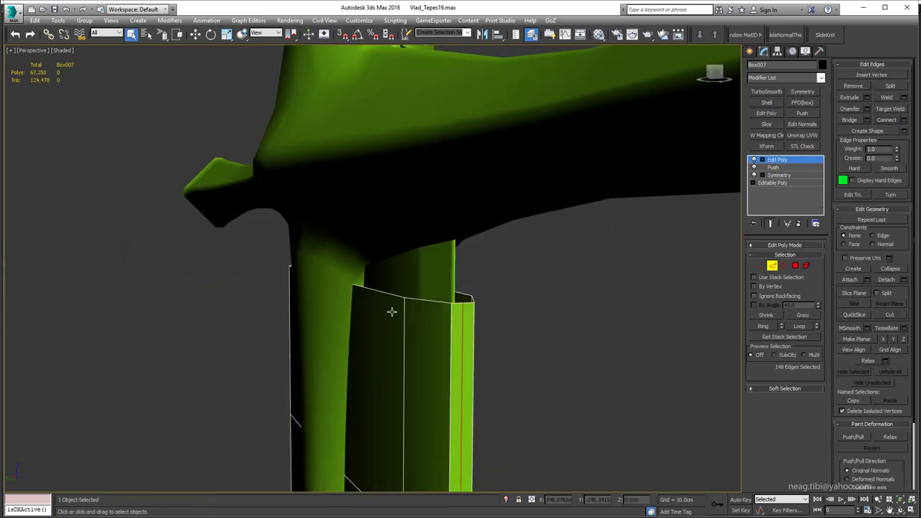
scroll(391, 311, "down", 6)
mouse_move(391, 310)
middle_mouse_down("alt")
mouse_move(358, 311)
mouse_move(335, 325)
mouse_move(530, 319)
mouse_move(351, 346)
mouse_move(329, 323)
middle_mouse_up("alt")
- Clear the polygon selection and get the Move tool ready for edge work
key("4")
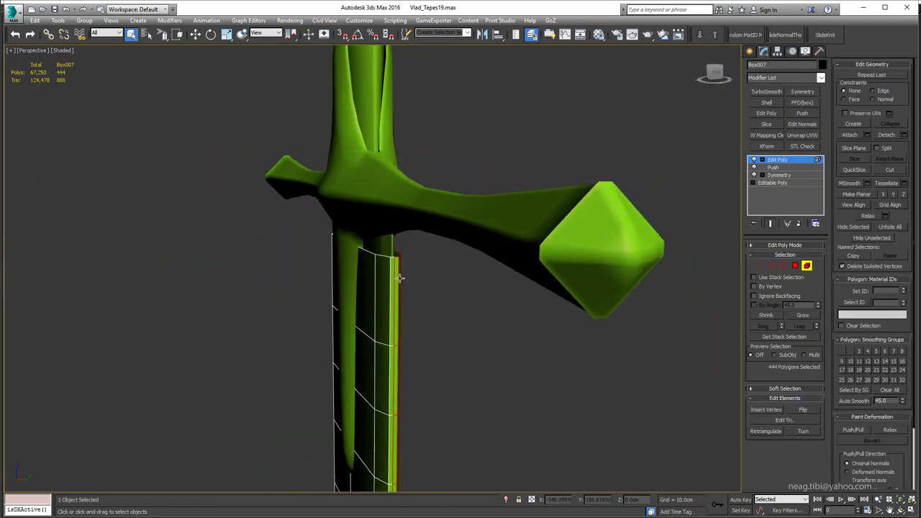
left_click(400, 279)
mouse_move(401, 278)
middle_mouse_down("alt")
mouse_move(411, 278)
mouse_move(355, 260)
middle_mouse_up("alt")
key("F3")
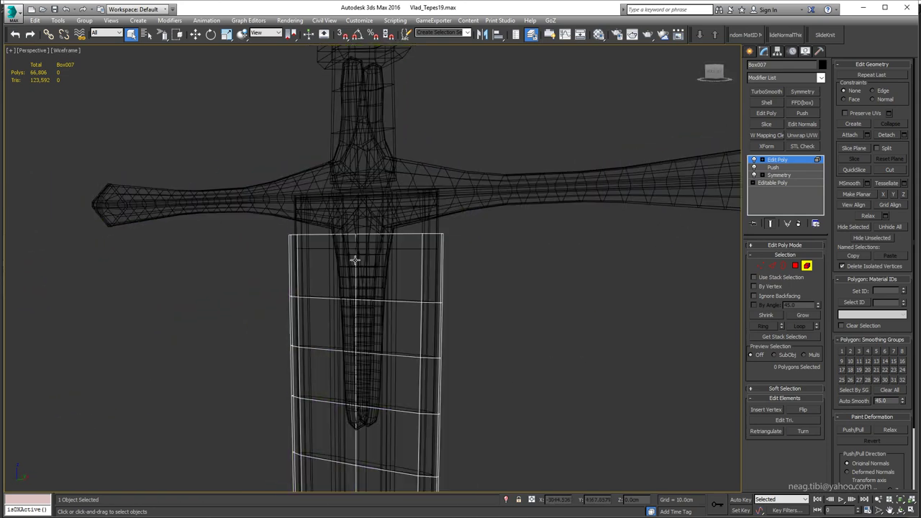
key("2")
key("F3")
key("w")
mouse_move(368, 351)
middle_mouse_down("alt")
mouse_move(376, 324)
mouse_move(349, 323)
mouse_move(408, 204)
middle_mouse_up("alt")
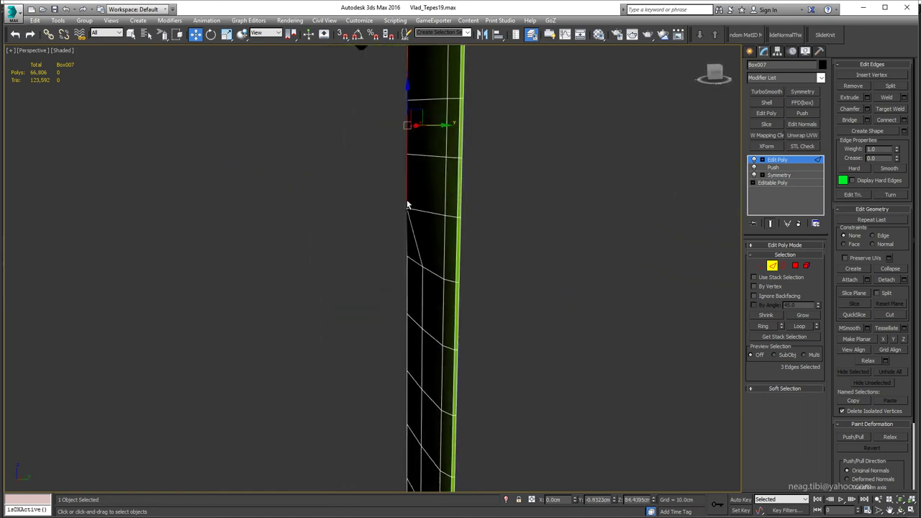
- In Vertex mode, select and move blade-edge vertices in the Left viewport
key("1")
middle_click_drag(424, 264, 452, 267, "alt")
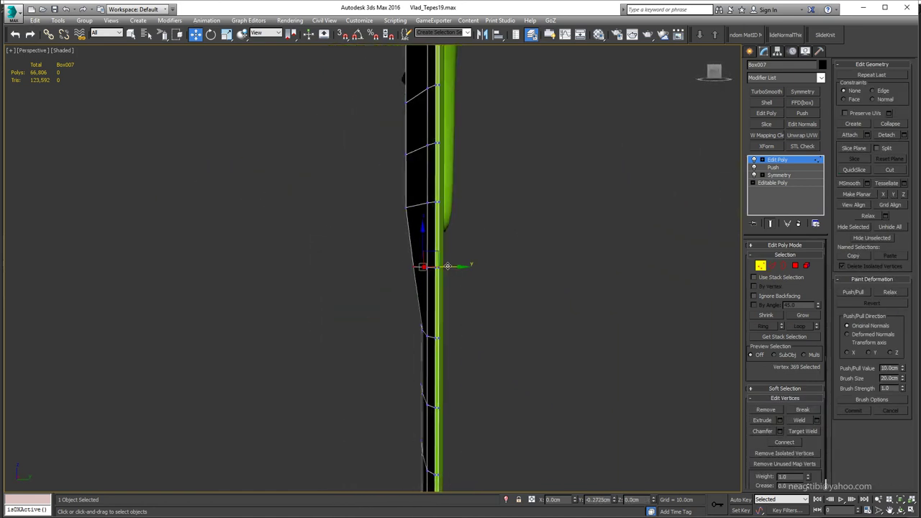
left_click(422, 330)
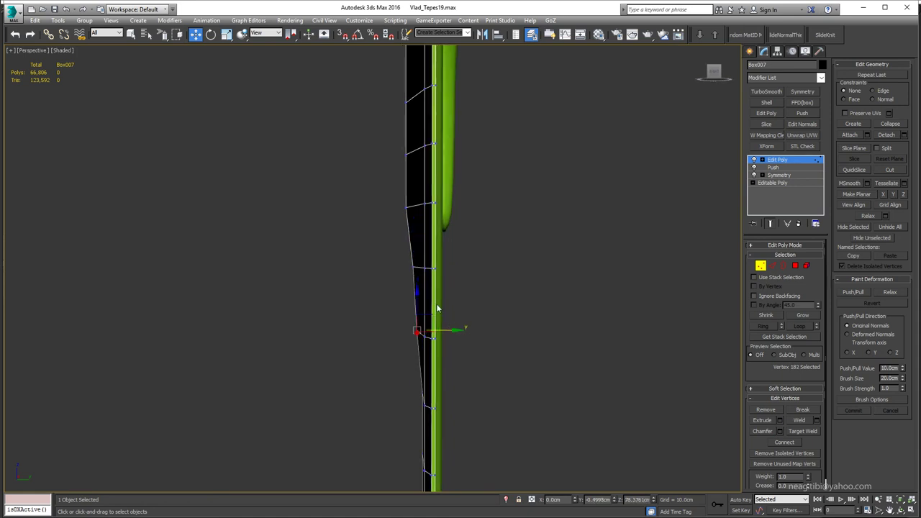
key("alt+w")
scroll(185, 370, "down", 3)
mouse_move(201, 354)
middle_mouse_down()
mouse_move(274, 403)
mouse_move(277, 373)
middle_mouse_up()
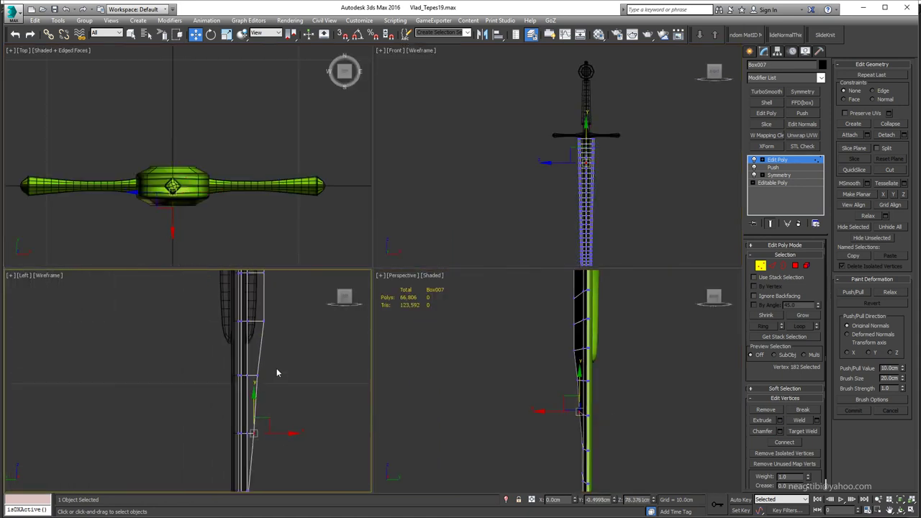
middle_click_drag(298, 409, 294, 393)
left_click(293, 392)
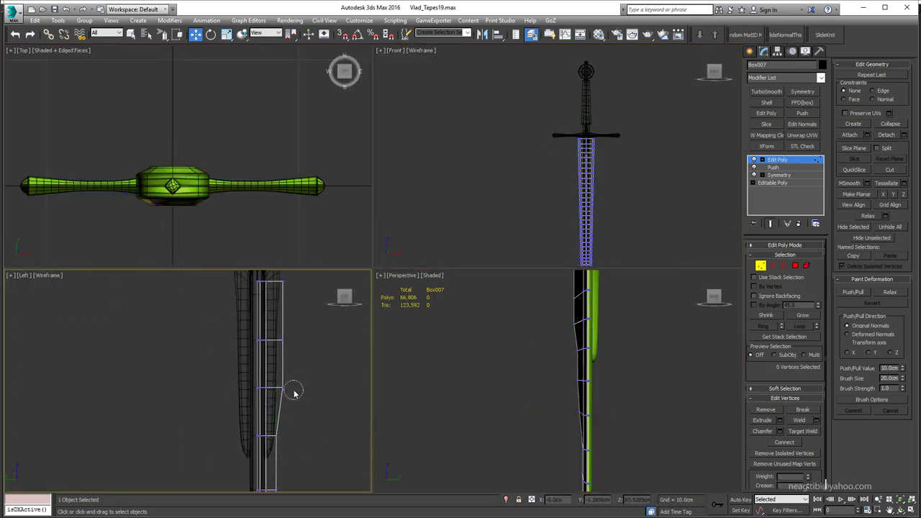
left_click(282, 341)
key("alt+w")
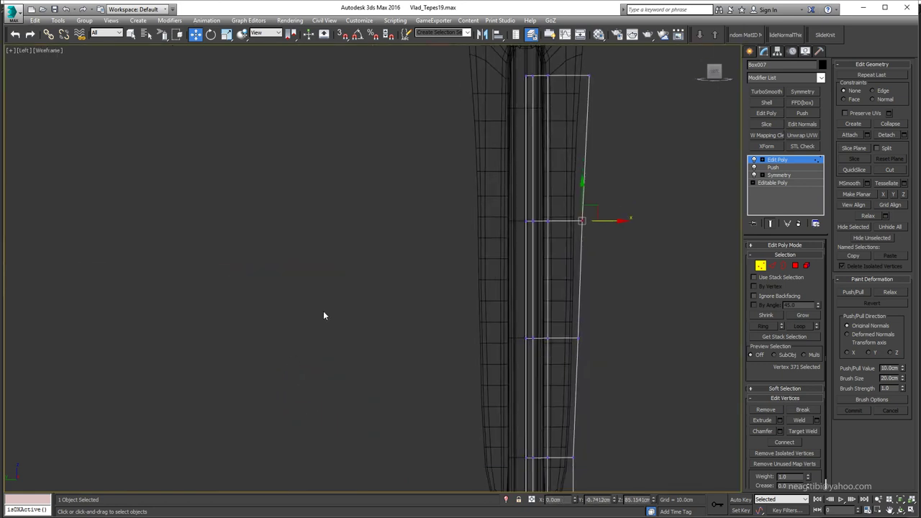
scroll(432, 288, "up", 3)
- Move the next rows of blade-edge vertices down the side profile
left_click(532, 120)
scroll(508, 249, "down", 2)
scroll(484, 360, "down", 2)
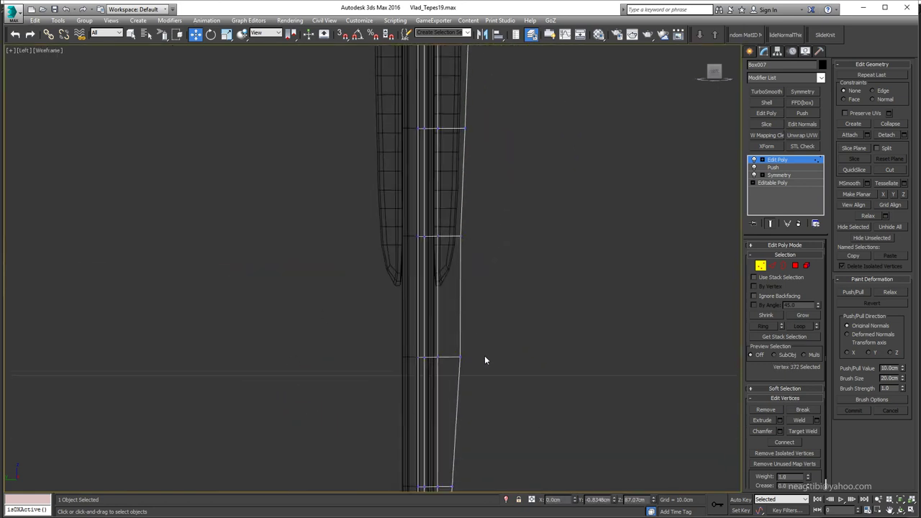
scroll(489, 356, "down", 2)
left_click(447, 371)
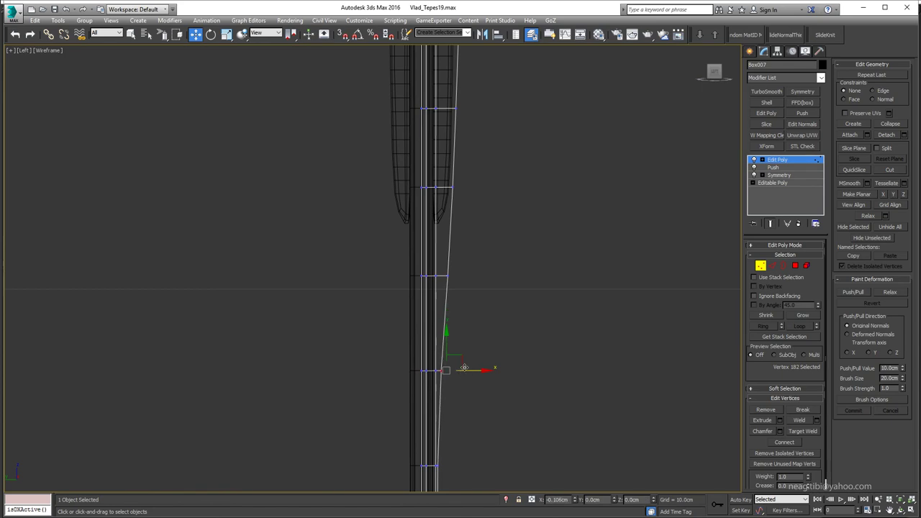
key("alt+w")
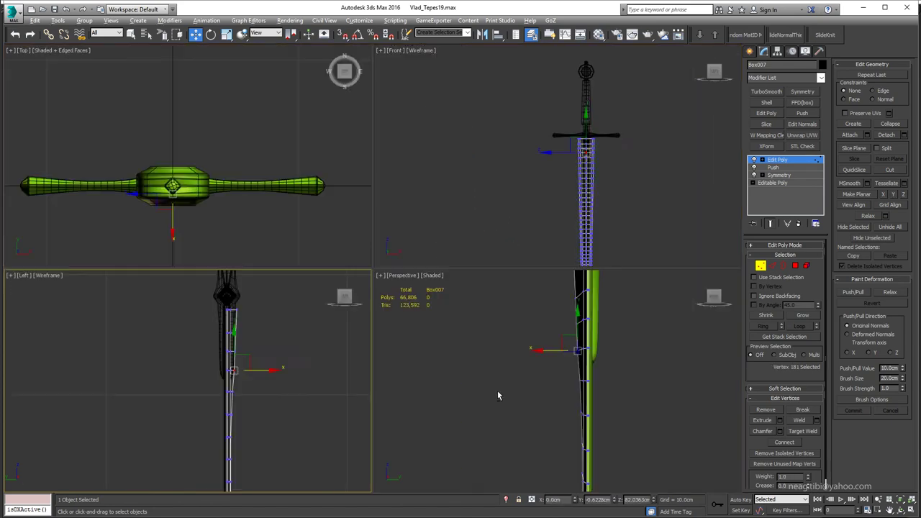
key("alt+w")
key("z")
- Nudge four more blade-edge vertices into line in the Perspective view
middle_click_drag(543, 325, 569, 291, "alt")
key("alt+w")
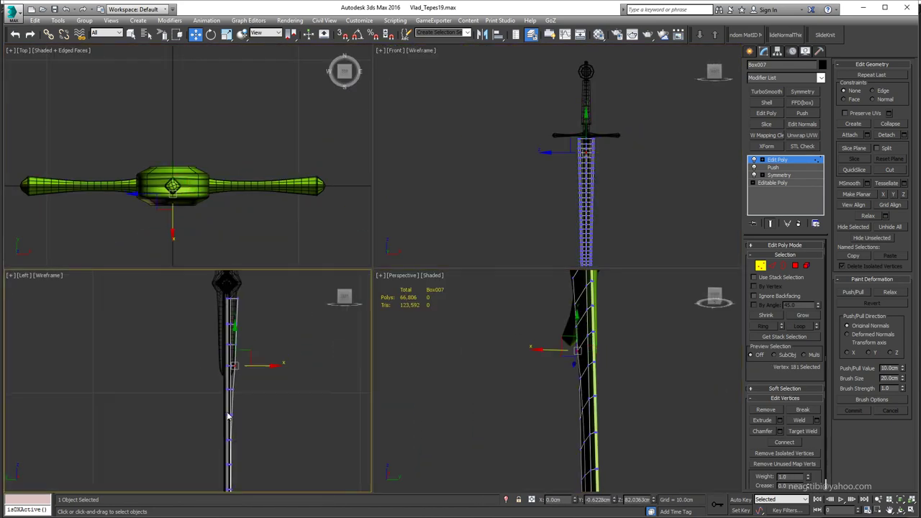
key("alt+w")
mouse_move(487, 386)
middle_mouse_down("alt")
mouse_move(415, 272)
mouse_move(441, 293)
mouse_move(392, 265)
mouse_move(420, 223)
mouse_move(422, 305)
mouse_move(451, 315)
middle_mouse_up("alt")
left_click(423, 257)
left_click(454, 274)
left_click(388, 262)
left_click(429, 312)
- Adjust one more blade-edge vertex in the side view, then return to Perspective
key("alt+w")
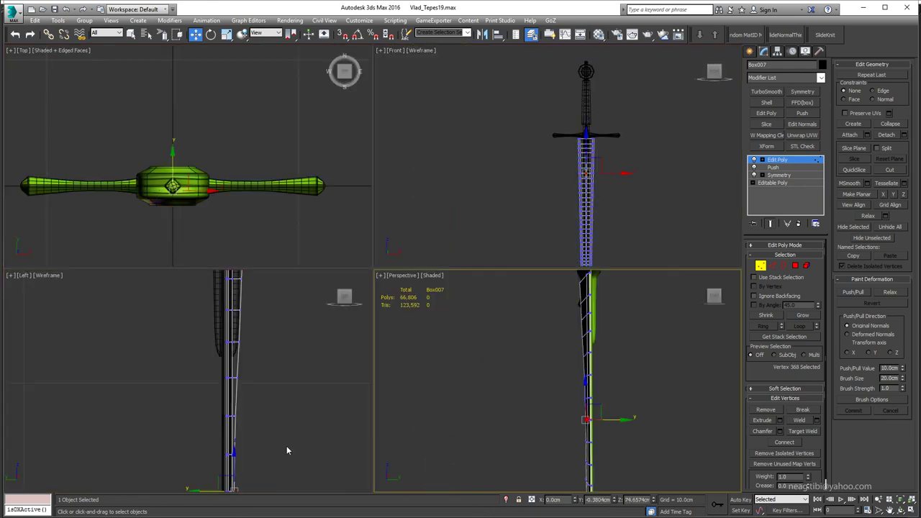
right_click(287, 445)
key("alt+w")
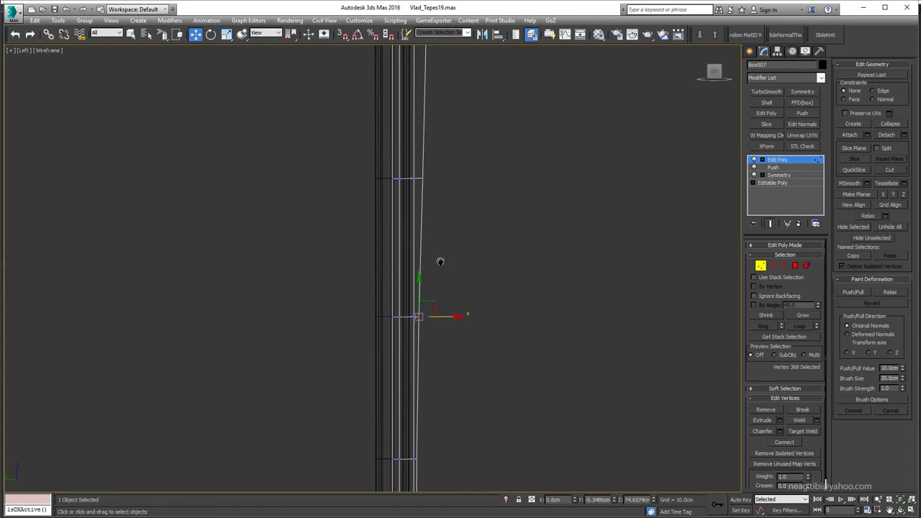
scroll(441, 261, "down", 3)
scroll(448, 262, "up", 3)
left_click(425, 237)
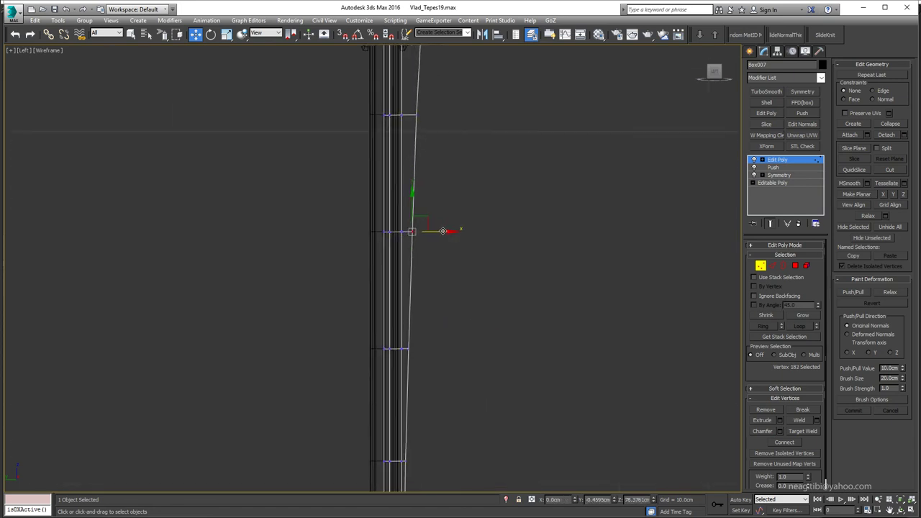
scroll(442, 231, "down", 3)
key("alt+w")
left_click(539, 360)
key("alt+w")
- Add a second Symmetry modifier to Box007 mirroring along Z, giving 876 polys
scroll(540, 365, "down", 3)
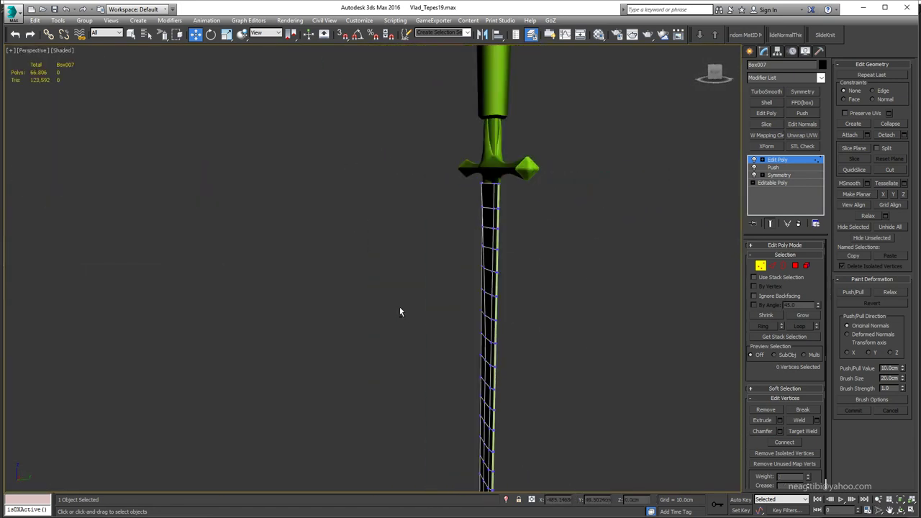
middle_click_drag(399, 311, 465, 309, "alt")
scroll(471, 208, "up", 3)
key("2")
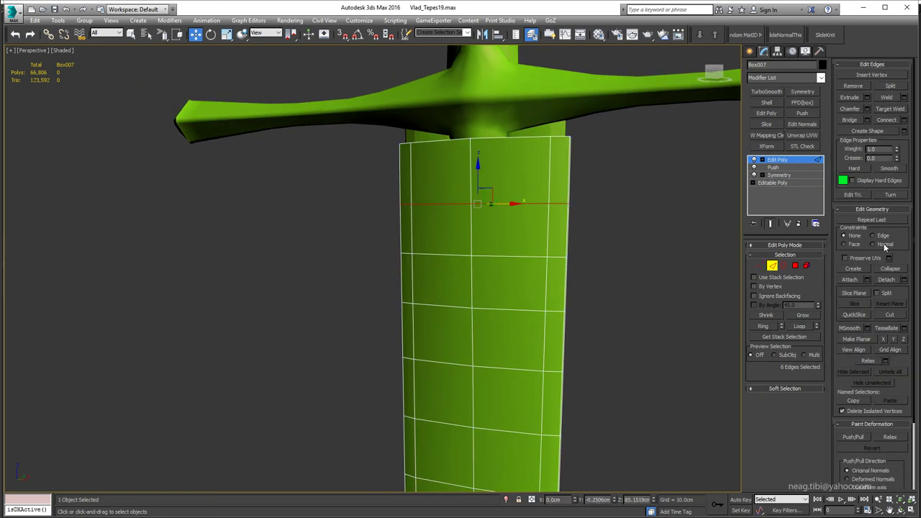
scroll(476, 165, "down", 2)
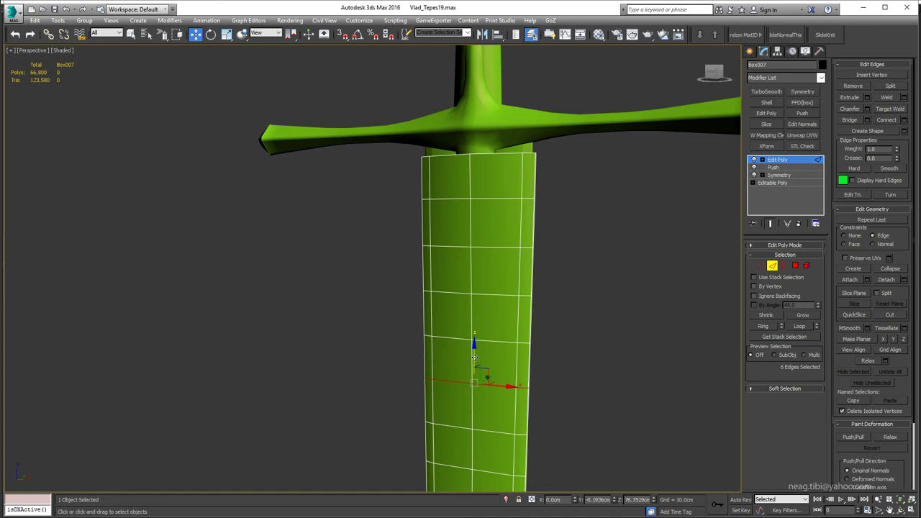
middle_click_drag(480, 370, 447, 347, "alt")
key("2")
left_click(802, 92)
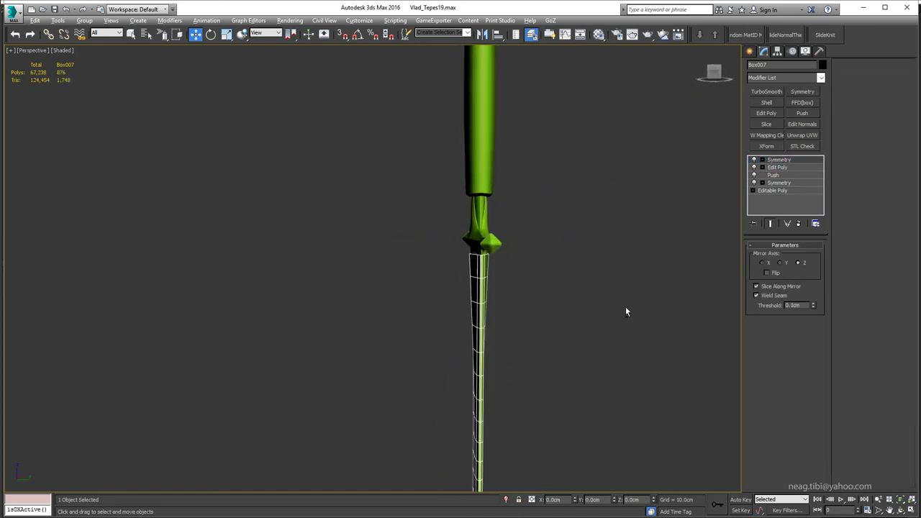
- Add a Shell modifier to the blade copy, with a 0.15cm inner amount
scroll(625, 312, "up", 2)
scroll(373, 228, "up", 5)
scroll(373, 228, "down", 3)
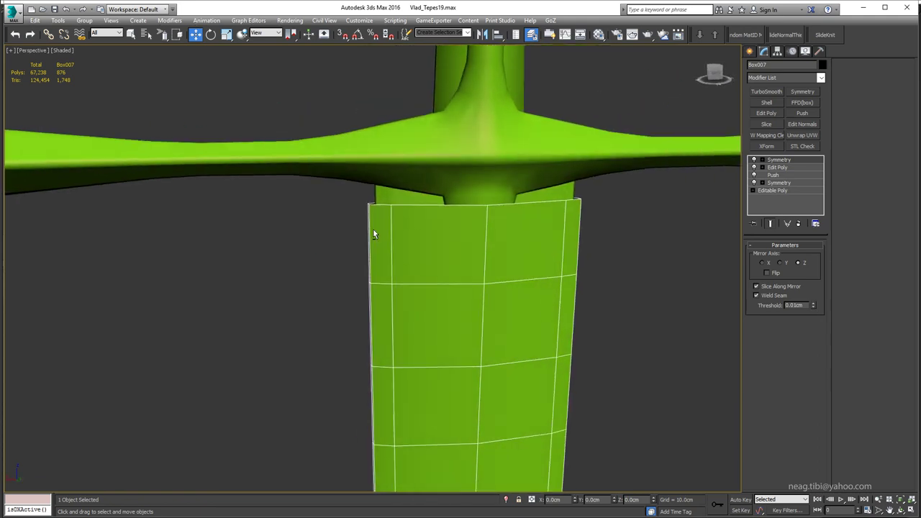
scroll(372, 229, "down", 4)
middle_click_drag(493, 277, 493, 119)
scroll(493, 119, "down", 2)
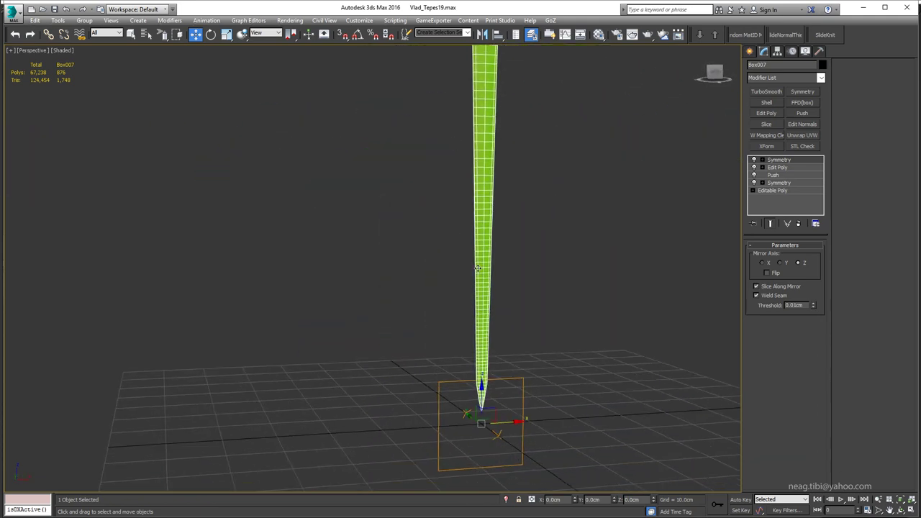
scroll(467, 203, "down", 1)
scroll(467, 203, "down", 2)
scroll(473, 112, "up", 5)
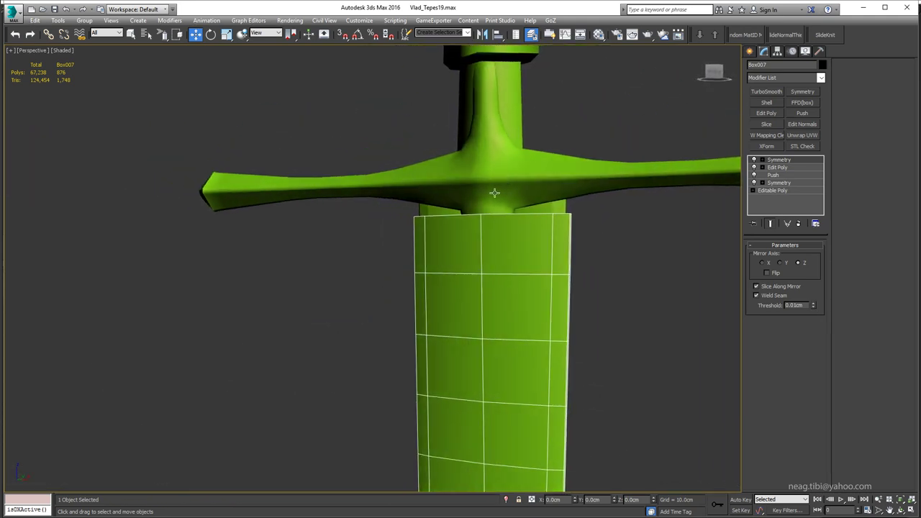
middle_click_drag(494, 195, 550, 242, "alt")
left_click(767, 102)
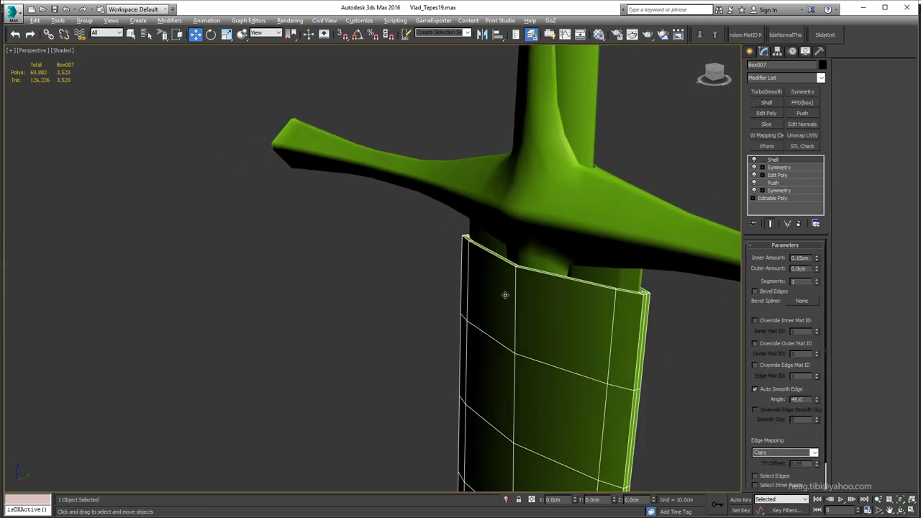
mouse_move(505, 295)
middle_mouse_down("alt")
mouse_move(597, 346)
mouse_move(548, 375)
middle_mouse_up("alt")
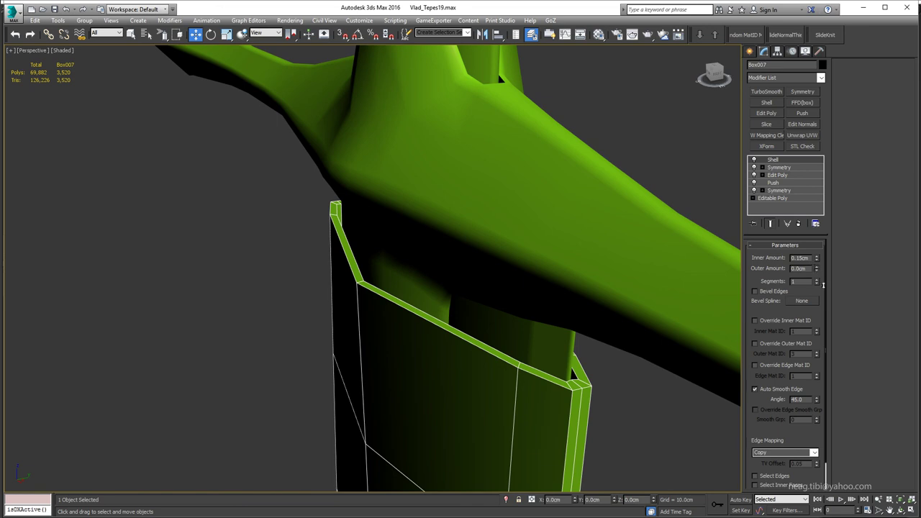
- Raise the Shell's outer amount to 0.5cm and convert the blade to an Editable Poly
left_click_drag(817, 268, 817, 255)
middle_click_drag(278, 283, 653, 291, "alt")
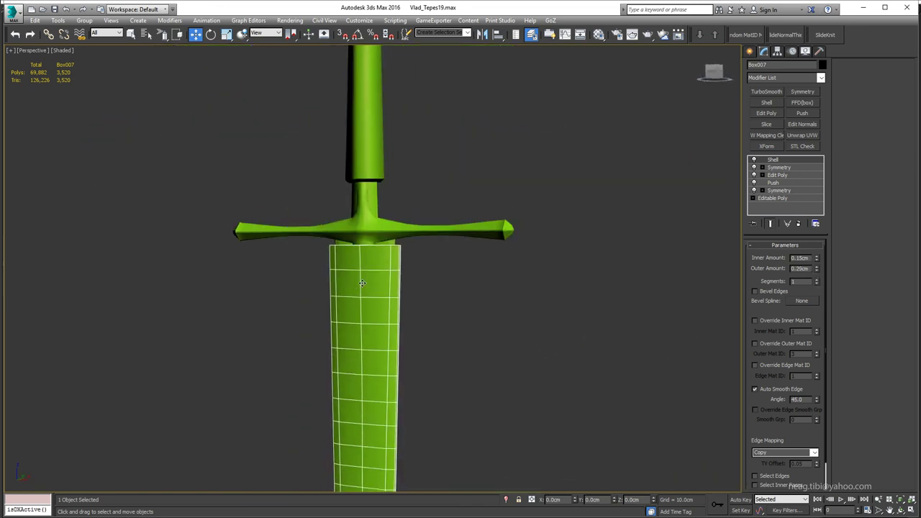
scroll(653, 291, "up", 3)
scroll(446, 252, "down", 5)
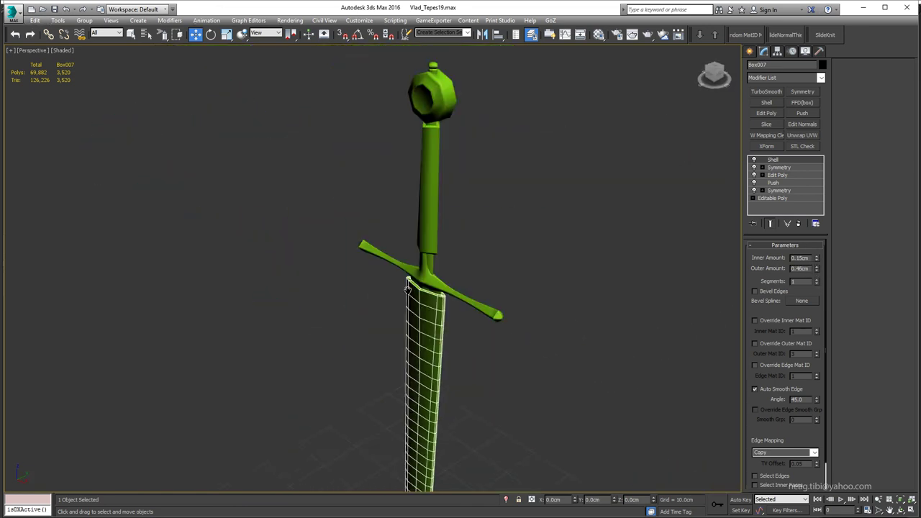
mouse_move(432, 259)
middle_mouse_down("alt")
mouse_move(449, 247)
mouse_move(397, 248)
mouse_move(378, 273)
middle_mouse_up("alt")
scroll(448, 247, "down", 3)
scroll(418, 223, "up", 8)
scroll(289, 340, "down", 5)
middle_click_drag(288, 340, 582, 281, "alt")
scroll(583, 281, "up", 5)
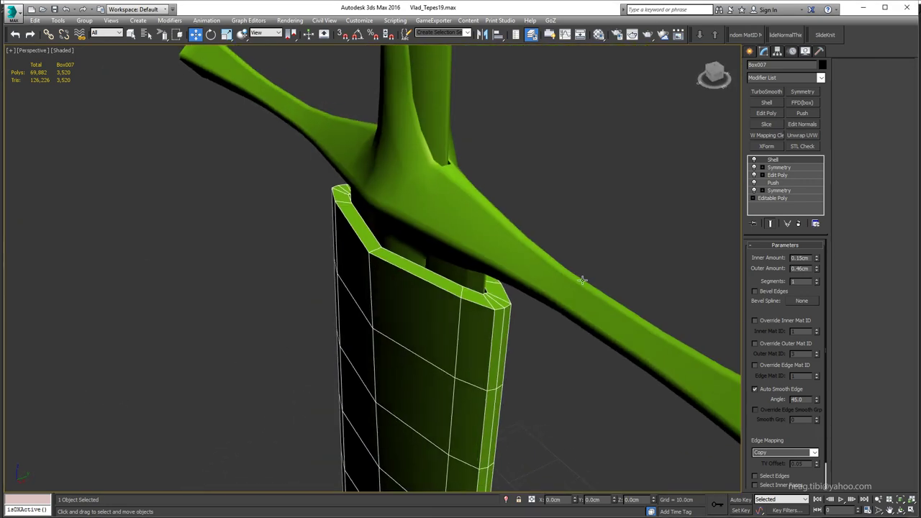
scroll(432, 259, "down", 5)
middle_click_drag(432, 259, 302, 245, "alt")
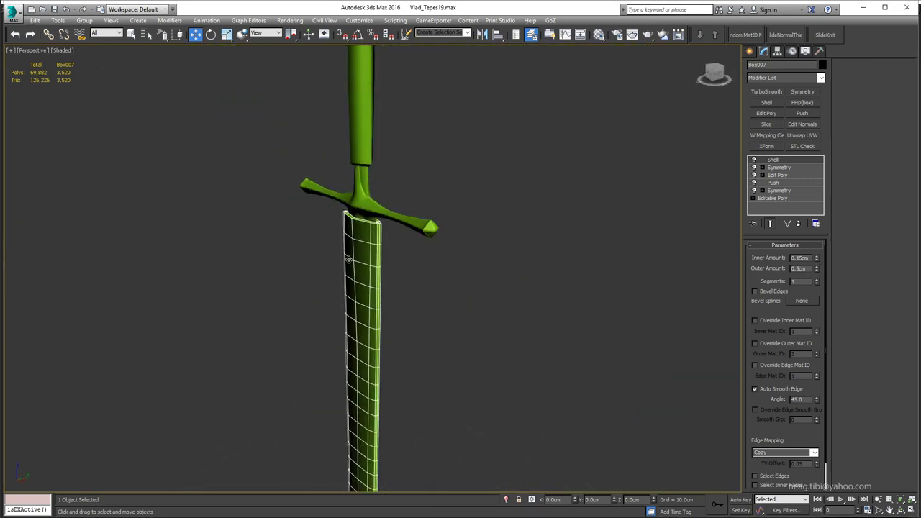
scroll(302, 244, "up", 5)
right_click(290, 240)
left_click(423, 344)
- Select all of the collapsed blade's polygons and inspect them in wireframe, then return to shaded
scroll(316, 238, "up", 5)
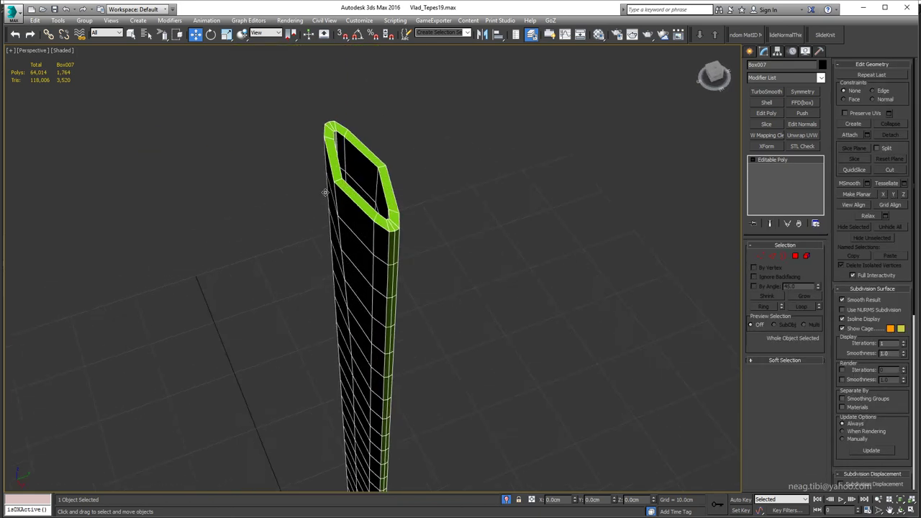
key("2")
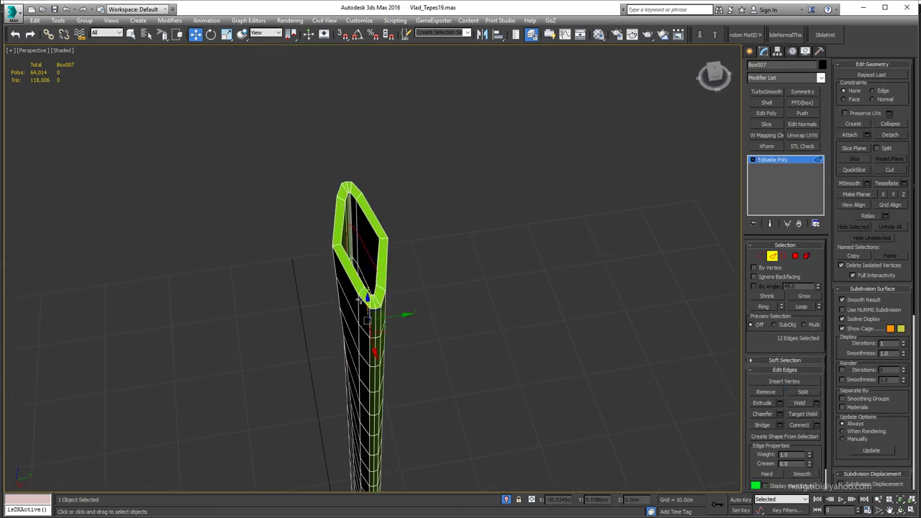
key("4")
key("ctrl+a")
key("F3")
middle_click_drag(432, 259, 466, 267, "alt")
scroll(466, 267, "down", 3)
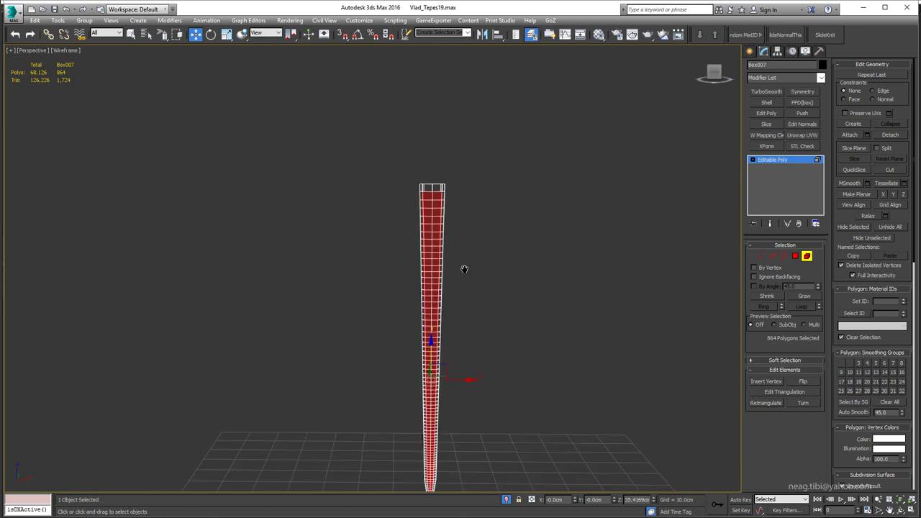
scroll(434, 217, "up", 3)
key("F3")
middle_click_drag(434, 216, 460, 252, "alt")
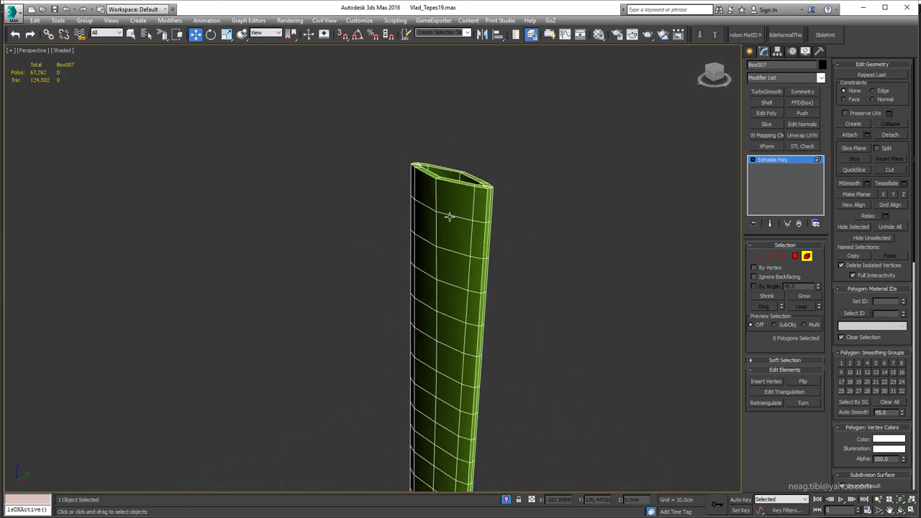
- End isolation, leave sub-object editing and select all six sword parts
left_click(506, 499)
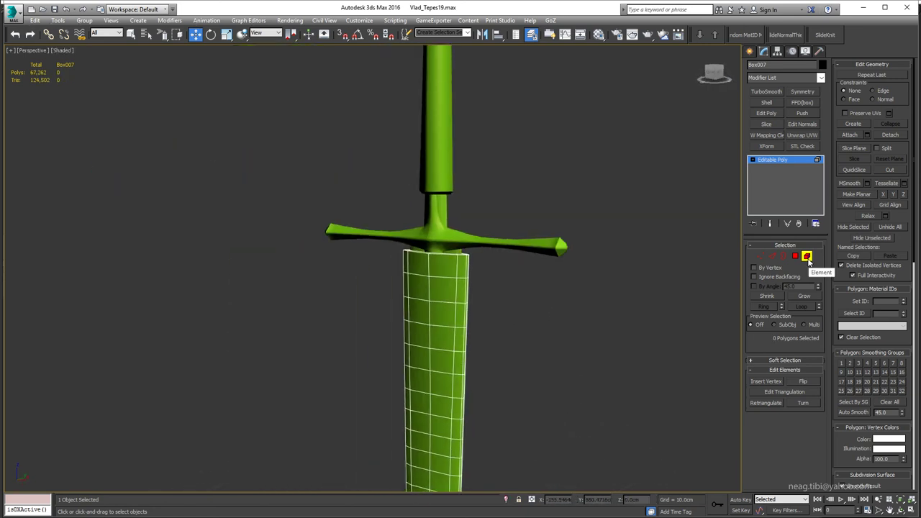
left_click(549, 347)
scroll(554, 317, "down", 3)
mouse_move(557, 298)
middle_mouse_down()
mouse_move(358, 192)
mouse_move(390, 295)
middle_mouse_up()
scroll(358, 191, "up", 3)
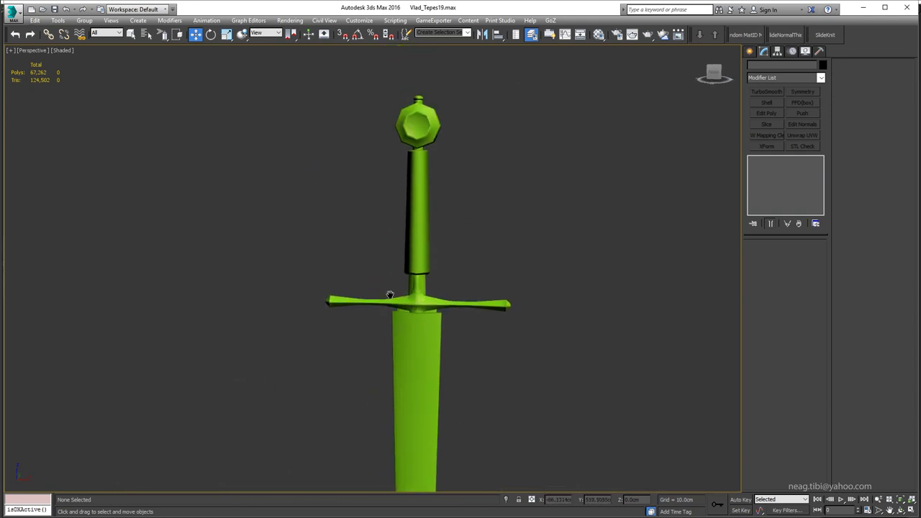
left_click(418, 295)
scroll(451, 247, "down", 4)
key("F3")
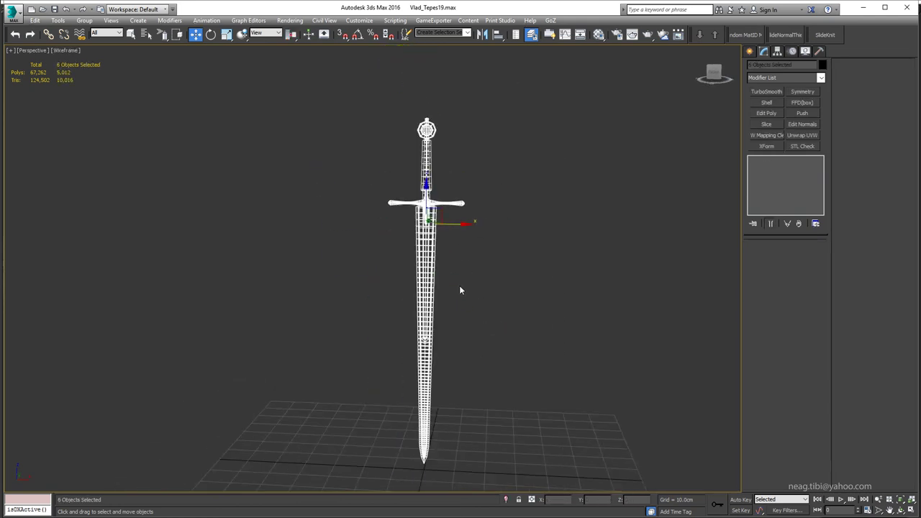
key("q")
- Group the selected sword parts under the default name Group001
left_click(84, 20)
left_click(92, 33)
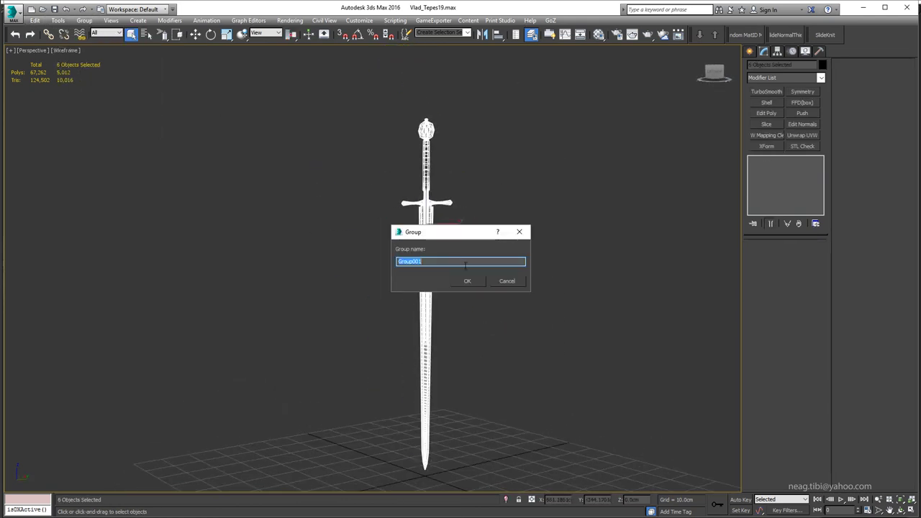
left_click(467, 280)
left_click(547, 304)
- Unhide the armor model, return to shaded display and reselect the sword group
right_click(504, 265)
left_click(467, 245)
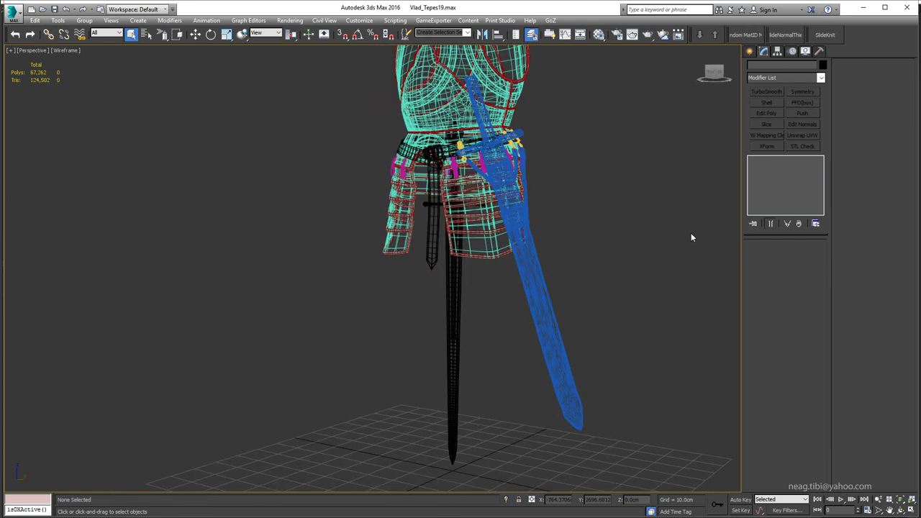
key("ctrl+a")
left_click(823, 65)
left_click(506, 336)
key("F3")
left_click(367, 360)
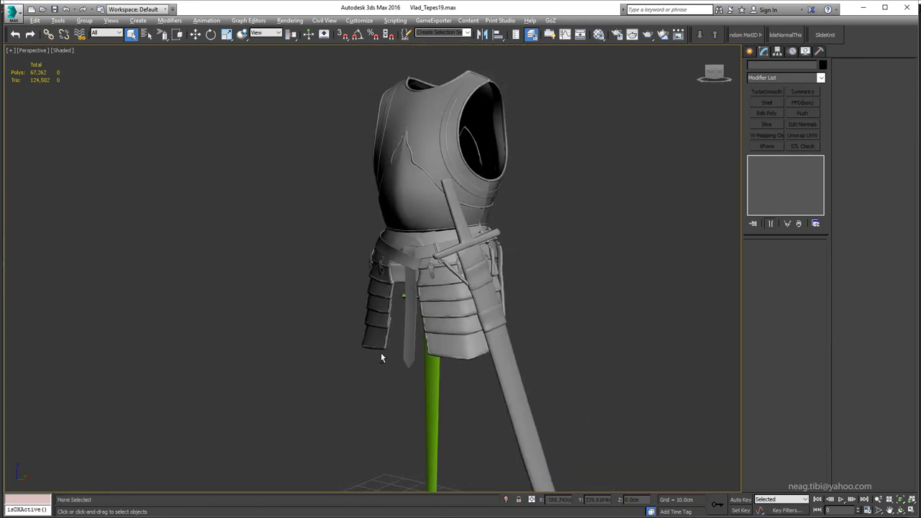
scroll(340, 311, "up", 5)
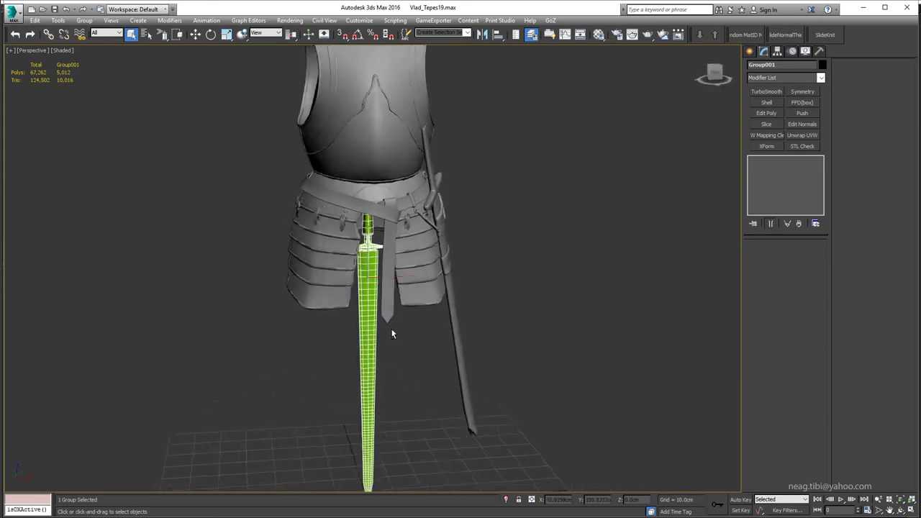